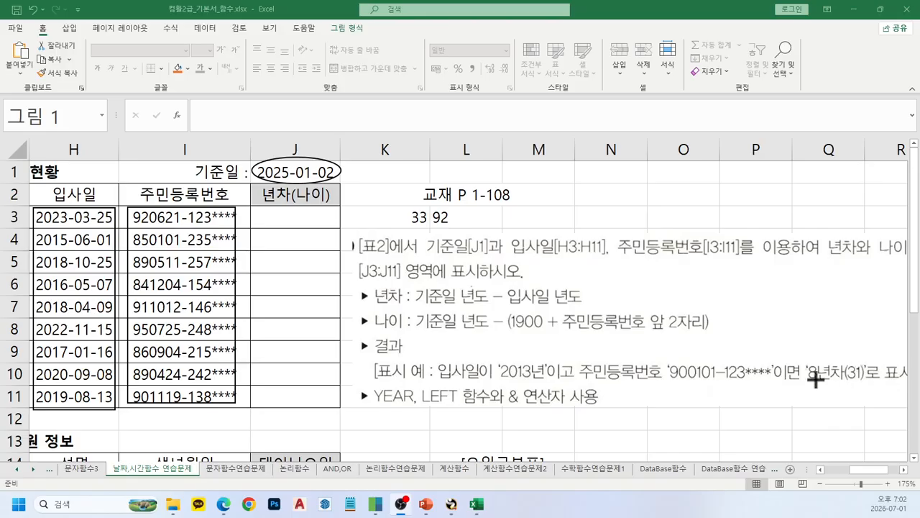
left_click_drag(799, 361, 872, 386)
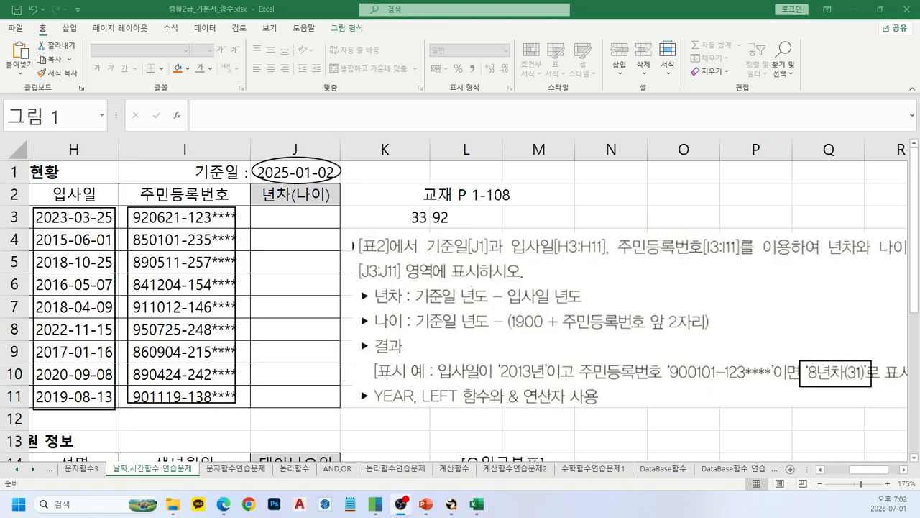
mouse_move(362, 285)
left_mouse_down()
mouse_move(407, 309)
mouse_move(584, 309)
left_mouse_up()
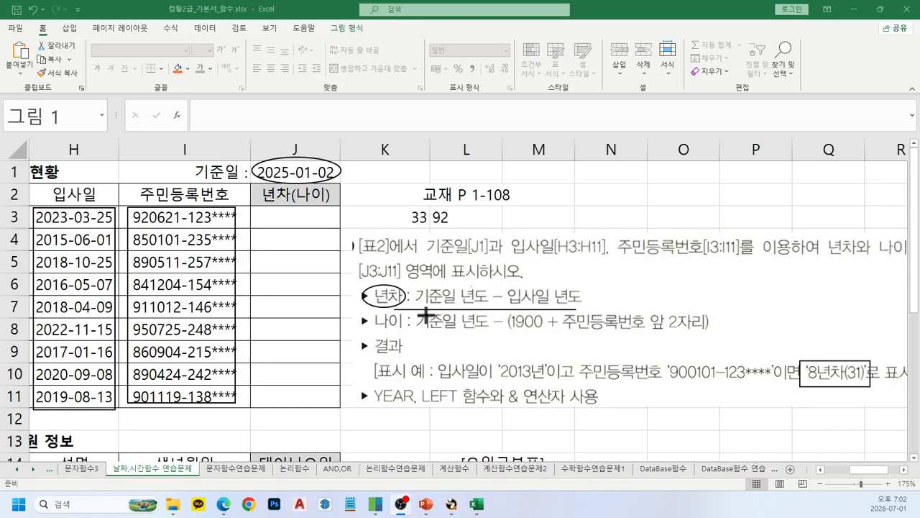
mouse_move(368, 309)
left_mouse_down()
mouse_move(404, 333)
mouse_move(692, 334)
left_mouse_up()
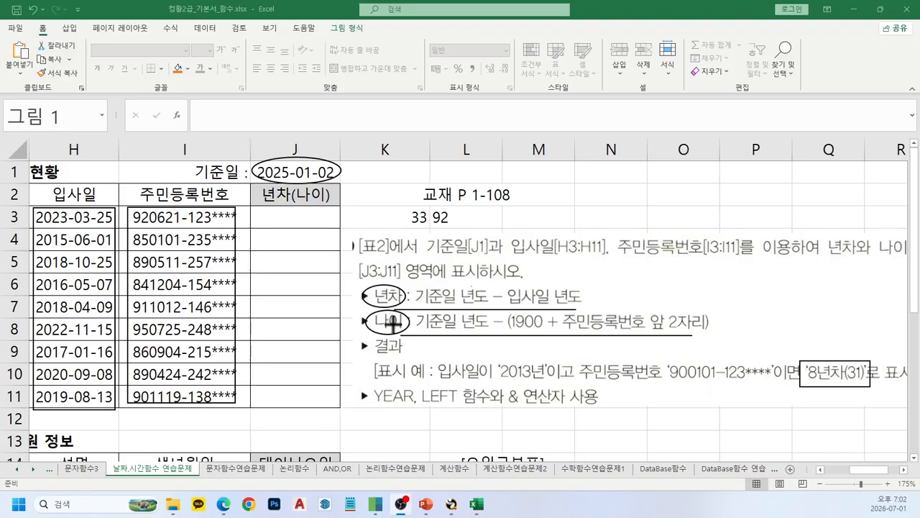
key("Escape")
Enter the formula =YEAR(J1) in cell J3 to extract the year of the reference date
left_click(287, 213)
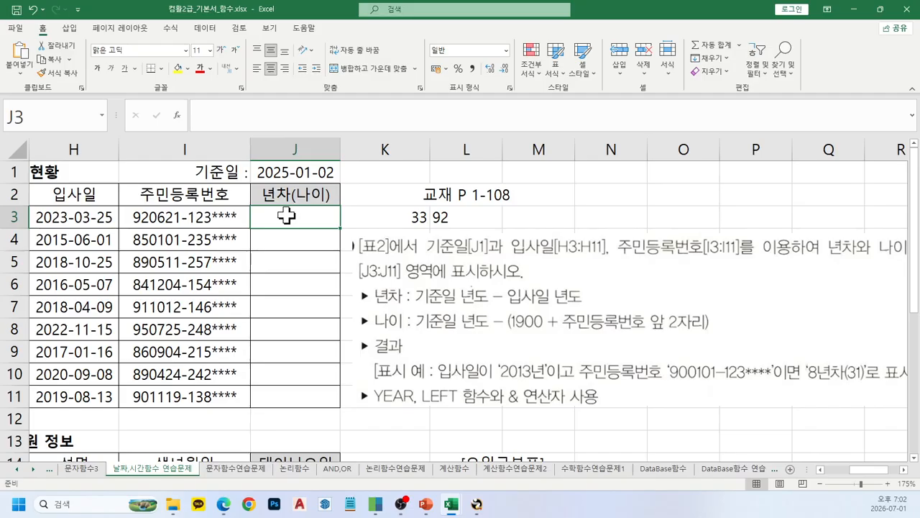
left_click(289, 175)
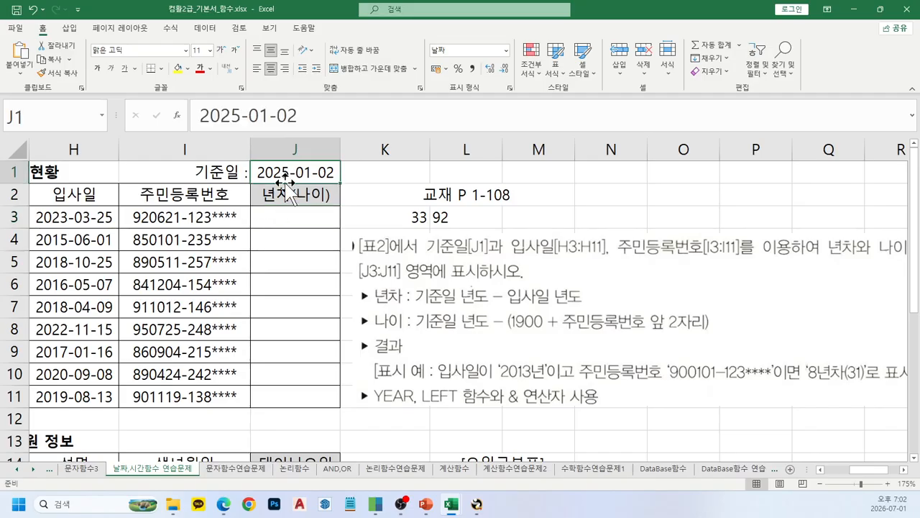
left_click(66, 220)
left_click(276, 218)
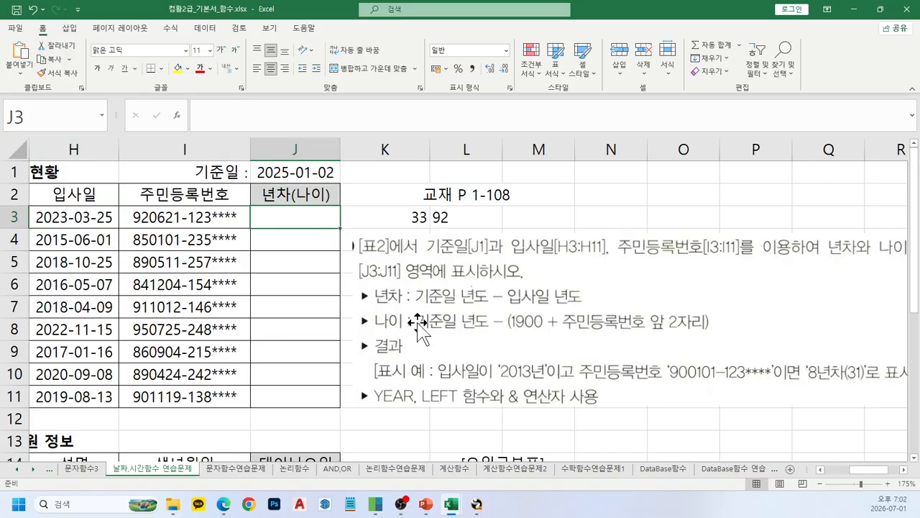
type("=ye")
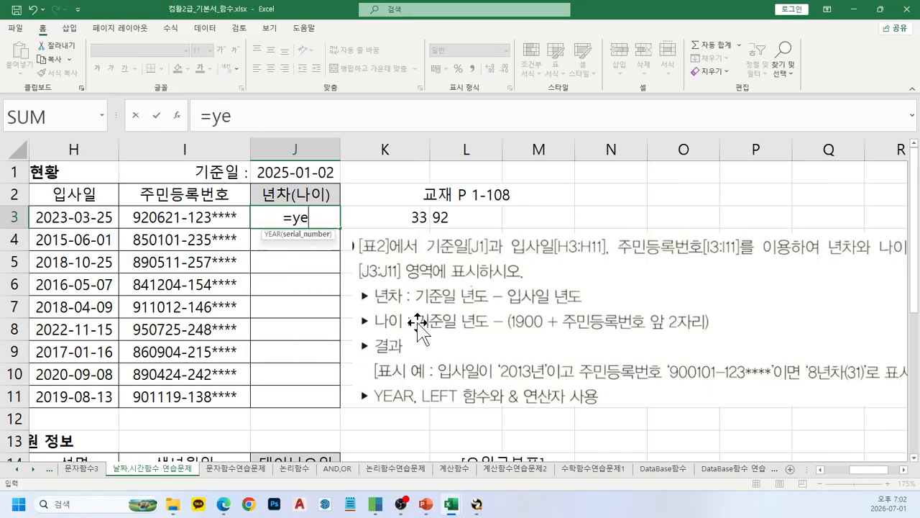
key("Tab")
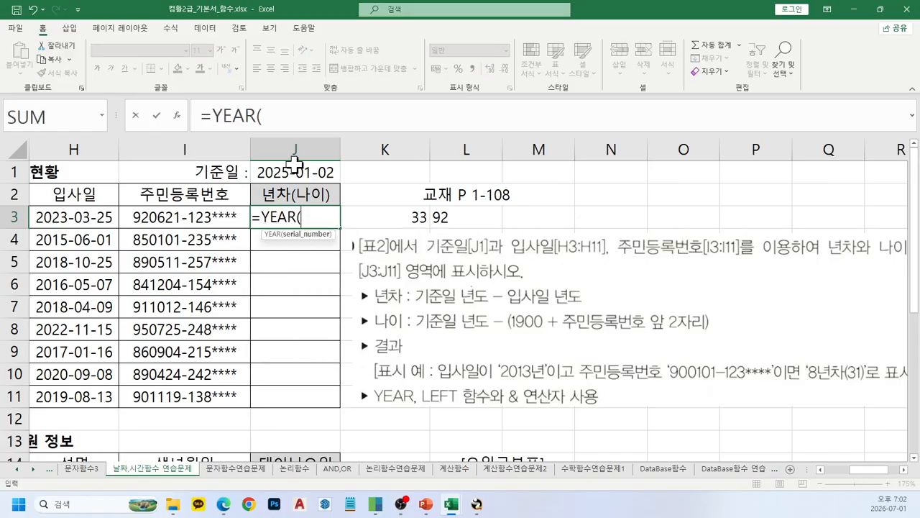
left_click(298, 170)
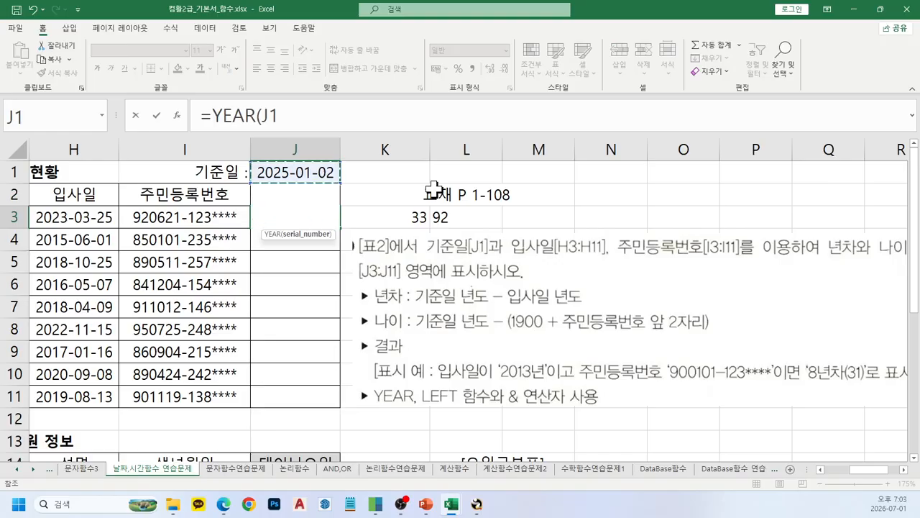
type(")")
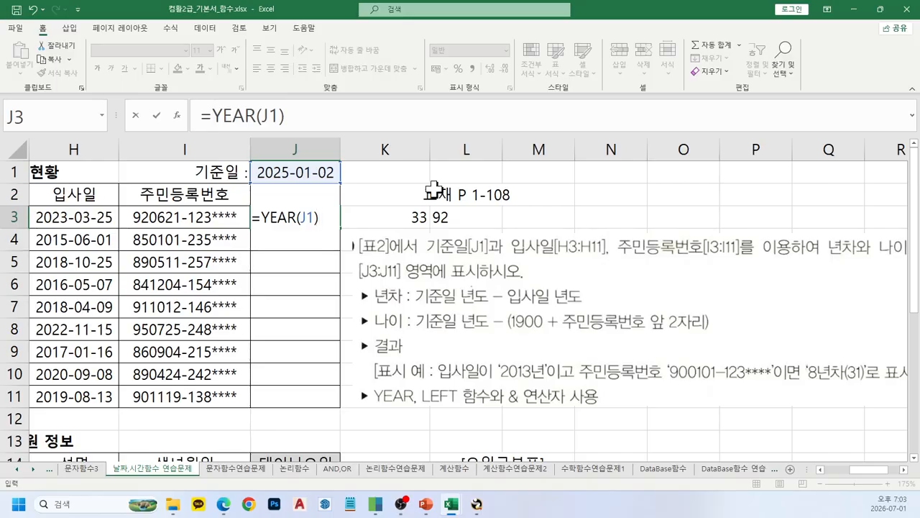
key("Return")
key("Up")
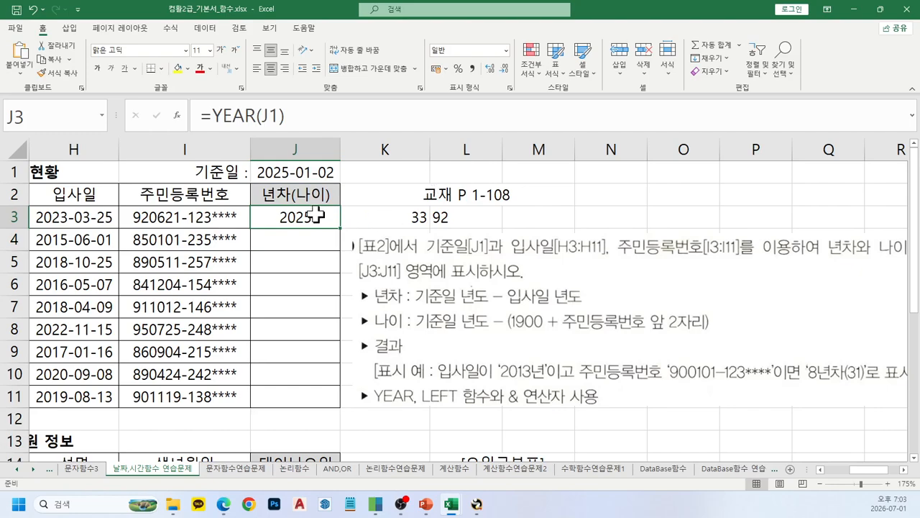
key("ctrl+2")
mouse_move(269, 201)
left_mouse_down()
mouse_move(321, 227)
mouse_move(331, 408)
left_mouse_up()
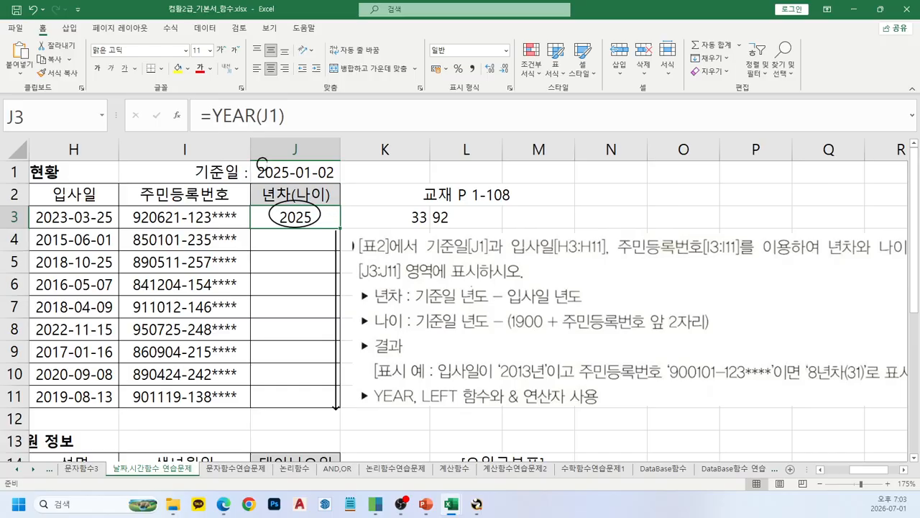
left_click_drag(263, 165, 330, 176)
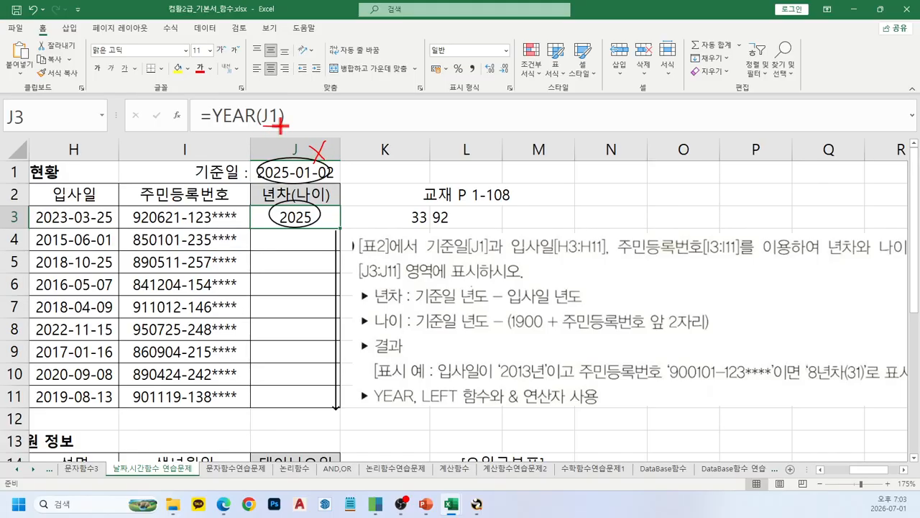
key("t")
left_click(305, 110)
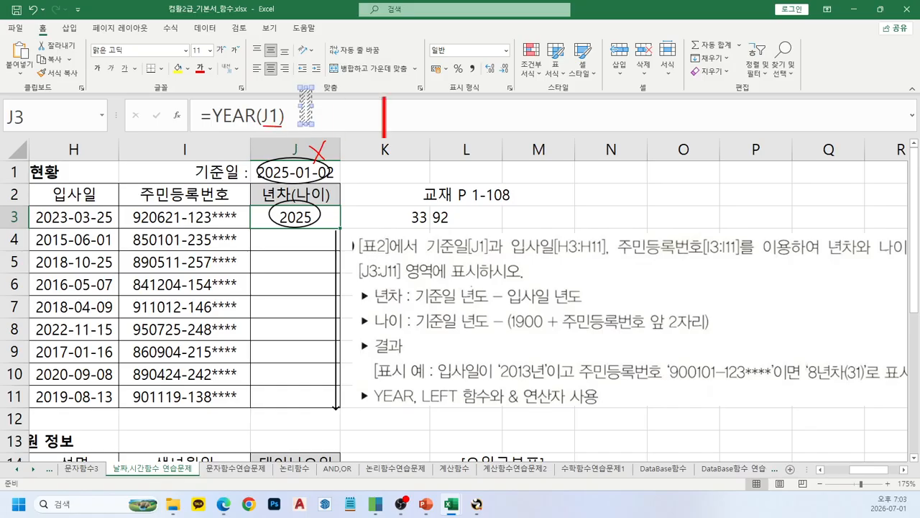
type("rh")
key("BackSpace")
key("BackSpace")
key("Hangul")
type("고정")
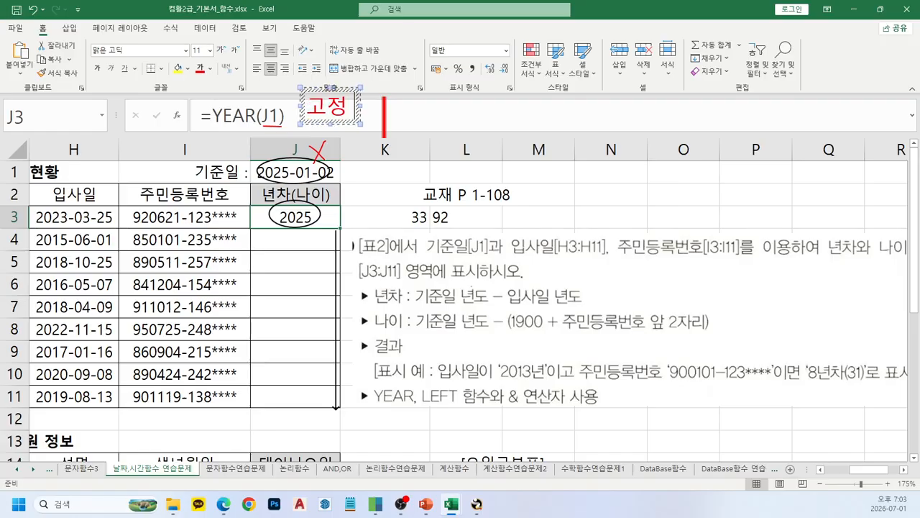
type(" :")
key("Hangul")
type("F$")
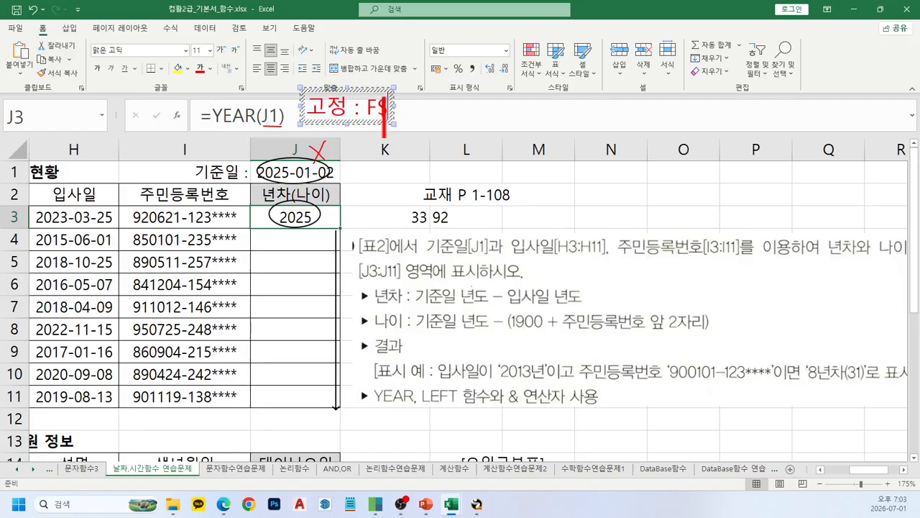
key("Escape")
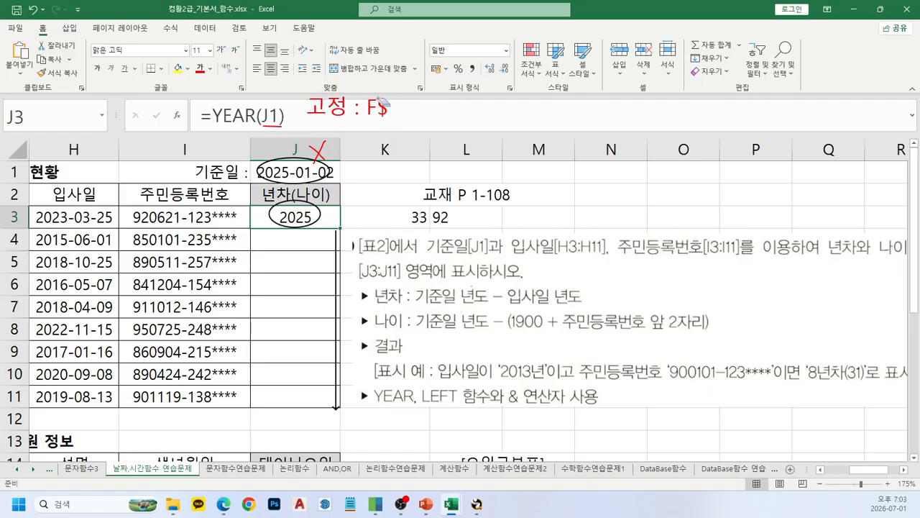
left_click(383, 102)
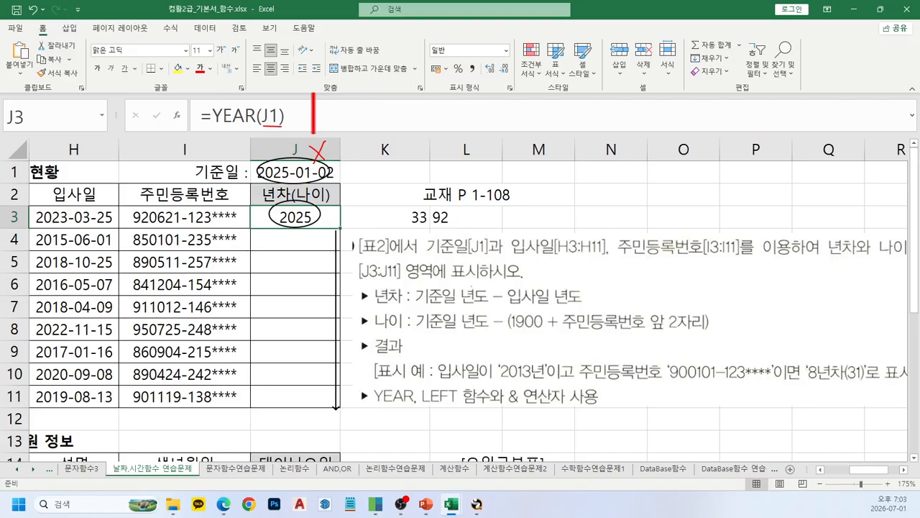
left_click(315, 97)
type("F4")
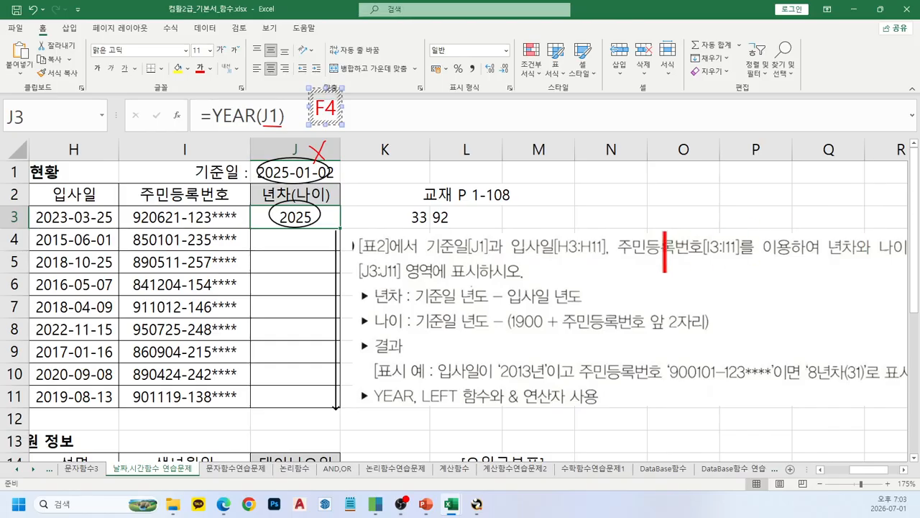
left_click(609, 266)
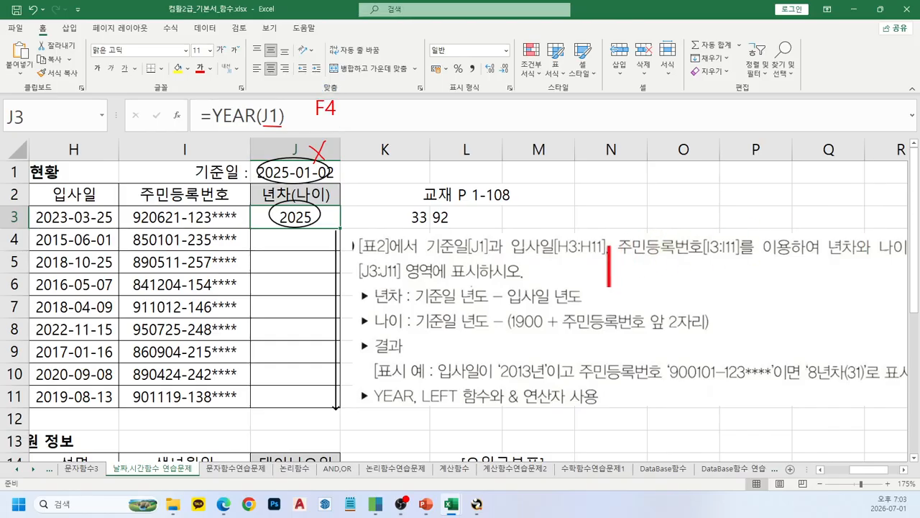
key("Escape")
Make the J1 reference in J3's formula absolute, giving =YEAR($J$1), and fill the formula down through J11
left_click(263, 115)
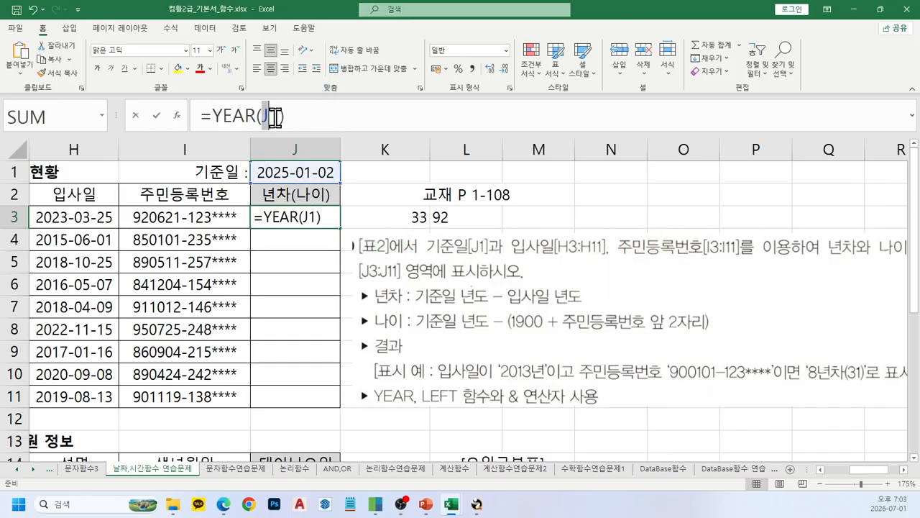
left_click_drag(263, 115, 282, 115)
key("F4")
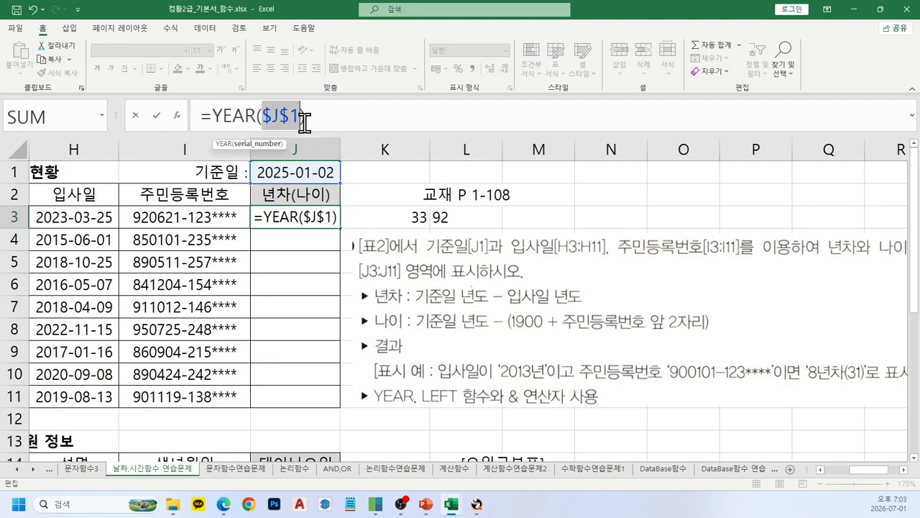
key("Return")
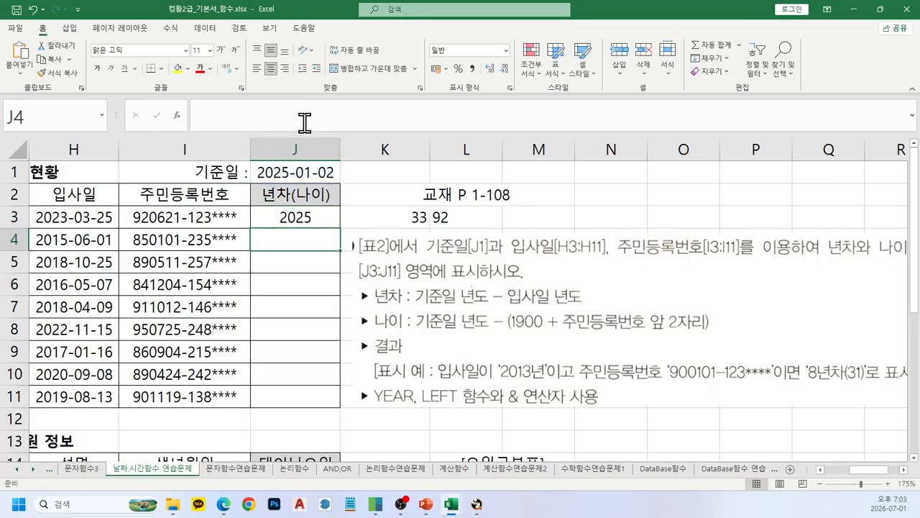
key("Up")
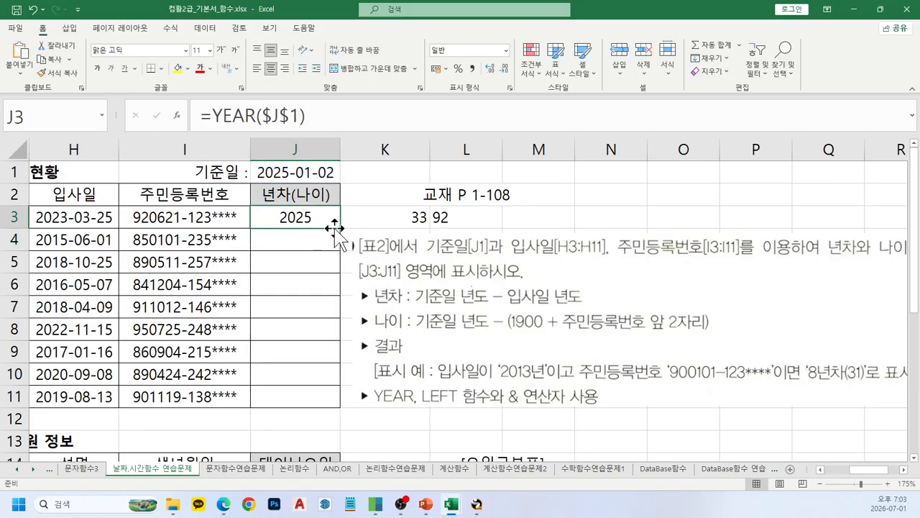
left_click_drag(339, 229, 335, 394)
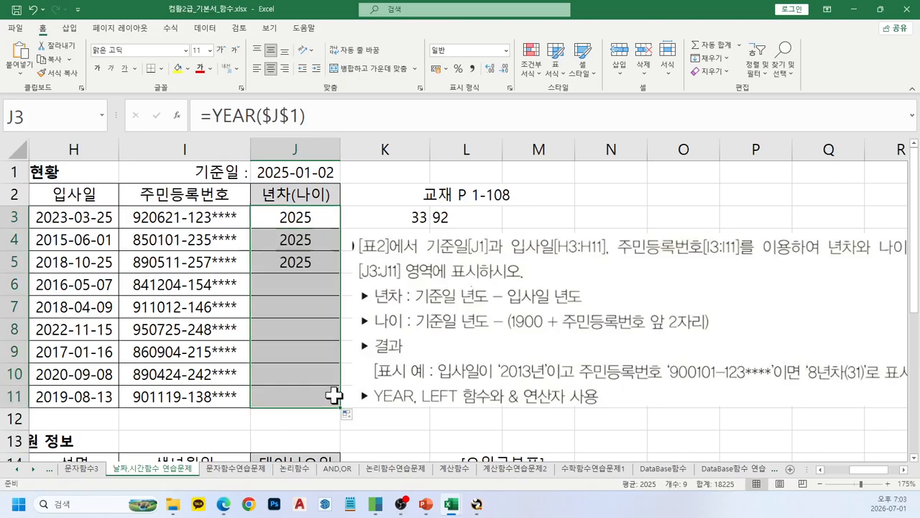
Extend the formula in J3 to =YEAR($J$1)-YEAR(H3) and fill it down through J11
left_click(309, 217)
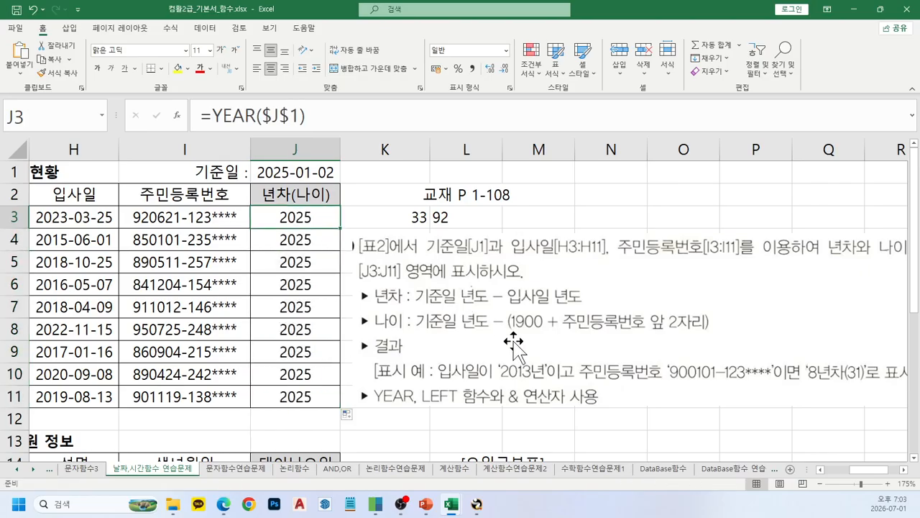
left_click(331, 121)
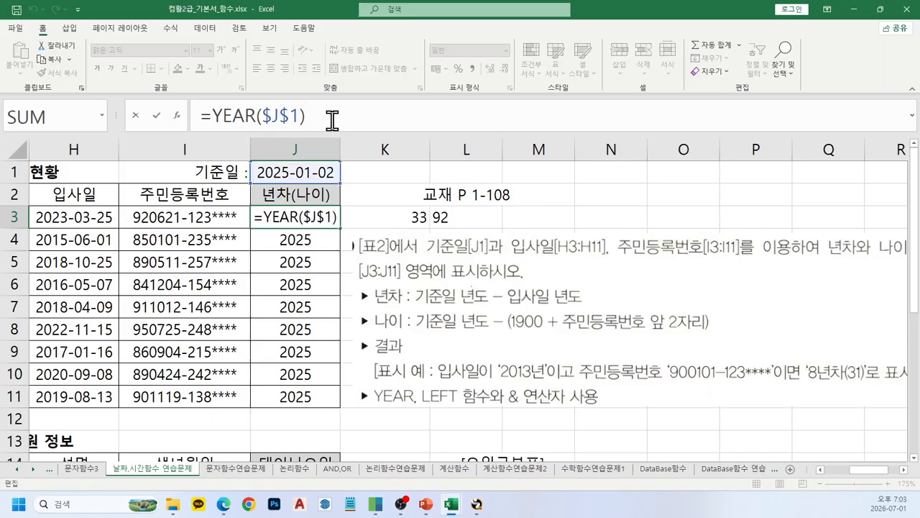
type("-ye")
key("Tab")
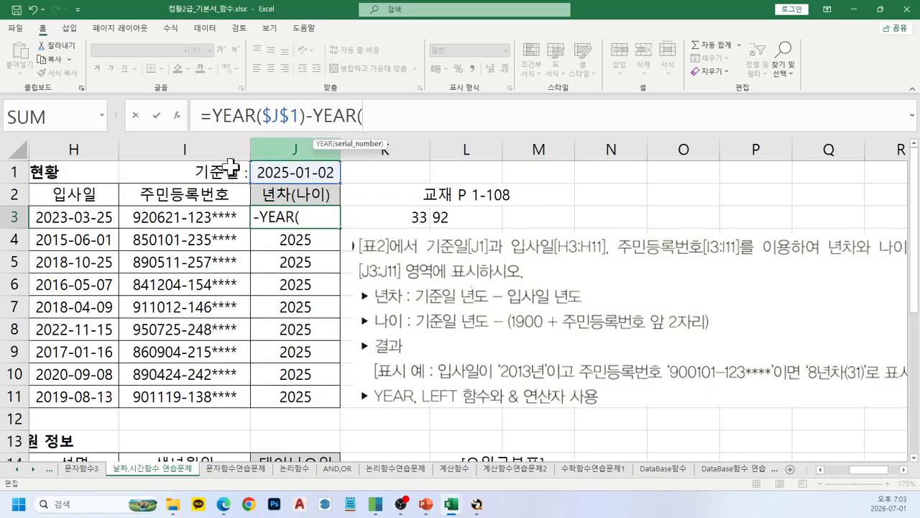
left_click(52, 210)
type(")")
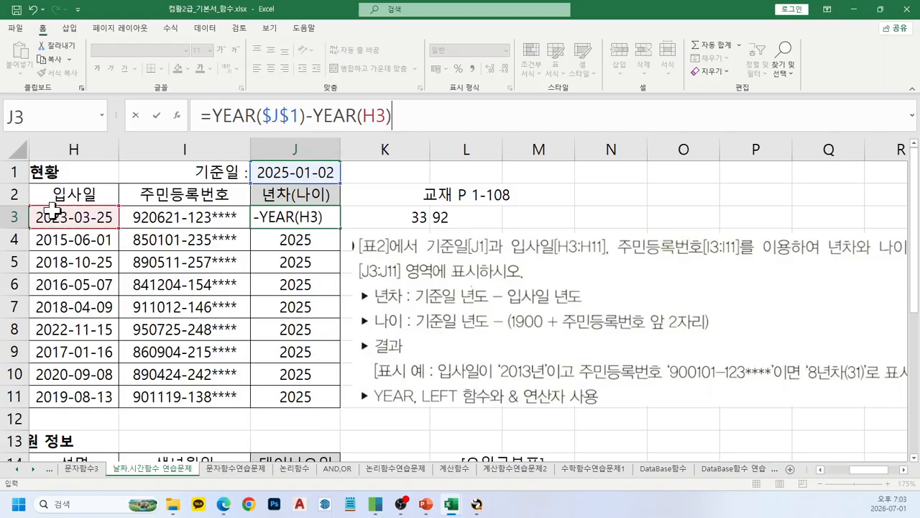
key("Return")
key("Up")
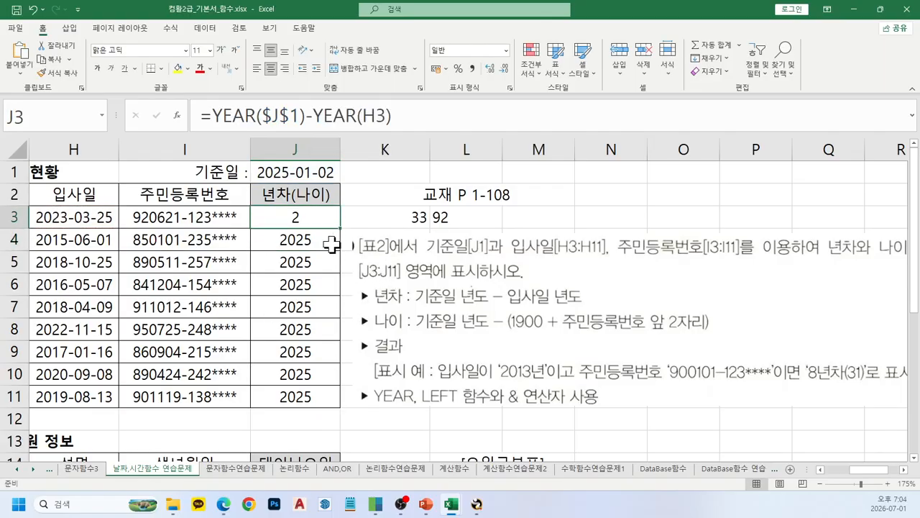
left_click_drag(341, 228, 334, 416)
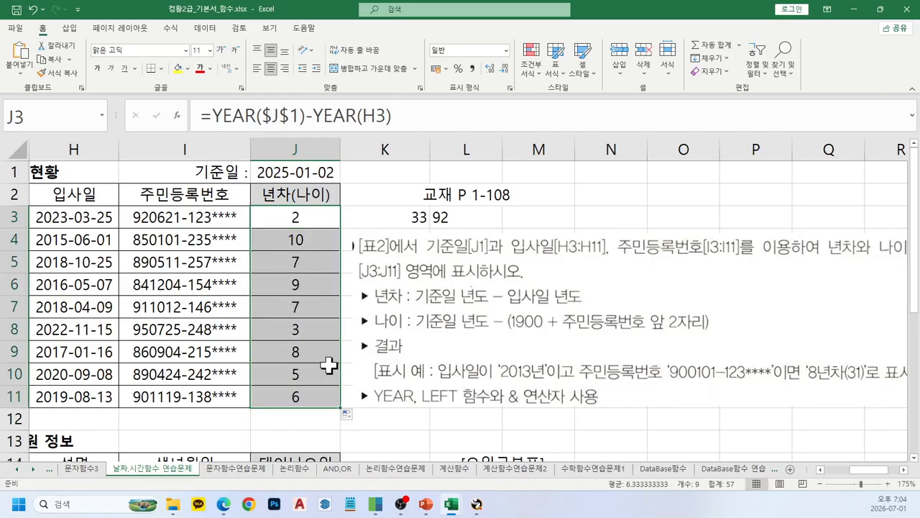
mouse_move(677, 266)
left_mouse_down()
mouse_move(415, 222)
mouse_move(441, 173)
left_mouse_up()
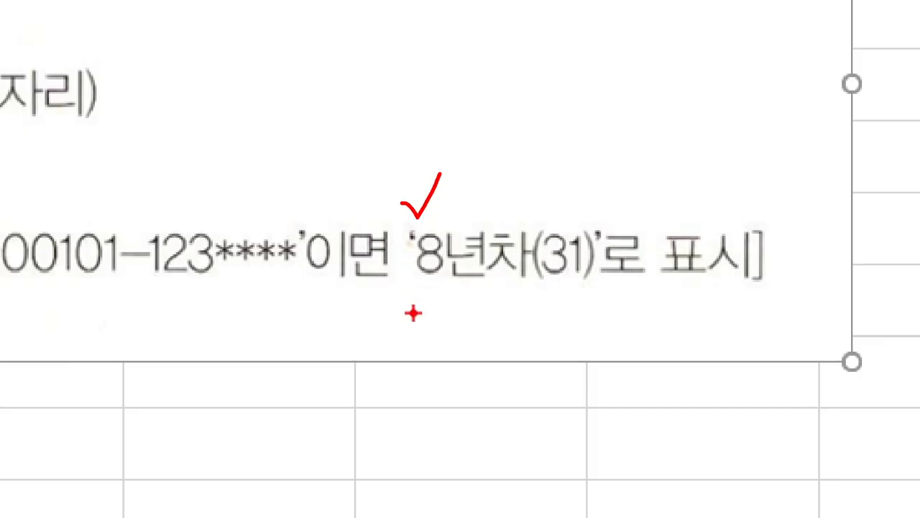
mouse_move(442, 219)
left_mouse_down()
mouse_move(453, 239)
mouse_move(547, 293)
left_mouse_up()
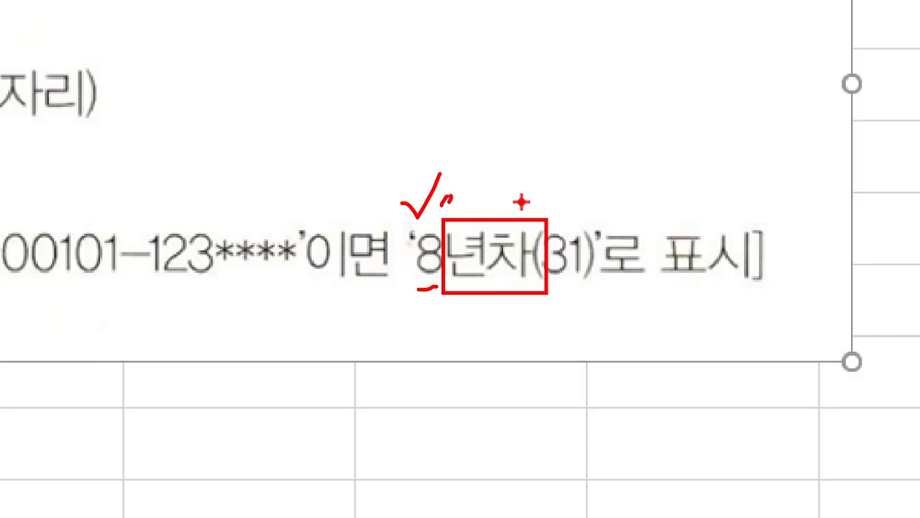
left_click_drag(552, 202, 560, 207)
mouse_move(456, 134)
left_mouse_down()
mouse_move(423, 76)
mouse_move(413, 116)
mouse_move(447, 105)
left_mouse_up()
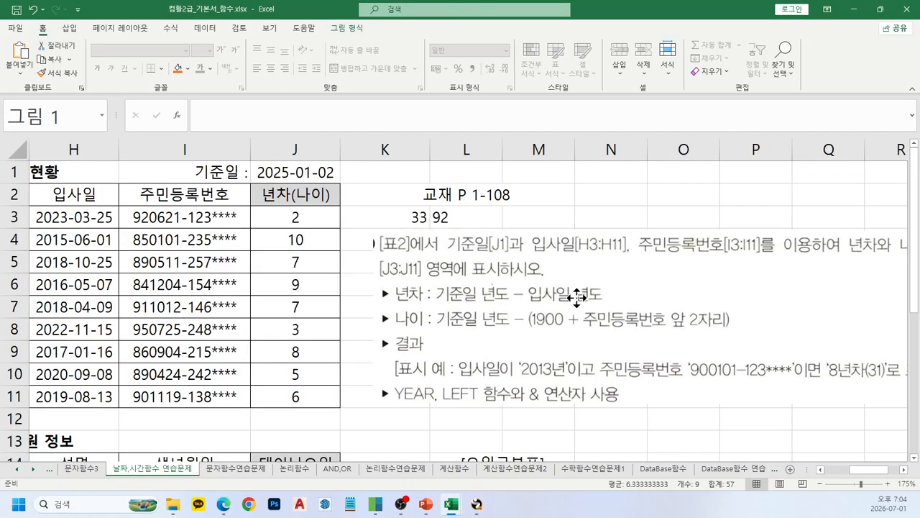
Shift the exercise instruction picture slightly up and away from column J, and select cell J3
left_click_drag(576, 296, 582, 285)
left_click(317, 217)
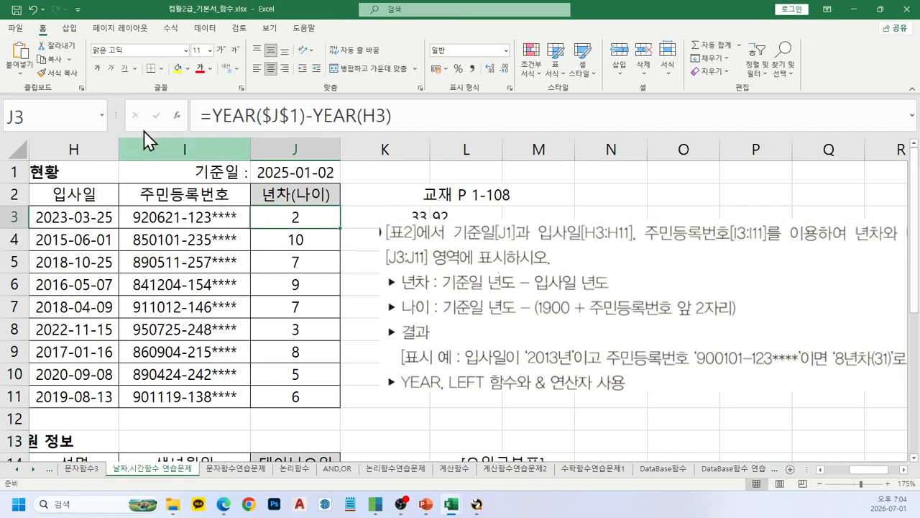
Try to append the text "년차" directly after YEAR(H3) in J3's formula
left_click(432, 113)
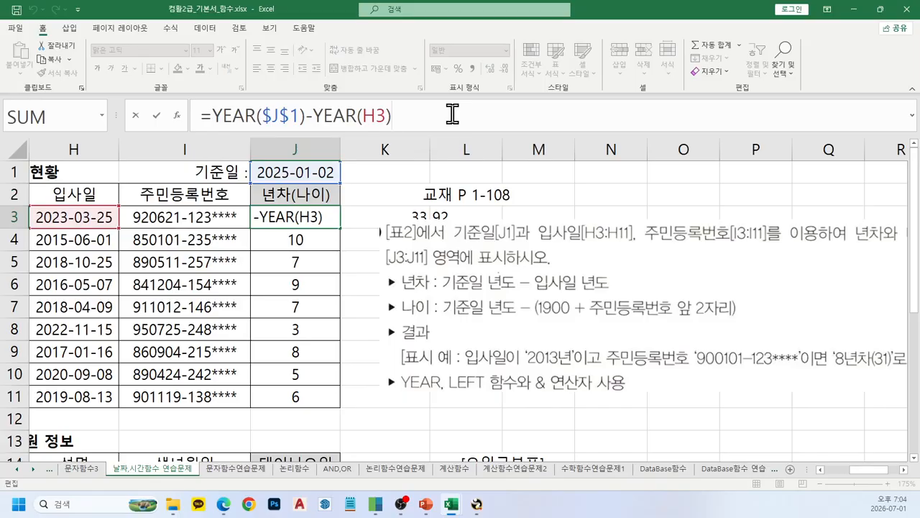
type("\"su")
key("BackSpace")
key("BackSpace")
key("Hangul")
type("녀")
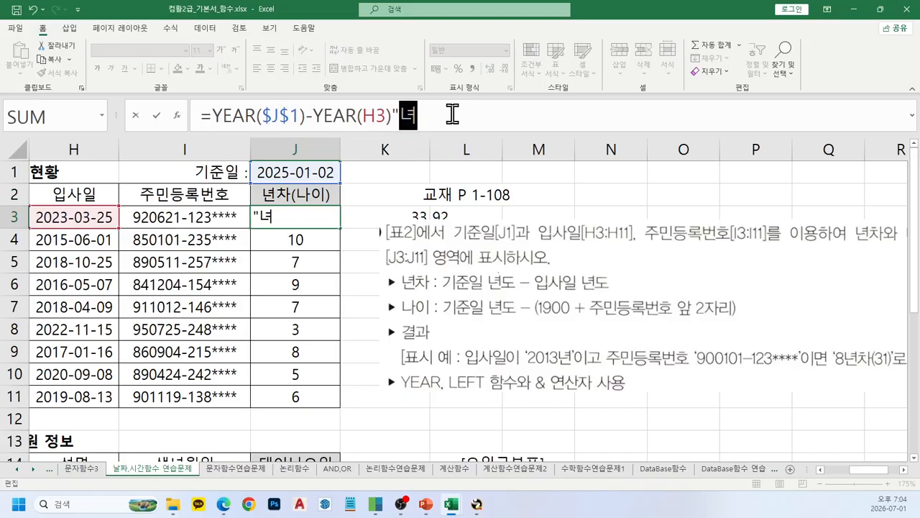
type("ㄴ차\"")
key("Return")
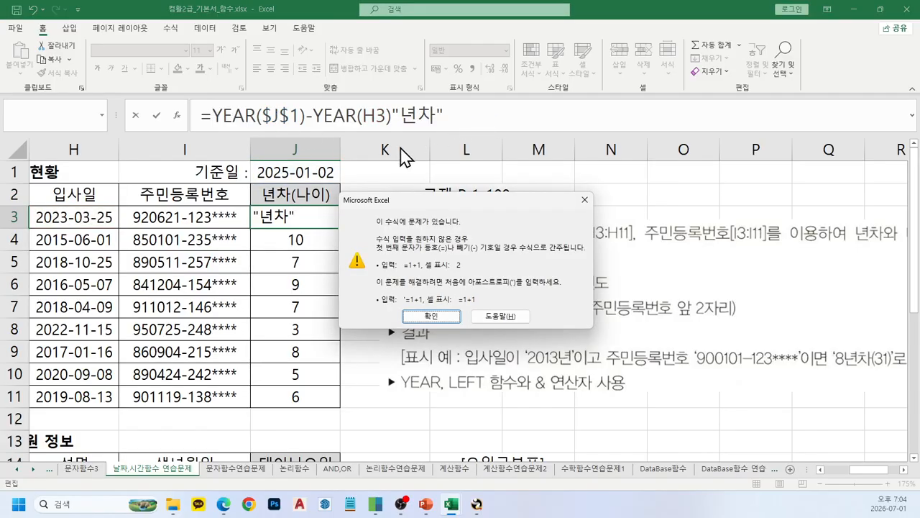
key("Return")
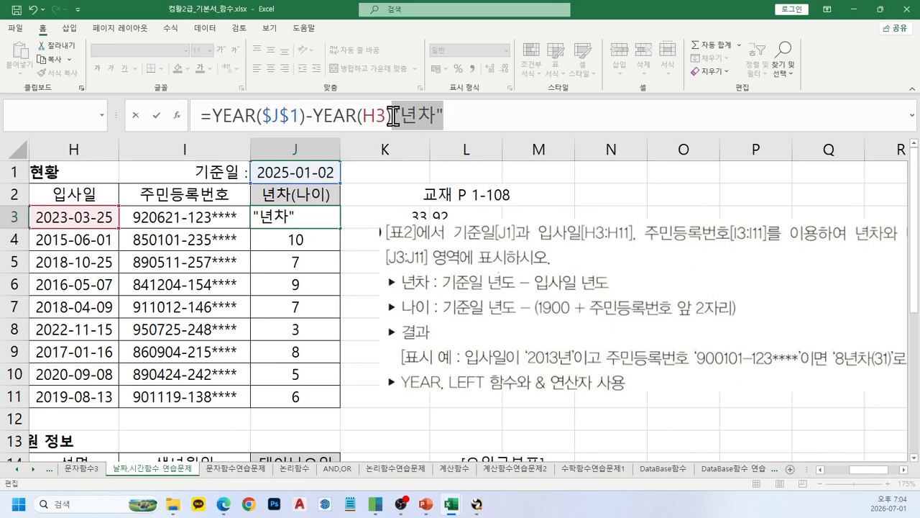
Insert the & operator before "년차" in J3, giving =YEAR($J$1)-YEAR(H3)&"년차"
left_click(391, 115)
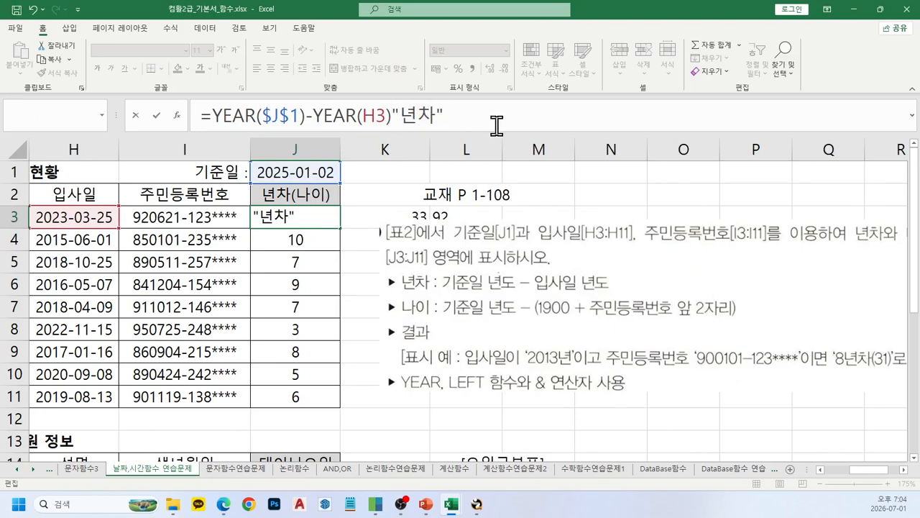
type("&")
key("Return")
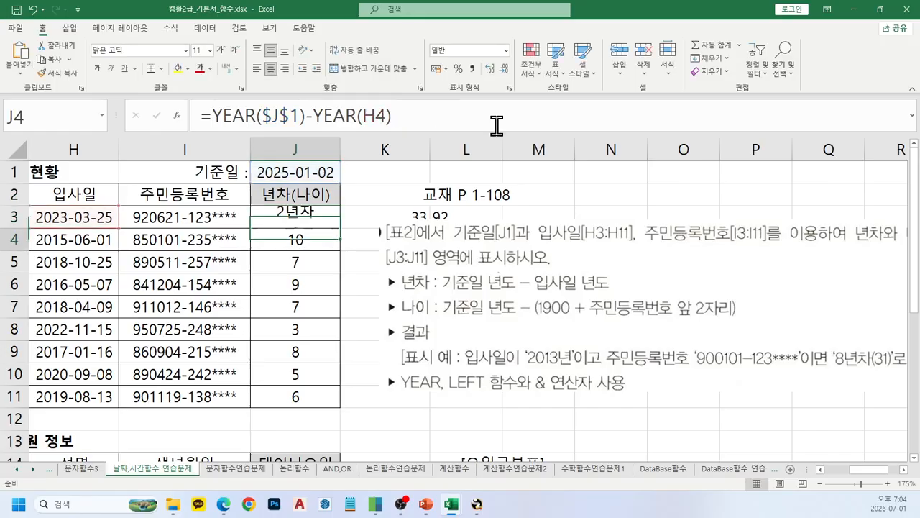
key("Up")
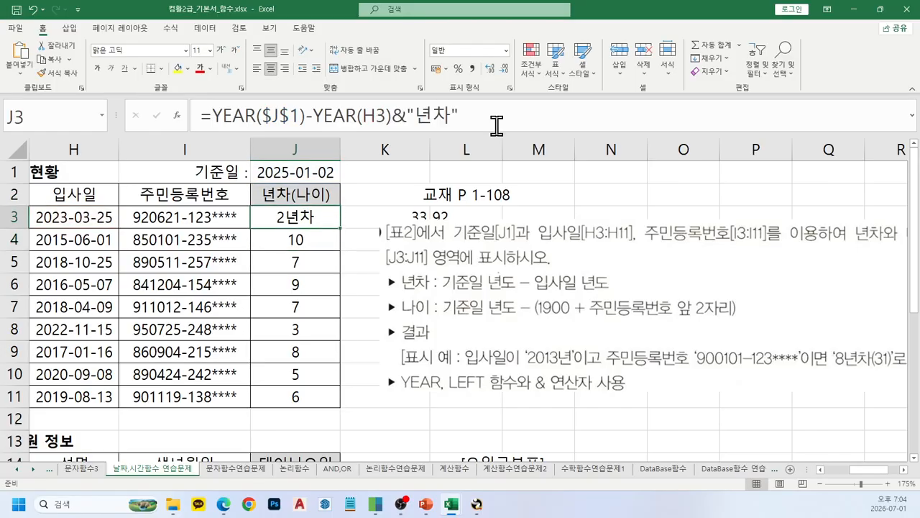
Add an opening parenthesis inside the quoted text of J3's formula, making it "년차("
left_click(451, 116)
type("(")
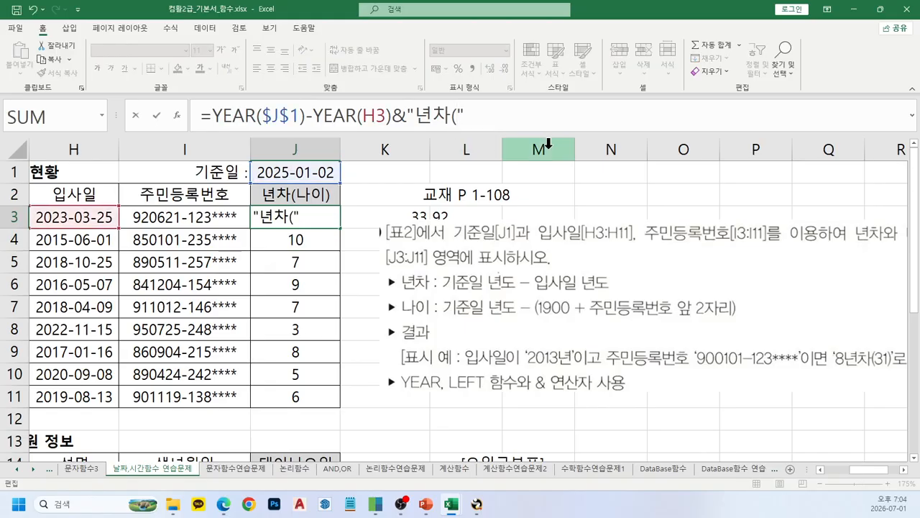
key("Return")
key("Up")
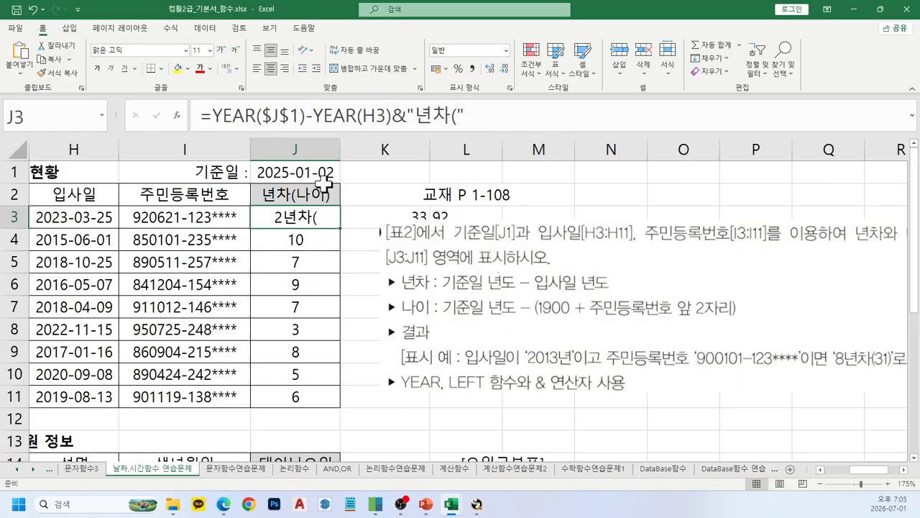
Copy the YEAR($J$1) part of J3's formula and leave the formula as it is
left_click_drag(213, 115, 307, 113)
key("ctrl+c")
key("Escape")
Move the exercise instruction picture away from column K, clear the leftover entry beside J3, and select K3
left_click_drag(452, 250, 529, 243)
left_click_drag(391, 210, 437, 236)
key("Delete")
left_click(395, 212)
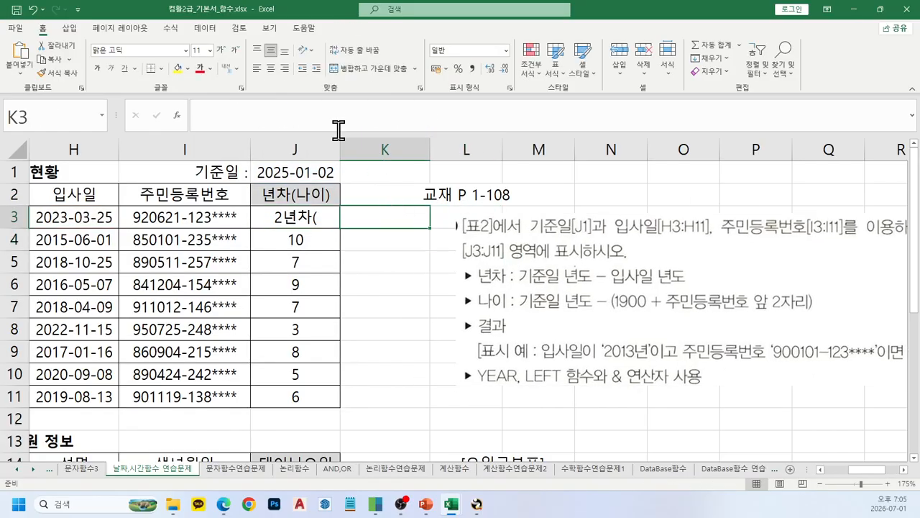
Enter =YEAR($J$1) in cell K3 using the copied expression
left_click(338, 114)
key("ctrl+v")
left_click(193, 115)
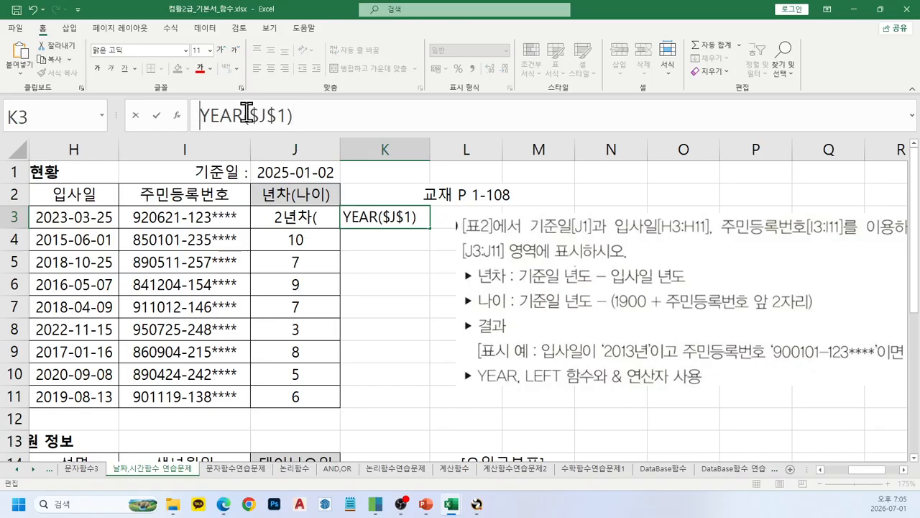
type("=")
key("Return")
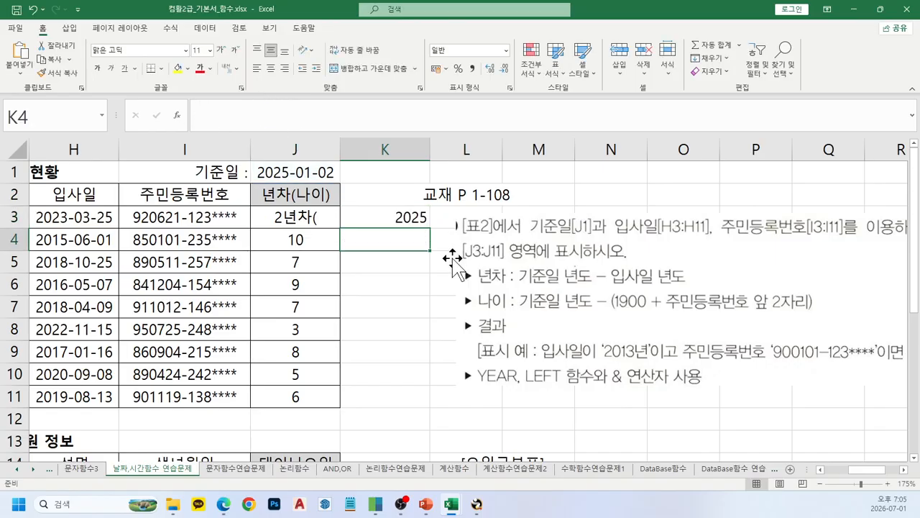
Extend K3's formula with the start of the birth-year subtraction, -(1900+
left_click(402, 219)
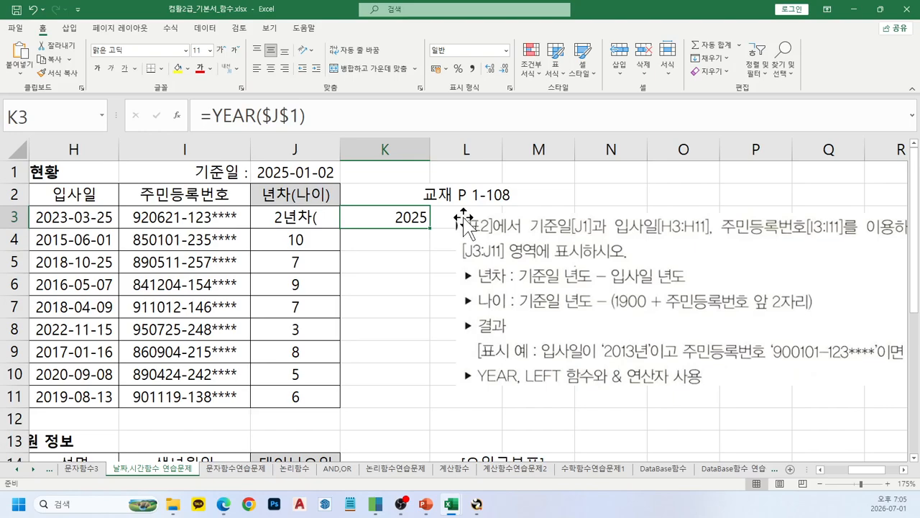
left_click(357, 115)
type("-")
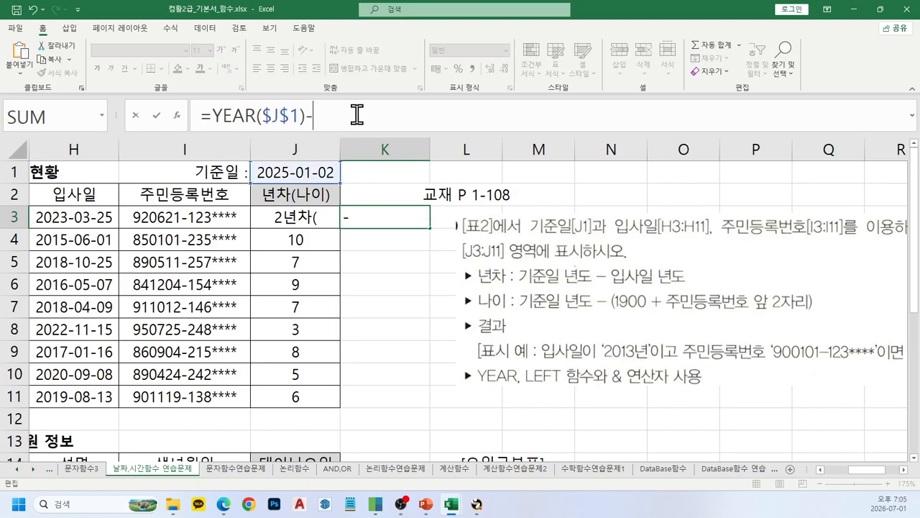
type("(1900+")
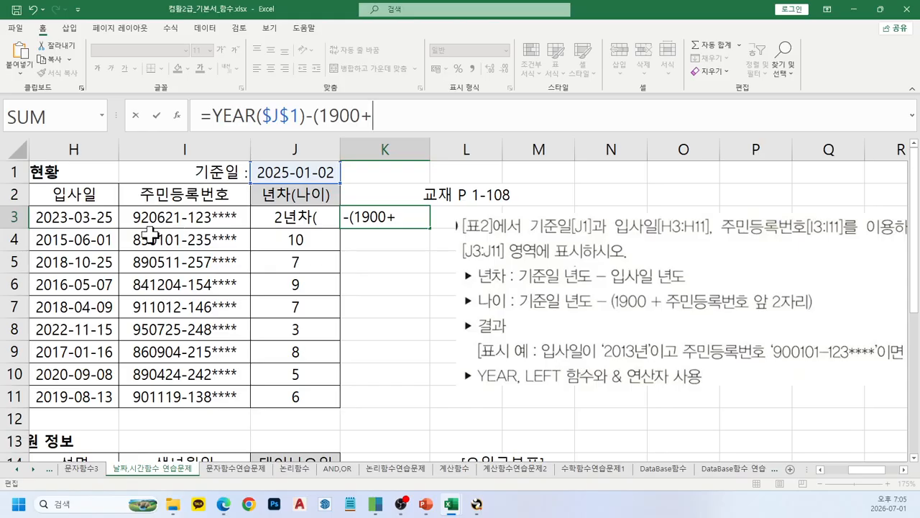
mouse_move(126, 201)
left_mouse_down()
mouse_move(135, 212)
mouse_move(243, 233)
left_mouse_up()
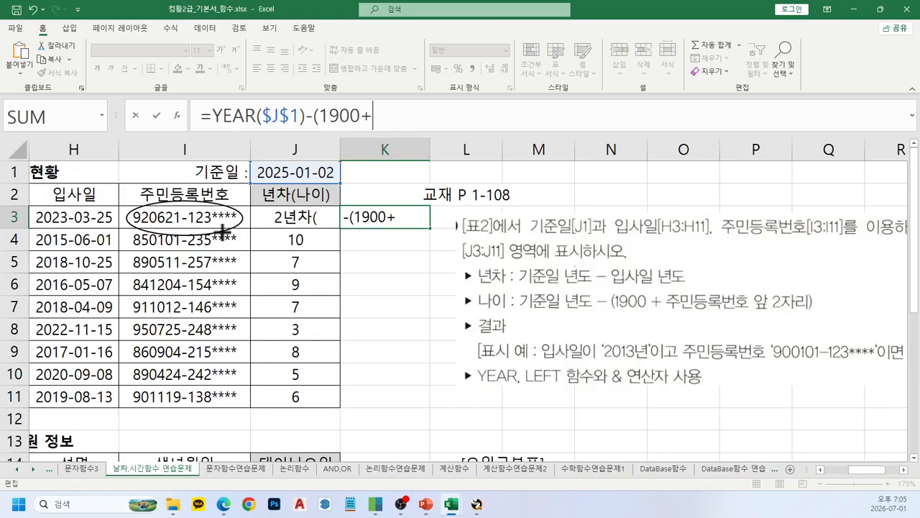
mouse_move(124, 209)
left_mouse_down()
mouse_move(162, 237)
mouse_move(271, 262)
mouse_move(311, 237)
mouse_move(314, 246)
left_mouse_up()
mouse_move(518, 361)
left_mouse_down()
mouse_move(547, 392)
mouse_move(534, 364)
left_mouse_up()
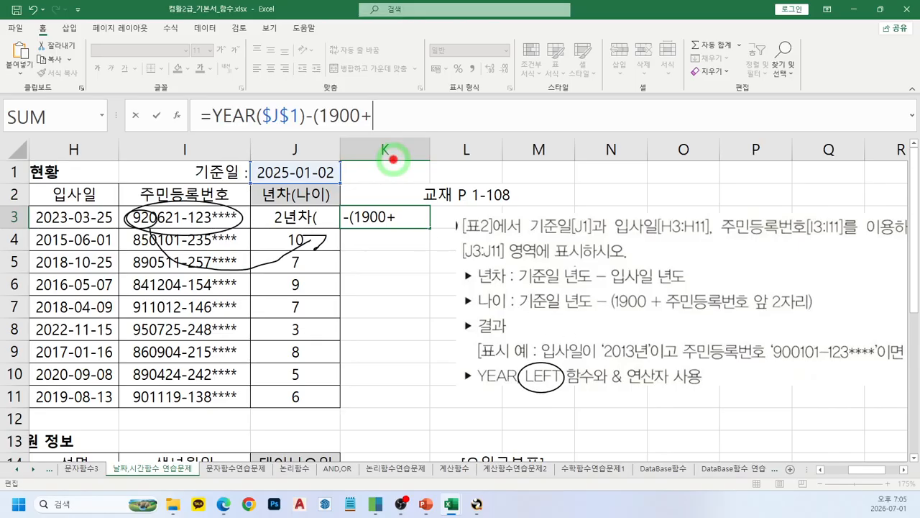
right_click(392, 159)
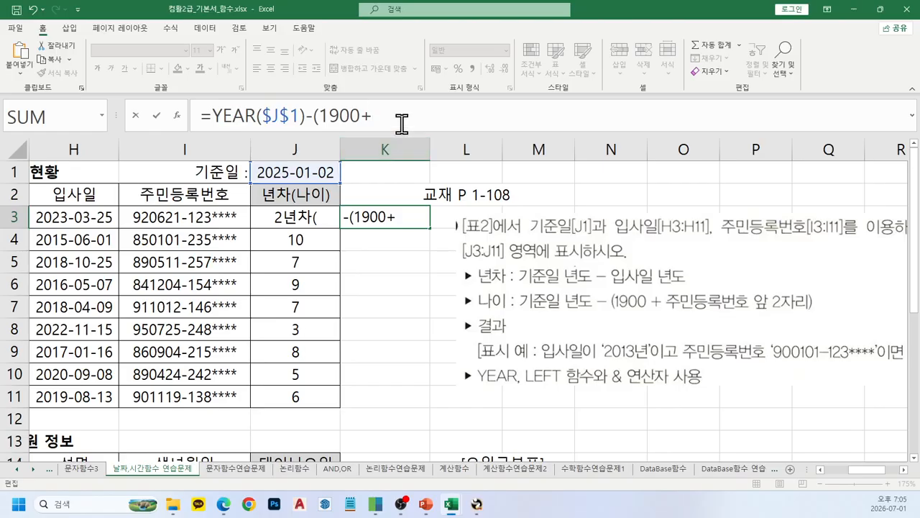
Complete K3's age formula with LEFT(I3,2) as =YEAR($J$1)-(1900+LEFT(I3,2))
type("le")
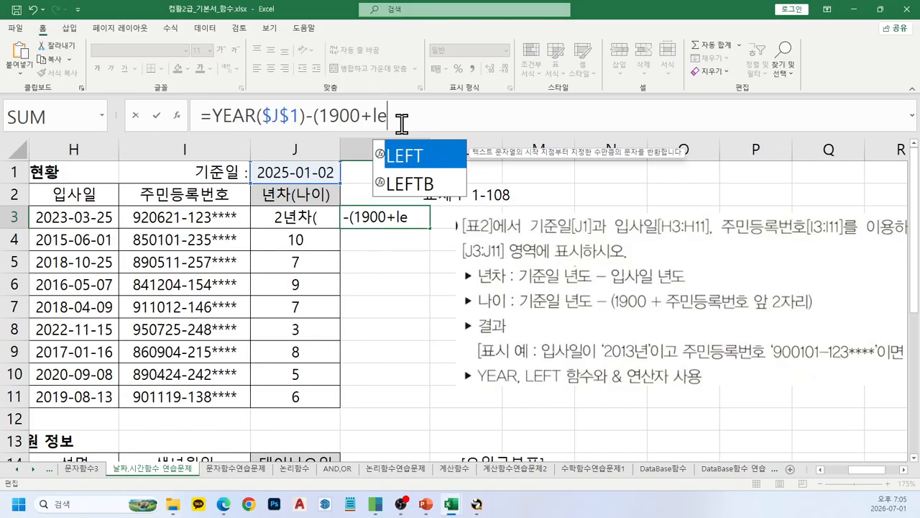
key("Tab")
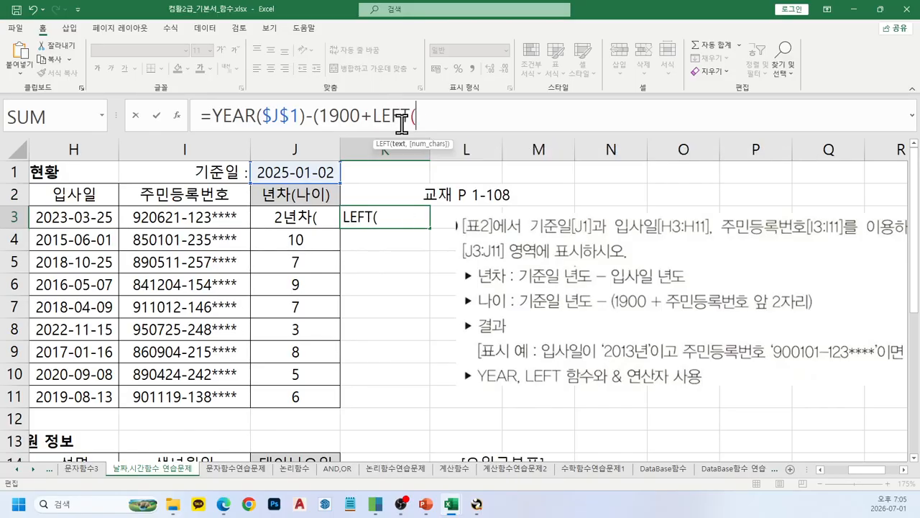
left_click(168, 219)
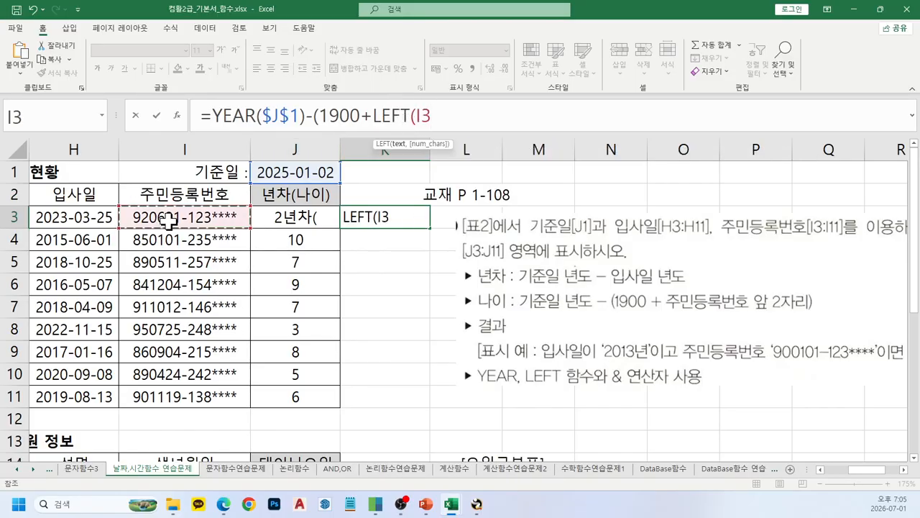
type(",2)")
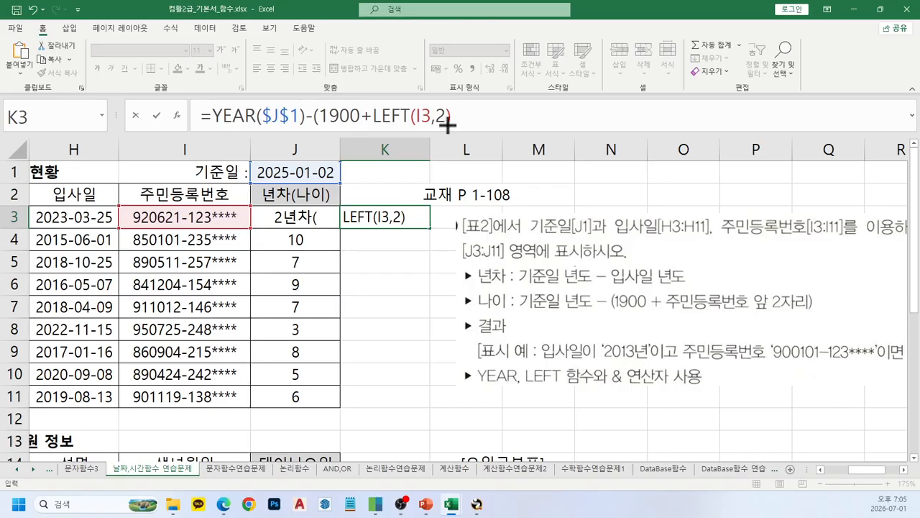
mouse_move(417, 132)
left_mouse_down()
mouse_move(407, 172)
mouse_move(434, 144)
left_mouse_up()
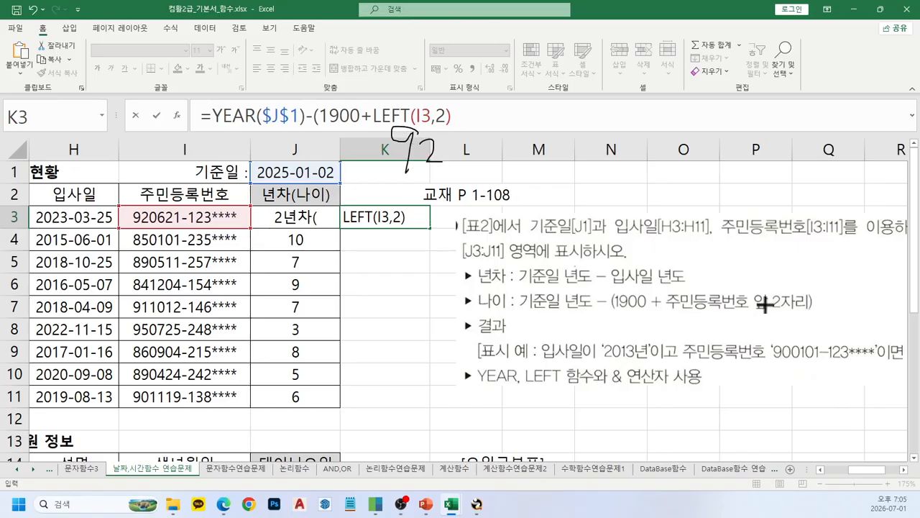
right_click(470, 135)
left_click(471, 113)
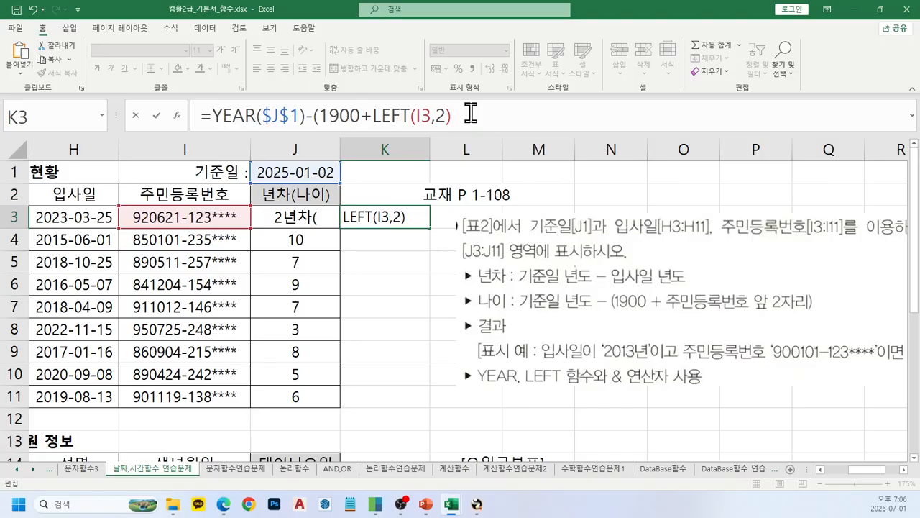
type(")")
key("Return")
key("Up")
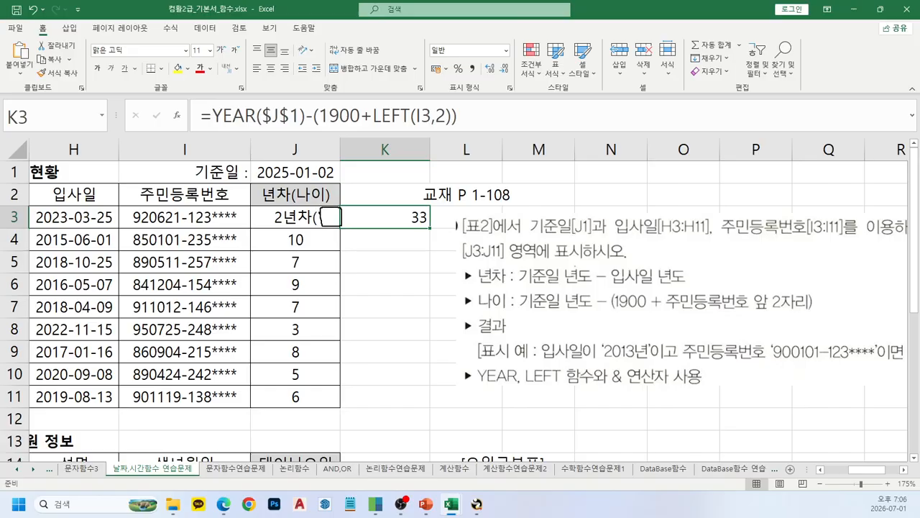
left_click_drag(370, 278, 351, 260)
right_click(368, 260)
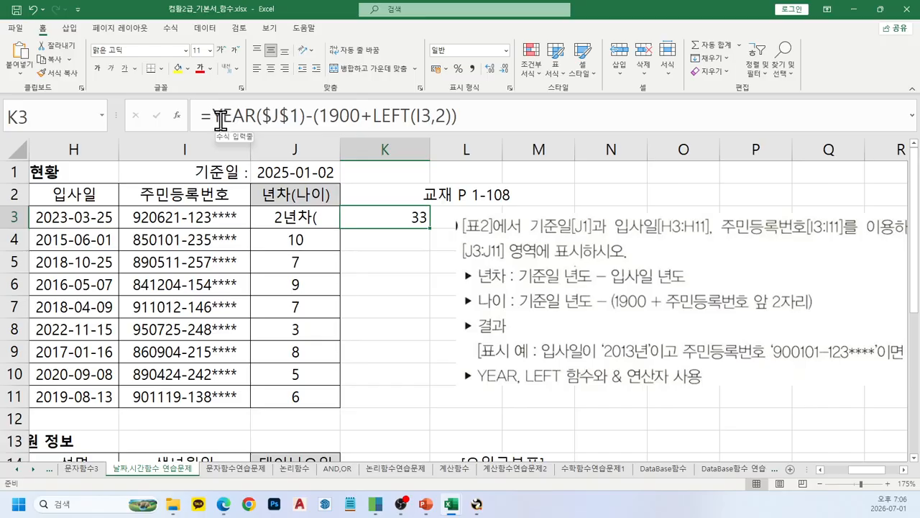
Copy K3's age expression without its equals sign and join it after "년차(" in J3's formula with &
left_click_drag(211, 116, 507, 115)
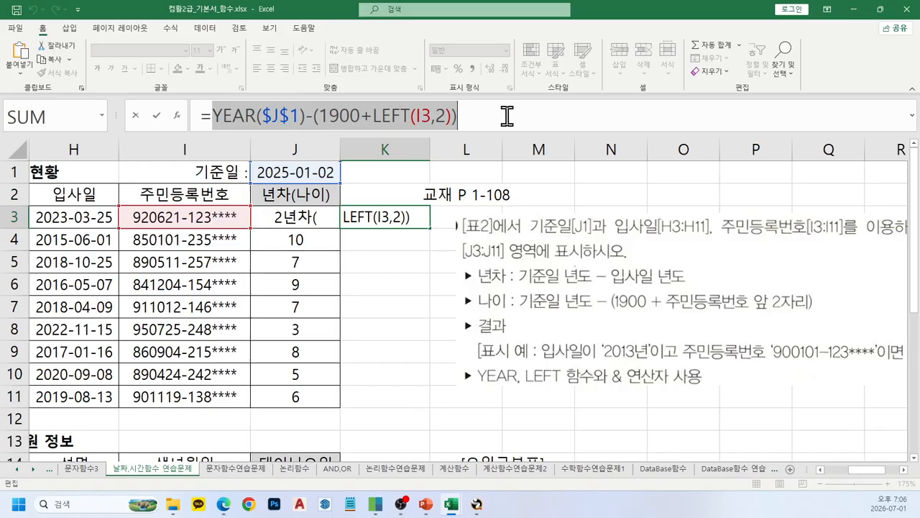
key("Escape")
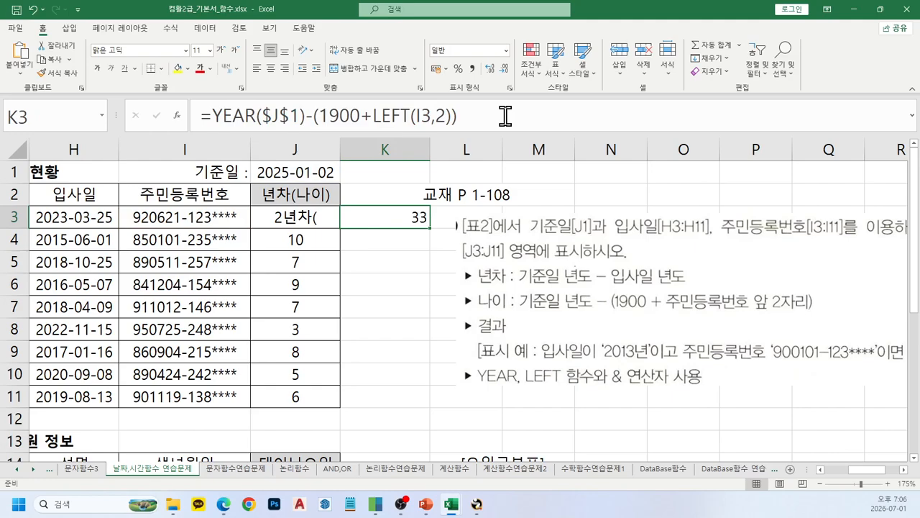
left_click(302, 220)
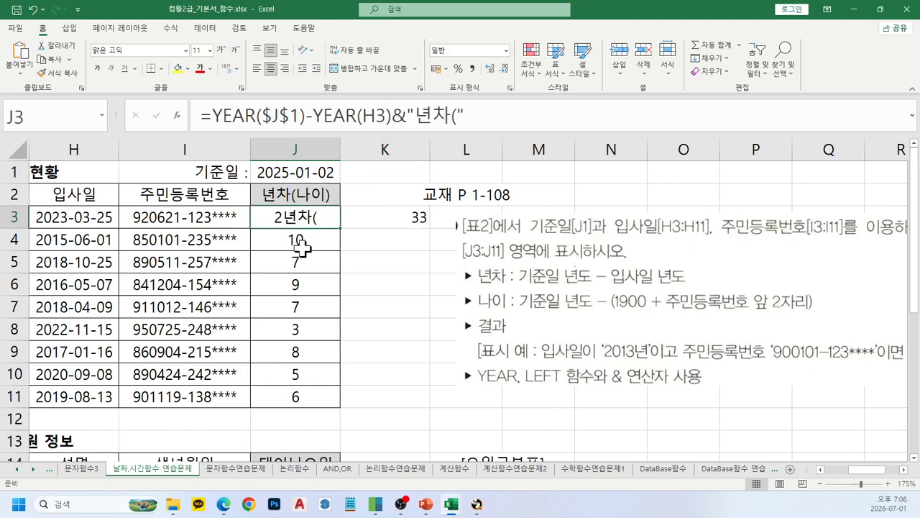
left_click(497, 113)
key("ctrl+v")
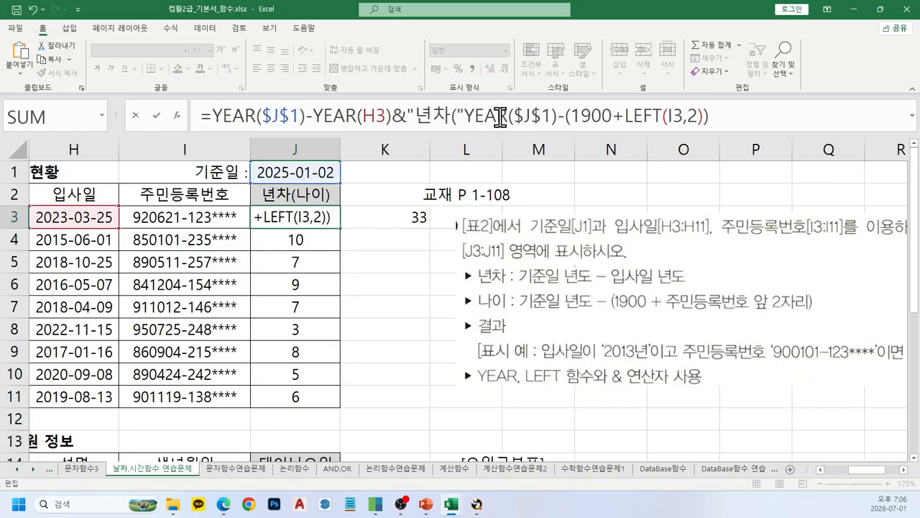
left_click(463, 117)
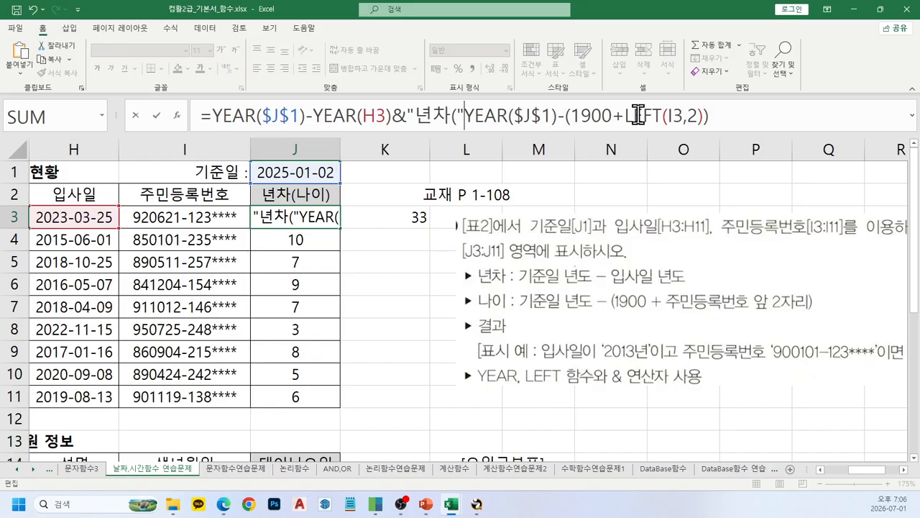
type("&")
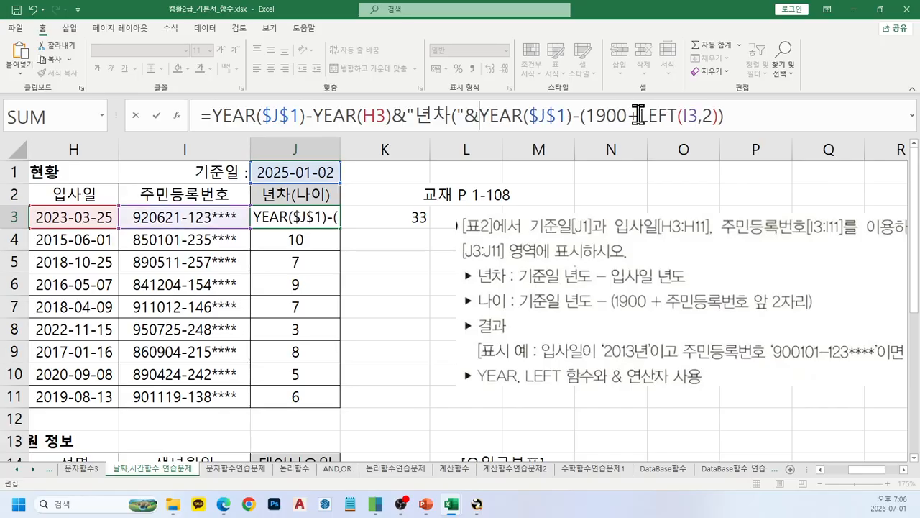
key("Return")
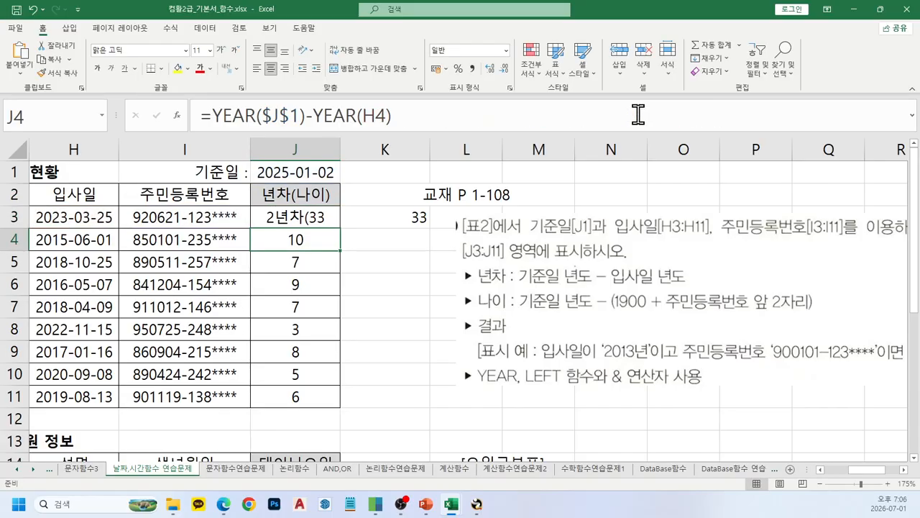
key("Up")
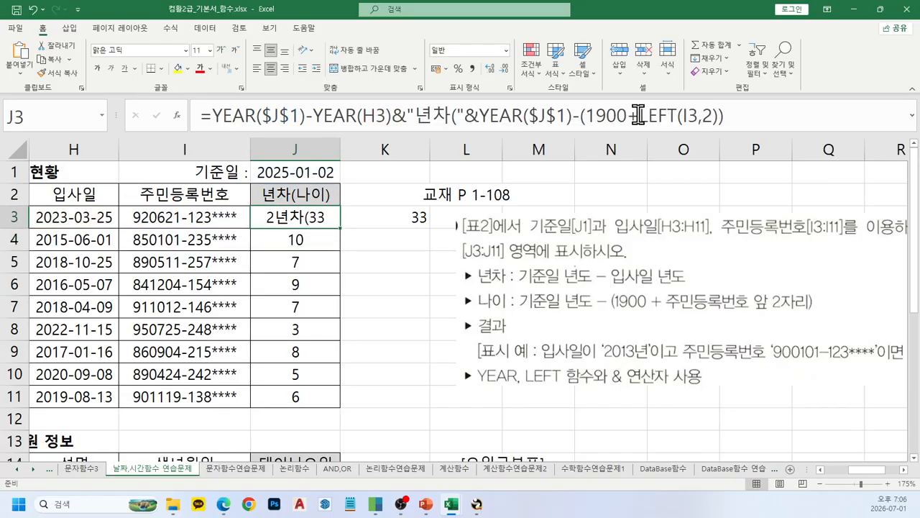
Append &")" to J3's formula to close the parenthesis after the age
left_click(748, 116)
type("&")
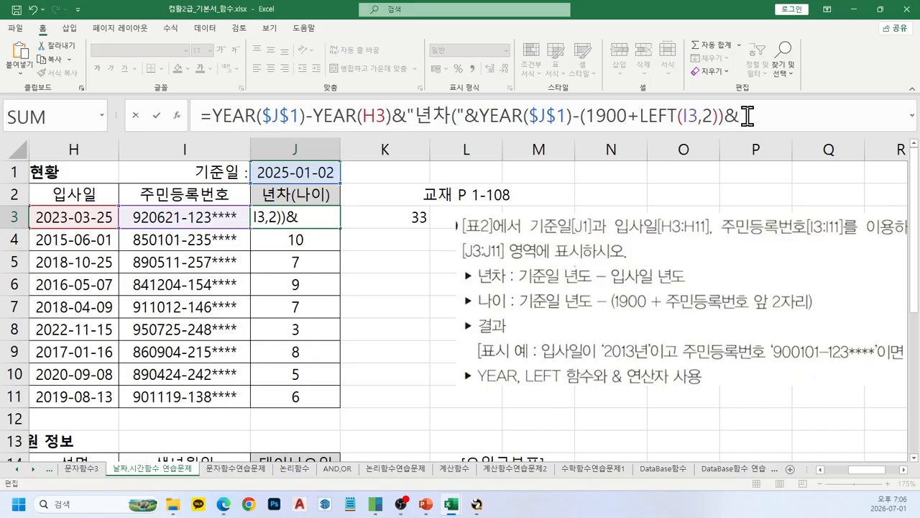
type("\")\"")
key("Return")
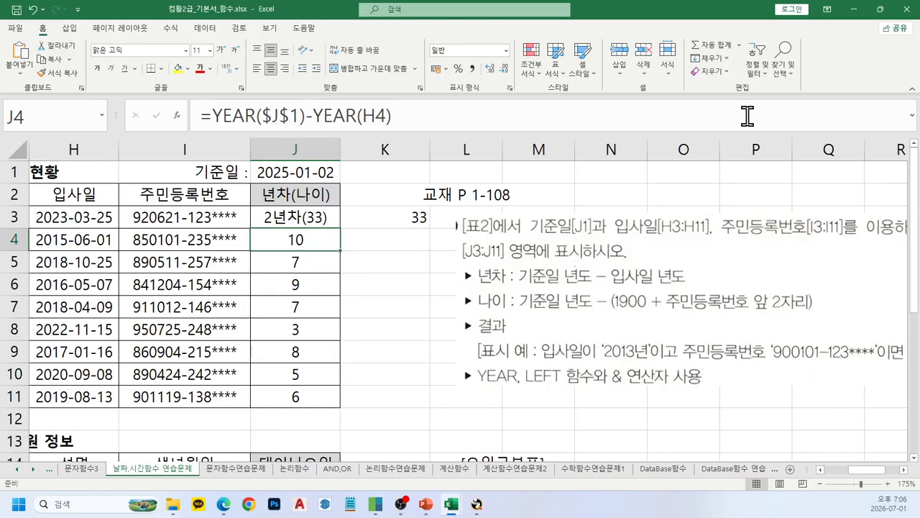
key("Up")
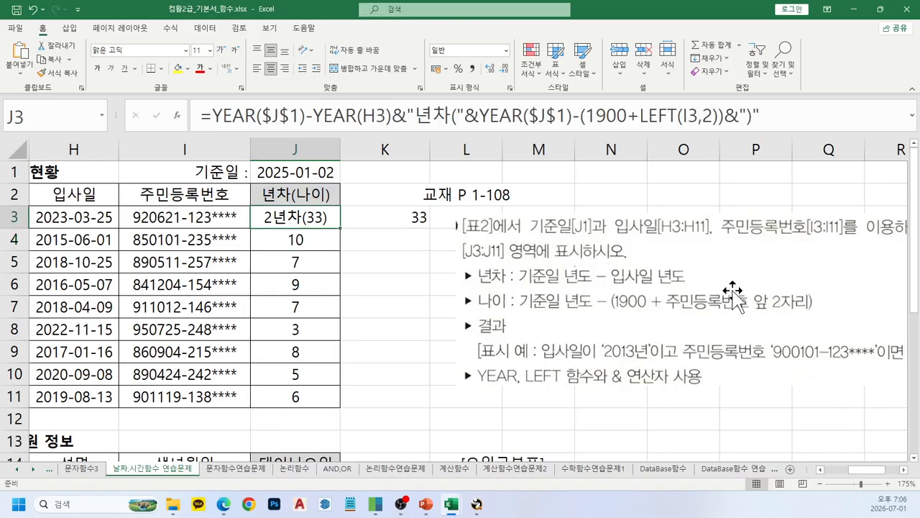
Reposition the [표2] instruction picture clear of the table and fill J3's formula down to J11
left_click_drag(731, 289, 606, 337)
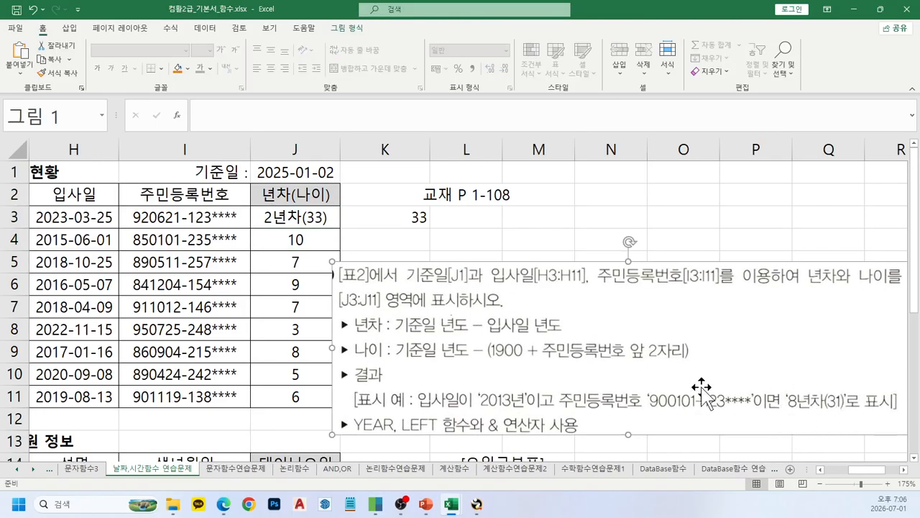
left_click(312, 215)
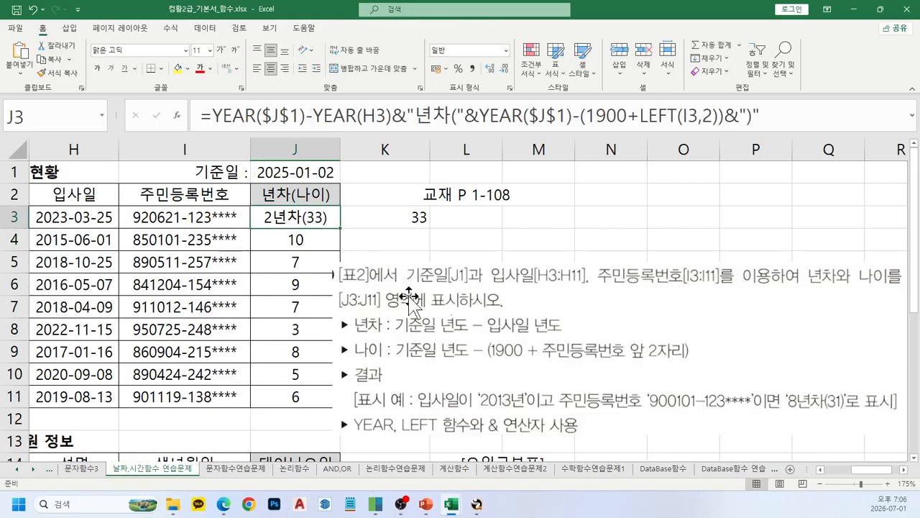
left_click_drag(415, 295, 496, 264)
left_click(305, 215)
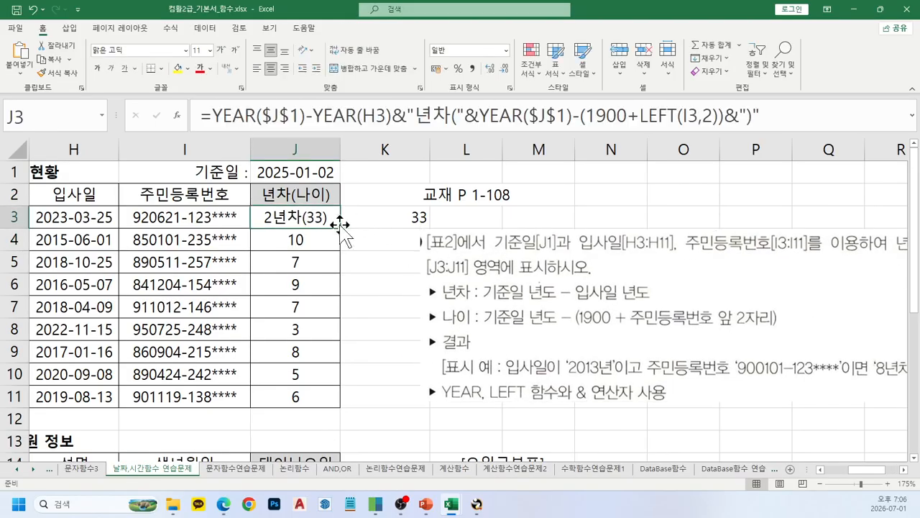
left_click_drag(341, 228, 344, 398)
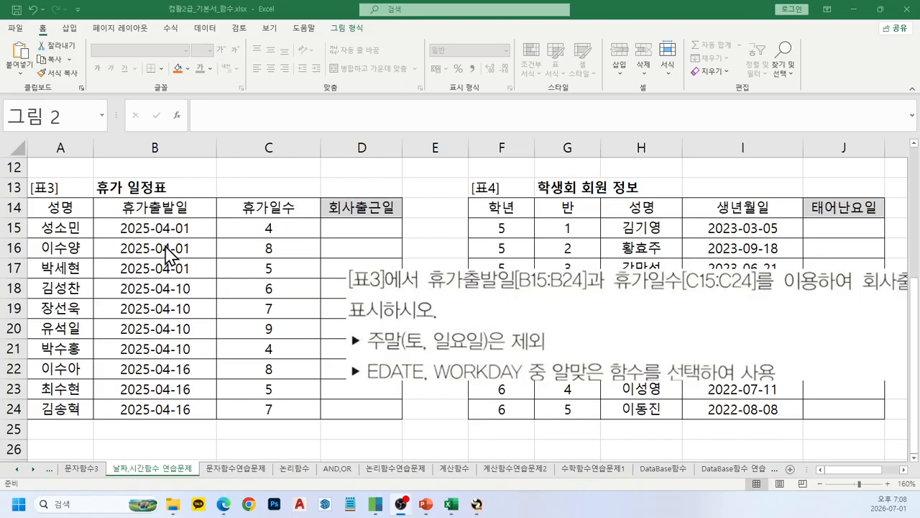
Reposition the [표3] instruction picture over the vacation schedule so that its full text can be read
left_click(143, 229)
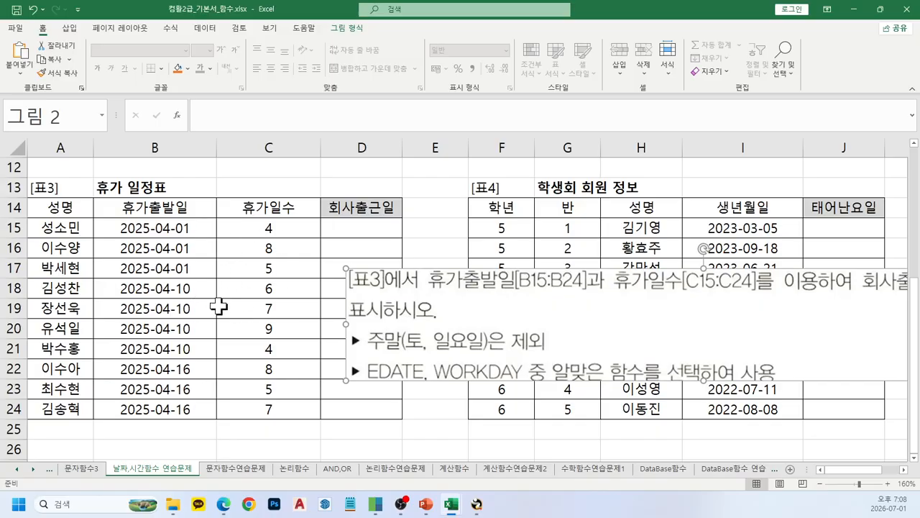
left_click_drag(460, 322, 304, 358)
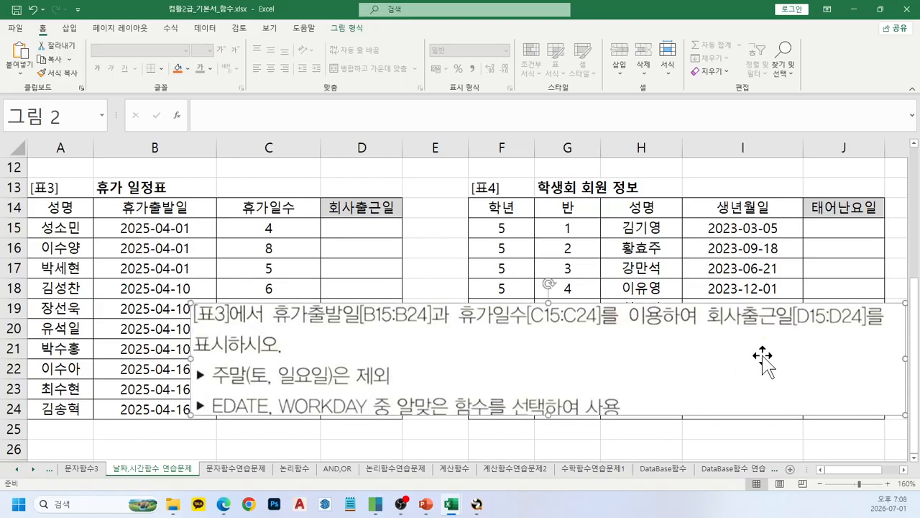
left_click_drag(378, 377, 456, 379)
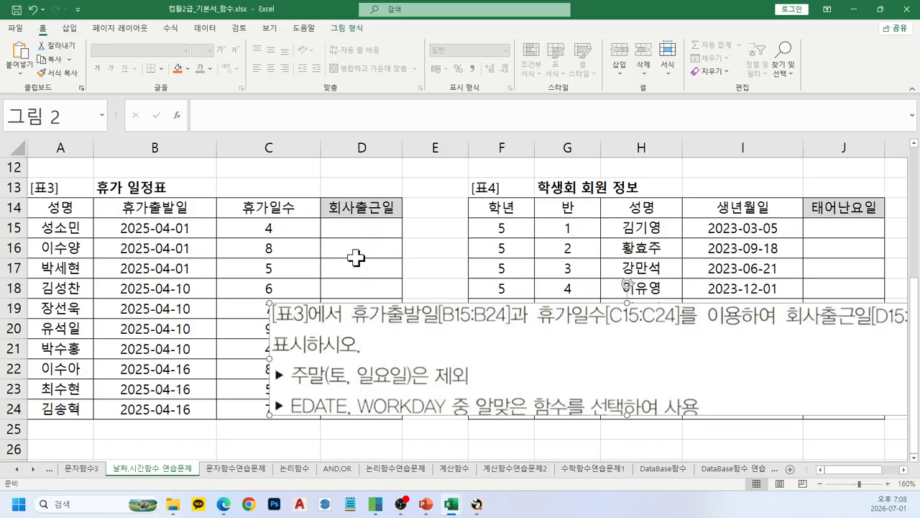
left_click_drag(525, 339, 421, 246)
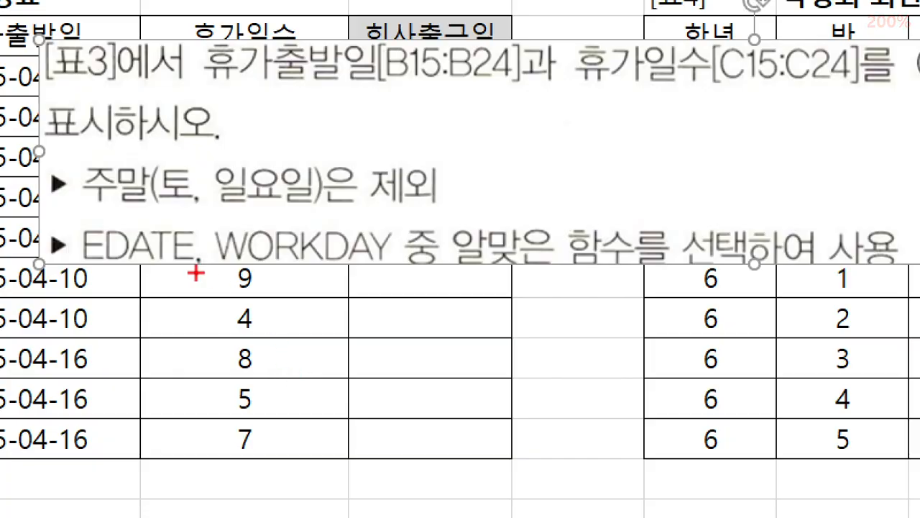
Annotate the [표3] instructions with boxes around EDATE and WORKDAY, an underline below "알맞은 함수를 선택", and a circle and star at "선택"
key("shift+r")
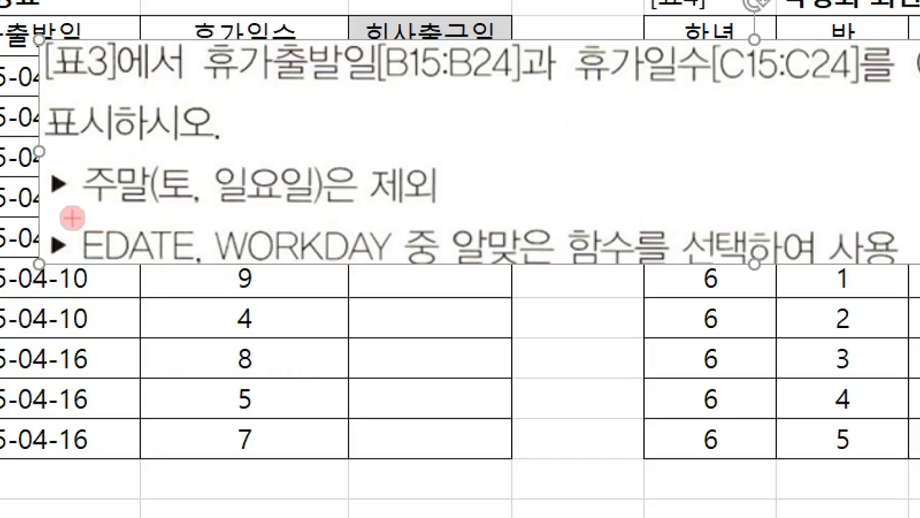
mouse_move(72, 215)
left_mouse_down()
mouse_move(150, 268)
mouse_move(200, 267)
left_mouse_up()
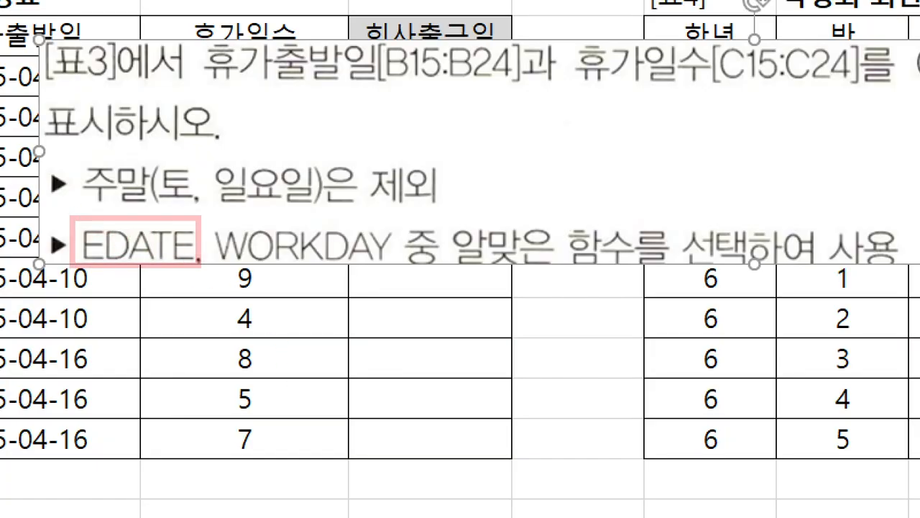
left_click_drag(201, 214, 389, 266)
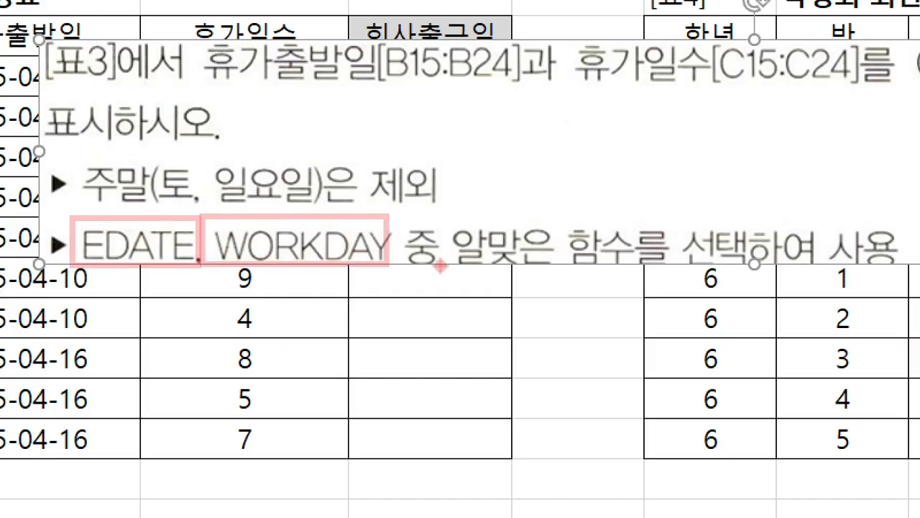
left_click_drag(457, 264, 737, 264)
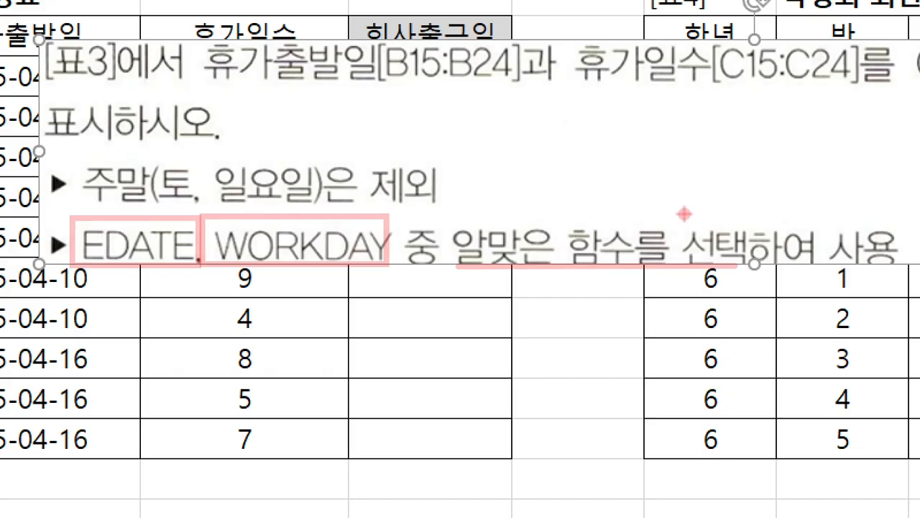
mouse_move(684, 214)
left_mouse_down()
mouse_move(752, 237)
mouse_move(741, 267)
left_mouse_up()
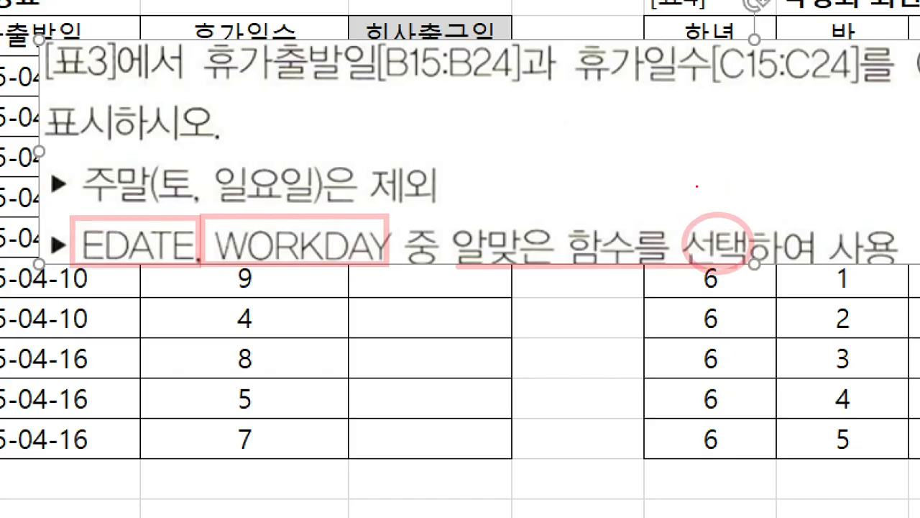
mouse_move(696, 186)
left_mouse_down()
mouse_move(706, 205)
mouse_move(689, 209)
left_mouse_up()
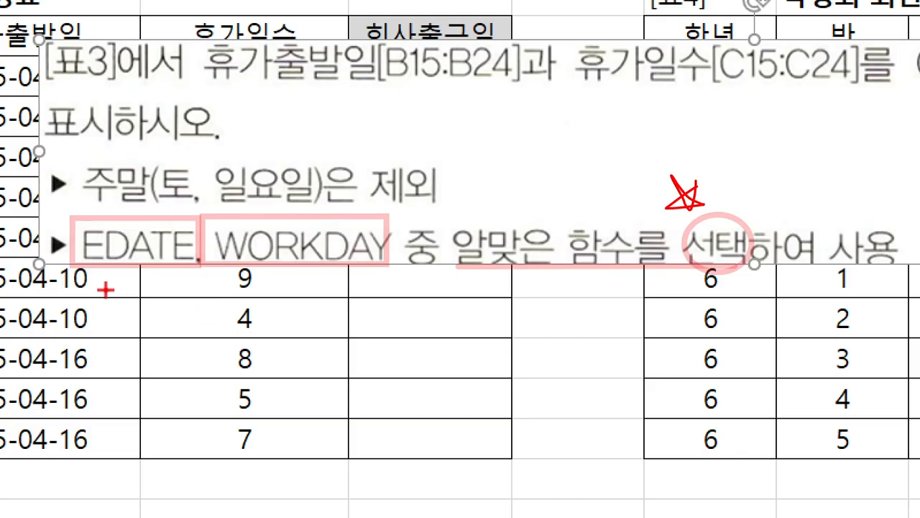
Write the text annotation =Edate(날짜,개월수) below the [표3] instructions
key("t")
key("k")
left_click(375, 327)
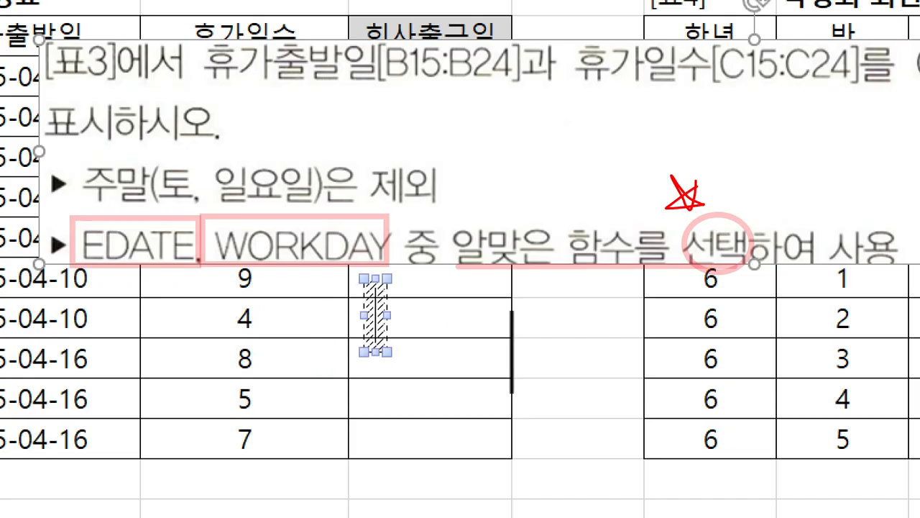
type("=Ed")
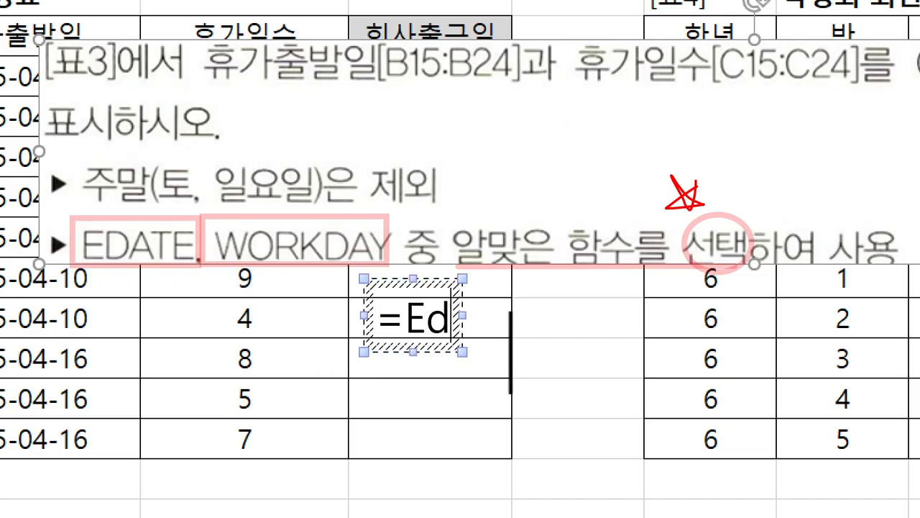
type("ate(날")
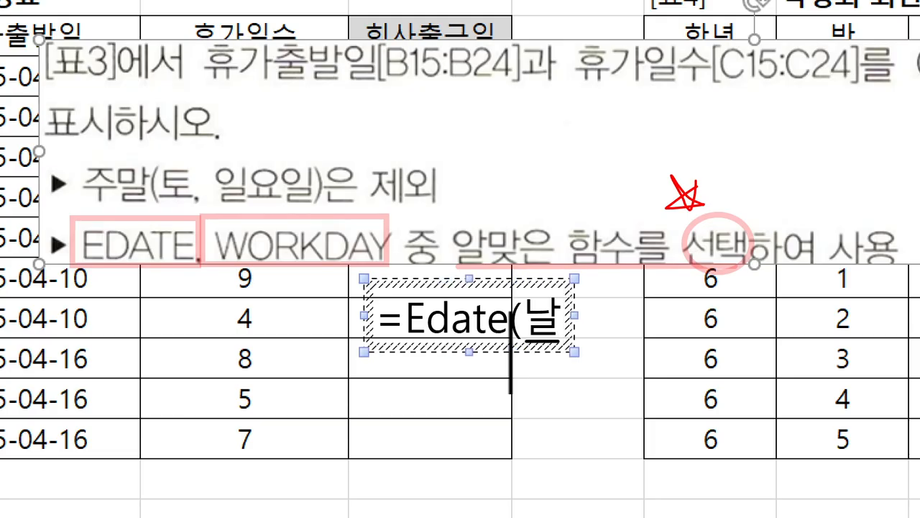
type("짜,ㄱ")
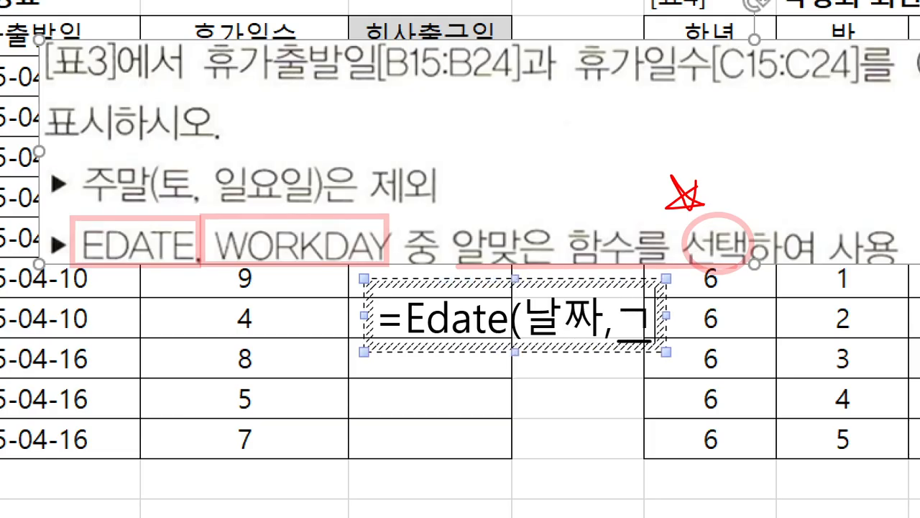
key("BackSpace")
type("개월수")
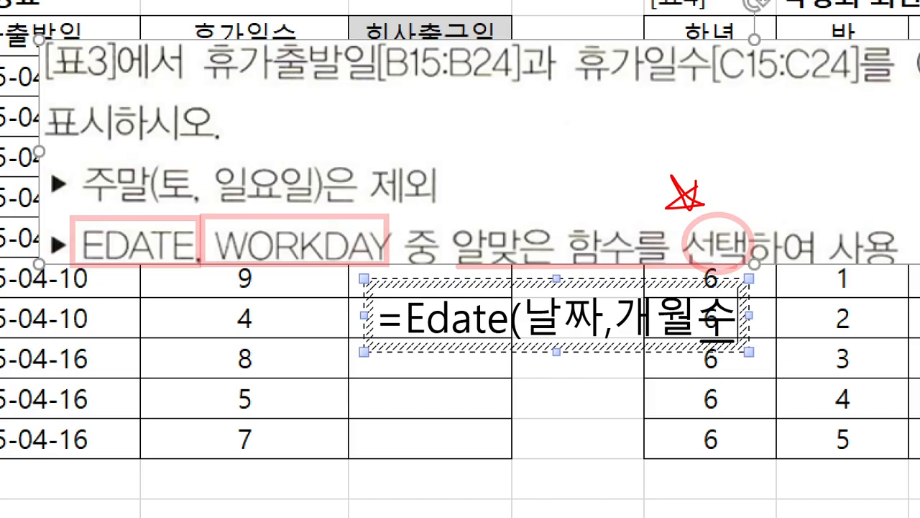
type(")")
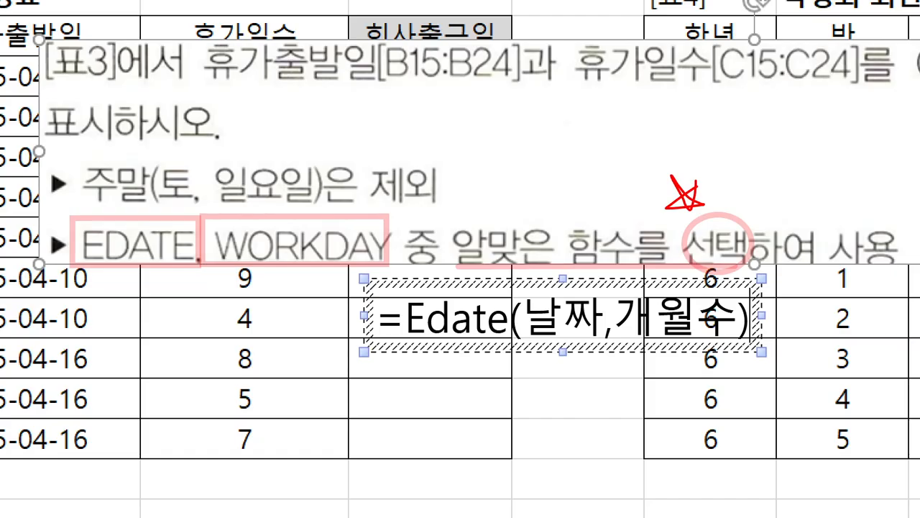
Add the text annotation =workday(날짜, 일수) beneath the Edate syntax note
left_click(477, 428)
left_click(389, 408)
type("=ㅈ")
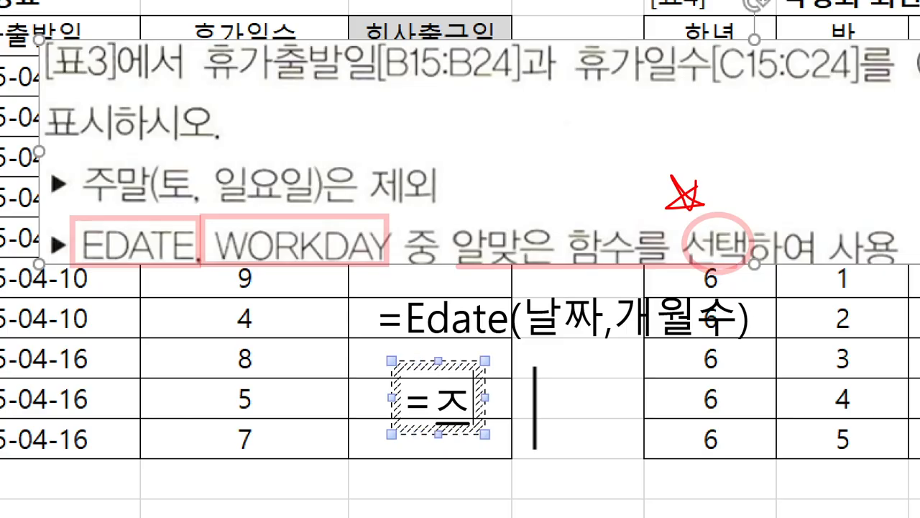
key("BackSpace")
type("workday(")
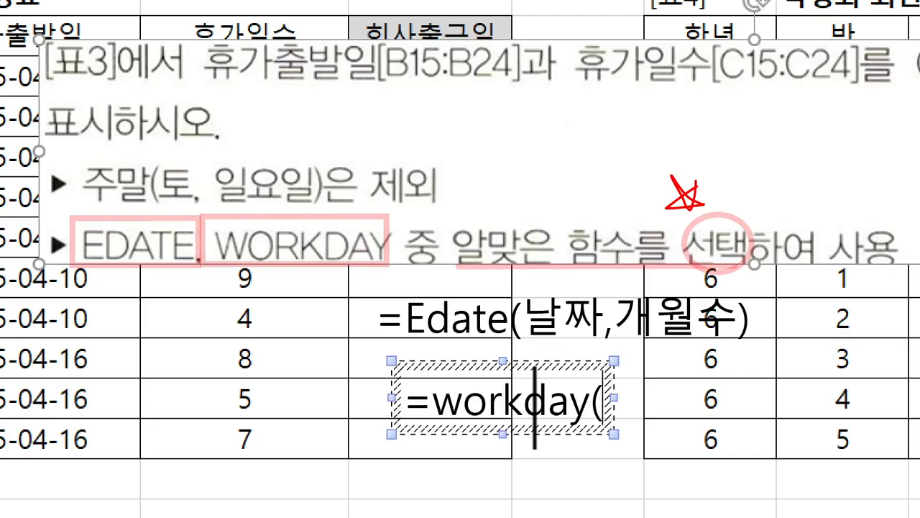
type("날짜, 일수)")
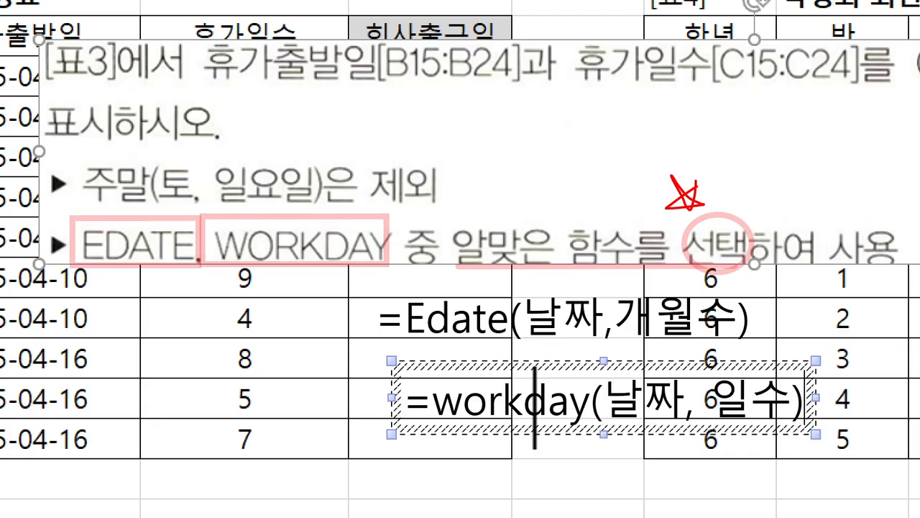
type("ㅔ")
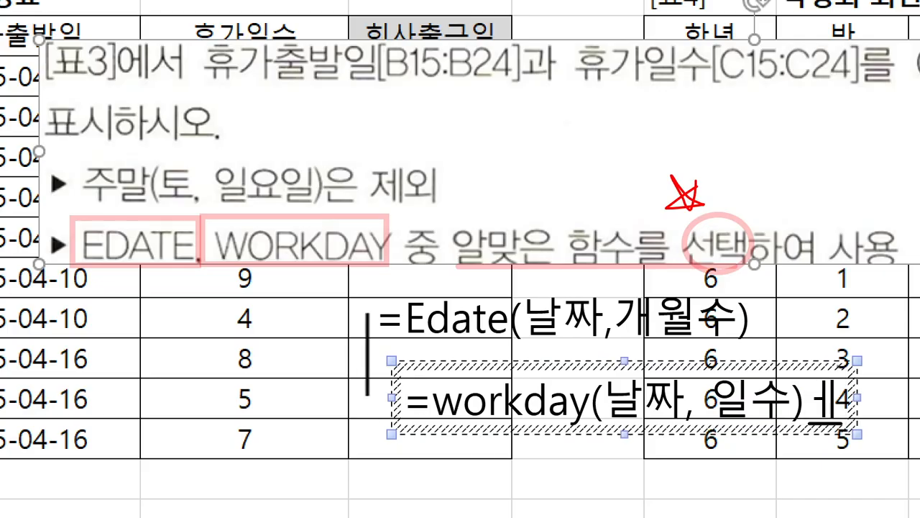
key("BackSpace")
left_click(375, 354)
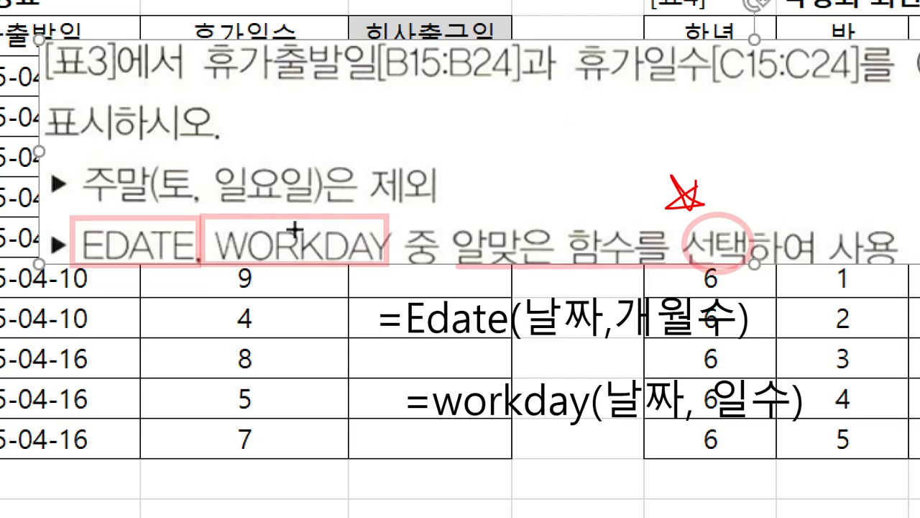
Box "주말(토, 일요일)은 제외", circle and check "일수", underline "휴가일수", and underline and check the workday note, then exit annotation mode
mouse_move(84, 156)
left_mouse_down()
mouse_move(339, 210)
mouse_move(452, 208)
left_mouse_up()
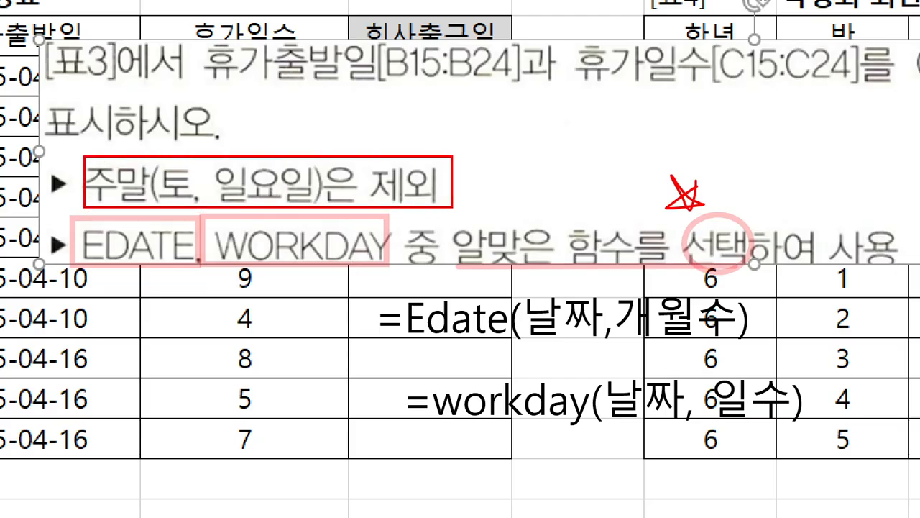
left_click_drag(708, 368, 813, 425)
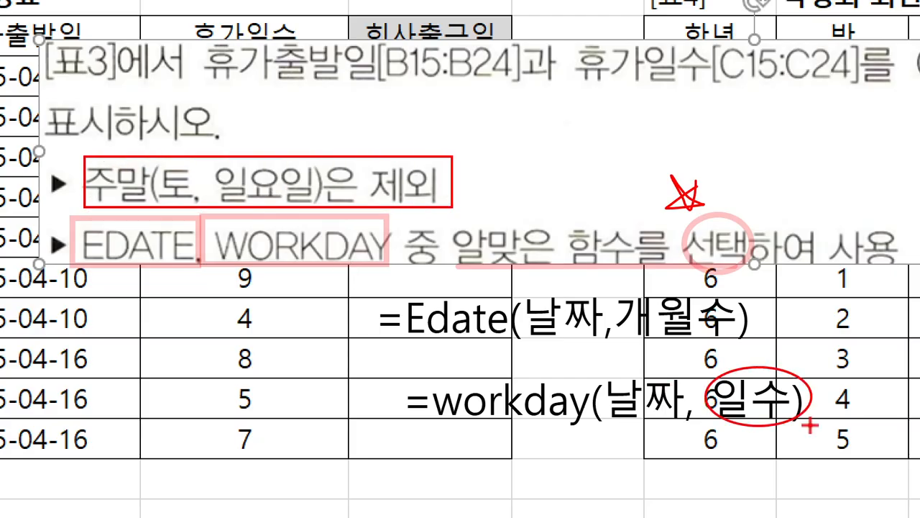
left_click_drag(744, 350, 778, 324)
left_click_drag(587, 79, 685, 78)
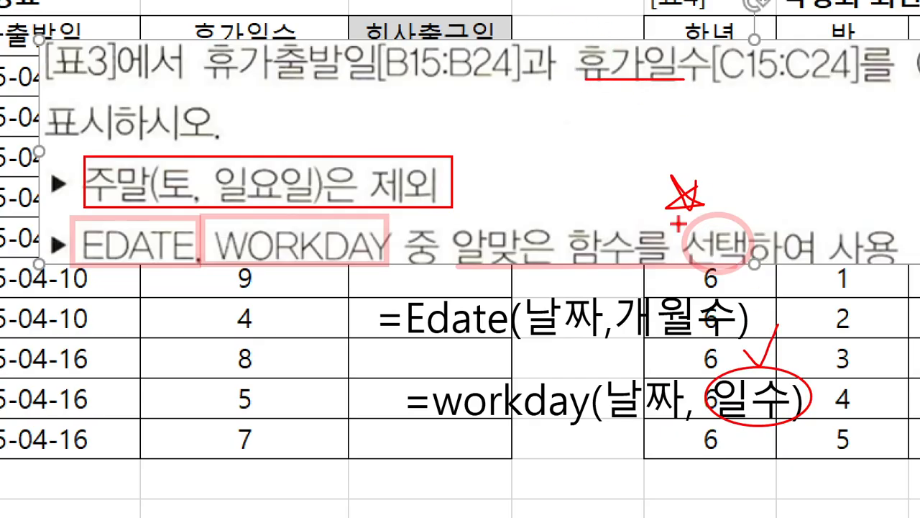
left_click_drag(451, 444, 689, 444)
mouse_move(441, 353)
left_mouse_down()
mouse_move(458, 380)
mouse_move(480, 330)
left_mouse_up()
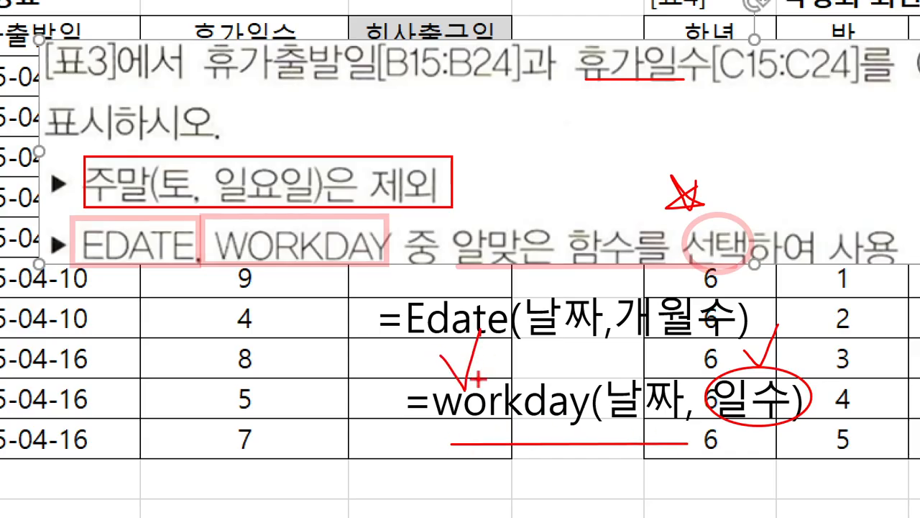
key("Escape")
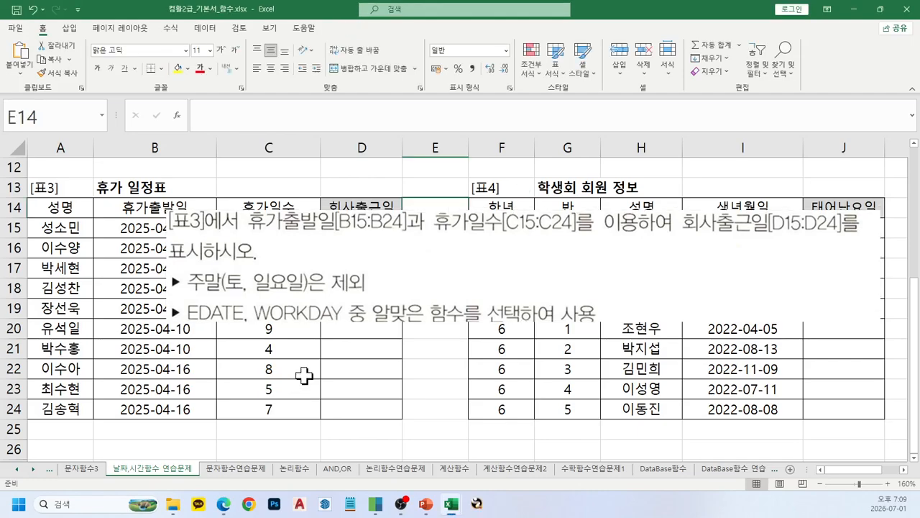
Move the [표3] instruction picture clear of the vacation table and begin a WORKDAY formula in D15
left_click_drag(233, 286, 533, 254)
left_click(353, 232)
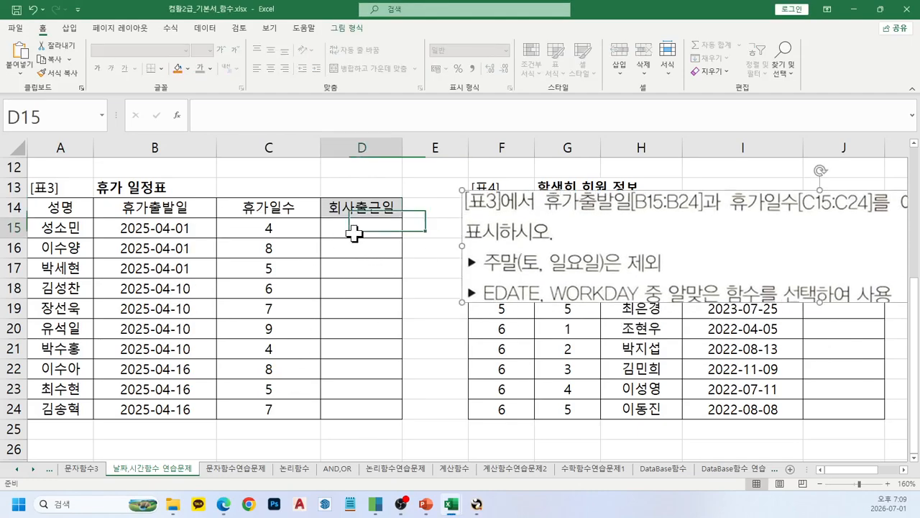
left_click(289, 122)
type("=work")
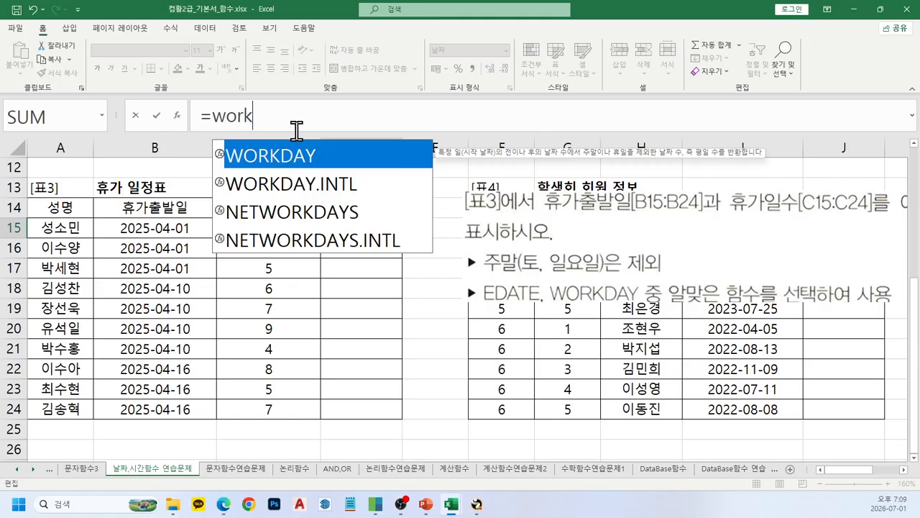
double_click(338, 160)
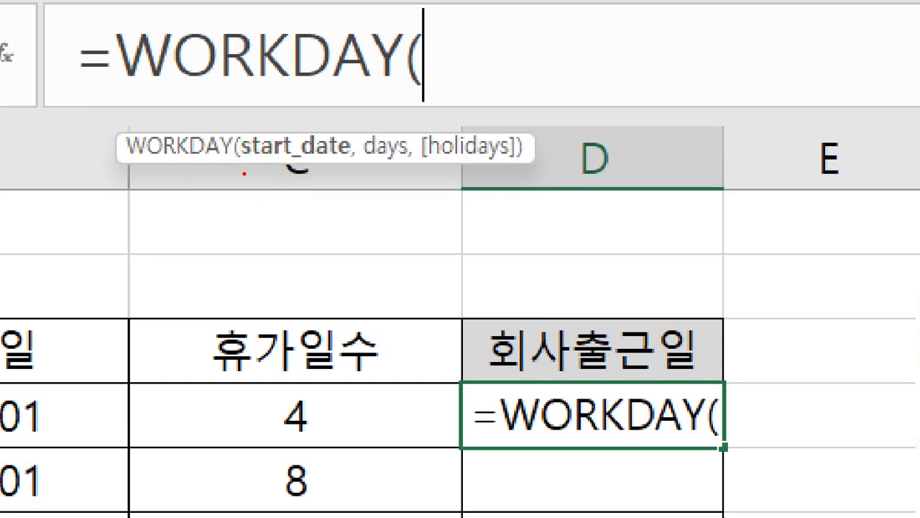
Underline start_date and days in the WORKDAY syntax hint with the annotation pen, and clear the marks
left_click_drag(245, 172, 335, 173)
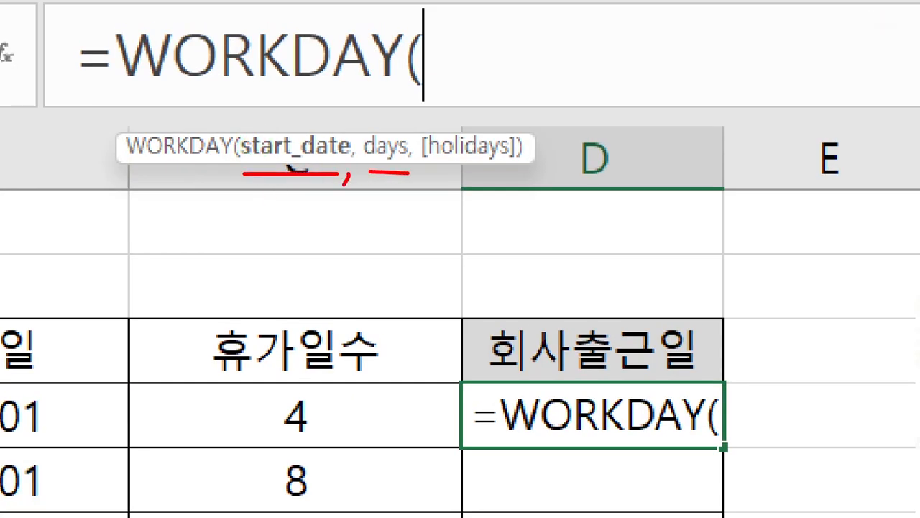
right_click(256, 143)
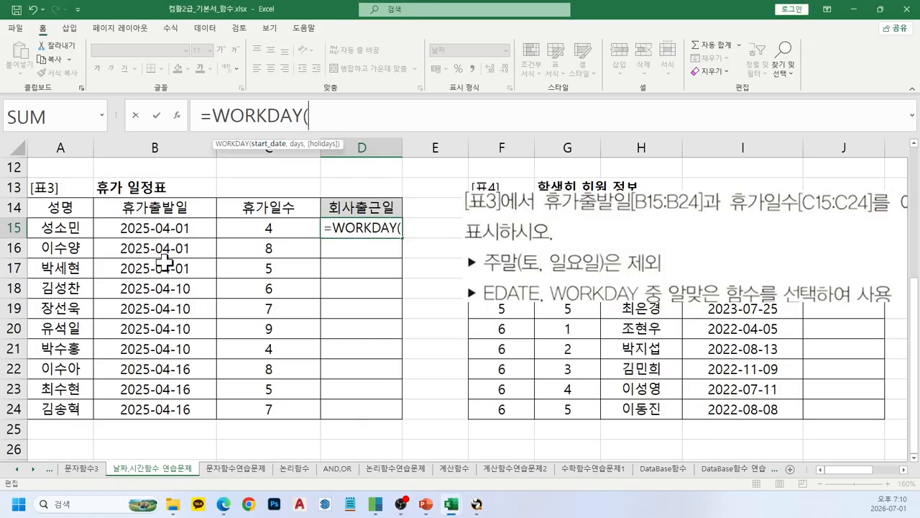
Complete the formula in D15 as =WORKDAY(B15,C15), using the departure date and vacation days
left_click(161, 234)
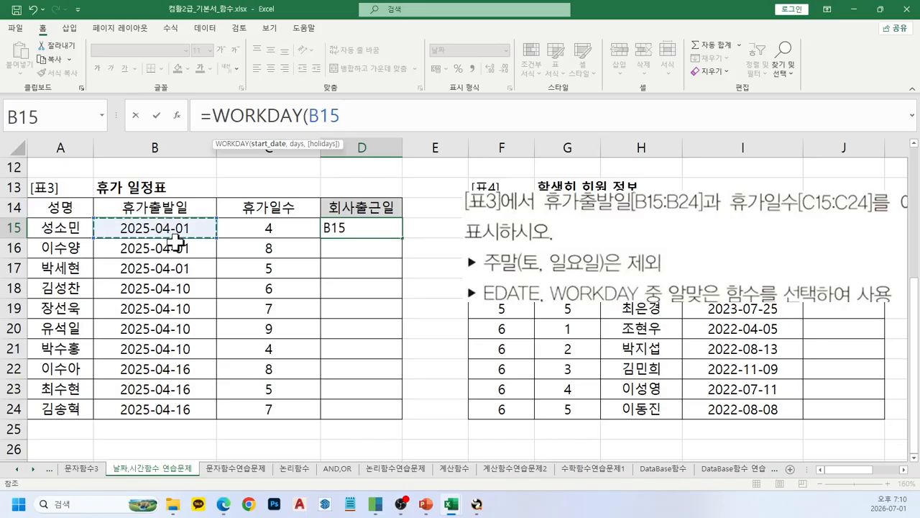
type(",")
left_click(261, 233)
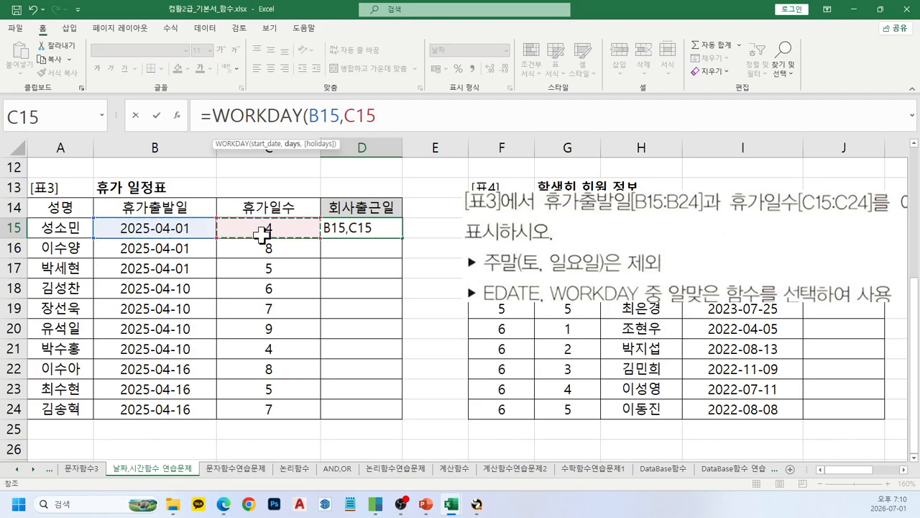
key("Return")
key("Up")
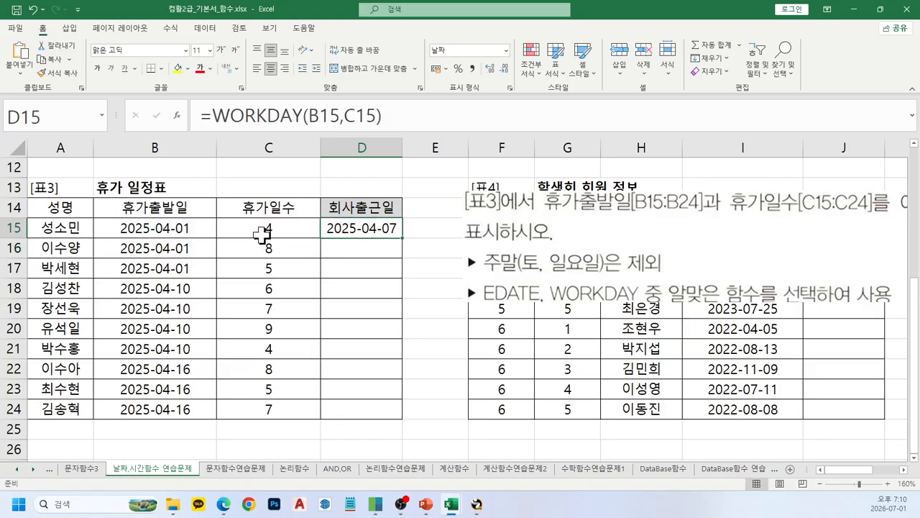
Fill the WORKDAY formula down through D24 and move the [표3] instruction picture off the [표4] table
double_click(402, 237)
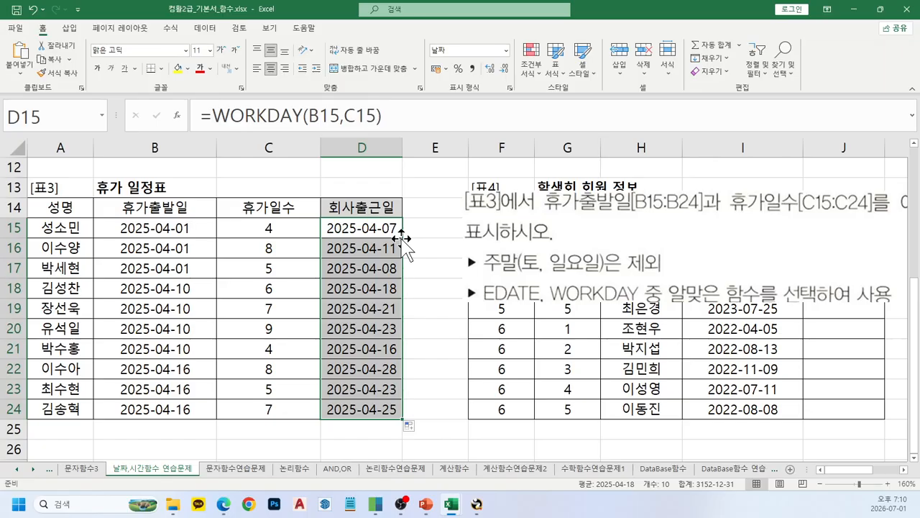
left_click_drag(596, 230, 284, 325)
left_click(344, 230)
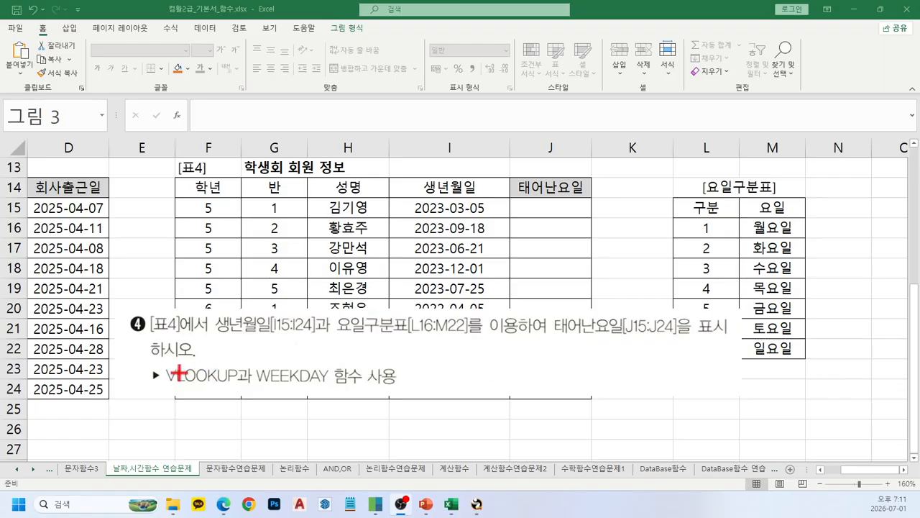
Box VLOOKUP in the [표4] instructions and draw a small mark above it, then clear the annotations
left_click_drag(163, 365, 240, 391)
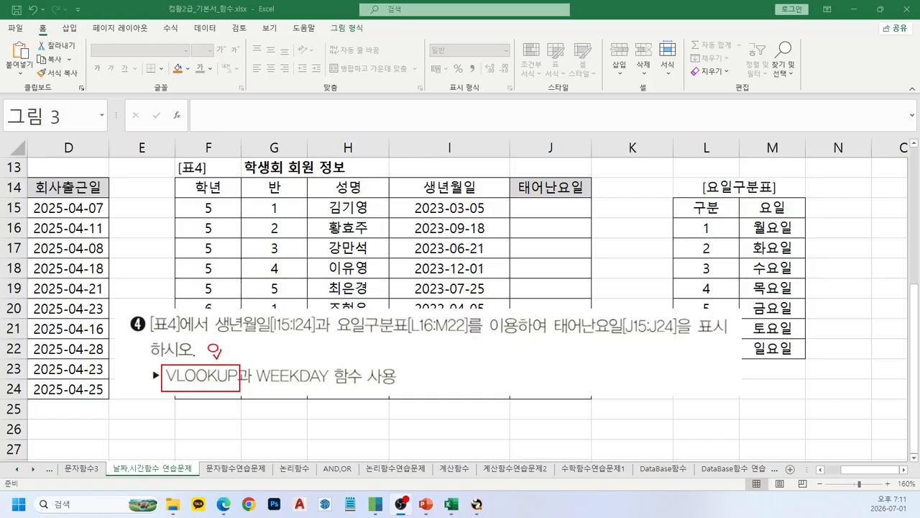
left_click_drag(213, 345, 216, 343)
key("Escape")
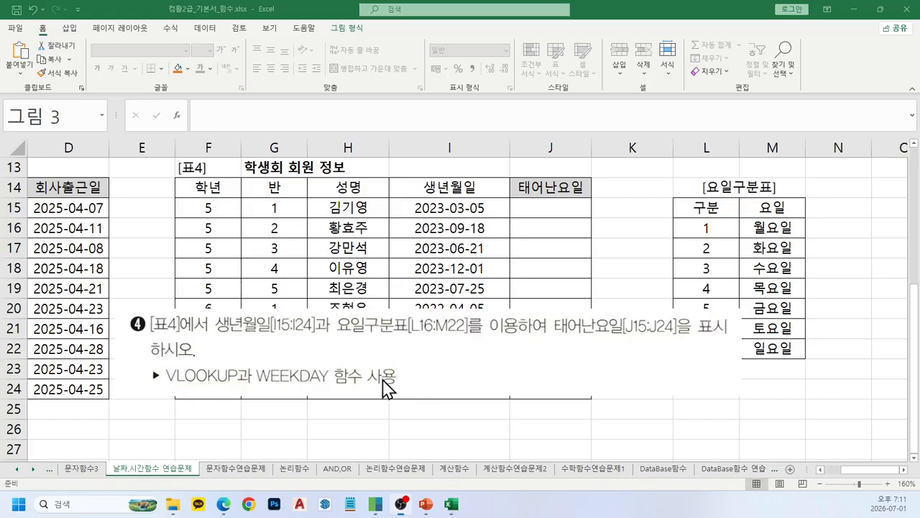
Examine the birth dates in I15:I19 and the codes in L16:L22, shifting the [표4] instruction picture out of the way temporarily
left_click(394, 354)
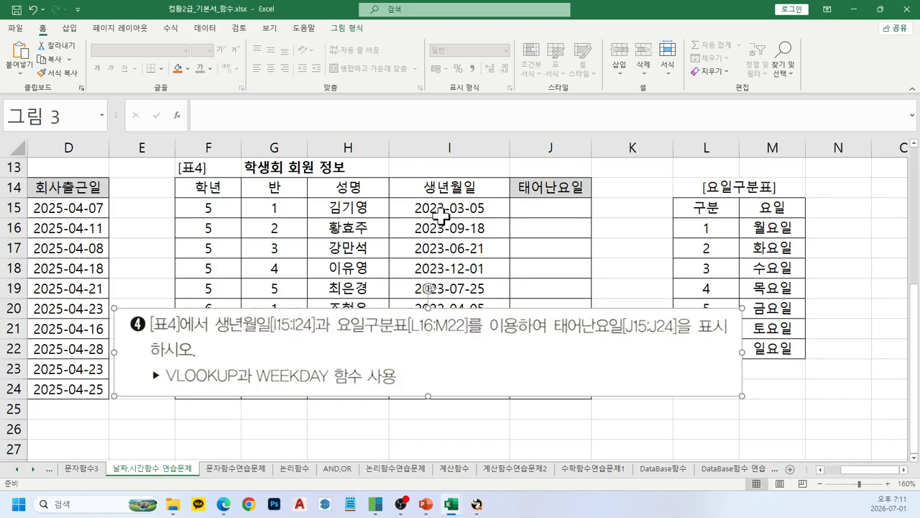
left_click_drag(446, 206, 450, 284)
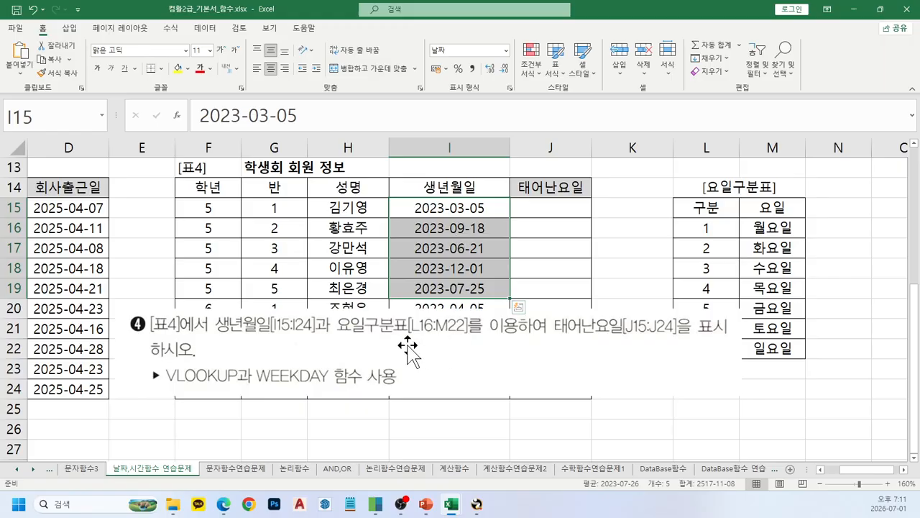
left_click_drag(408, 346, 410, 430)
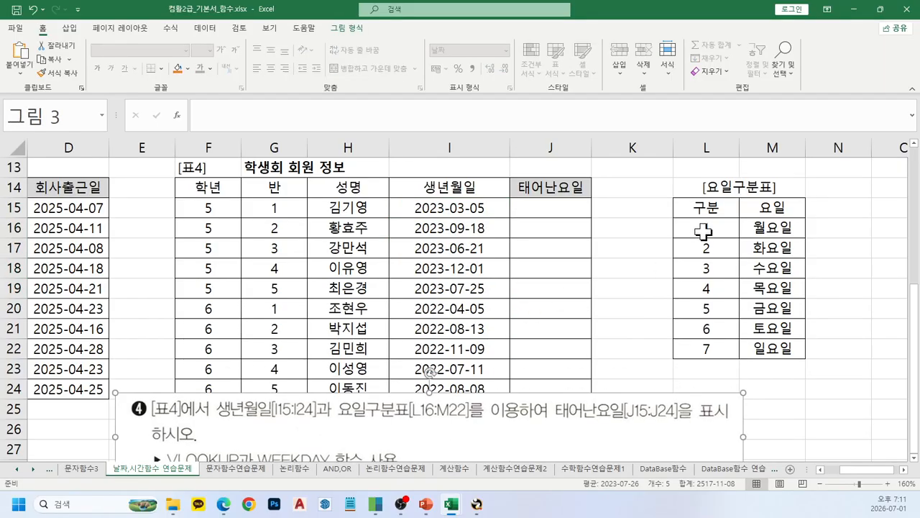
left_click_drag(704, 231, 706, 346)
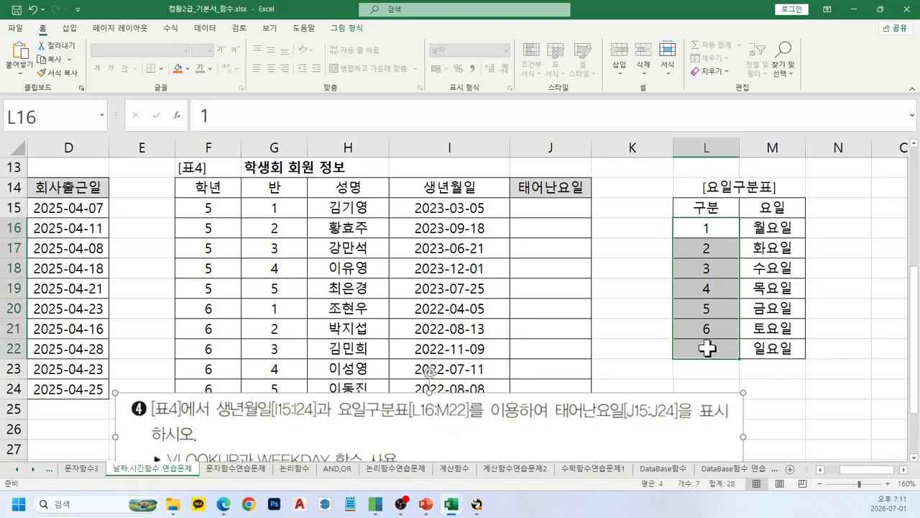
left_click_drag(554, 422, 544, 343)
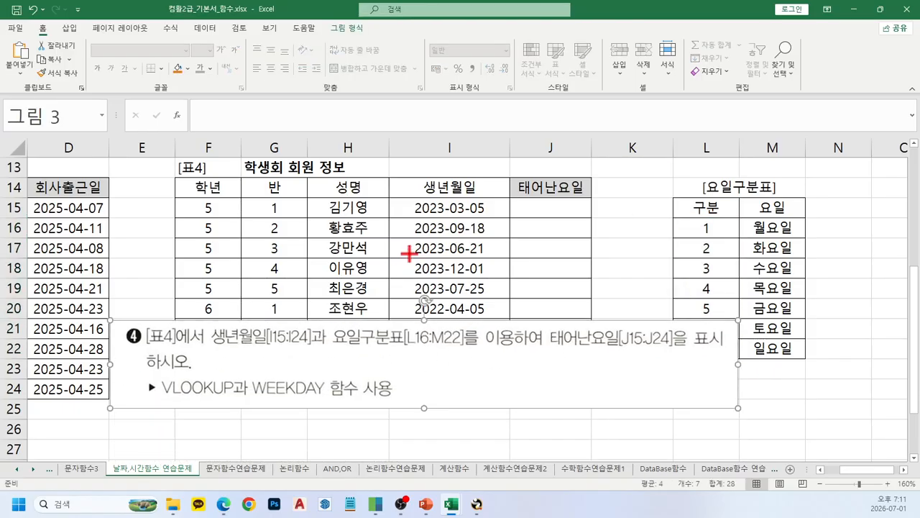
Circle the 생년월일 dates, draw a line from them to WEEKDAY in the instructions, and clear the annotations
left_click_drag(404, 196, 420, 199)
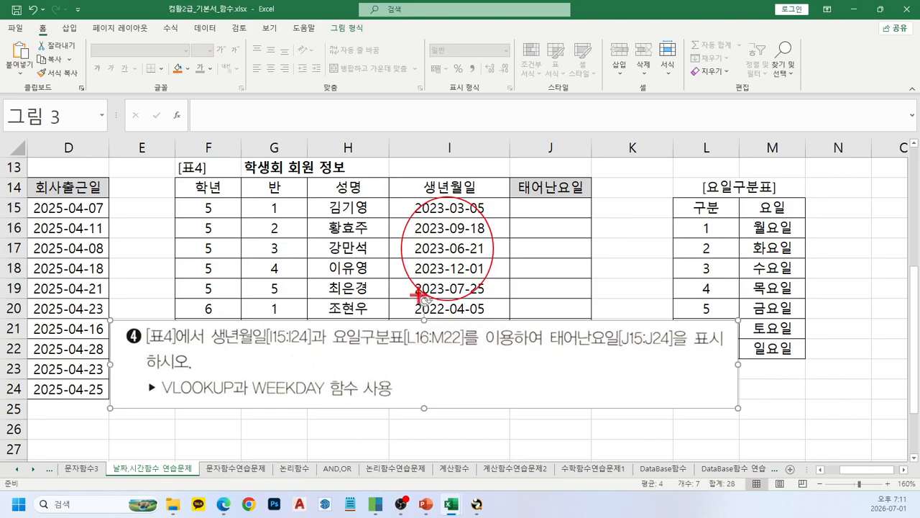
left_click_drag(421, 293, 275, 359)
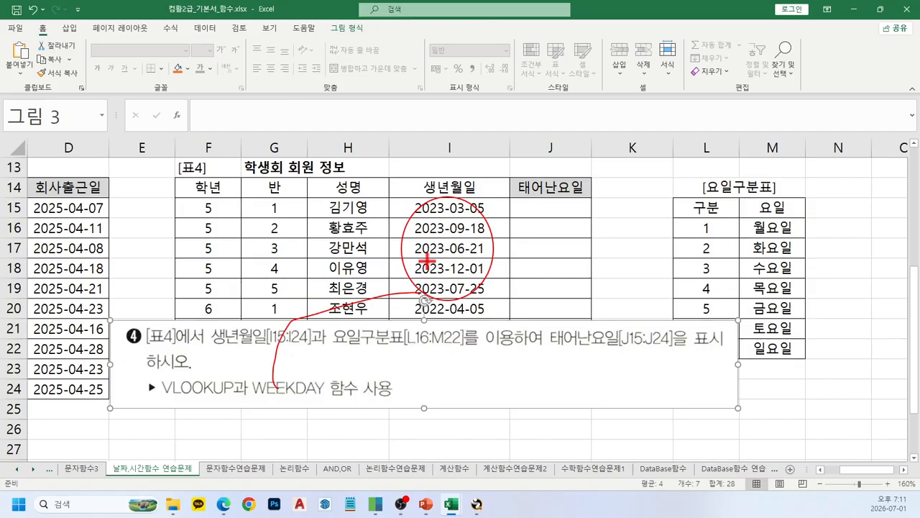
key("Escape")
Enter =WEEKDAY(I15,2) in J15, choosing return type 2 that numbers Monday as 1 through Sunday as 7
left_click(552, 207)
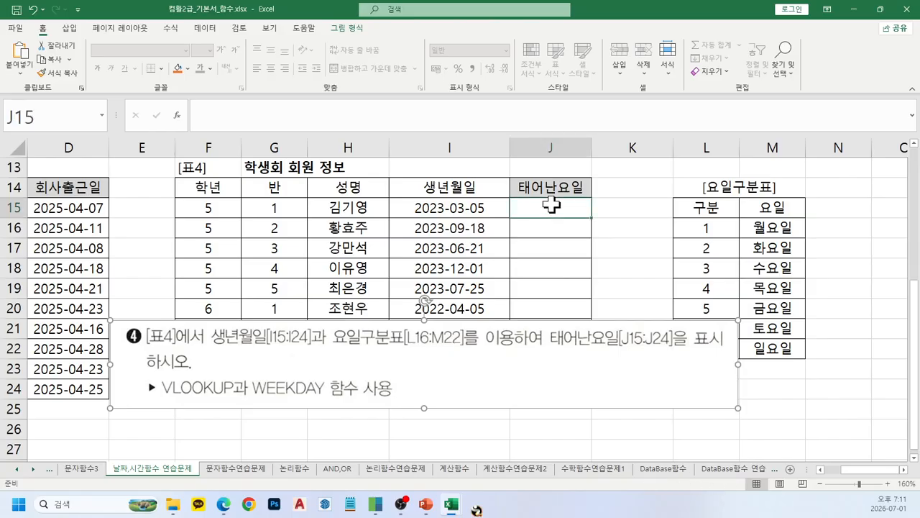
type("=wee")
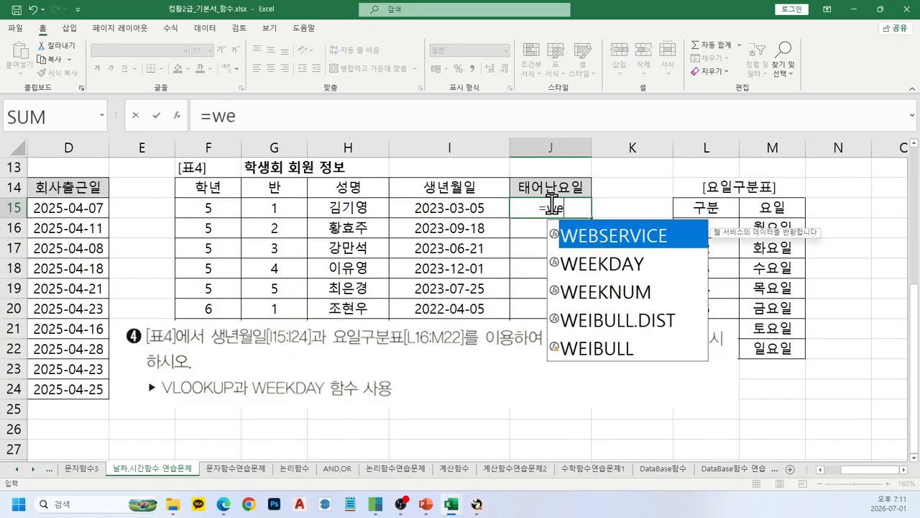
key("Tab")
left_click(463, 207)
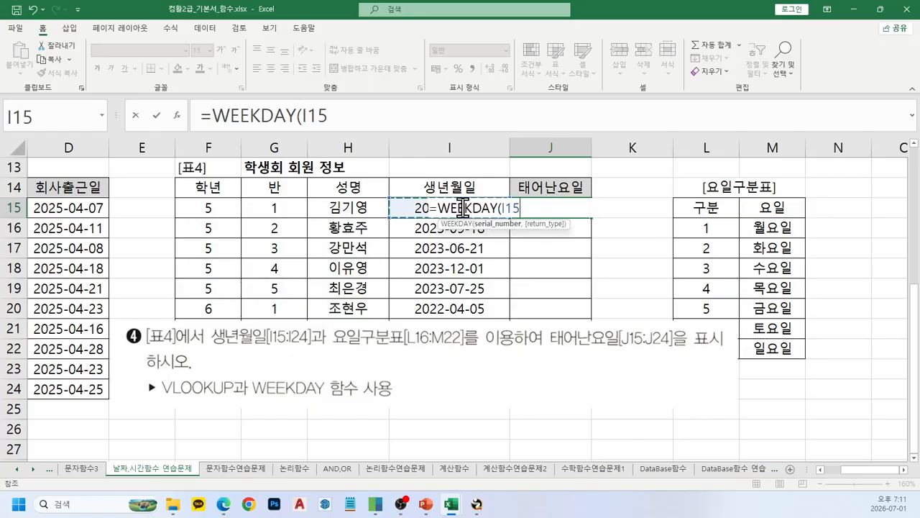
type(",")
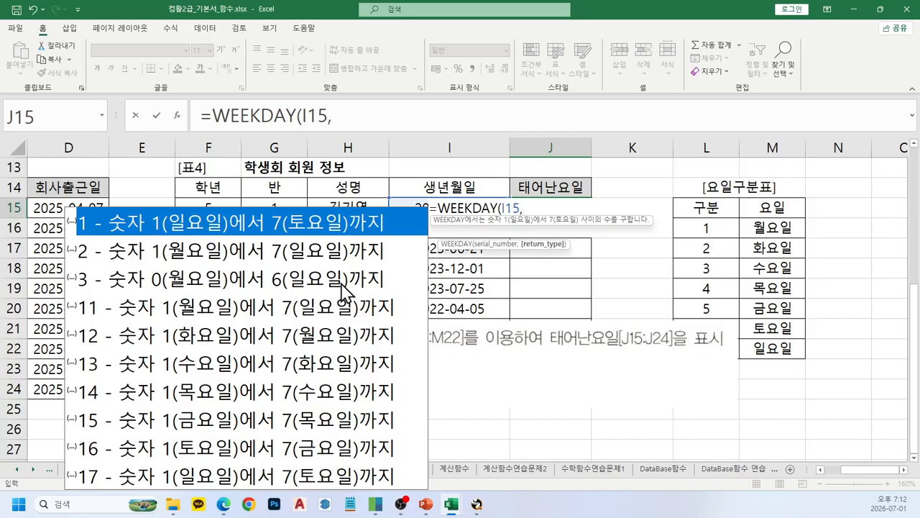
left_click(196, 263)
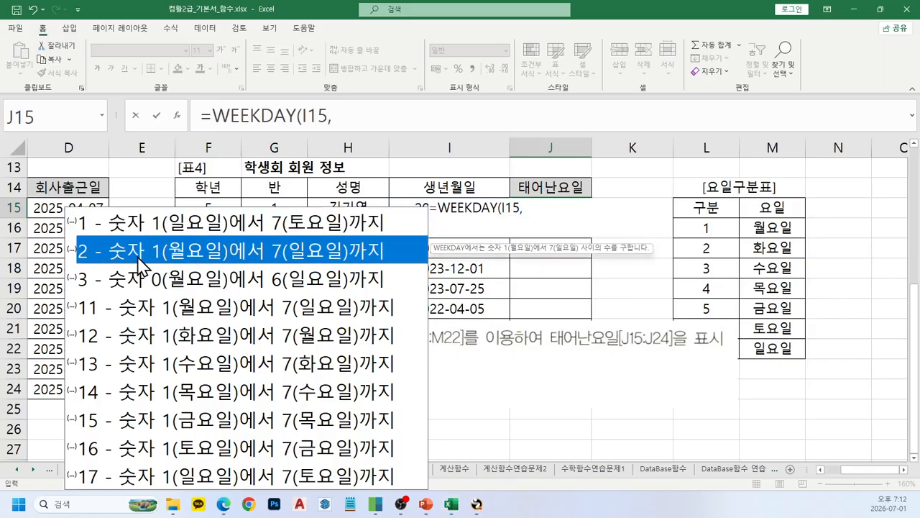
double_click(155, 262)
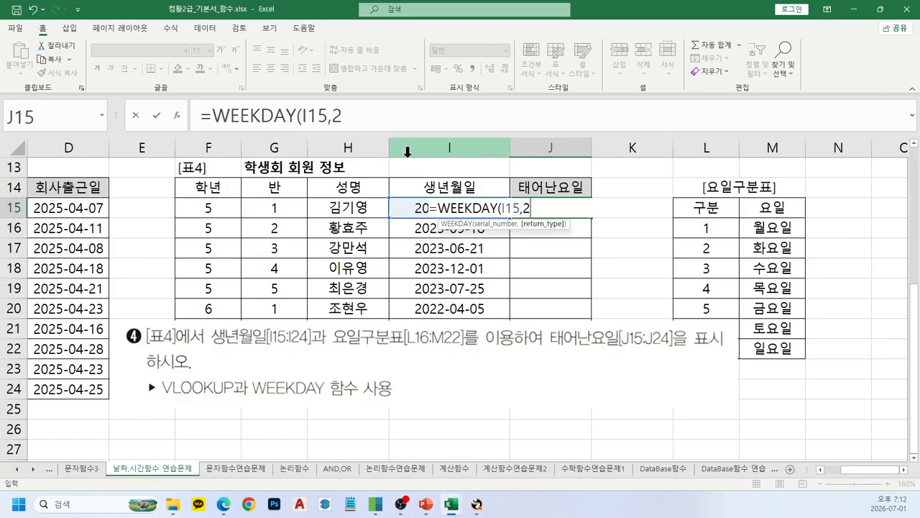
type(")")
key("Return")
key("Up")
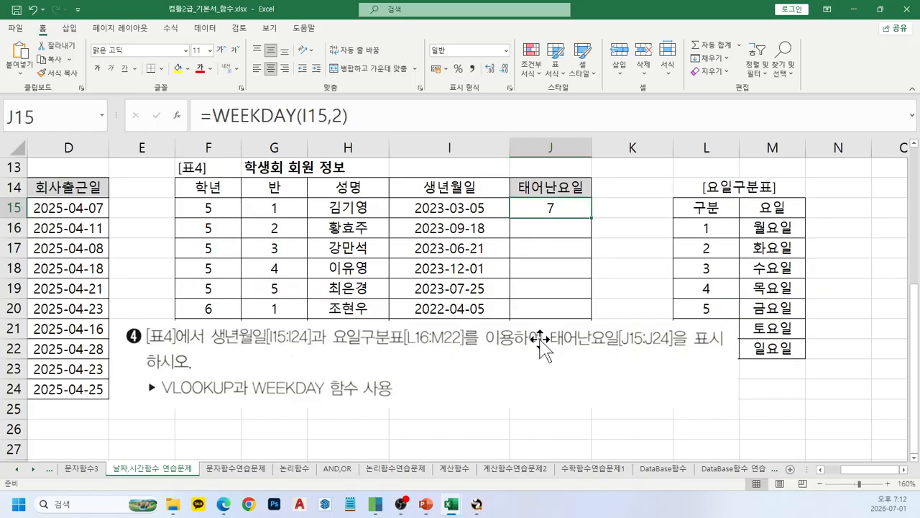
Move the [표4] instruction picture below the table and compare the birth date in I15 with code 7 in L22:M22
left_click_drag(544, 343, 532, 434)
left_click(473, 208)
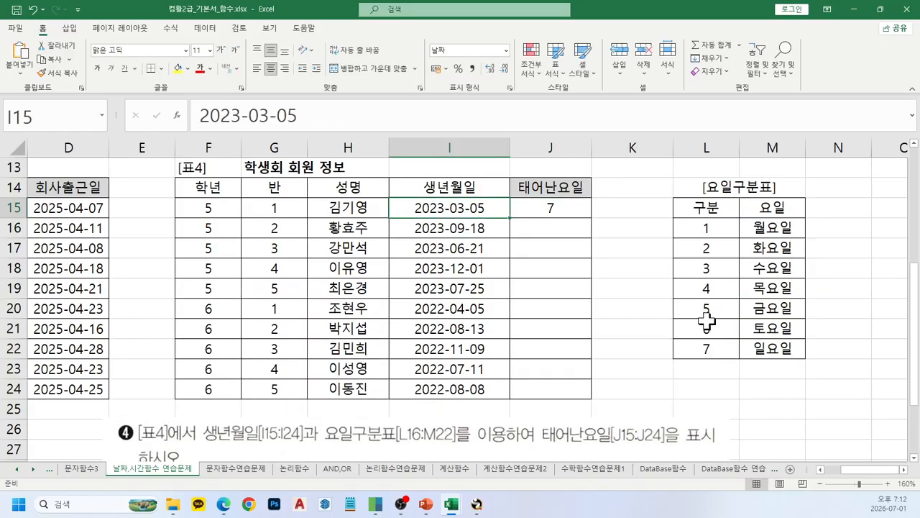
left_click(708, 347)
type("7")
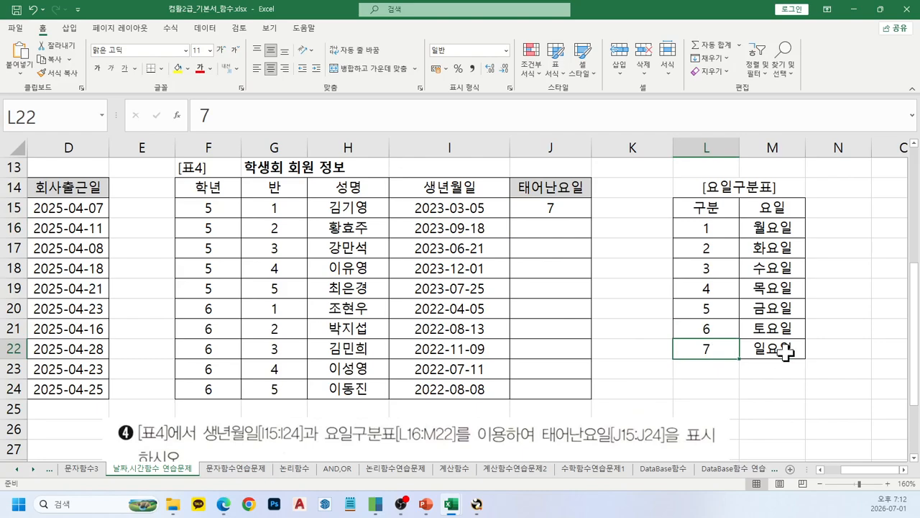
left_click(786, 350)
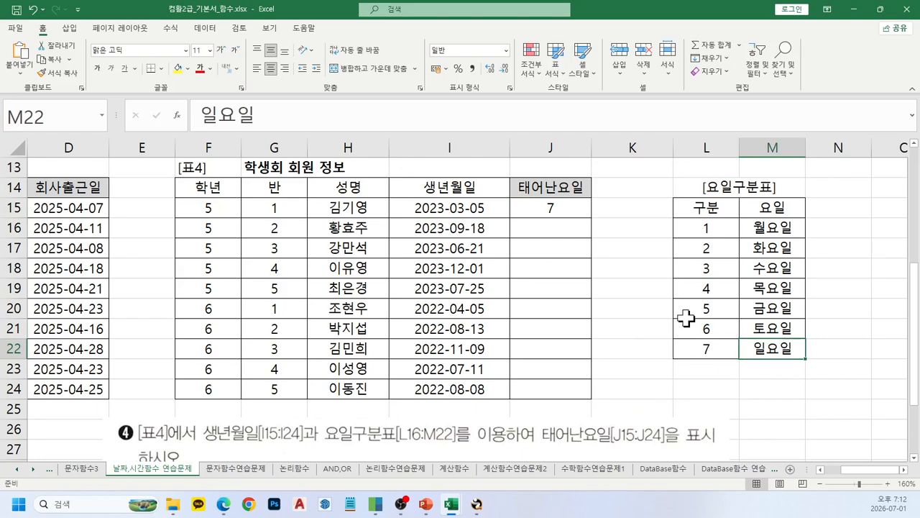
Fill the WEEKDAY formula from J15 down through J24 and reselect J15
left_click(555, 211)
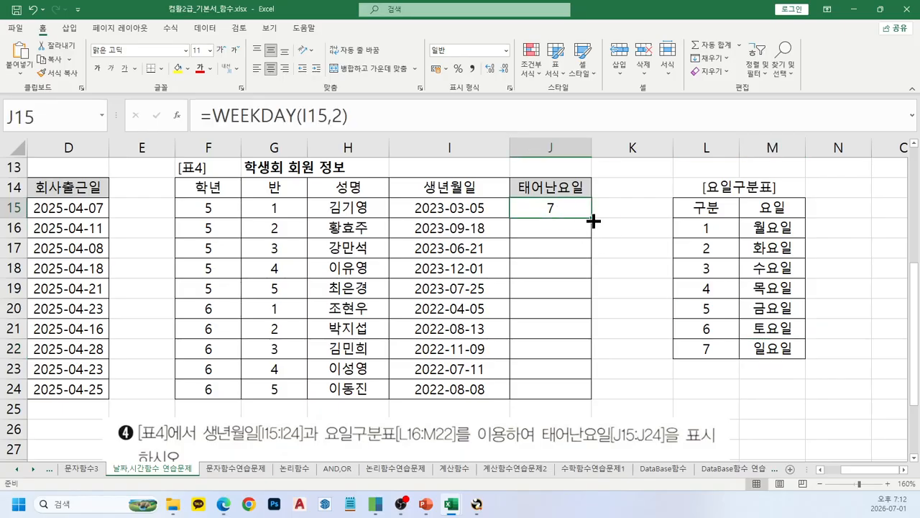
double_click(591, 217)
left_click(582, 211)
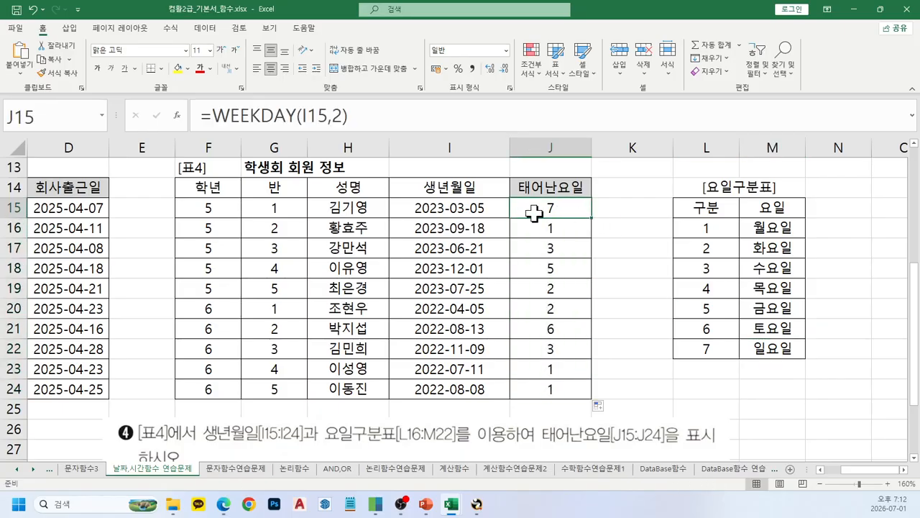
Wrap J15's WEEKDAY formula in VLOOKUP as the lookup value and set the table array to the absolute range $L$16:$M$22
left_click(209, 115)
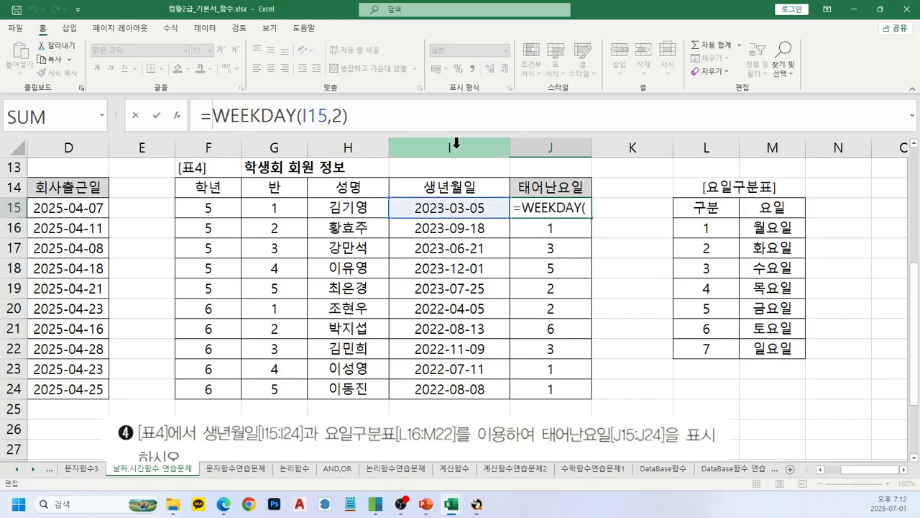
type("vl")
key("Tab")
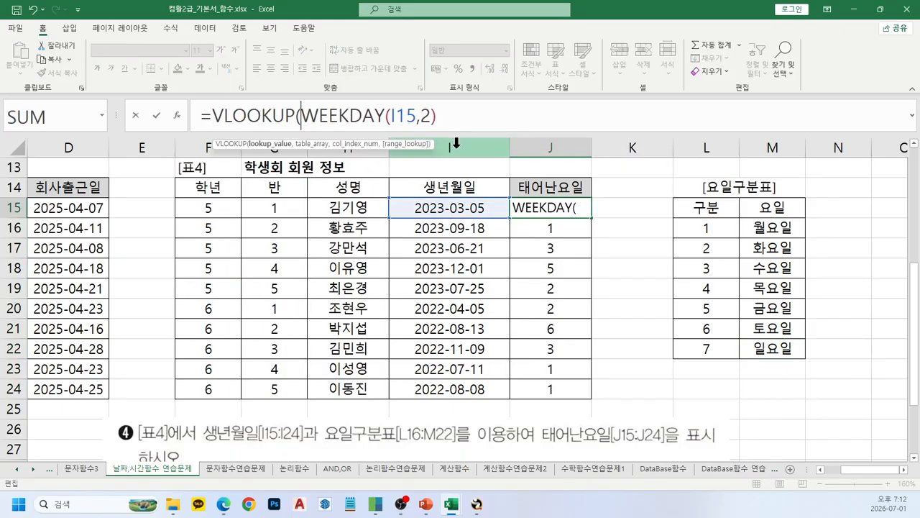
left_click(460, 113)
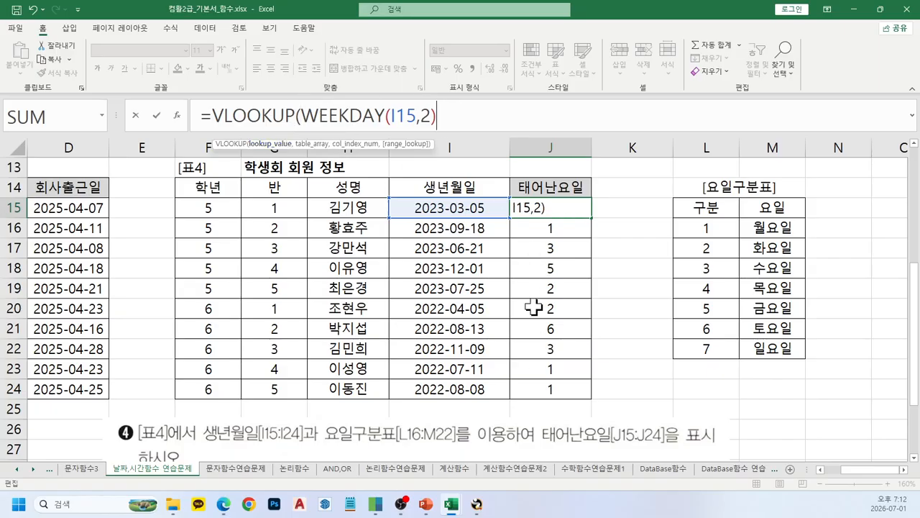
type(",")
left_click_drag(707, 230, 773, 350)
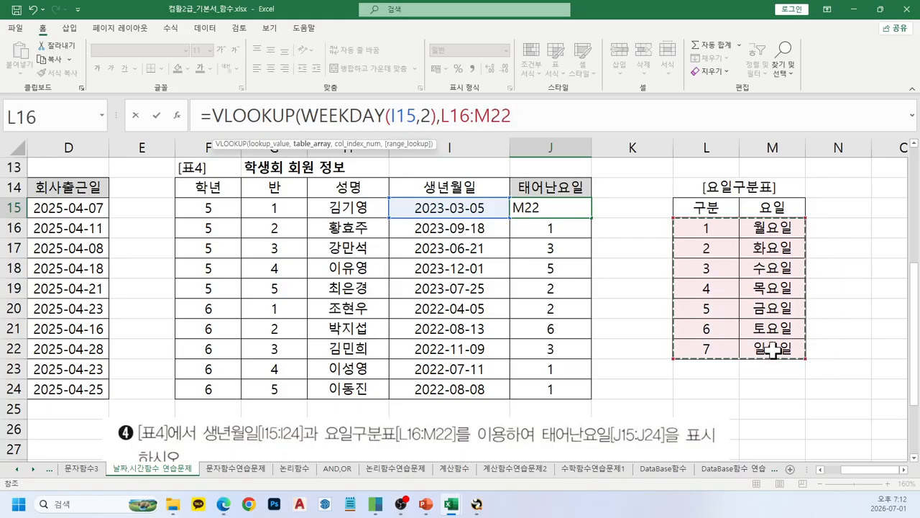
key("F4")
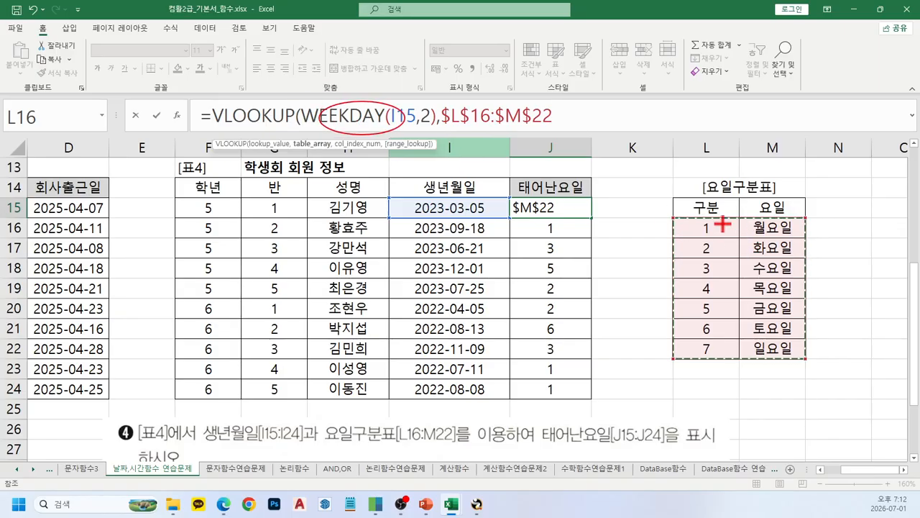
Draw an arrow down the 구분 codes in the 요일구분표, circle code 7, and clear the annotations
left_click_drag(697, 209, 698, 255)
left_click_drag(700, 313, 727, 369)
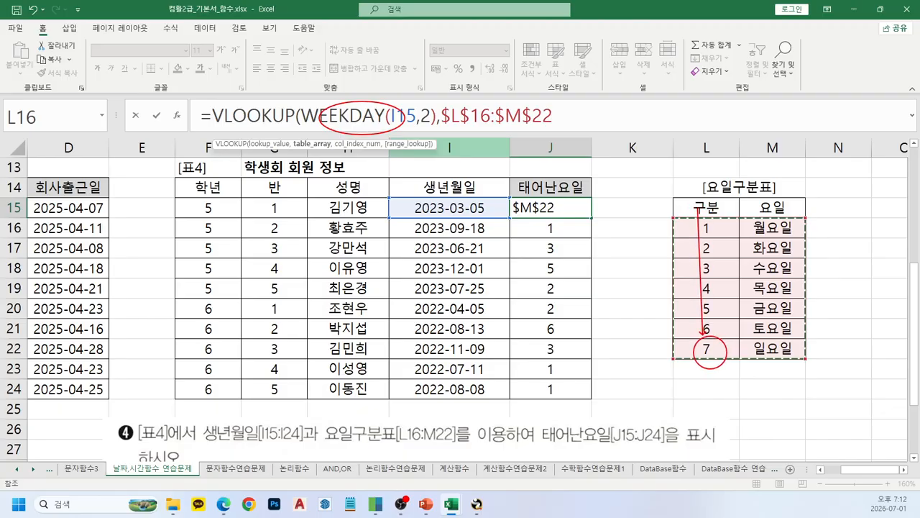
key("Escape")
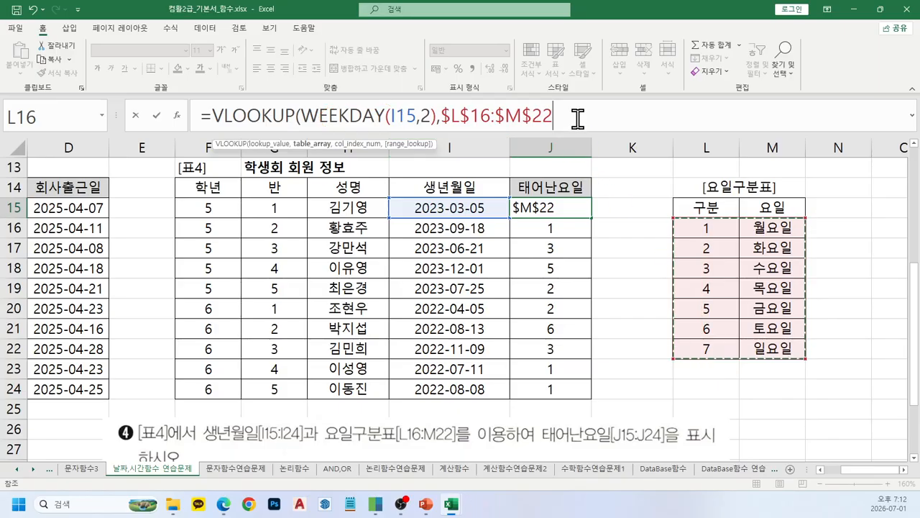
Begin VLOOKUP's column index argument, marking the 요일구분표 columns as 1 and a circled 2 before clearing the annotations
left_click(578, 114)
type(",")
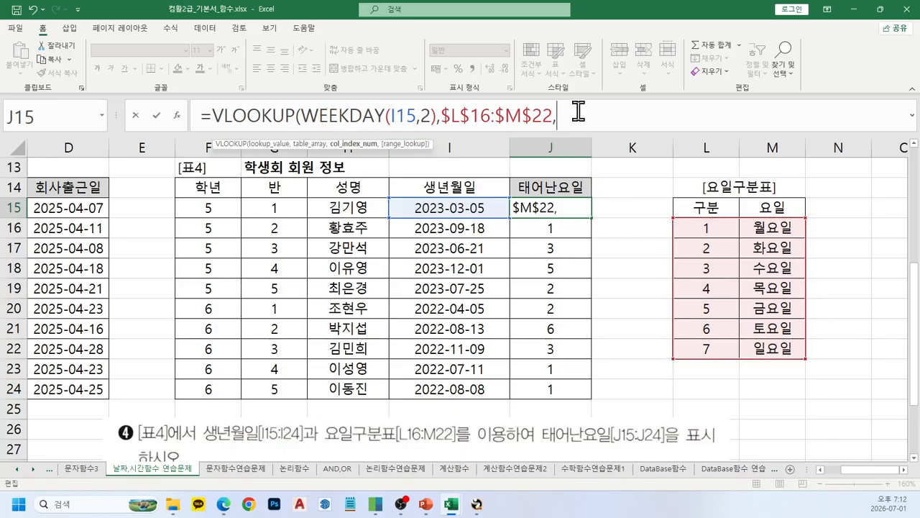
left_click_drag(685, 224, 691, 352)
left_click_drag(764, 162, 774, 161)
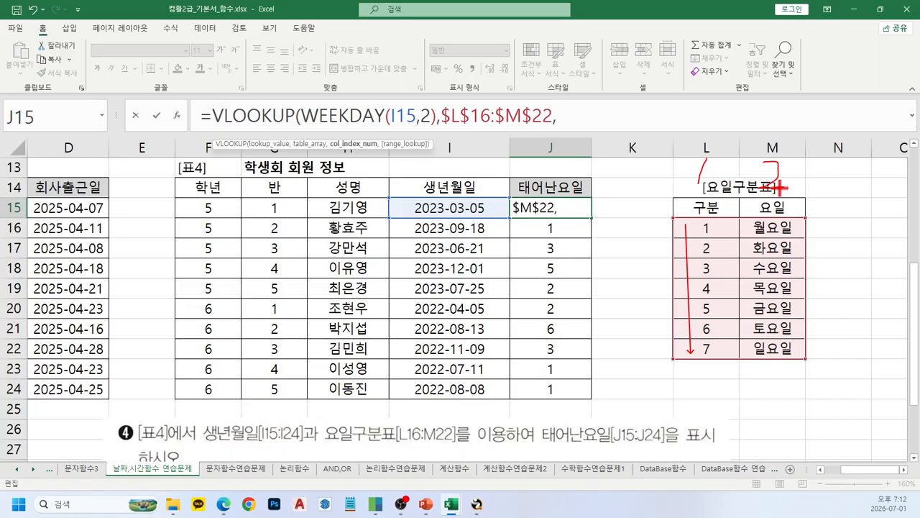
left_click_drag(755, 147, 760, 149)
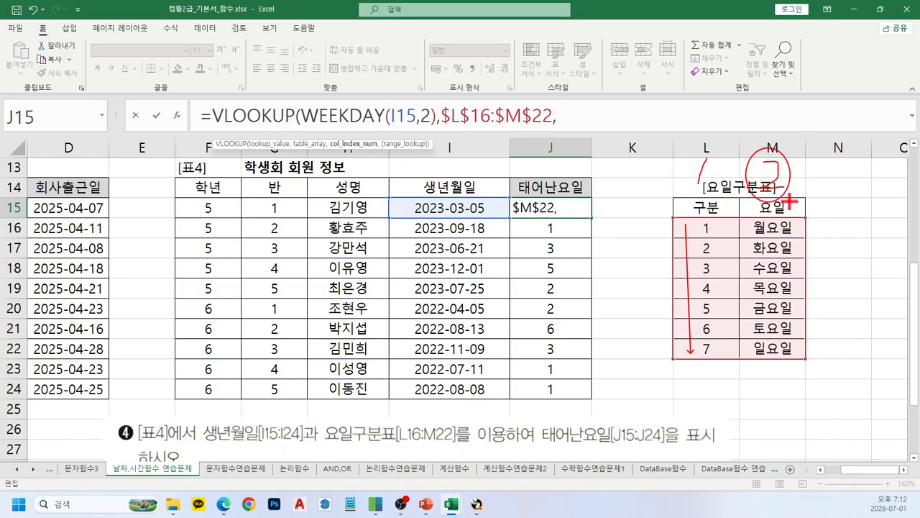
mouse_move(787, 290)
left_mouse_down()
mouse_move(719, 194)
mouse_move(617, 237)
left_mouse_up()
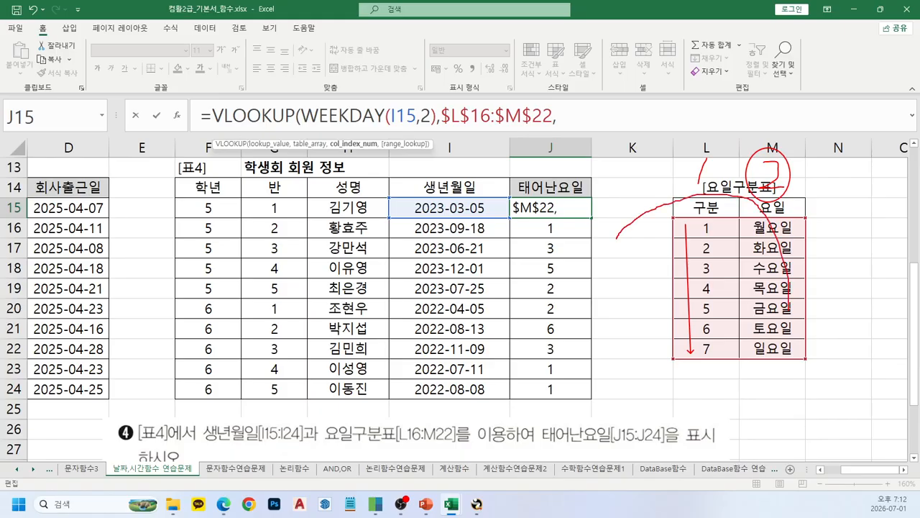
key("Escape")
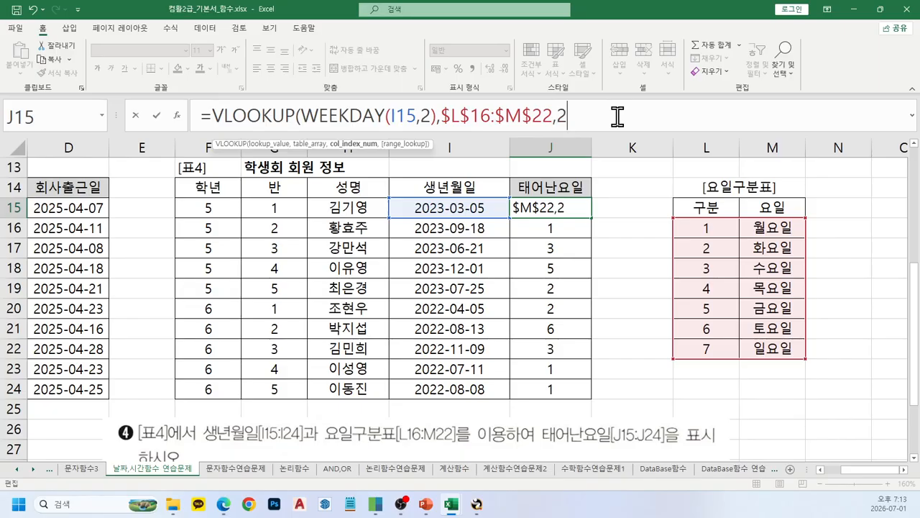
Complete J15's VLOOKUP with column index 2 and exact match FALSE, and fill the formula down through J24
type(",")
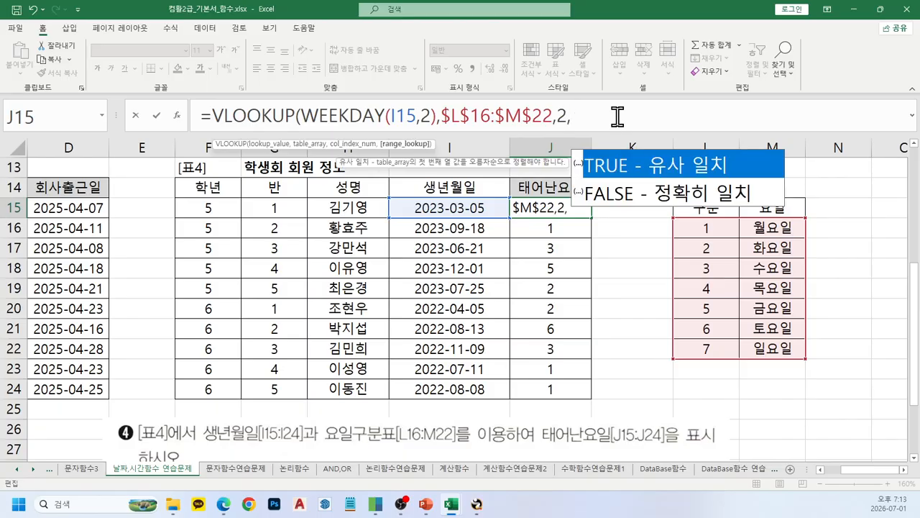
double_click(616, 194)
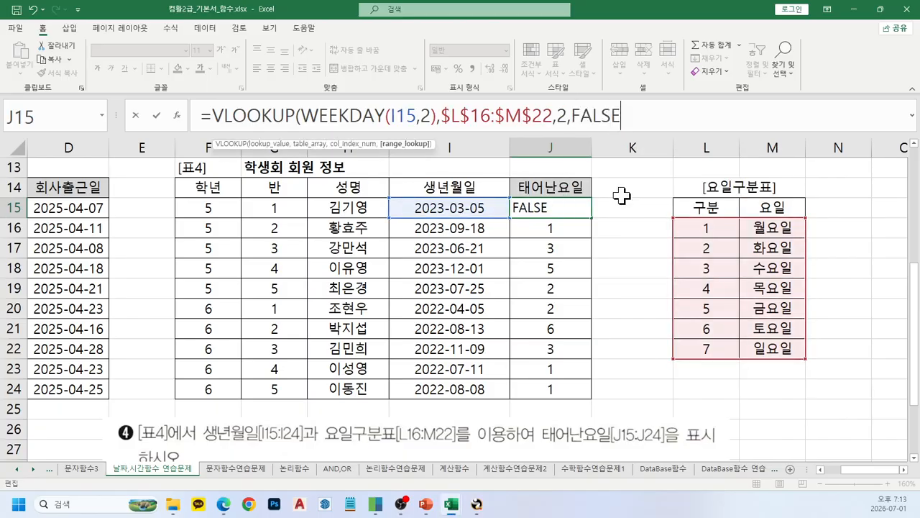
type(")")
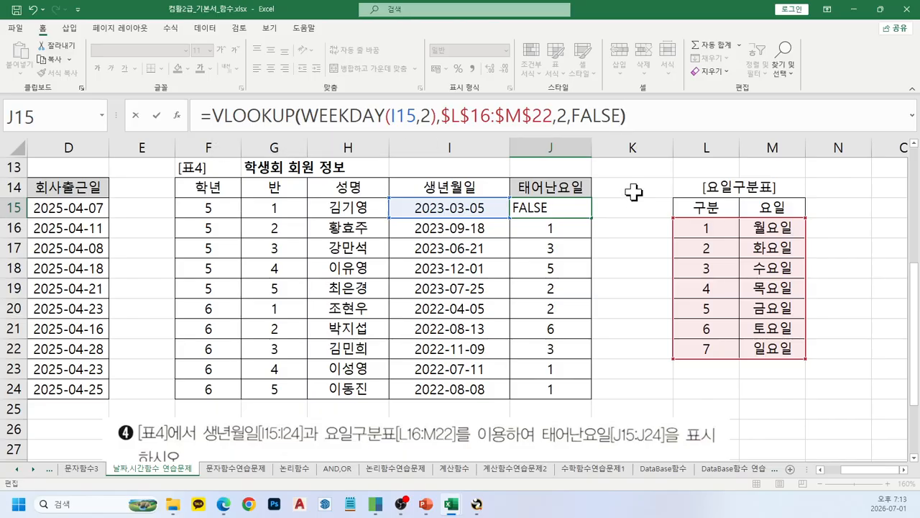
key("Return")
left_click(585, 208)
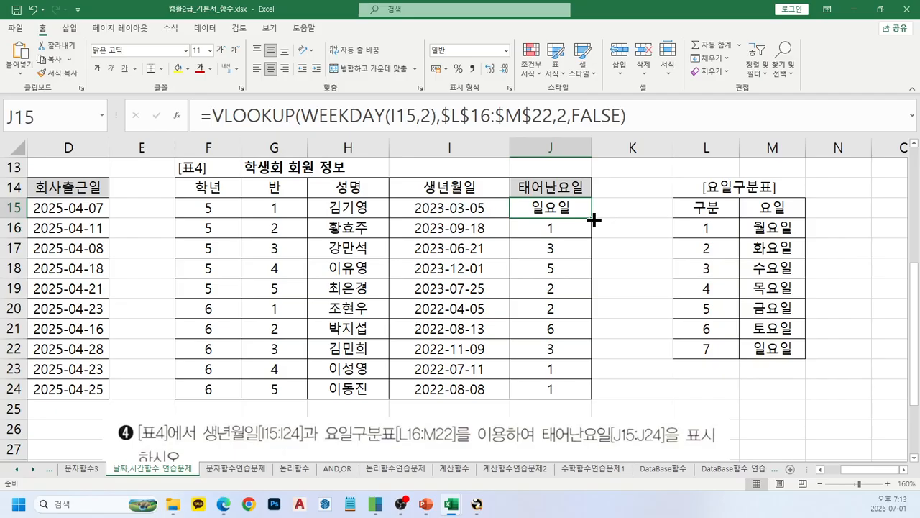
left_click_drag(594, 220, 561, 391)
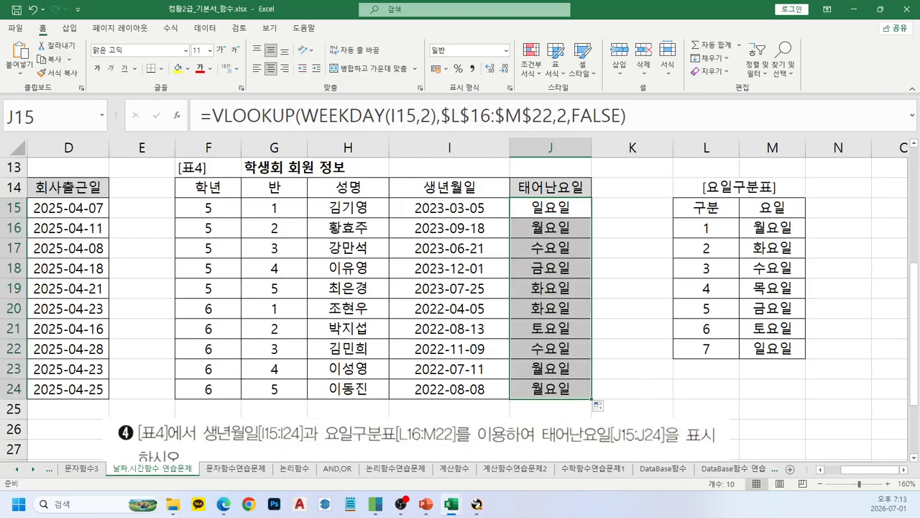
Open the 문자함수연습문제 sheet and review the 선수명 and 팀명 columns of [표1] against the exercise instructions
key("ctrl+Page_Down")
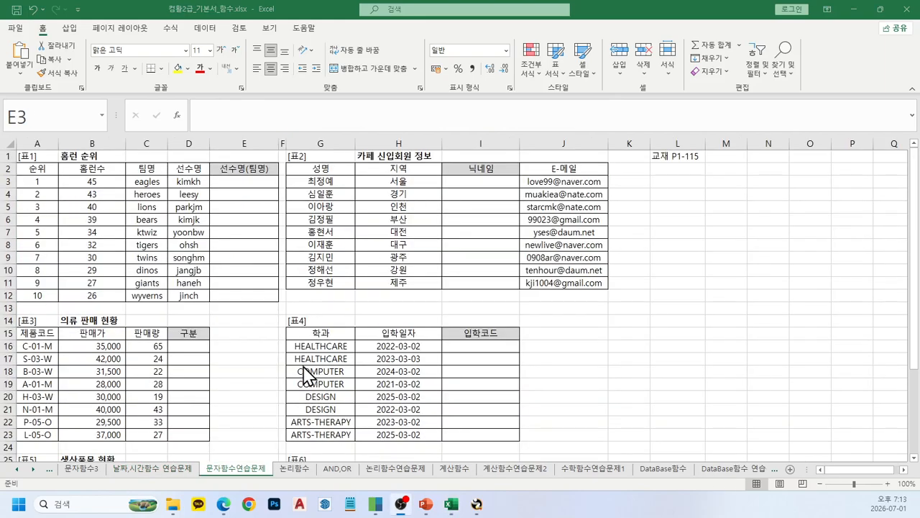
left_click(679, 156)
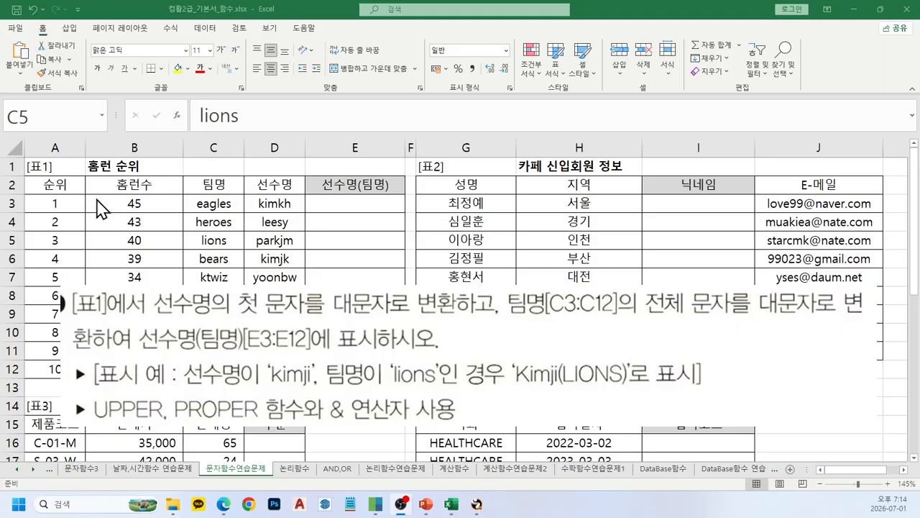
left_click(272, 205)
left_click_drag(277, 205, 280, 264)
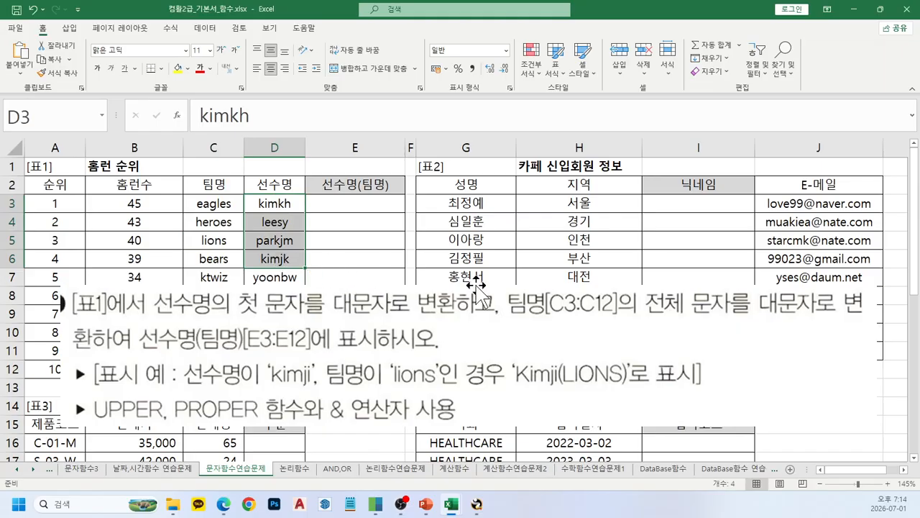
left_click_drag(214, 204, 213, 261)
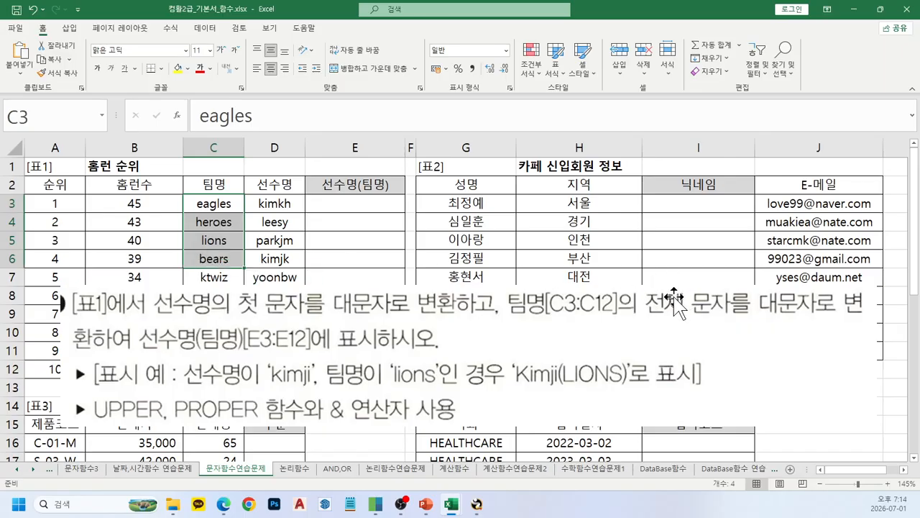
left_click_drag(281, 203, 280, 234)
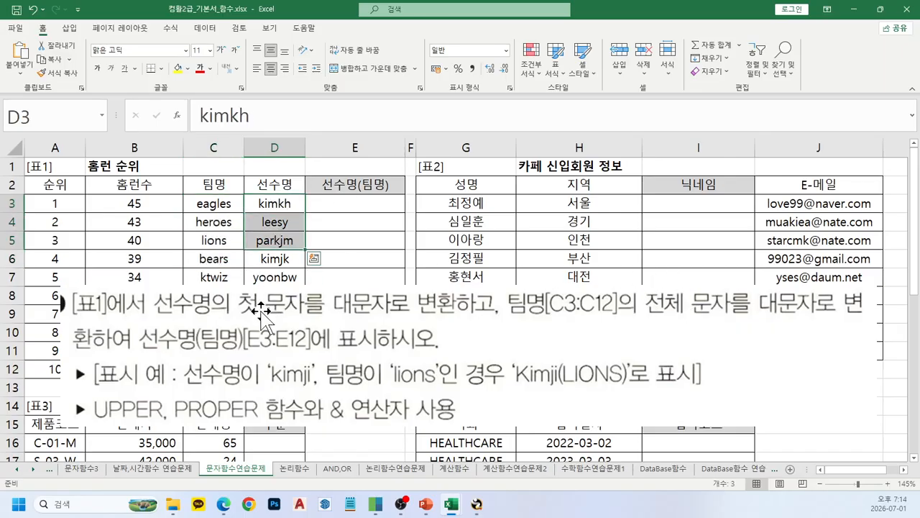
left_click_drag(225, 204, 232, 259)
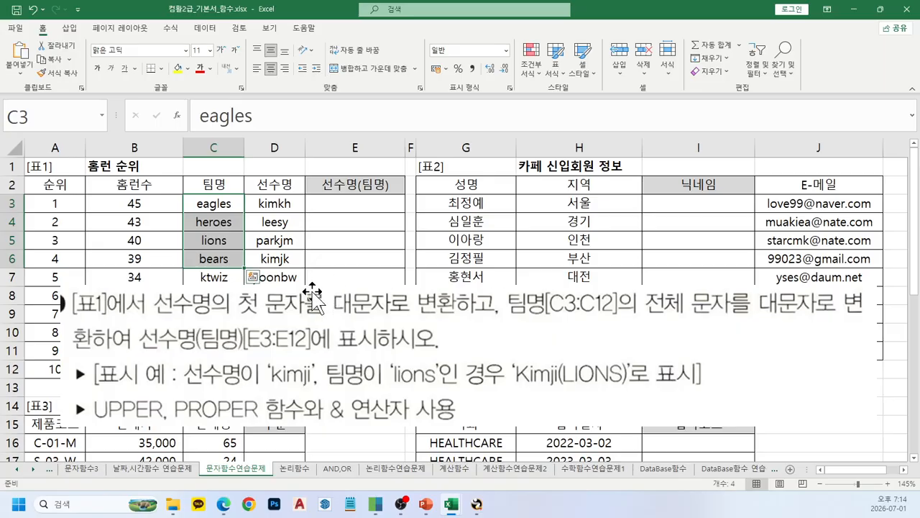
Enter a sample result in E3 with the player name's first letter capitalised followed by (EAGLES), and delete it
left_click(345, 205)
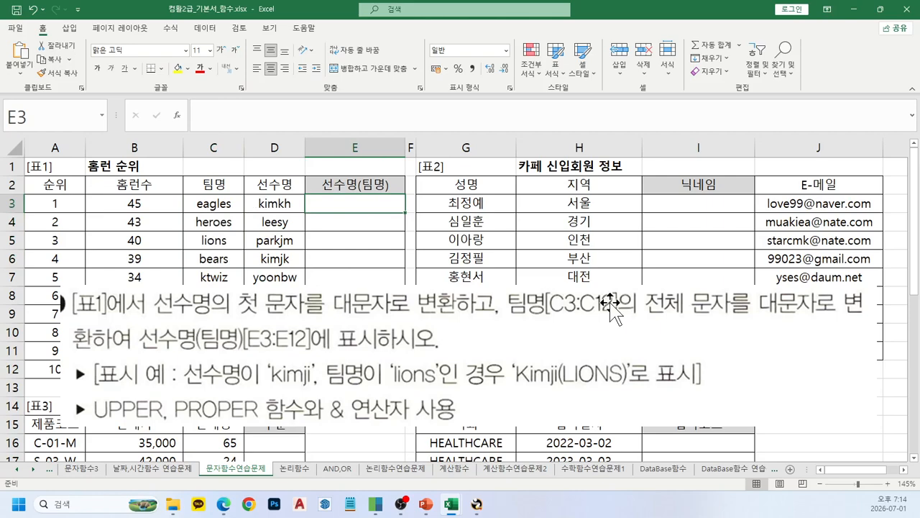
type("K")
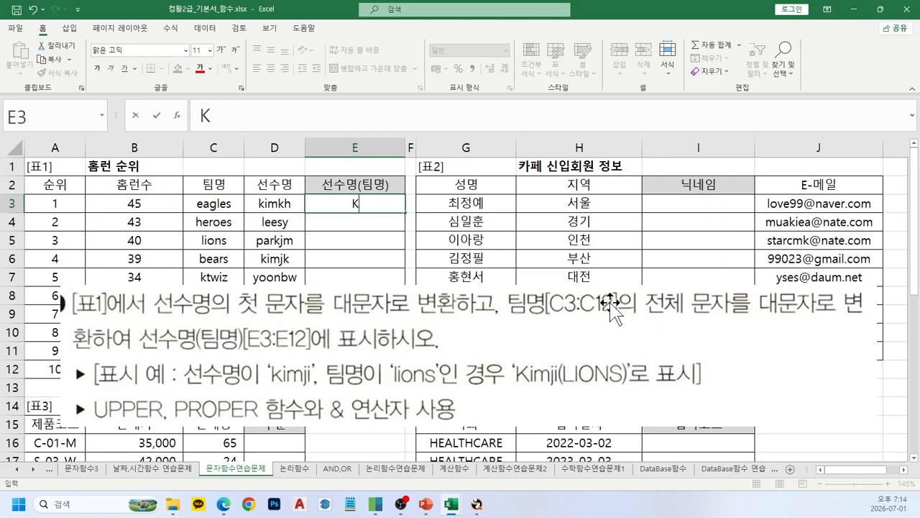
type("imkh(")
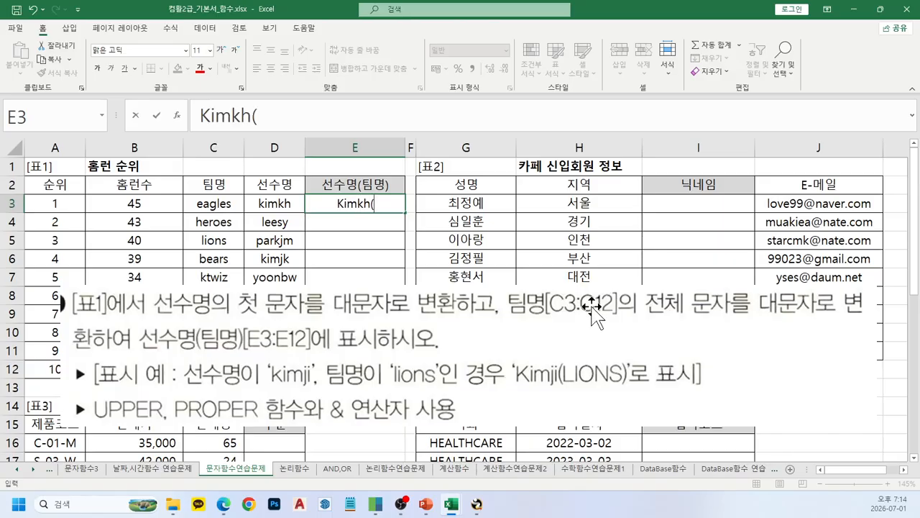
type("e")
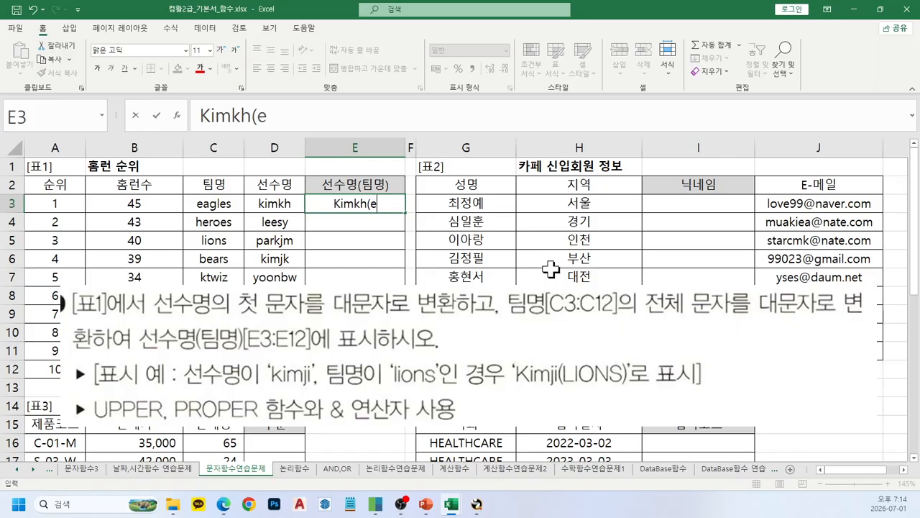
key("BackSpace")
type("Ea")
key("BackSpace")
type("AGLES)")
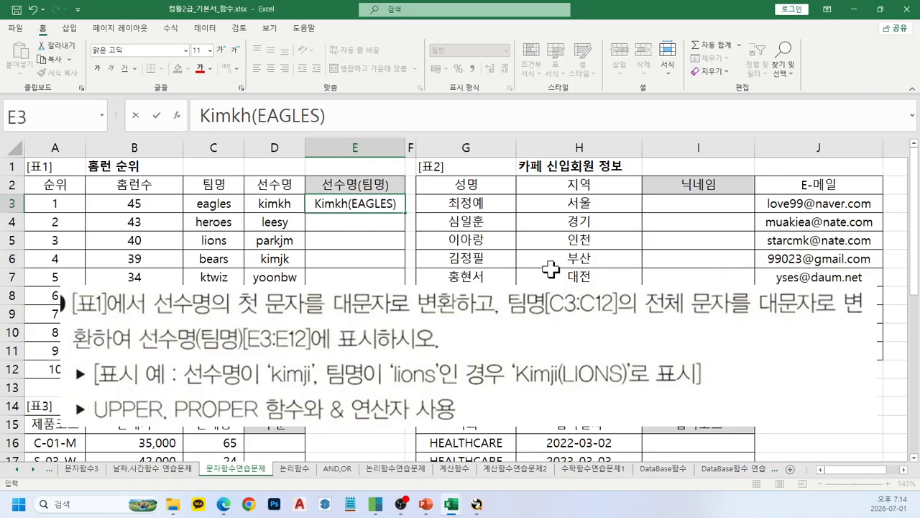
key("Return")
key("Up")
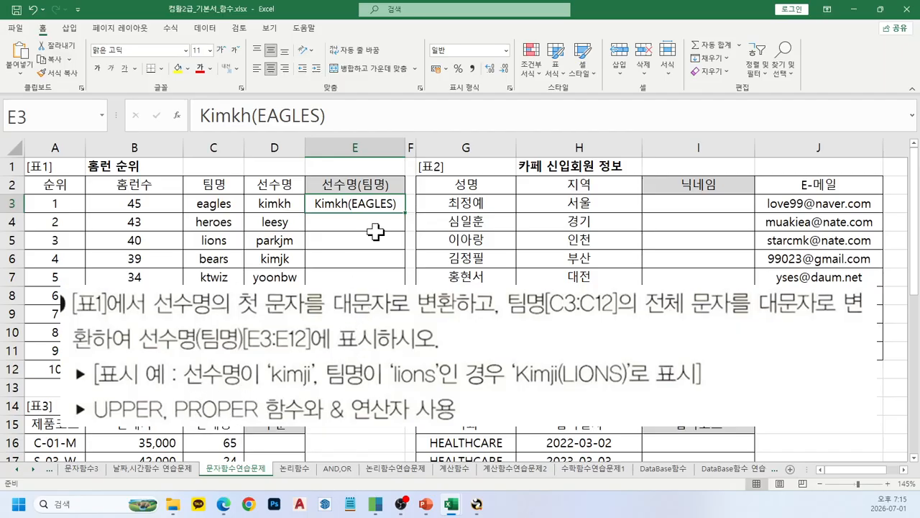
key("Delete")
Enter =PROPER(D3) in E3 to capitalise the first letter of the 선수명, and reselect E3
type("=")
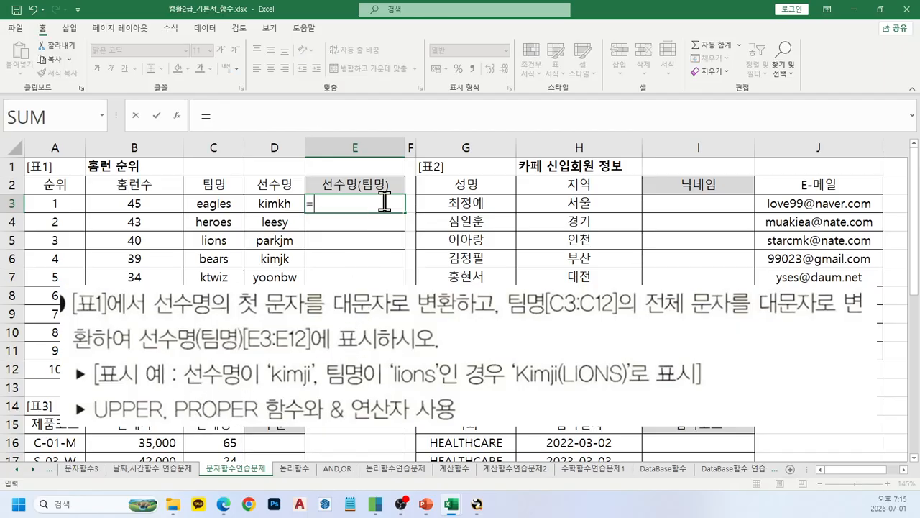
type("pro")
key("Down")
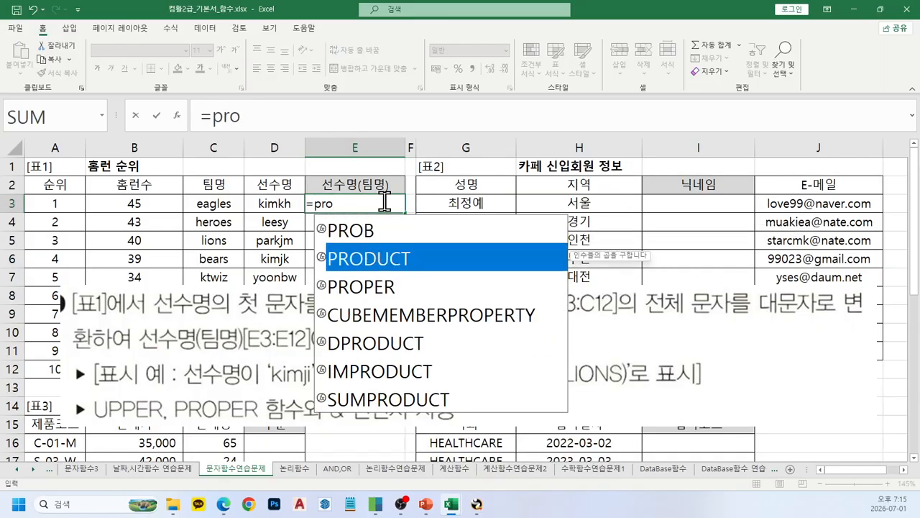
key("Down")
key("Tab")
left_click(286, 204)
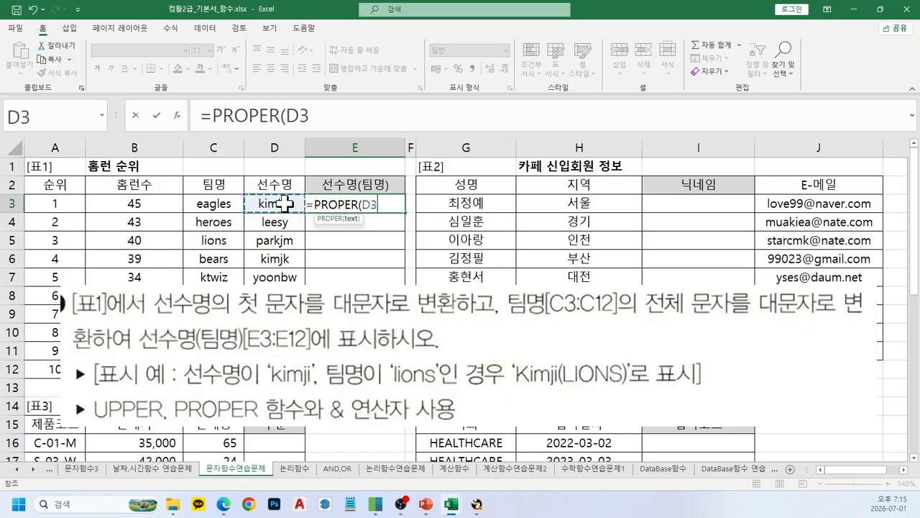
type(")")
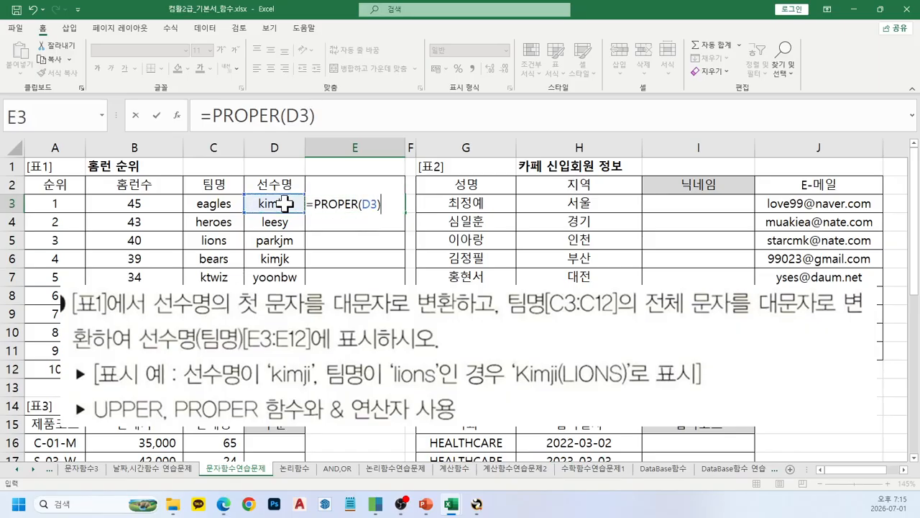
key("Return")
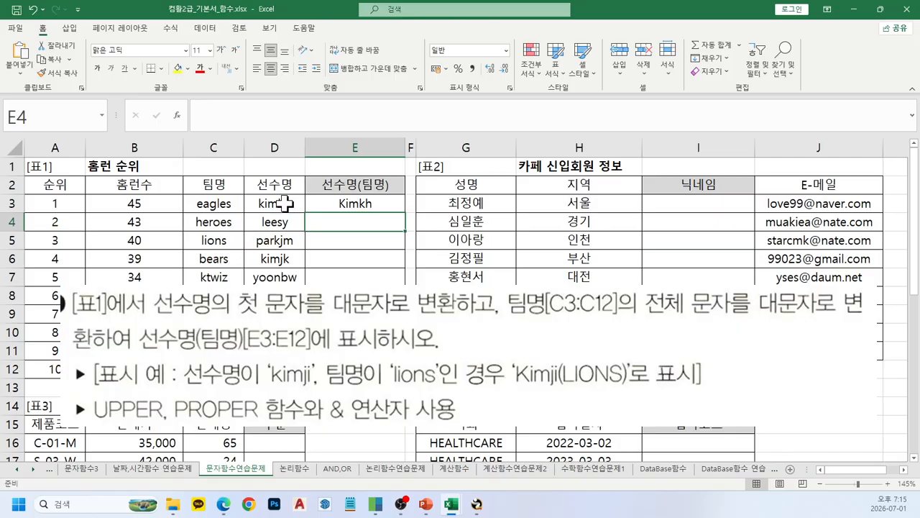
key("Up")
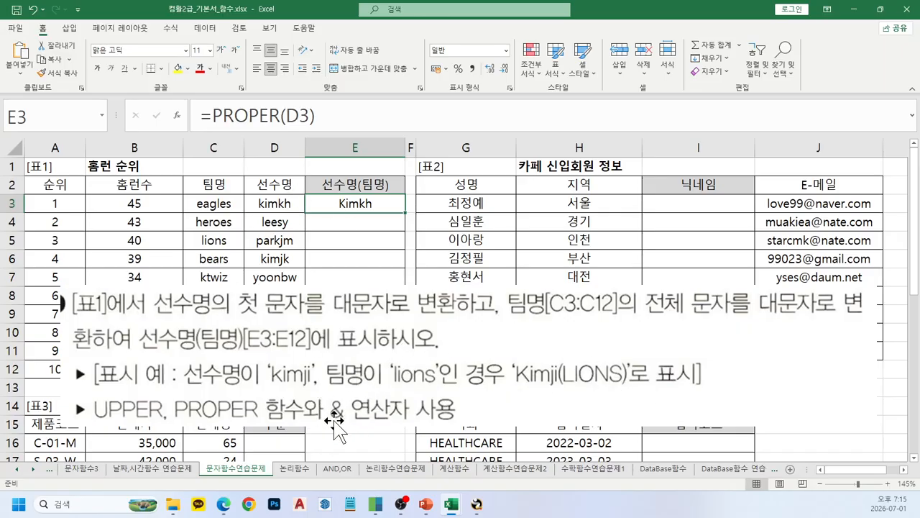
Append &"(" to the PROPER formula in E3 so an opening parenthesis follows the player name, and reselect E3
left_click(338, 116)
type("&\"(\"")
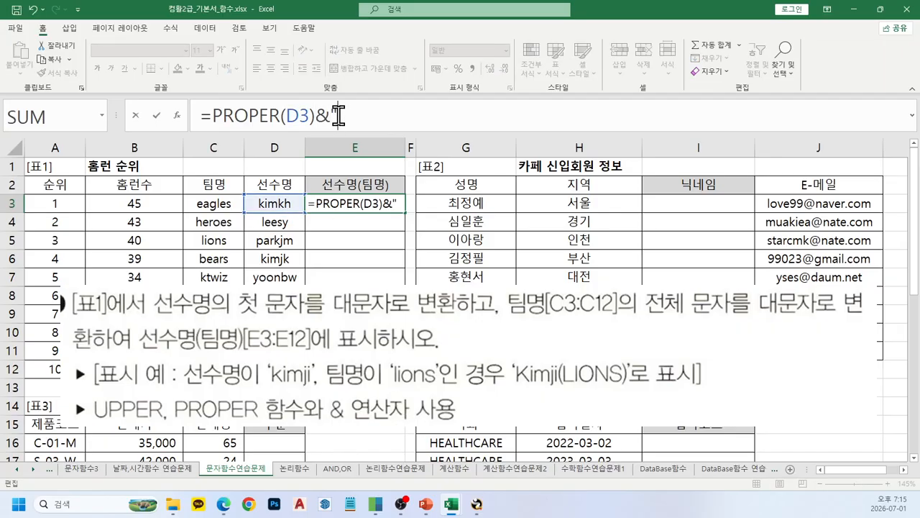
key("Return")
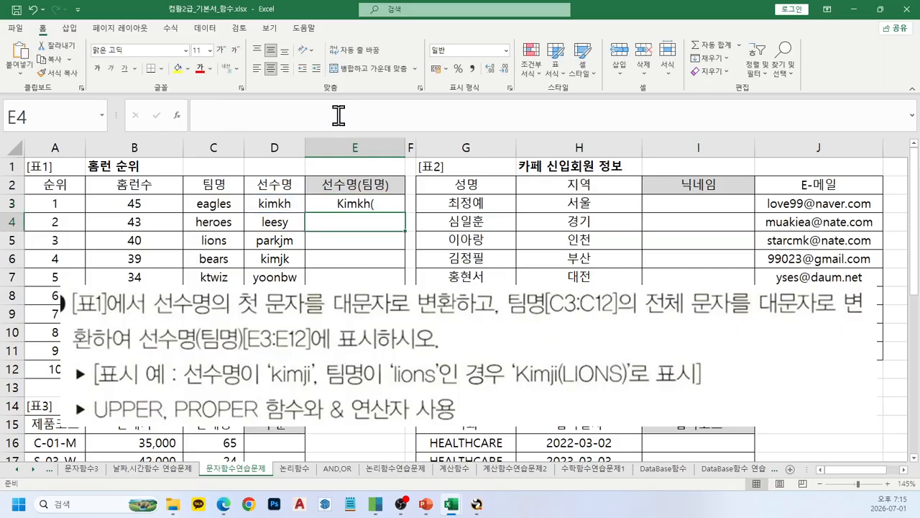
key("Up")
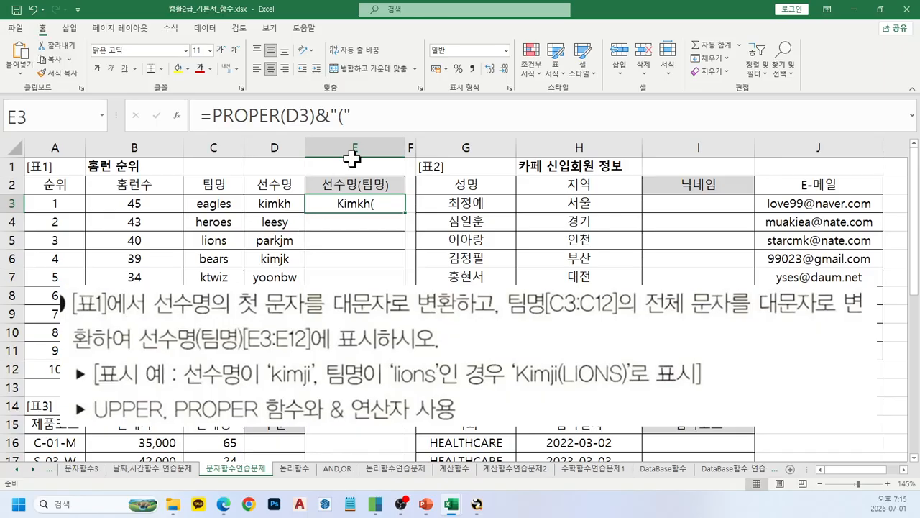
Try to append UPPER(C3) straight after the "(" text in E3's formula, without a joining operator
left_click(387, 120)
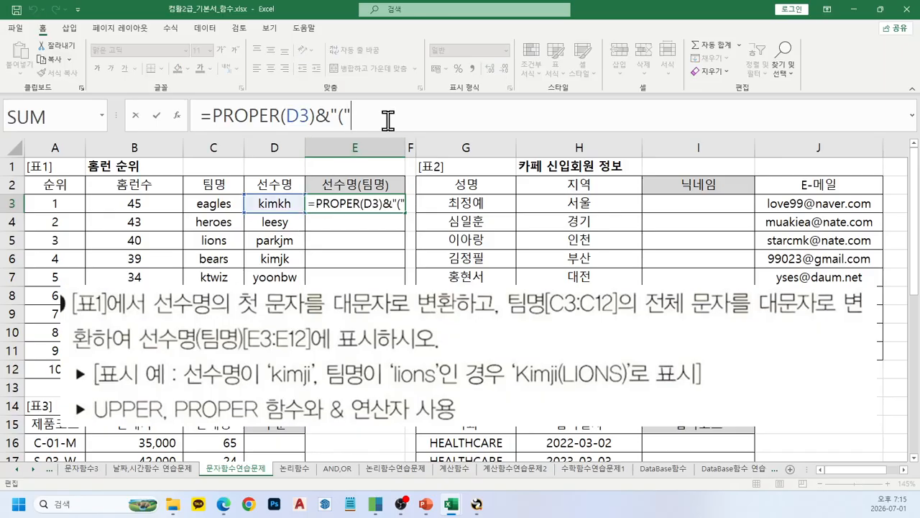
type("UPPER(")
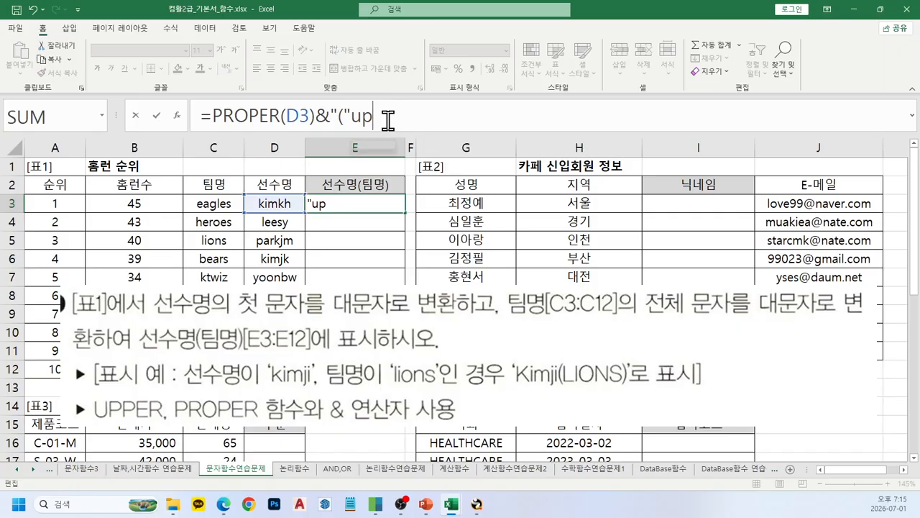
left_click(217, 203)
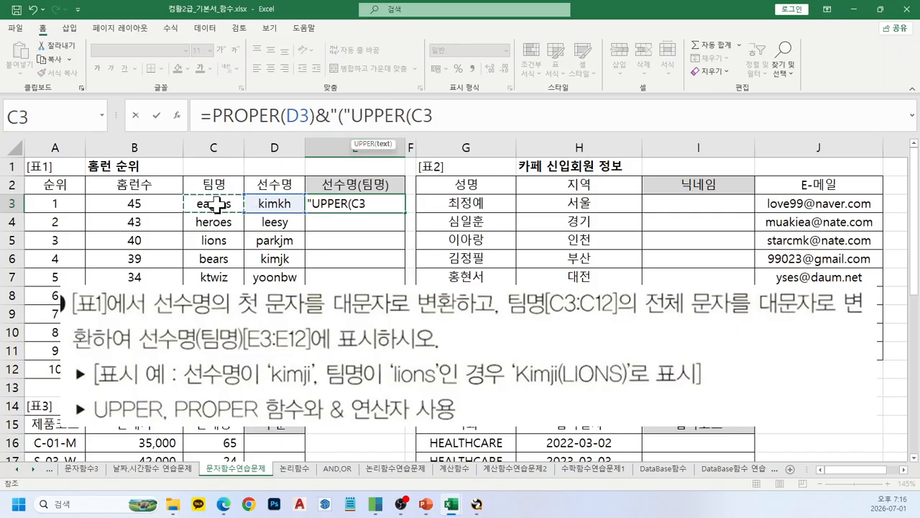
type(")")
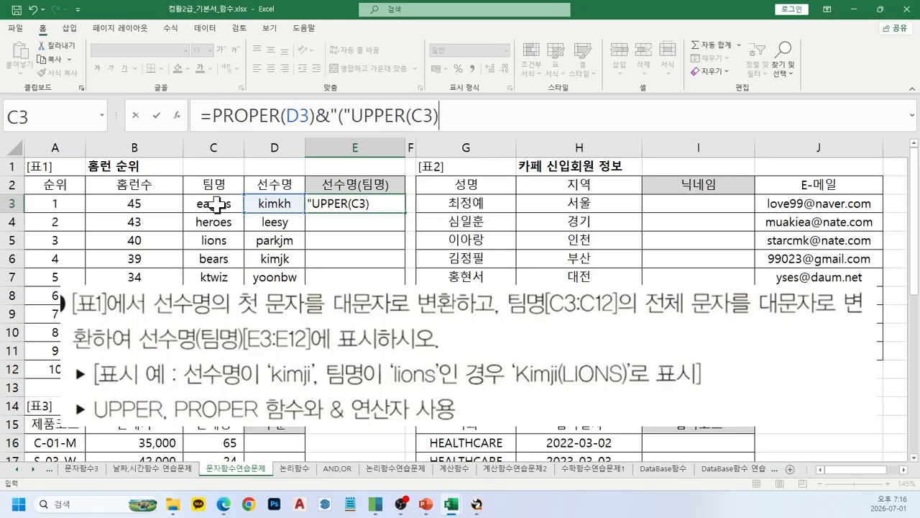
key("Return")
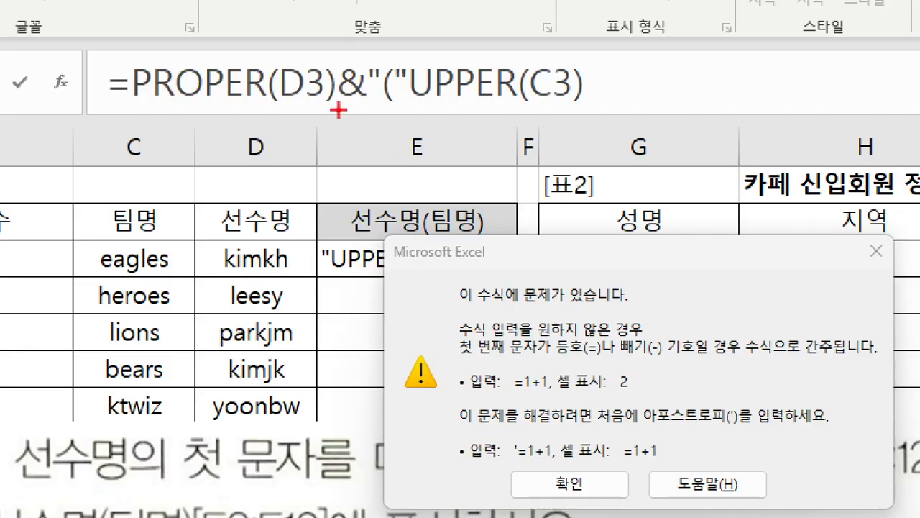
mouse_move(132, 109)
left_mouse_down()
mouse_move(328, 111)
mouse_move(377, 135)
mouse_move(375, 154)
left_mouse_up()
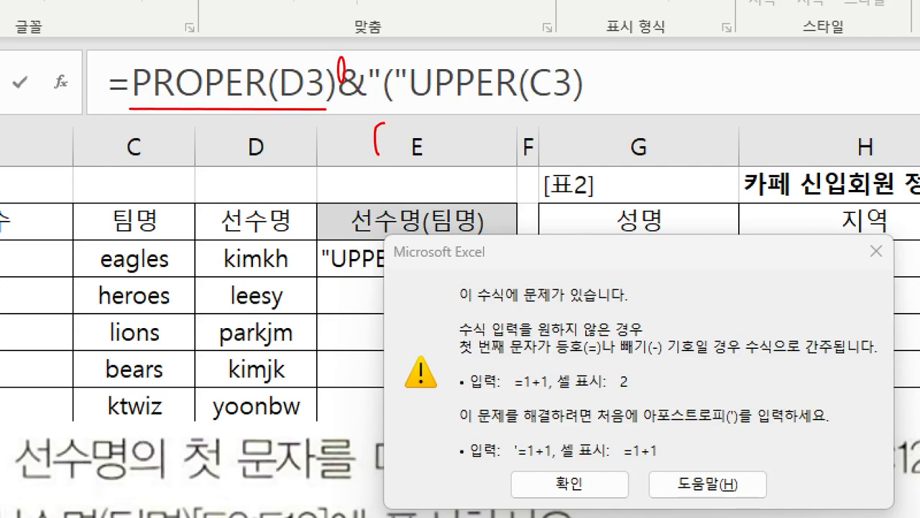
left_click_drag(350, 57, 352, 58)
mouse_move(309, 108)
left_mouse_down()
mouse_move(323, 120)
mouse_move(353, 113)
mouse_move(374, 138)
left_mouse_up()
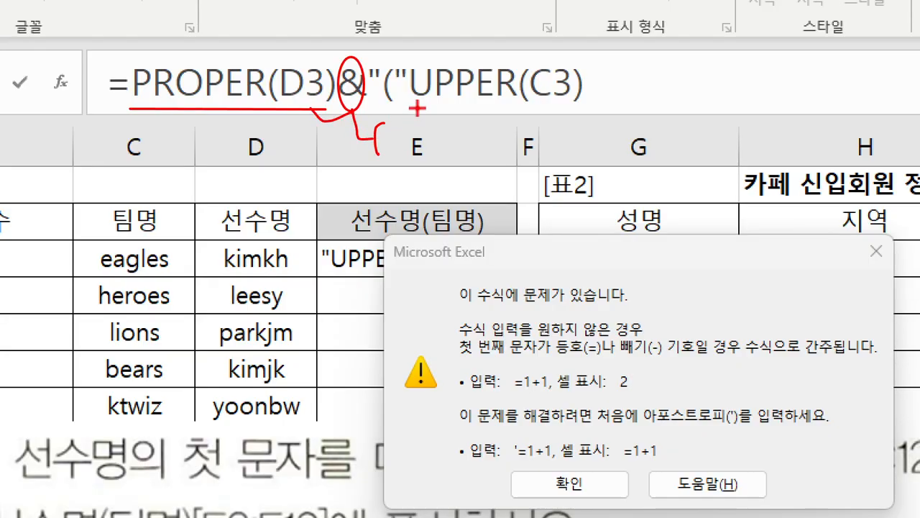
left_click_drag(417, 107, 595, 106)
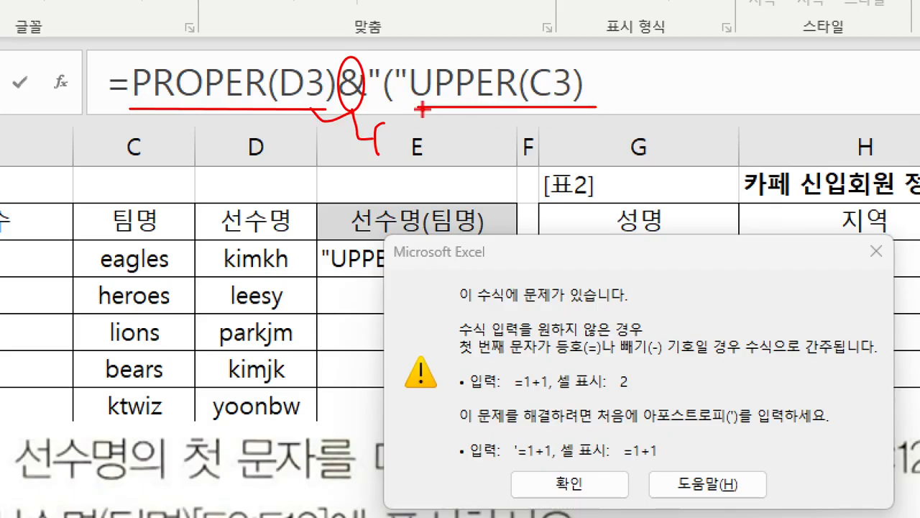
left_click_drag(413, 128, 404, 153)
left_click_drag(406, 132, 412, 140)
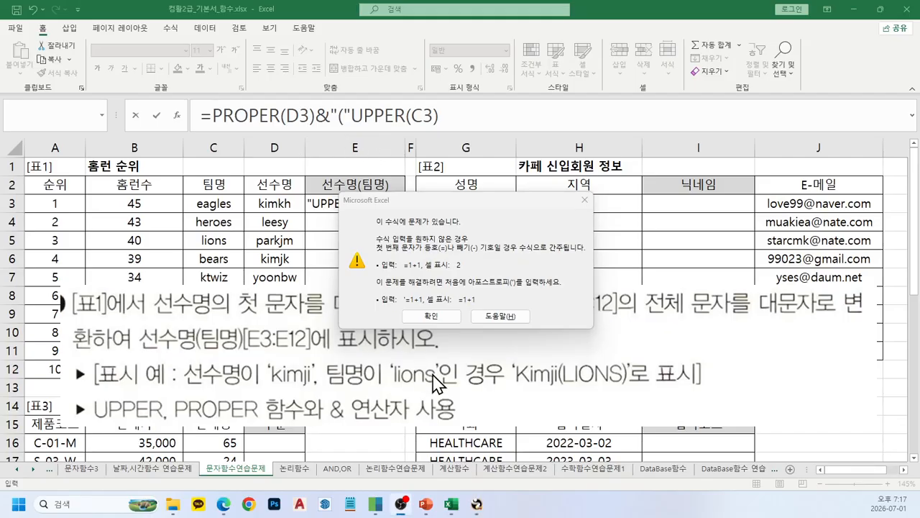
Dismiss the formula error and insert & before UPPER so that E3 reads =PROPER(D3)&"("&UPPER(C3)
left_click(430, 315)
left_click(351, 115)
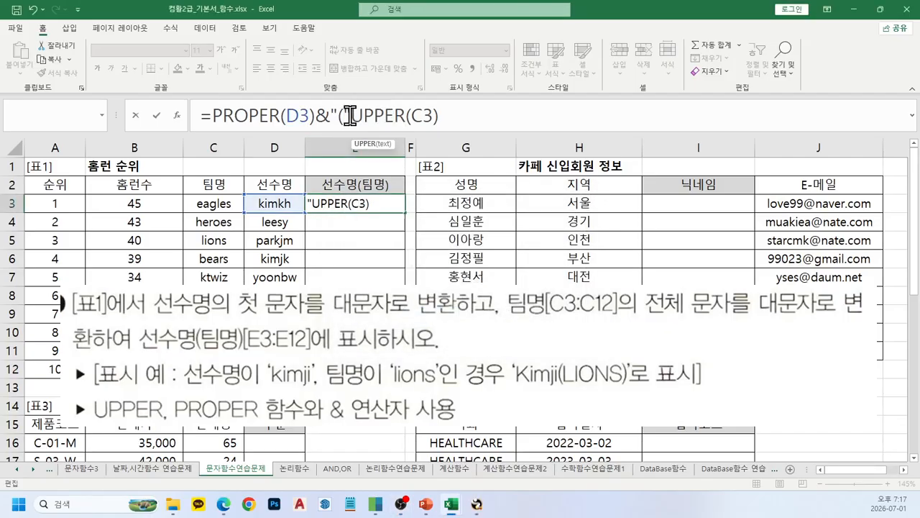
type("\"")
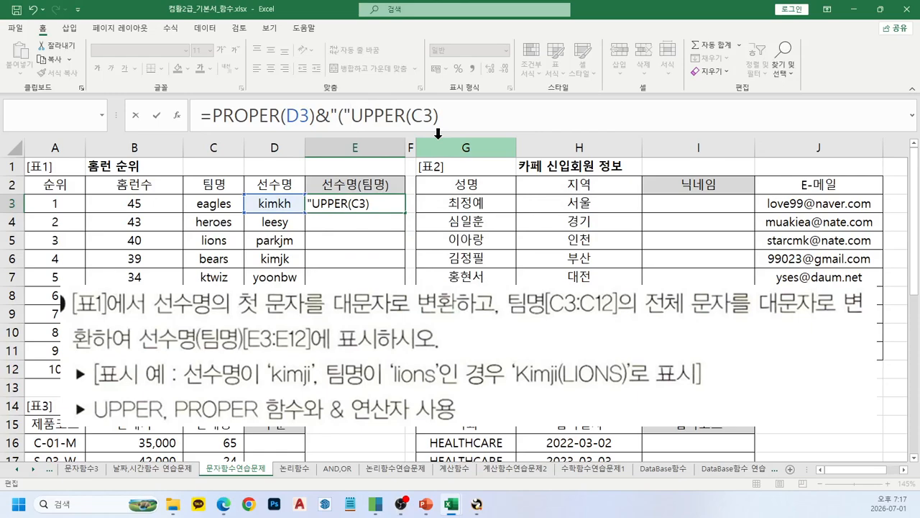
type("&")
key("Return")
key("Up")
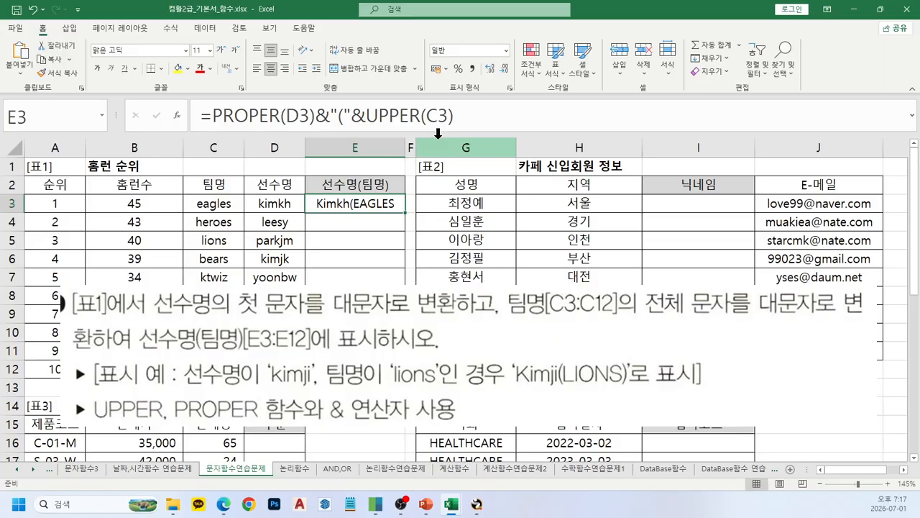
Append &")" to the end of E3's formula to close the parenthesis after the team name
left_click(476, 115)
type("&")
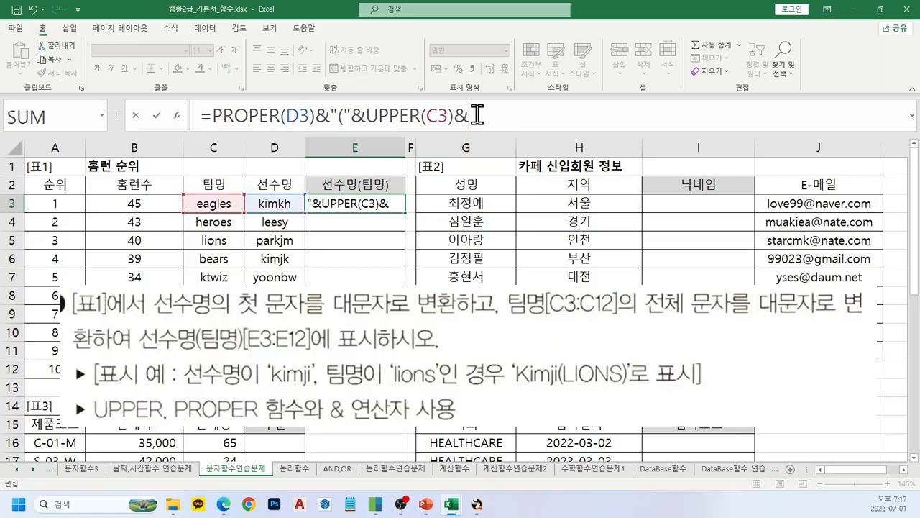
type("\")\"")
key("Return")
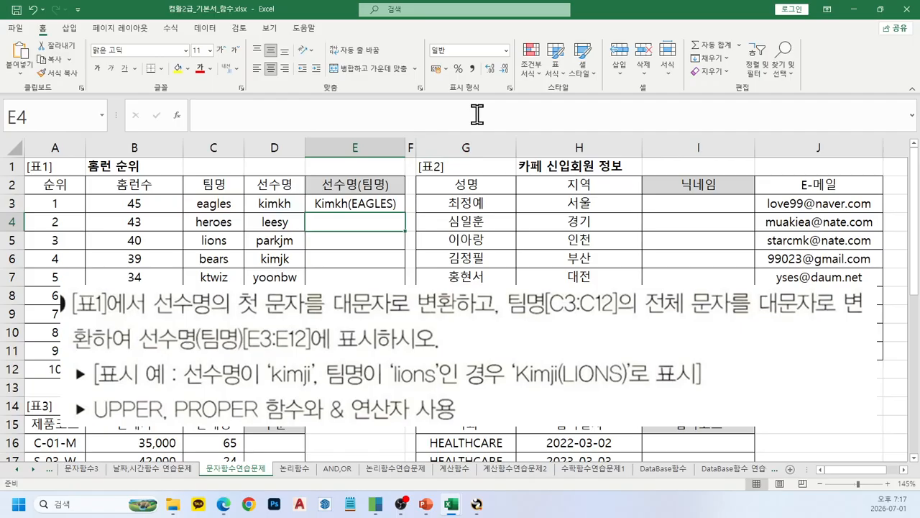
key("Up")
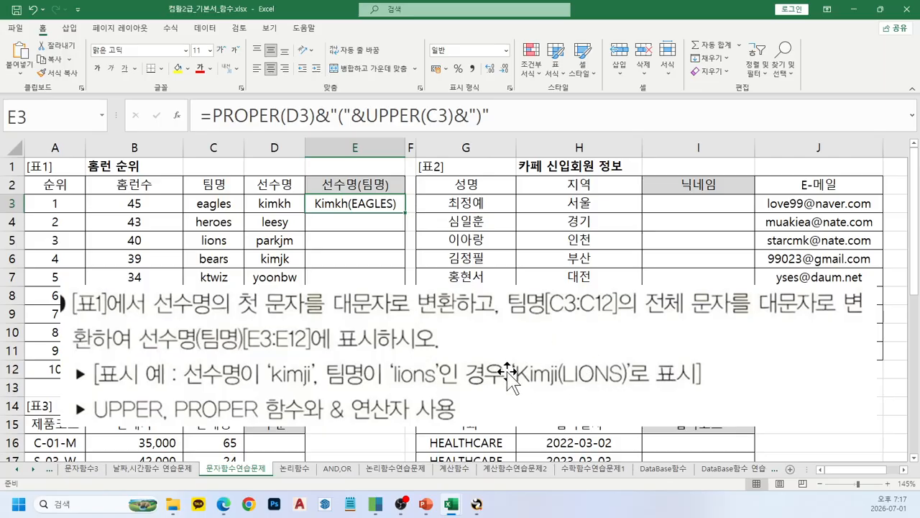
Delete the exercise instruction picture covering [표1] and fill E3's formula down through E12
scroll(341, 349, "down", 2)
left_click_drag(333, 303, 335, 392)
key("Delete")
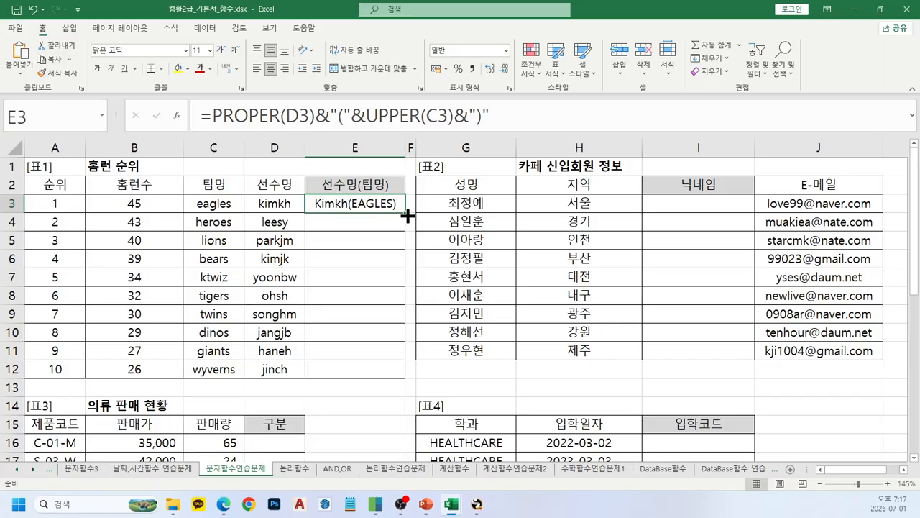
left_click_drag(406, 213, 404, 377)
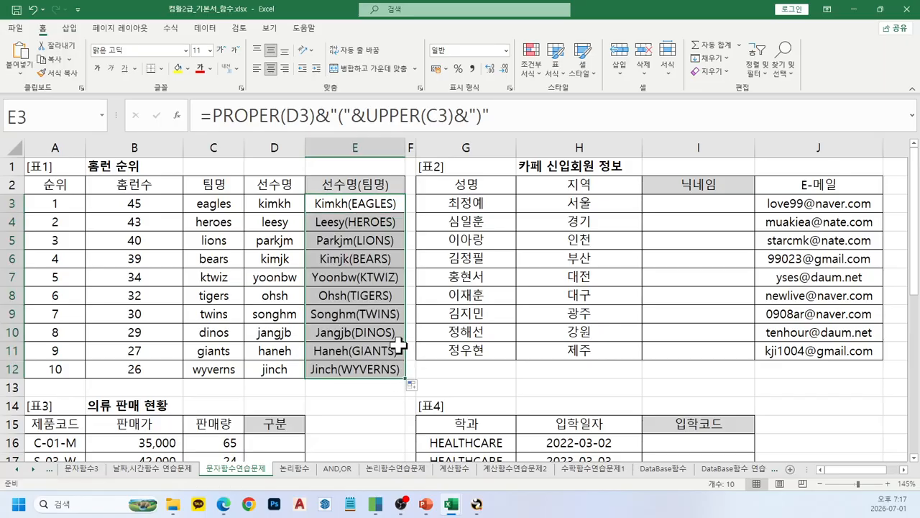
Undo the fill of the 선수명(팀명) column, reselect E3 and fill its formula down the column again
key("ctrl+z")
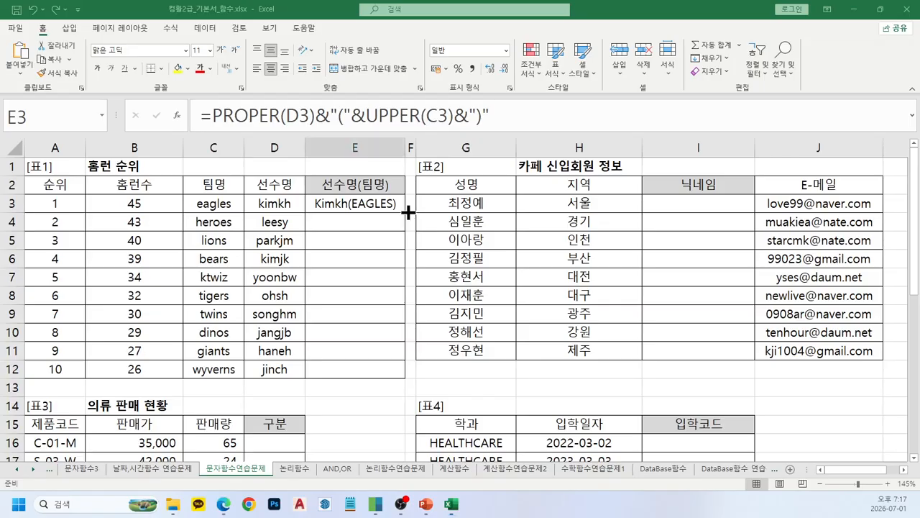
left_click_drag(273, 208, 267, 365)
left_click(350, 209)
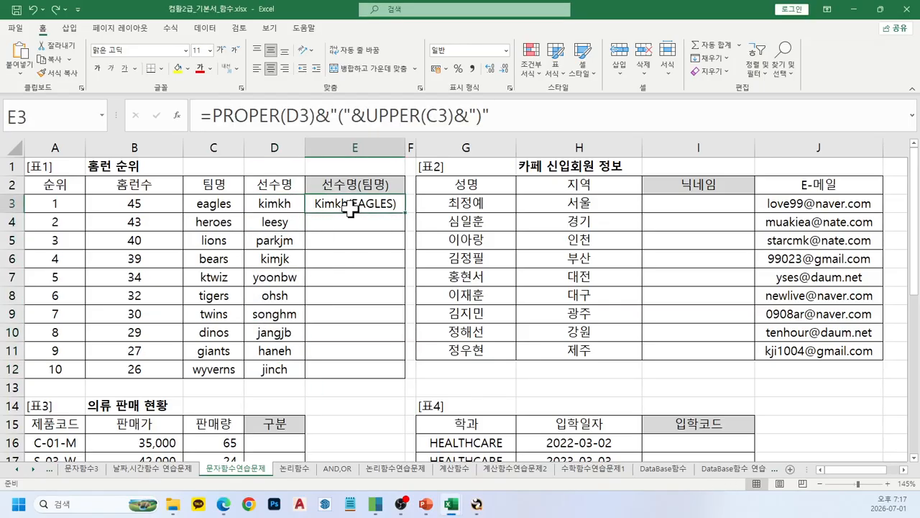
double_click(406, 208)
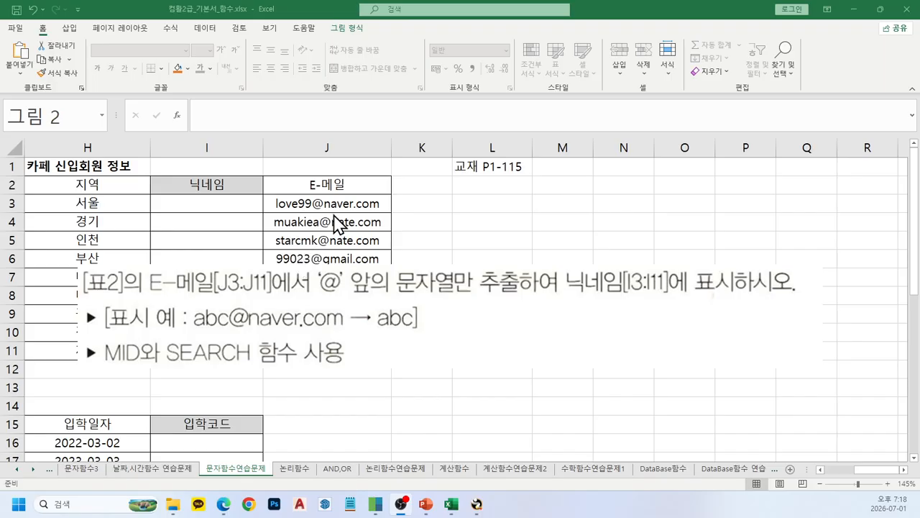
Enter a sample nickname in I3 from the part of J3 before @, and Flash Fill the 닉네임 column from I4
double_click(205, 204)
left_click(206, 209)
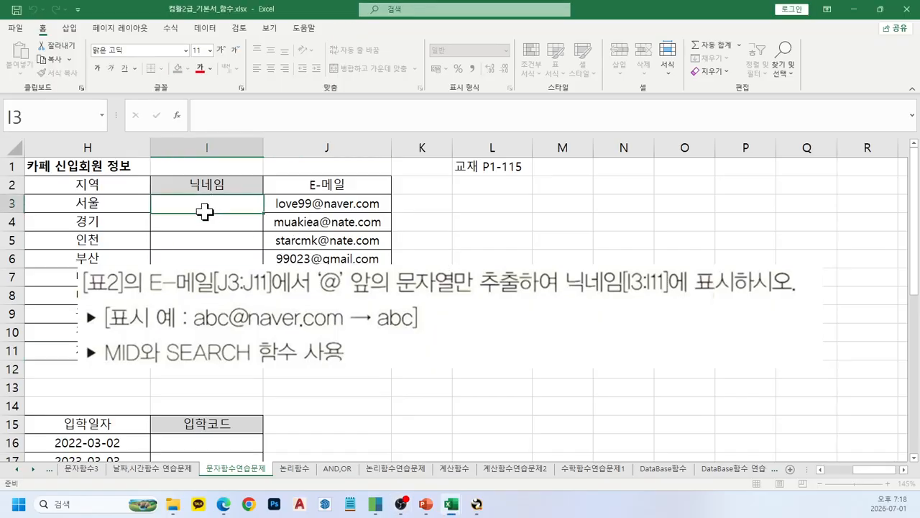
type("l")
key("BackSpace")
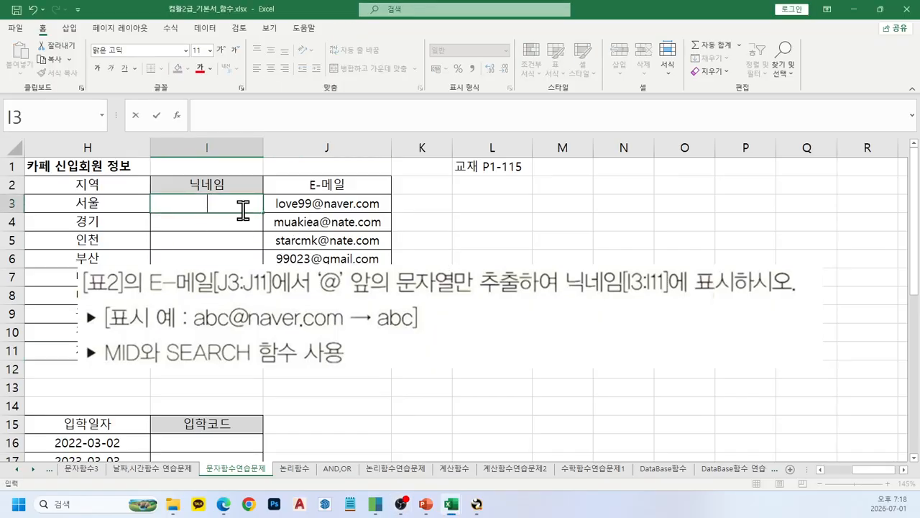
type("loeve99")
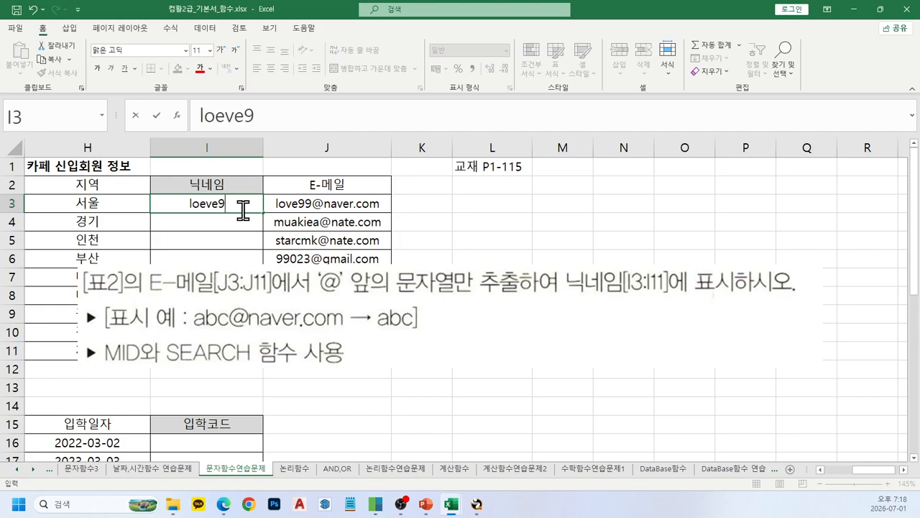
key("Return")
key("ctrl+e")
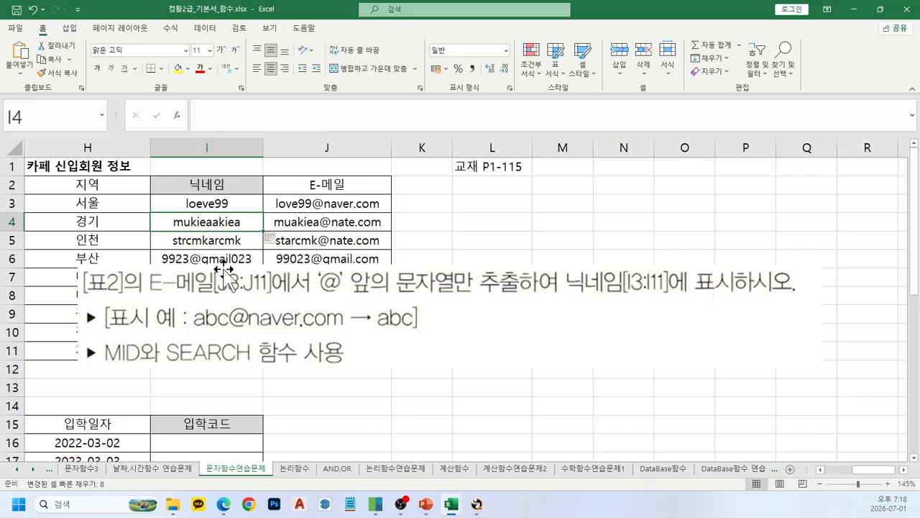
Move the instruction picture down off the upper 닉네임 cells and clear the sample and flash-filled nicknames in I3:I11
left_click_drag(221, 275, 206, 405)
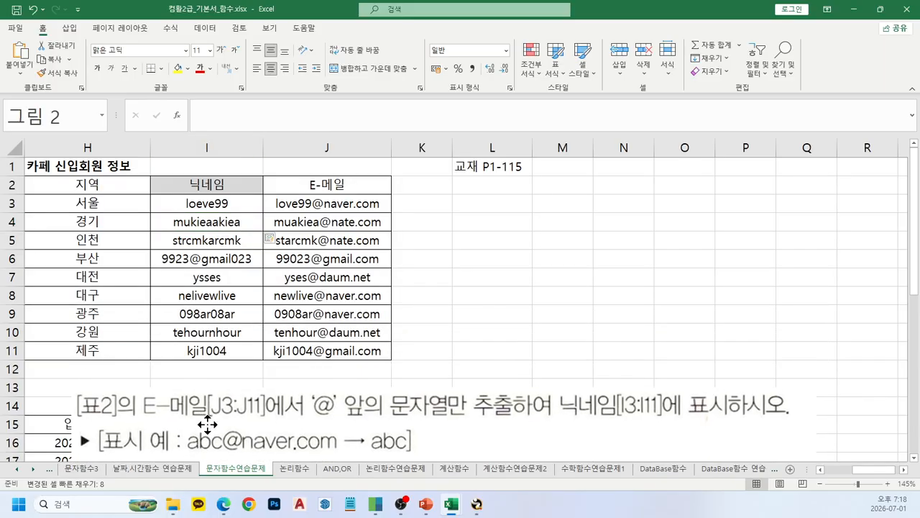
left_click_drag(206, 222, 244, 351)
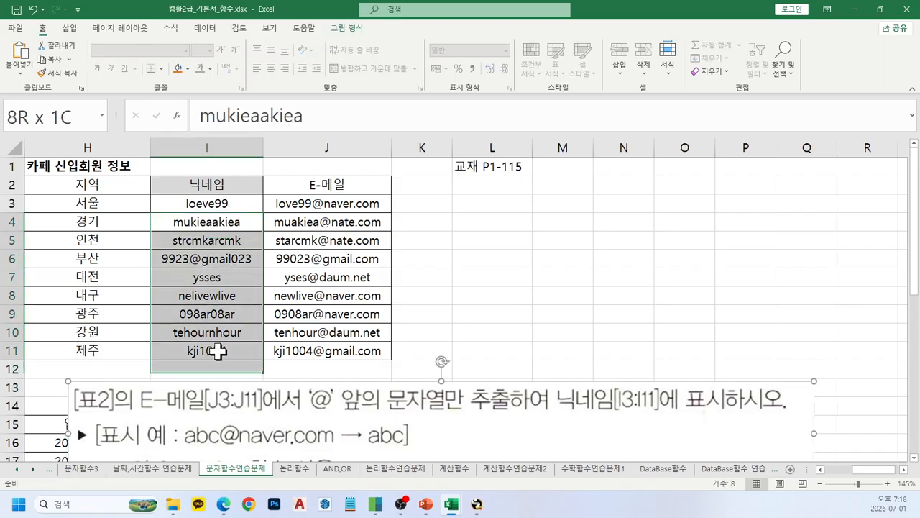
key("Delete")
left_click_drag(269, 399, 329, 245)
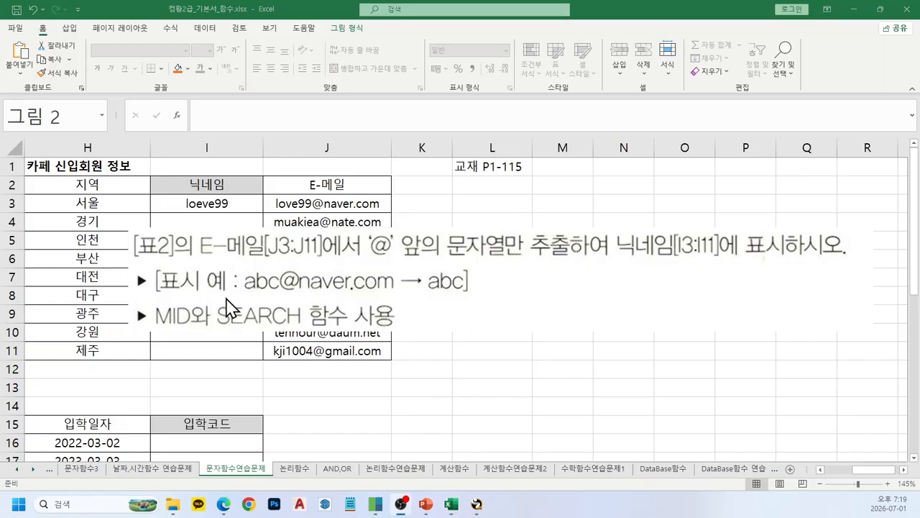
left_click_drag(235, 297, 192, 404)
left_click(219, 201)
key("Delete")
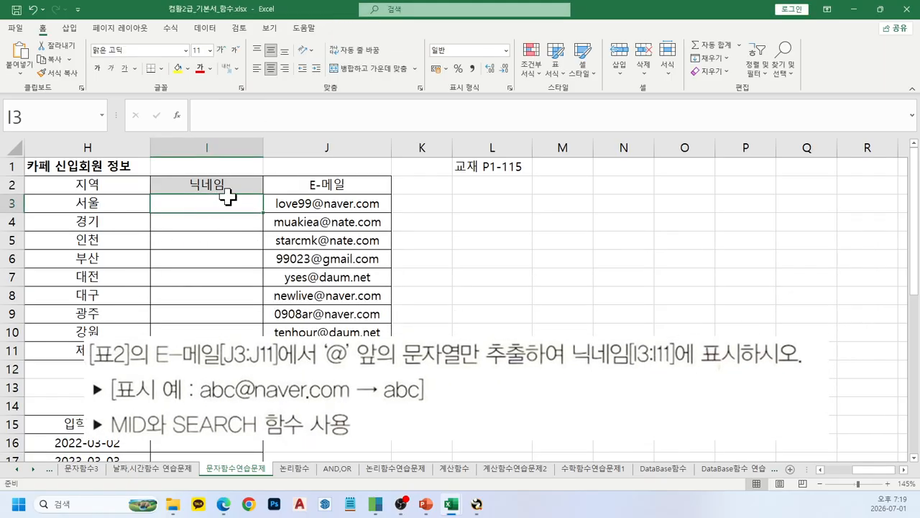
Enter =MID(J3,1,6) in I3 to extract the first six characters of the e-mail
type("=")
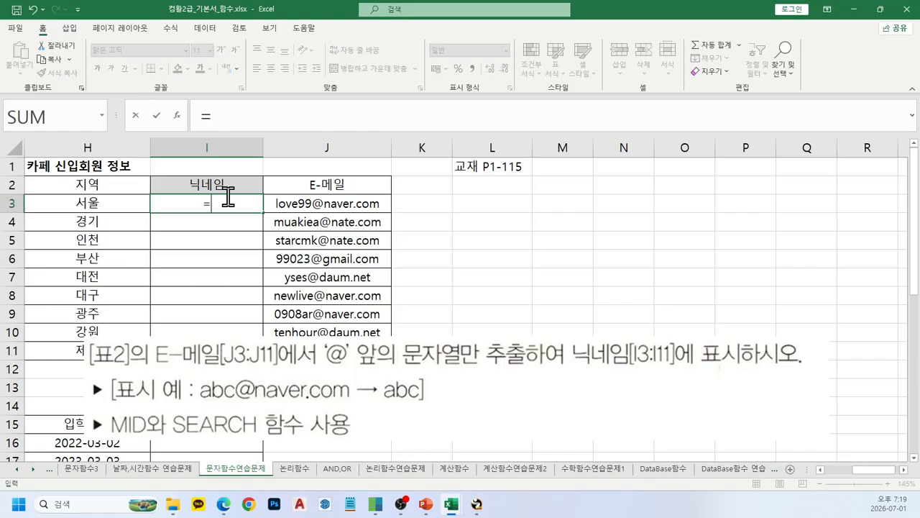
type("mi")
key("Tab")
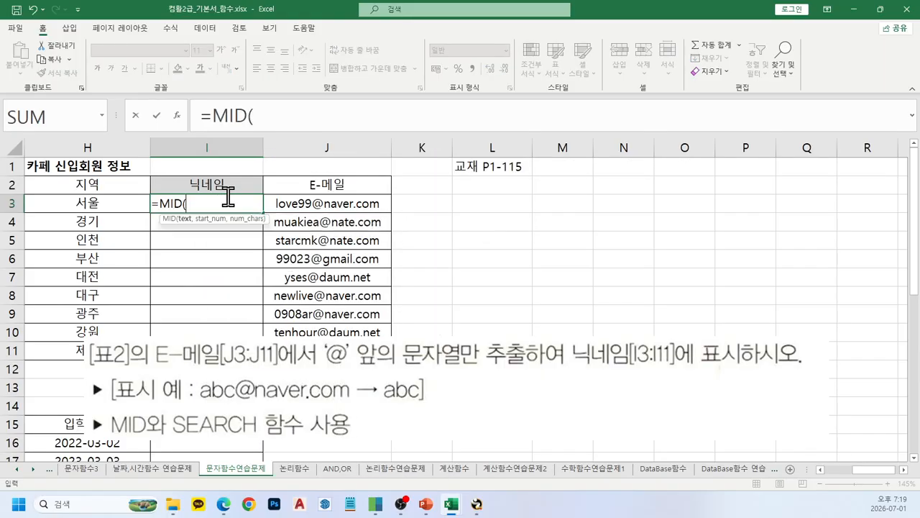
left_click(299, 201)
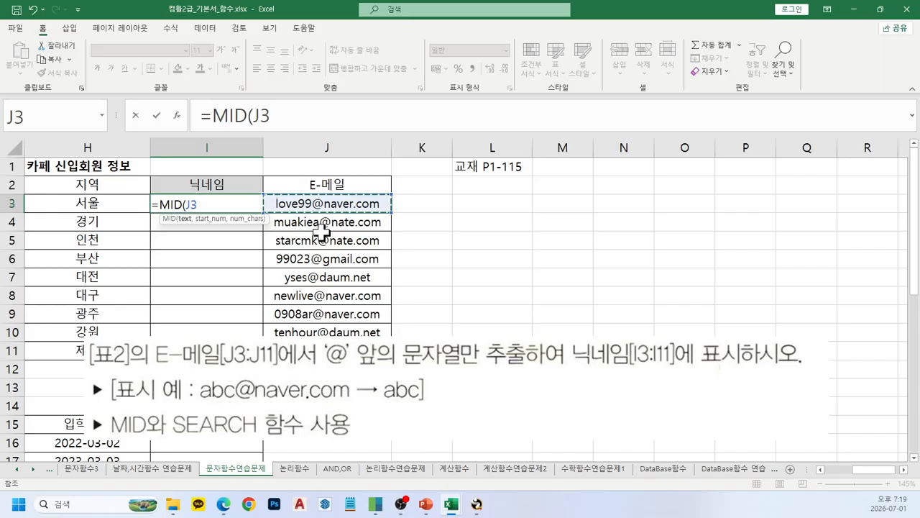
type(",1,")
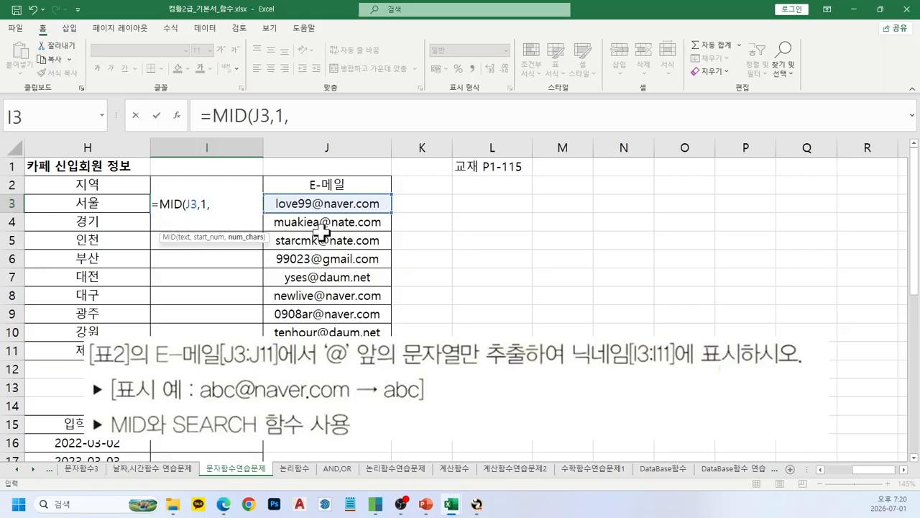
type("6)")
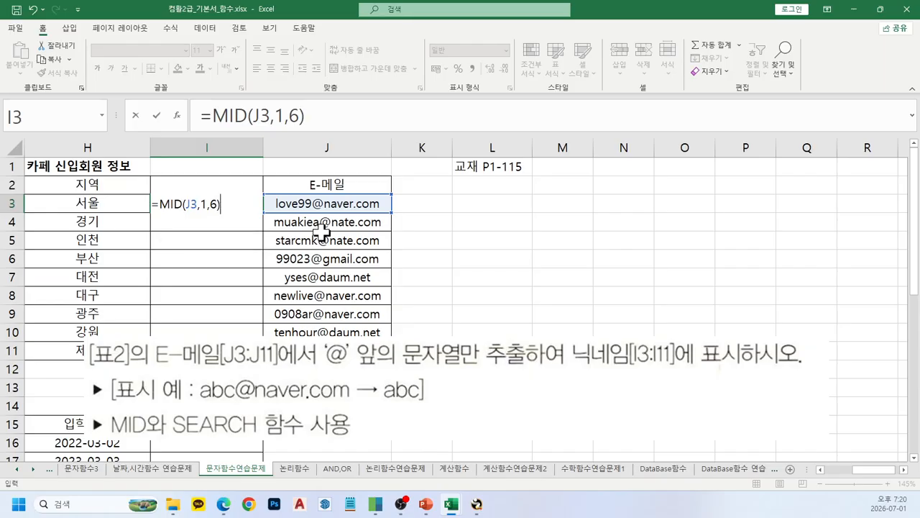
key("Return")
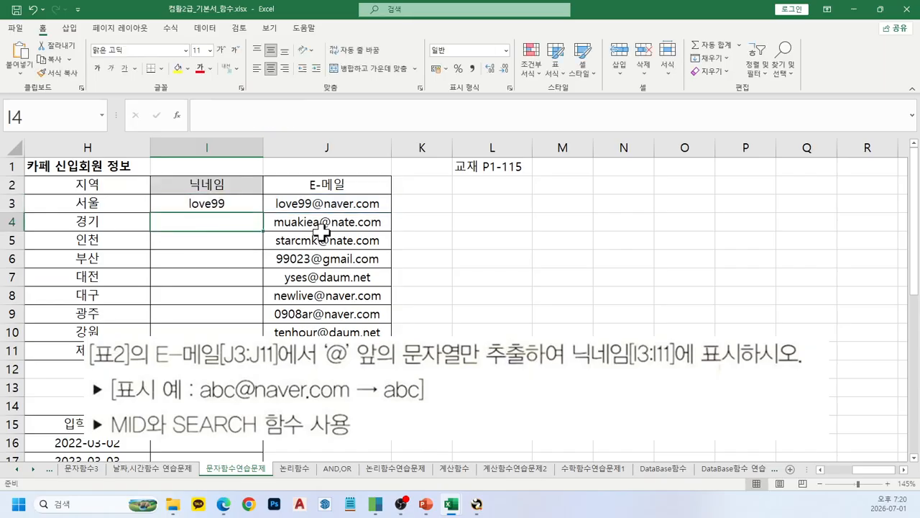
Move the instruction picture off the 닉네임 column and fill I3's fixed-length MID formula down through I11
left_click(247, 203)
left_click_drag(201, 374, 471, 244)
left_click(232, 202)
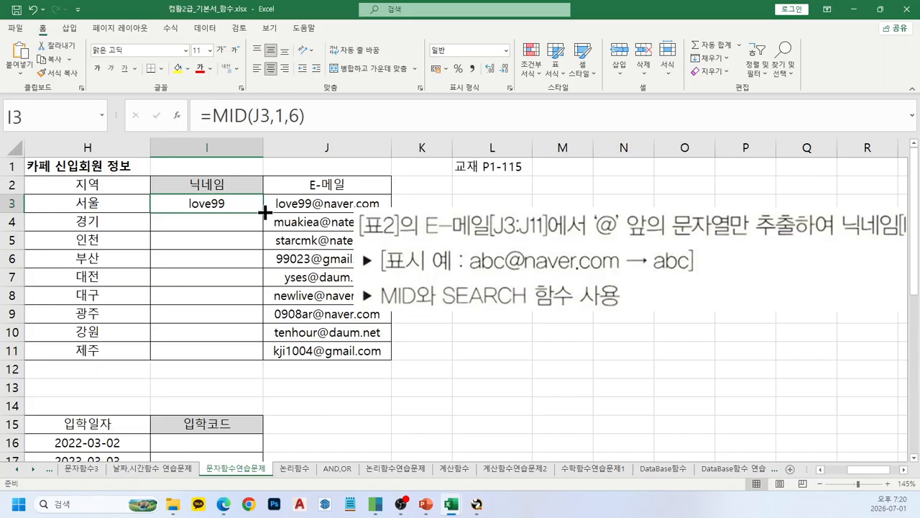
left_click_drag(263, 210, 259, 351)
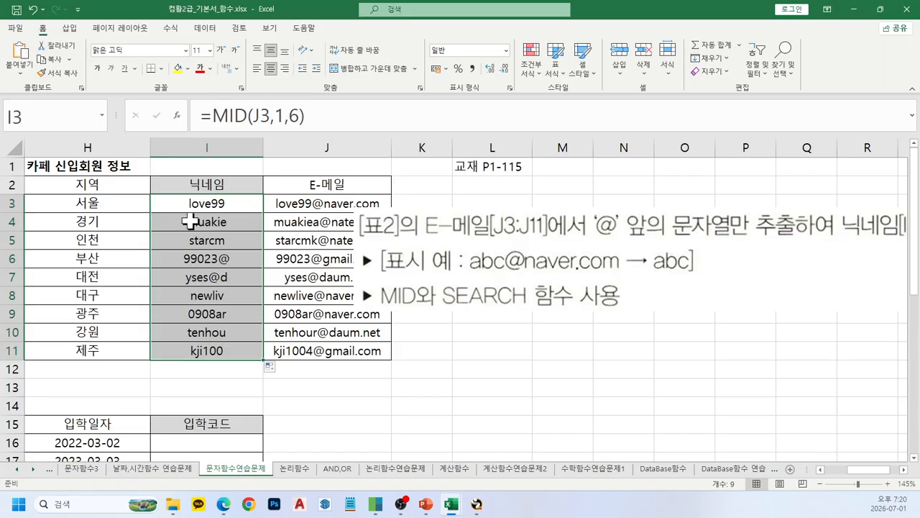
Move the instruction picture back over the table and annotate the 6 in I3's formula and the SEARCH requirement on screen
left_click(206, 202)
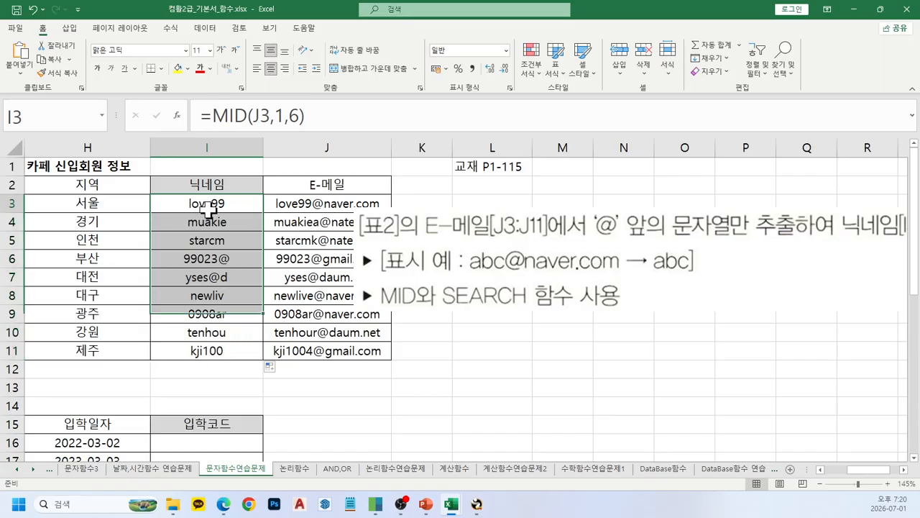
left_click_drag(465, 225, 239, 271)
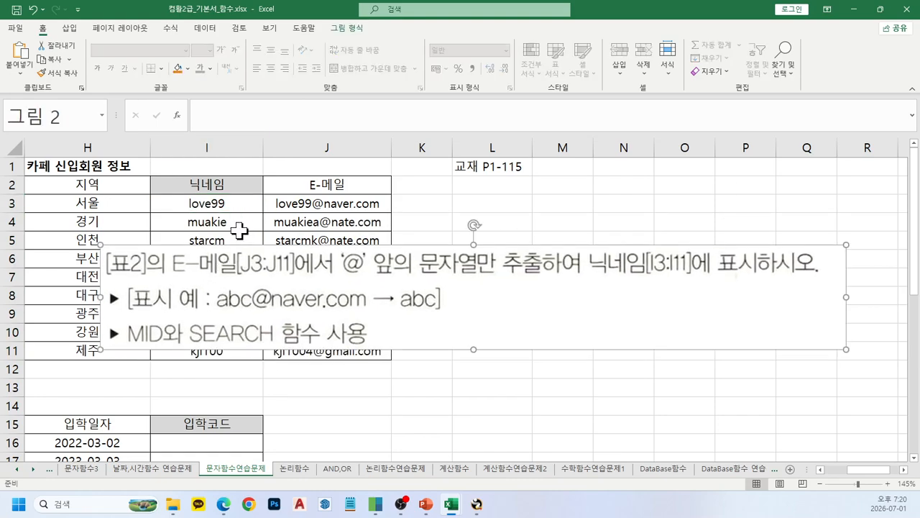
left_click(240, 206)
key("ctrl+2")
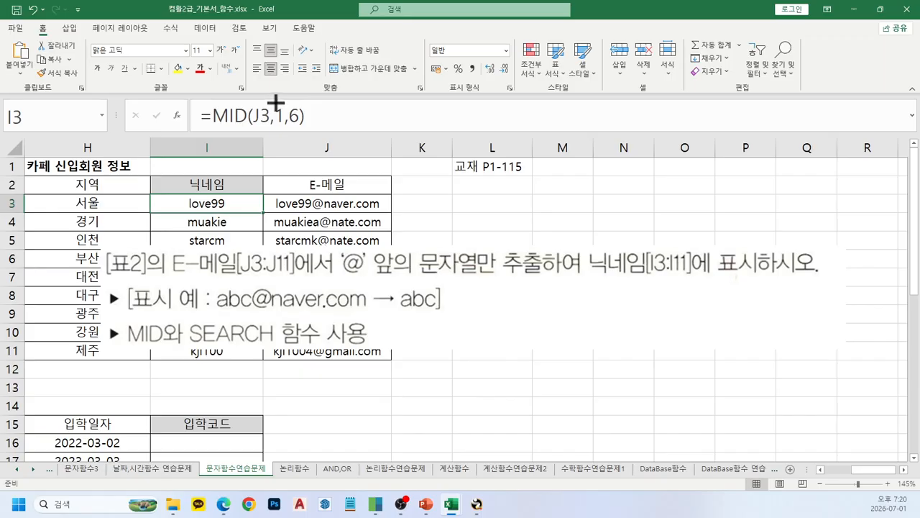
left_click_drag(286, 103, 310, 131)
left_click_drag(280, 195, 318, 196)
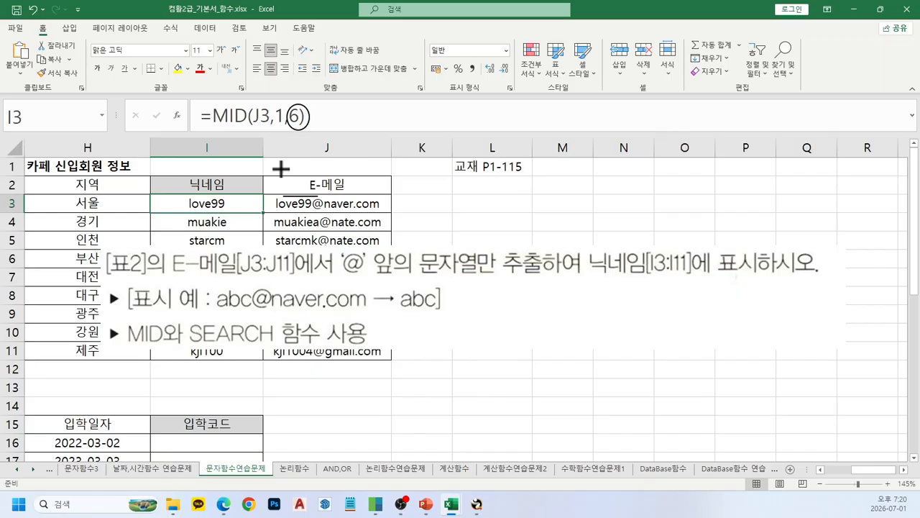
left_click_drag(188, 343, 262, 346)
mouse_move(464, 206)
left_mouse_down()
mouse_move(474, 206)
mouse_move(469, 233)
left_mouse_up()
left_click(469, 243)
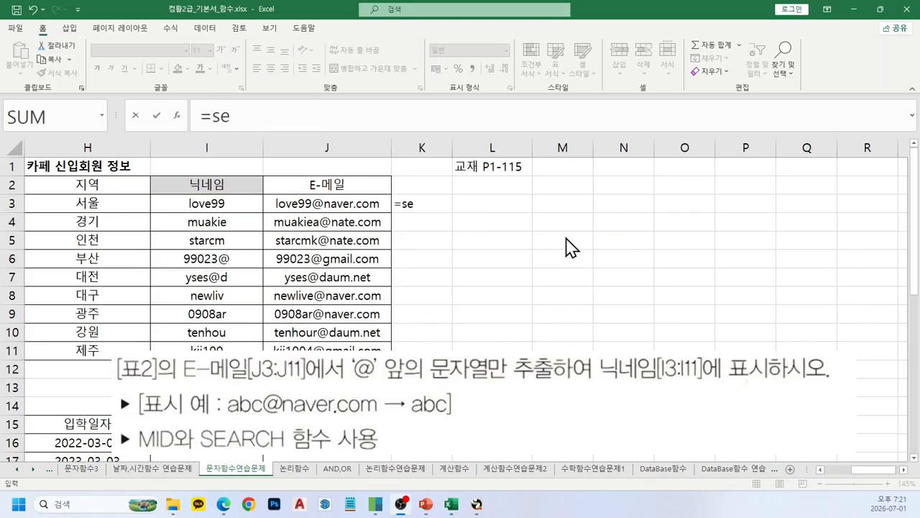
Enter =SEARCH("@",J3) in helper cell K3 to find the position of @ in the e-mail
left_click_drag(420, 201, 338, 188)
key("BackSpace")
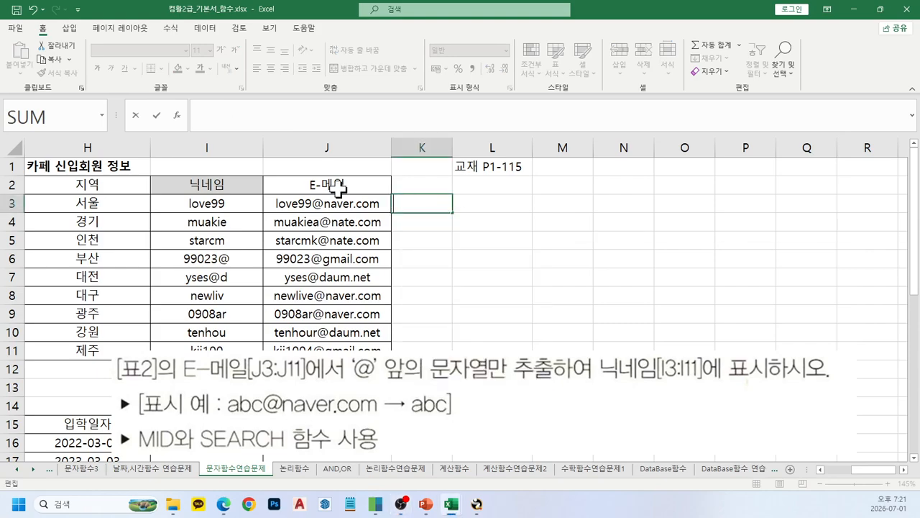
type("=SEARCH(")
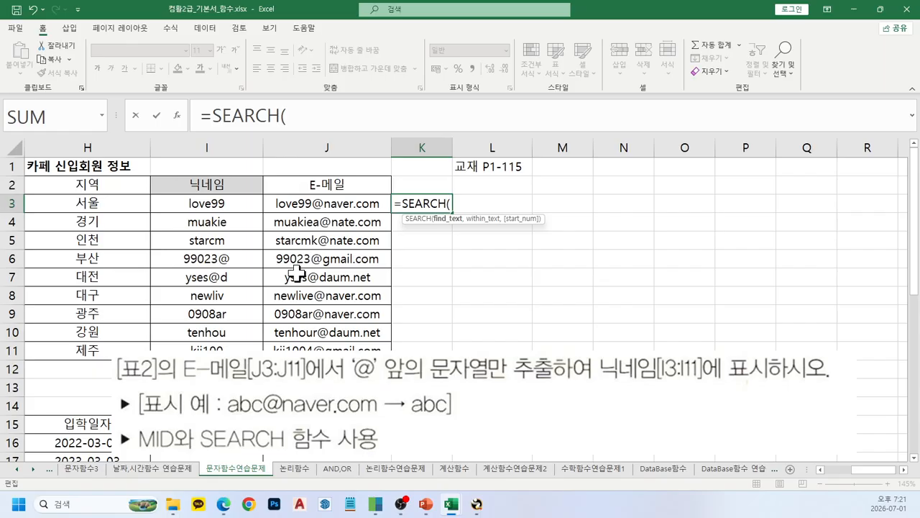
type("\"@\",")
left_click(362, 204)
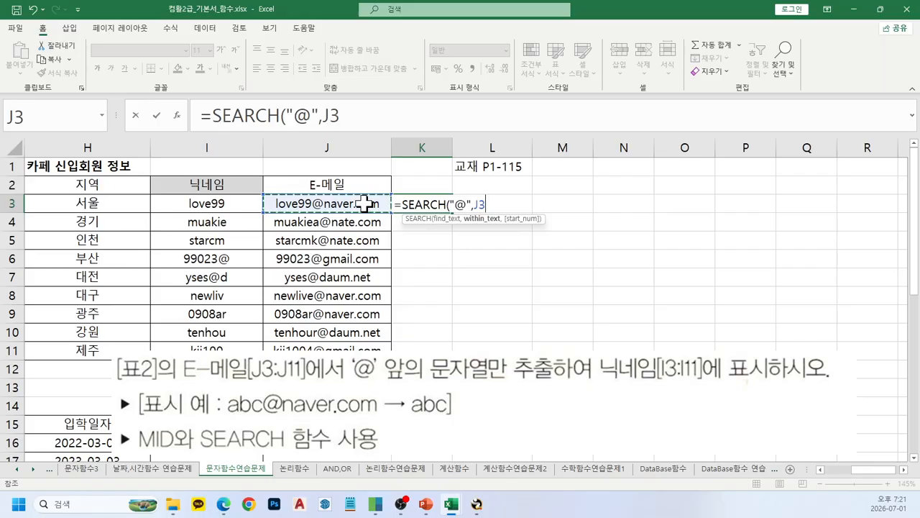
type(")")
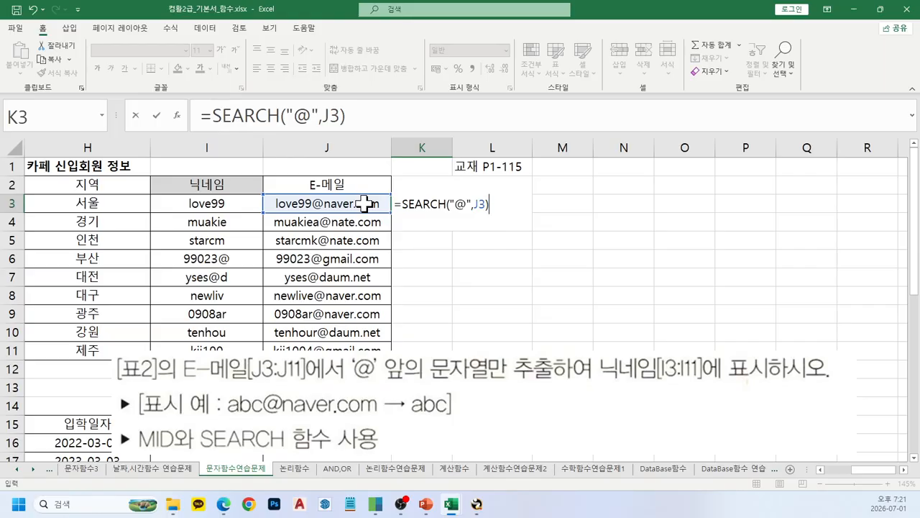
key("Return")
key("Up")
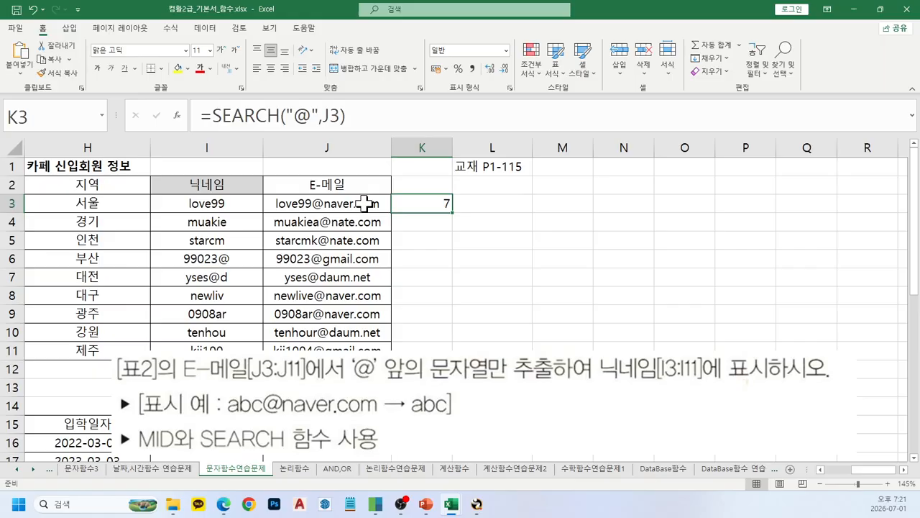
left_click(241, 203)
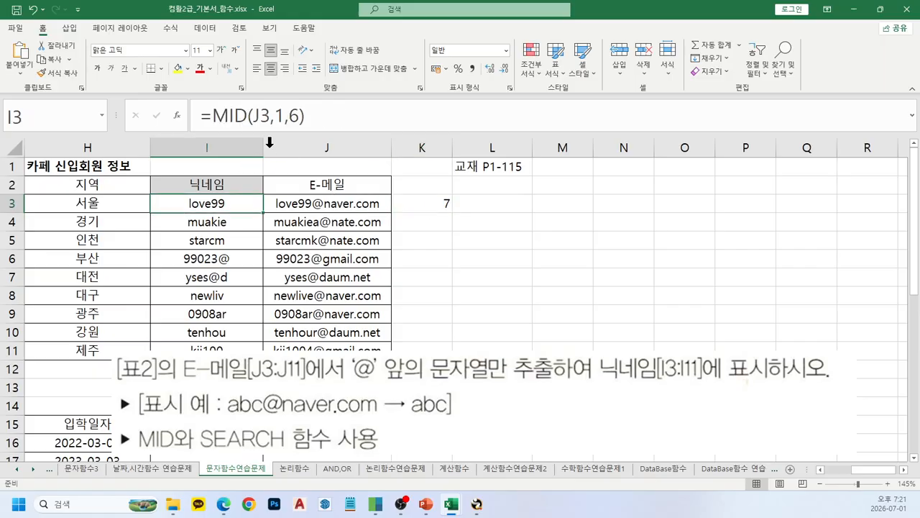
double_click(295, 115)
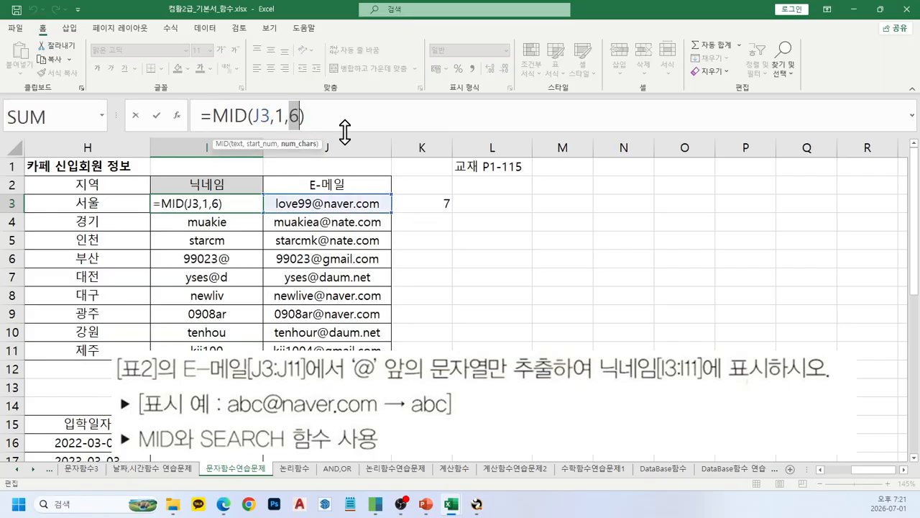
key("Escape")
Copy SEARCH("@",J3) from K3's formula and substitute it for the 6 in I3, giving =MID(J3,1,SEARCH("@",J3))
left_click(403, 201)
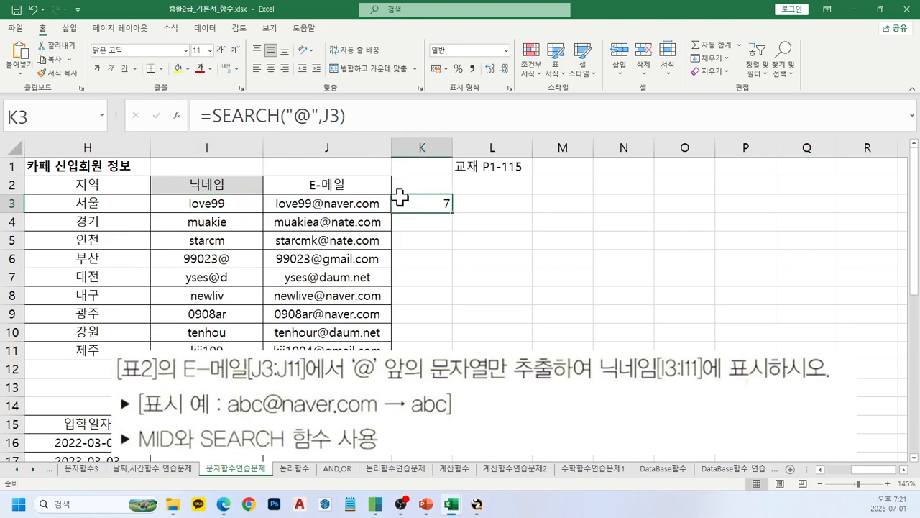
left_click(214, 115)
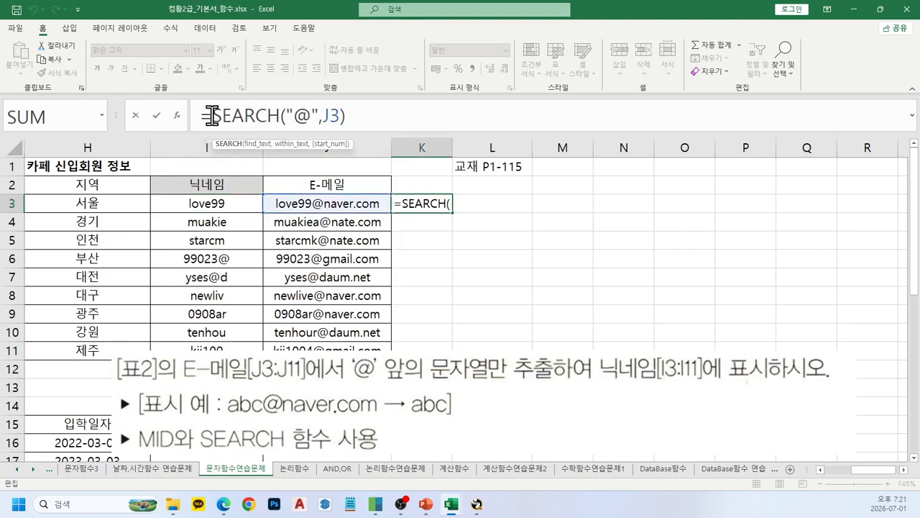
left_click_drag(213, 115, 490, 114)
key("ctrl+c")
key("ctrl+Return")
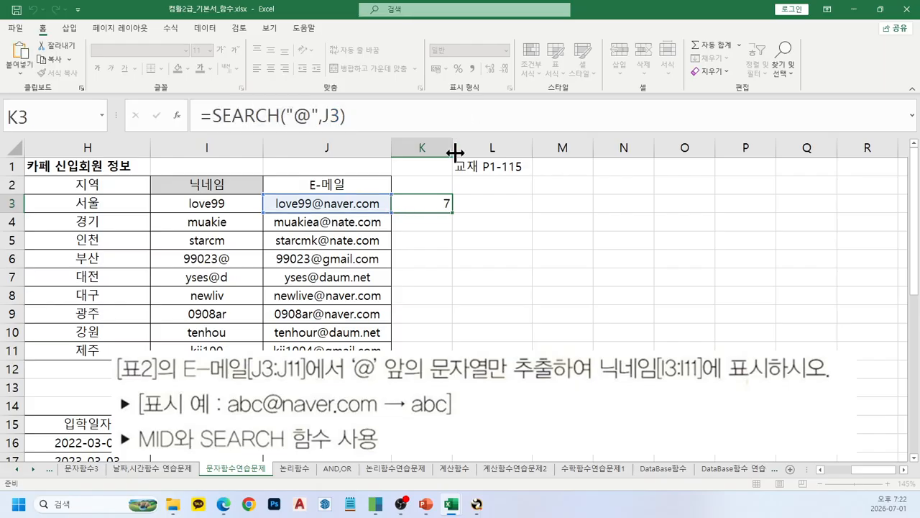
left_click(244, 201)
left_click(300, 115)
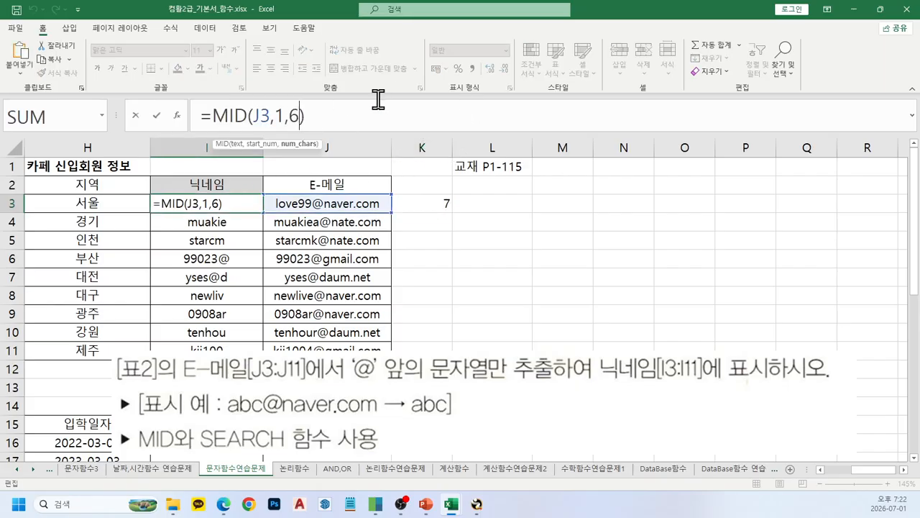
key("BackSpace")
key("ctrl+v")
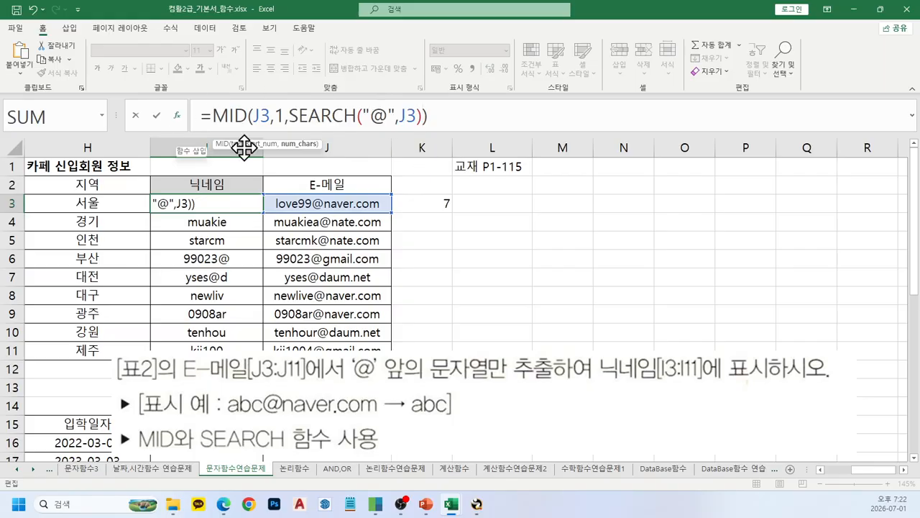
key("Return")
key("Up")
Move the instruction picture below the 닉네임 cells and fill I3's MID and SEARCH formula down through I11
scroll(232, 280, "down", 1)
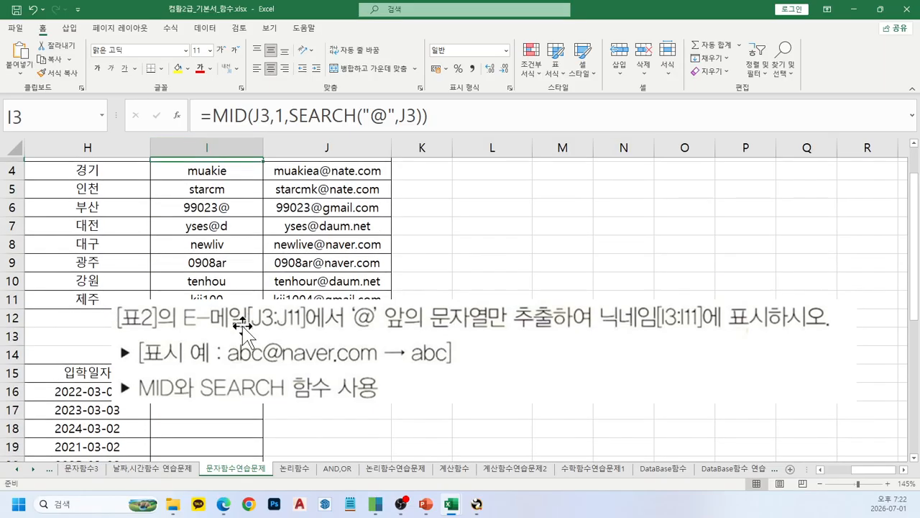
left_click_drag(246, 329, 247, 389)
scroll(252, 266, "up", 1)
left_click(255, 207)
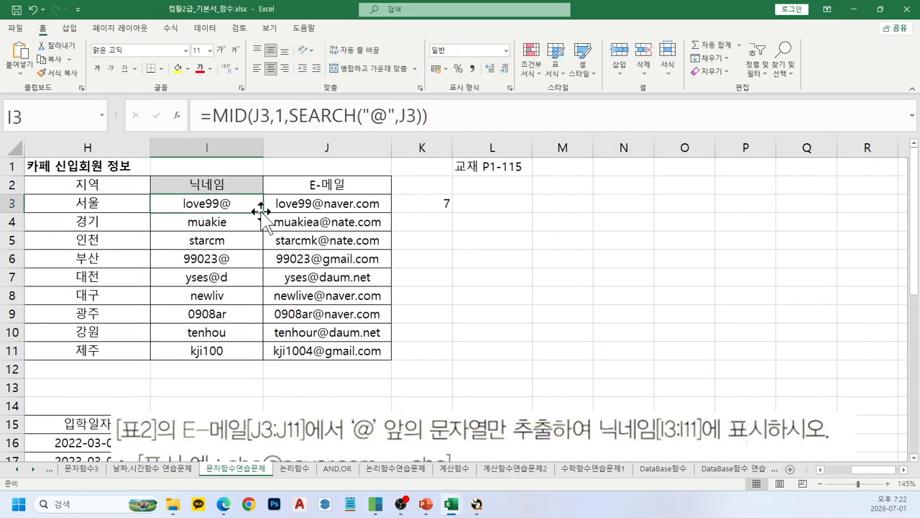
left_click_drag(263, 212, 250, 360)
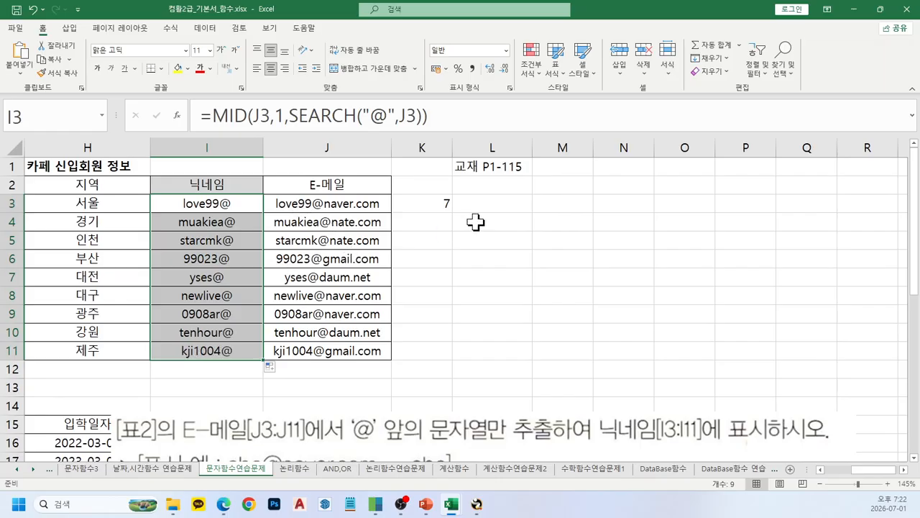
Subtract 1 in K3's helper formula, making it =SEARCH("@",J3)-1
left_click(440, 206)
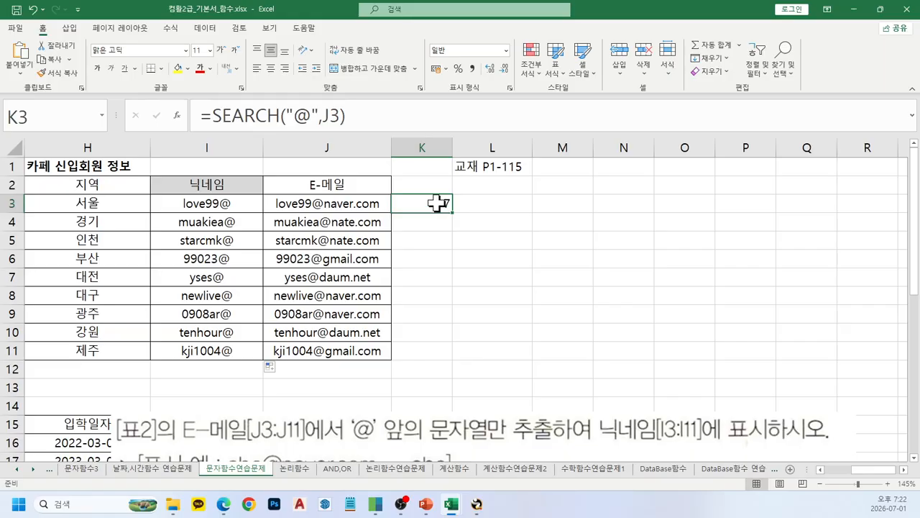
left_click(433, 107)
type("-1")
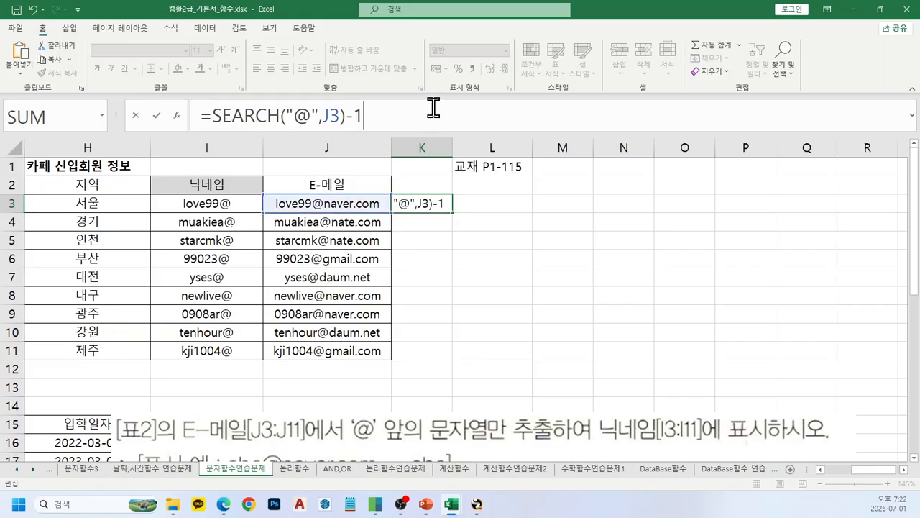
key("Return")
key("Up")
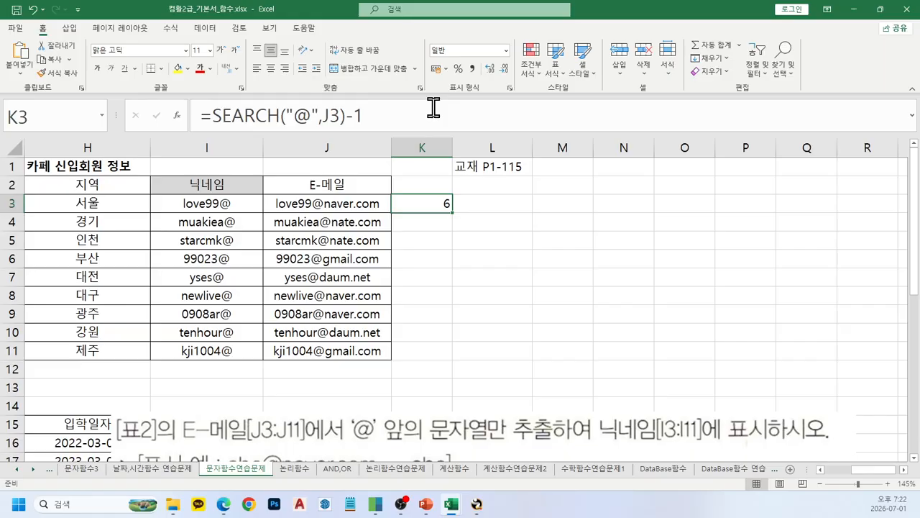
Change I3's formula to =MID(J3,1,SEARCH("@",J3)-1) and fill it down through I11
left_click(222, 209)
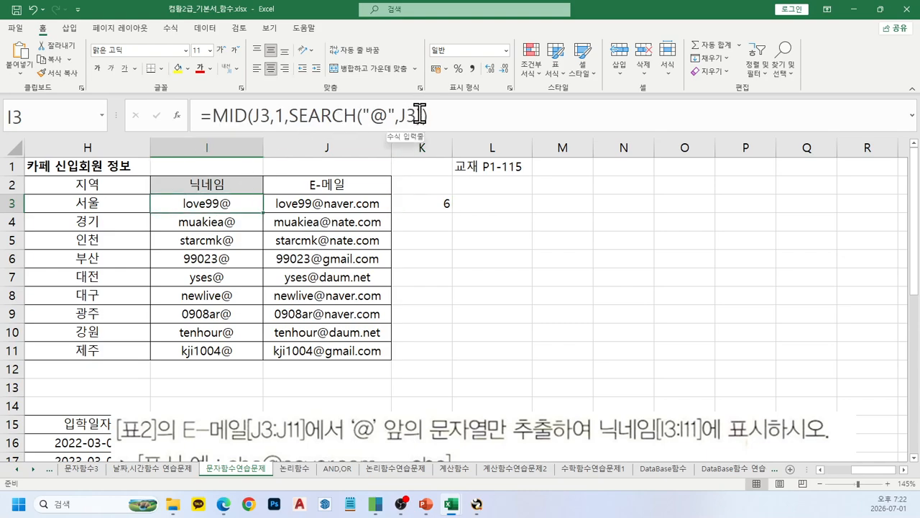
left_click(421, 117)
type("-1")
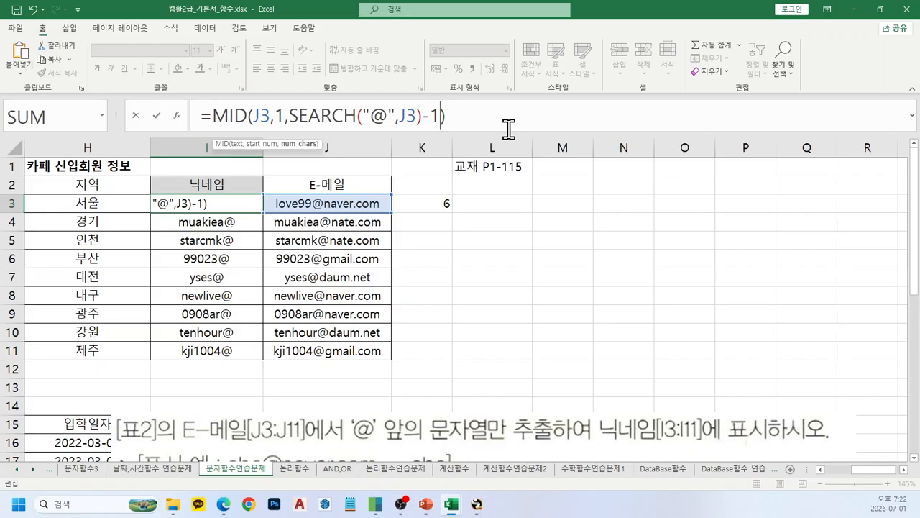
key("Return")
key("Up")
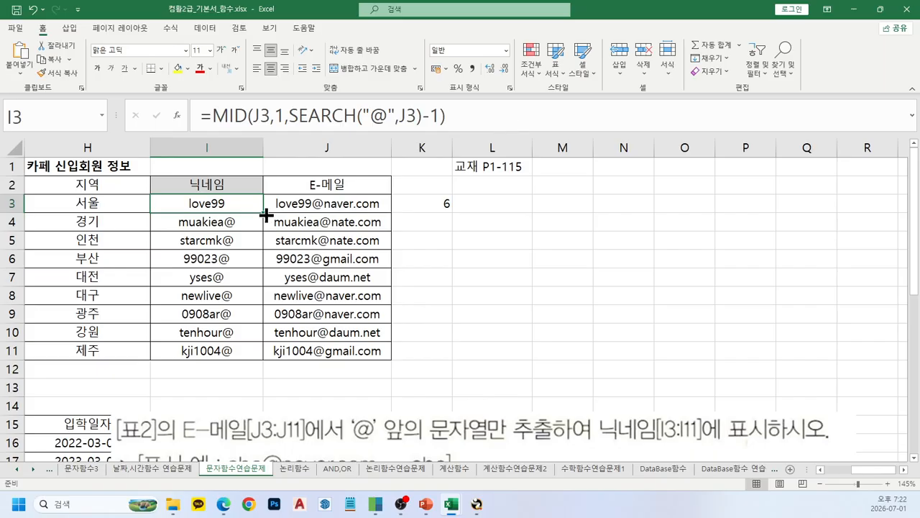
left_click_drag(265, 213, 258, 355)
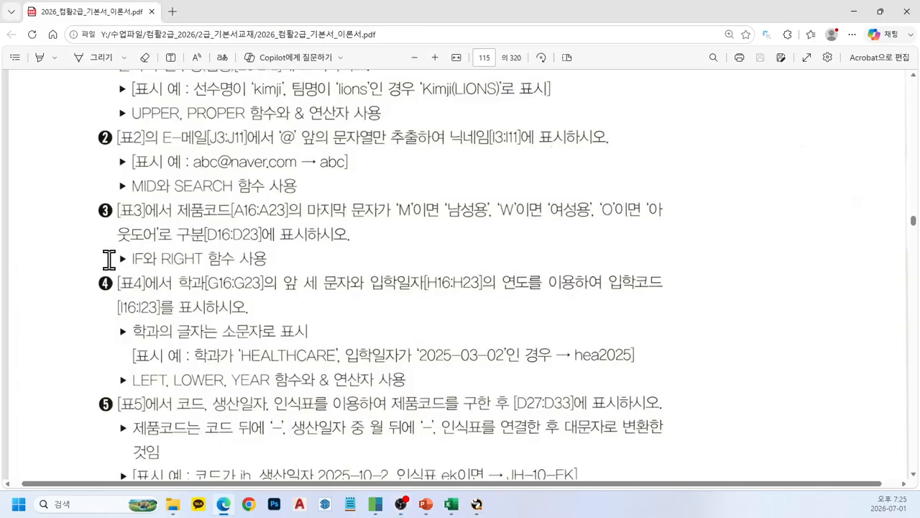
Read exercises 3 to 5 on page 115 of the PDF textbook, noting the required cells and functions
left_click_drag(108, 259, 164, 258)
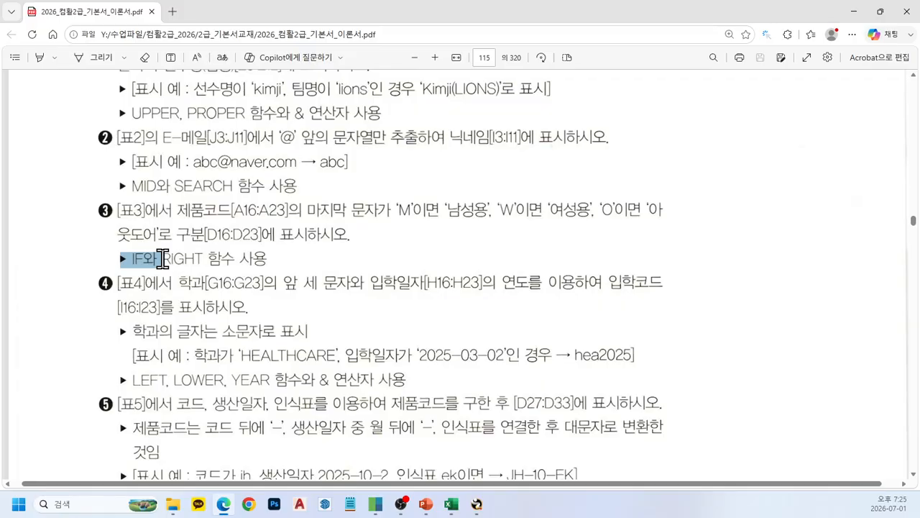
left_click_drag(163, 259, 164, 260)
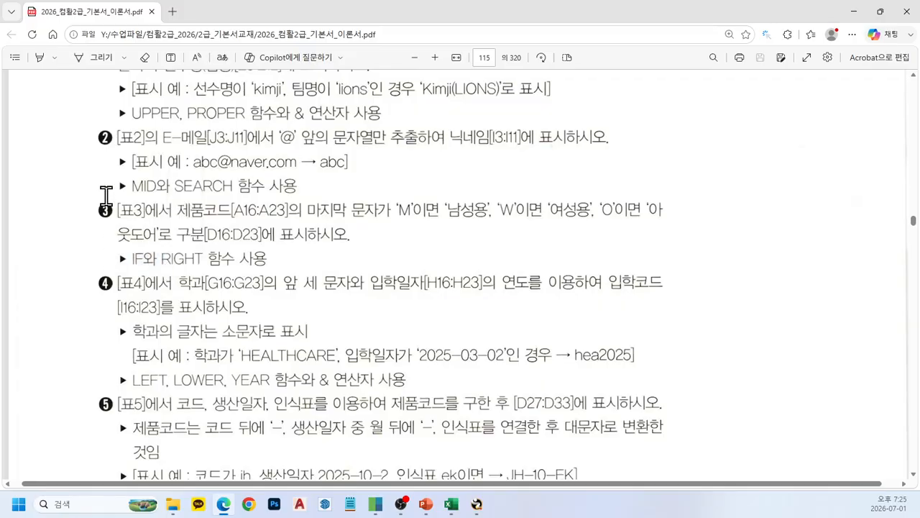
left_click_drag(107, 206, 264, 263)
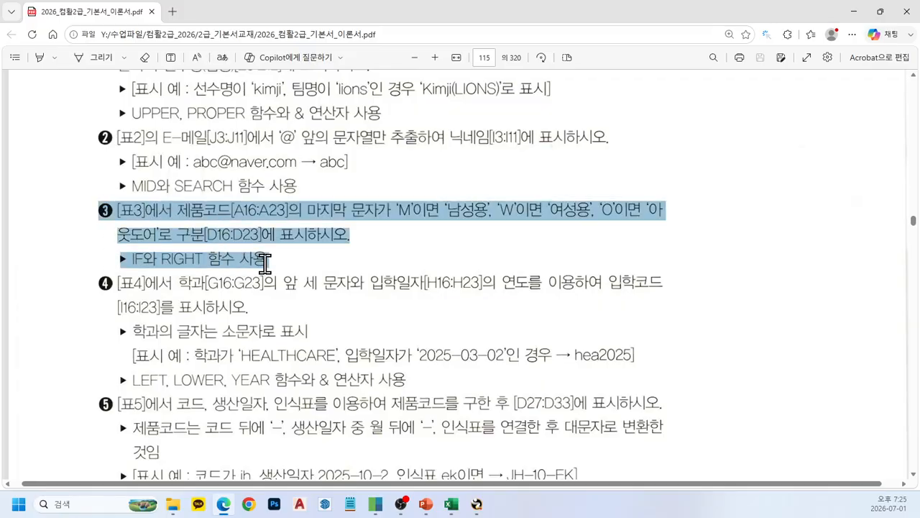
left_click(150, 296)
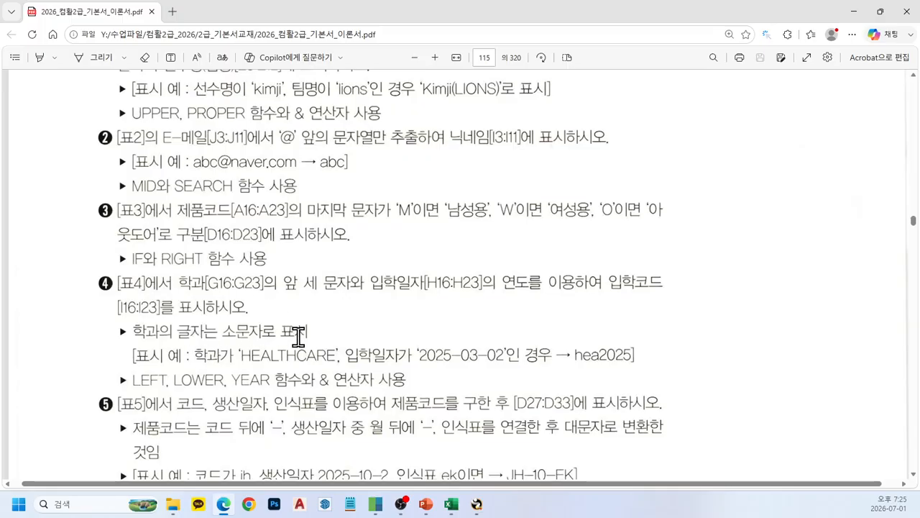
scroll(248, 343, "down", 2)
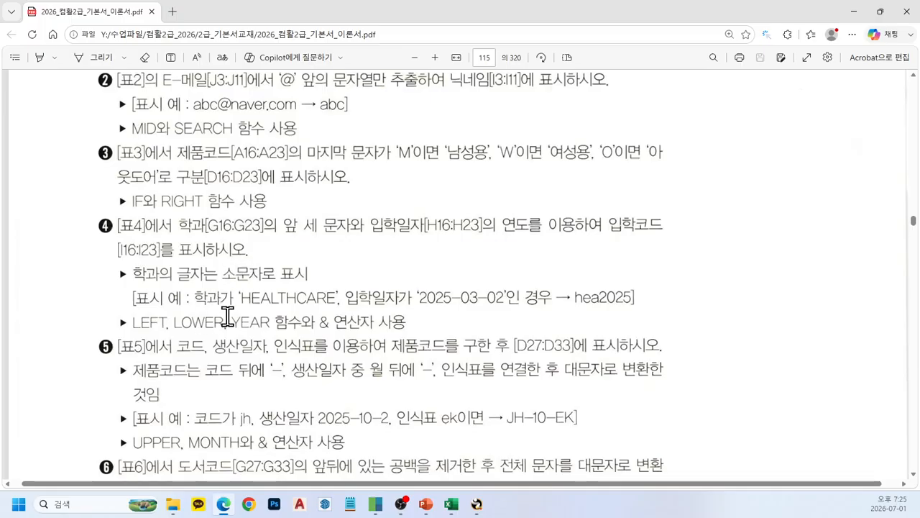
scroll(228, 318, "down", 2)
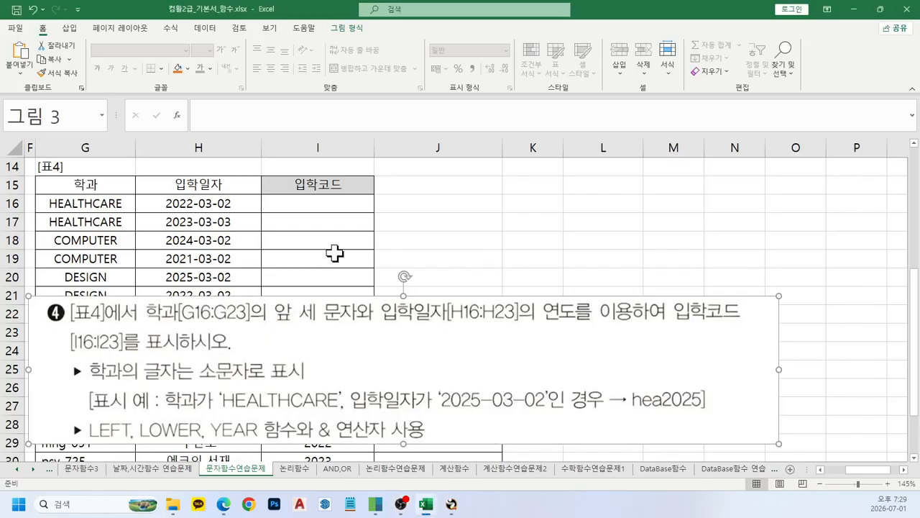
left_click(306, 214)
left_click(300, 201)
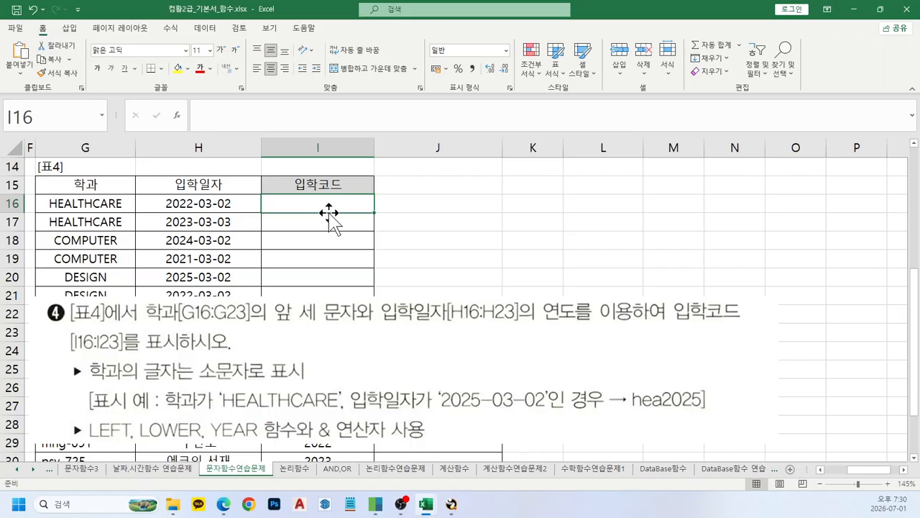
type("Hea")
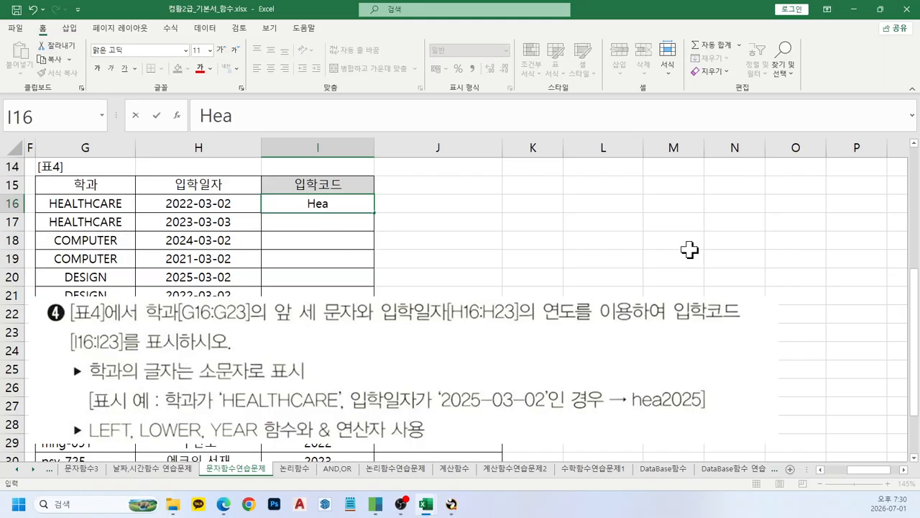
type("2022")
key("Return")
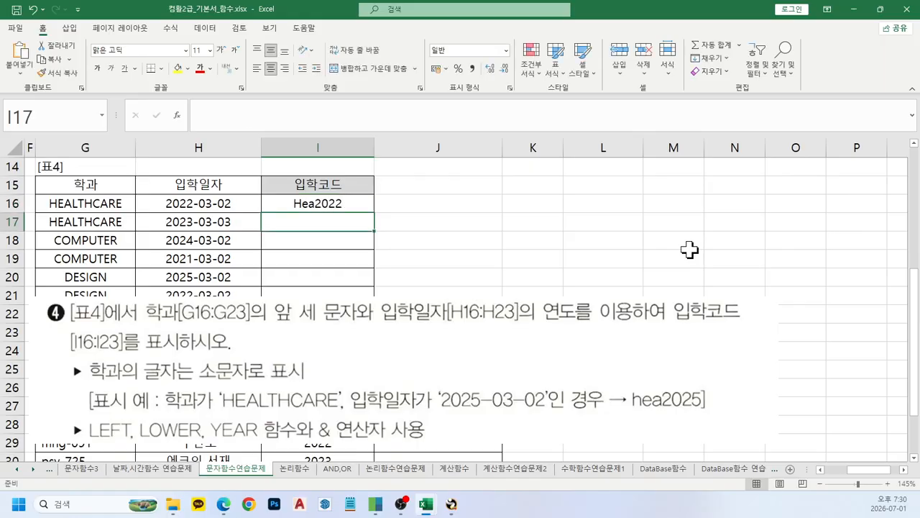
key("Up")
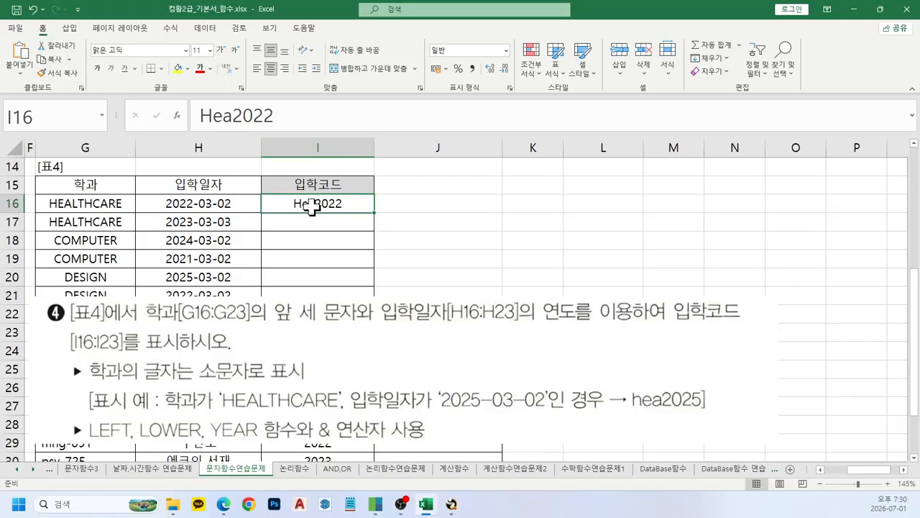
key("Delete")
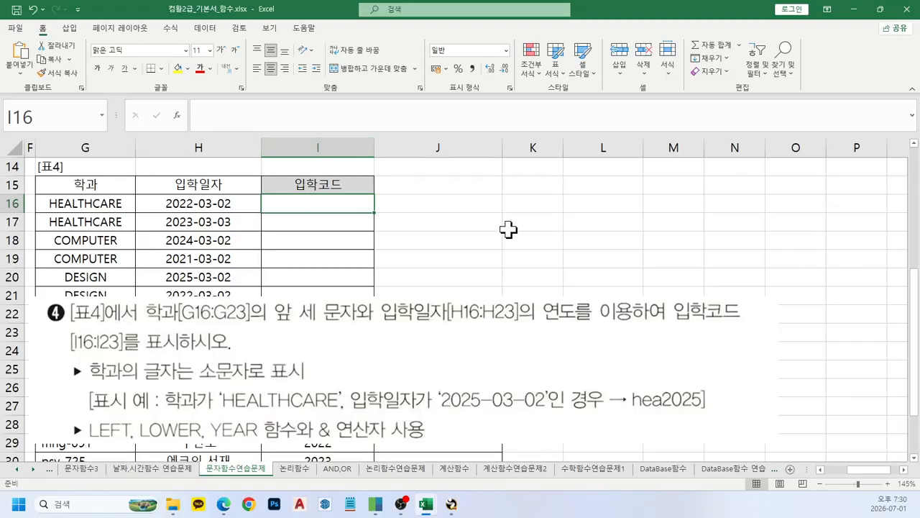
Enter =LEFT(G16,3) in I16 to extract the first three characters of the 학과
type("=lef")
key("Tab")
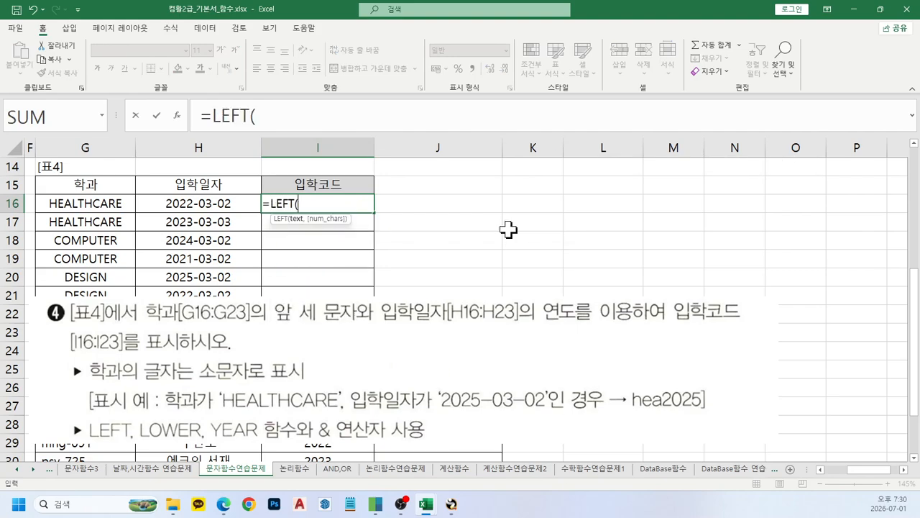
key("Left")
key("Left")
type(",3")
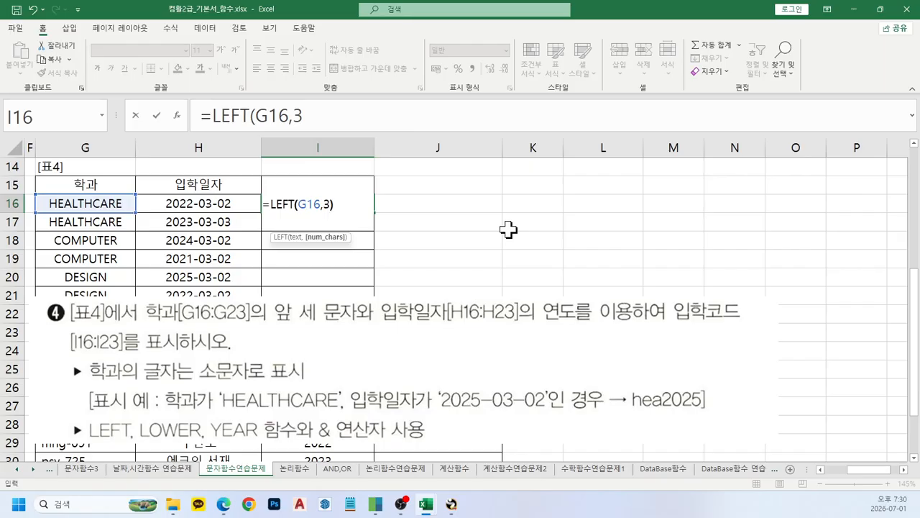
key("Return")
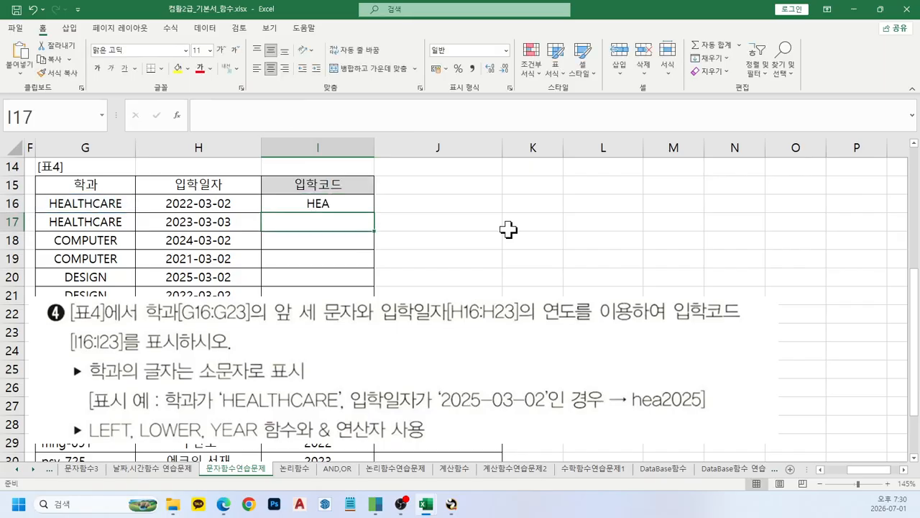
Wrap I16's formula in LOWER, making it =LOWER(LEFT(G16,3))
key("Up")
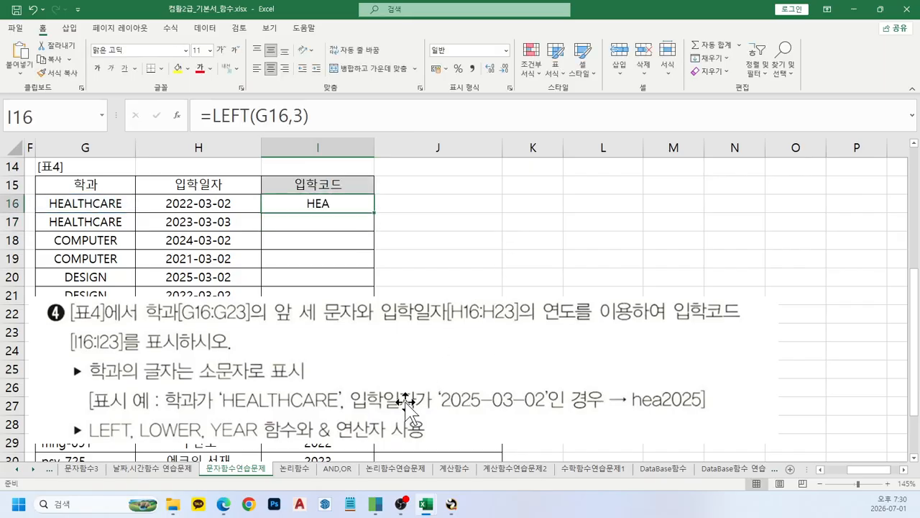
left_click(210, 115)
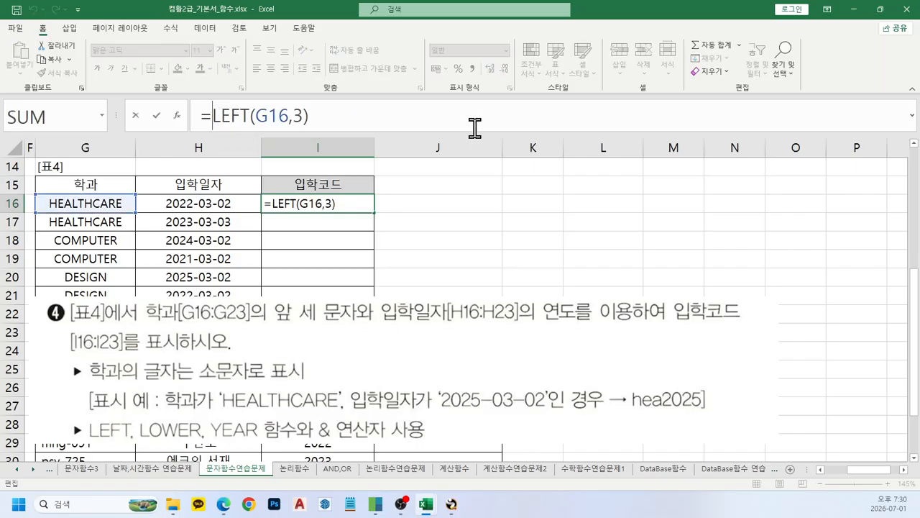
type("low")
key("Tab")
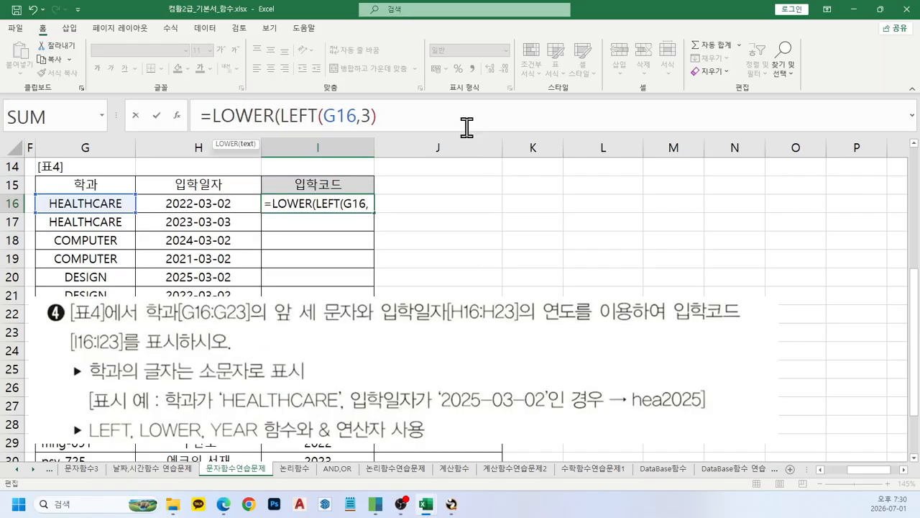
key("End")
type(")")
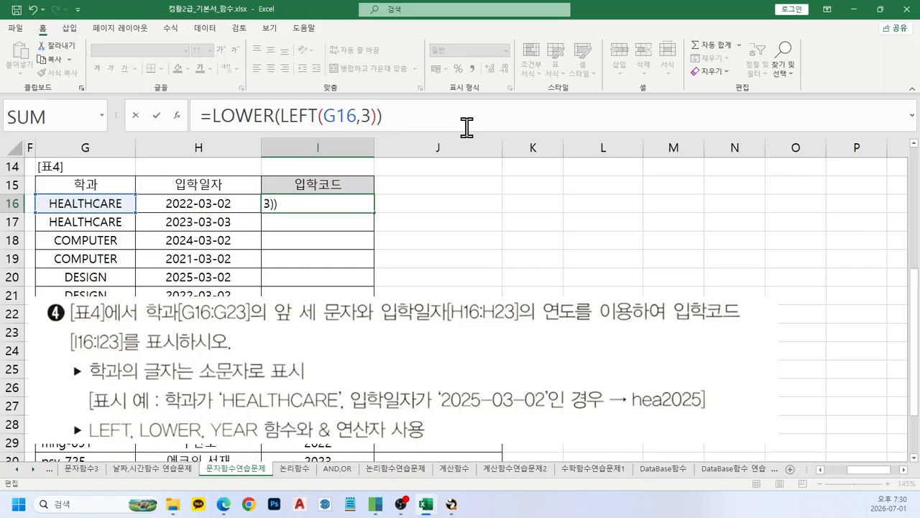
key("Return")
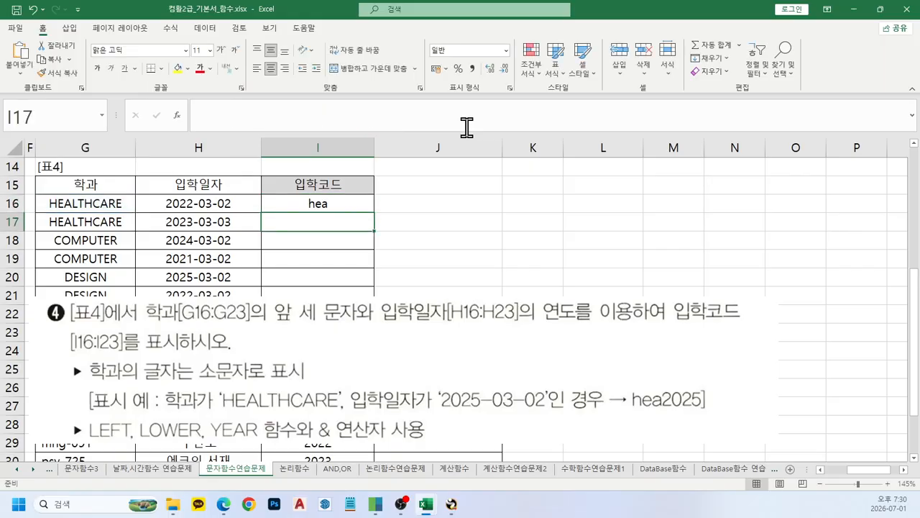
key("Up")
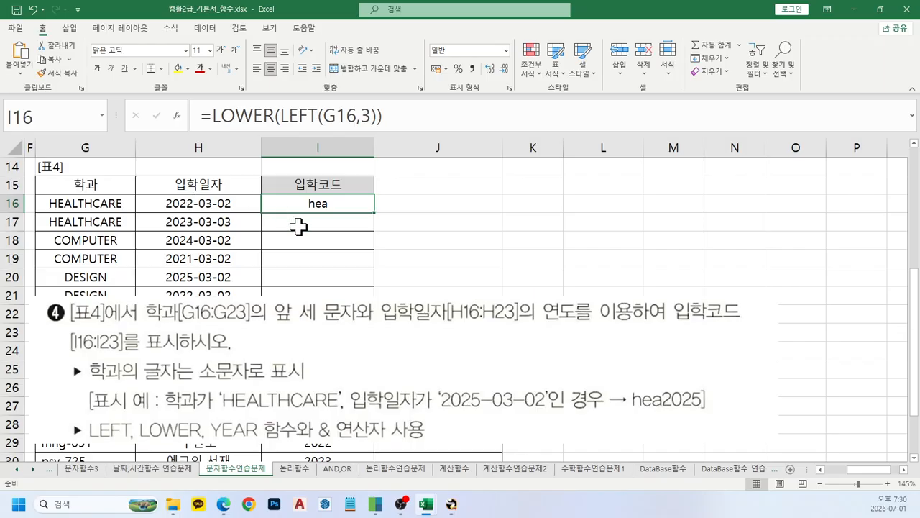
Enter the helper formula =YEAR(H16) in J16 to extract the year of the 입학일자
left_click(394, 209)
type("=")
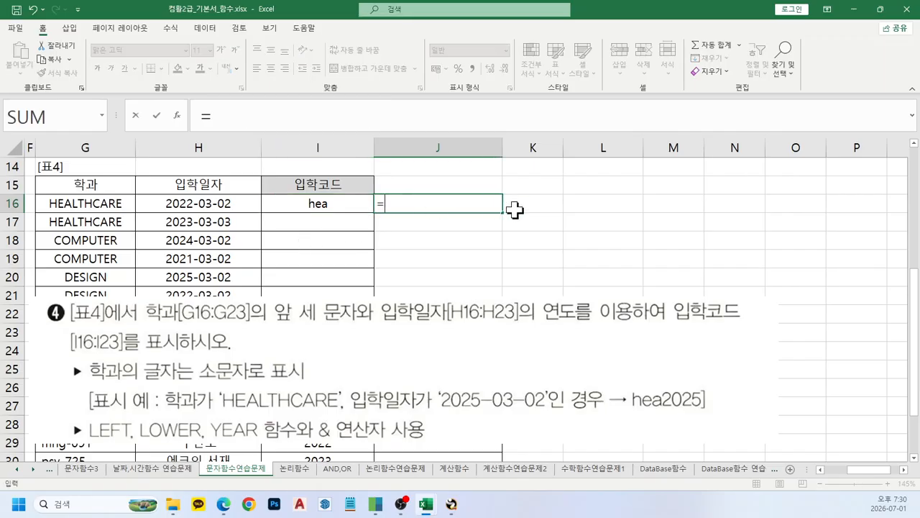
type("ye")
key("Tab")
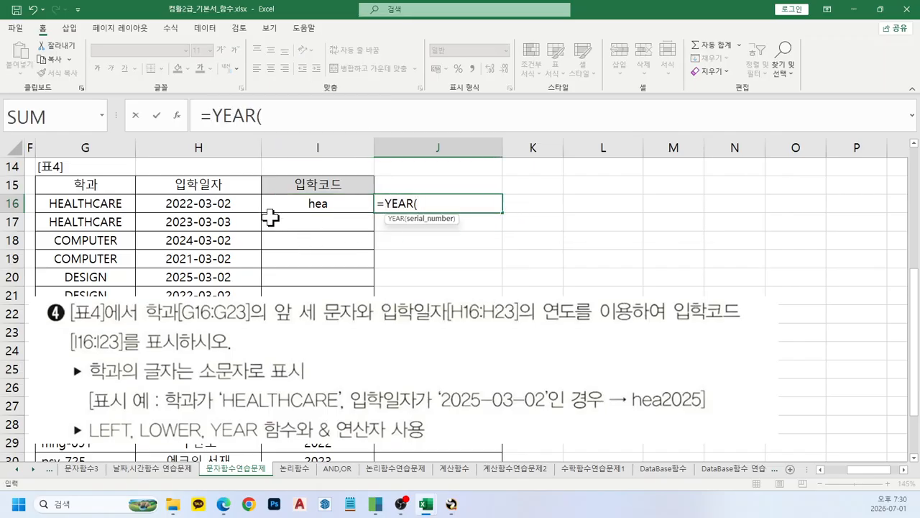
left_click(222, 202)
type(")")
key("Return")
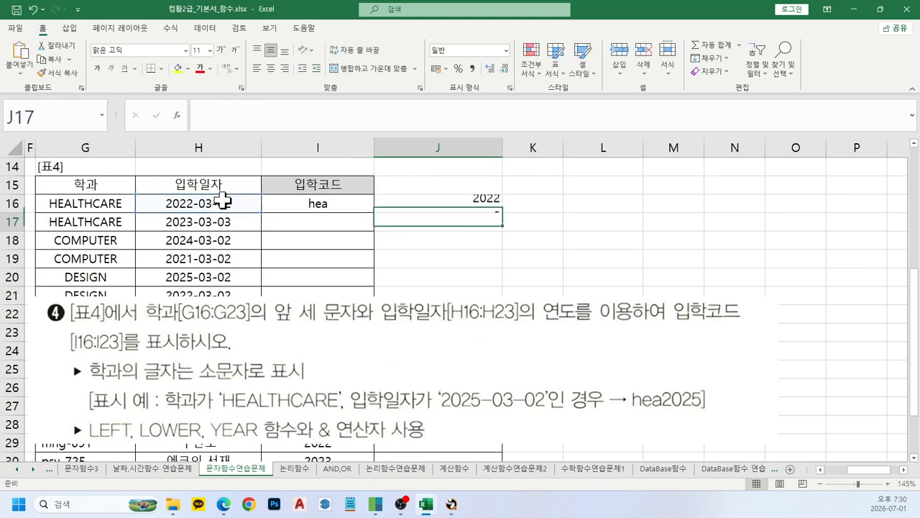
Copy YEAR(H16) from J16's formula and append it to I16 with &, giving =LOWER(LEFT(G16,3))&YEAR(H16)
key("Up")
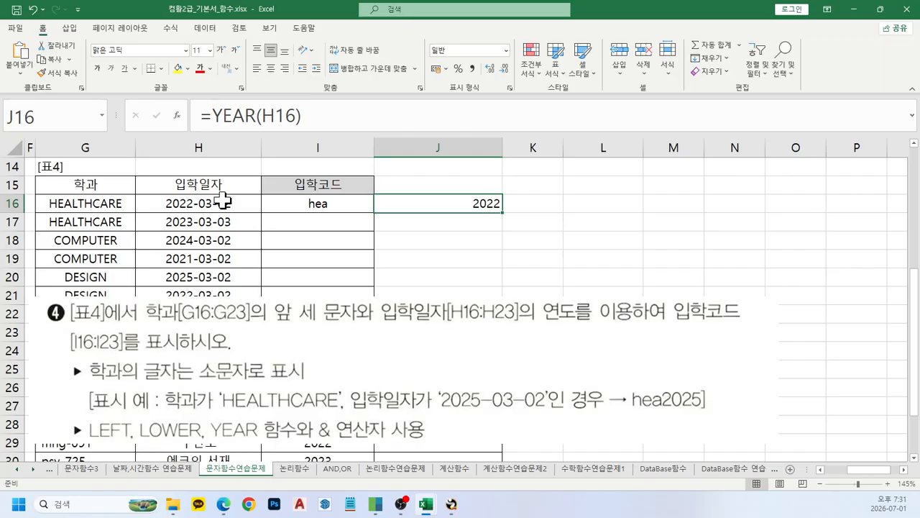
left_click_drag(214, 117, 328, 129)
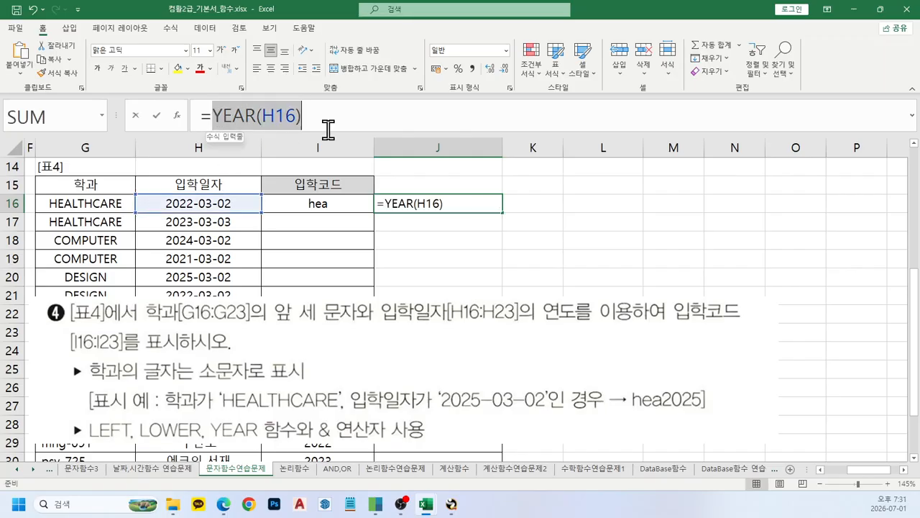
key("Escape")
left_click(339, 203)
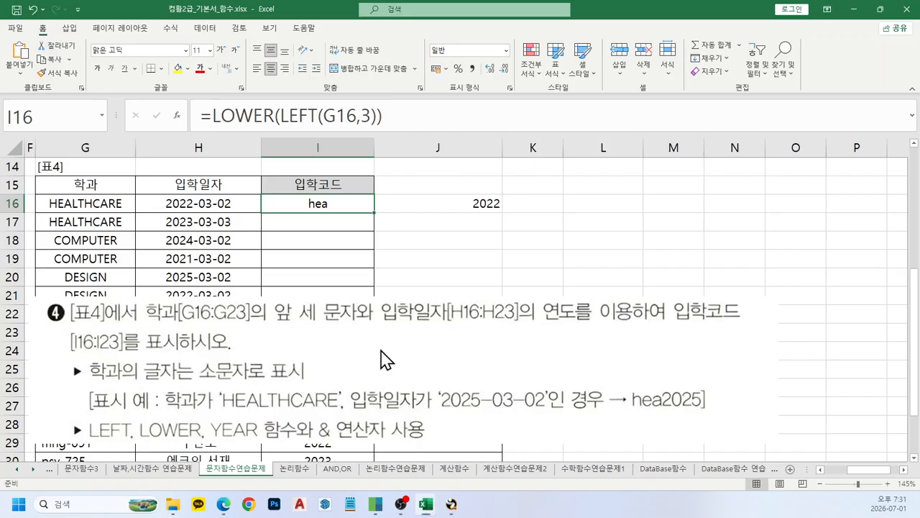
mouse_move(323, 424)
left_mouse_down()
mouse_move(341, 440)
mouse_move(388, 446)
left_mouse_up()
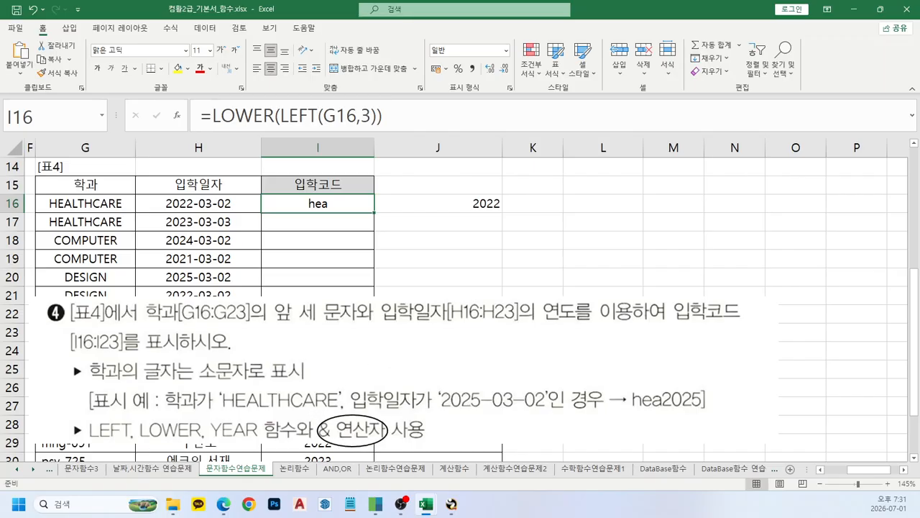
left_click(409, 124)
type("&YEAR(H16)")
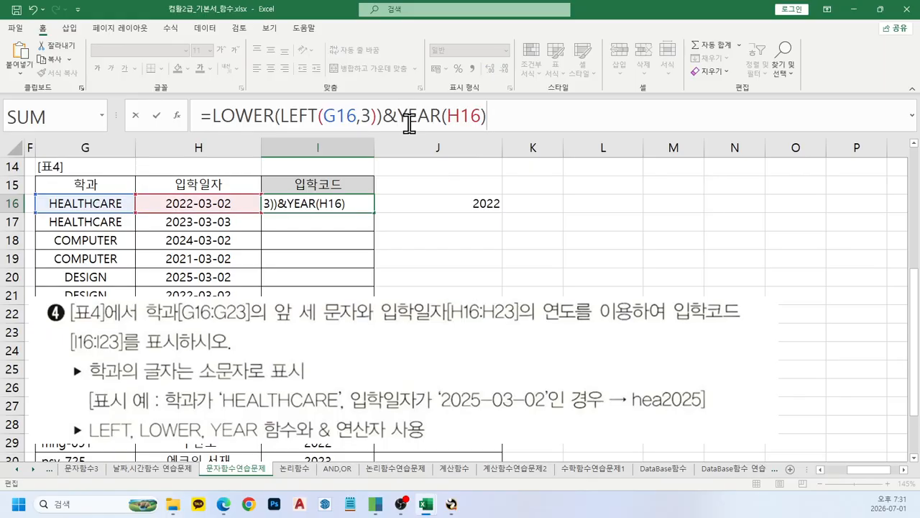
key("Return")
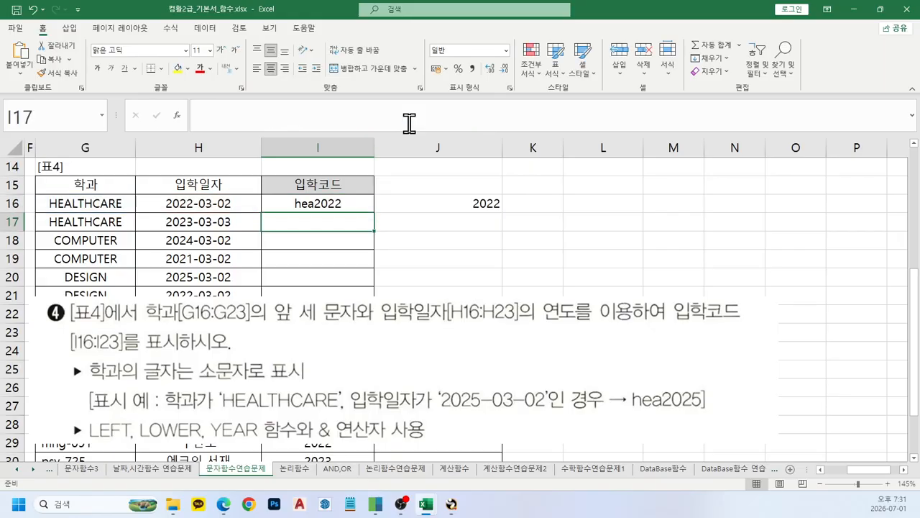
Move the instruction picture below the 입학코드 cells and fill I16's formula down through I23
left_click(355, 205)
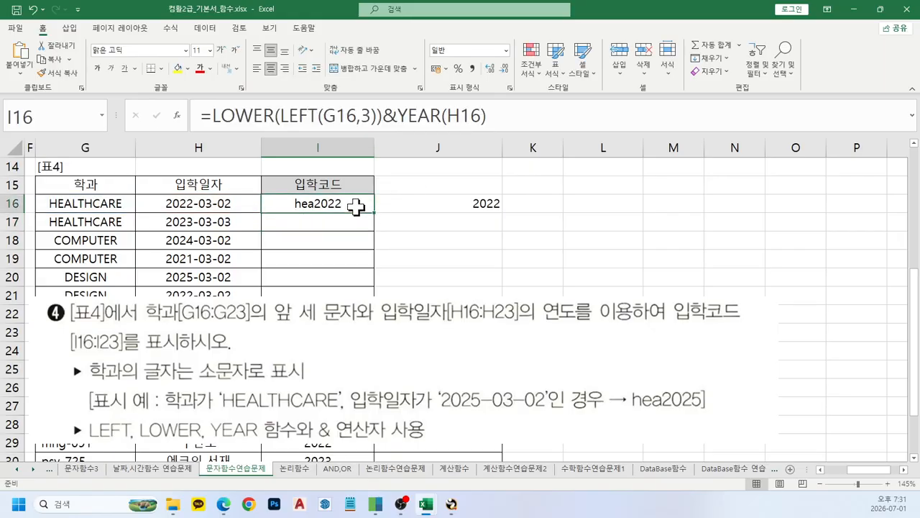
scroll(316, 299, "down", 2)
left_click(330, 289)
scroll(330, 289, "up", 2)
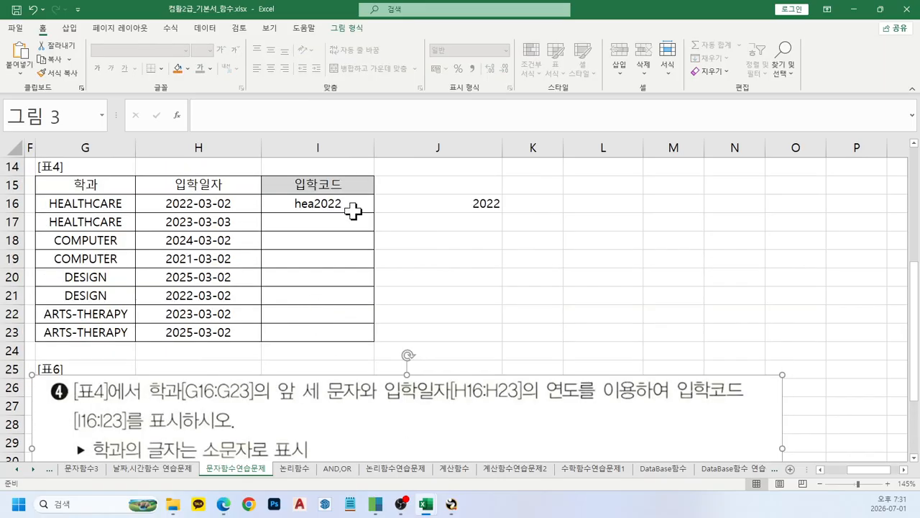
left_click(356, 209)
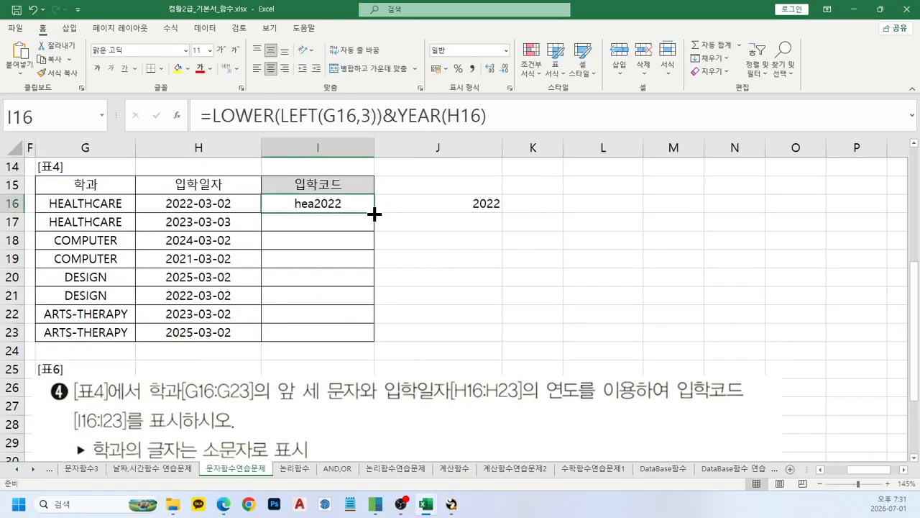
left_click_drag(374, 213, 362, 345)
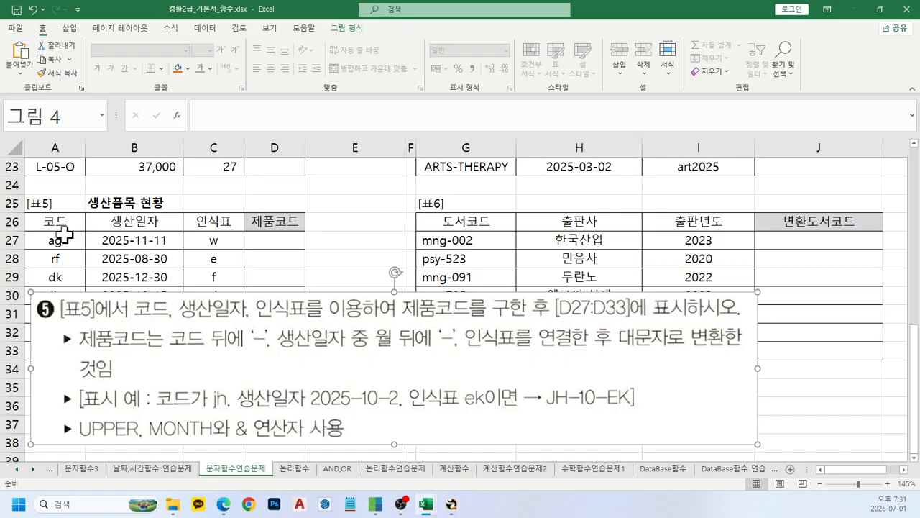
Check the 코드, 생산일자 and 인식표 columns of [표5] against the instructions of exercise 5
left_click_drag(62, 229, 57, 246)
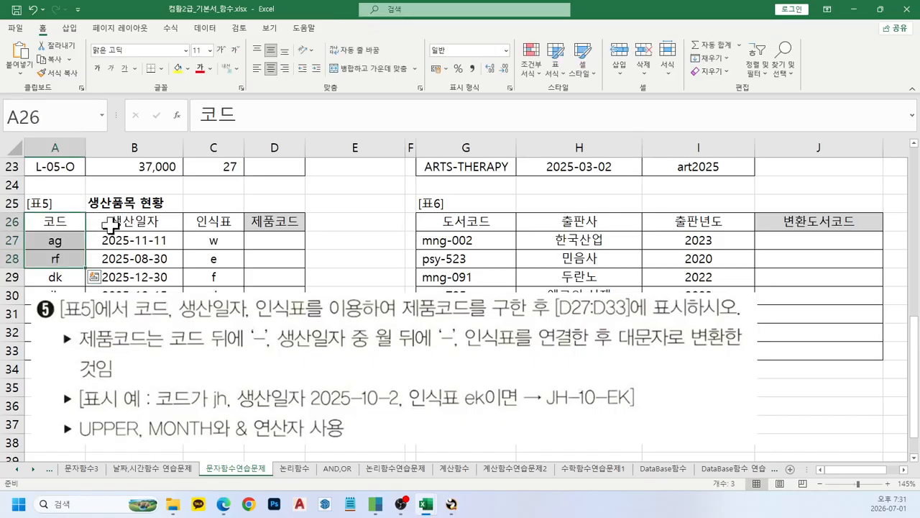
left_click_drag(135, 222, 134, 276)
left_click_drag(198, 222, 202, 273)
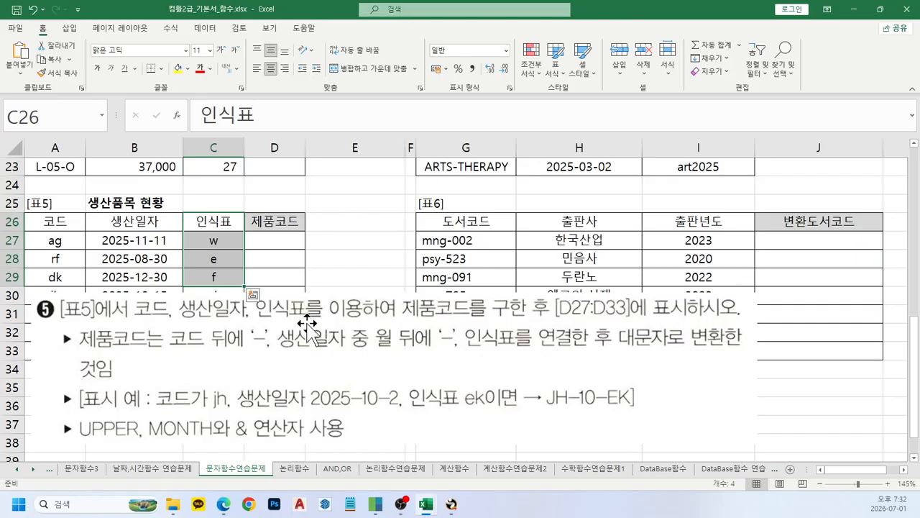
Trace how the code, month and 인식표 in exercise 5's example combine into JH-10-EK
left_click_drag(263, 240, 268, 263)
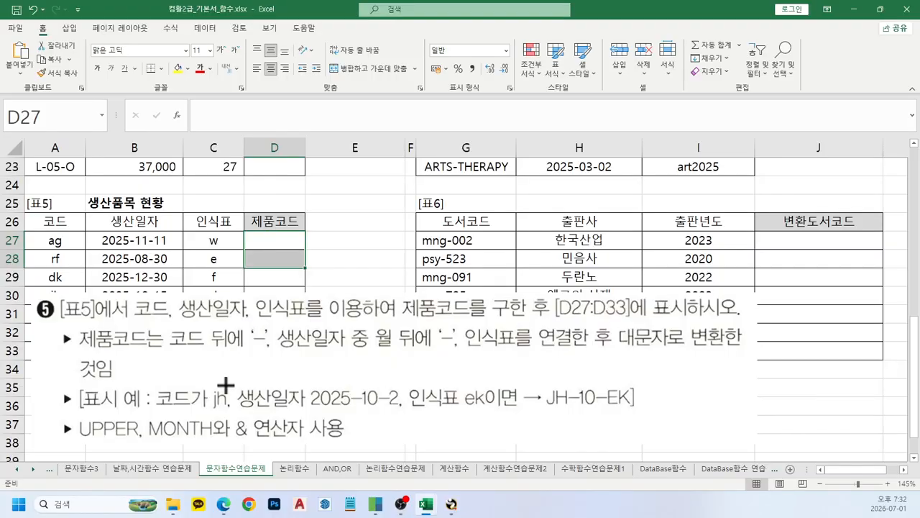
left_click_drag(338, 364, 518, 353)
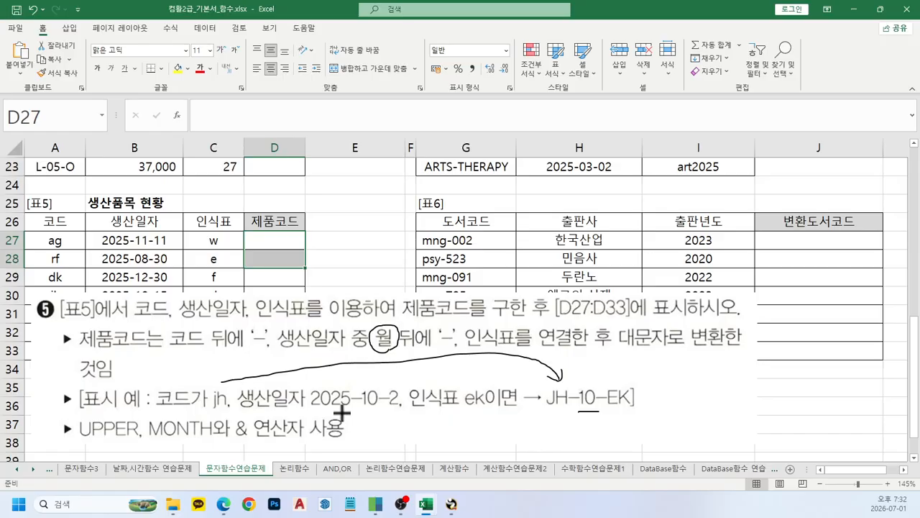
left_click_drag(394, 417, 563, 431)
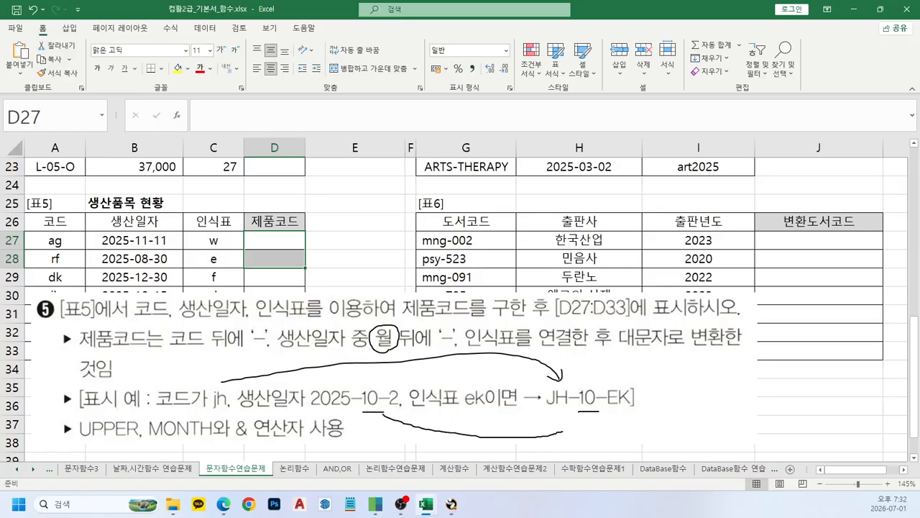
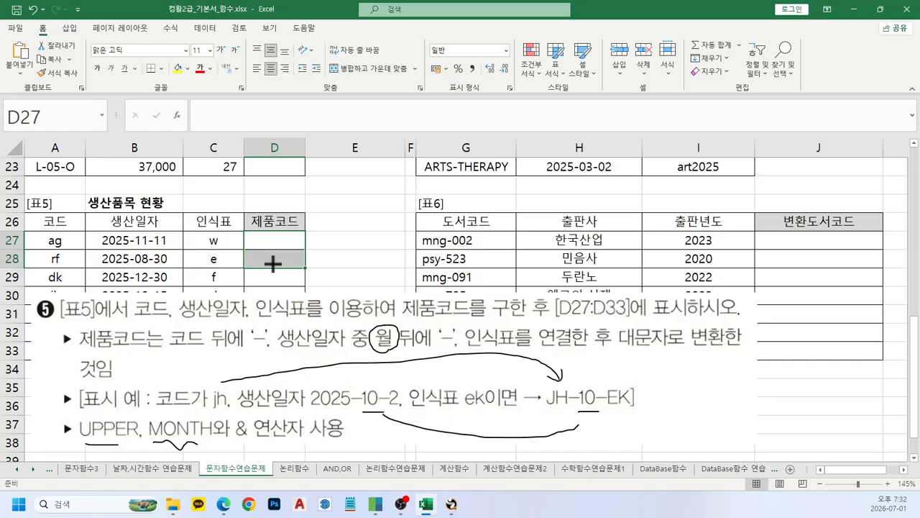
right_click(222, 250)
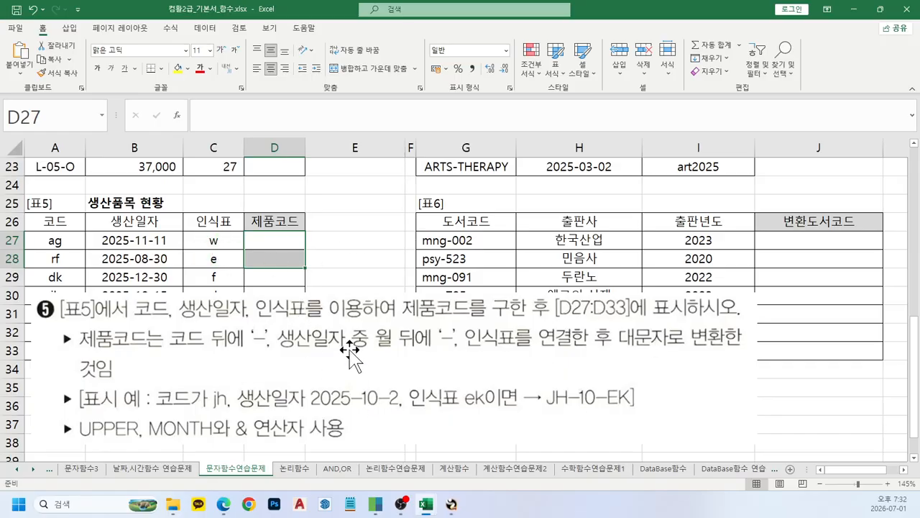
Move the exercise 5 instruction picture off [표5] into the area beside the table
left_click_drag(345, 345, 337, 411)
left_click(207, 240)
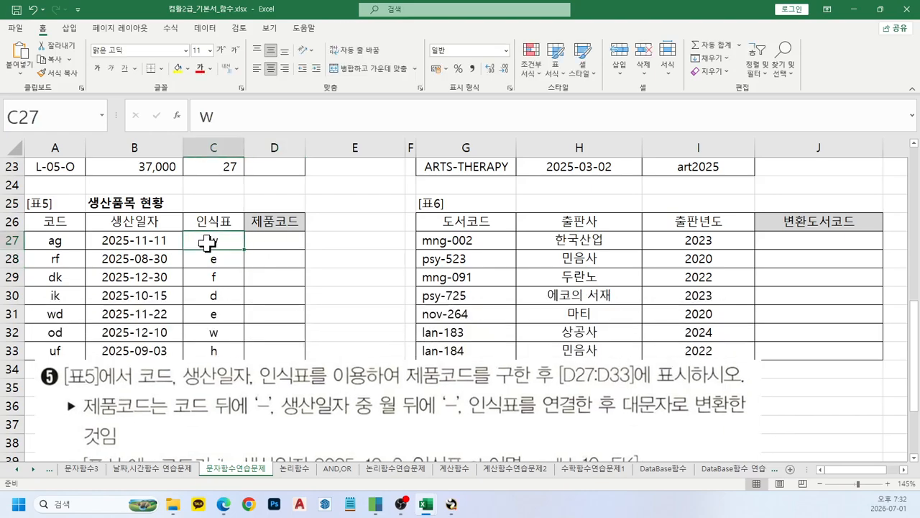
left_click_drag(185, 403, 477, 234)
Enter =UPPER(A27) in D27 to convert the 코드 to capital letters
left_click(267, 240)
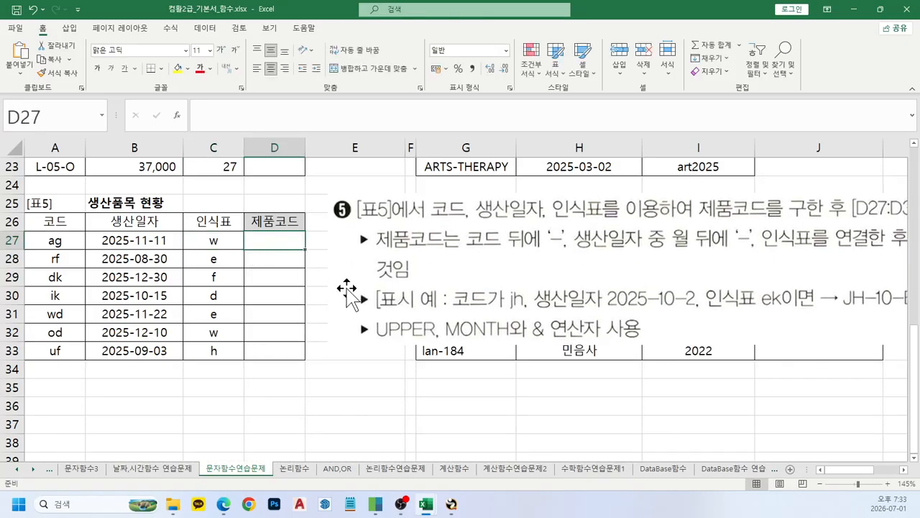
type("=")
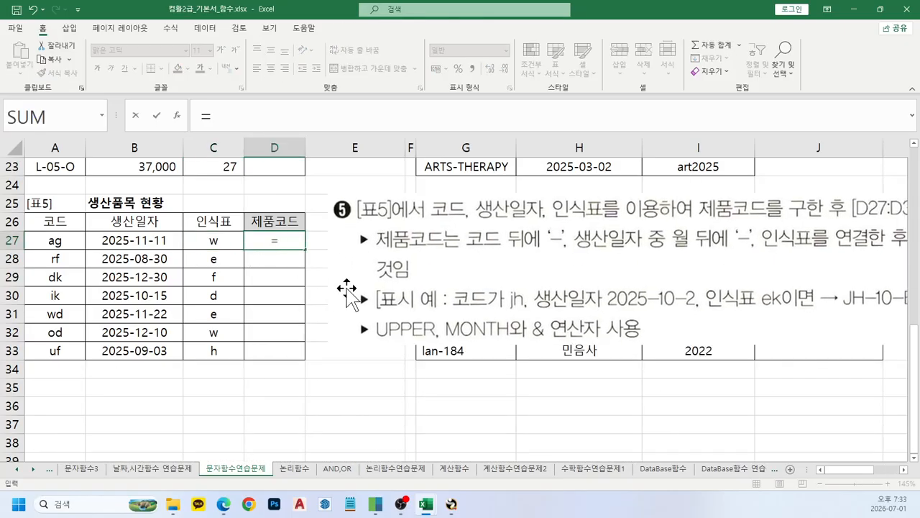
type("up")
key("Tab")
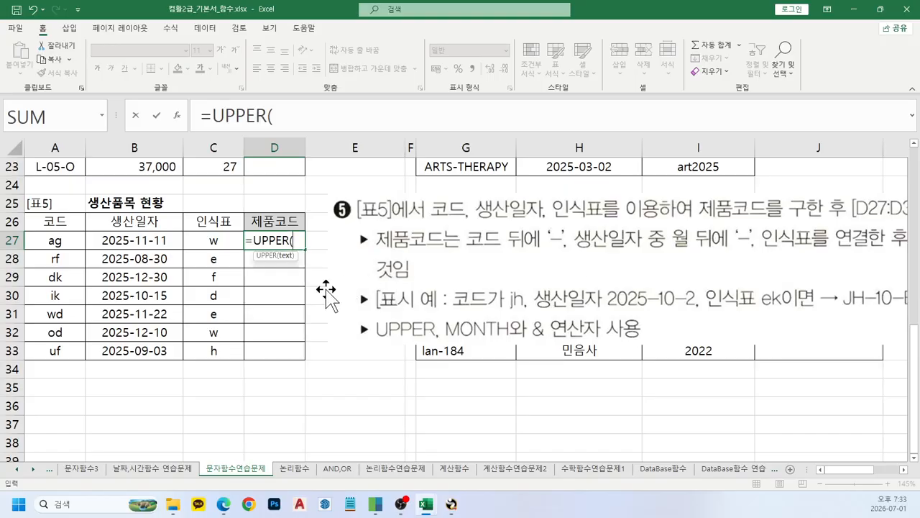
left_click(74, 237)
type(")")
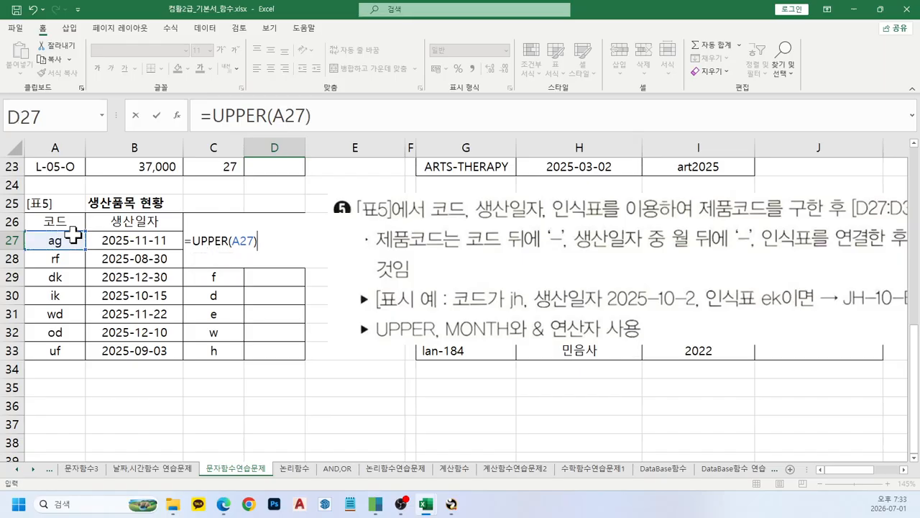
key("Return")
key("Up")
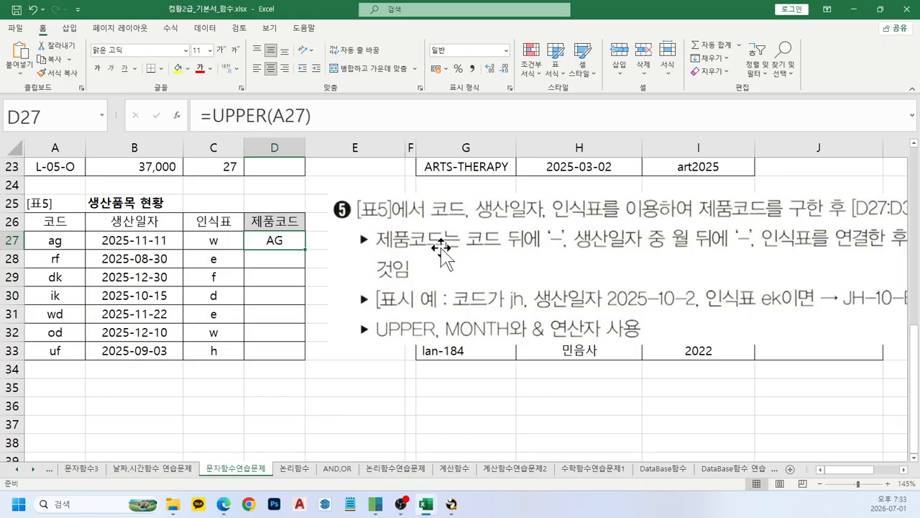
Shift the instruction picture farther from [표5] and append a hyphen to D27's formula, giving =UPPER(A27)&"-"
left_click_drag(440, 248, 497, 273)
left_click(259, 235)
left_click(348, 117)
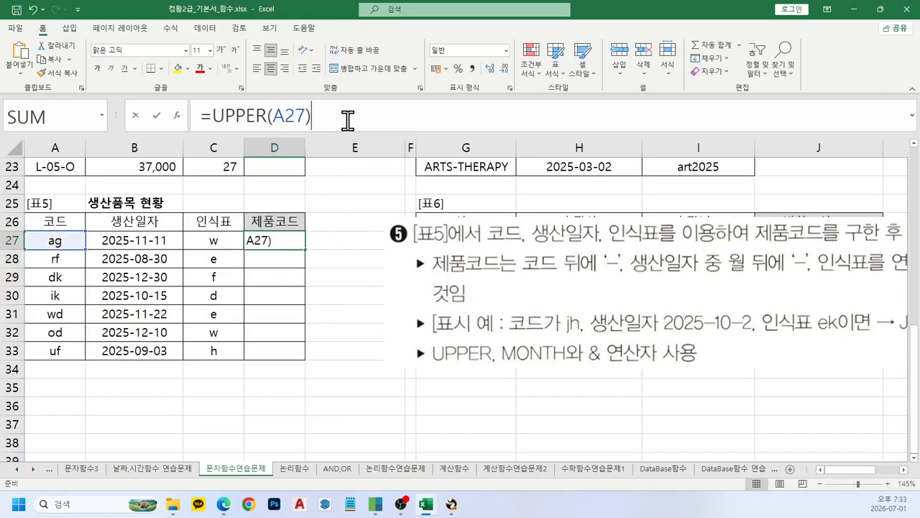
type("&\"-")
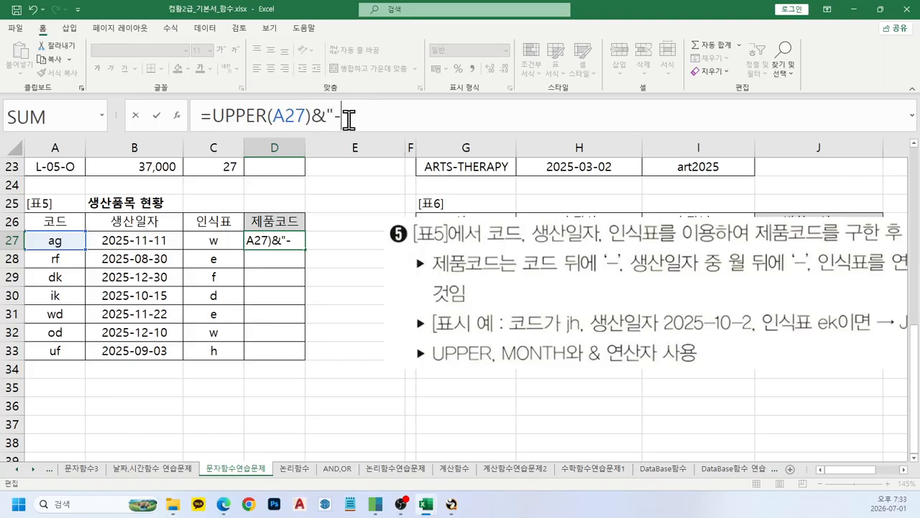
type("\"&")
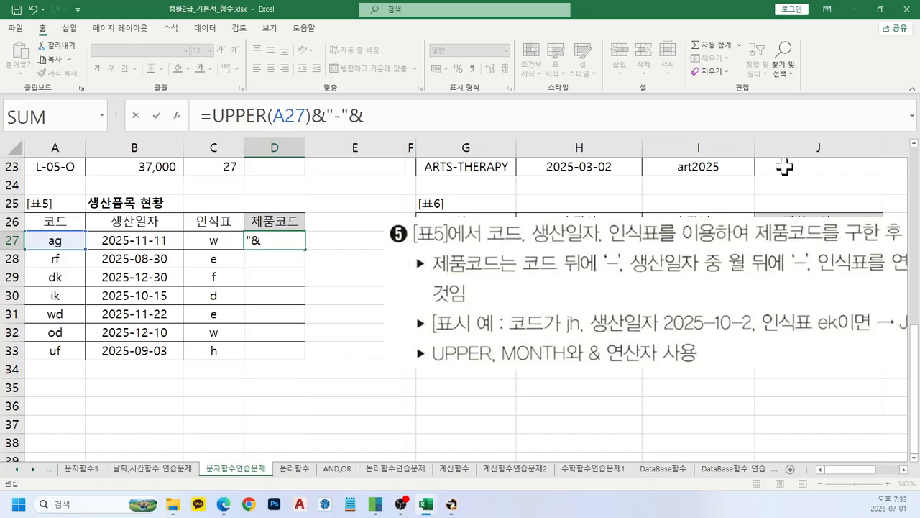
key("Return")
key("Return")
key("Up")
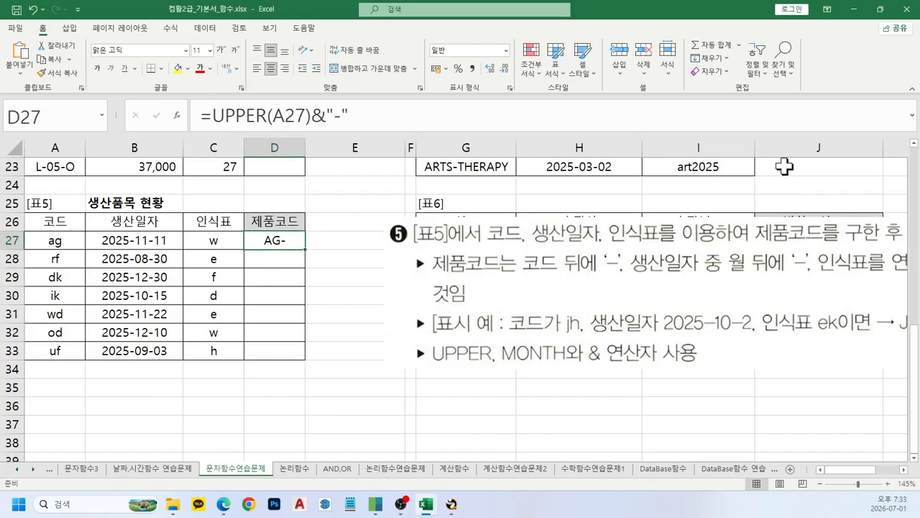
Append the month of the 생산일자 to D27's formula, giving =UPPER(A27)&"-"&MONTH(B27)
left_click(465, 119)
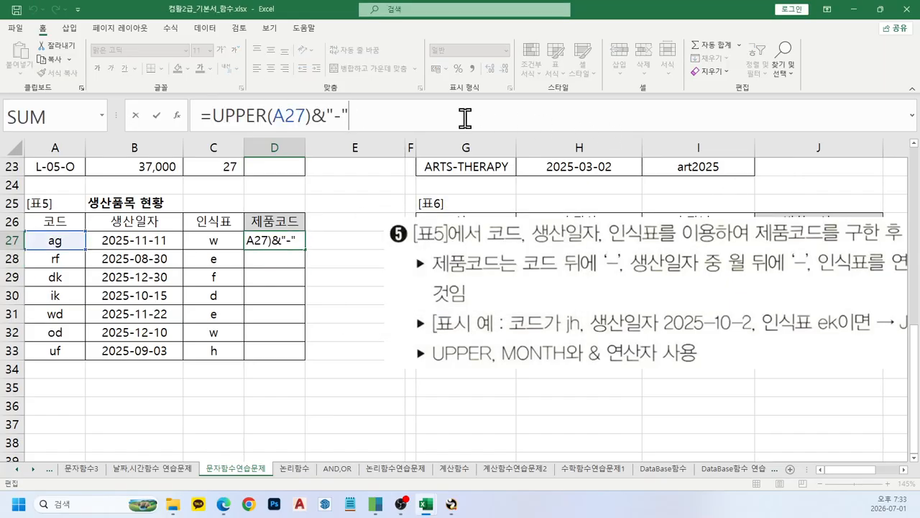
type("&mon")
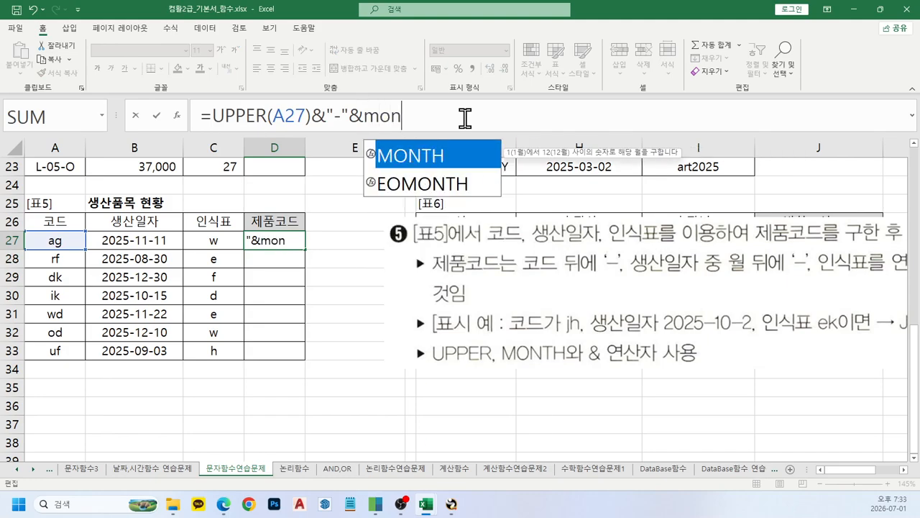
key("Tab")
left_click(149, 246)
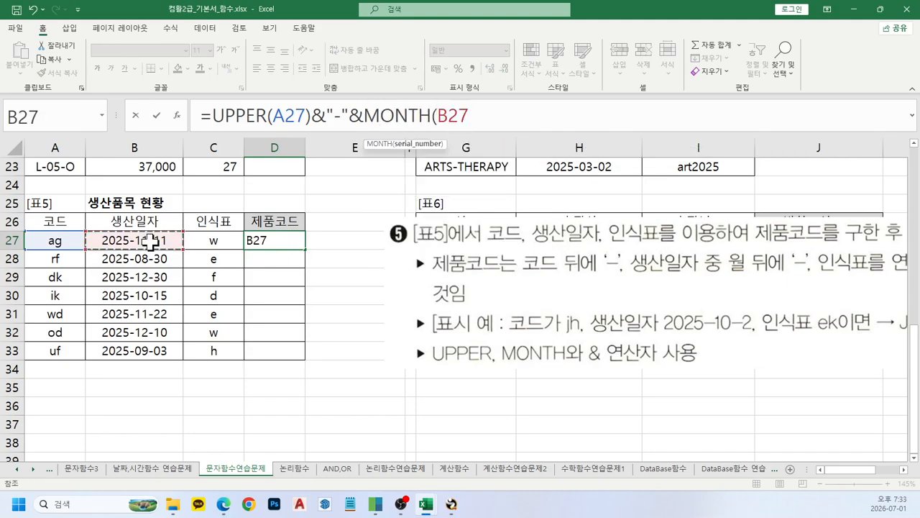
type(")")
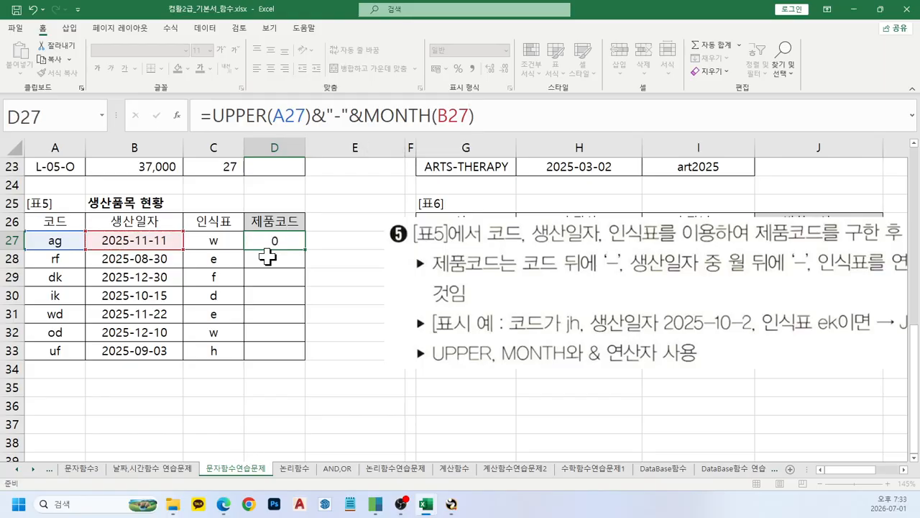
key("Return")
key("Up")
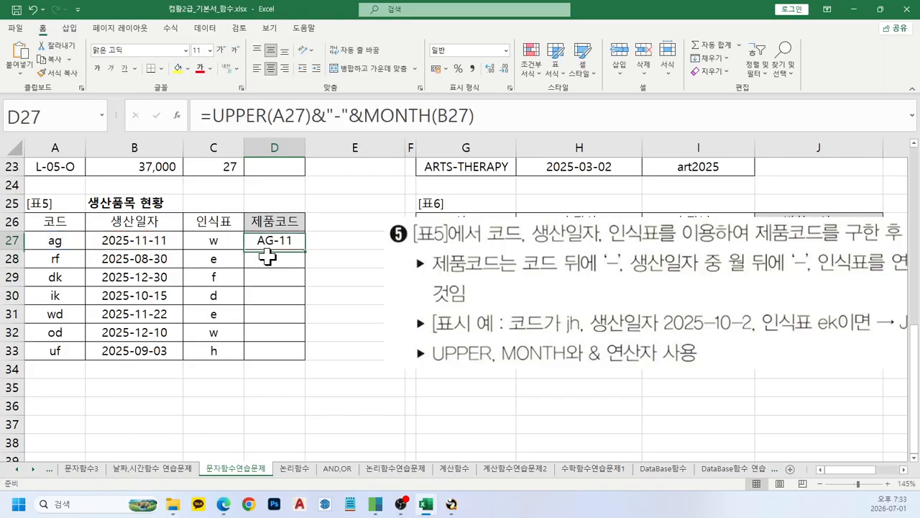
Append a hyphen and the capitalized 인식표 to D27's formula, giving =UPPER(A27)&"-"&MONTH(B27)&"-"&UPPER(C27)
left_click_drag(663, 320, 396, 376)
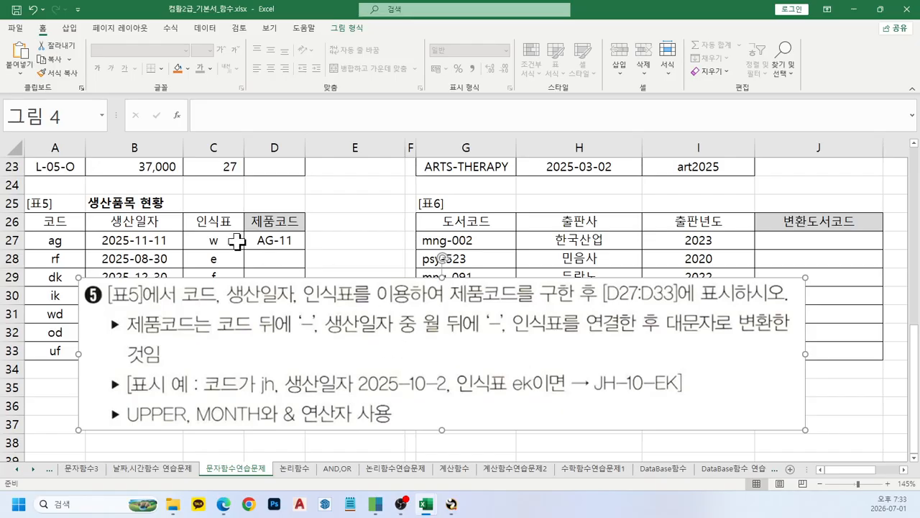
left_click(273, 240)
left_click(512, 120)
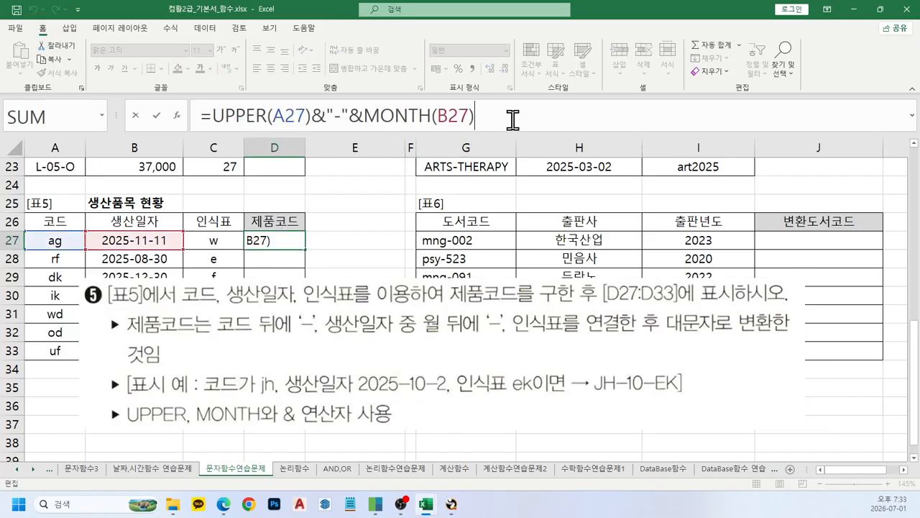
type("&\"-\"&")
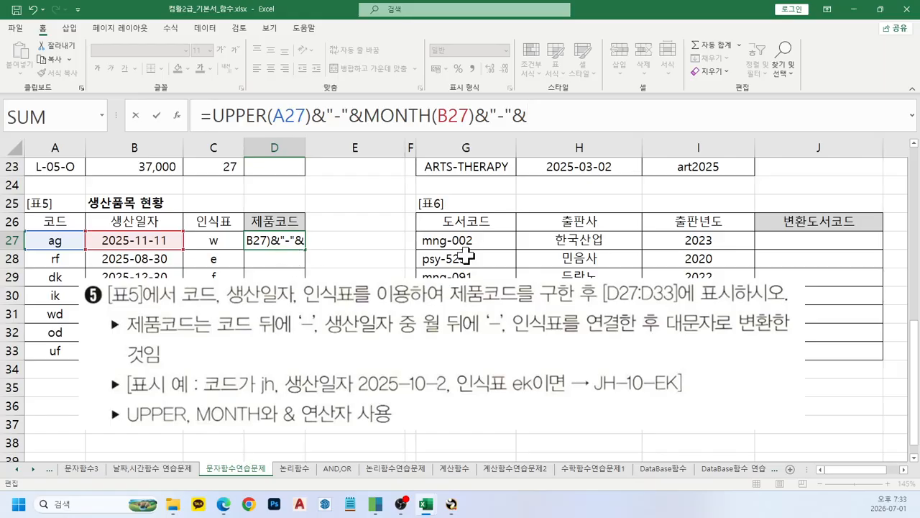
type("up")
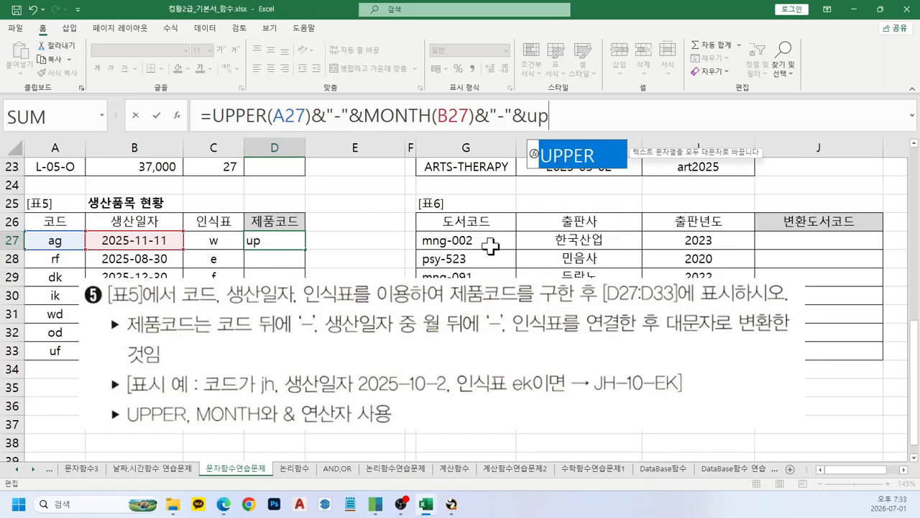
key("Tab")
left_click(208, 244)
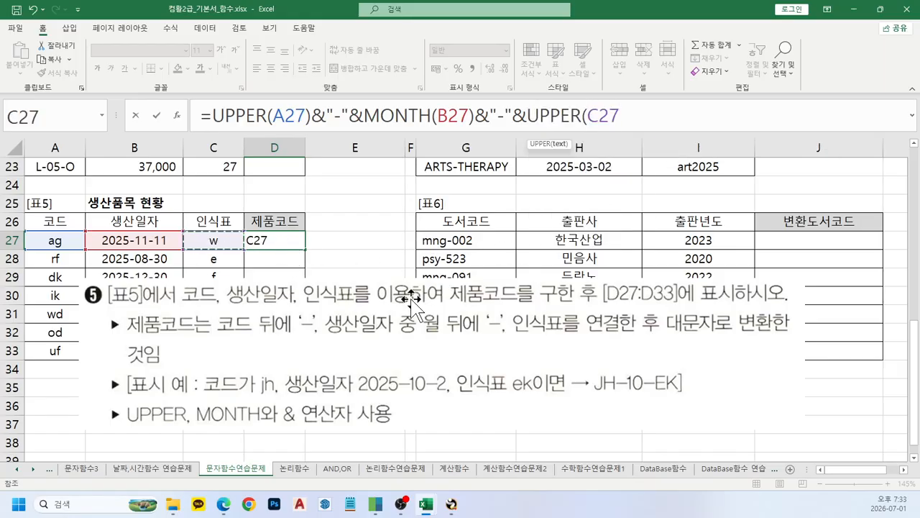
type(")")
key("Return")
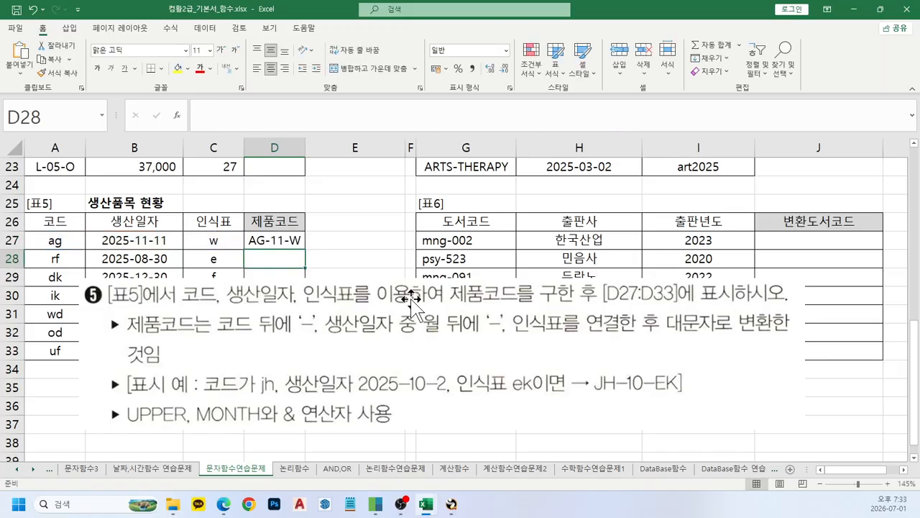
Move the instruction picture off [표5] and fill D27's formula down through D33
left_click_drag(215, 340, 555, 257)
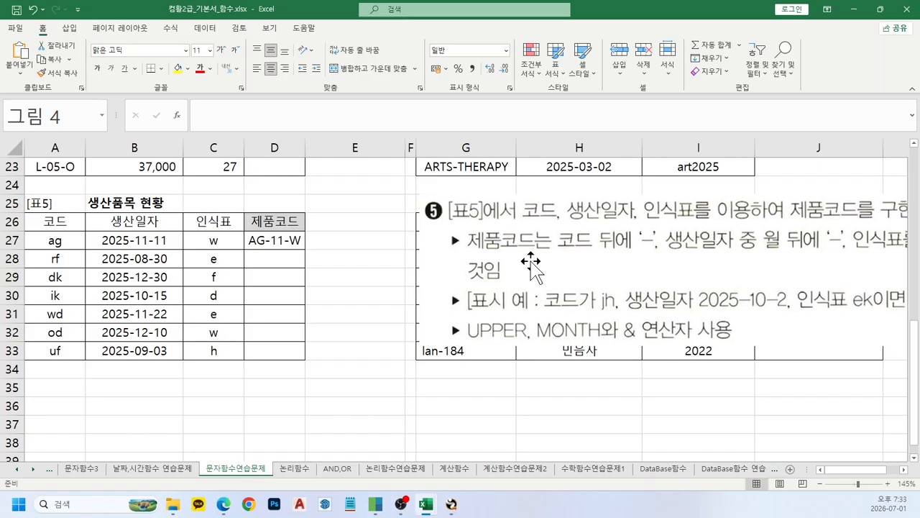
left_click(293, 247)
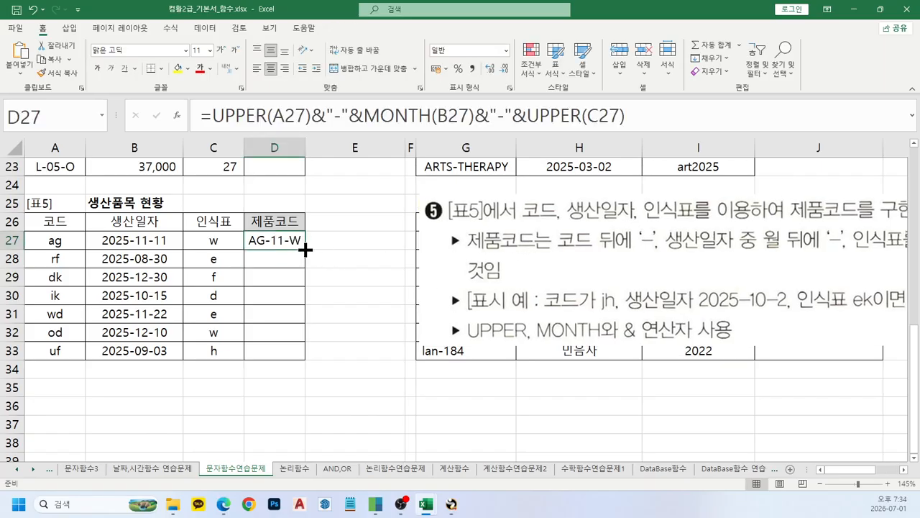
left_click_drag(304, 248, 288, 365)
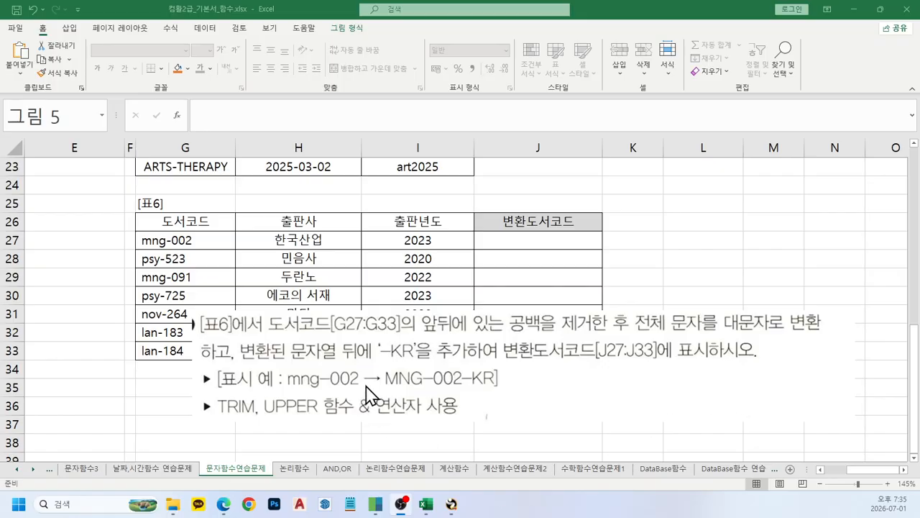
Move the exercise 6 instruction picture slightly lower over [표6] and select the 도서코드 cells G27:G30
left_click(354, 385)
left_click_drag(353, 386, 338, 398)
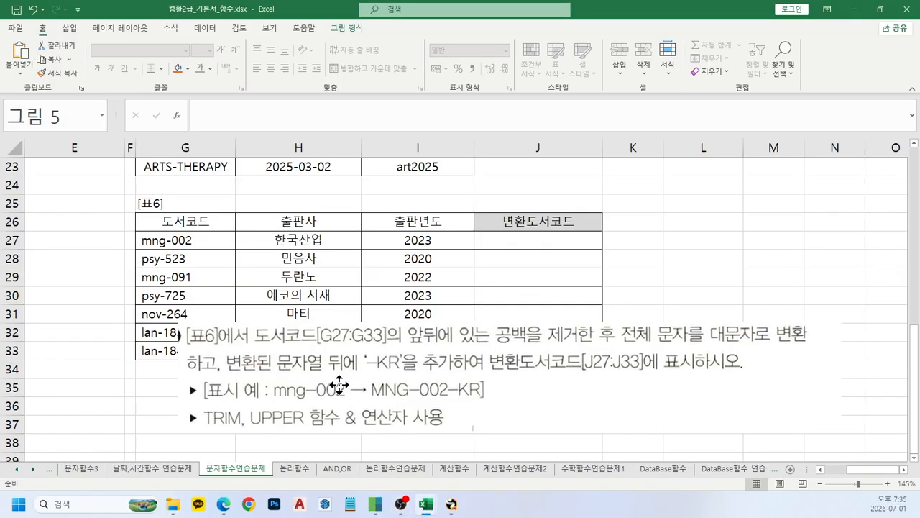
left_click(198, 240)
left_click_drag(199, 256, 198, 301)
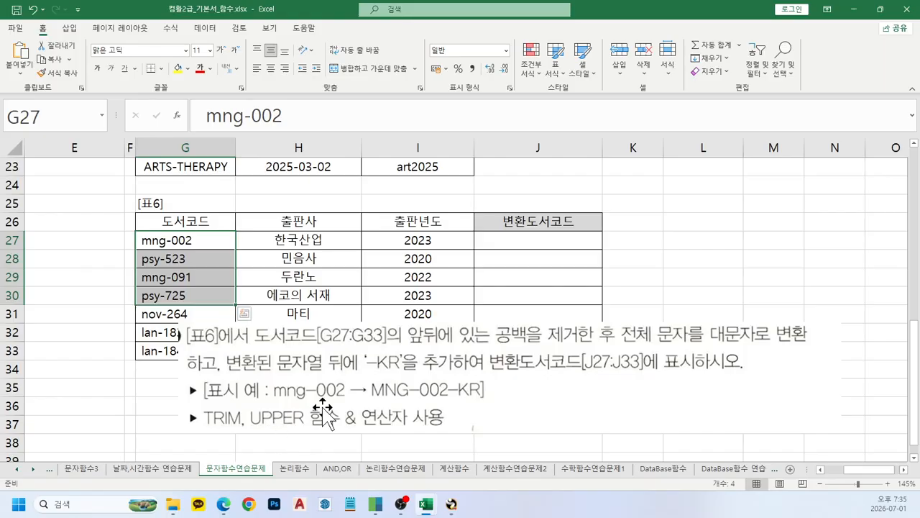
Enter the reference formula =G27 in J27 to bring in the first 도서코드
left_click(534, 243)
type("=")
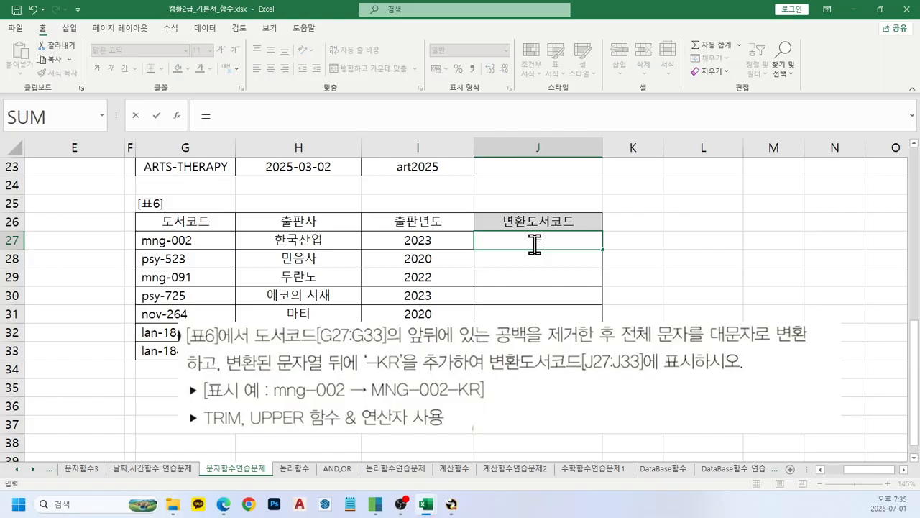
left_click(186, 242)
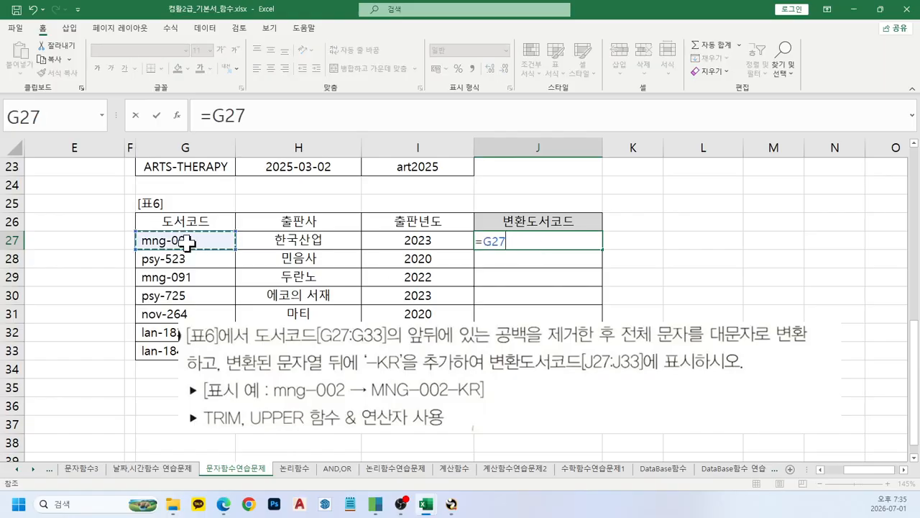
key("Return")
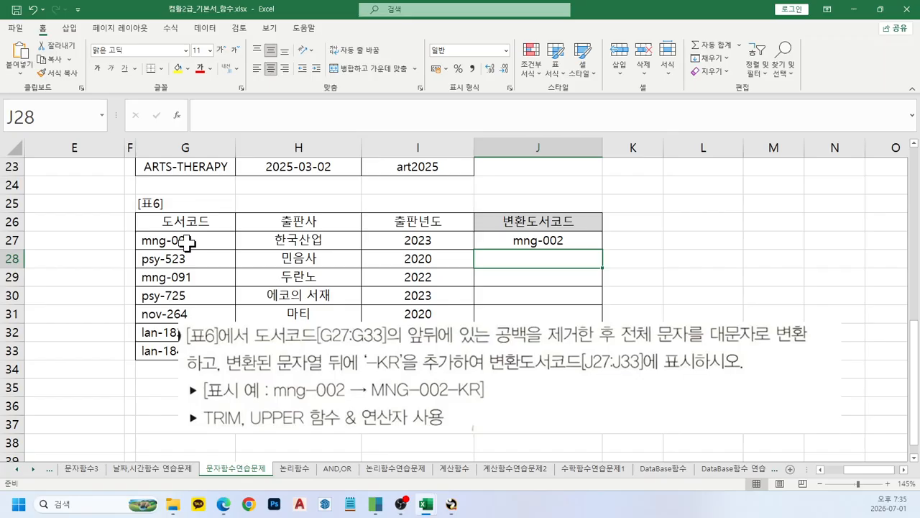
key("Up")
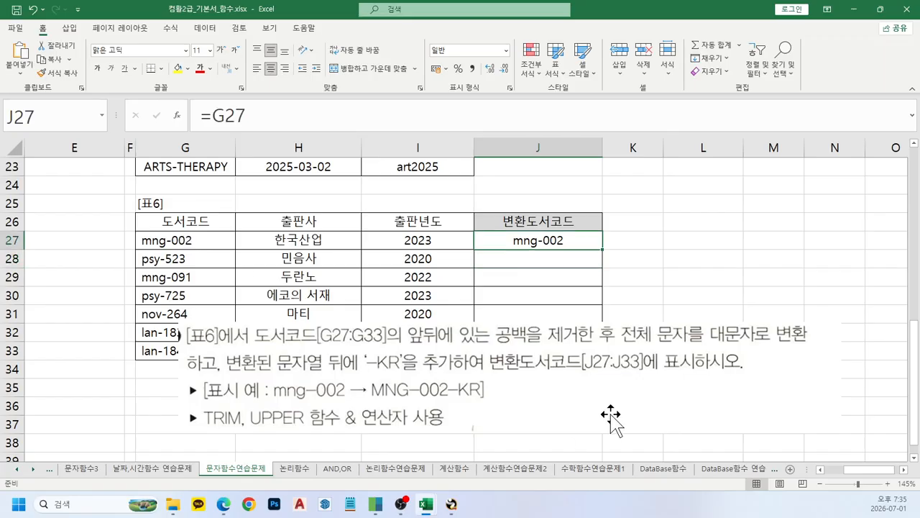
Wrap the G27 reference in J27 in the UPPER function, giving =UPPER(G27)
left_click(210, 116)
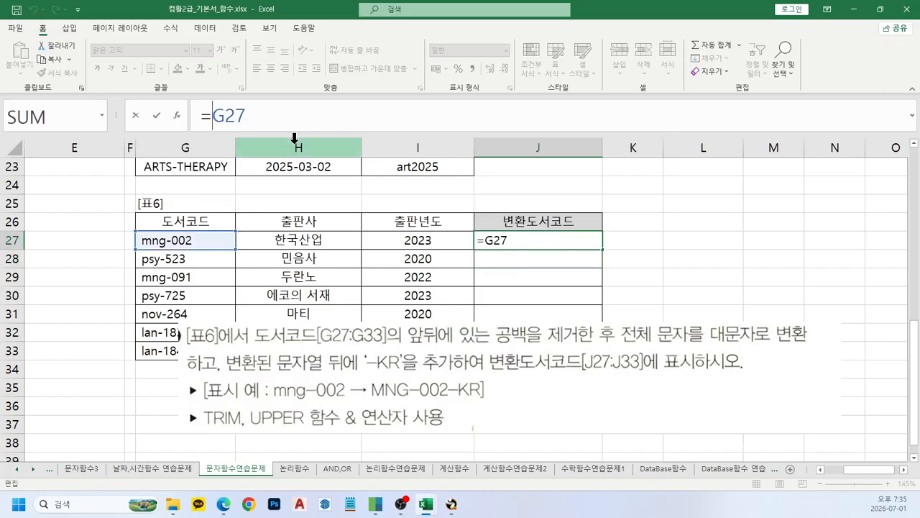
type("up")
key("Tab")
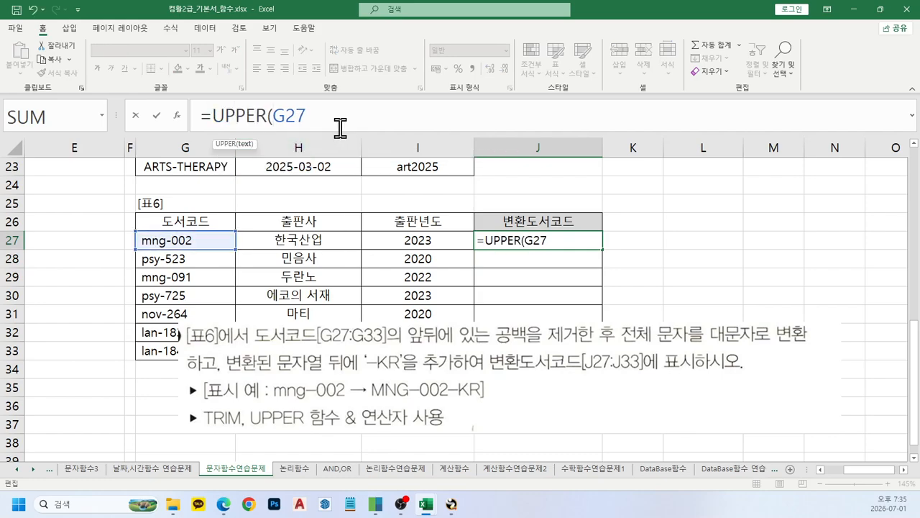
type(")")
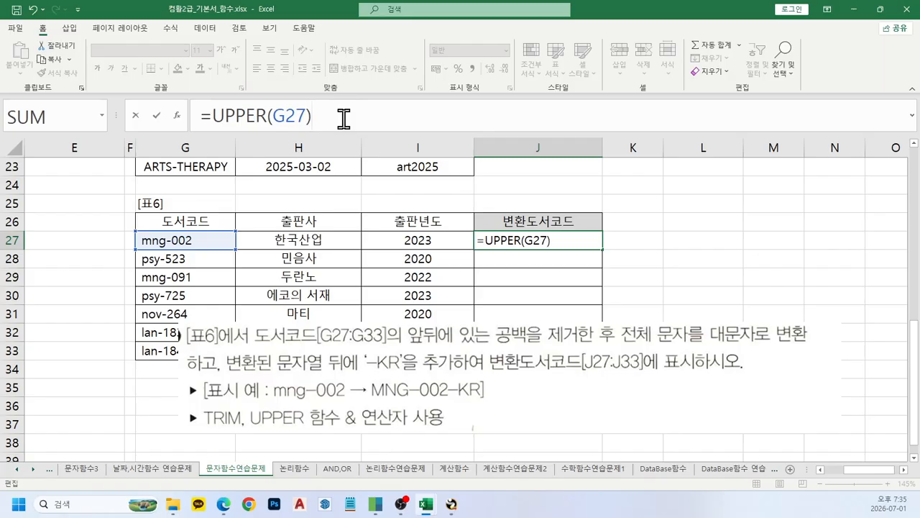
key("ctrl+Return")
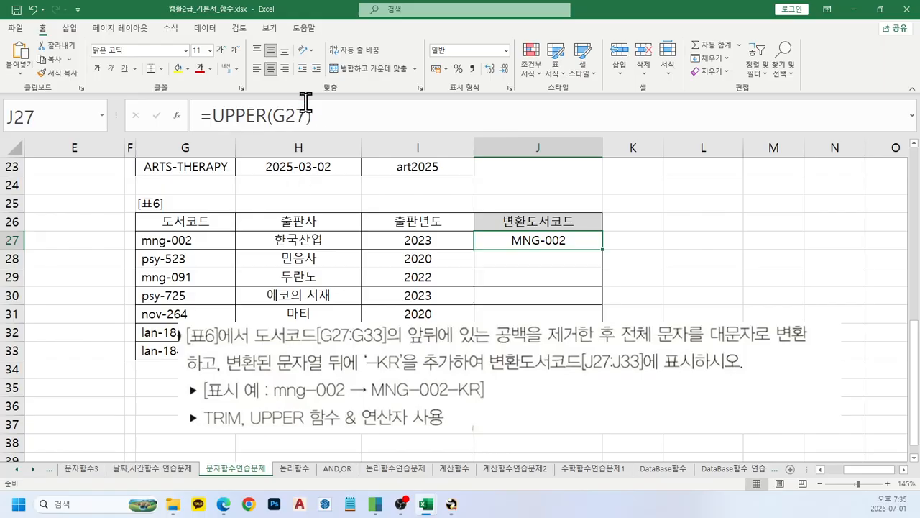
Append the text -KR to J27's formula with the & operator, giving =UPPER(G27)&"-KR"
left_click(335, 115)
type("&\"-K")
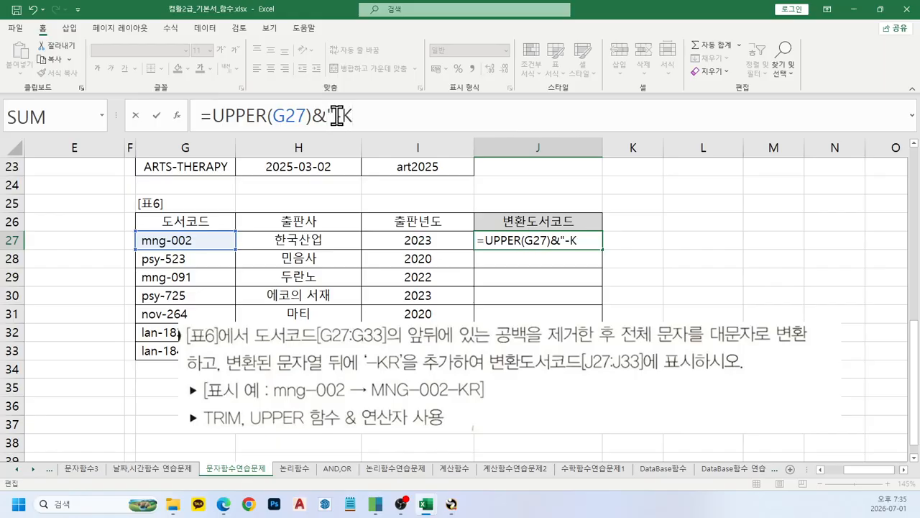
type("R")
key("shift+Return")
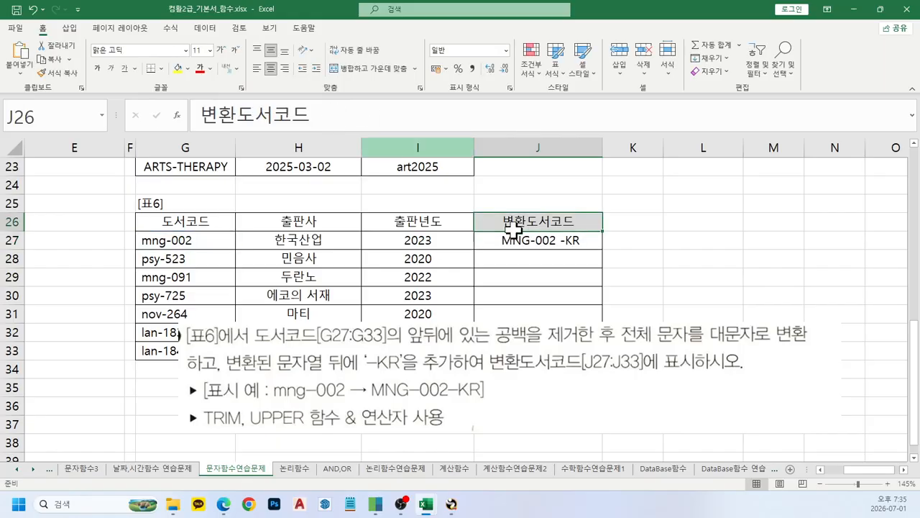
Move the exercise 6 instruction picture below [표6] and fill J27's formula down through J33
scroll(499, 283, "down", 2)
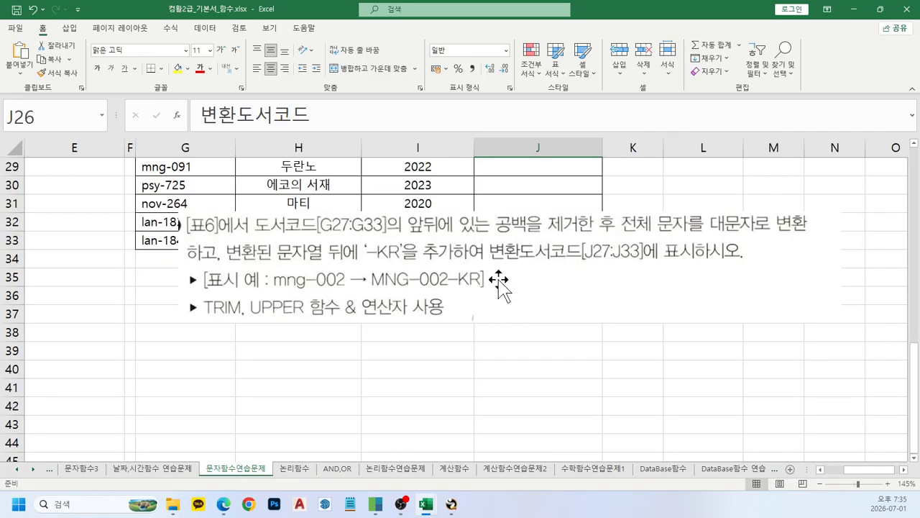
left_click_drag(499, 283, 468, 386)
scroll(544, 293, "up", 3)
left_click(556, 296)
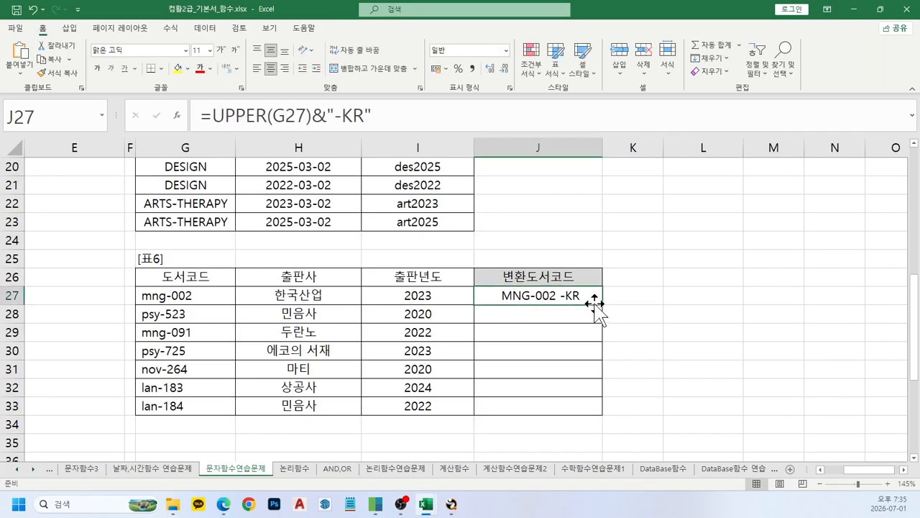
left_click_drag(602, 305, 599, 414)
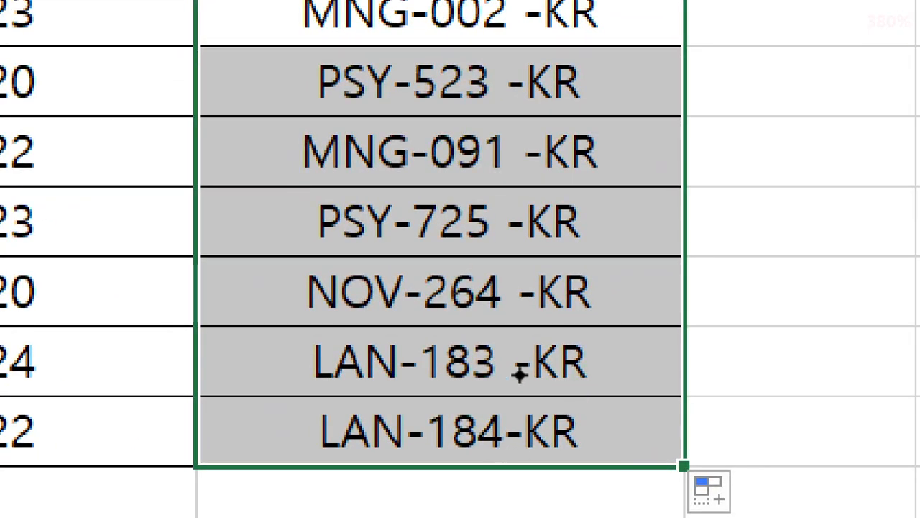
Examine the spacing before -KR in the 변환도서코드 results and the UPPER(G27) part of J27's formula
mouse_move(501, 284)
left_mouse_down()
mouse_move(513, 310)
mouse_move(503, 285)
mouse_move(492, 327)
mouse_move(527, 325)
left_mouse_up()
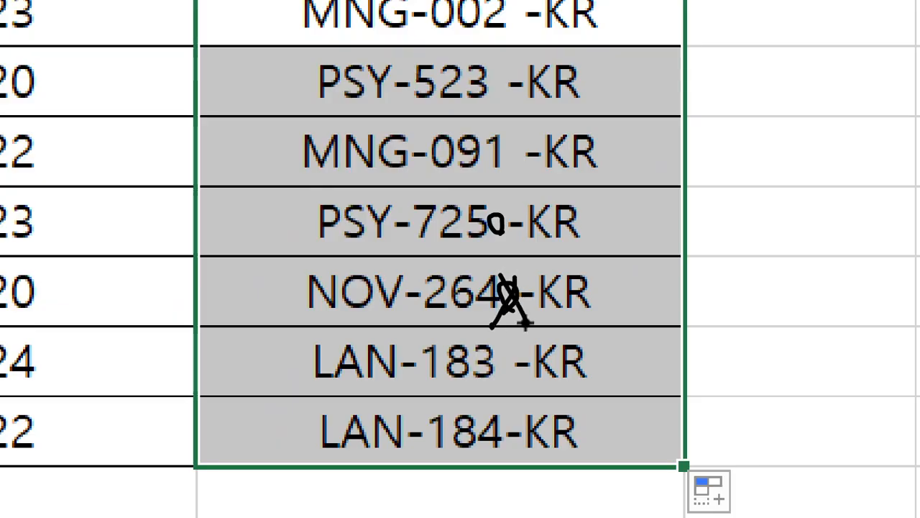
key("Escape")
left_click(552, 294)
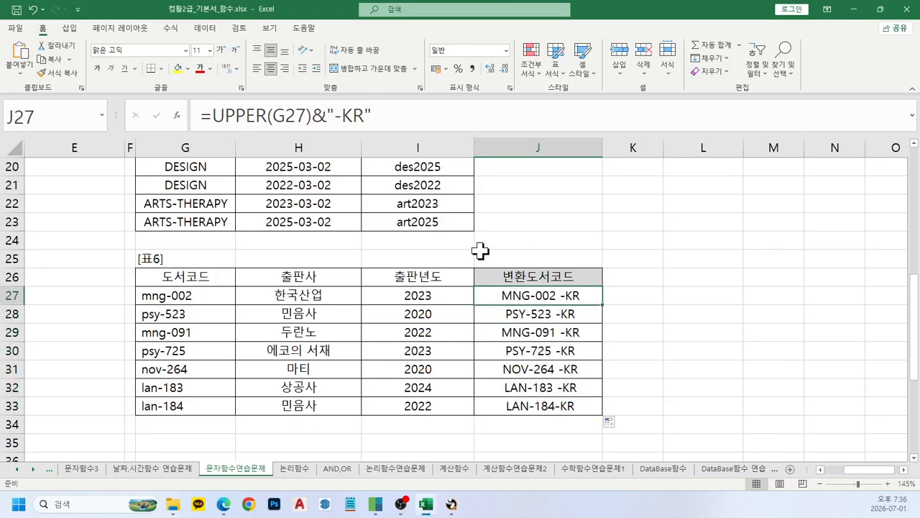
key("ctrl+1")
scroll(227, 102, "up", 2)
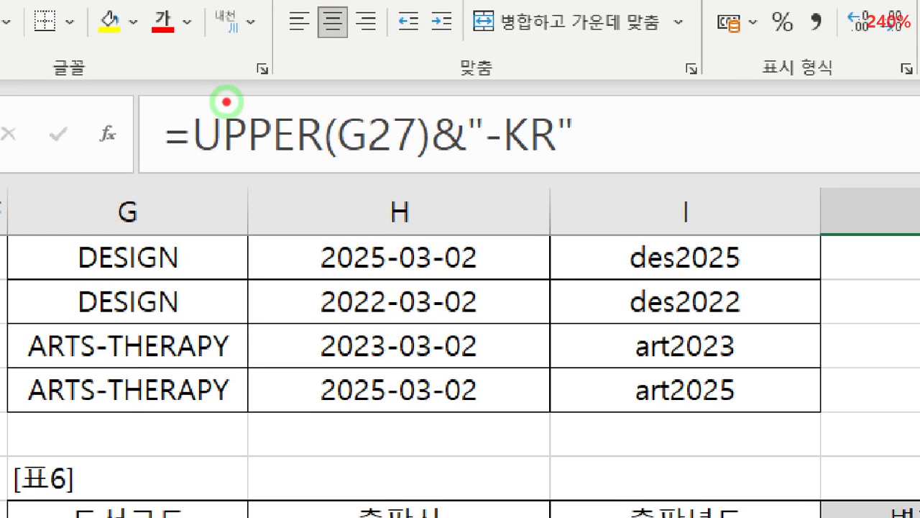
left_click(227, 102)
left_click_drag(206, 169, 410, 174)
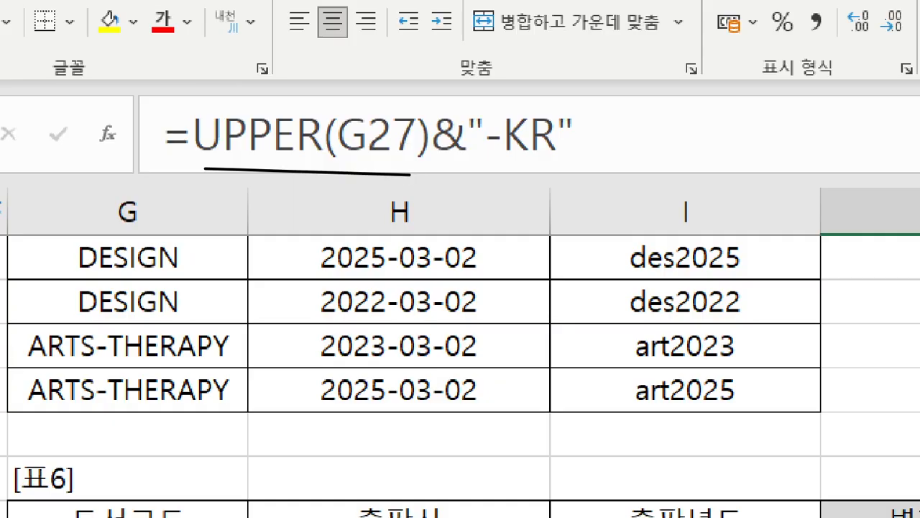
key("Escape")
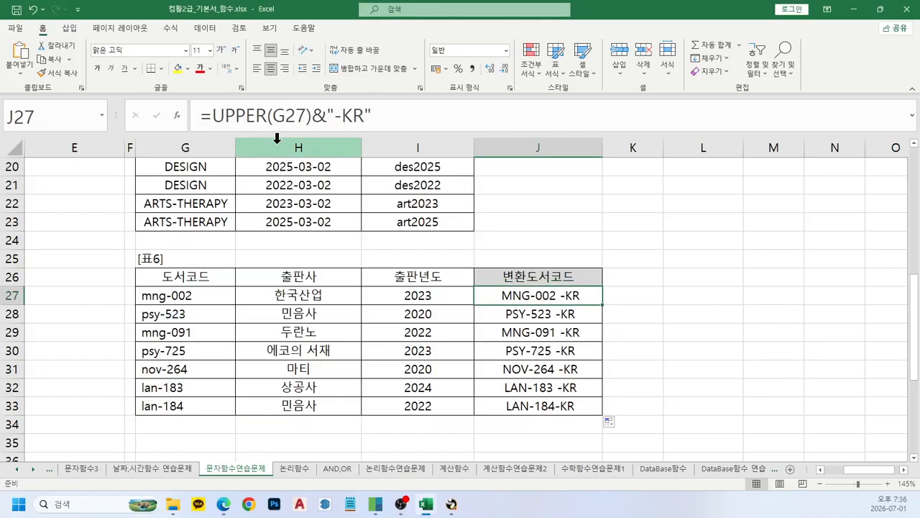
Wrap UPPER(G27) in TRIM in J27, giving =TRIM(UPPER(G27))&"-KR", and refill the formula down through J33
left_click(217, 117)
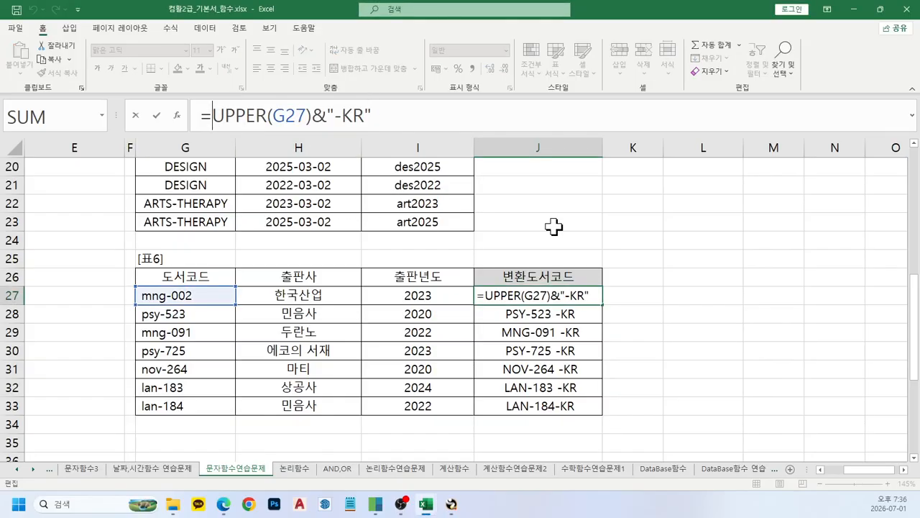
type("trim")
key("Tab")
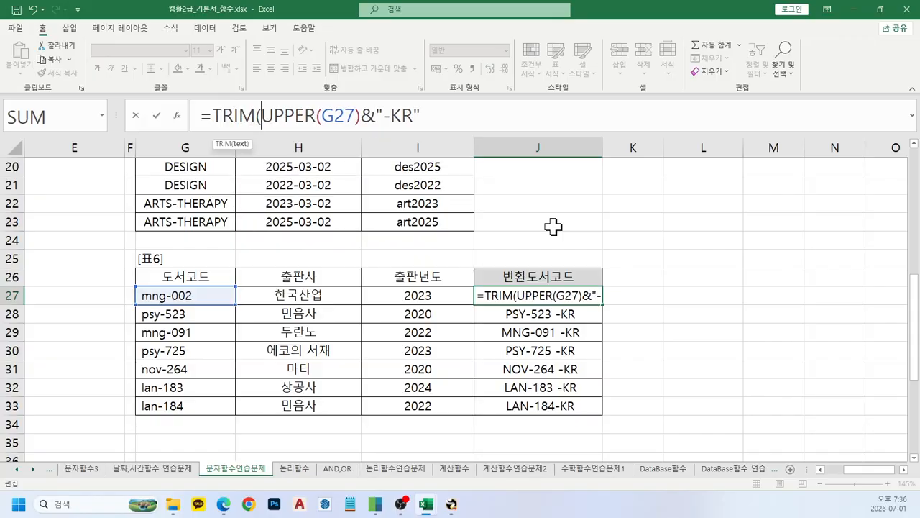
left_click(361, 117)
type(")")
key("Return")
key("Up")
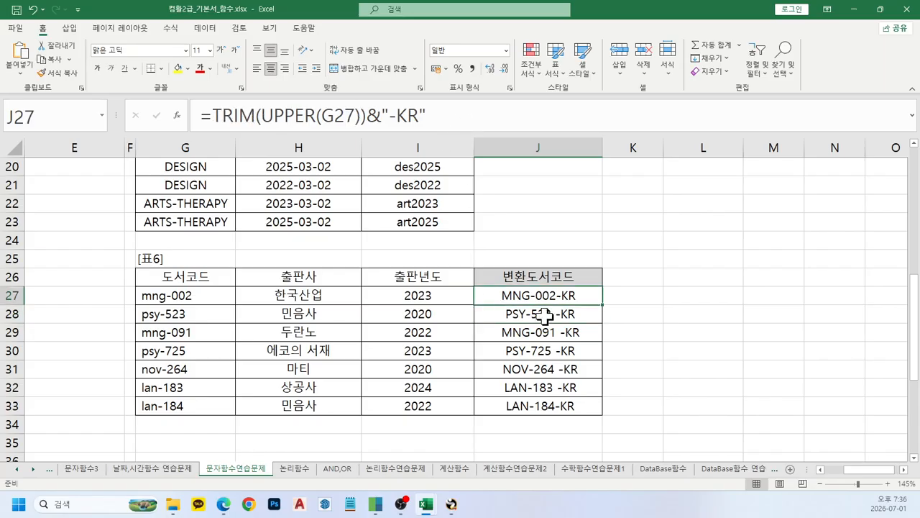
left_click_drag(602, 304, 596, 403)
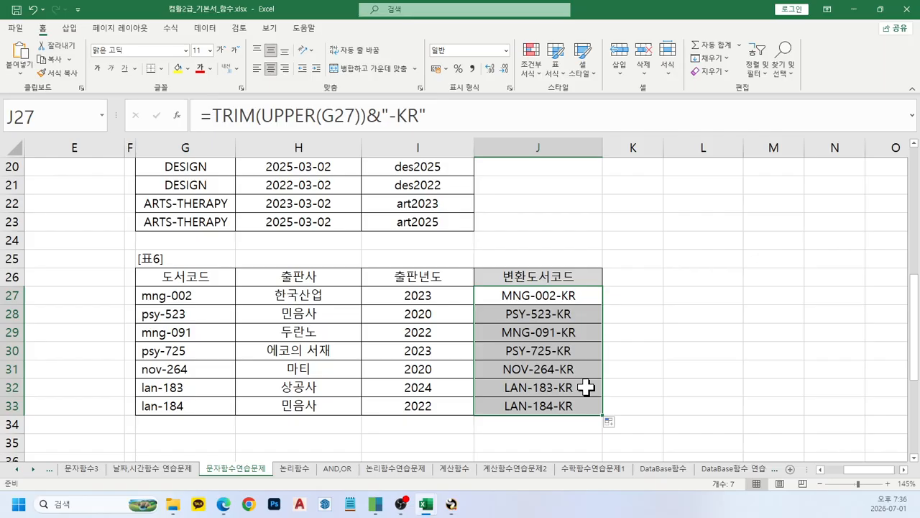
Enter =TRIM(G27) in K27, beside the 변환도서코드 column, to start an alternative version of the formula
key("Right")
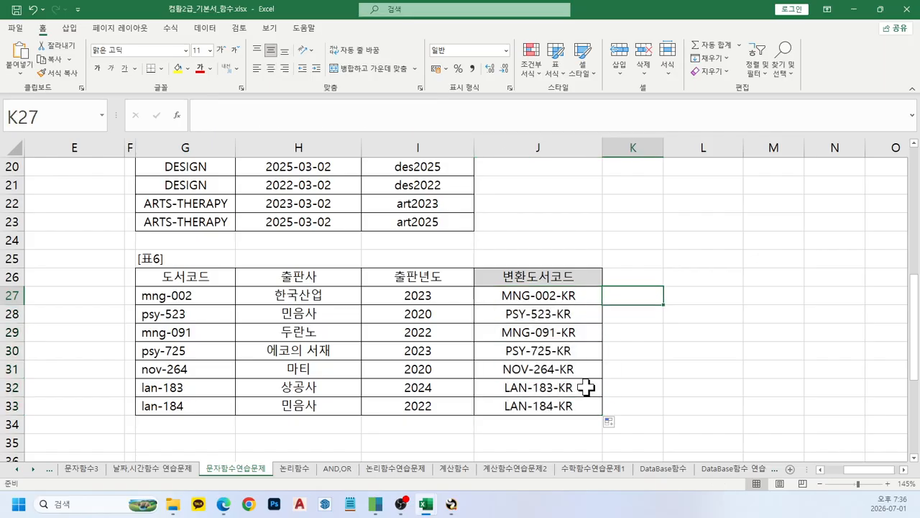
type("=")
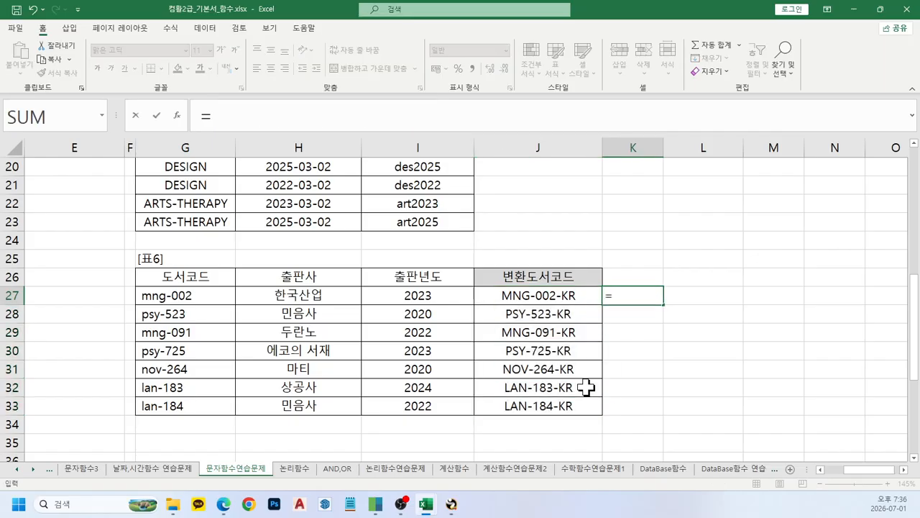
type("tir")
key("BackSpace")
key("BackSpace")
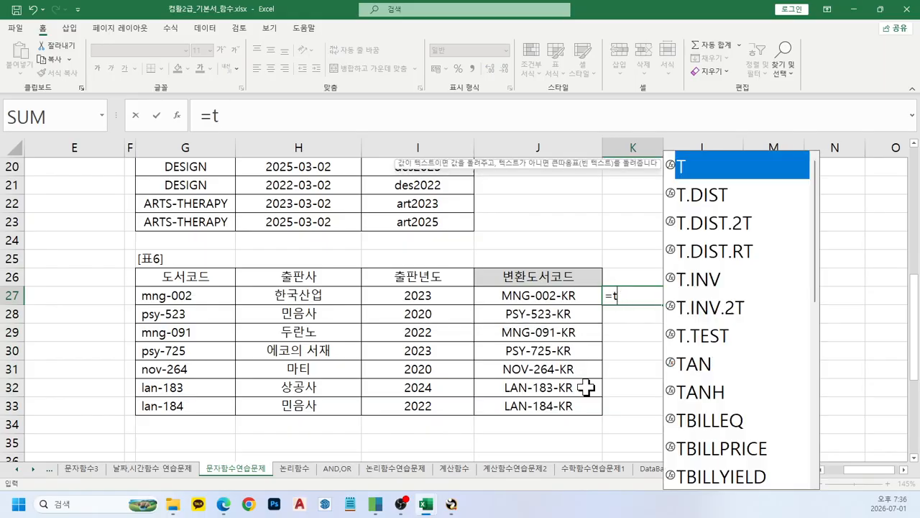
type("rim")
key("Tab")
left_click(196, 292)
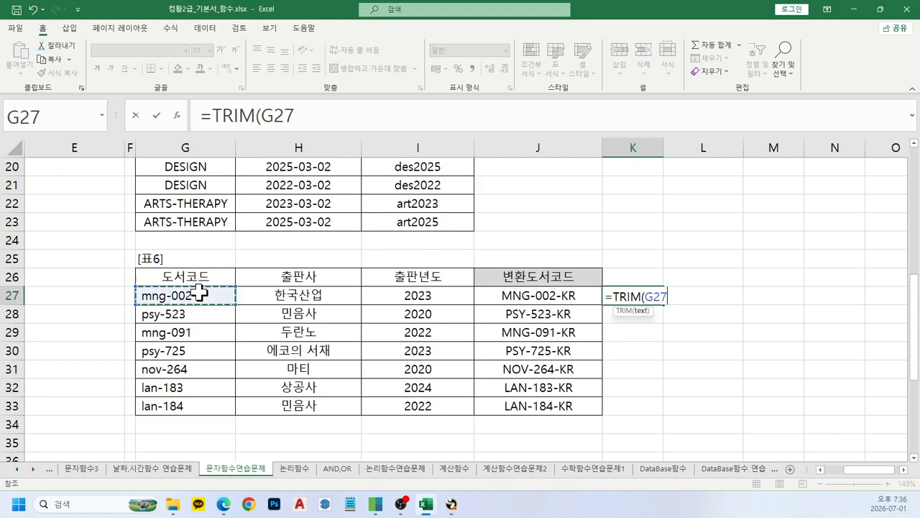
key("Return")
key("Up")
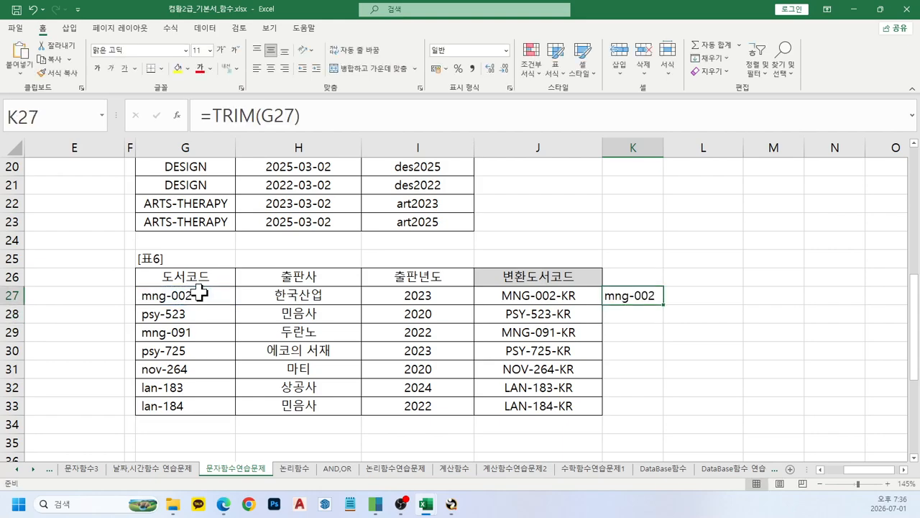
Wrap K27's TRIM function in UPPER, giving =UPPER(TRIM(G27))
left_click(216, 116)
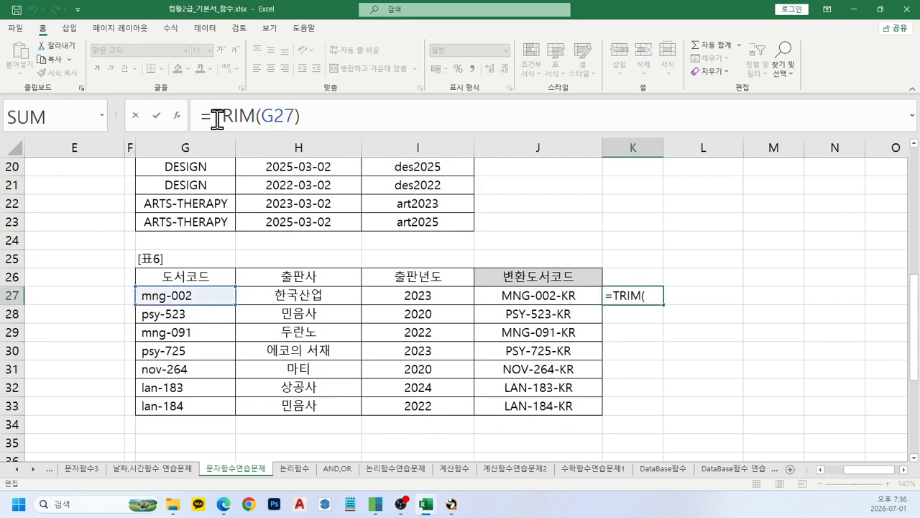
type("up")
key("Tab")
left_click(374, 122)
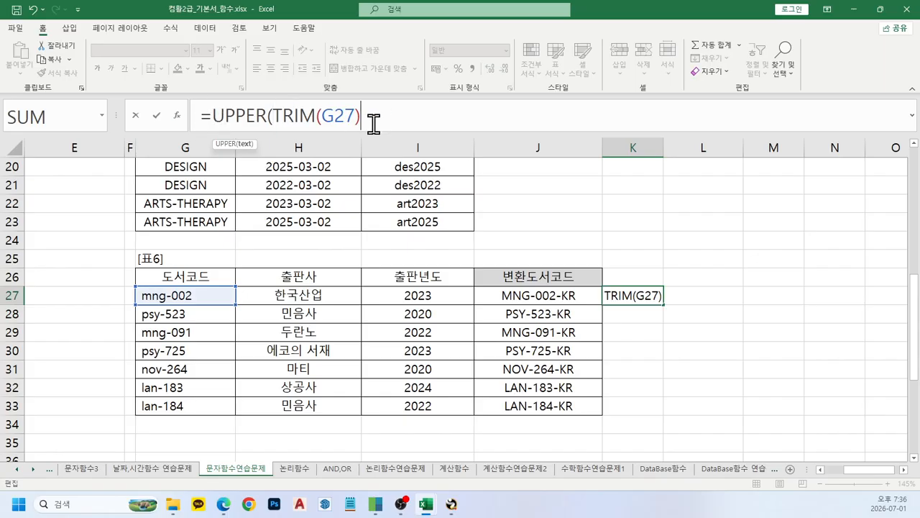
type(")")
key("Return")
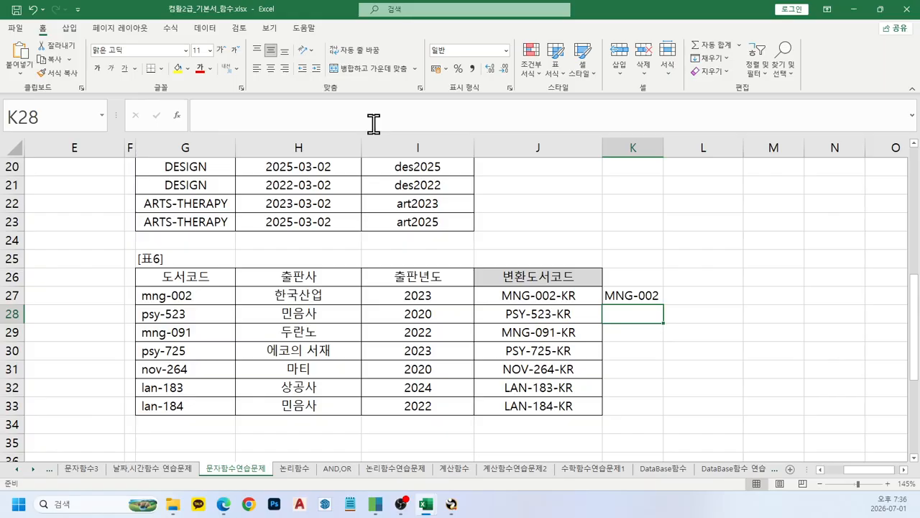
key("Up")
key("Left")
key("Right")
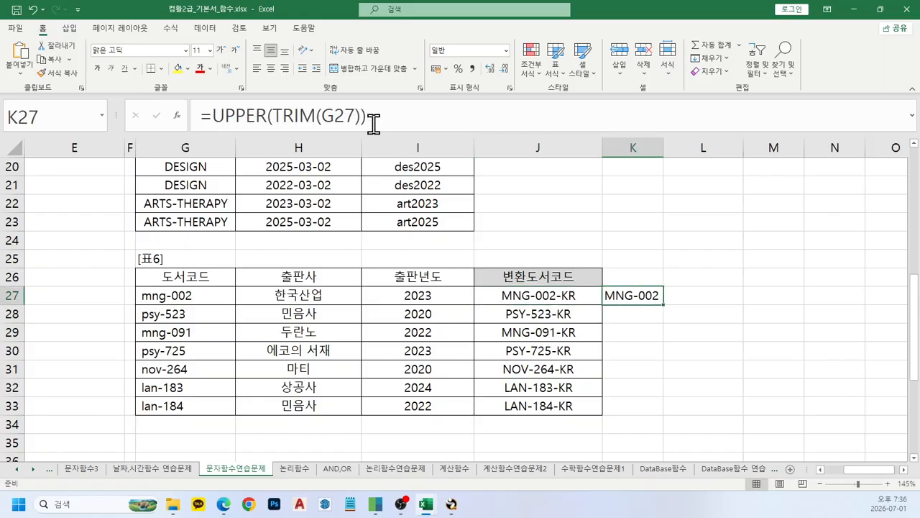
Append the text -KR to K27's formula with the & operator, giving =UPPER(TRIM(G27))&"-KR"
left_click(373, 122)
type("&")
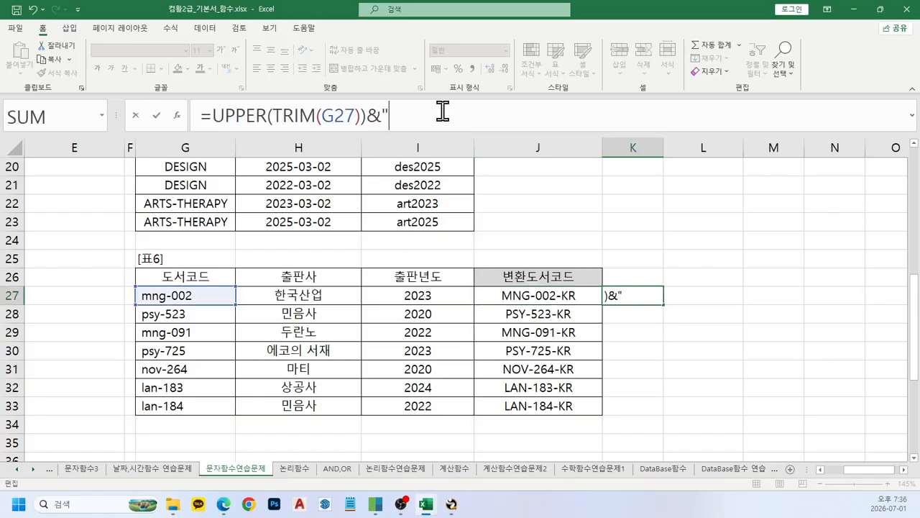
type("\"-KR")
key("ctrl+Return")
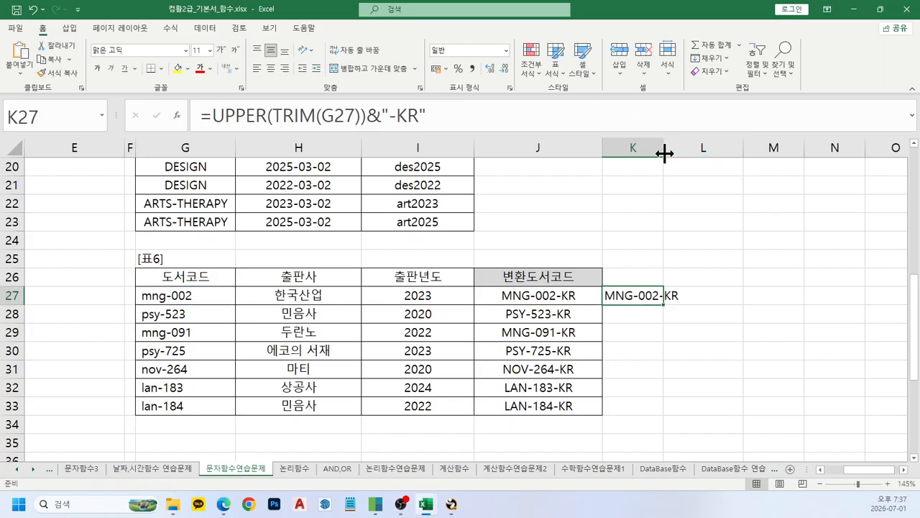
Widen column K to fit the codes and fill K27's formula down through K33
left_click_drag(663, 153, 719, 153)
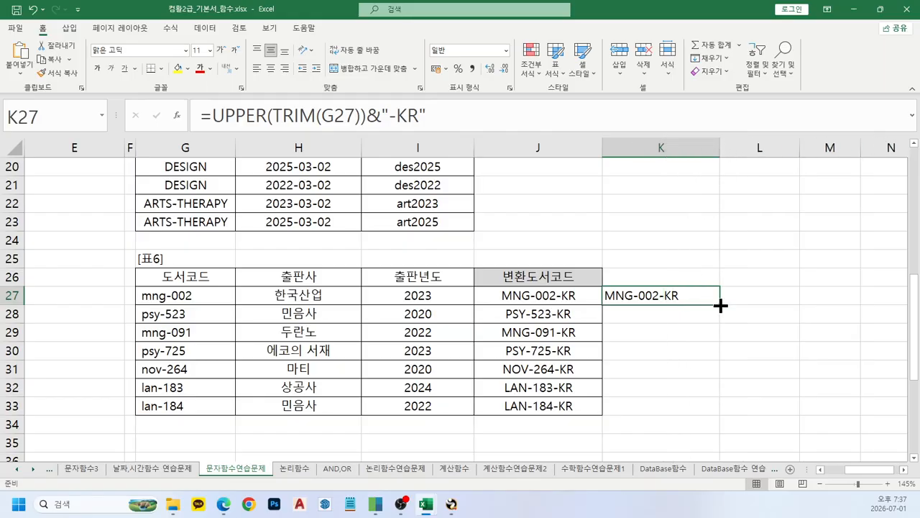
left_click_drag(720, 305, 716, 406)
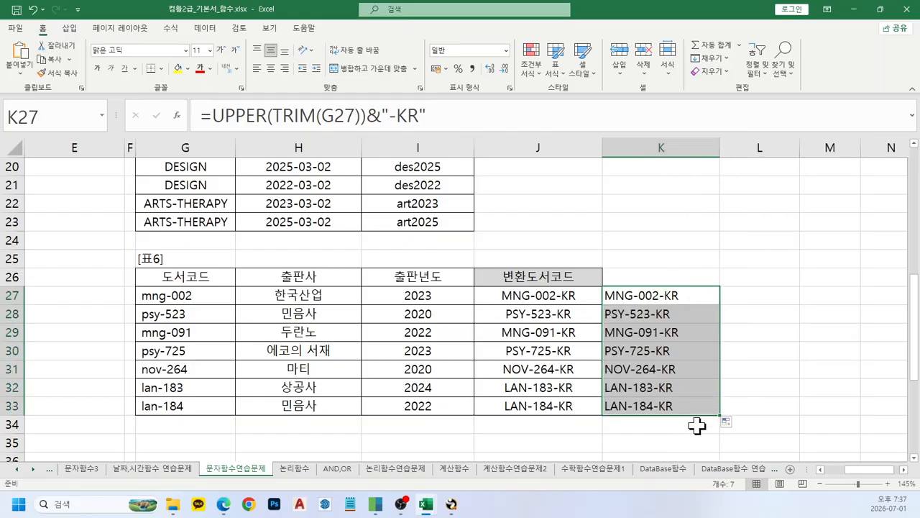
left_click(579, 297)
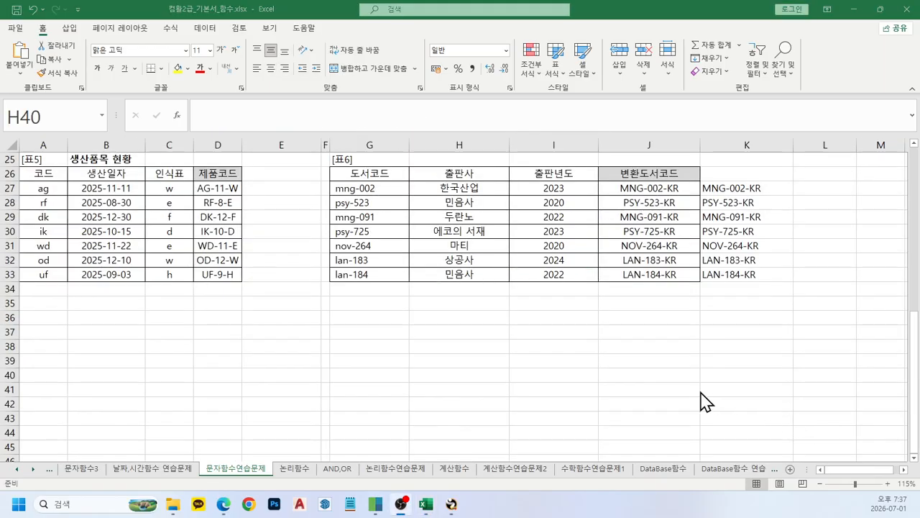
Switch to the 논리함수 sheet and bring the IF function explanation and its 판매량 example into view
left_click(302, 468)
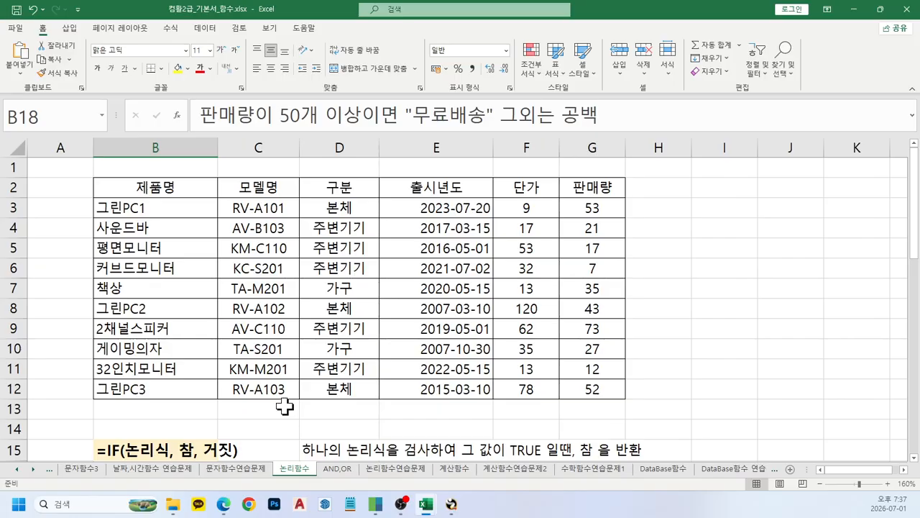
scroll(349, 381, "down", 1)
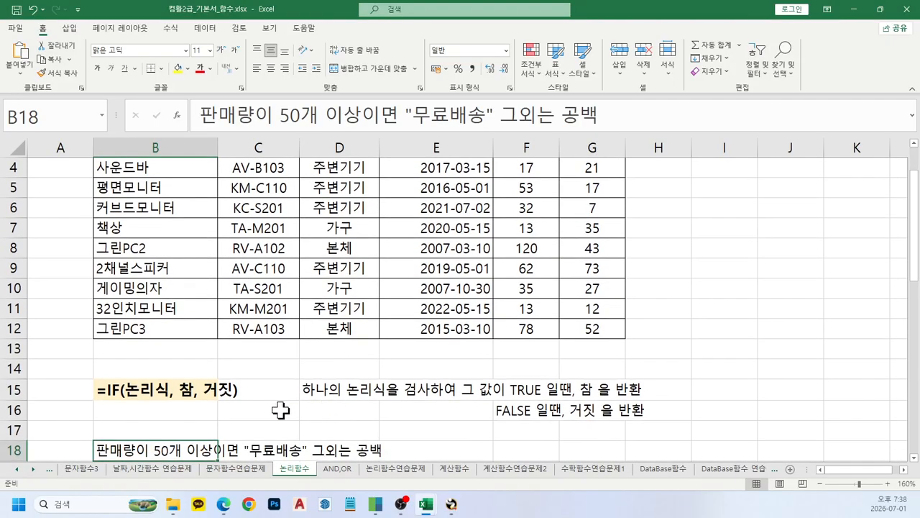
scroll(244, 375, "down", 4)
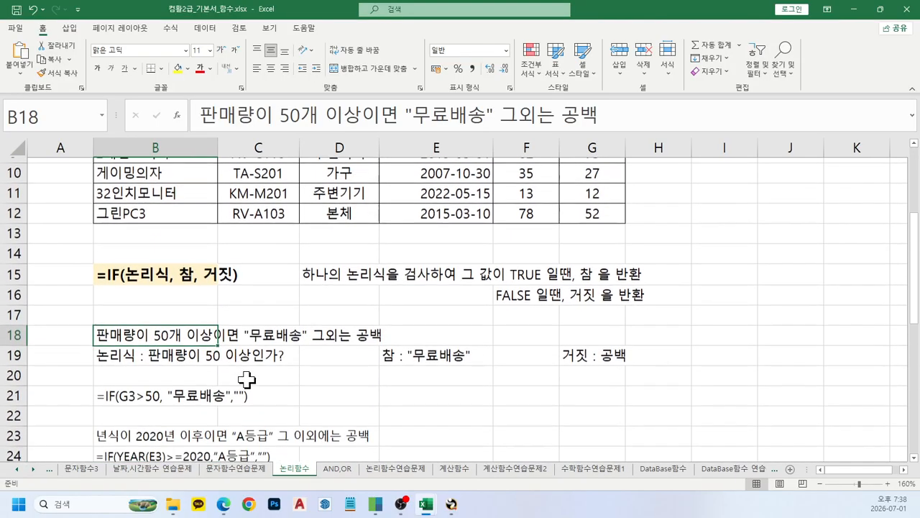
Examine the IF syntax in B15, the product table's 판매량 column and the "무료배송" condition in B18, along with the nested IF examples below
mouse_move(87, 208)
left_mouse_down()
mouse_move(156, 291)
mouse_move(287, 411)
mouse_move(518, 436)
mouse_move(627, 434)
left_mouse_up()
left_click(359, 378)
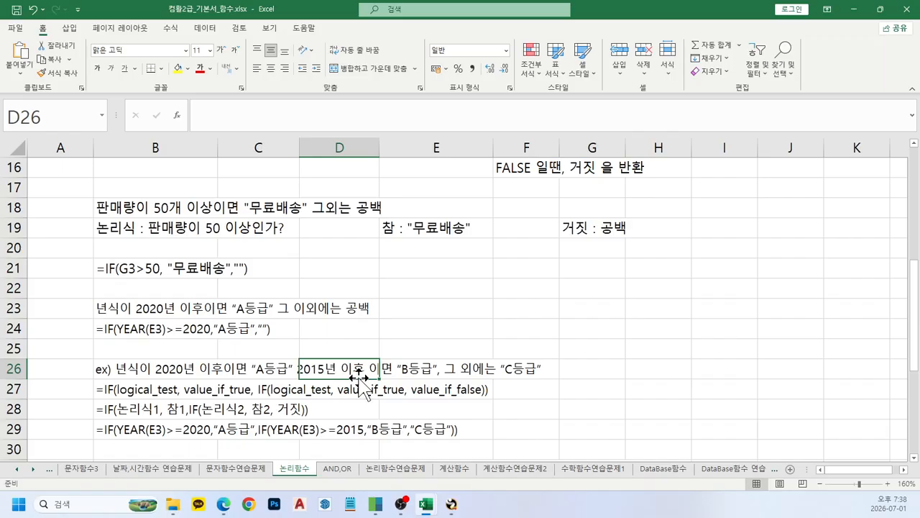
scroll(357, 377, "up", 3)
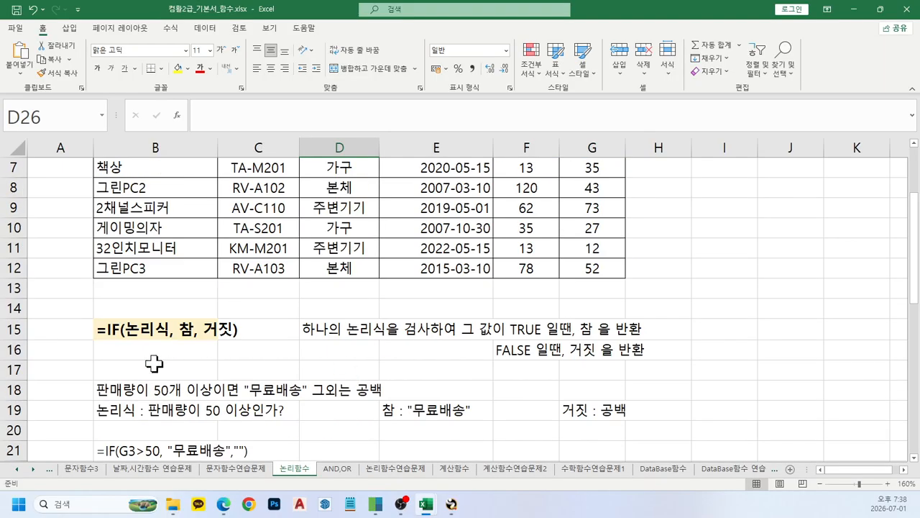
scroll(176, 368, "up", 1)
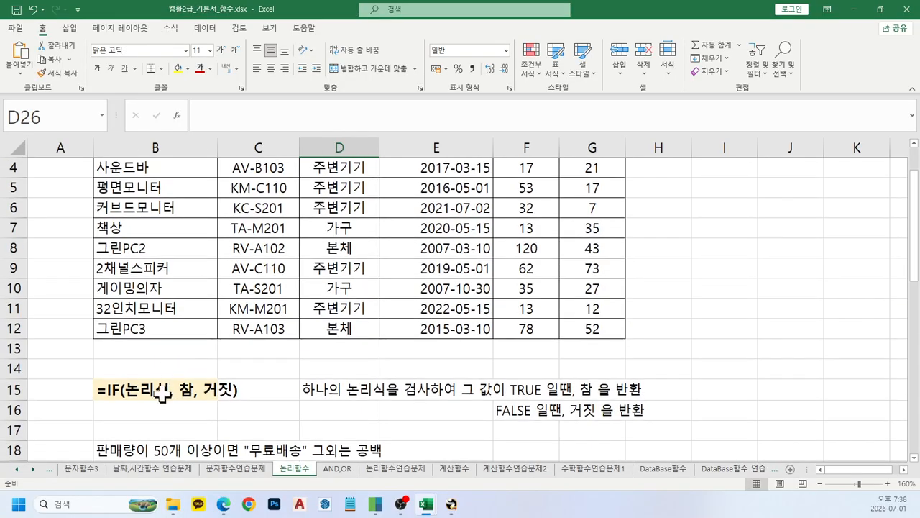
left_click(124, 393)
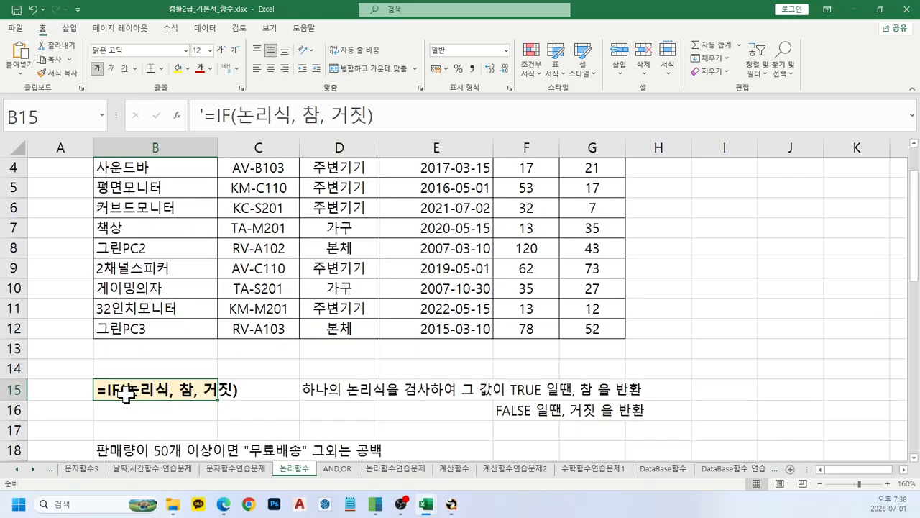
scroll(125, 395, "up", 1)
scroll(126, 398, "down", 1)
scroll(128, 396, "up", 1)
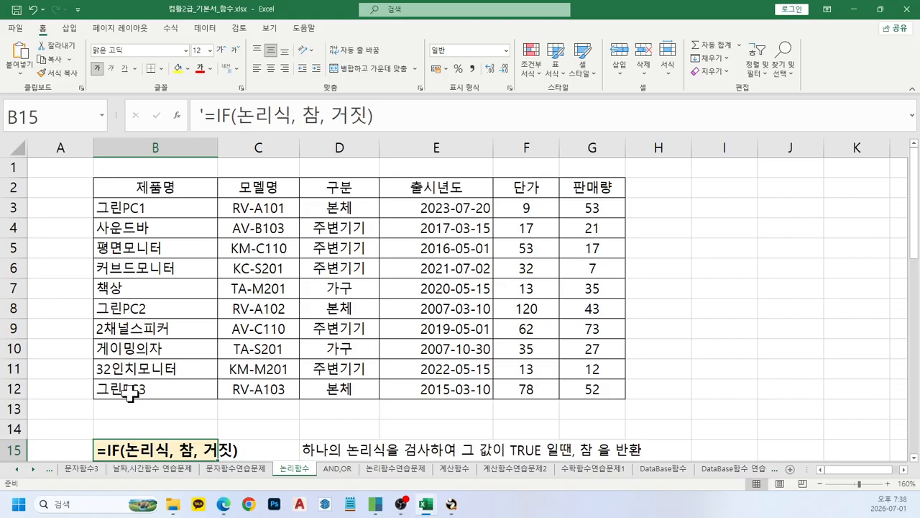
scroll(130, 392, "down", 2)
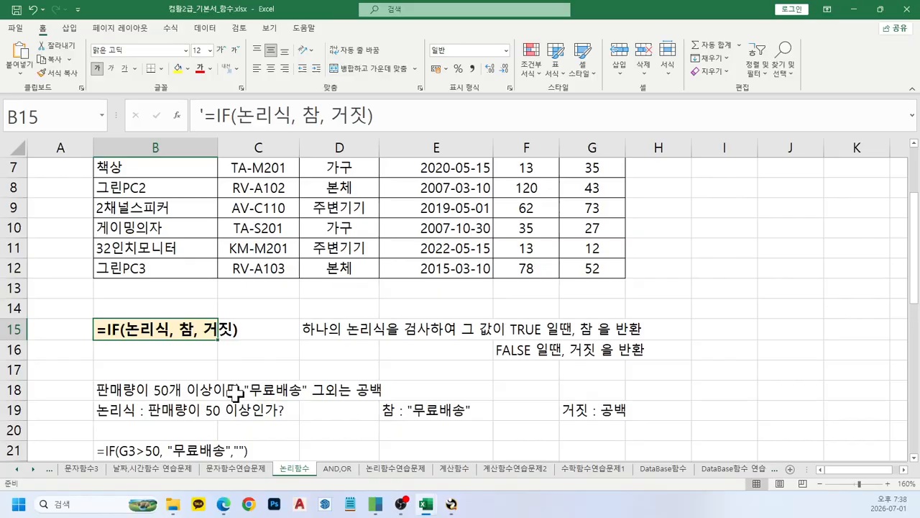
left_click(133, 394)
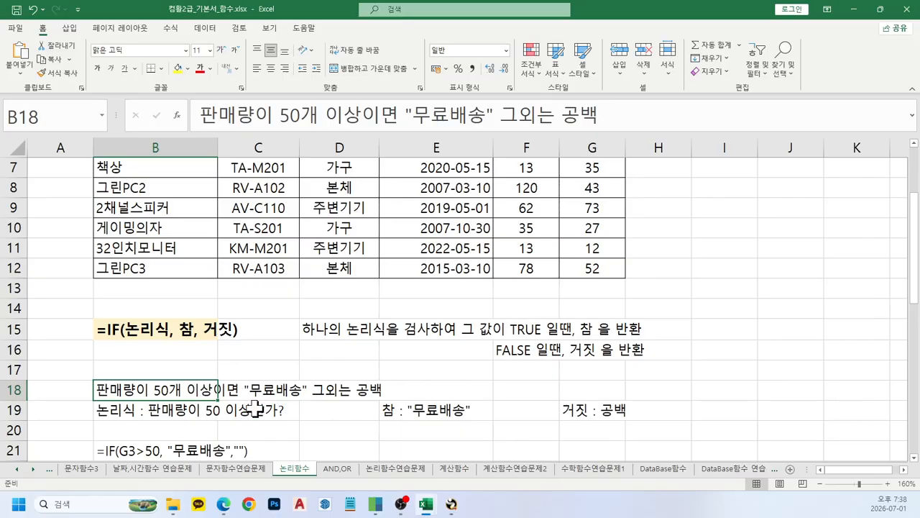
scroll(323, 428, "down", 1)
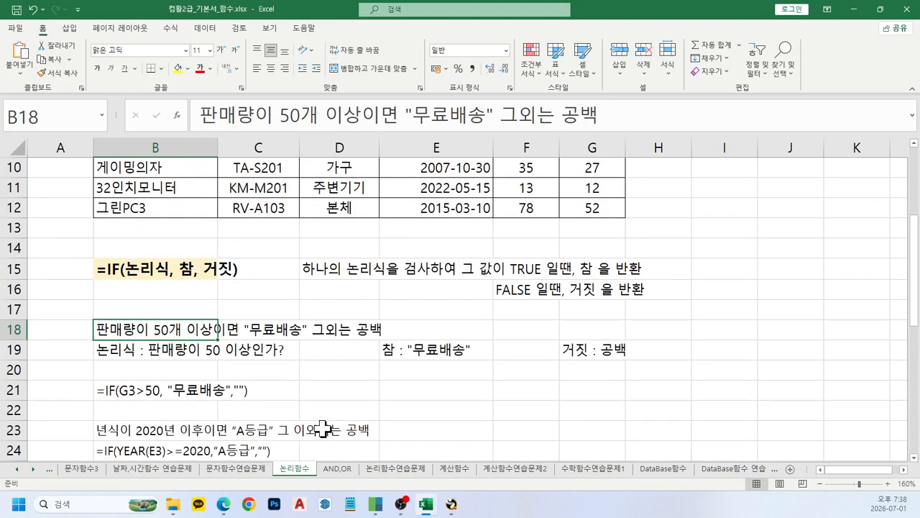
Review the sales quantities in G3:G12 and the free-shipping condition with its logical test in B18 and B19
scroll(324, 429, "up", 3)
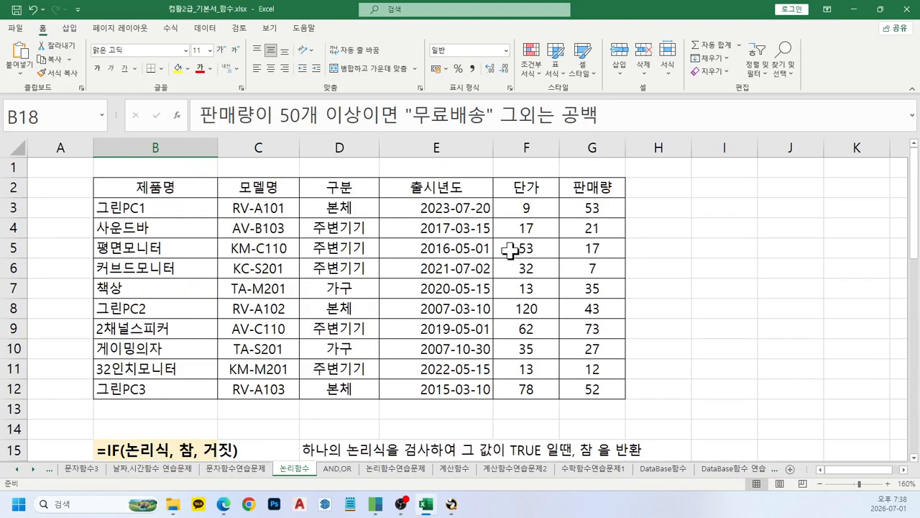
left_click_drag(591, 208, 601, 389)
scroll(319, 349, "down", 4)
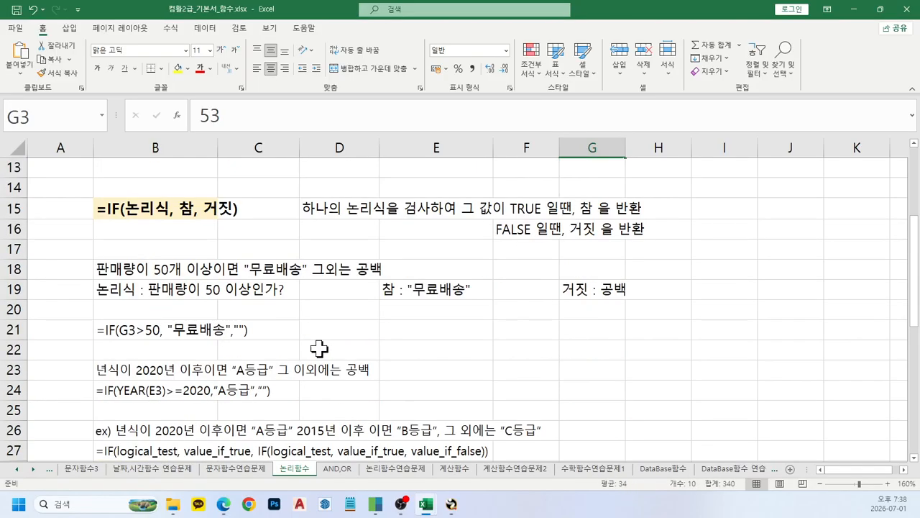
left_click(123, 269)
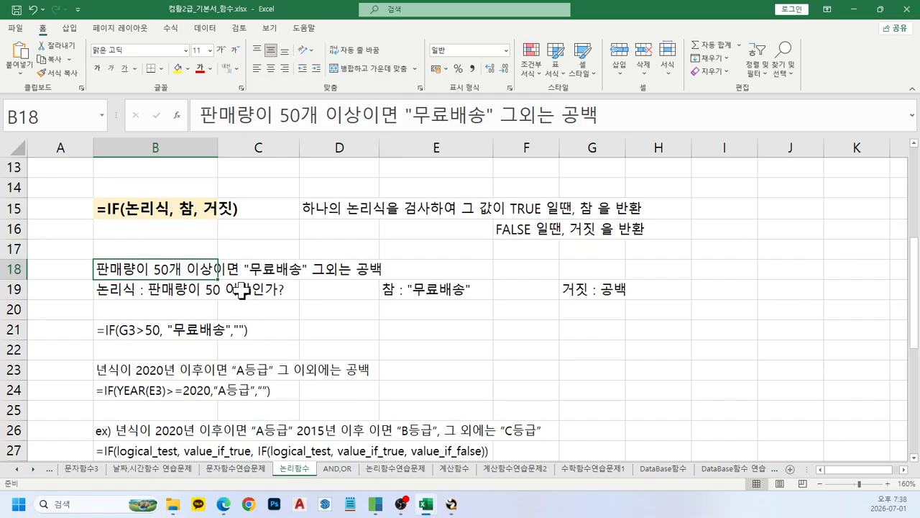
left_click(129, 289)
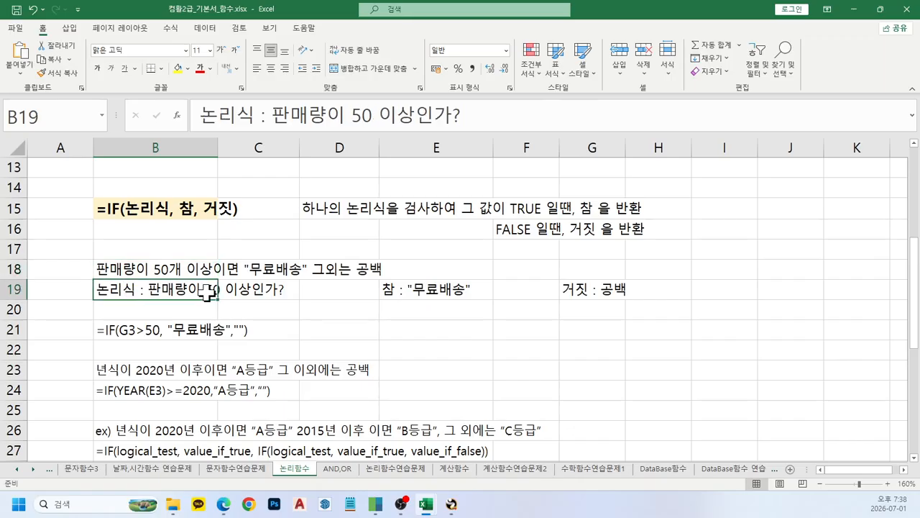
scroll(207, 291, "up", 4)
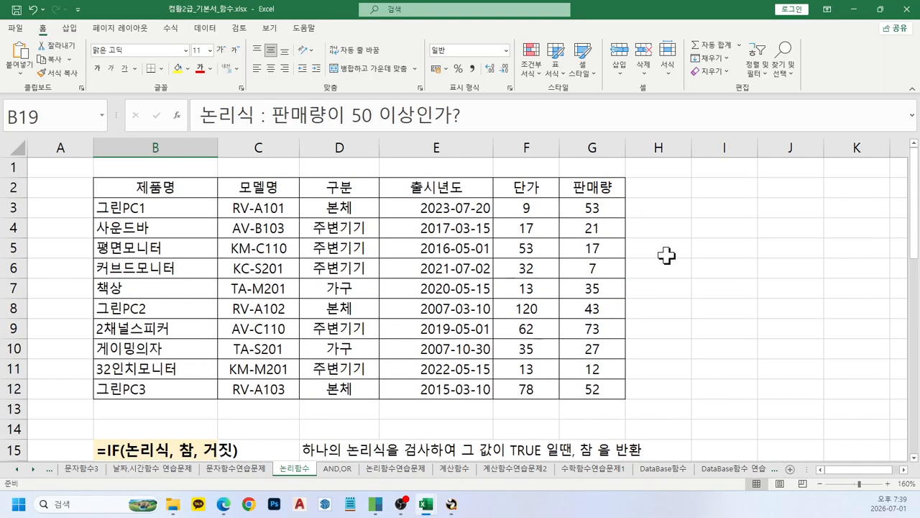
Enter the logical test =G3>=50 in H3 and fill it down through H12
left_click(666, 216)
type("=")
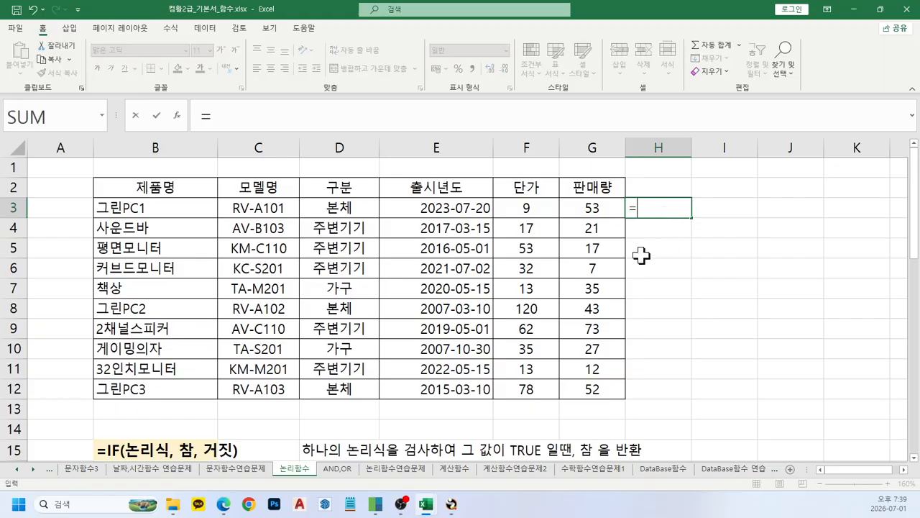
left_click(598, 209)
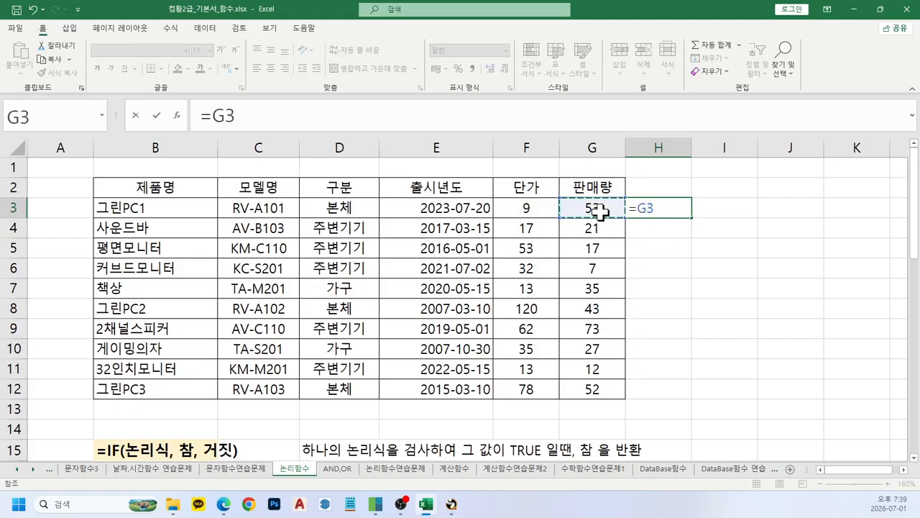
type(">=50")
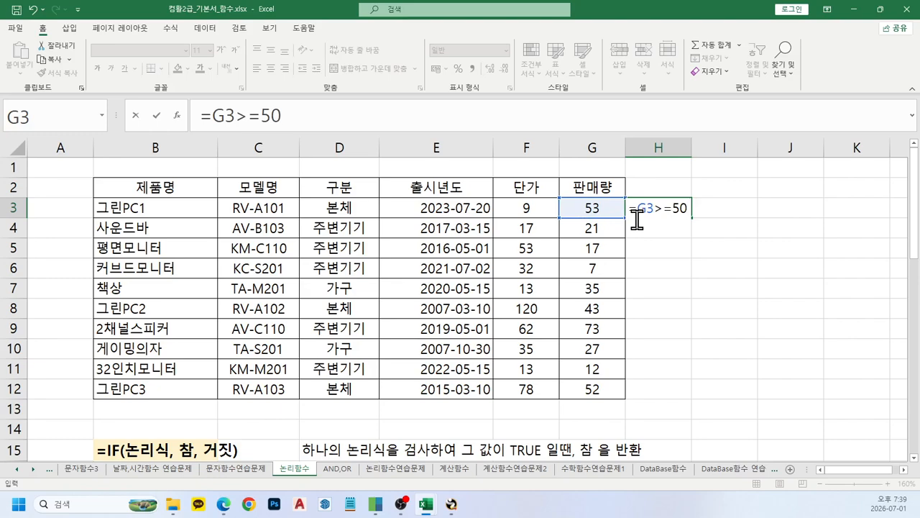
key("Return")
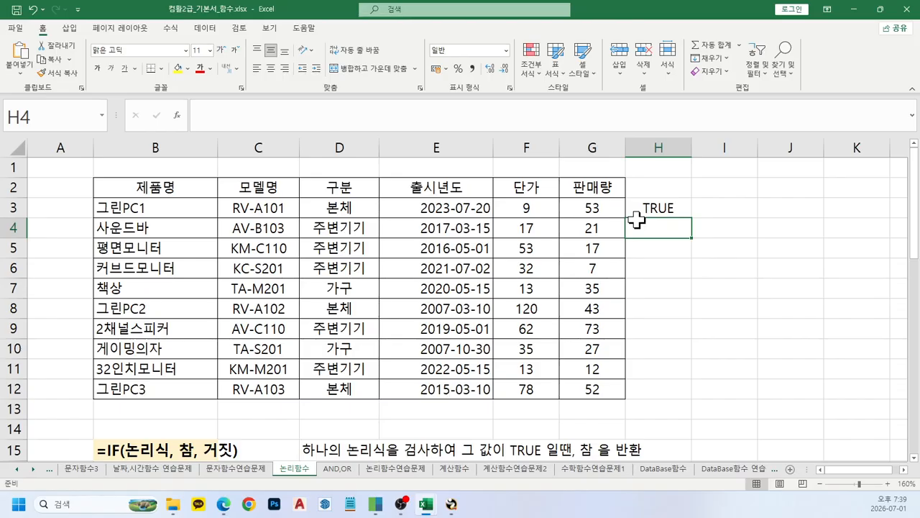
left_click(637, 214)
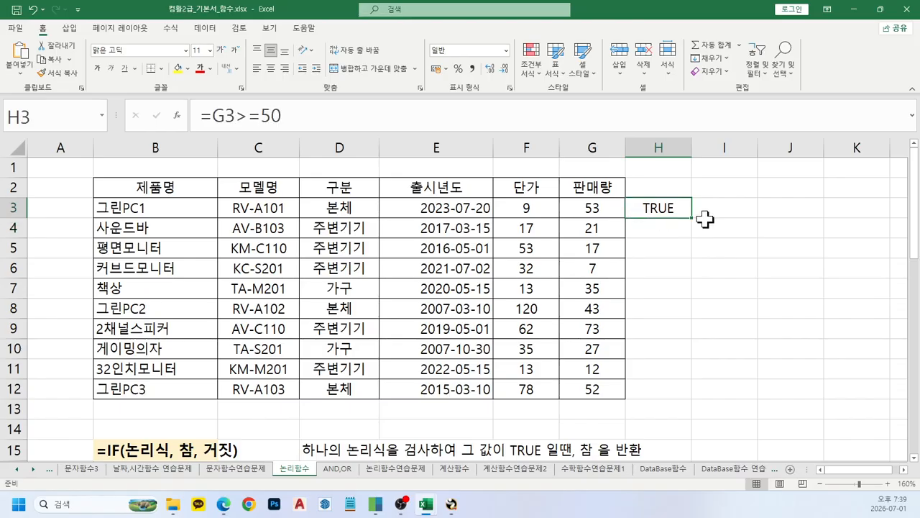
left_click_drag(691, 217, 674, 402)
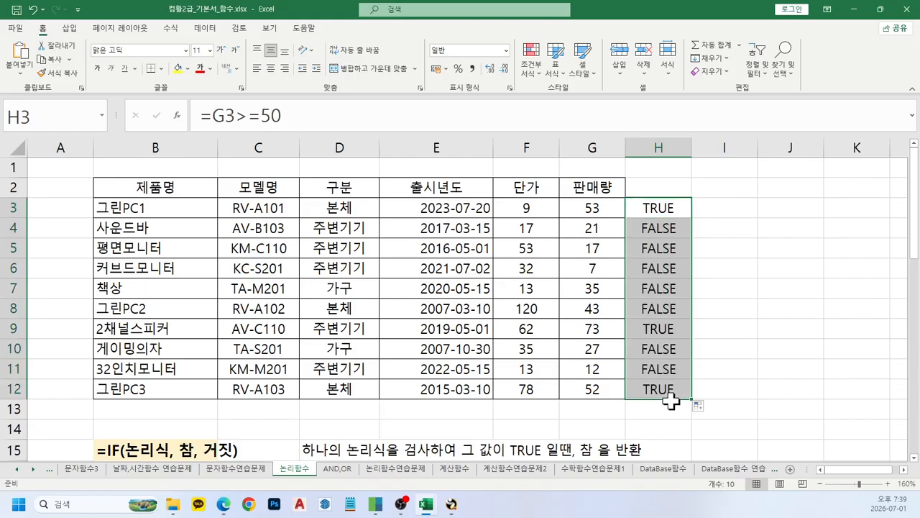
Check the sales quantities in column G against the logical tests in H3:H6
left_click(610, 209)
left_click(608, 227)
left_click(597, 282)
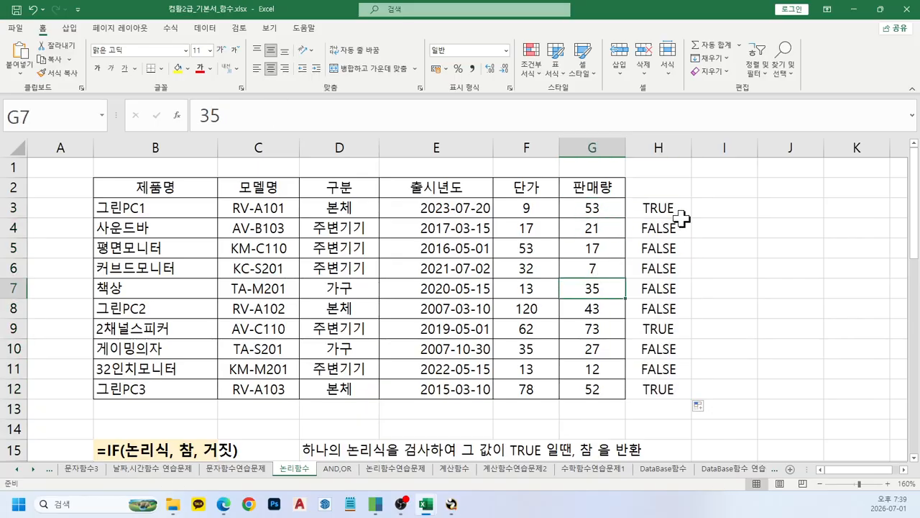
left_click(655, 210)
left_click(668, 227)
left_click(657, 245)
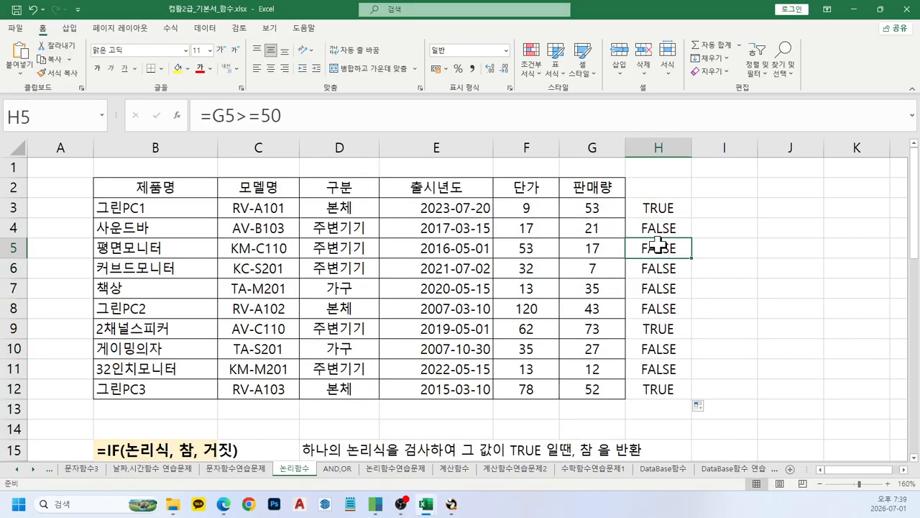
left_click(654, 273)
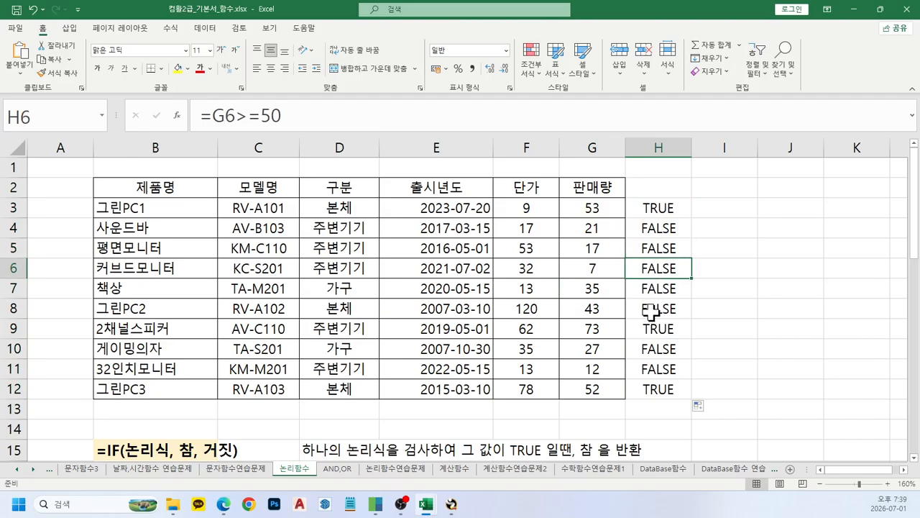
Wrap the test in H3 in an IF function, using G3>=50 as its logical test
left_click(664, 204)
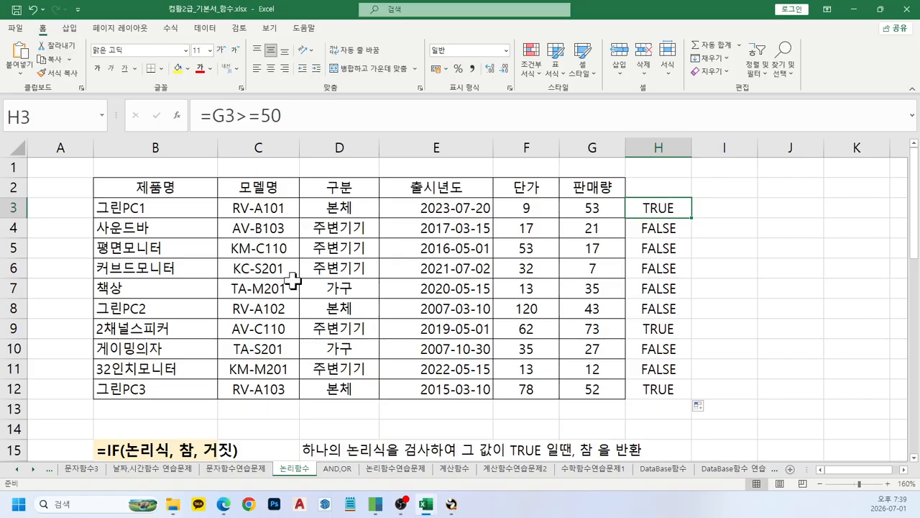
scroll(255, 293, "down", 1)
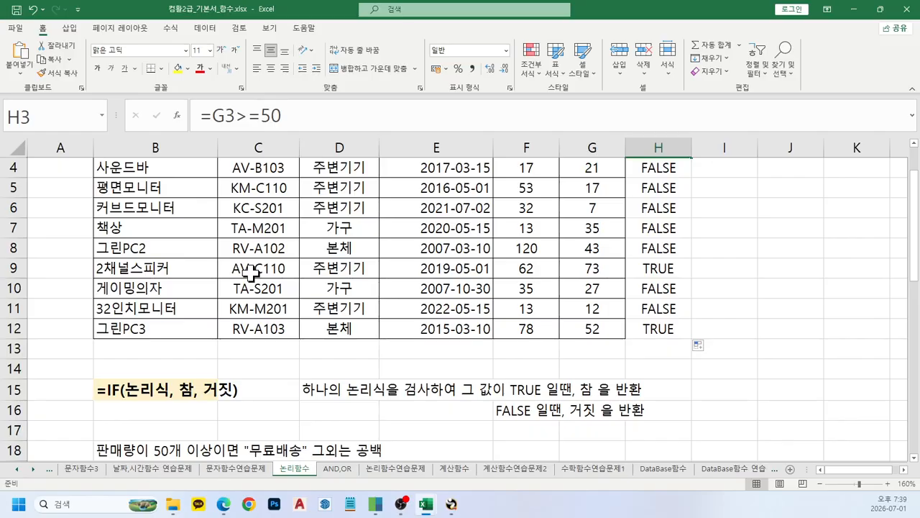
scroll(124, 339, "down", 1)
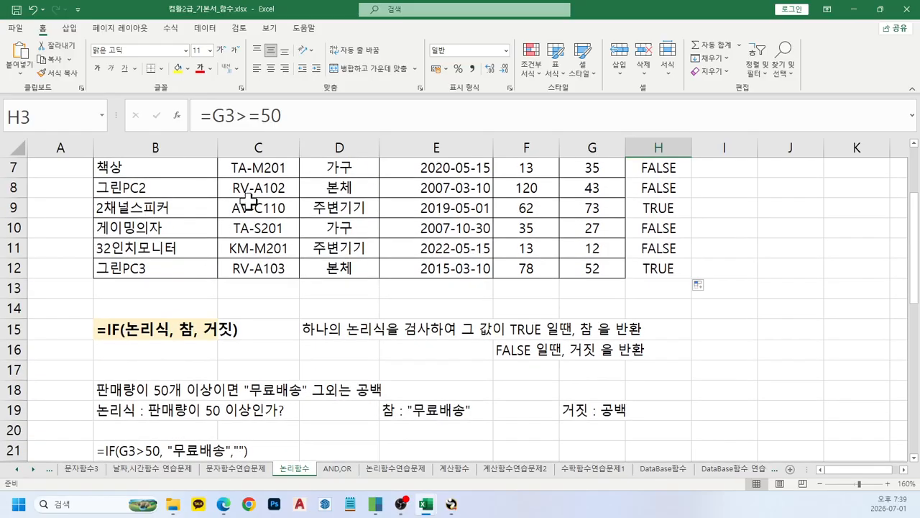
left_click(214, 116)
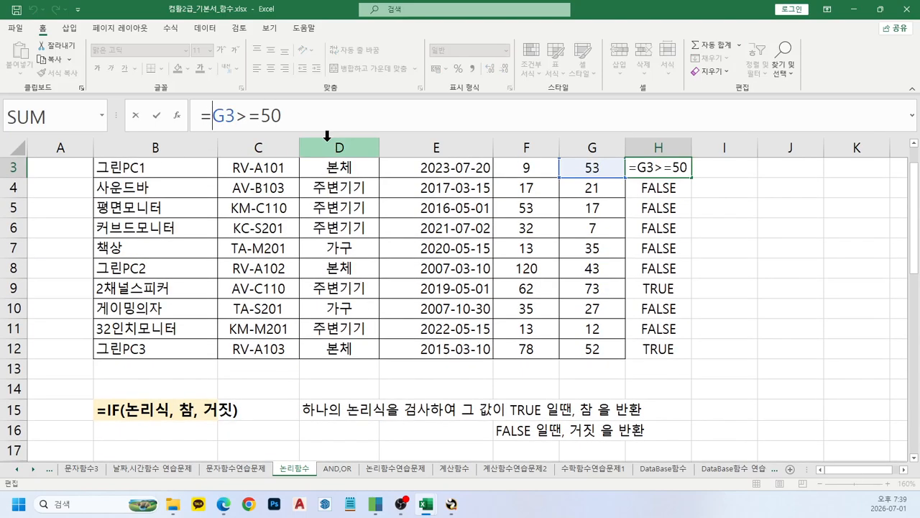
type("if(")
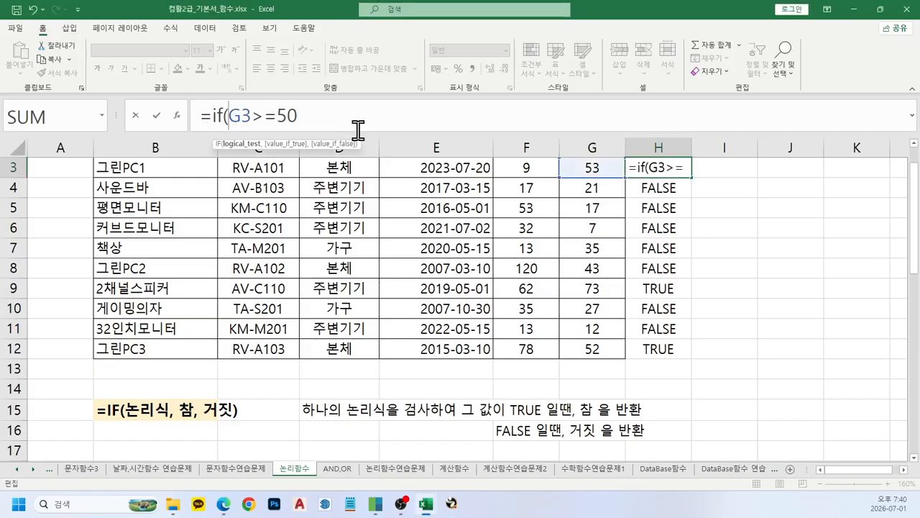
type(",")
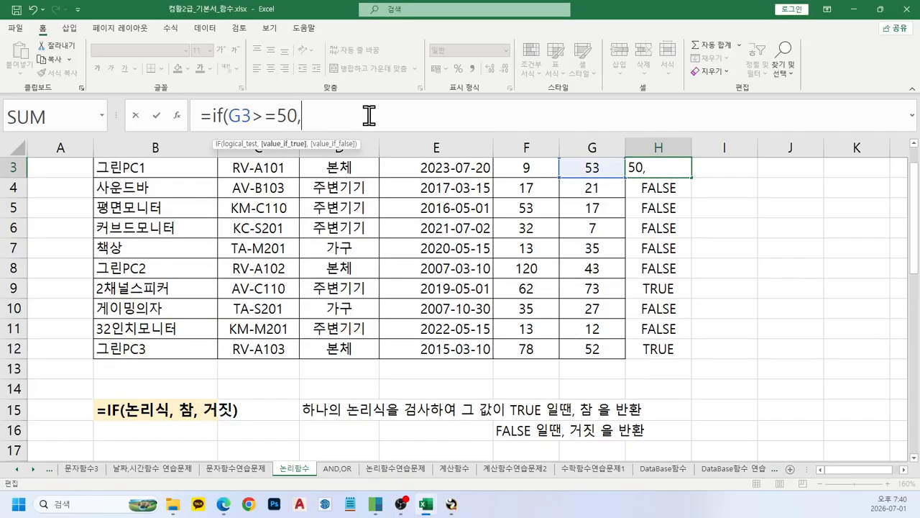
Complete the IF formula in H3 with "무료배송" as the true value and an empty string "" as the false value
type("\"an")
key("BackSpace")
key("BackSpace")
key("Hangul")
type("무료")
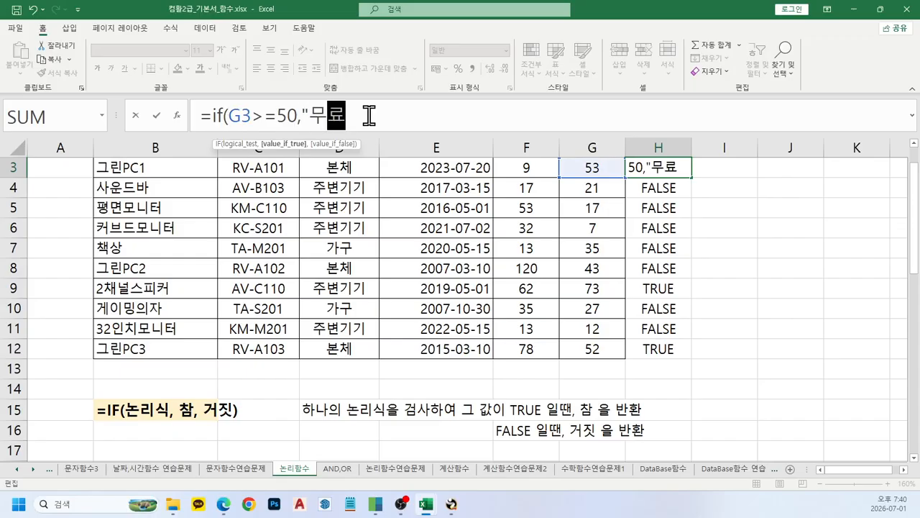
type("배송\"")
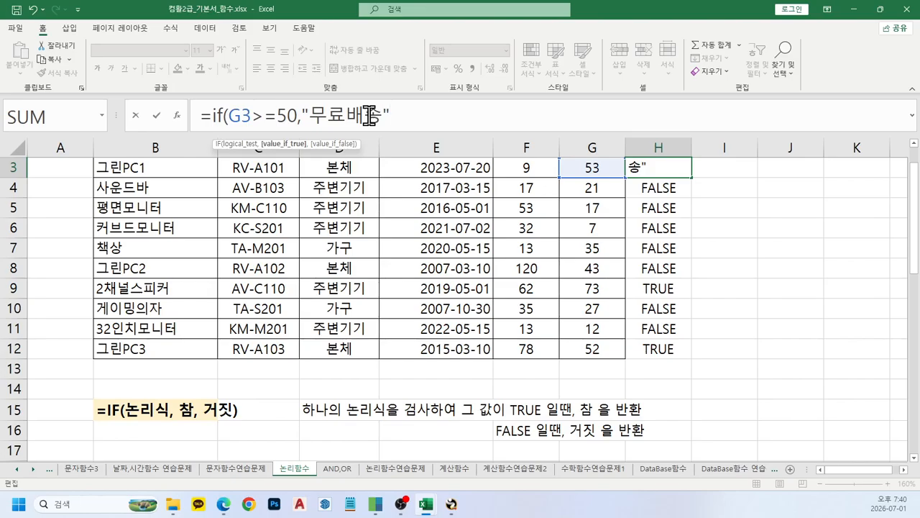
type(",\"")
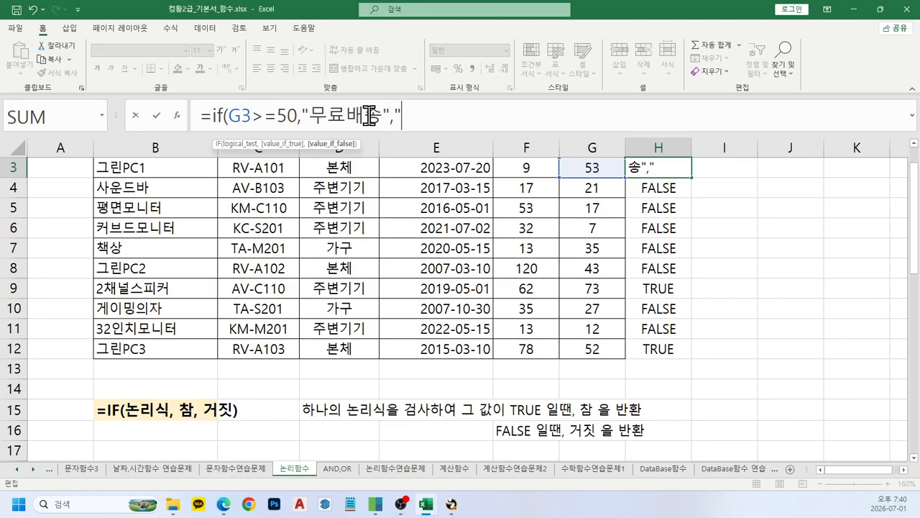
type("\"")
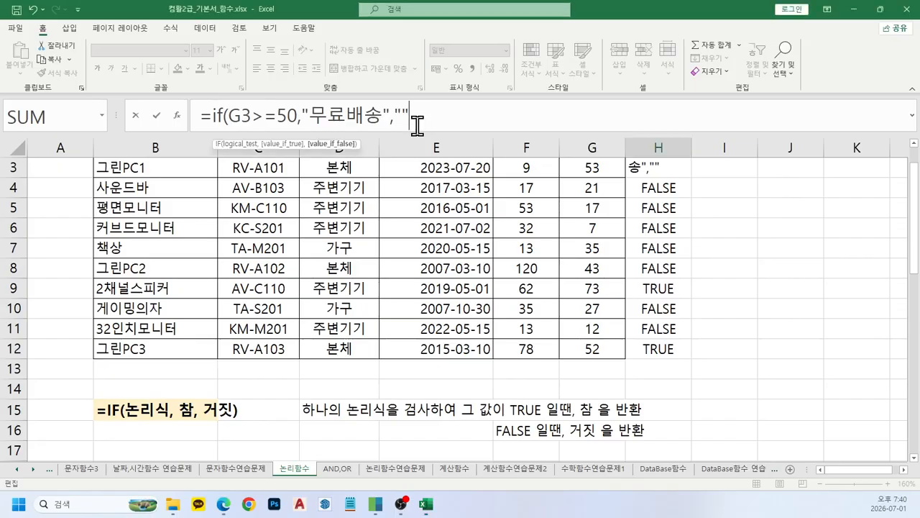
type(")")
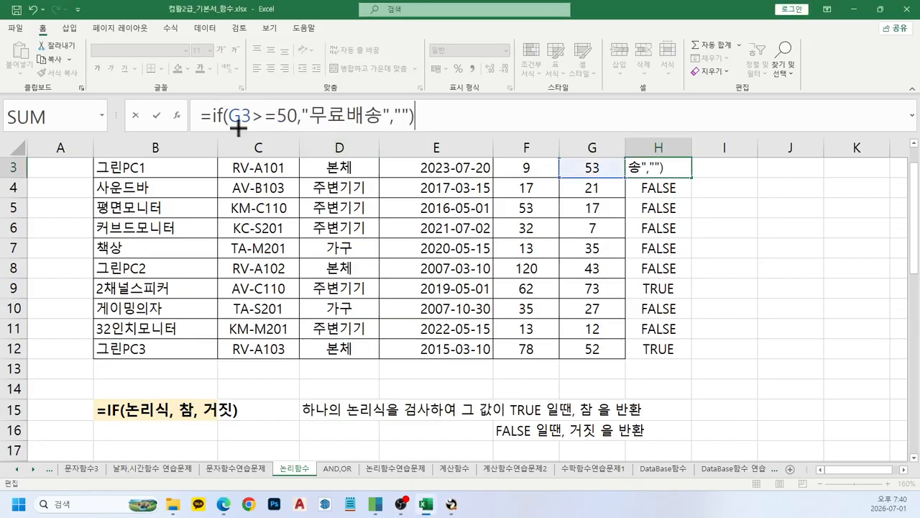
left_click_drag(238, 128, 291, 129)
left_click_drag(357, 71, 343, 95)
left_click_drag(418, 76, 408, 94)
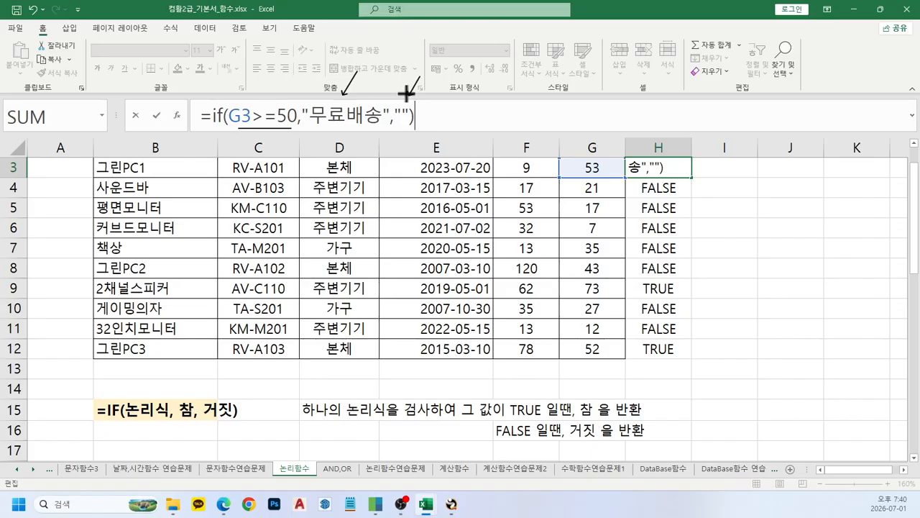
key("Escape")
key("Return")
type("+")
type("G4>=50")
key("ctrl+Return")
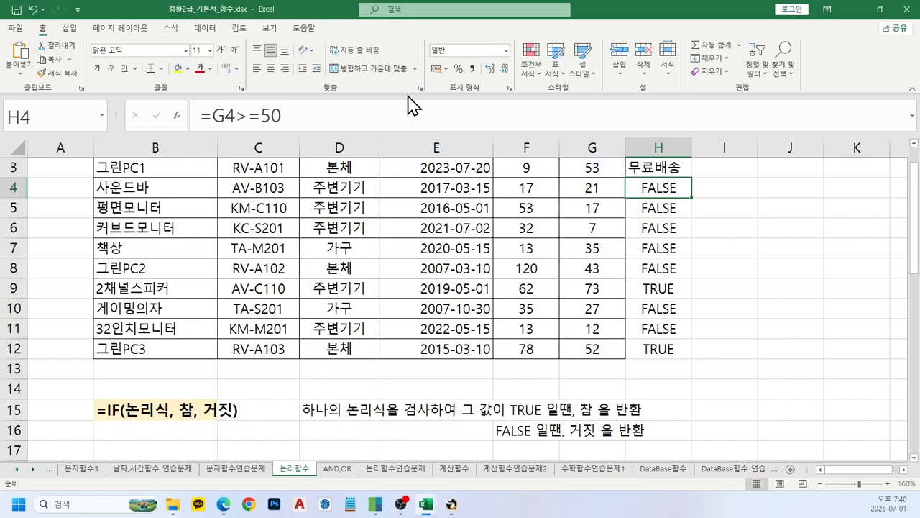
Fill the IF formula from H3 down through H12
key("Up")
scroll(589, 230, "up", 1)
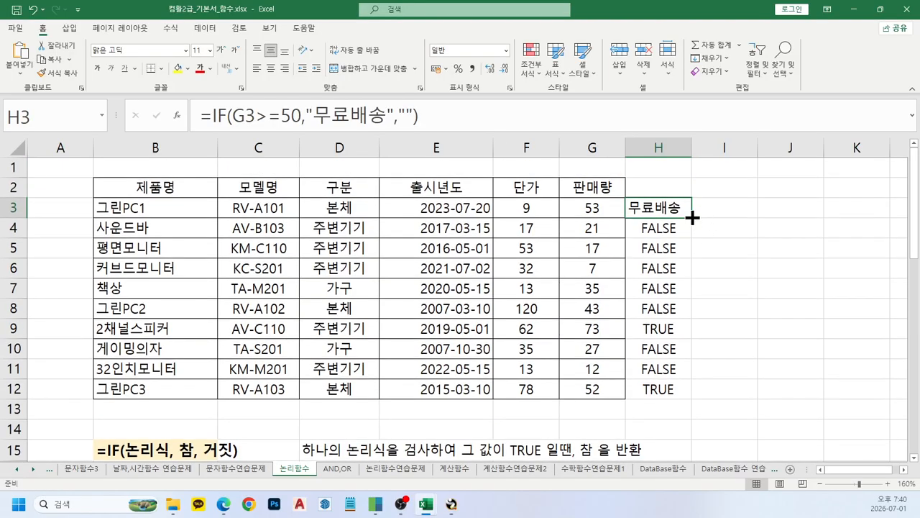
left_click_drag(691, 217, 679, 395)
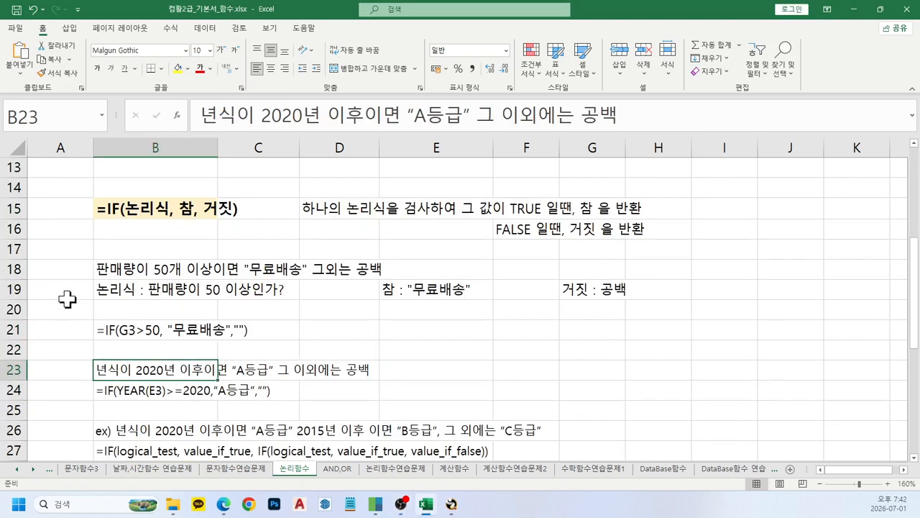
Review the "A등급" year condition in B23 and the release dates in column E, and select cell I3
left_click_drag(68, 298, 301, 340)
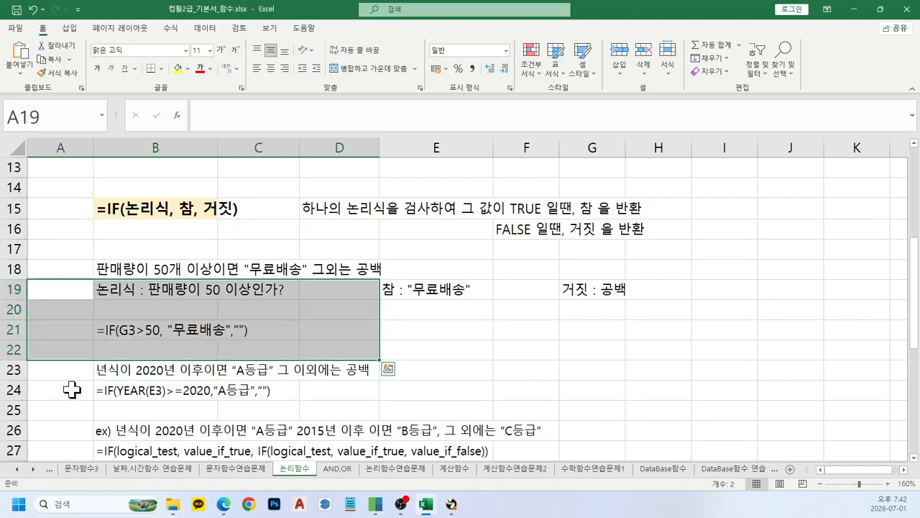
left_click(104, 371)
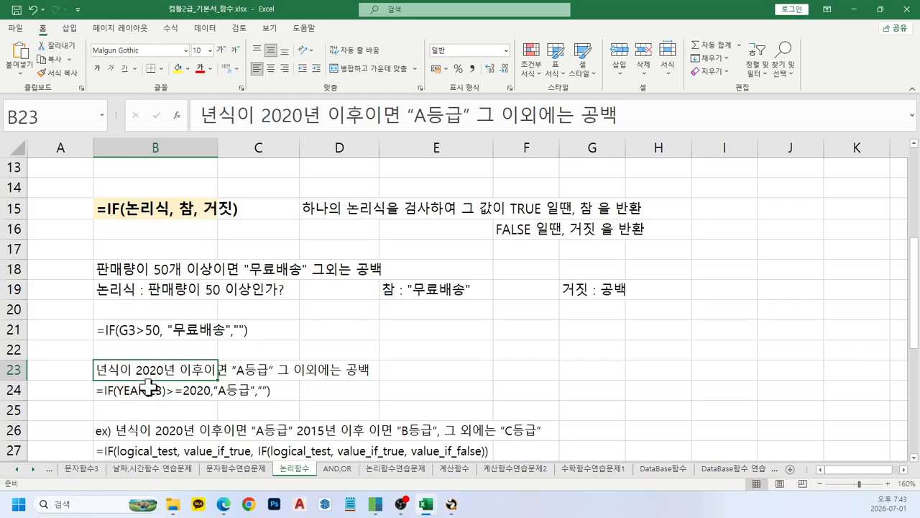
scroll(148, 392, "up", 4)
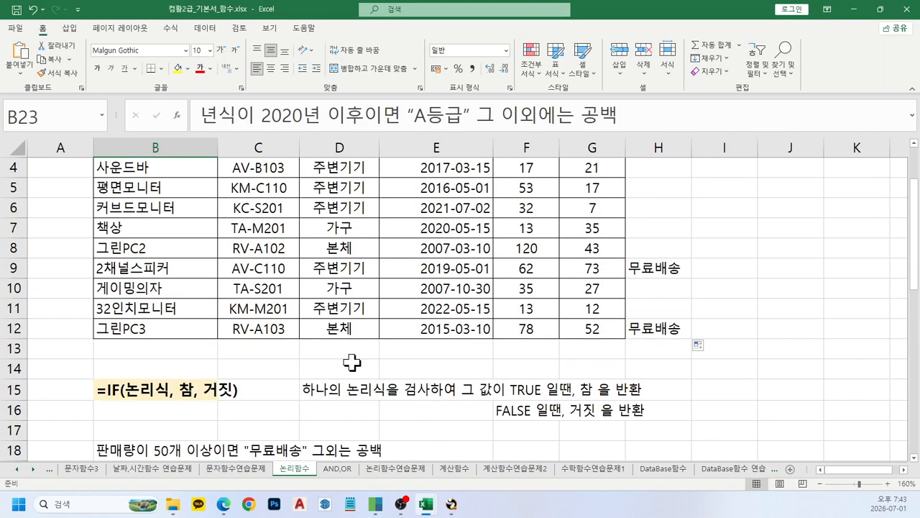
left_click_drag(447, 210, 418, 375)
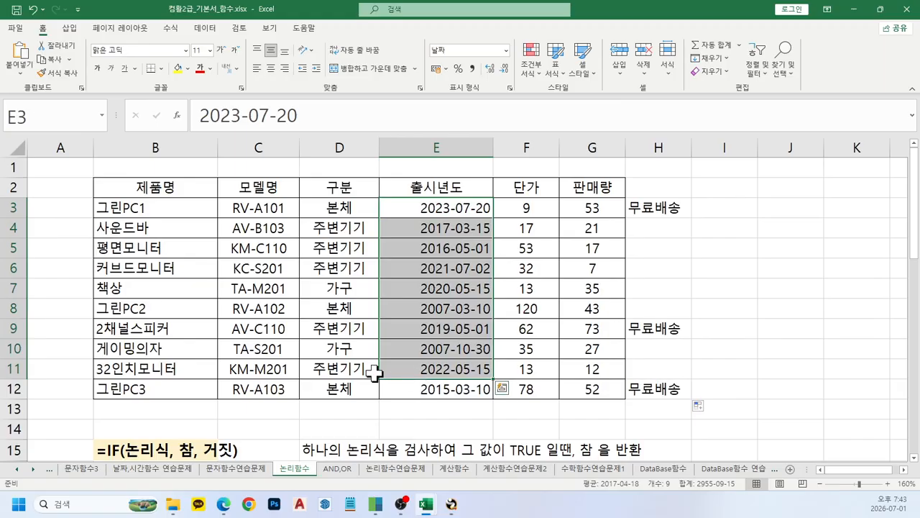
scroll(370, 373, "down", 4)
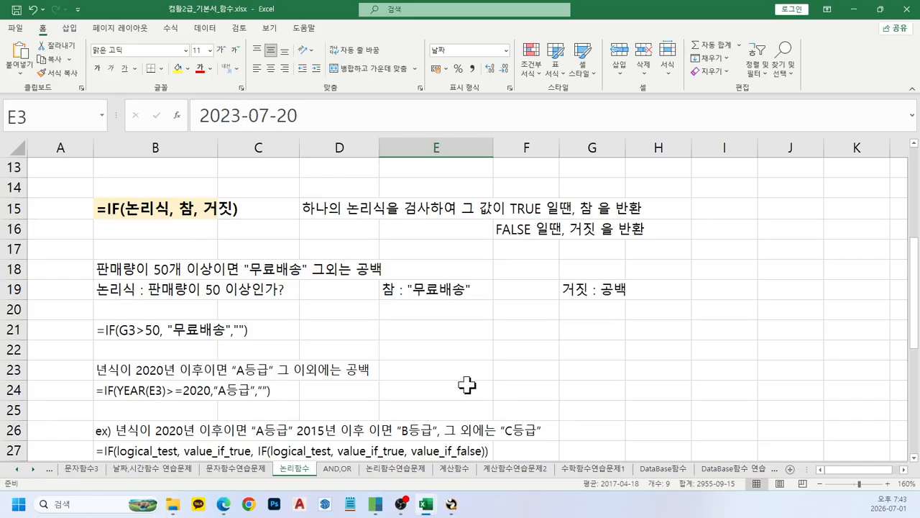
scroll(671, 366, "up", 4)
left_click(711, 209)
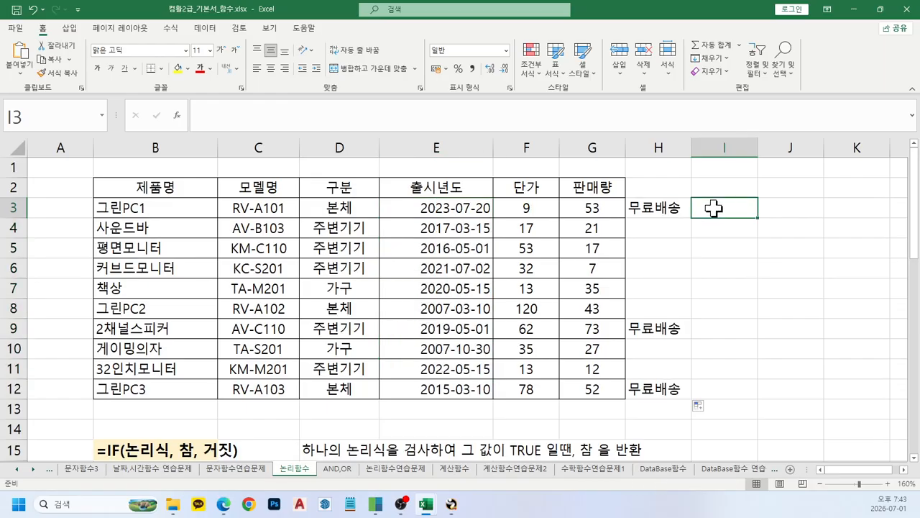
Enter =YEAR(E3) in I3 to extract the release year, and fill it down through I12
type("=")
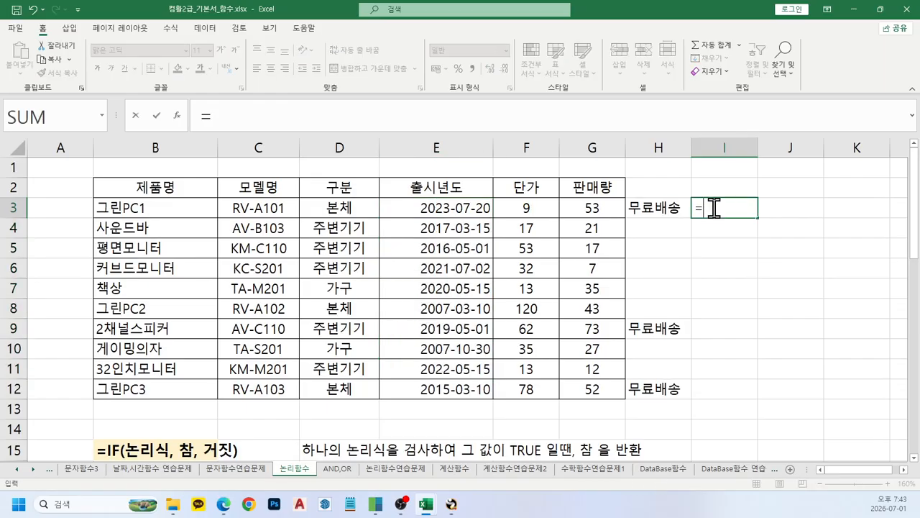
type("ㅛㄷ")
key("BackSpace")
key("BackSpace")
key("Hangul")
type("ye")
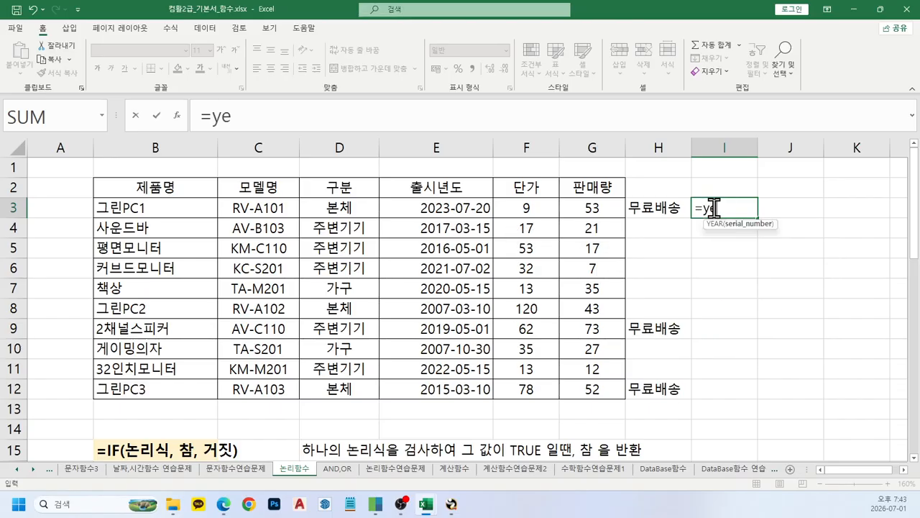
key("Tab")
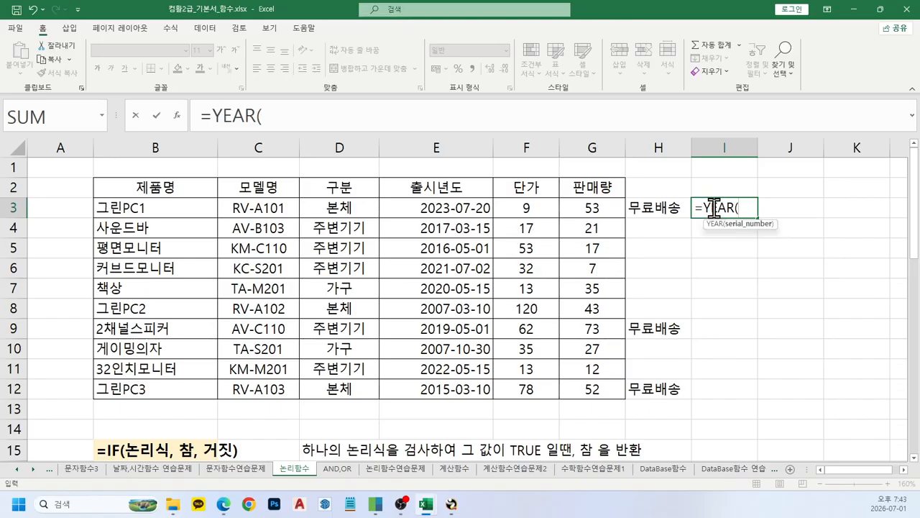
left_click(455, 204)
type(")")
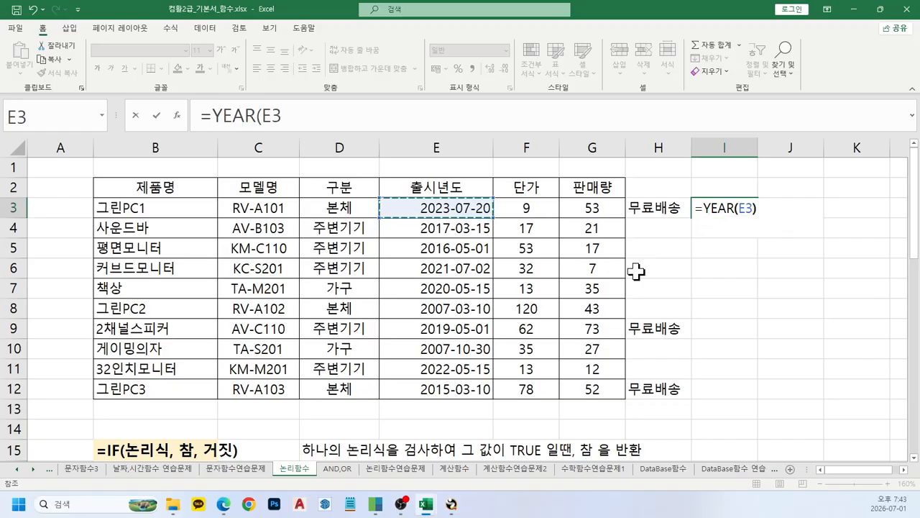
key("Return")
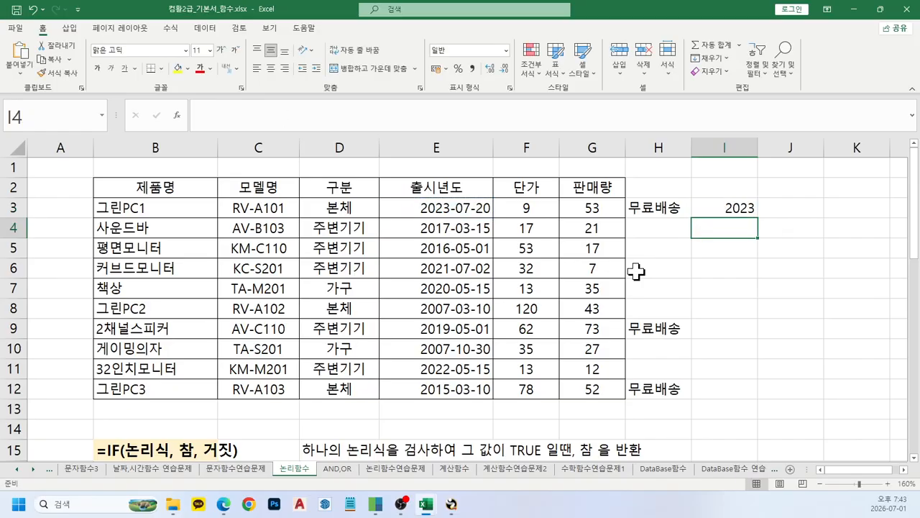
key("Up")
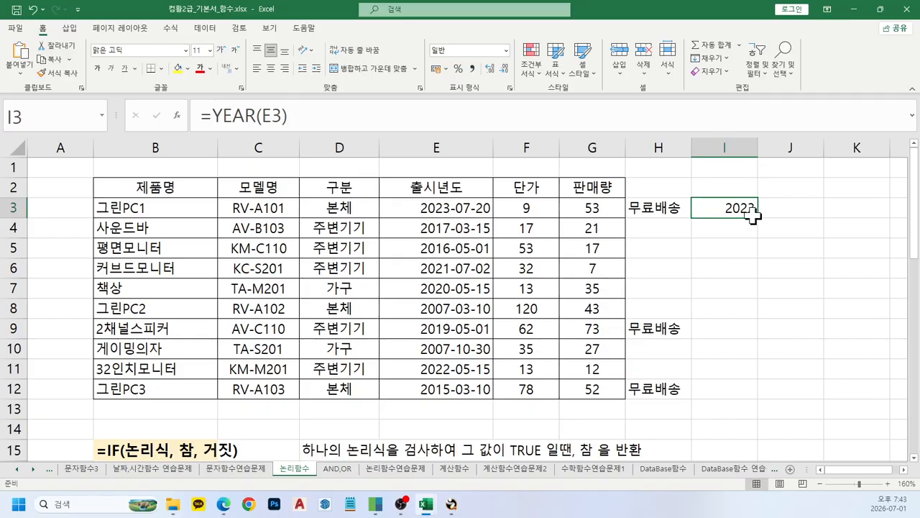
left_click_drag(759, 219, 756, 400)
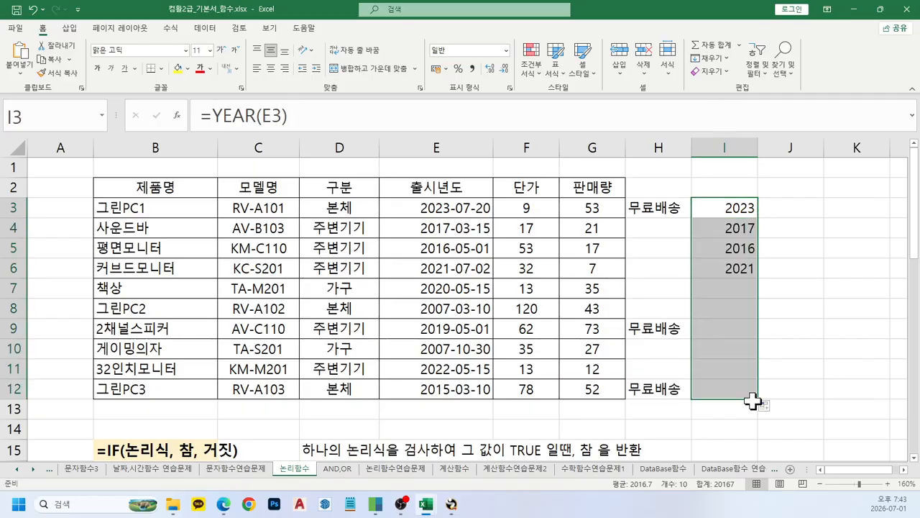
Extend the I3 formula with the comparison >=2020, fill it down through I12, and compare rows 3 and 6 with their release dates
left_click(713, 210)
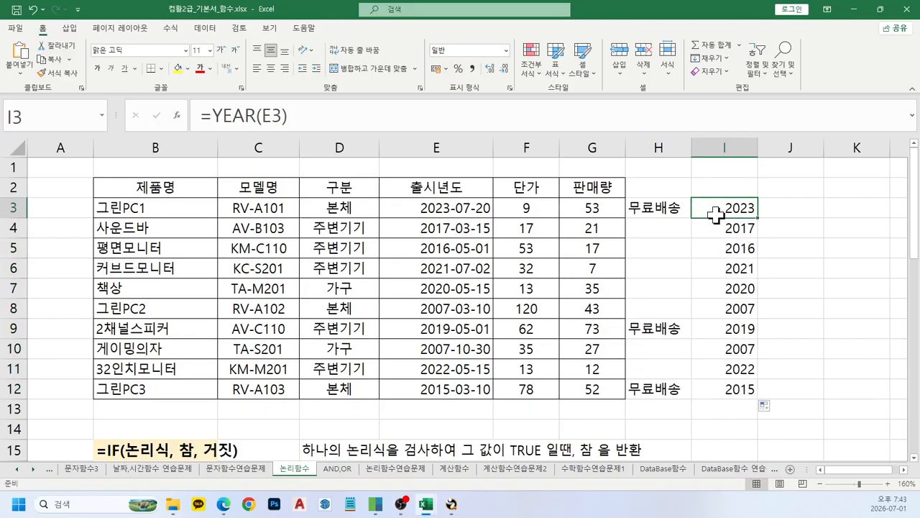
left_click(315, 117)
type(">=2020")
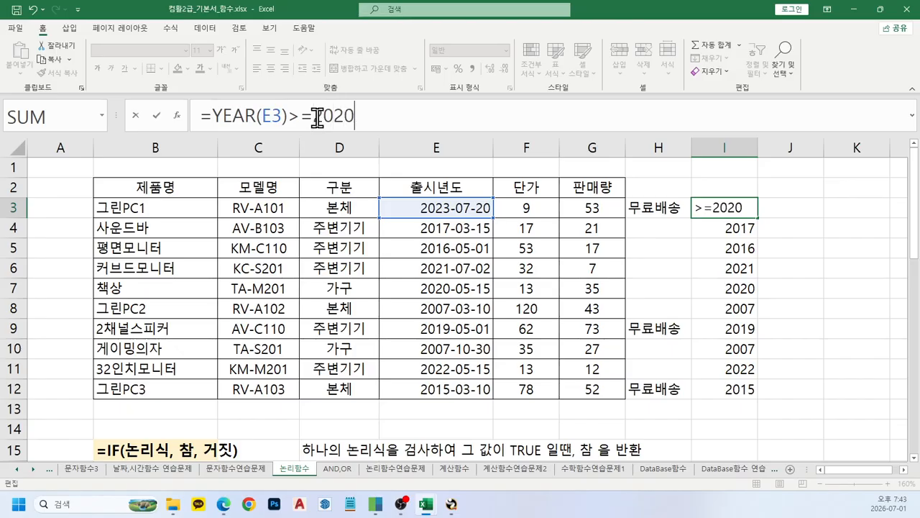
key("Return")
key("Up")
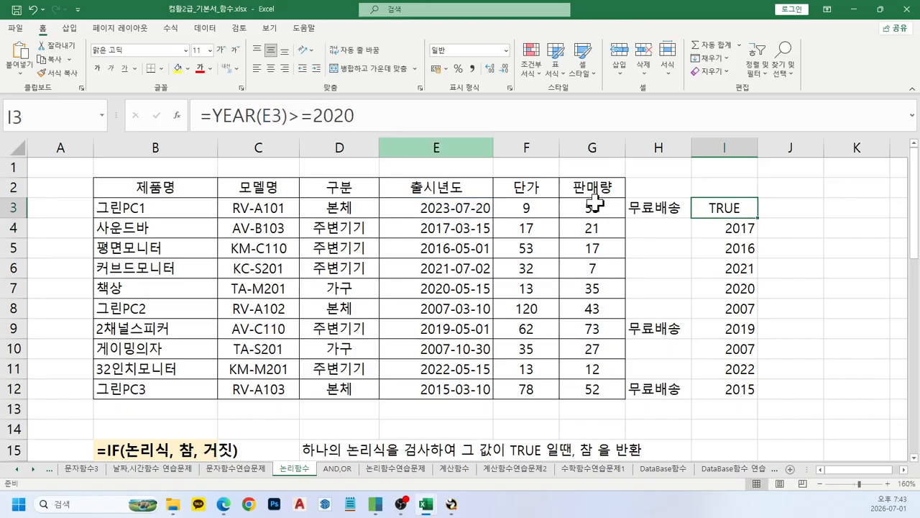
left_click_drag(758, 222, 752, 398)
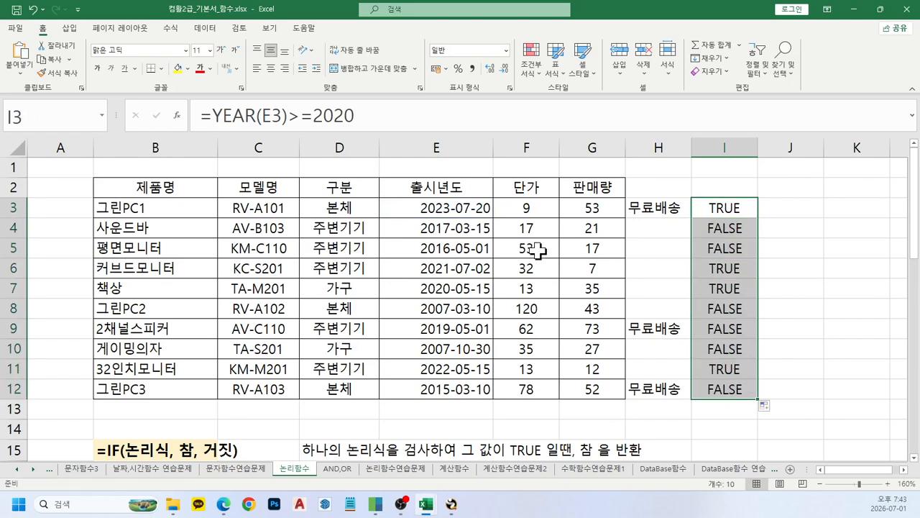
left_click_drag(464, 207, 704, 214)
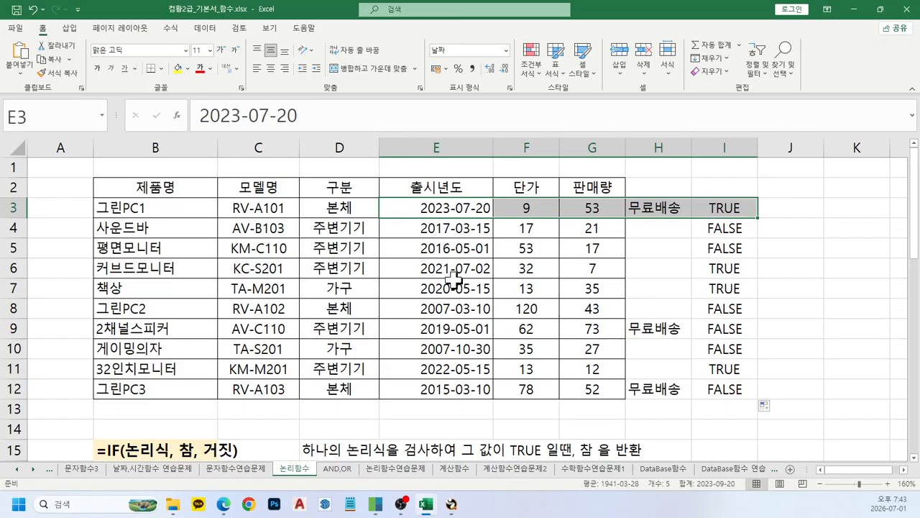
left_click_drag(442, 267, 727, 267)
Wrap the year test in I3 in an IF function, using YEAR(E3)>=2020 as its logical test
left_click(729, 209)
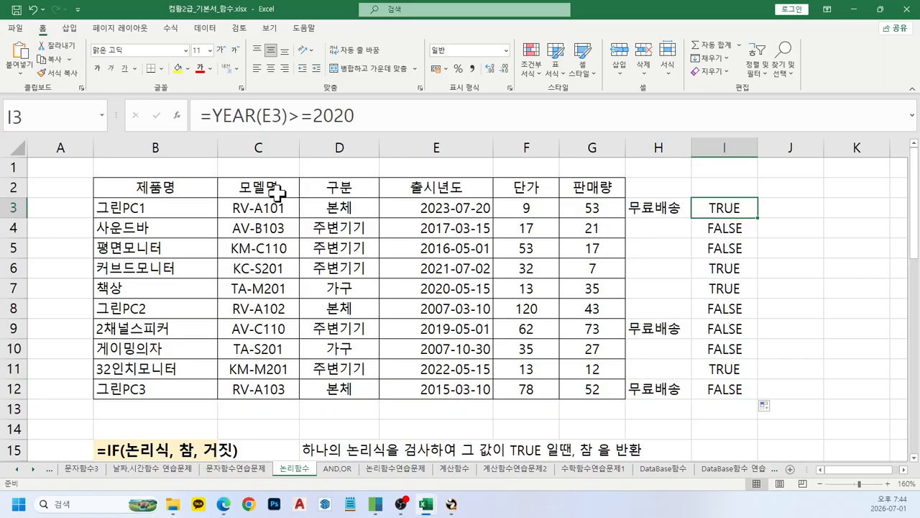
left_click(208, 115)
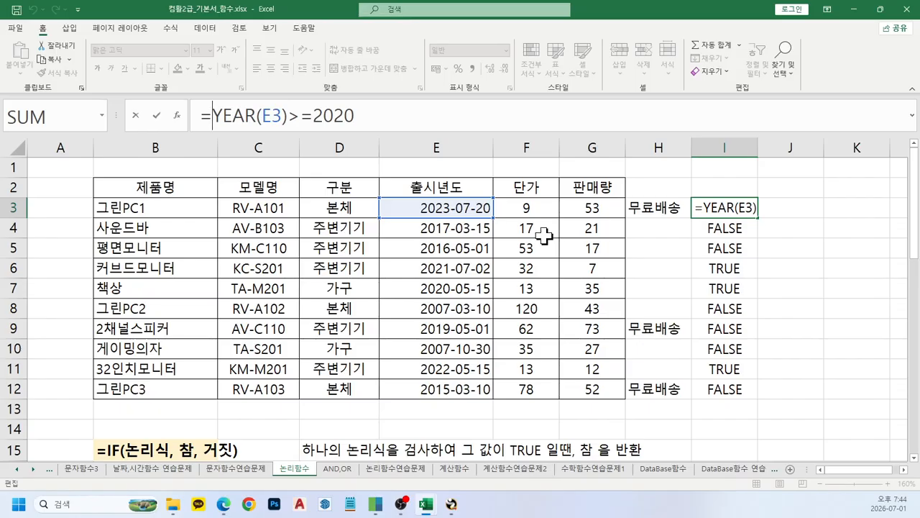
type("if(")
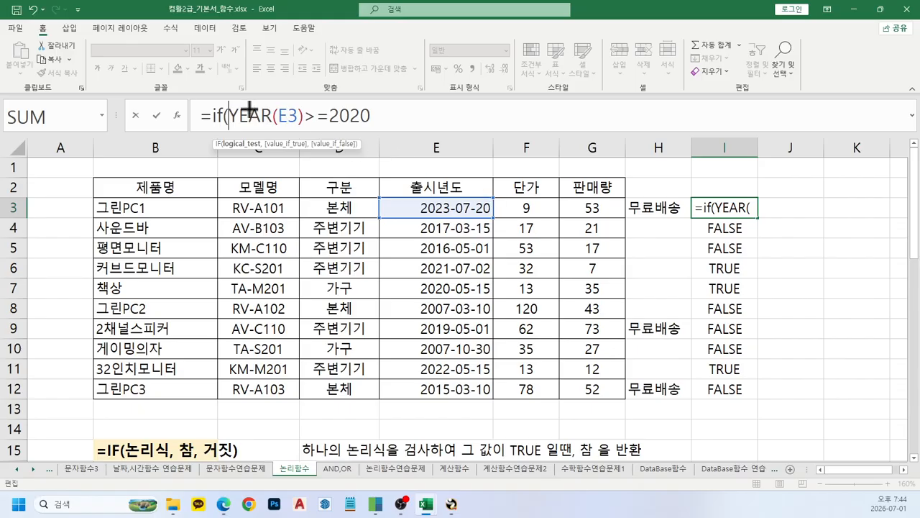
left_click_drag(228, 105, 370, 128)
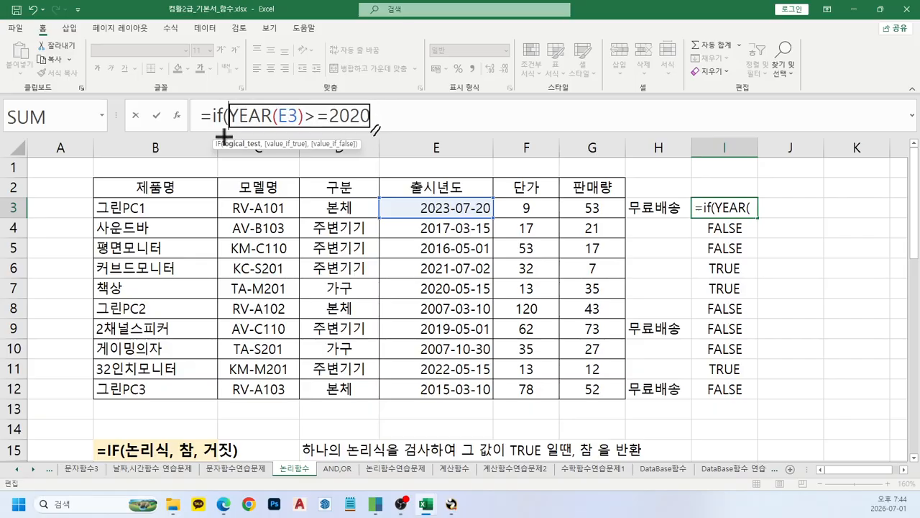
left_click_drag(224, 138, 268, 153)
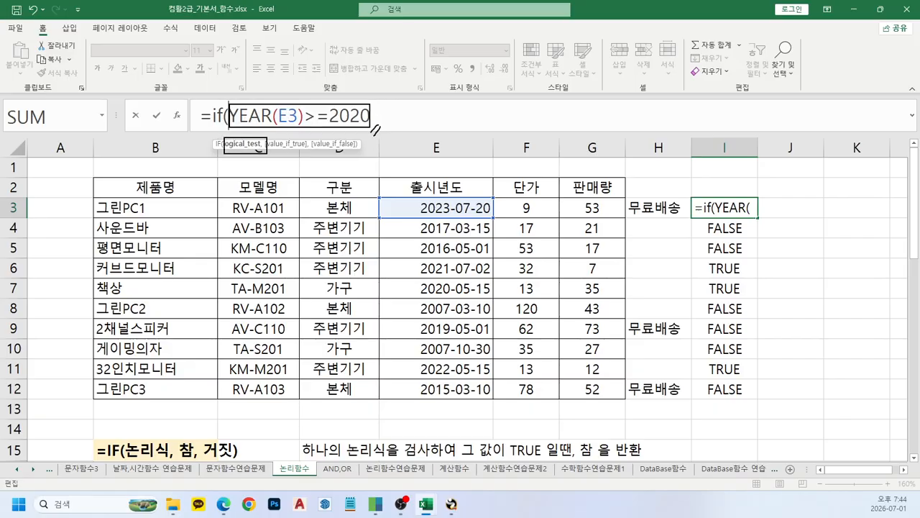
key("Escape")
Complete the IF formula in I3 with "A등급" as the true value and an empty string "" as the false value
left_click(404, 115)
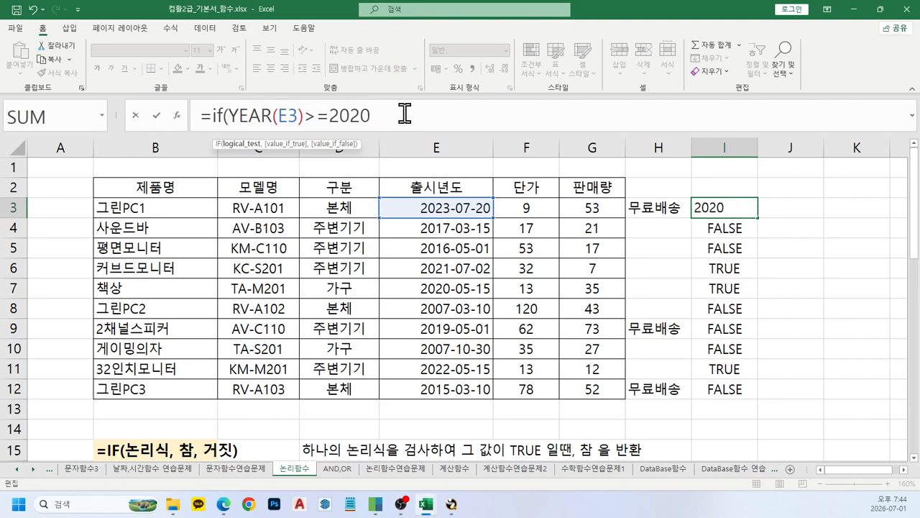
type(",\"")
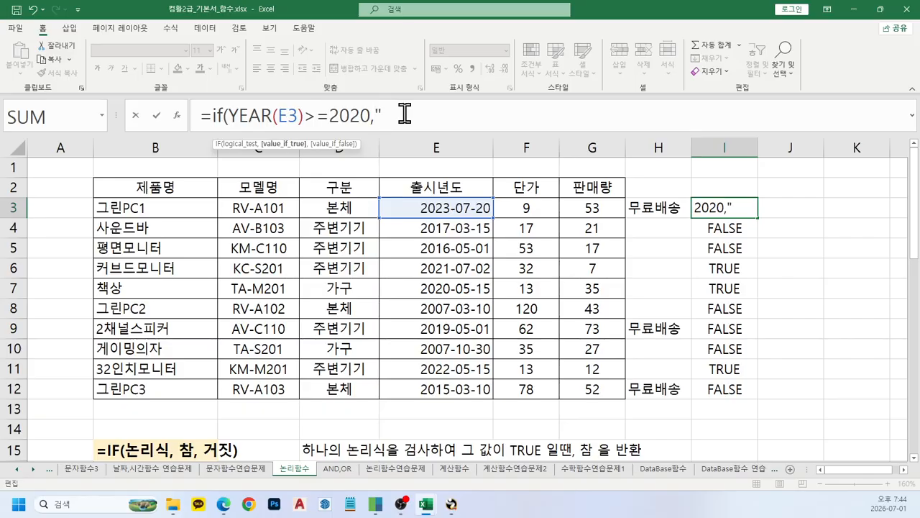
type("ㅁ")
key("BackSpace")
type("Ae등급\",\"\"")
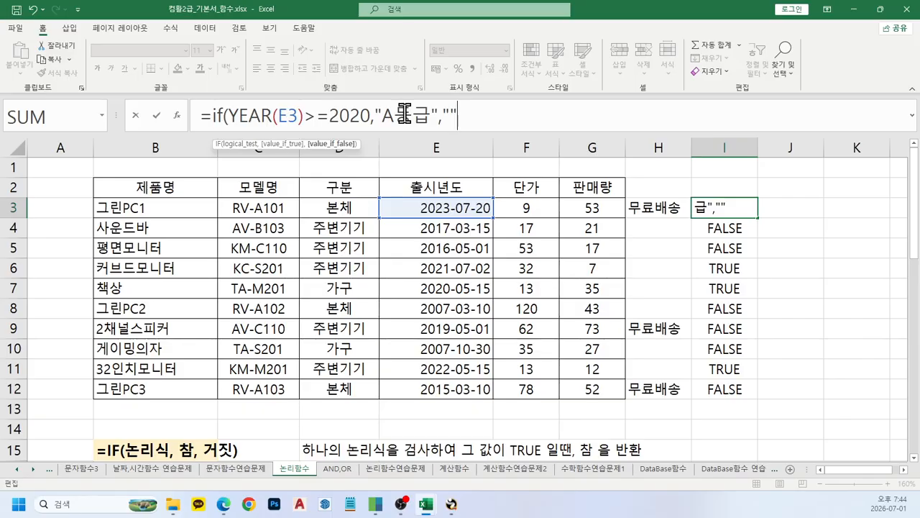
type(")")
key("Return")
Check the exercise notes below the table, and fill the IF formula from I3 down through I12
scroll(381, 266, "down", 4)
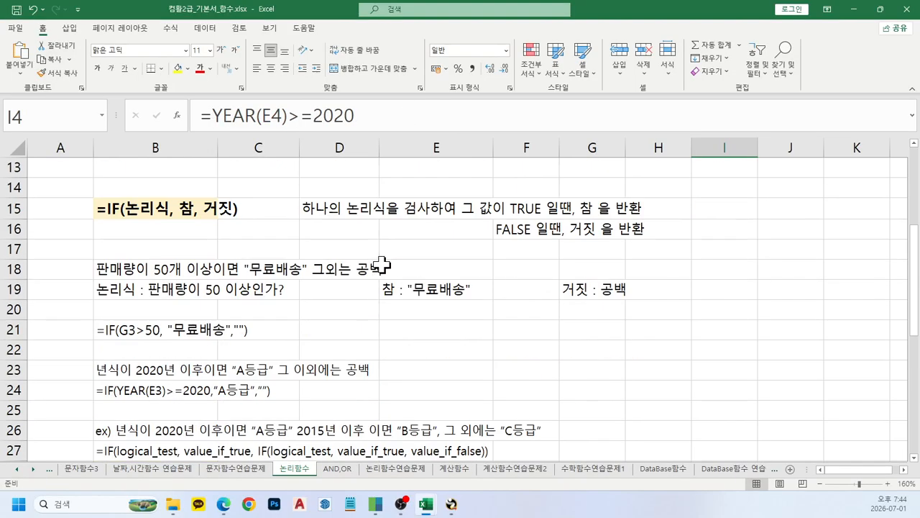
scroll(238, 349, "up", 4)
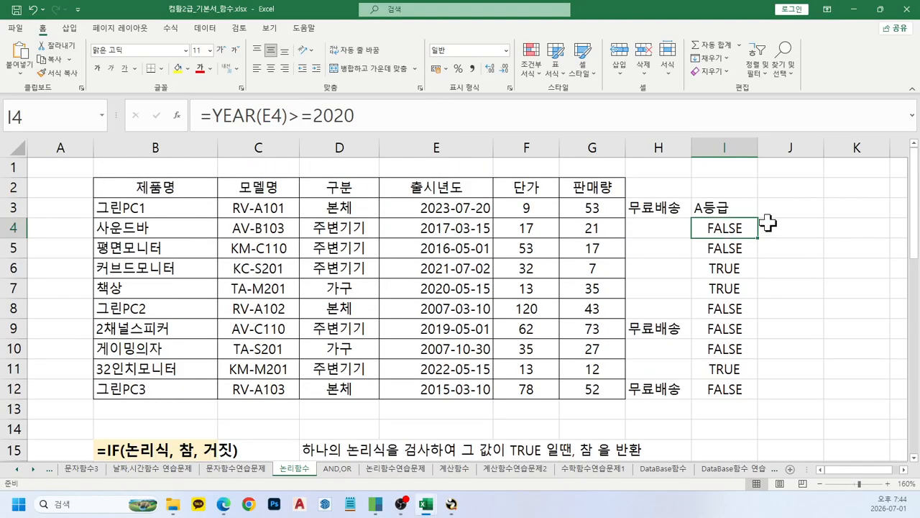
left_click(741, 210)
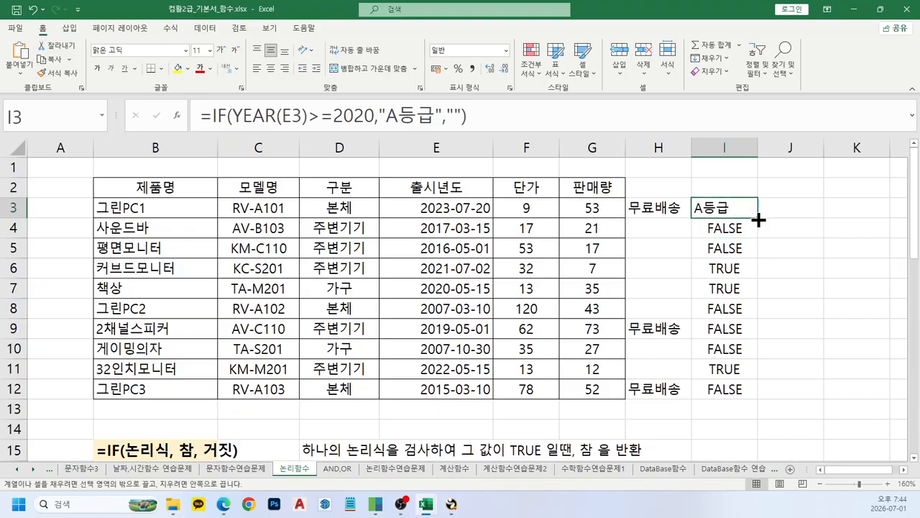
left_click_drag(759, 220, 760, 397)
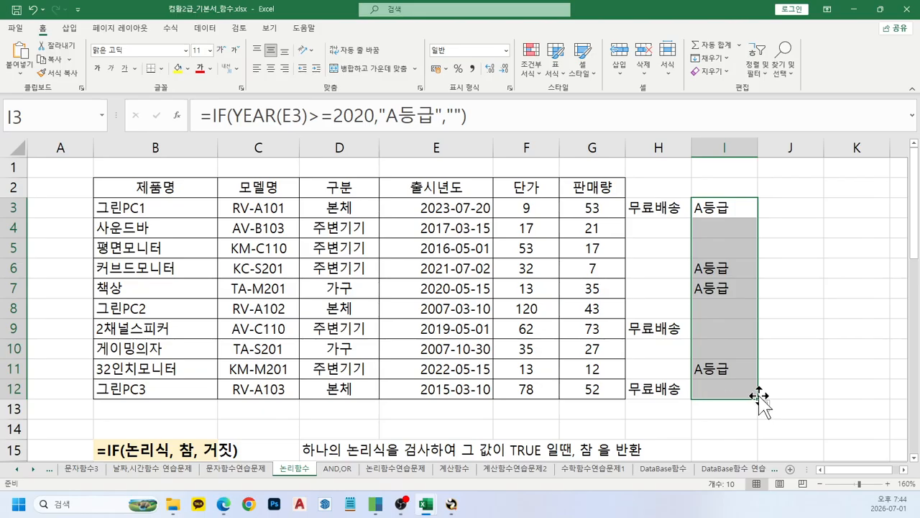
left_click(736, 212)
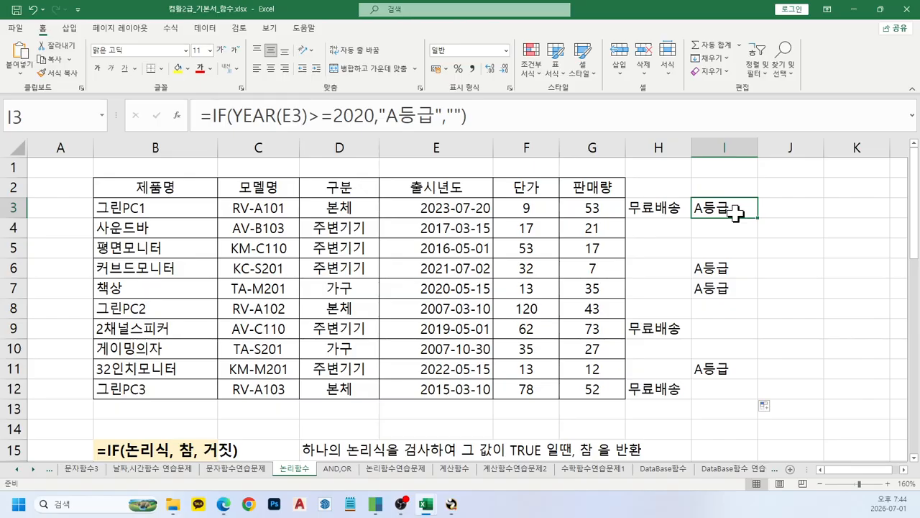
Review the nested IF exercise in B26 covering the "A등급", "B등급" and "C등급" year conditions
scroll(205, 267, "down", 5)
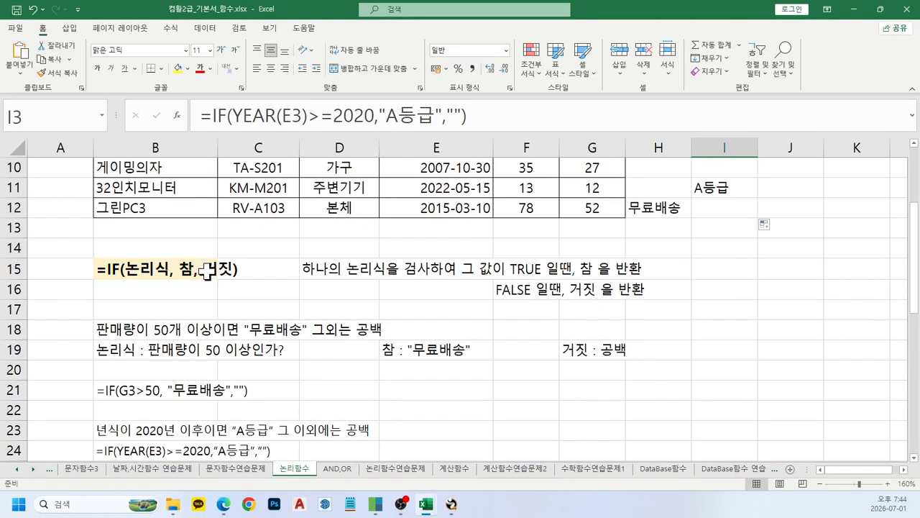
scroll(122, 314, "down", 1)
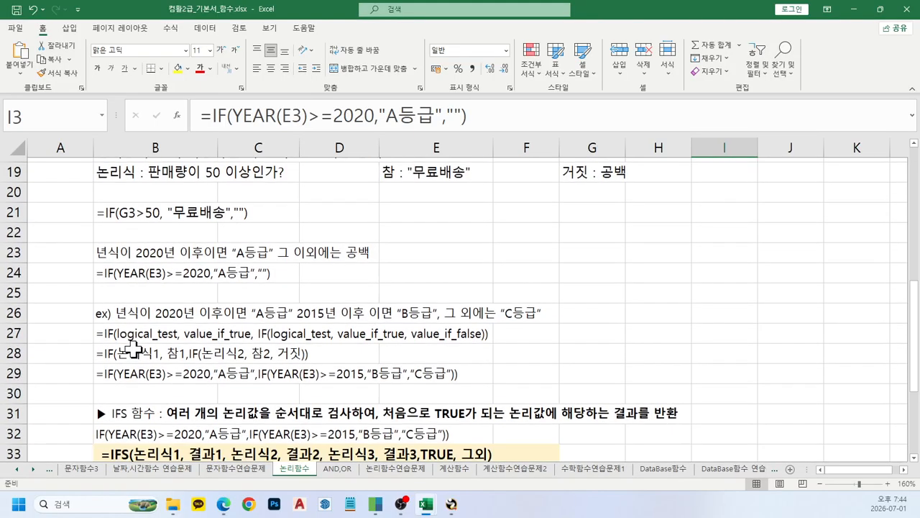
left_click(135, 308)
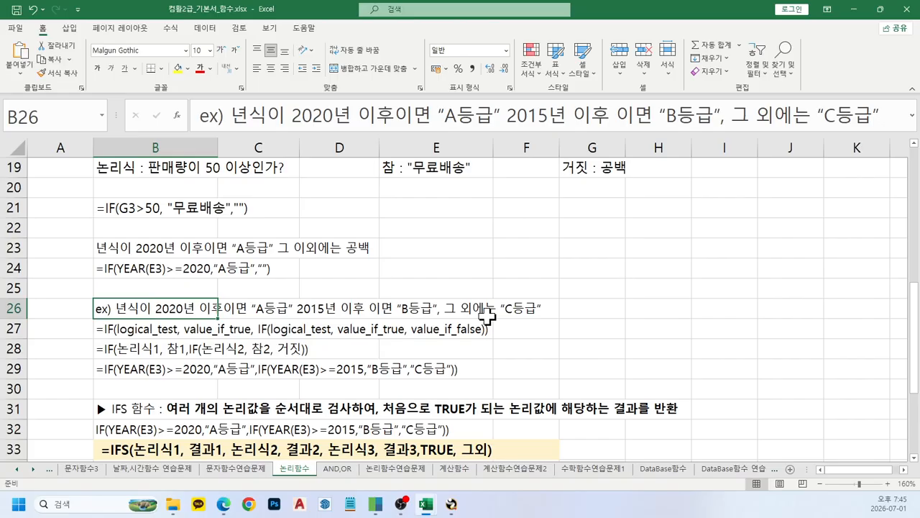
scroll(511, 230, "up", 6)
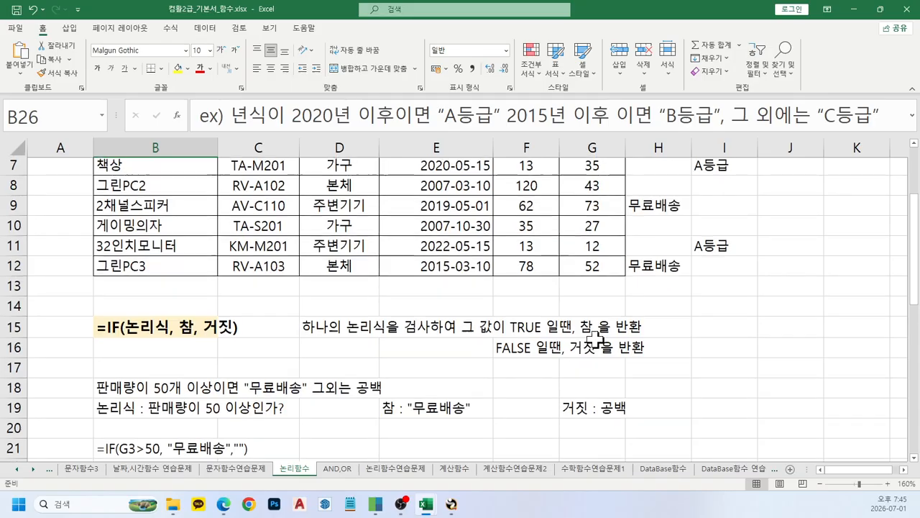
scroll(618, 344, "up", 1)
Enter =YEAR(E3) in J3 to extract the release year of the first product
left_click(804, 209)
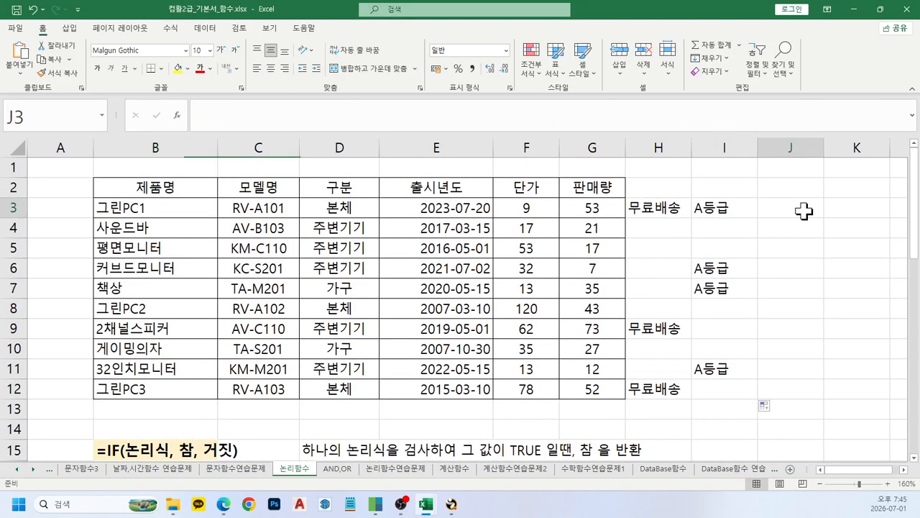
left_click(903, 469)
left_click(903, 468)
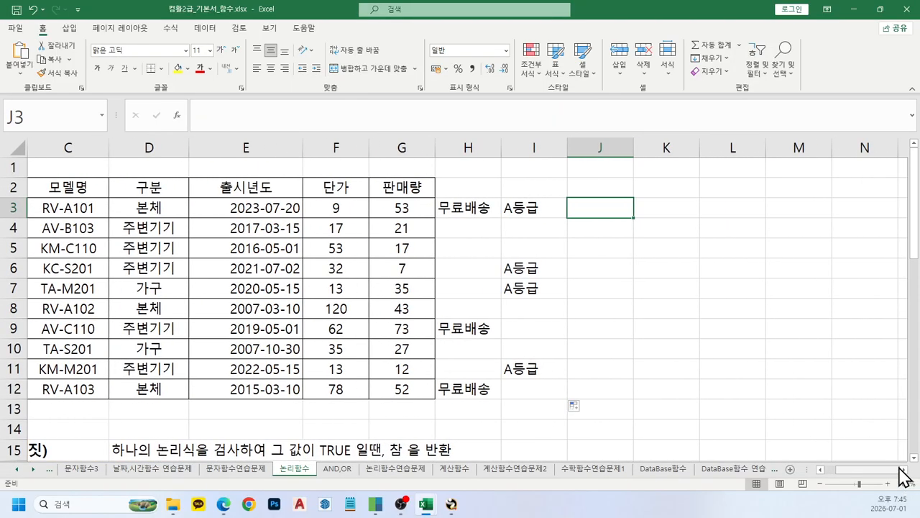
type("=ㅛㄷ")
key("BackSpace")
key("BackSpace")
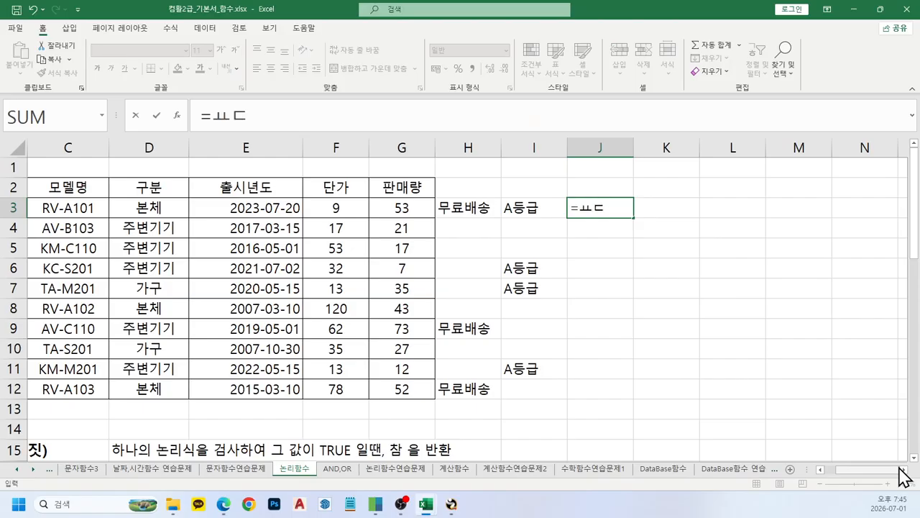
type("ye")
key("Tab")
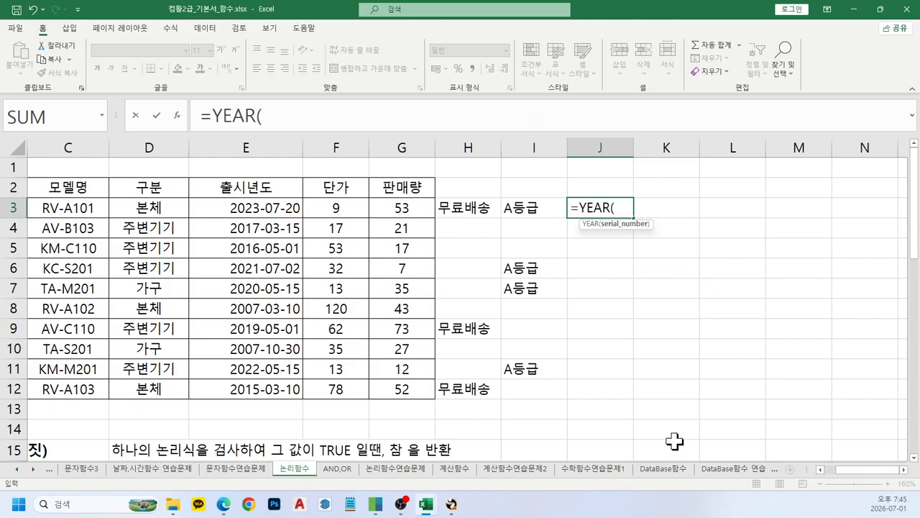
left_click(275, 209)
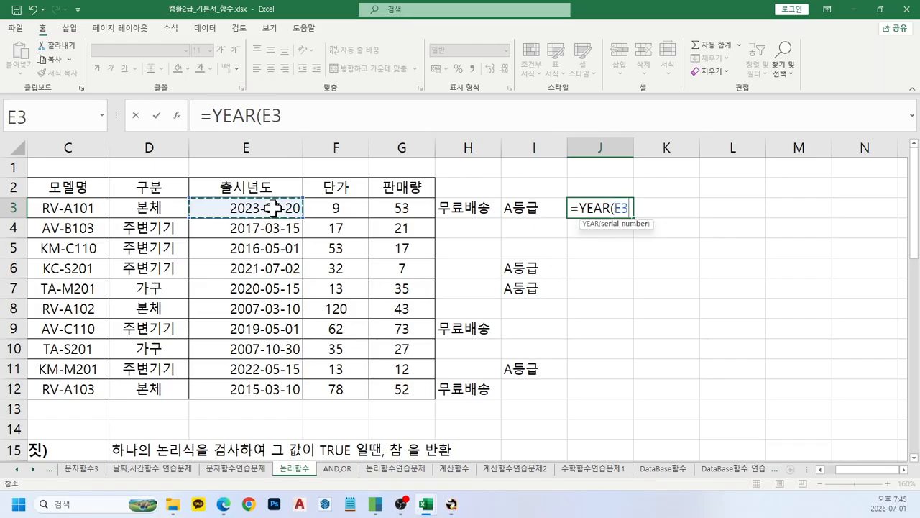
type(")")
key("Return")
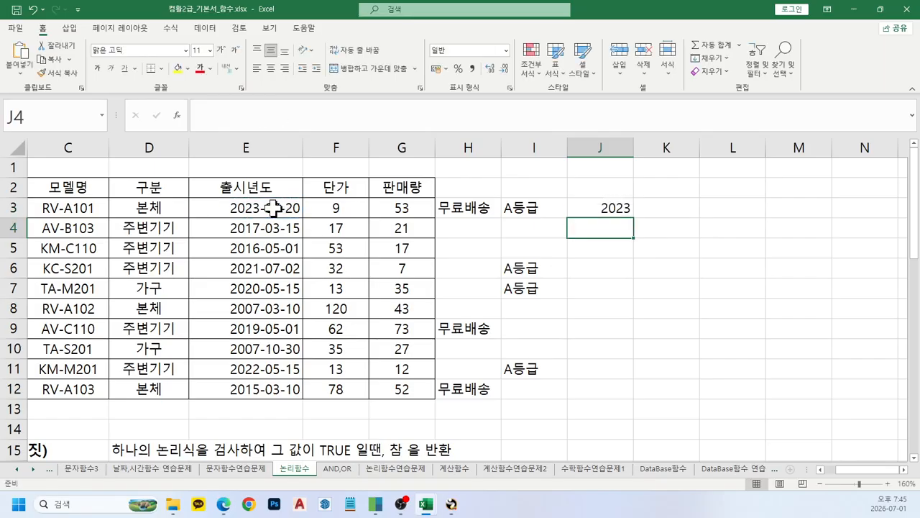
Extend the J3 formula to =YEAR(E3)>=2020 and fill it down through J12
key("Up")
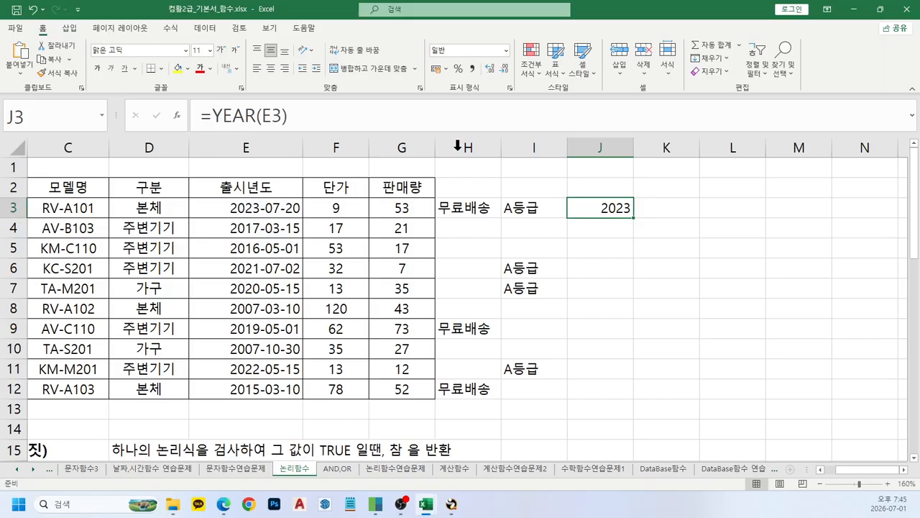
left_click(399, 117)
type(">=2020")
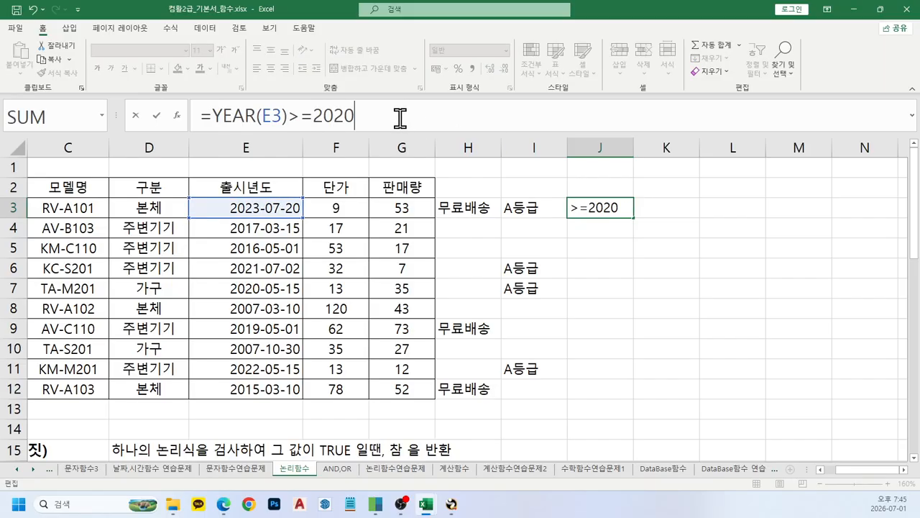
key("Return")
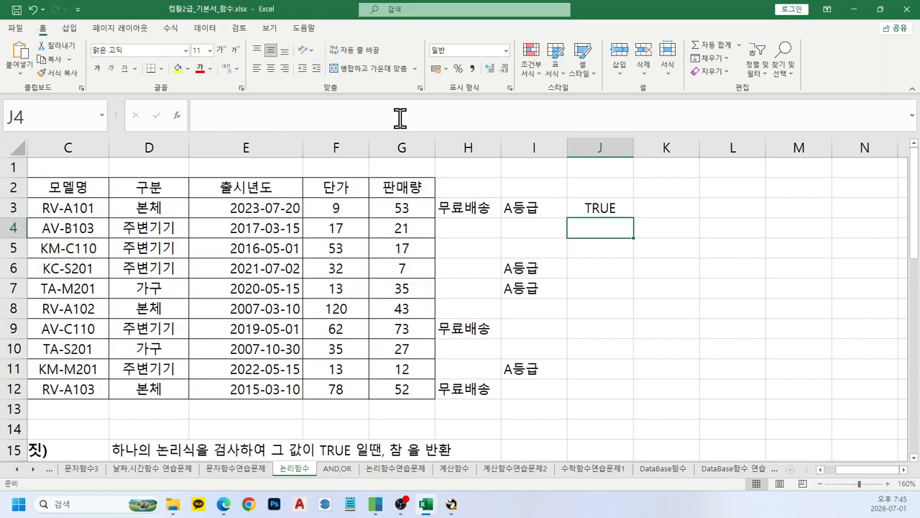
key("Up")
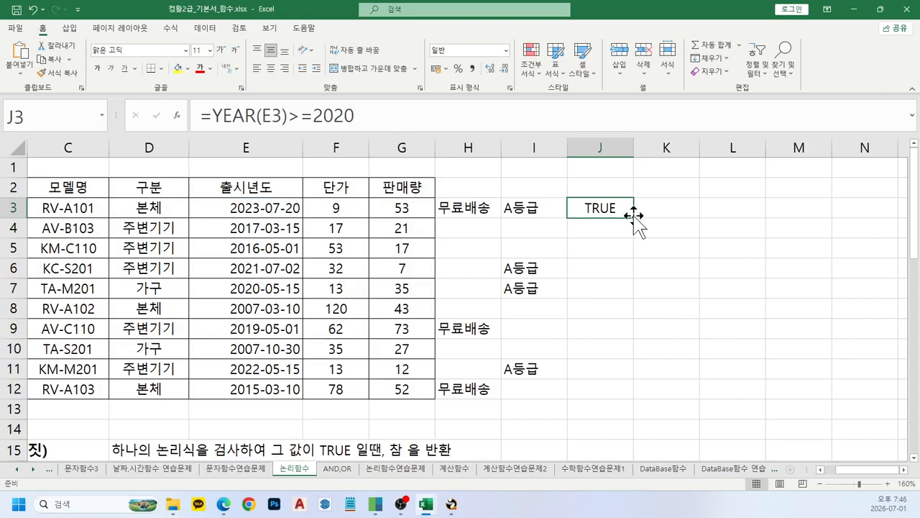
left_click_drag(633, 217, 590, 405)
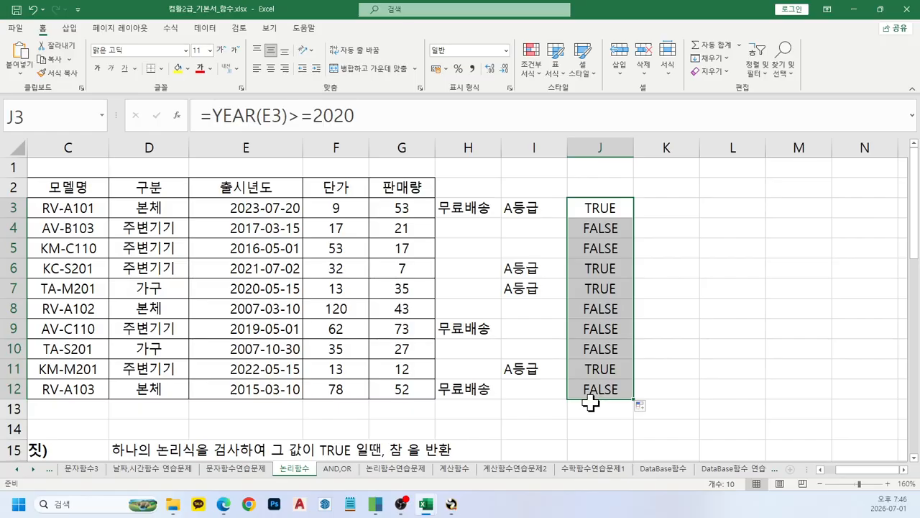
Check the nested grading exercise in B26, and wrap the year condition in J3 in an IF function as its logical test
scroll(388, 399, "down", 3)
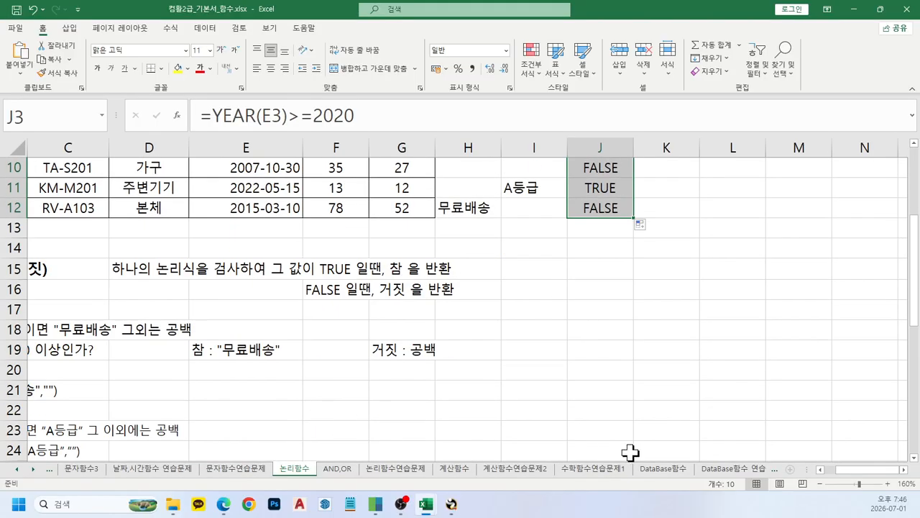
left_click_drag(865, 483, 855, 485)
scroll(91, 400, "down", 2)
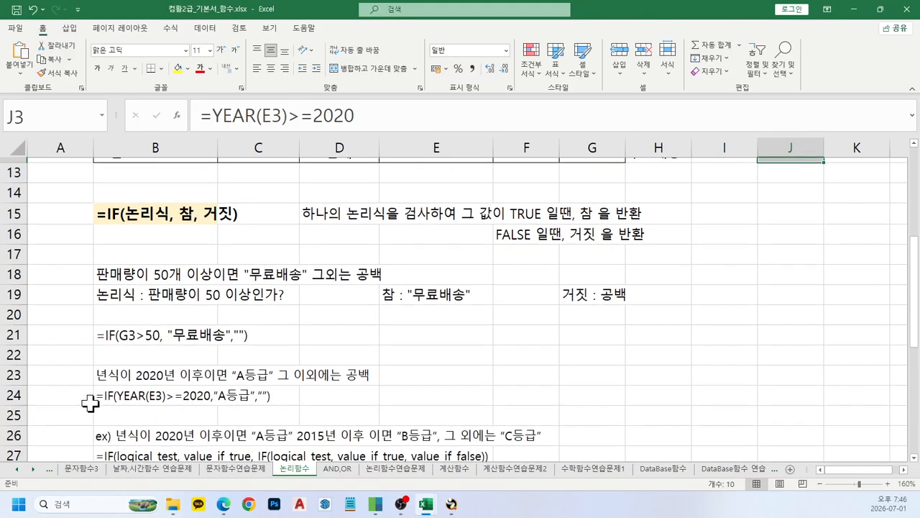
left_click(127, 369)
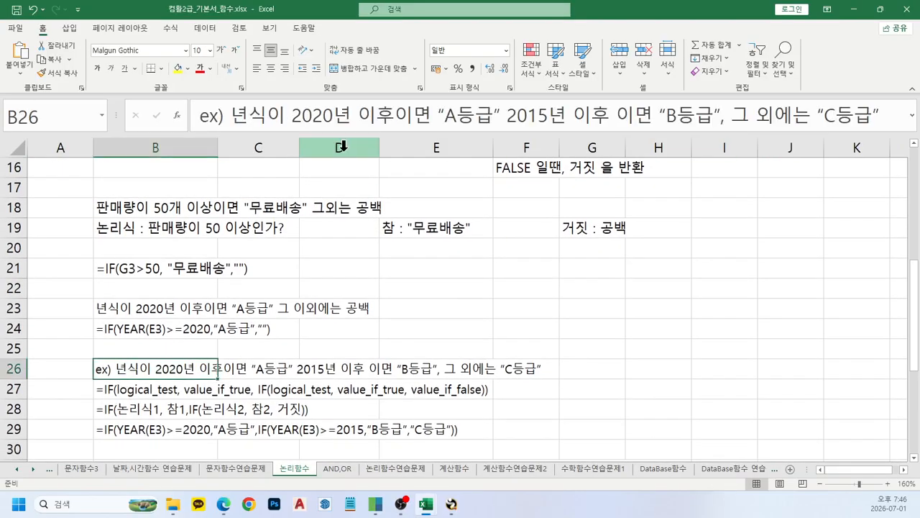
left_click_drag(237, 131, 458, 133)
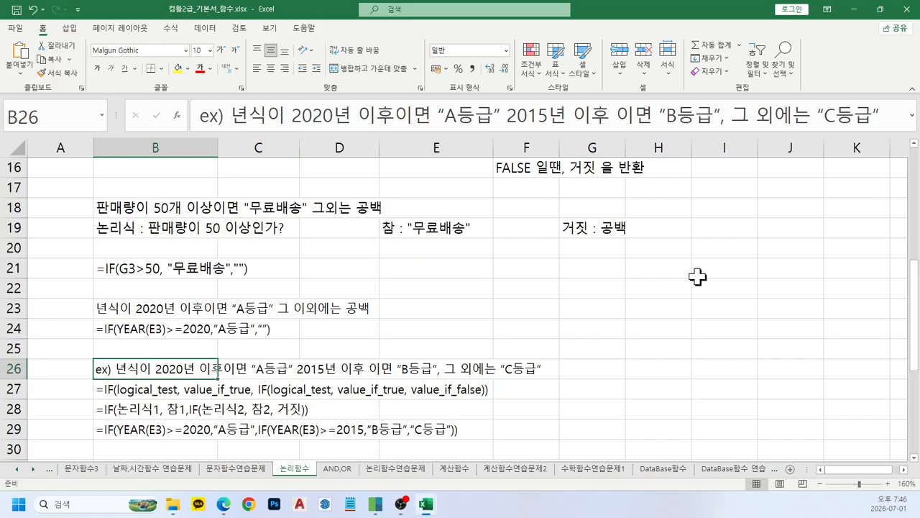
scroll(641, 273, "up", 5)
left_click(784, 204)
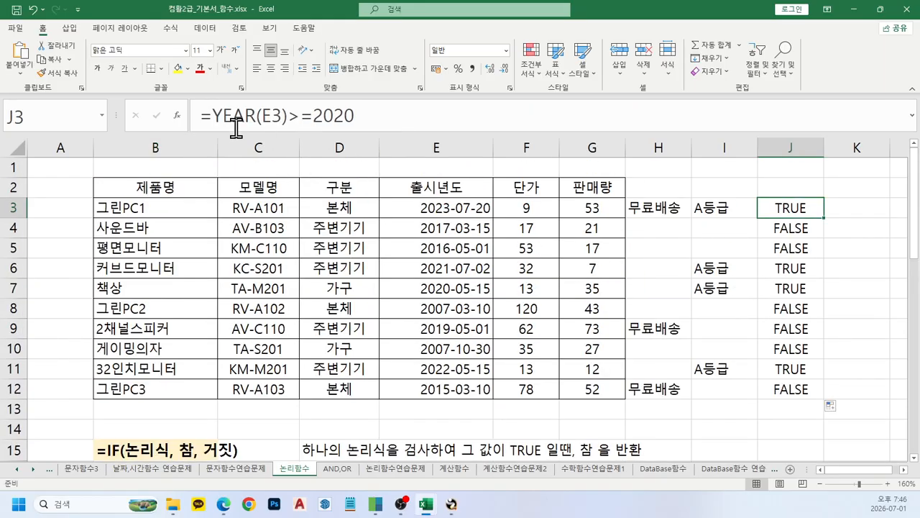
left_click(213, 115)
type("if")
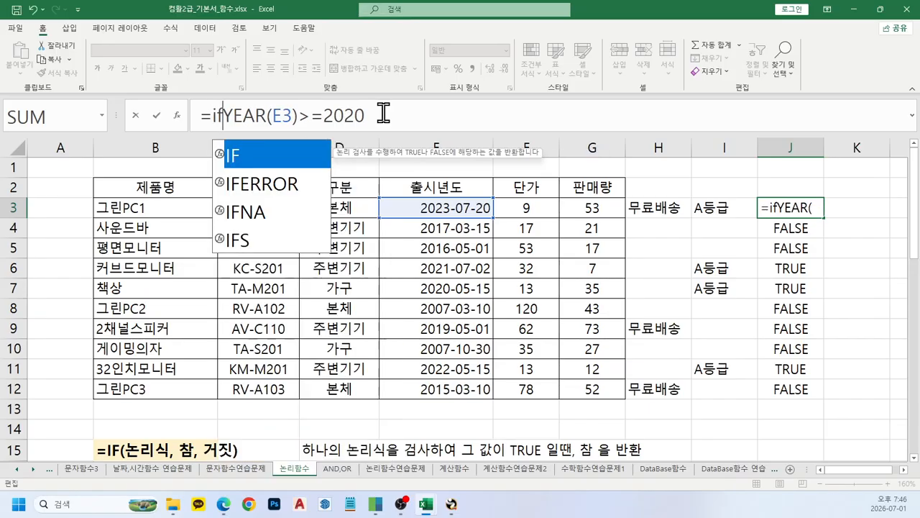
key("Tab")
left_click(374, 115)
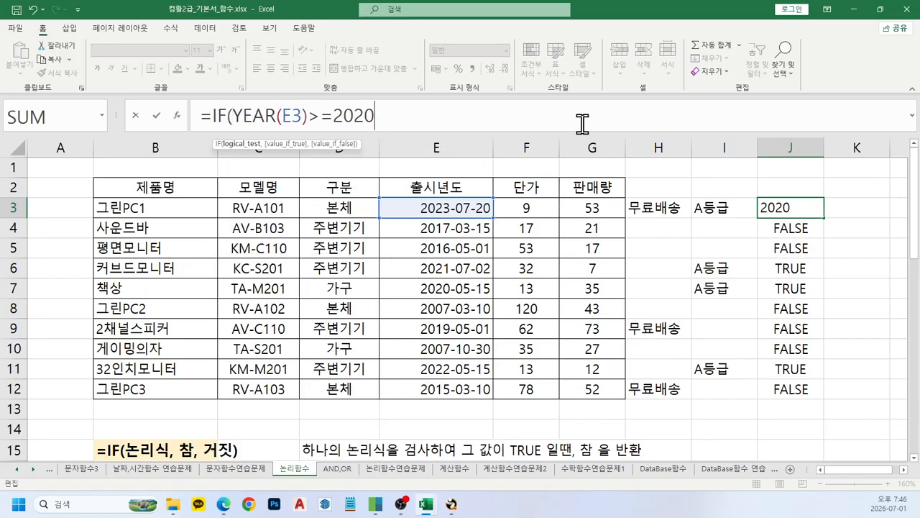
Complete the IF formula in J3 with only "A등급" as the true value, and fill it down through J12
type(",\"")
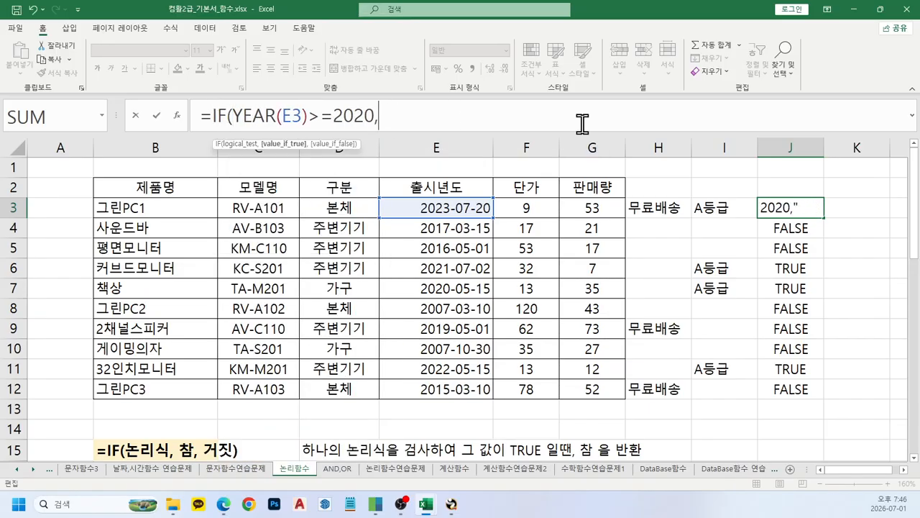
type("A등급\"")
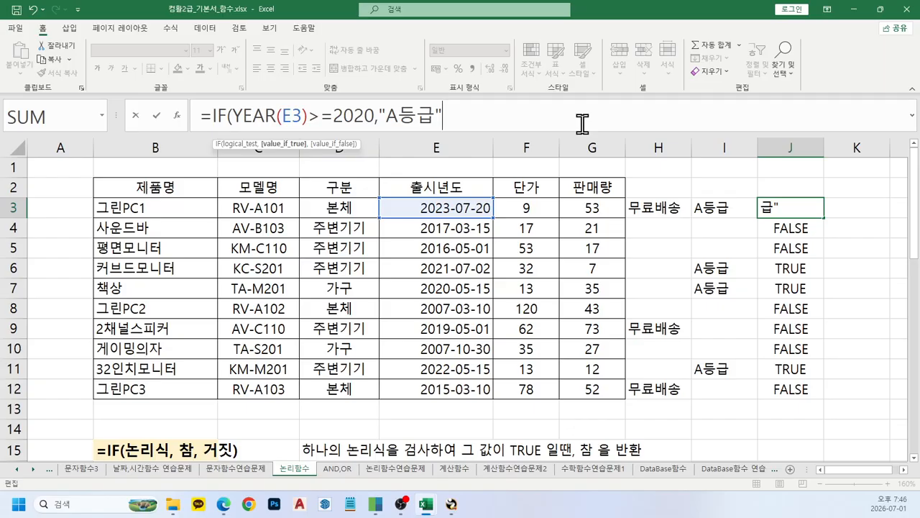
type(")")
key("Return")
key("Up")
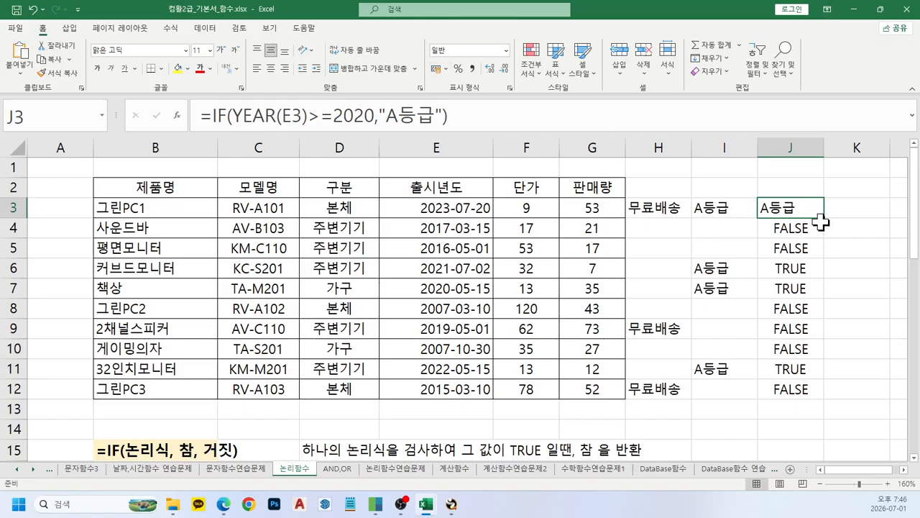
left_click_drag(824, 217, 834, 408)
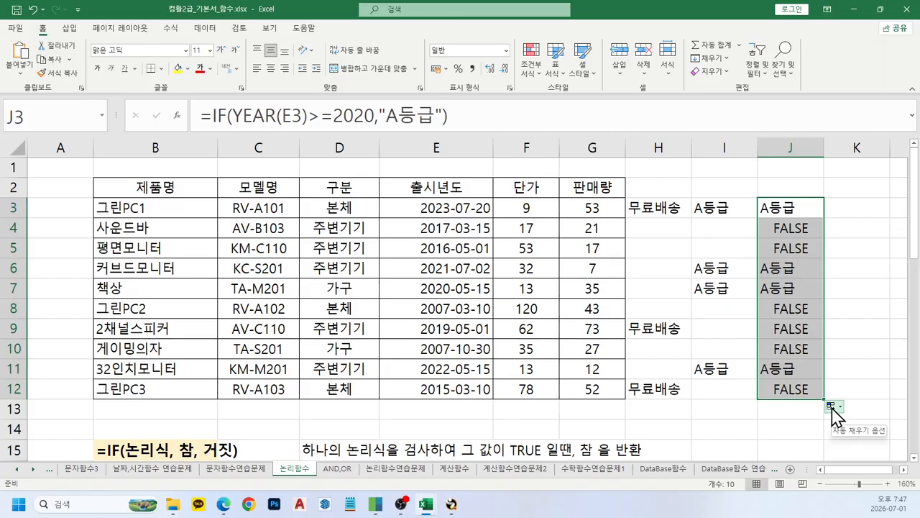
Remove the closing parenthesis from the J3 formula and add a comma to begin the false-value argument
left_click(558, 99)
key("BackSpace")
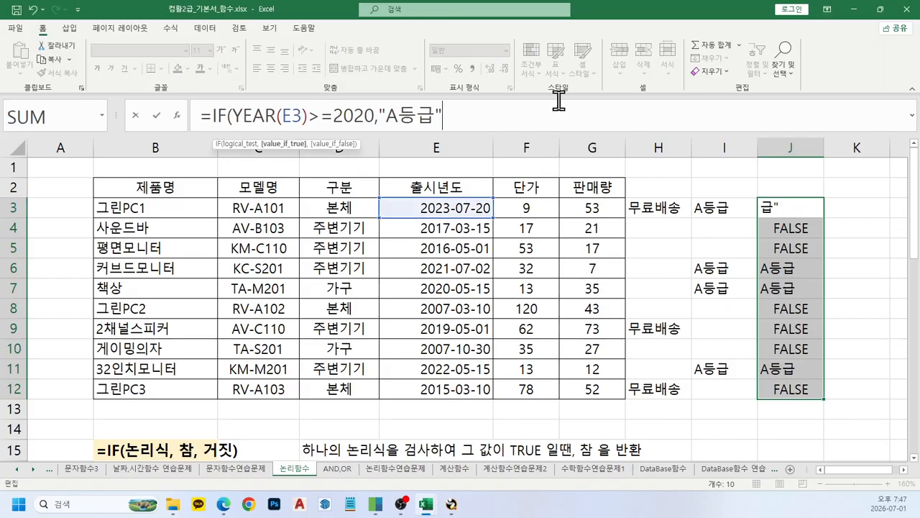
key("ctrl+2")
mouse_move(234, 129)
left_mouse_down()
mouse_move(363, 142)
mouse_move(385, 133)
left_mouse_up()
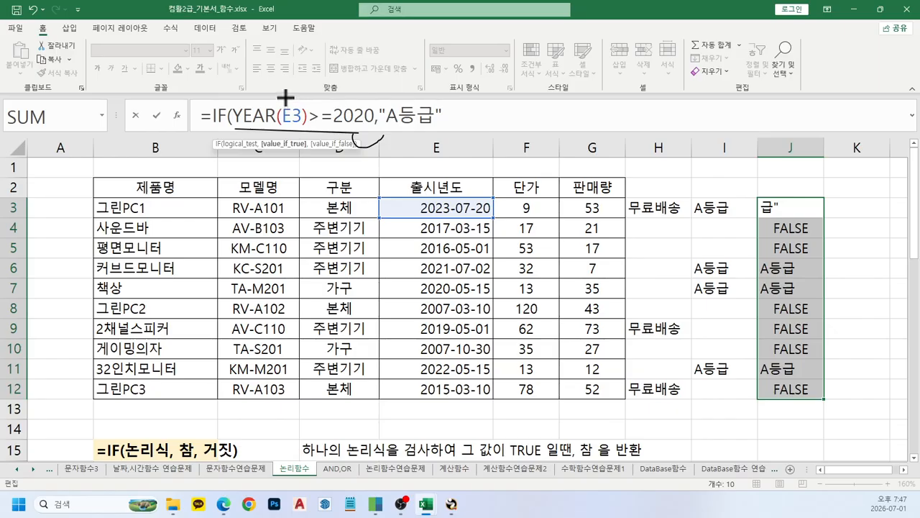
left_click_drag(287, 94, 301, 86)
left_click_drag(358, 86, 293, 167)
left_click_drag(309, 106, 352, 157)
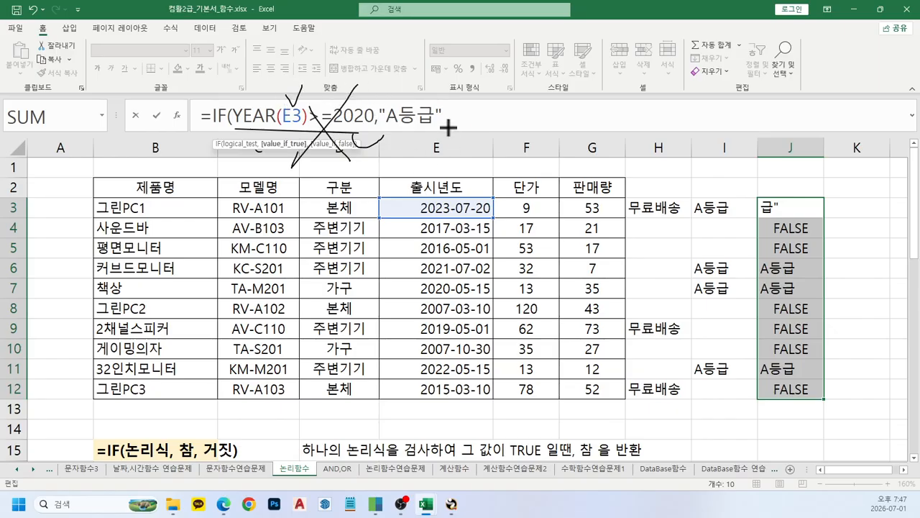
key("Escape")
type(",")
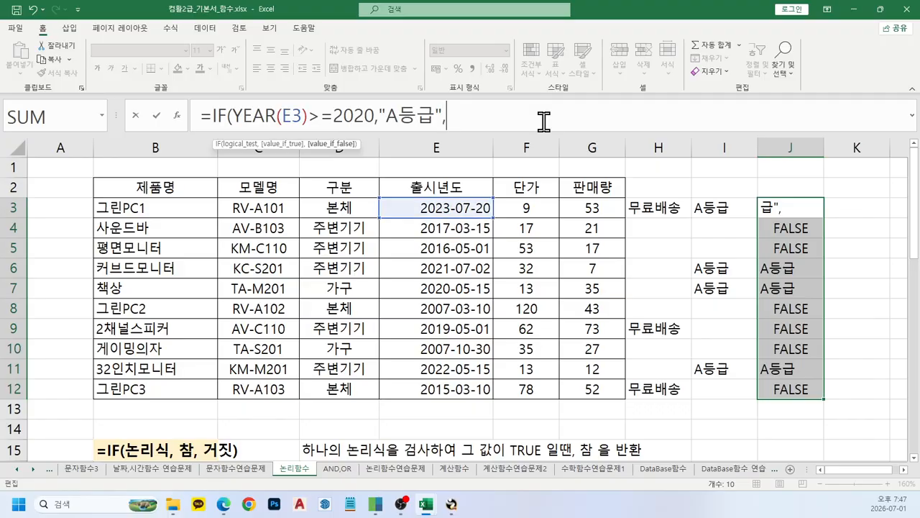
Nest a second IF in the false-value argument of J3 with YEAR(E3)>=2015 as its logical test
type("ㅑ")
key("BackSpace")
key("Hangul")
type("if")
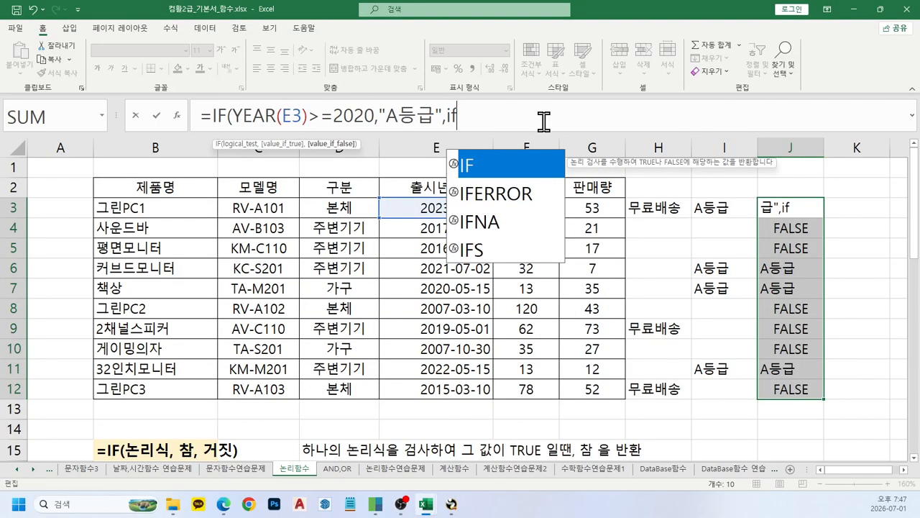
key("Tab")
type("y")
key("Tab")
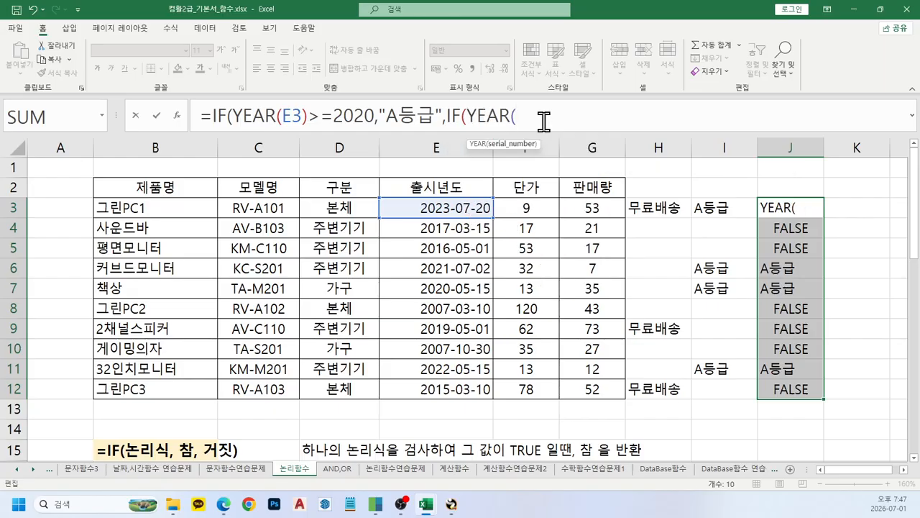
left_click(466, 207)
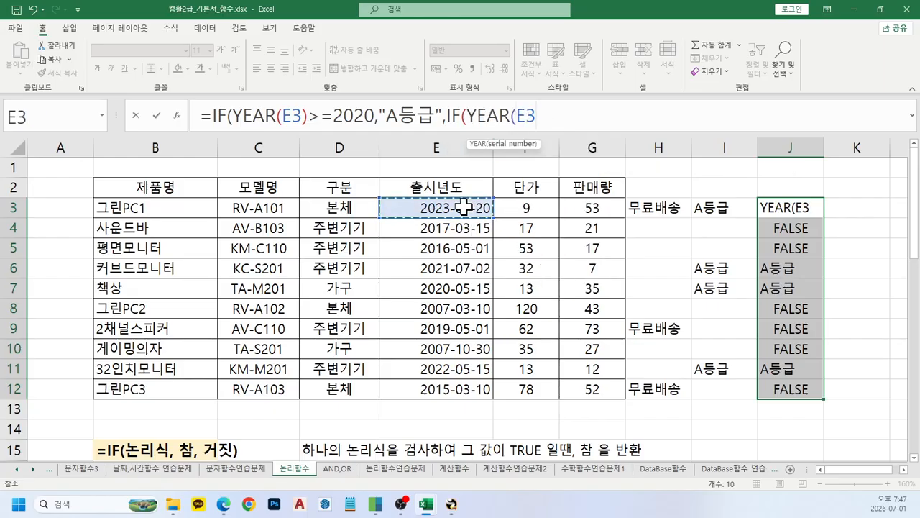
type(")")
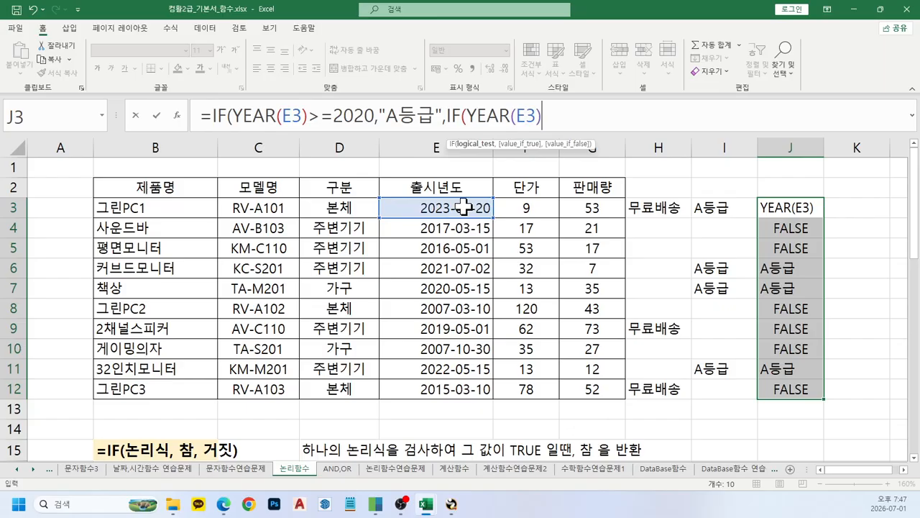
type(">=2015")
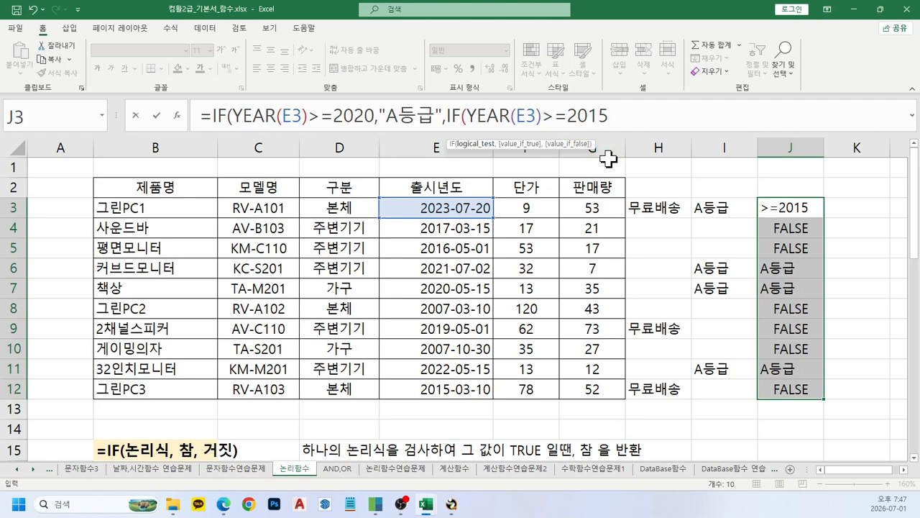
Give the nested IF in J3 "B등급" as the true value and "C등급" as the false value, checking the exercise notes
type(",\"B")
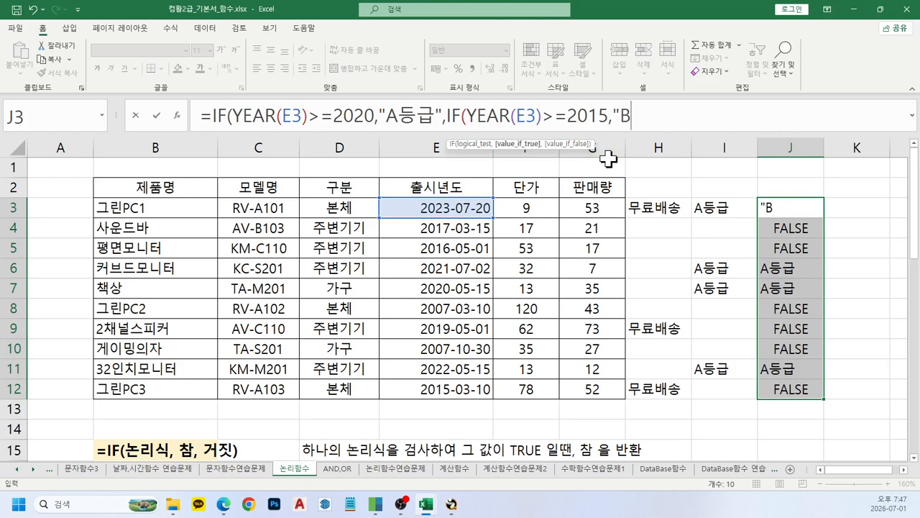
type("등급")
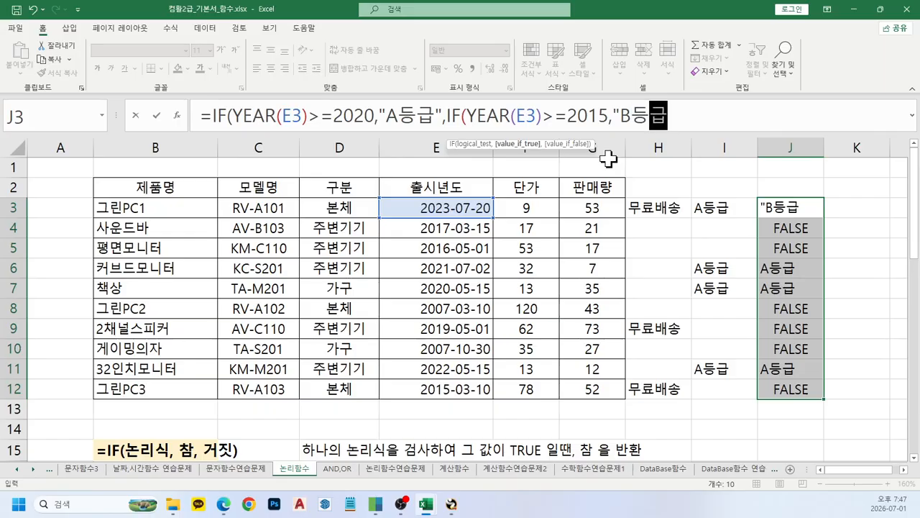
type("\"")
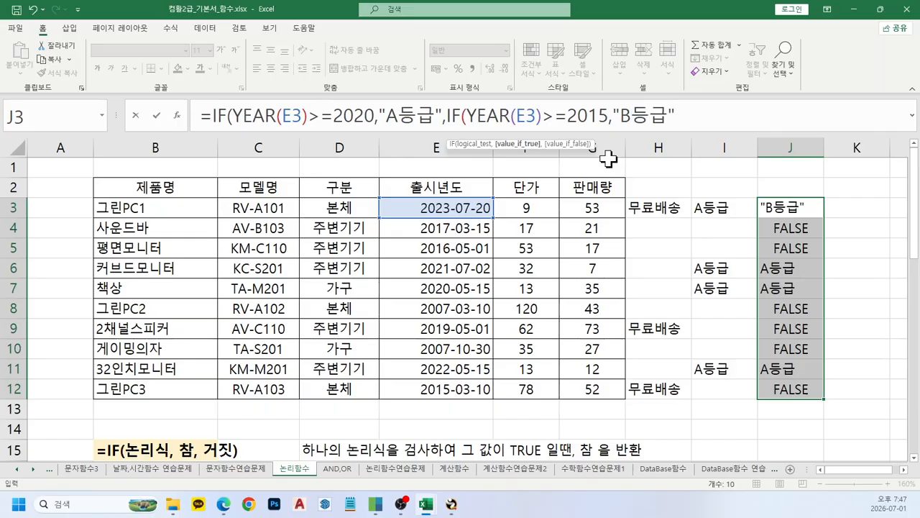
scroll(388, 302, "down", 2)
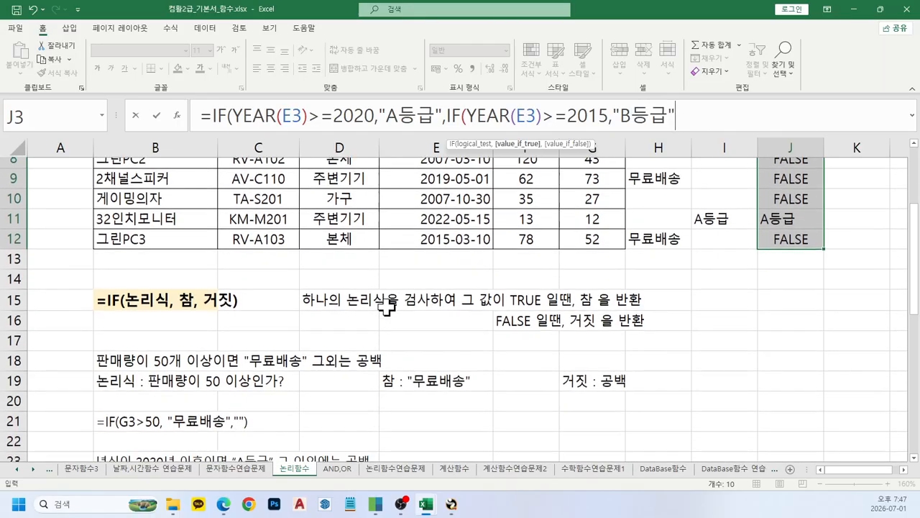
scroll(388, 307, "down", 5)
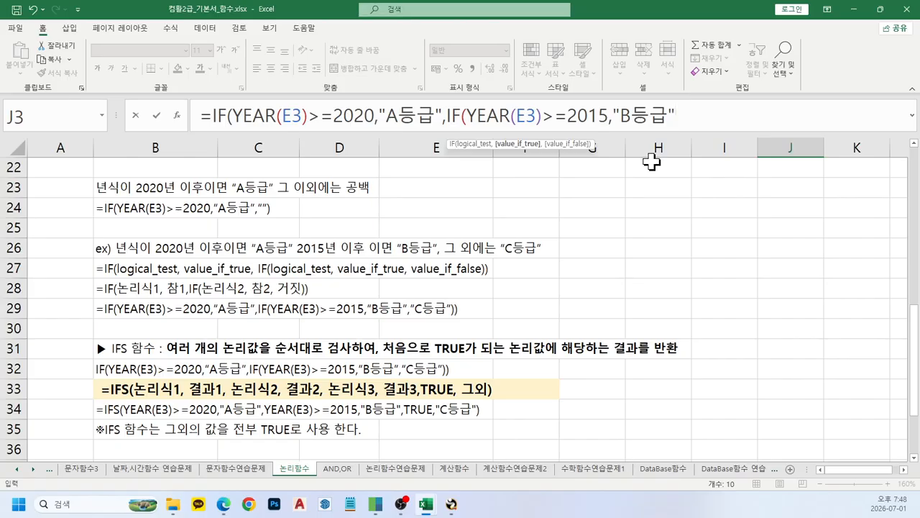
scroll(654, 165, "up", 3)
scroll(686, 189, "up", 4)
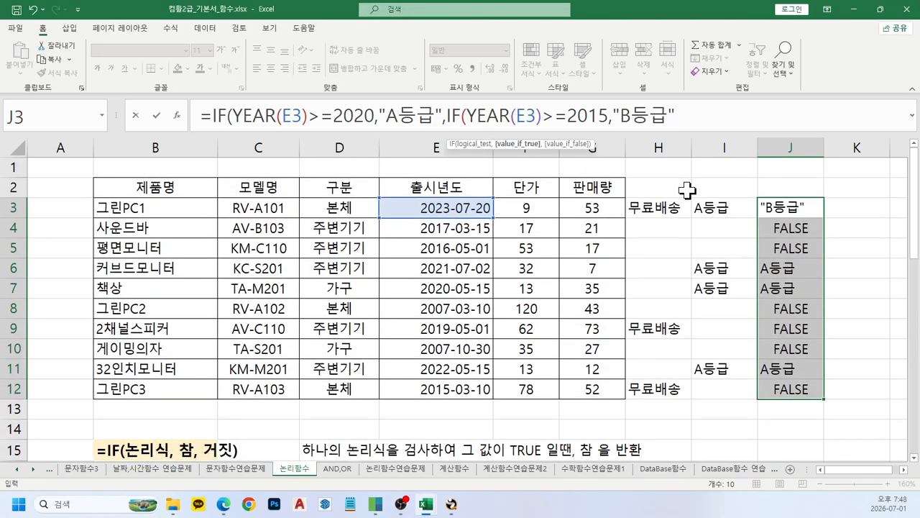
type(",\"")
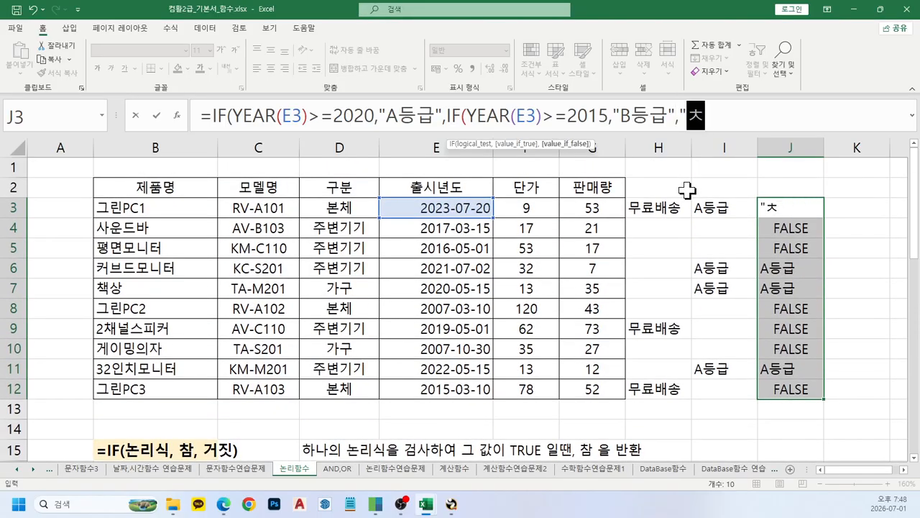
type("C등급")
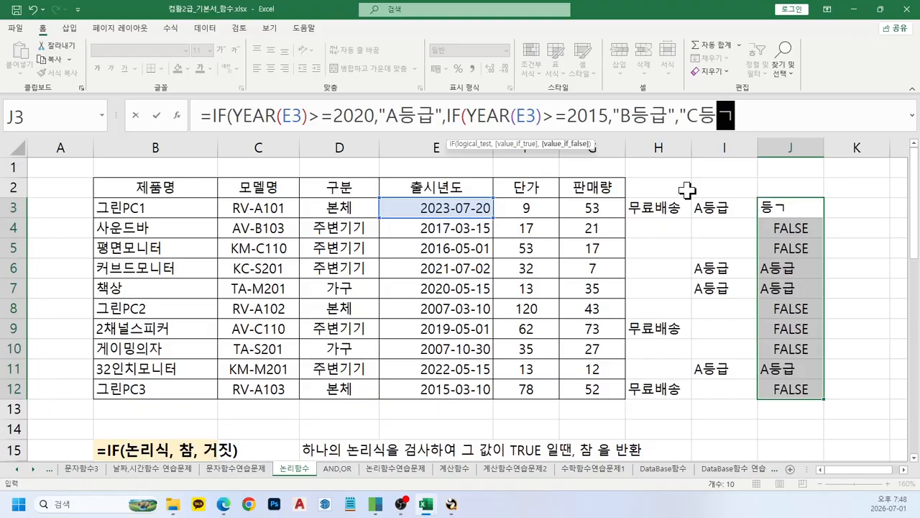
type("\"")
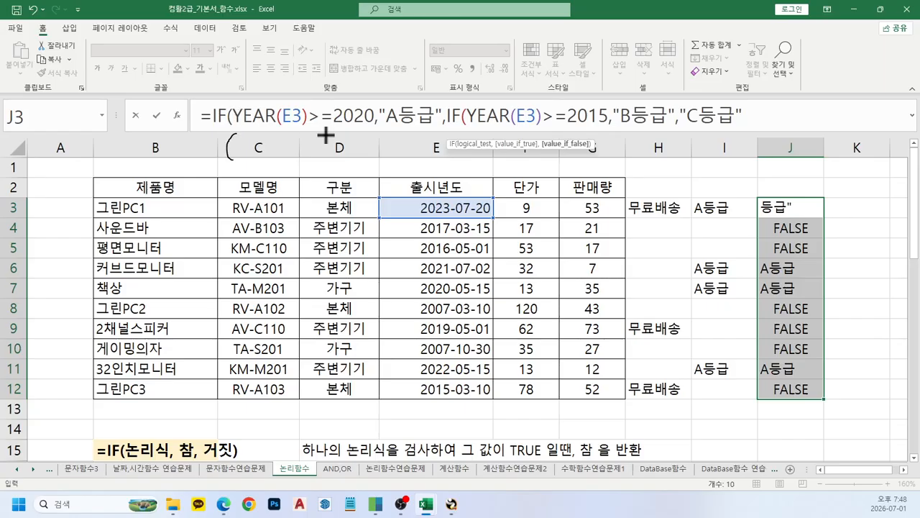
left_click_drag(474, 132, 462, 141)
mouse_move(659, 152)
left_mouse_down()
mouse_move(644, 179)
mouse_move(650, 172)
left_mouse_up()
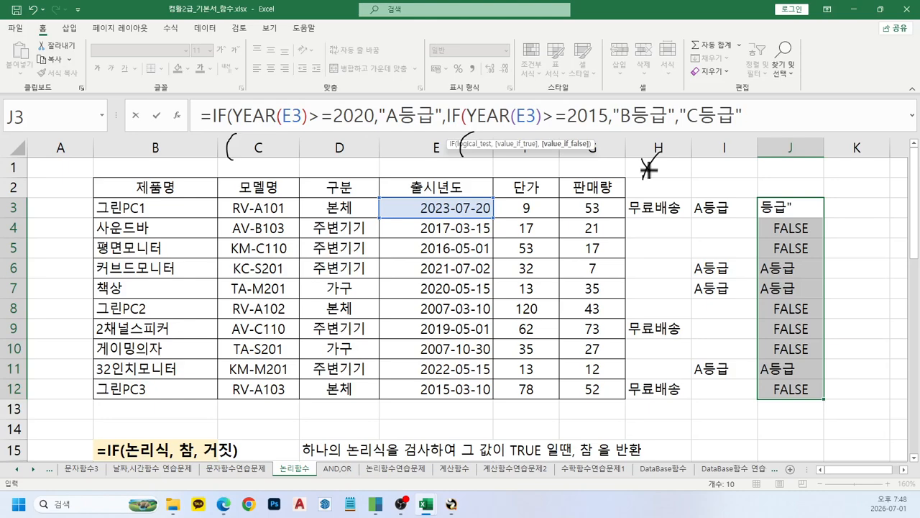
Close both IF functions in the J3 formula with parentheses and fill the completed formula down through J12
key("Escape")
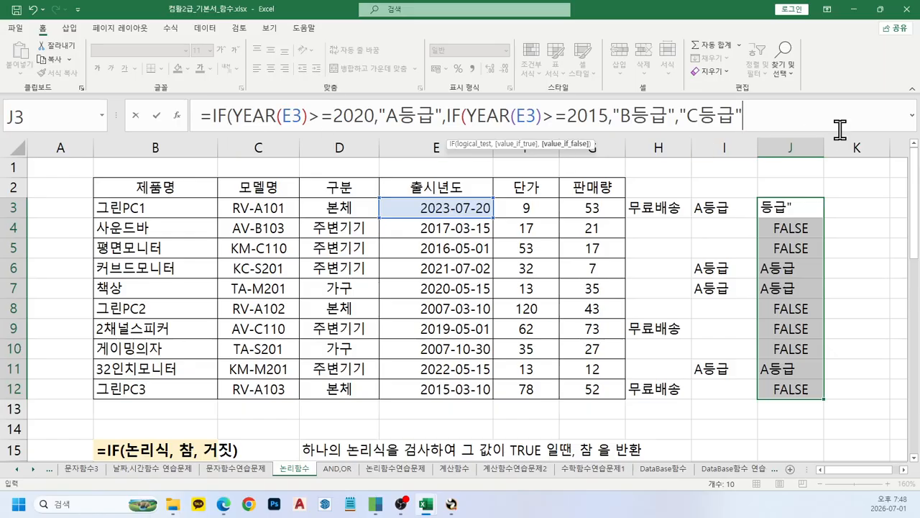
left_click(770, 113)
type("))")
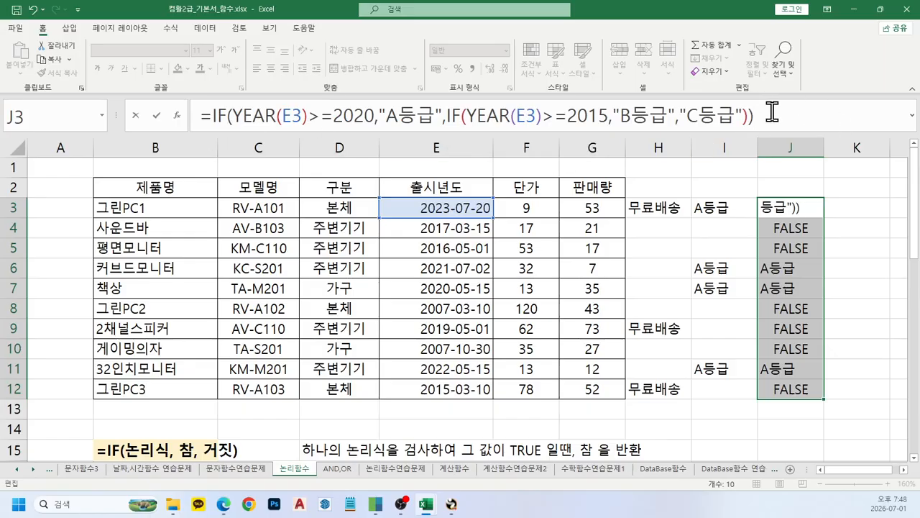
key("Return")
key("Up")
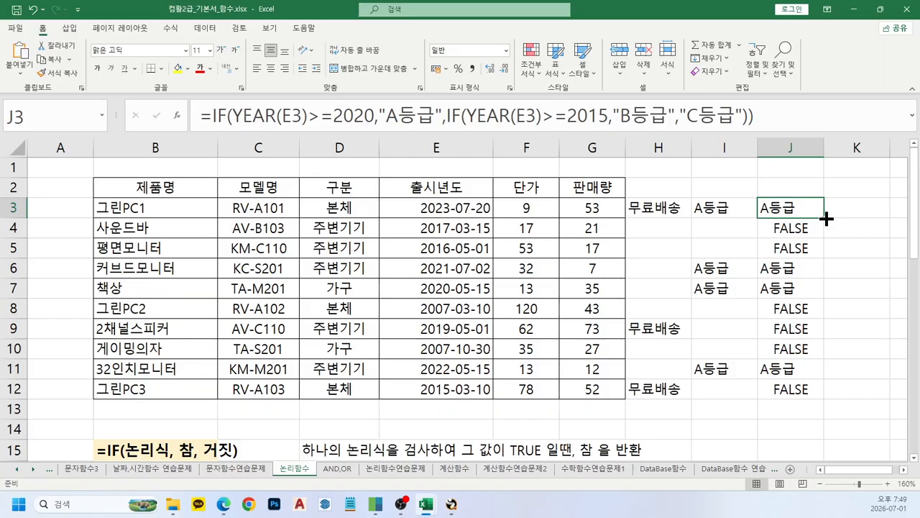
left_click_drag(825, 218, 825, 398)
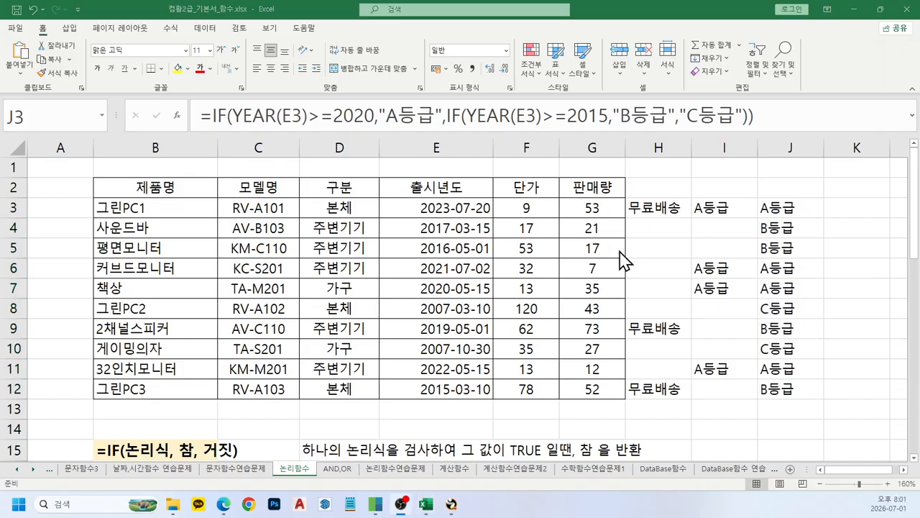
Clear J3:J12 and restart the J3 formula as an IF with YEAR(E3)>=2020 as its logical test
left_click(726, 271)
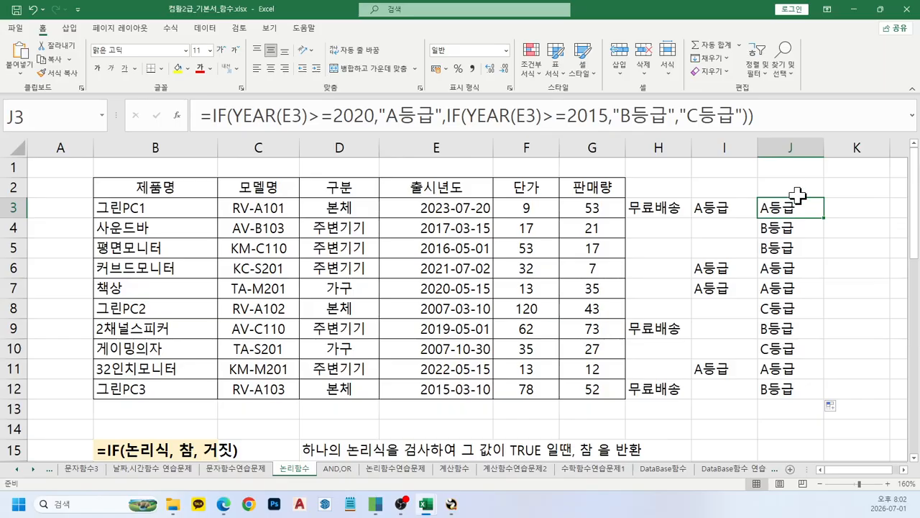
mouse_move(796, 205)
left_mouse_down()
mouse_move(813, 407)
mouse_move(784, 208)
left_mouse_up()
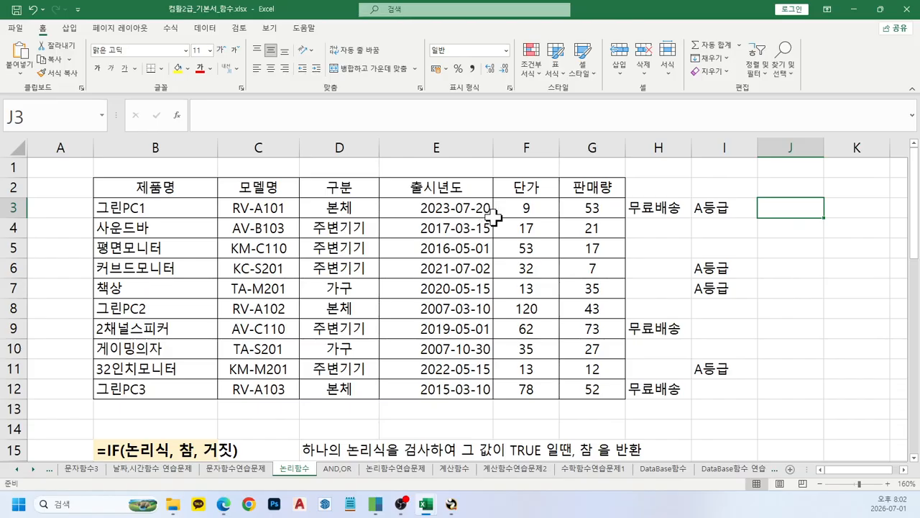
type("=i")
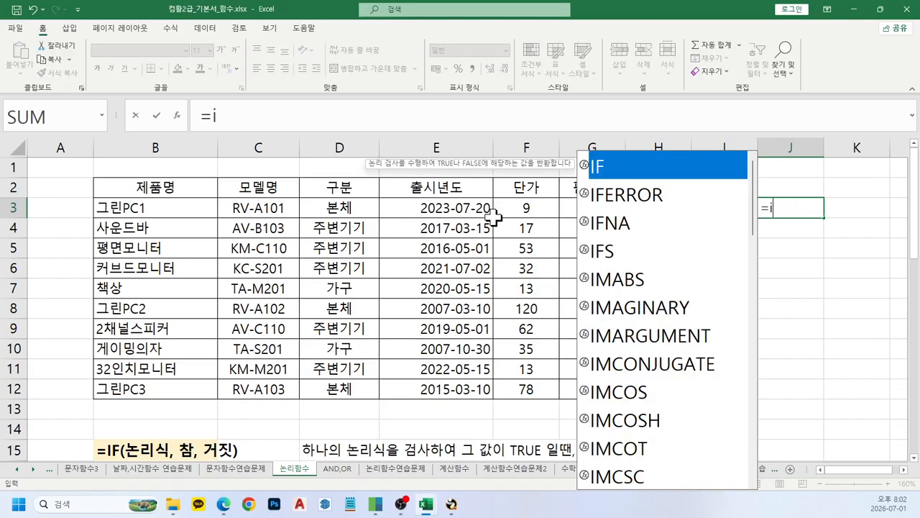
key("Tab")
type("ye")
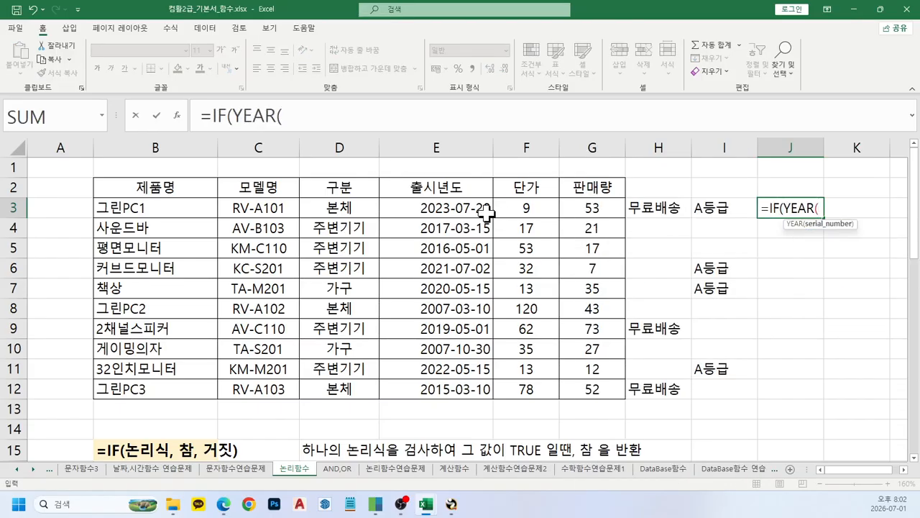
left_click(471, 209)
type(")")
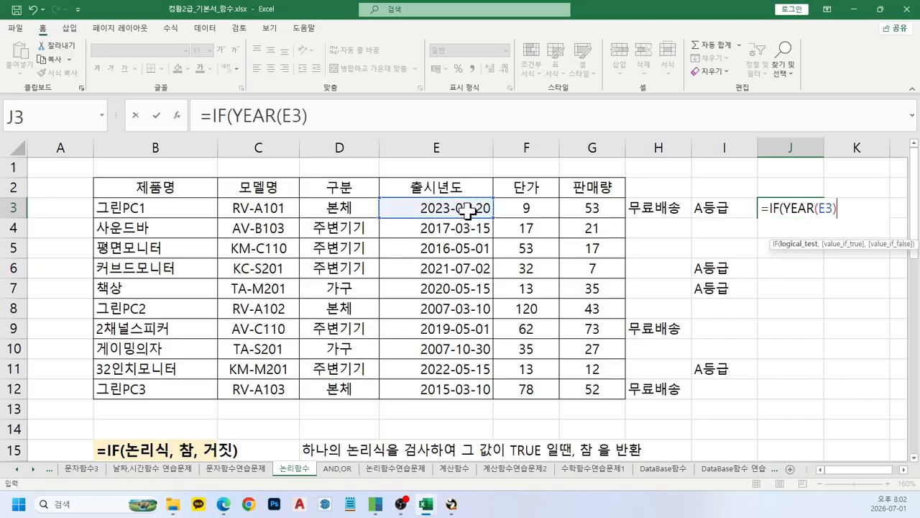
type(">=2020,")
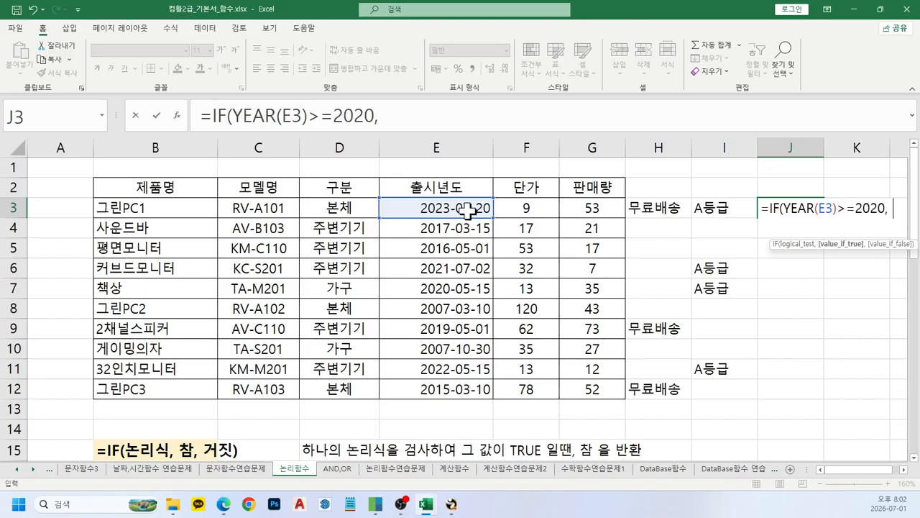
Give the J3 formula "A등급" as the true value and begin its false value with the nested test IF(YEAR(E3>=2015,
type("\"A등그급\",")
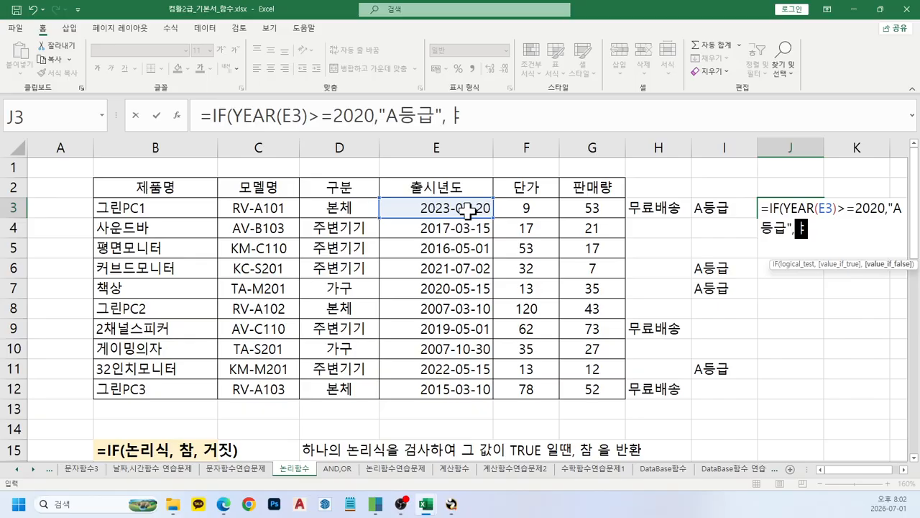
type("if")
key("Tab")
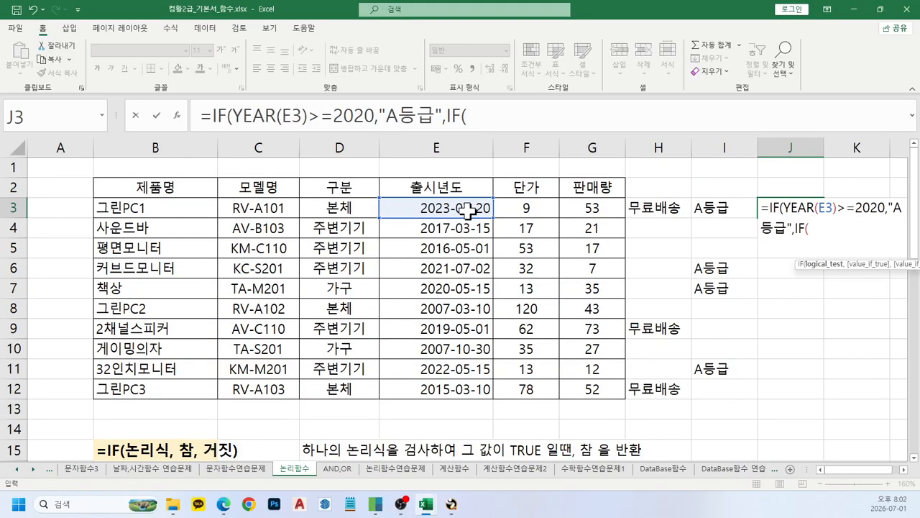
type("ye")
key("Tab")
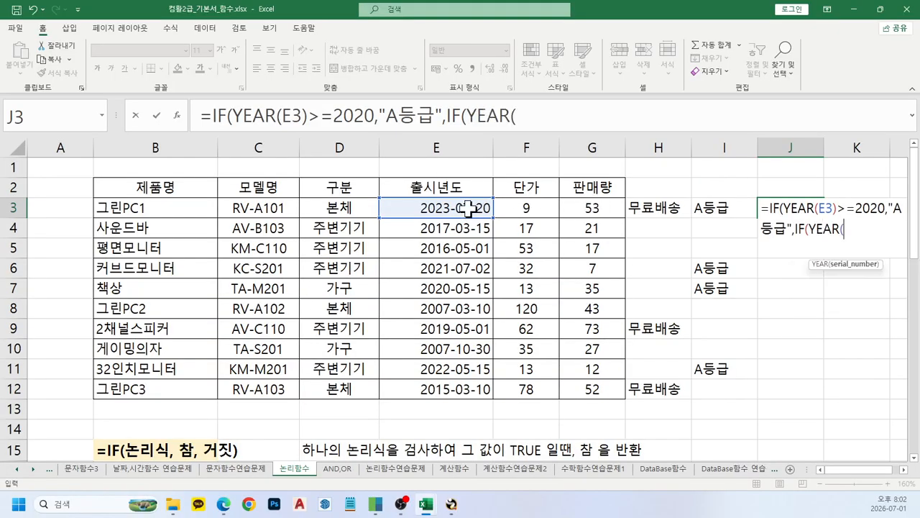
left_click(468, 208)
type(">=10")
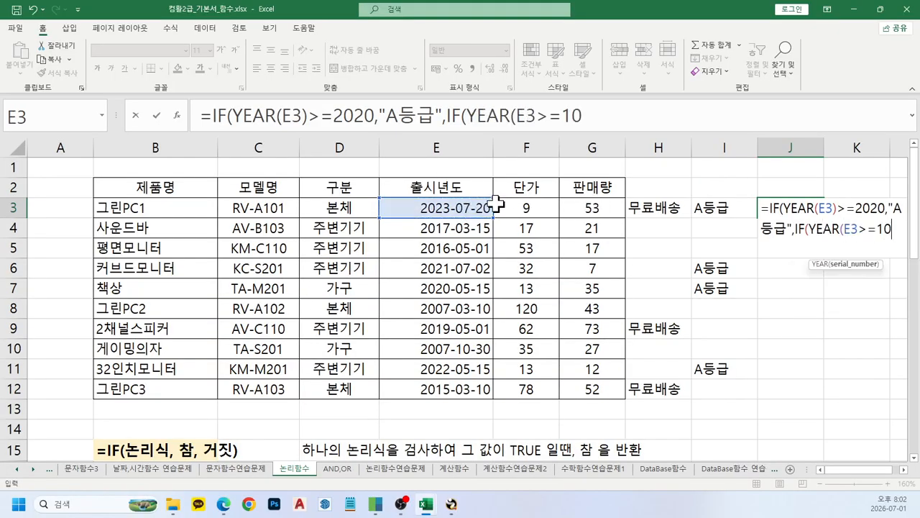
key("BackSpace")
key("BackSpace")
type("2015,\"")
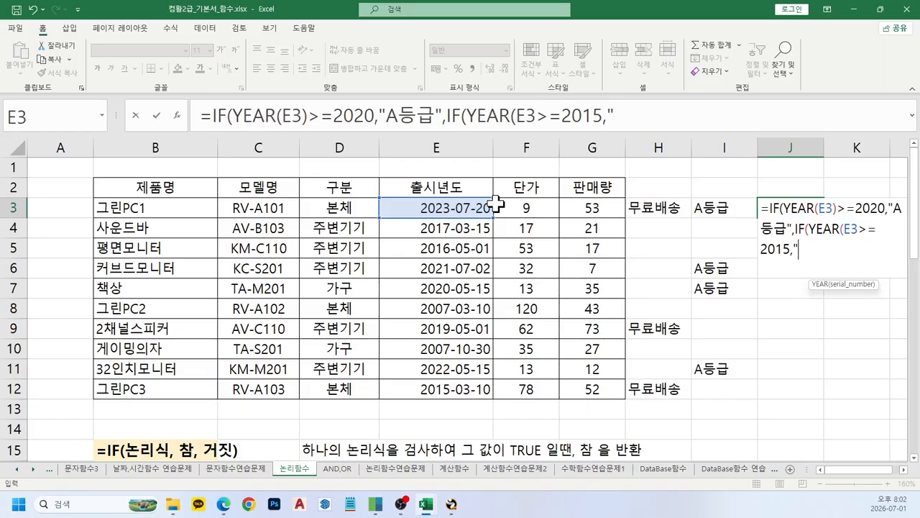
Enter B등급 and "C등급" as the nested IF's true and false values, leaving B등급 without its closing quotation mark
type("B등급")
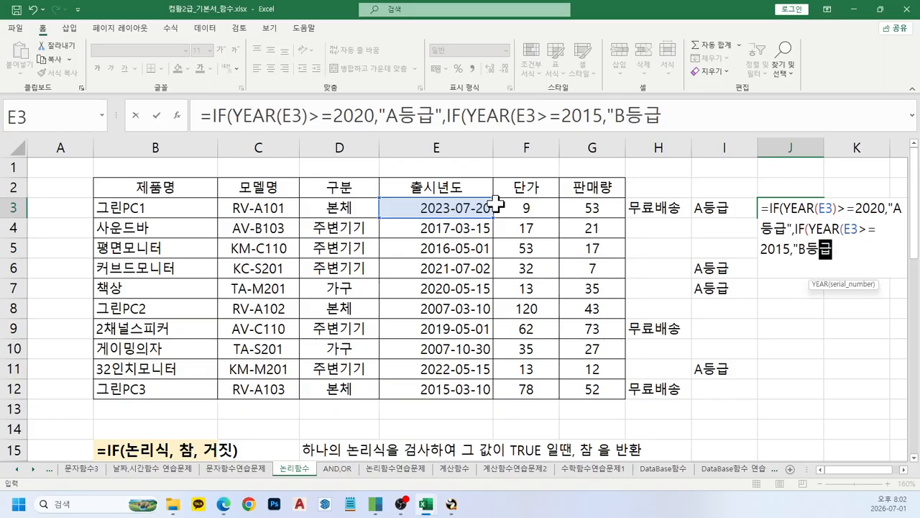
type(",\"ㅊ")
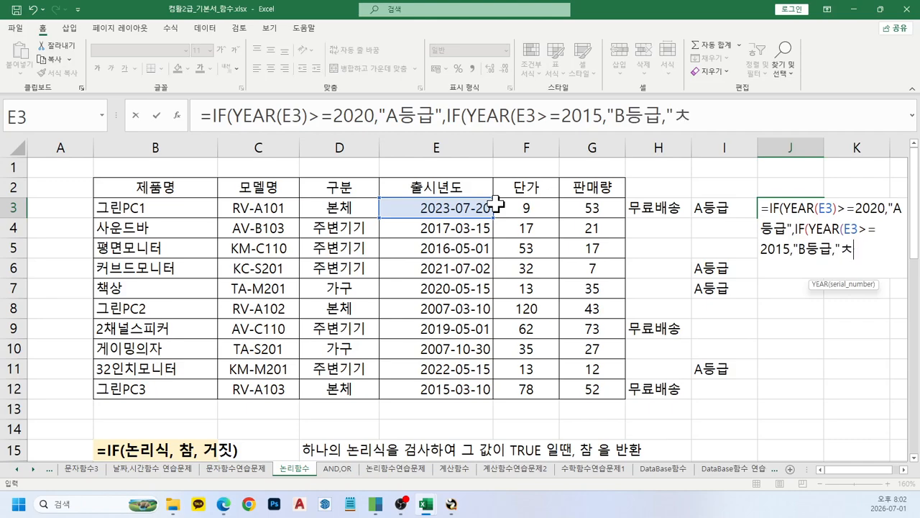
key("BackSpace")
key("BackSpace")
type("\"C")
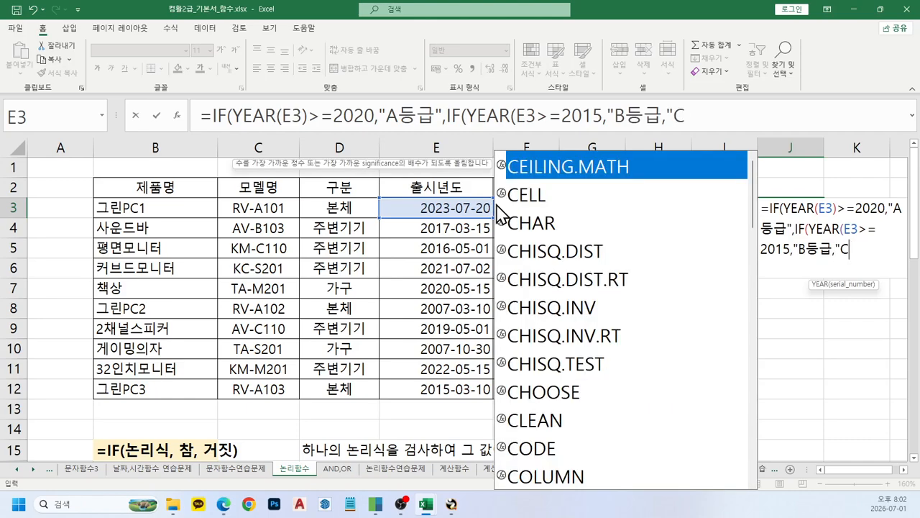
type("등급\"")
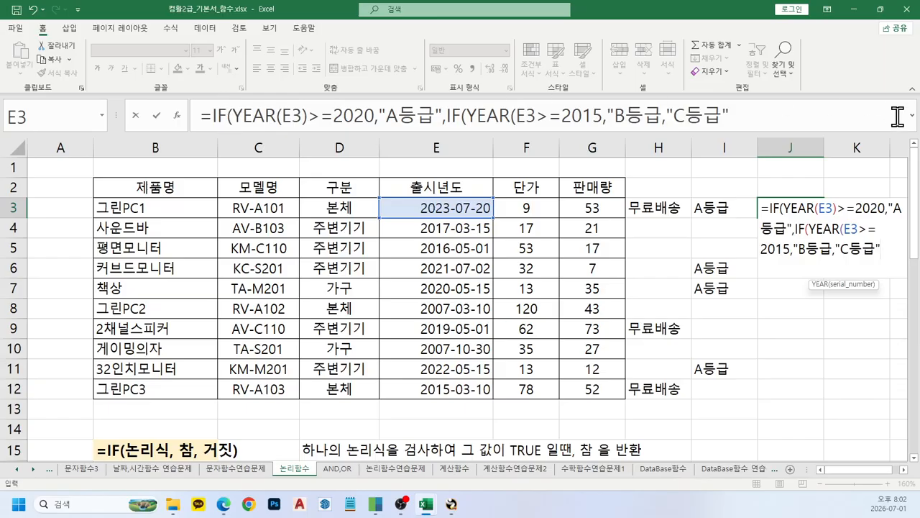
Try to finish the J3 formula with two closing parentheses, and add the missing quotation mark after B등급
left_click(764, 117)
type("))")
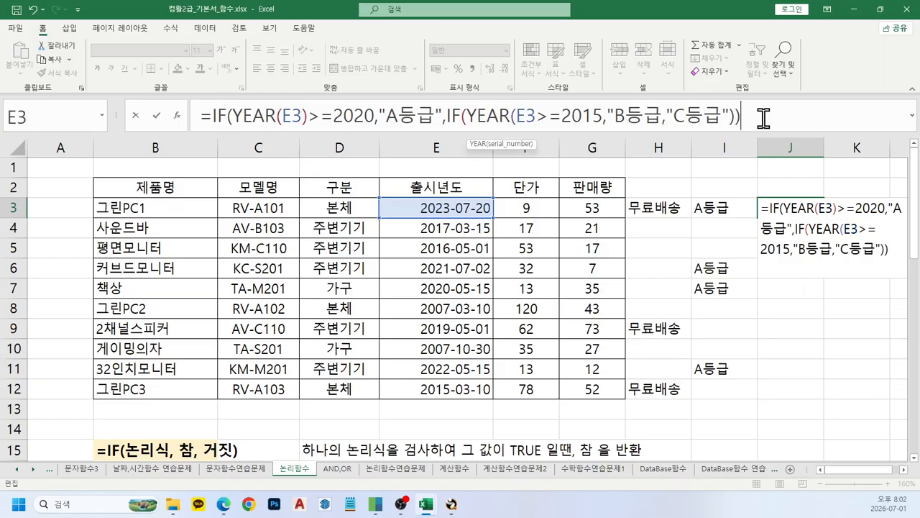
key("Return")
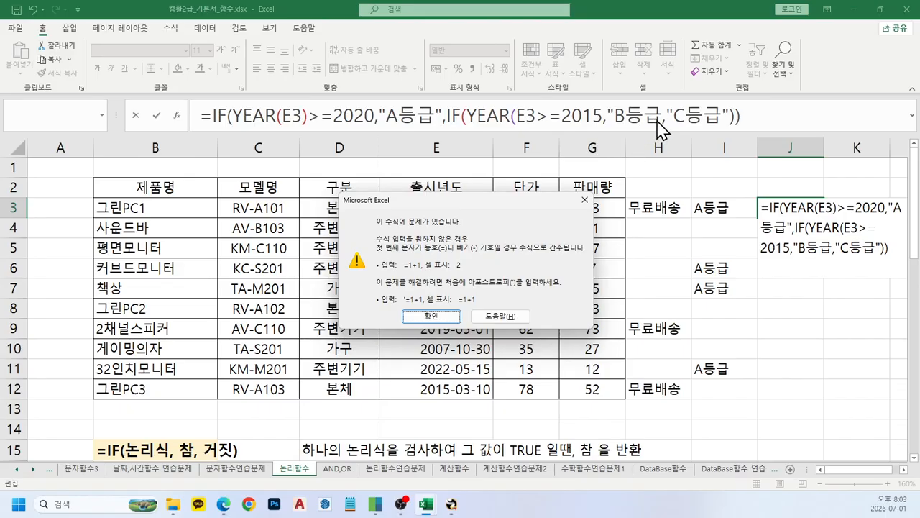
key("Return")
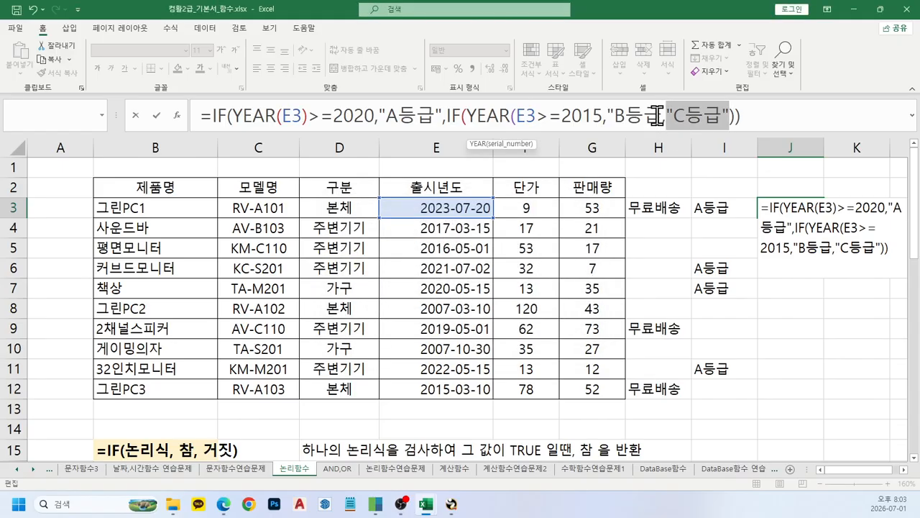
left_click(661, 118)
type("\"")
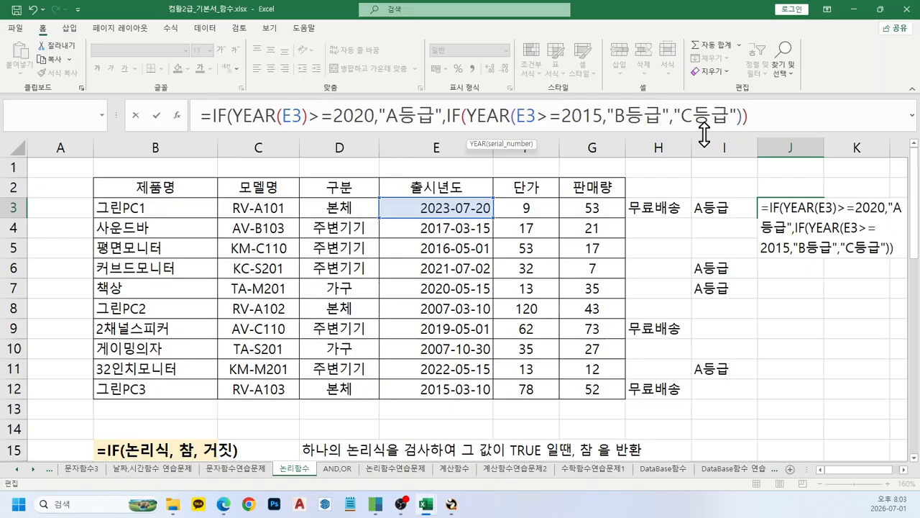
Add the missing closing parenthesis after E3 in the nested YEAR function and commit the J3 formula
left_click_drag(611, 104, 651, 92)
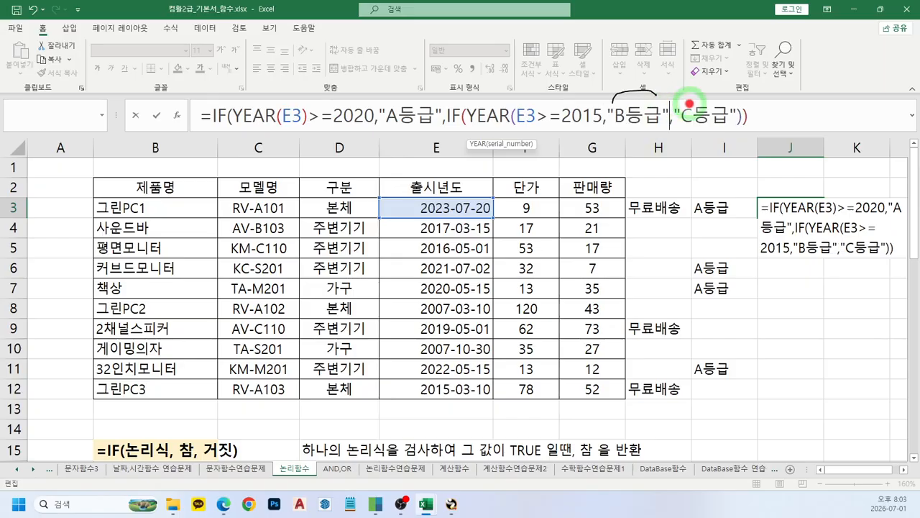
key("Return")
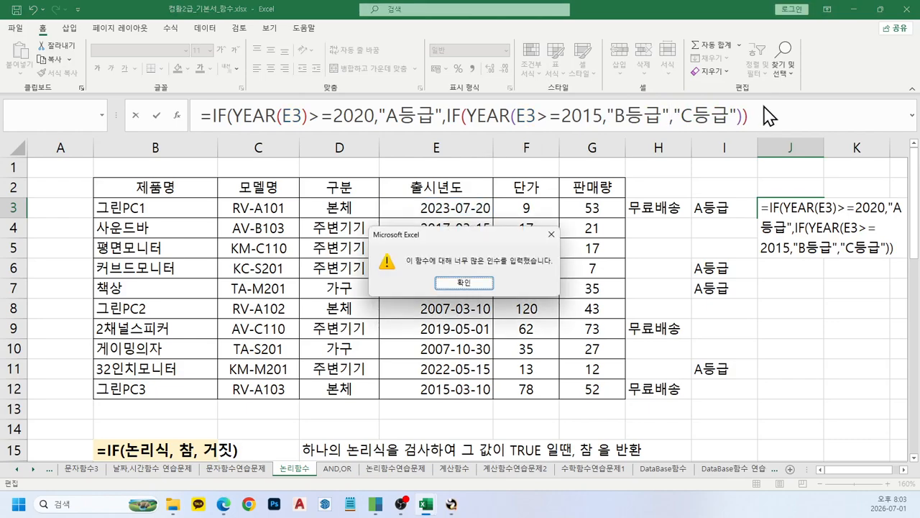
key("Return")
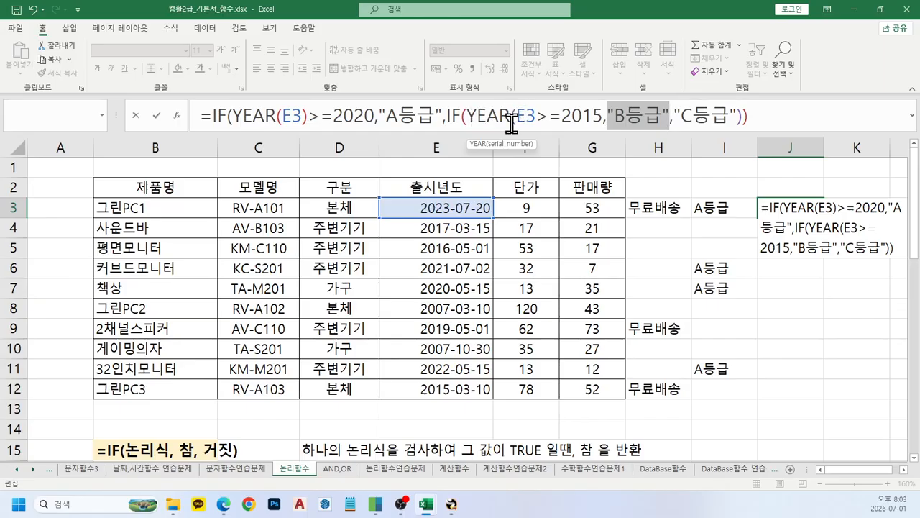
left_click(536, 119)
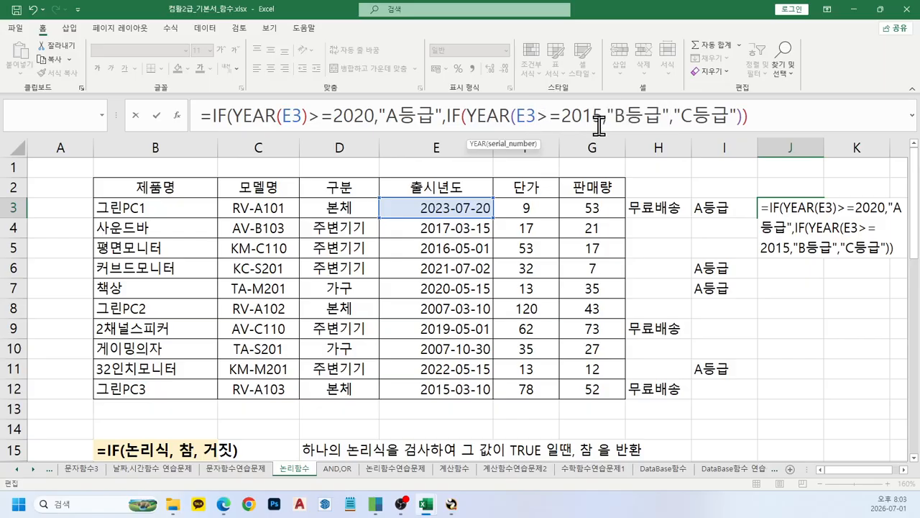
type(")")
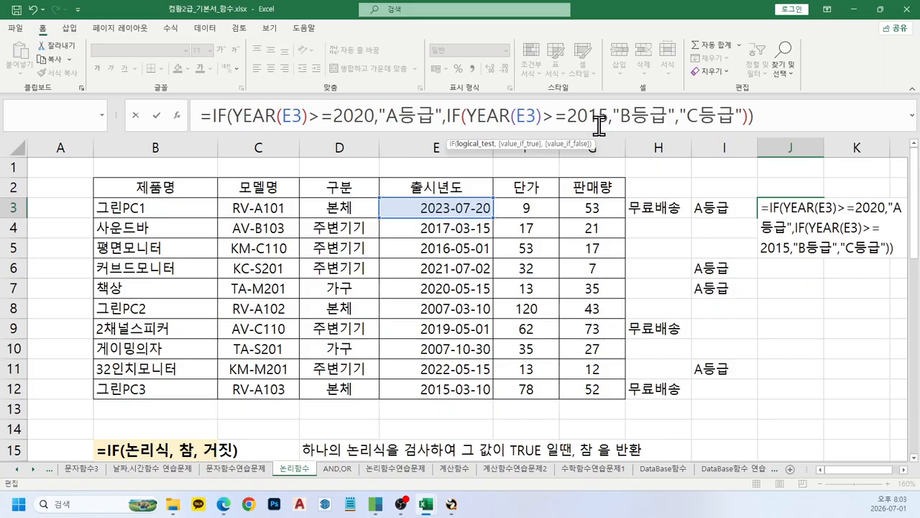
key("Return")
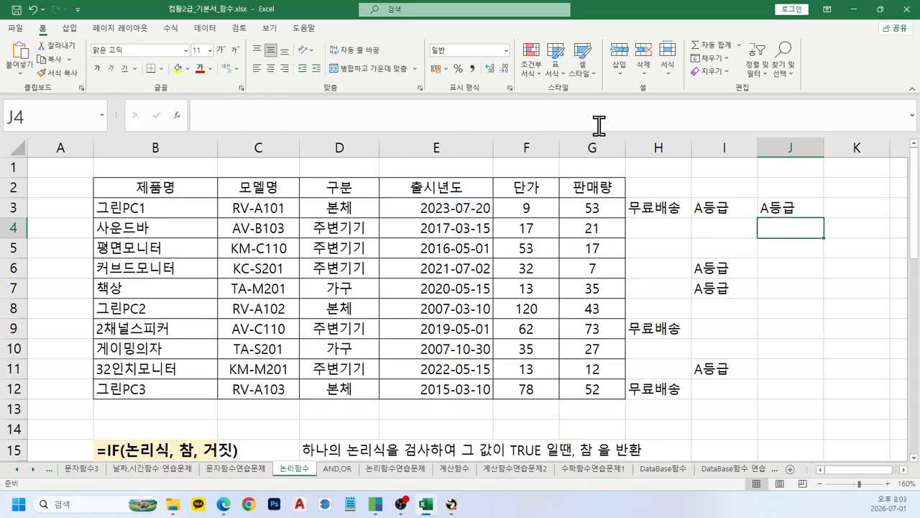
key("Up")
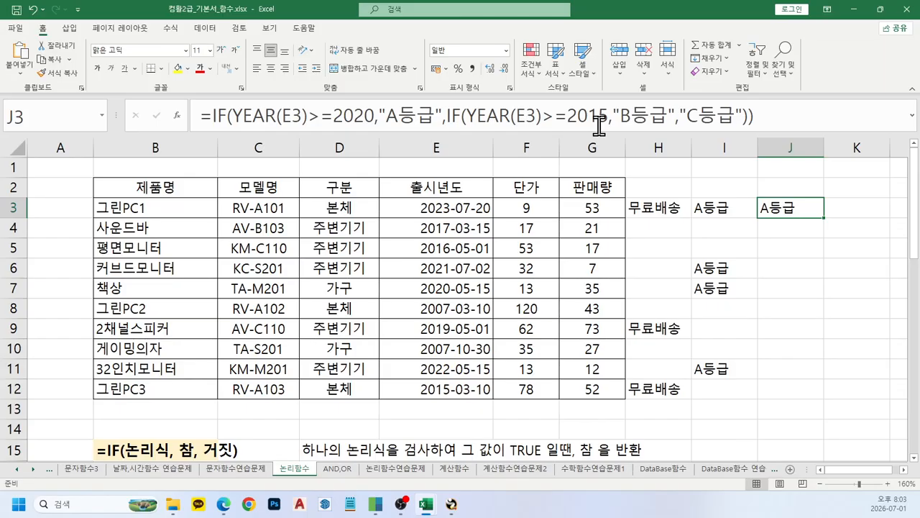
Delete the nested IF formula from J3 and enter =YEAR(E3) in its place
key("Delete")
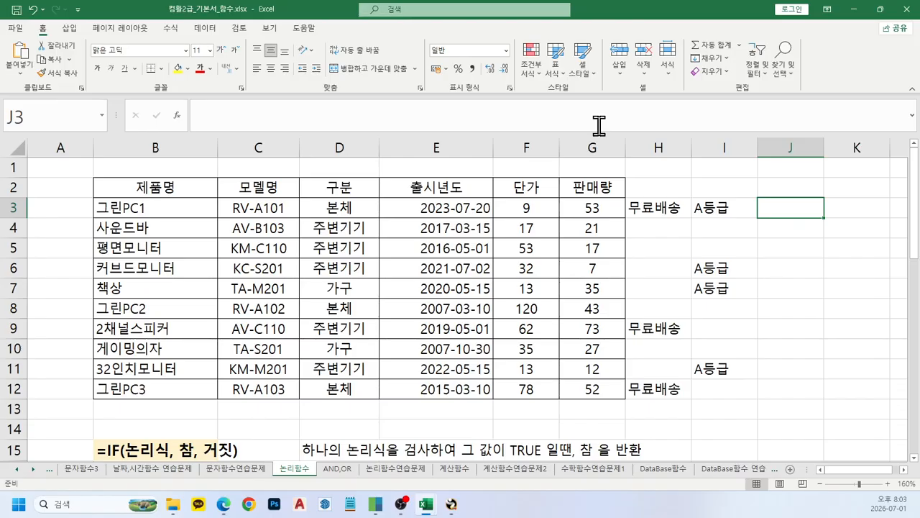
type("=")
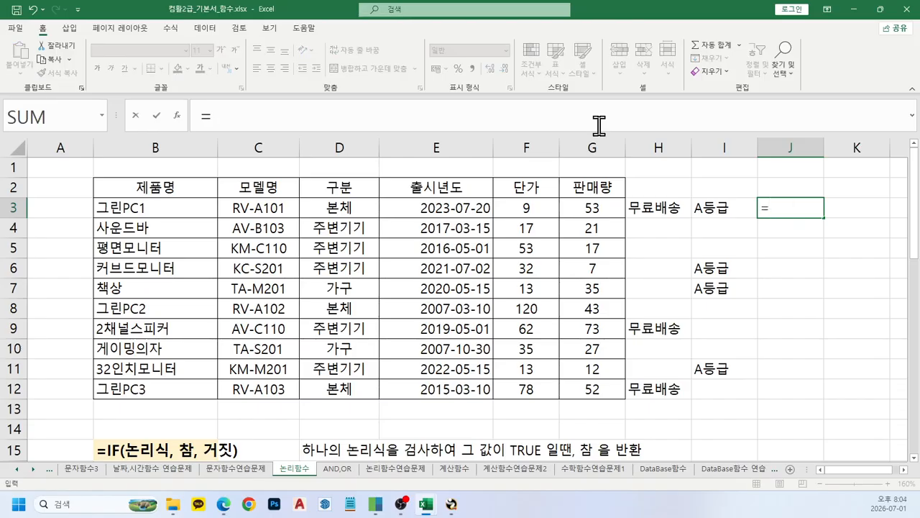
type("ye")
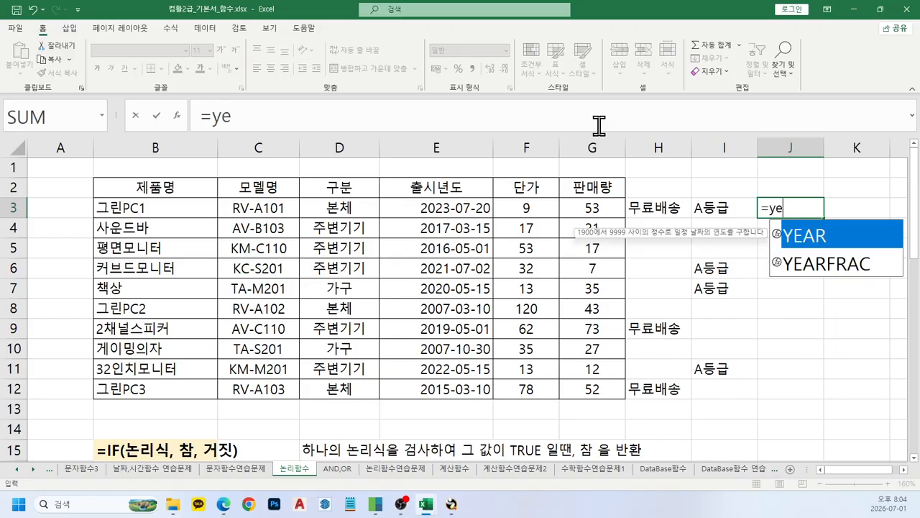
key("Tab")
left_click(426, 210)
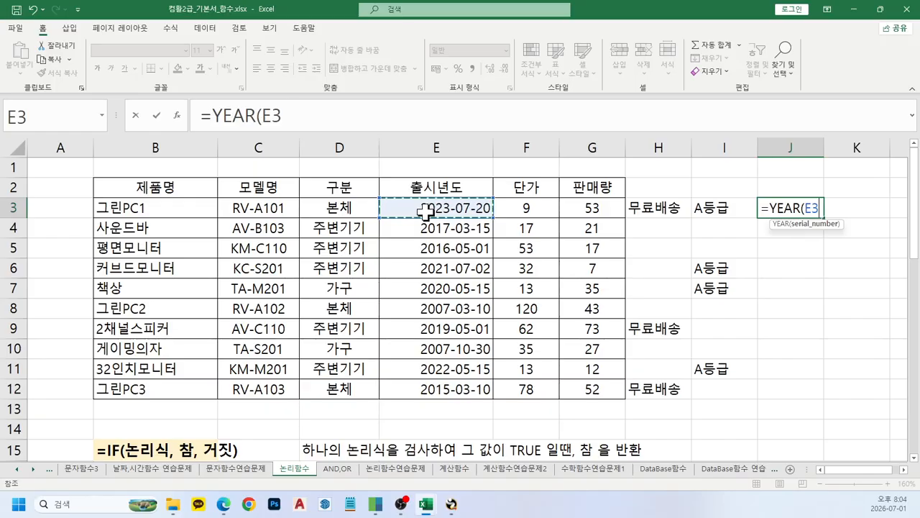
type(")")
key("Return")
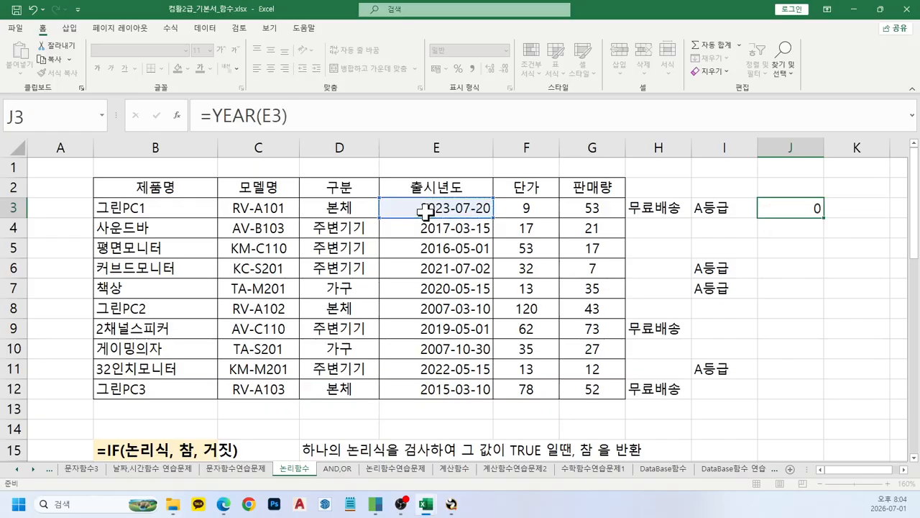
Extend the J3 formula to =YEAR(E3)>=2020 and fill it down to J12
key("Up")
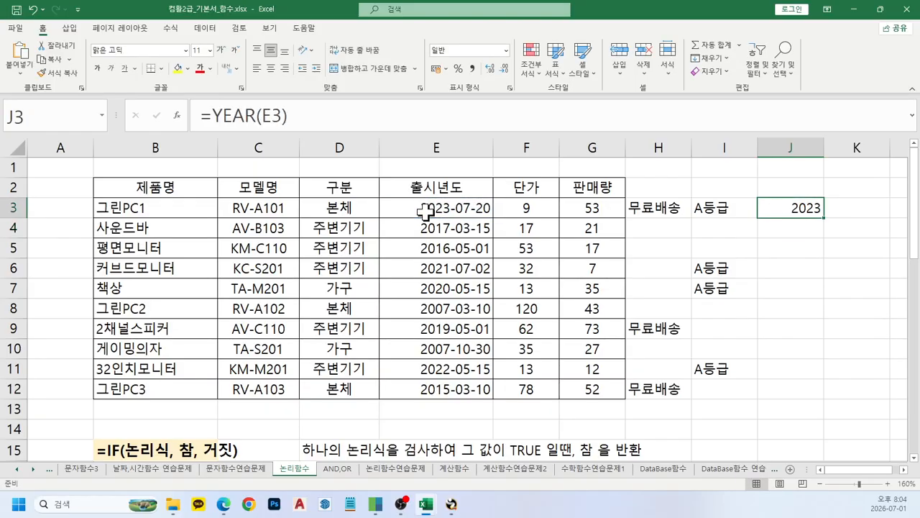
left_click(327, 116)
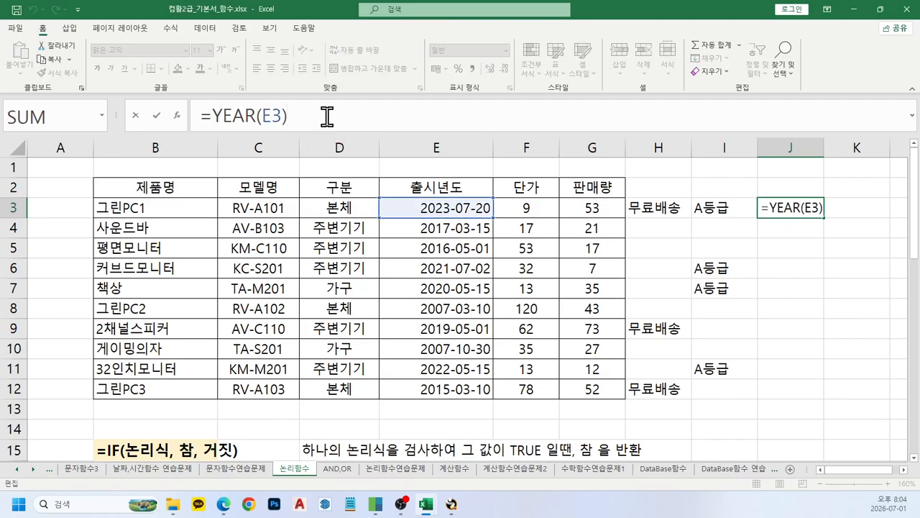
type(">=2020")
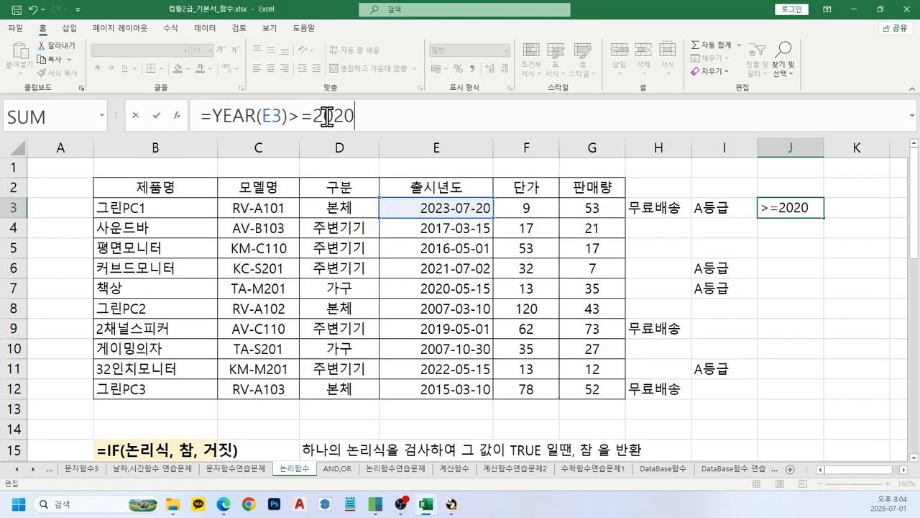
key("Return")
key("Up")
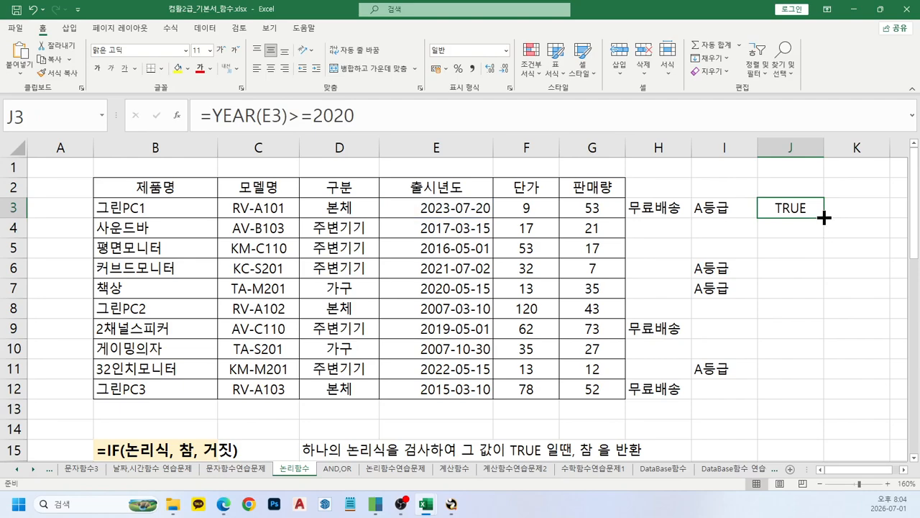
left_click_drag(824, 218, 797, 396)
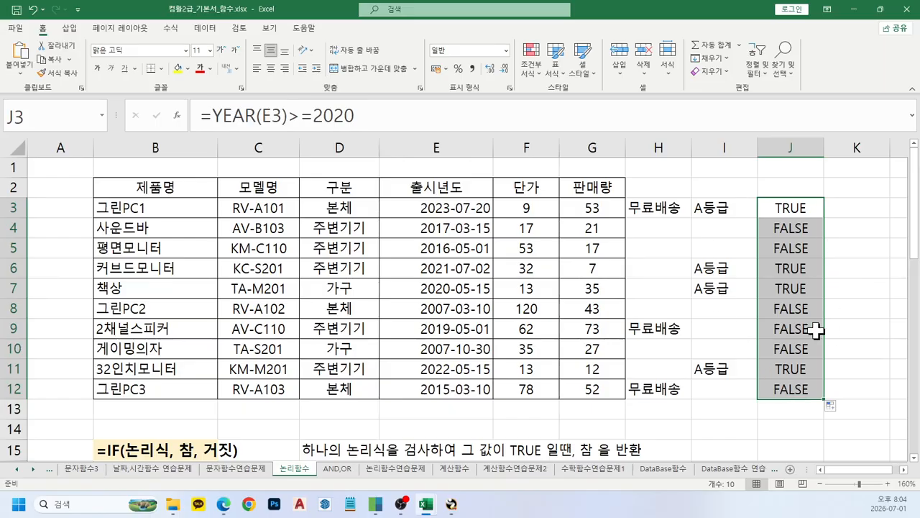
left_click_drag(471, 209, 764, 216)
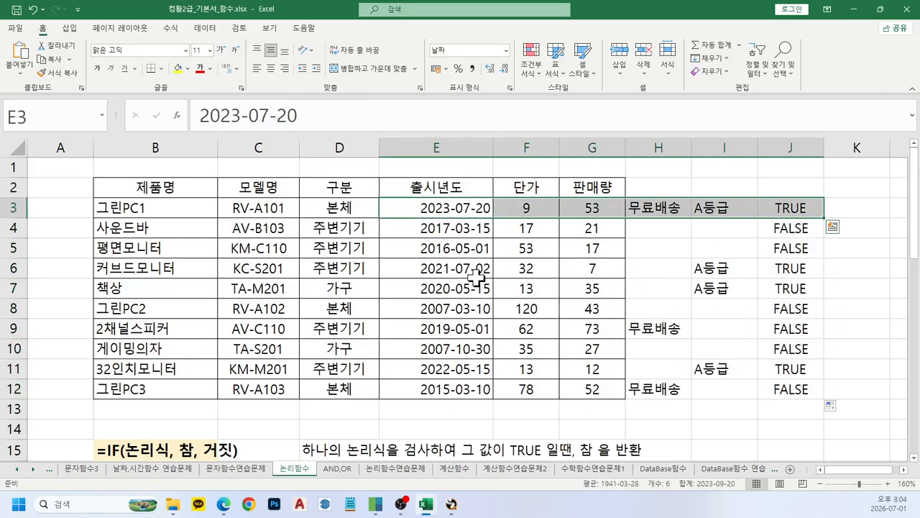
Wrap the J3 comparison in an IF function with "A등급" as its true value, and fill it down to J12
left_click(790, 209)
left_click(210, 115)
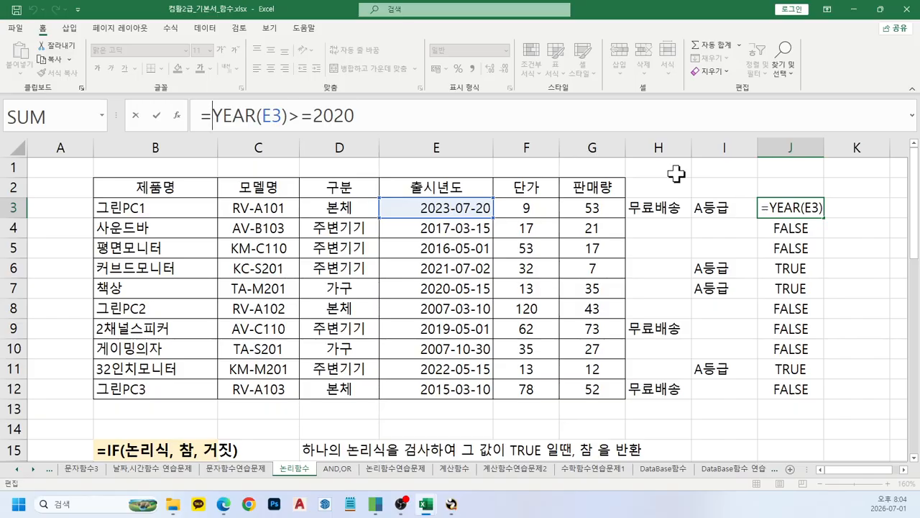
type("if(")
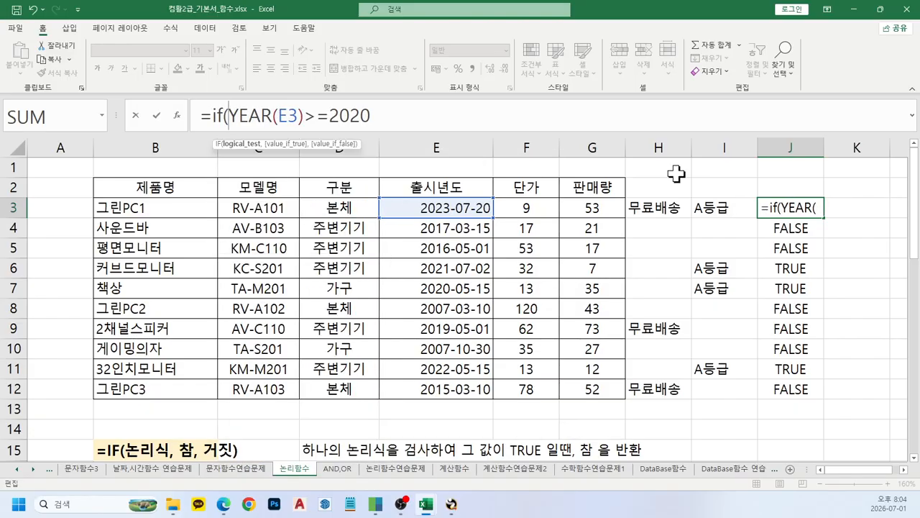
left_click(519, 115)
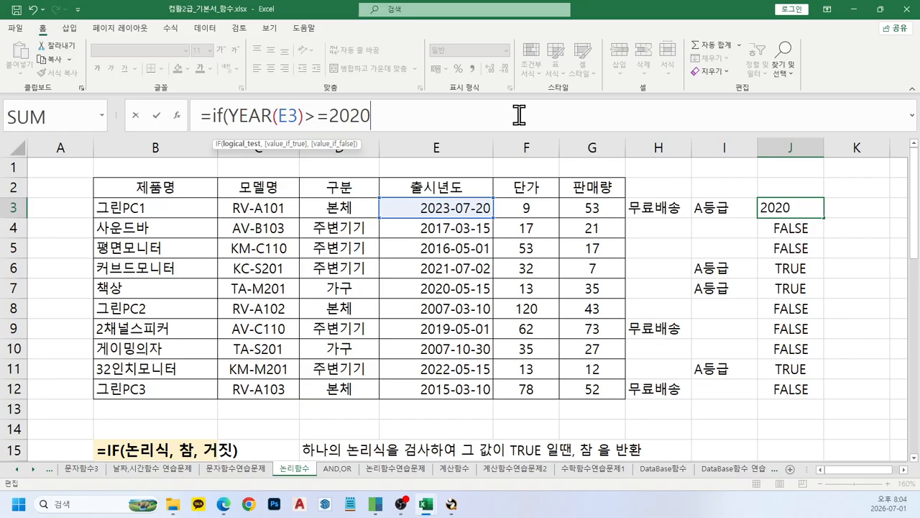
type(",\"A등")
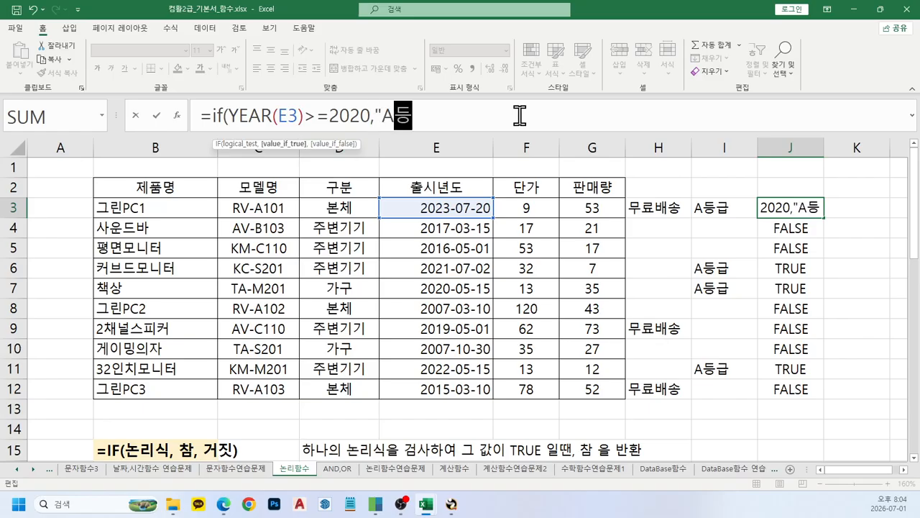
type("급\"")
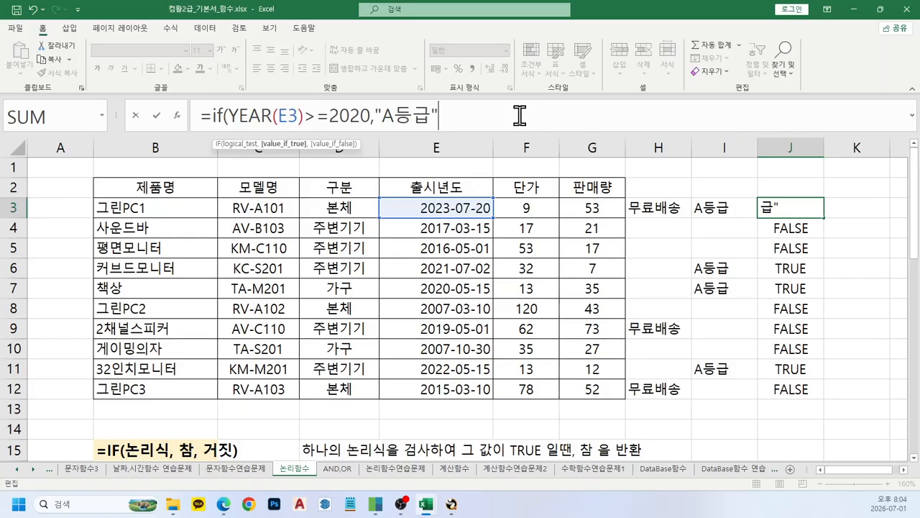
type(")")
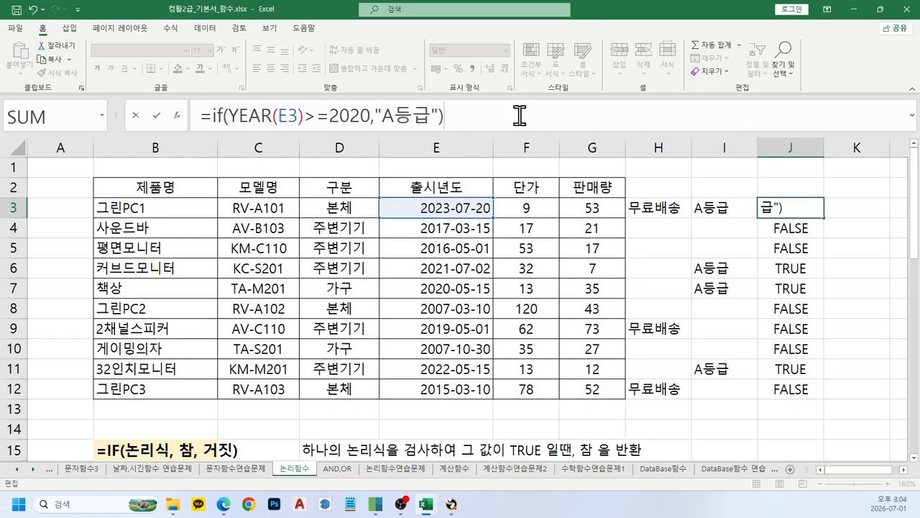
key("Return")
key("Up")
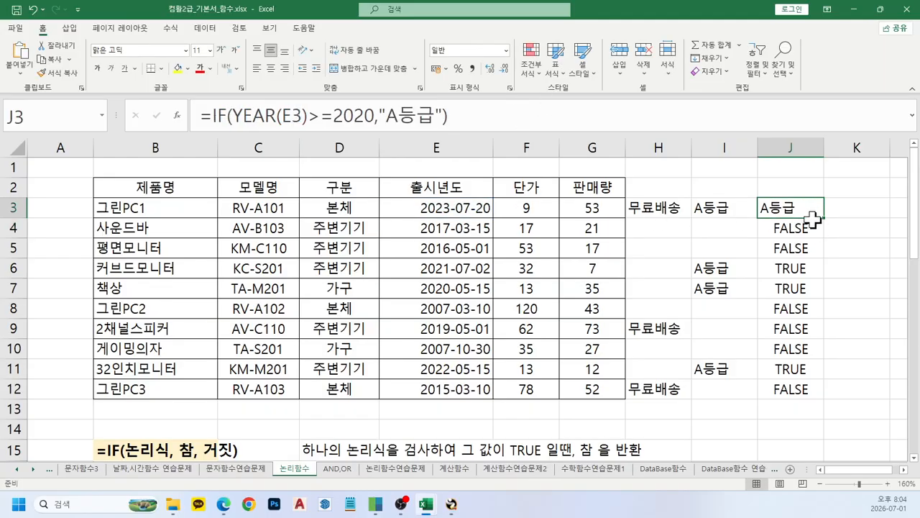
left_click_drag(824, 215, 808, 397)
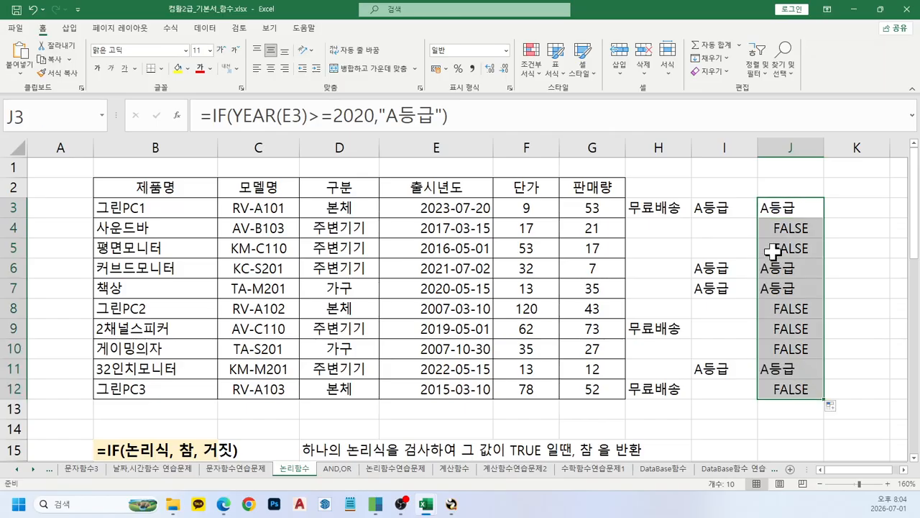
Remove the closing parenthesis from the J3 formula and paste a copy of its IF expression after a comma as the false value
left_click(789, 205)
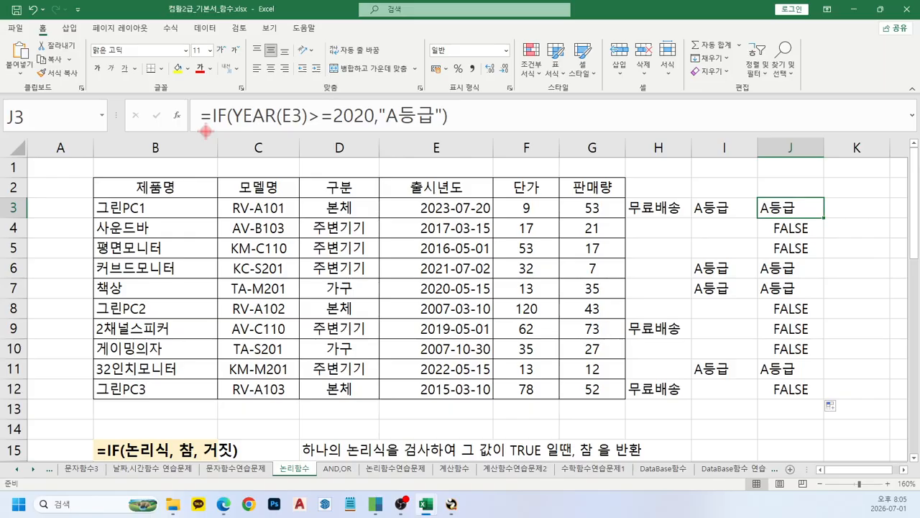
left_click_drag(212, 130, 436, 130)
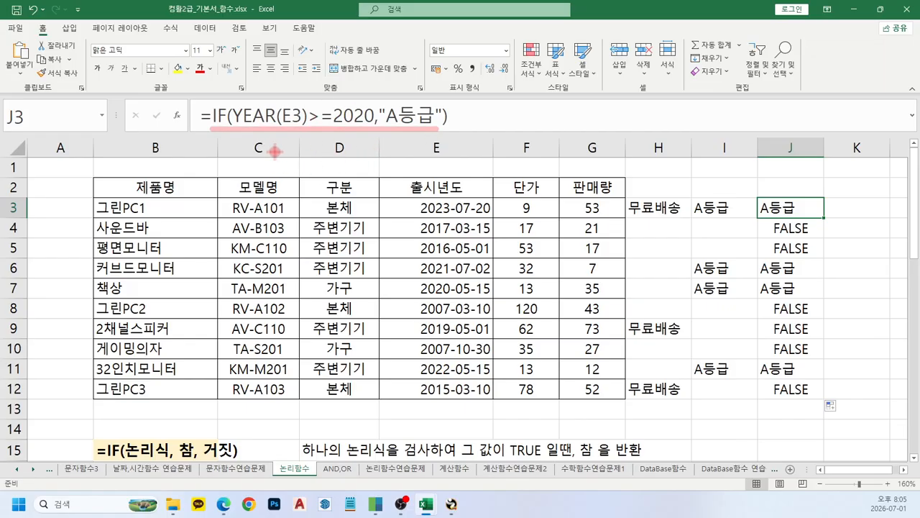
left_click(475, 116)
key("BackSpace")
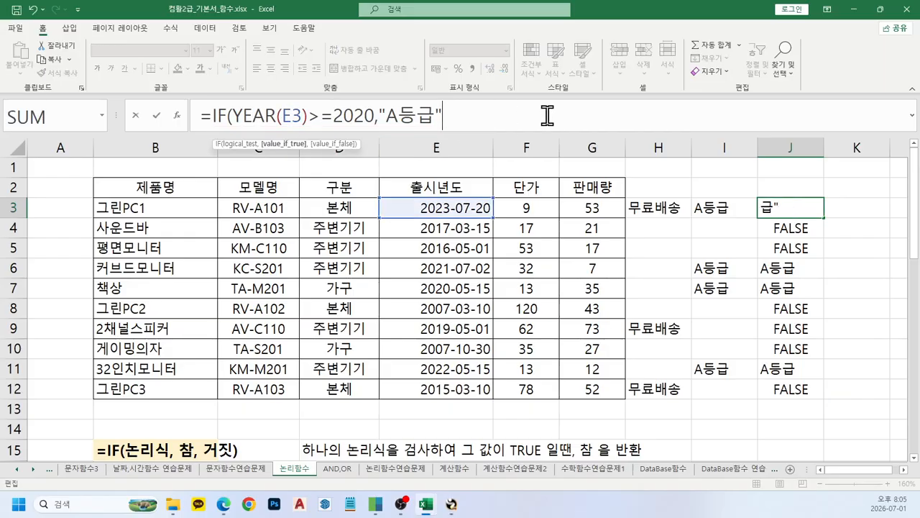
left_click(210, 116, "shift")
key("ctrl+c")
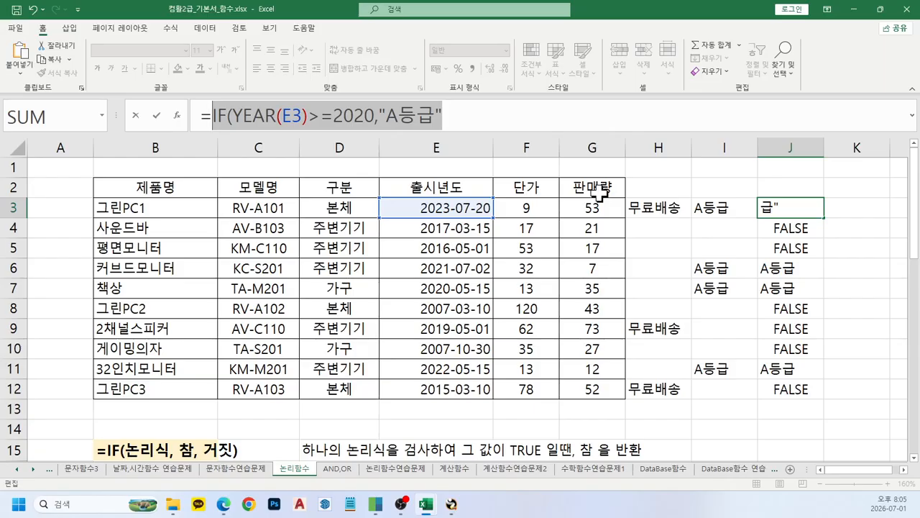
left_click(513, 117)
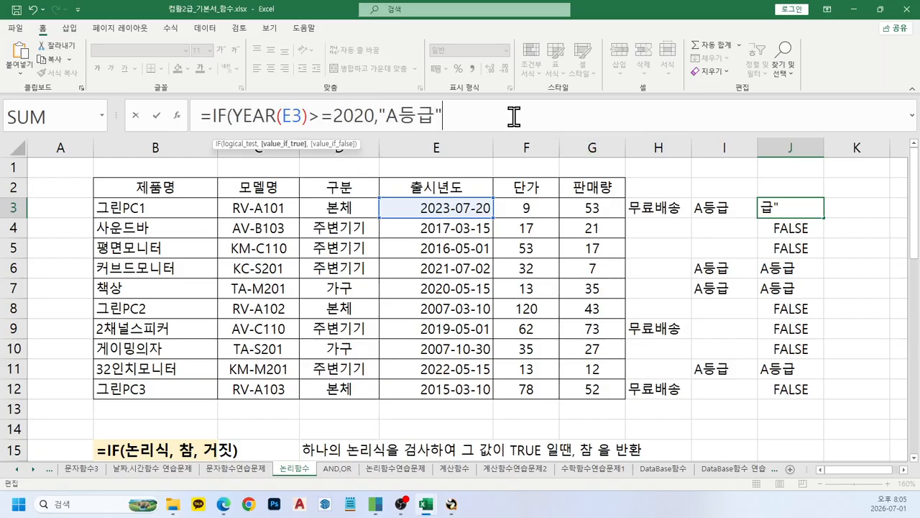
type(",")
key("ctrl+v")
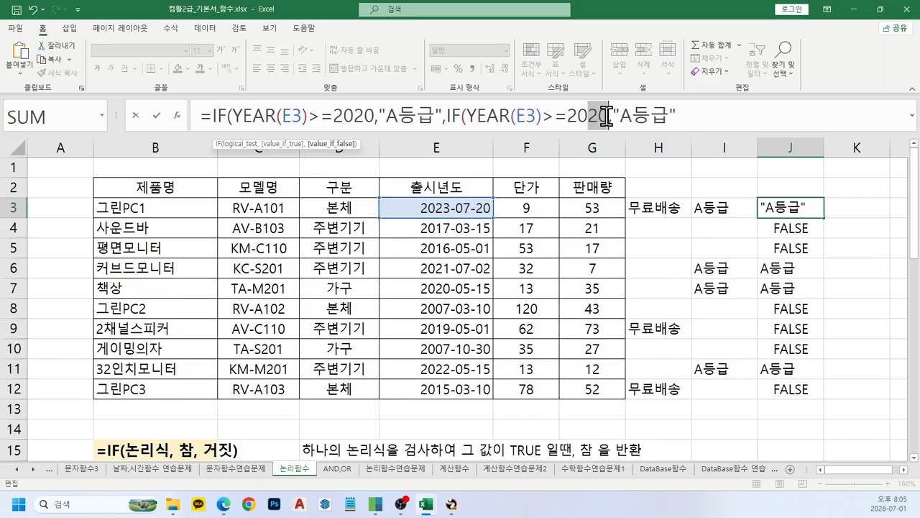
Change the nested IF in J3 to test for 2015 and return "B등급" as its true value
left_click(609, 117)
key("BackSpace")
key("BackSpace")
type("15")
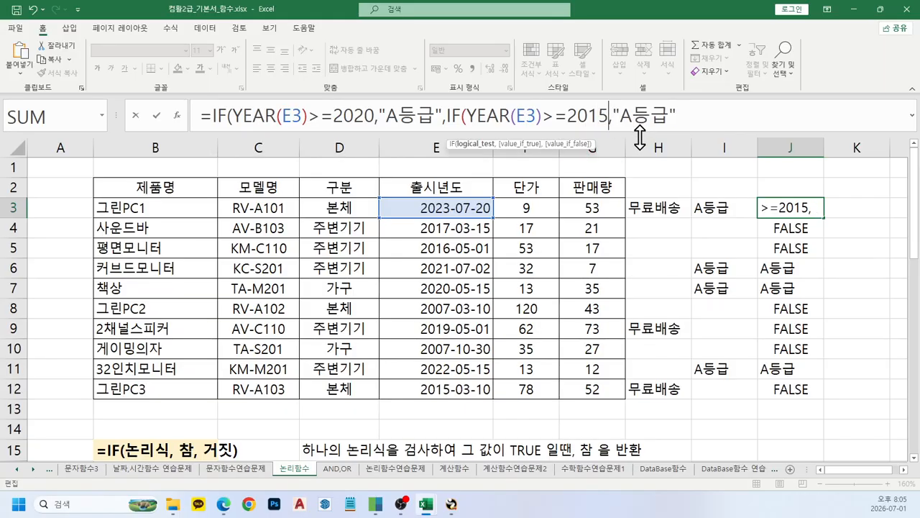
left_click(632, 117)
key("BackSpace")
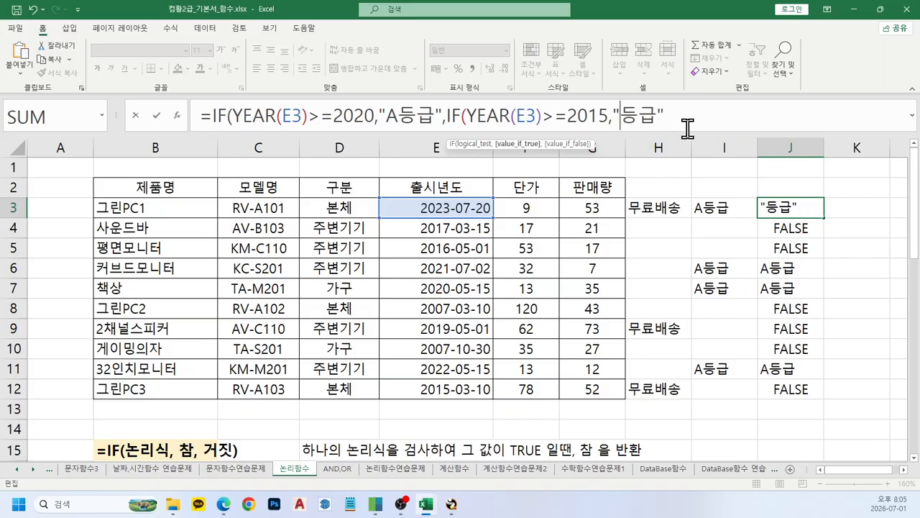
type("ㅠ")
key("BackSpace")
type("B")
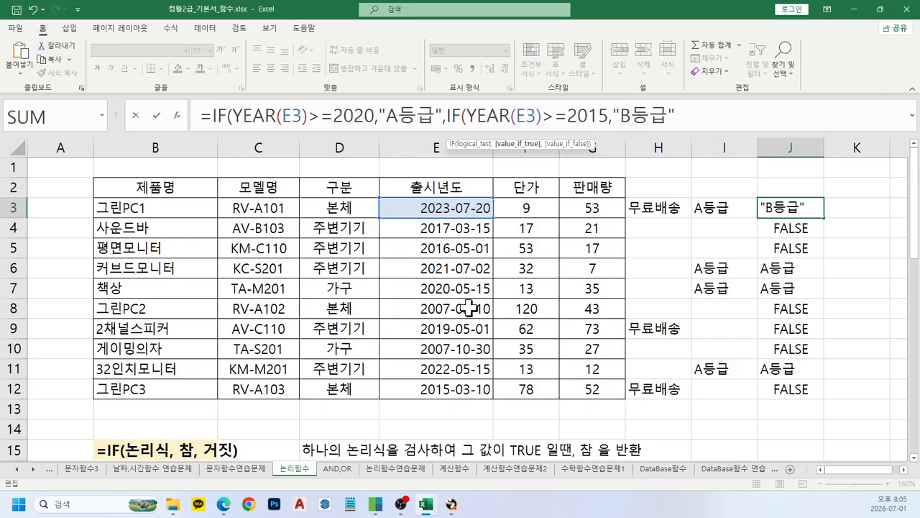
Add "C등급" as the false value of the nested IF in J3
left_click(724, 115)
type(",")
key("Return")
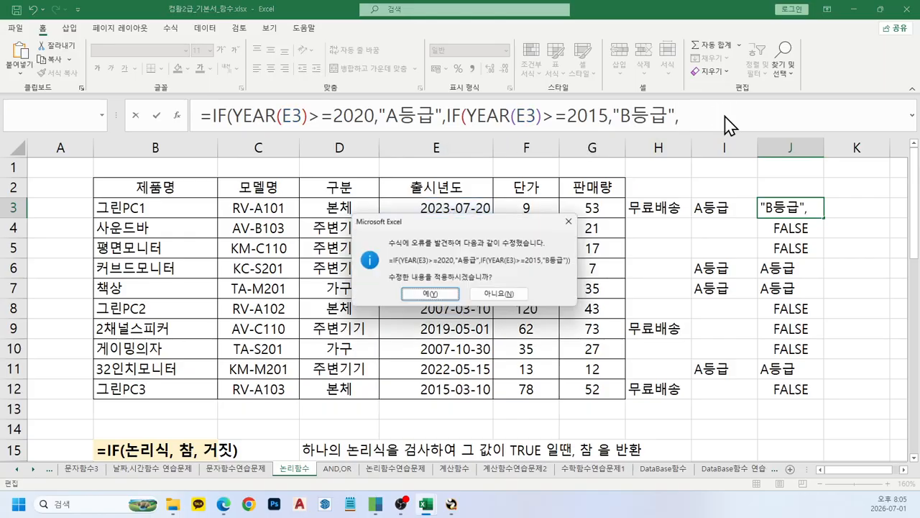
key("Escape")
key("Escape")
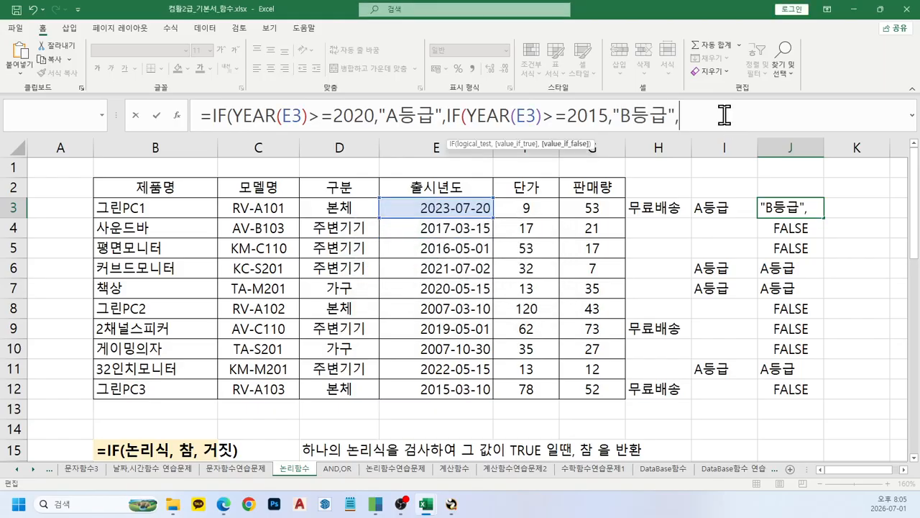
type("\"C등급\"")
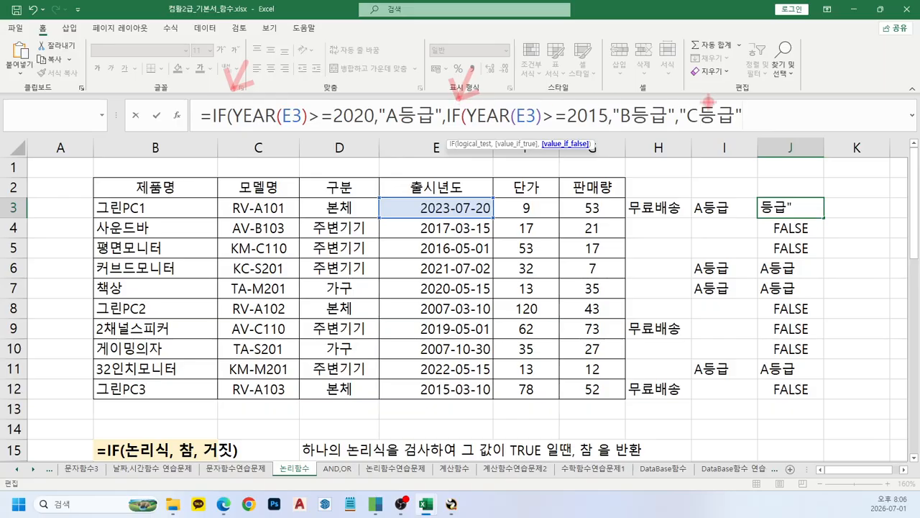
Close both IF functions in J3 with two parentheses and fill the formula down to J12
right_click(757, 111)
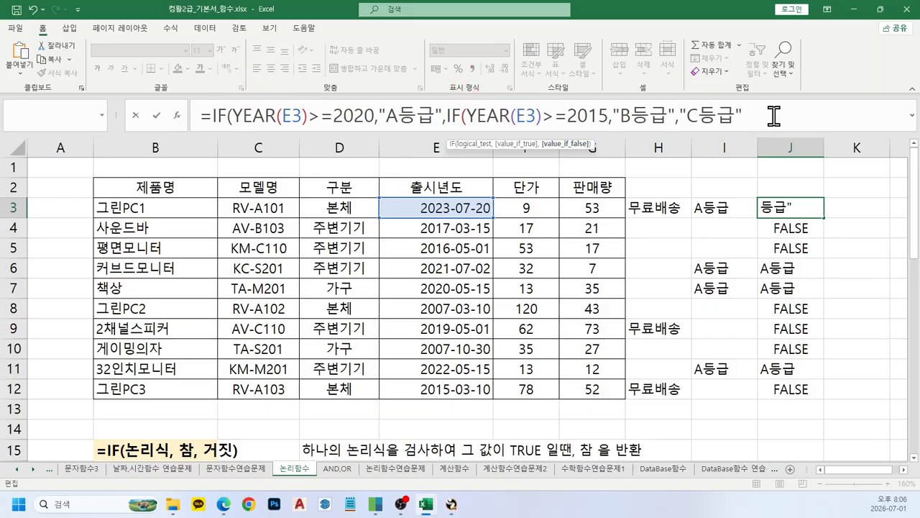
type("))")
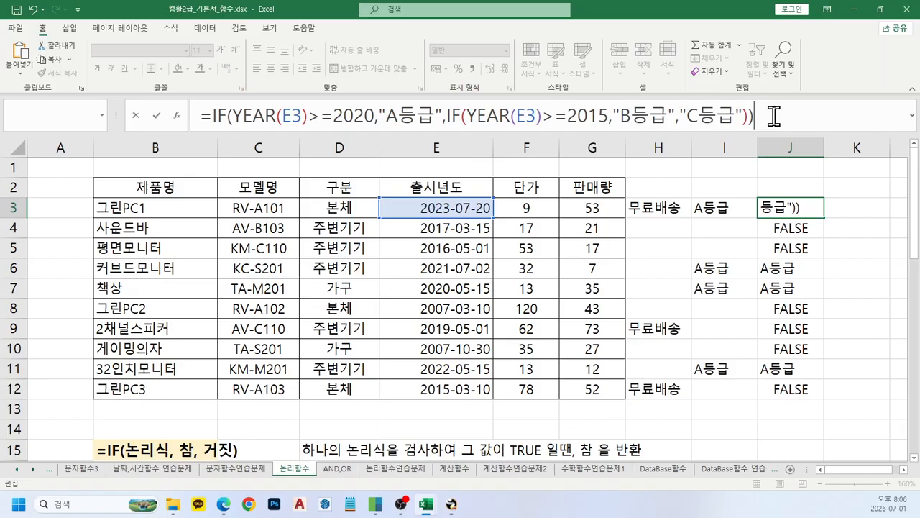
key("Return")
key("Up")
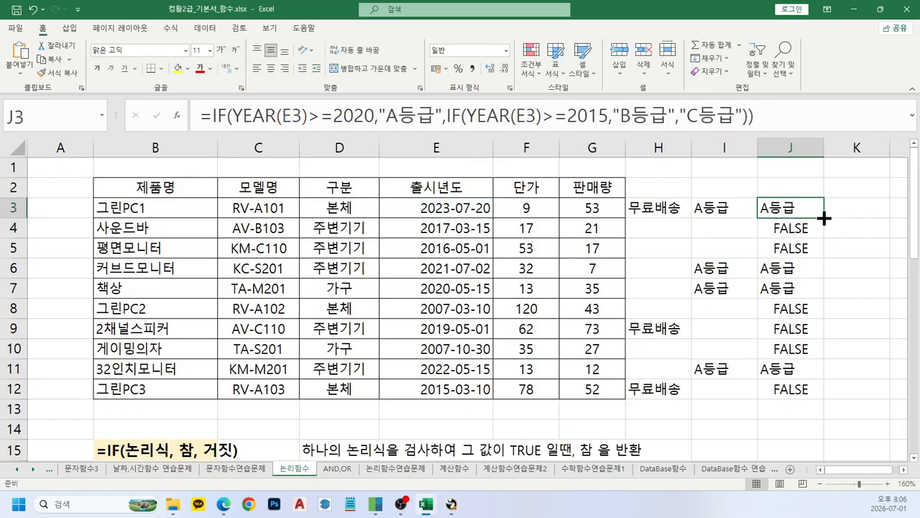
left_click_drag(824, 218, 817, 384)
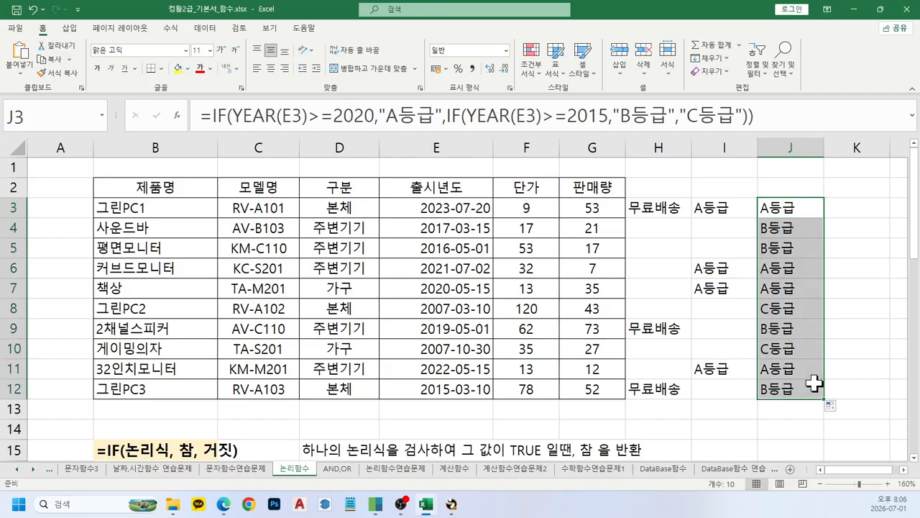
left_click(789, 210)
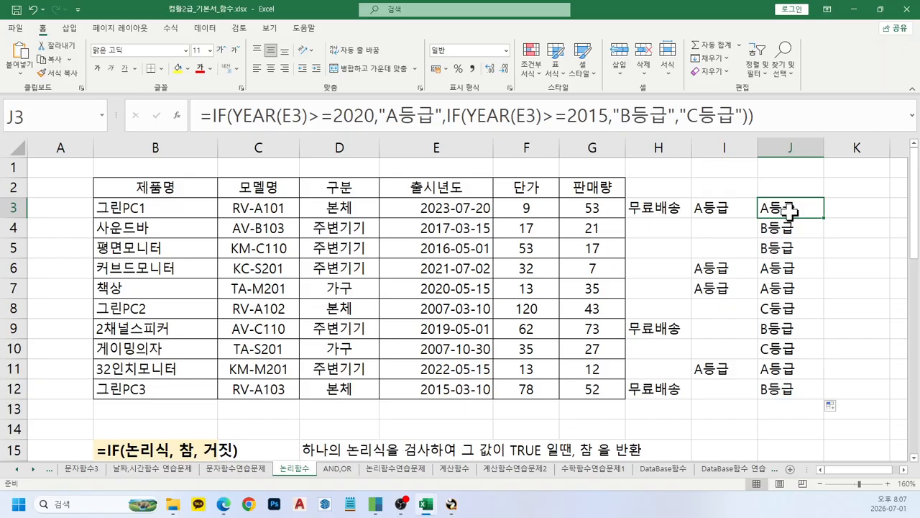
Examine the nested IF examples and the IFS function notes below the product table
left_click(430, 268)
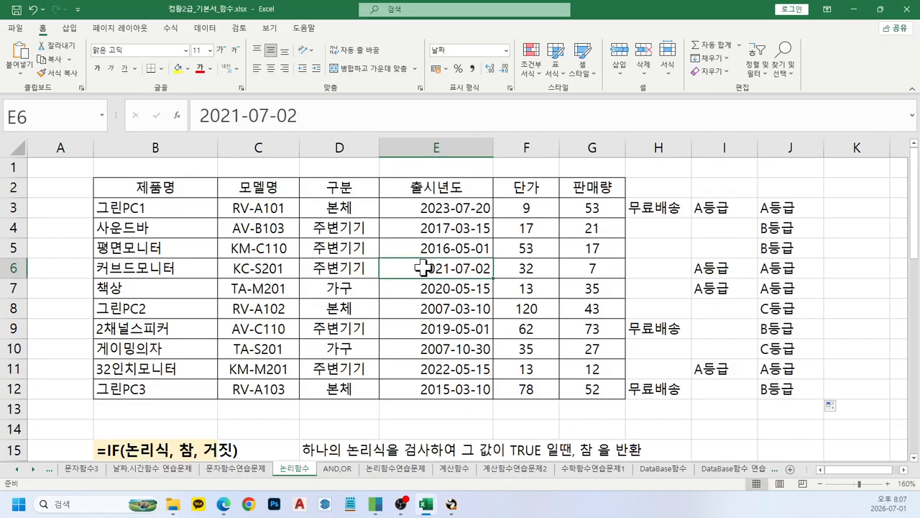
left_click(787, 208)
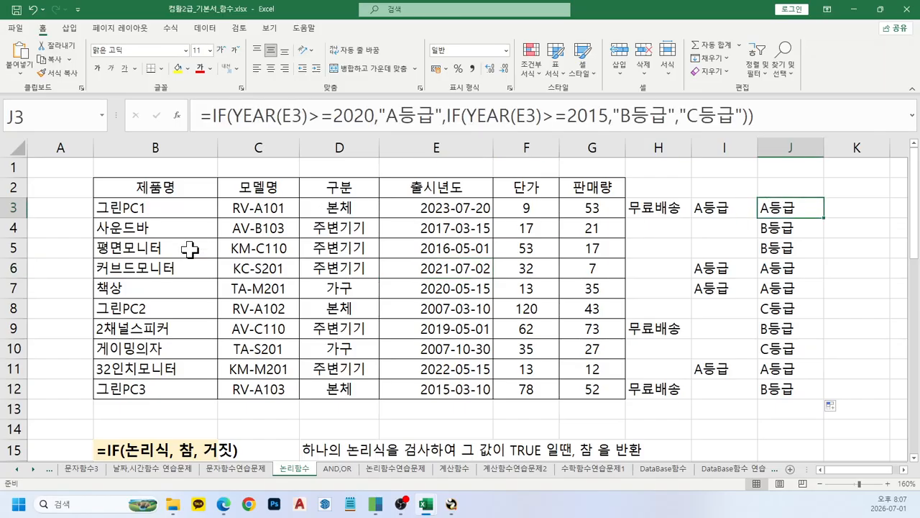
scroll(188, 252, "down", 7)
scroll(188, 266, "up", 2)
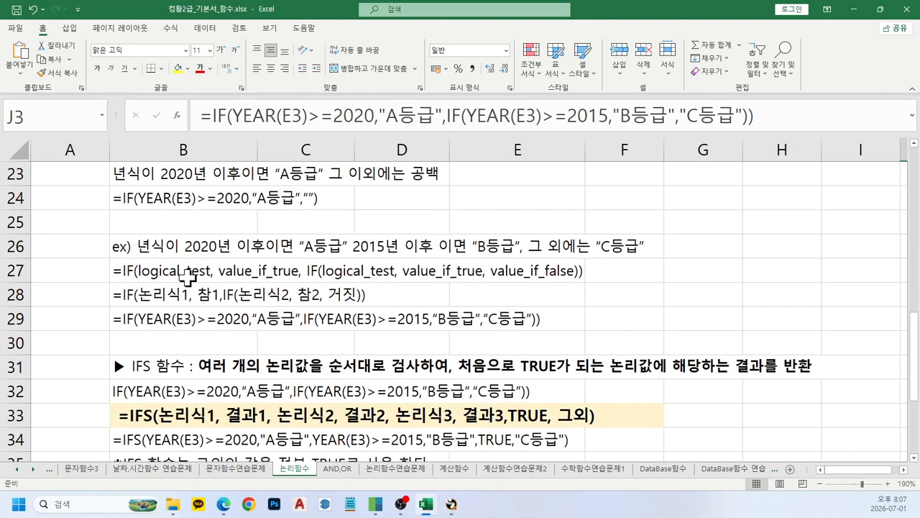
scroll(189, 277, "down", 1)
scroll(184, 312, "up", 1)
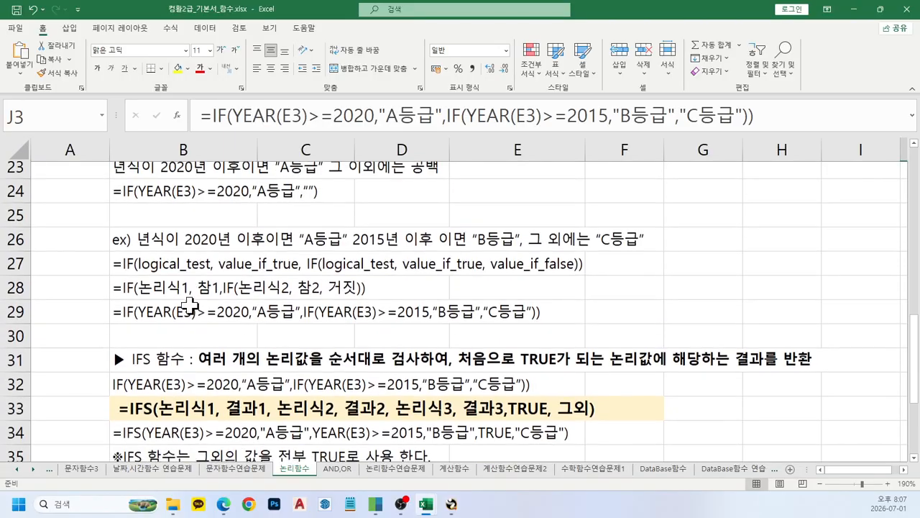
Read the IFS definition, its syntax line and worked example in rows 31 to 35 of the notes
scroll(185, 312, "down", 1)
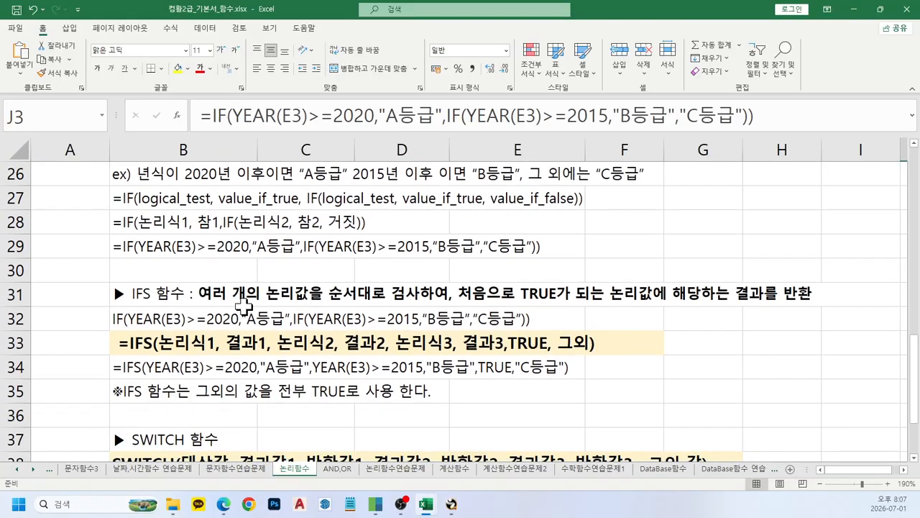
left_click_drag(162, 247, 439, 246)
left_click(182, 294)
scroll(304, 366, "down", 1)
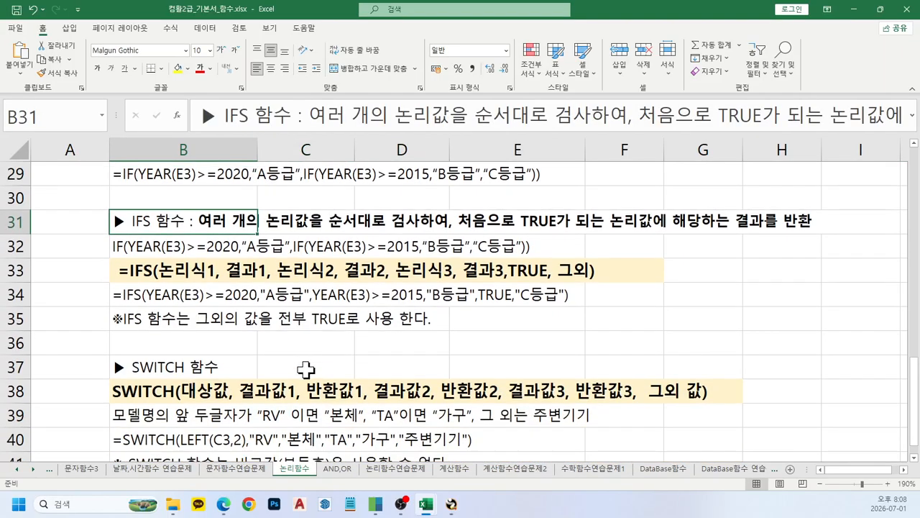
scroll(313, 352, "up", 1, "ctrl")
scroll(314, 353, "down", 1, "ctrl")
scroll(413, 417, "up", 9)
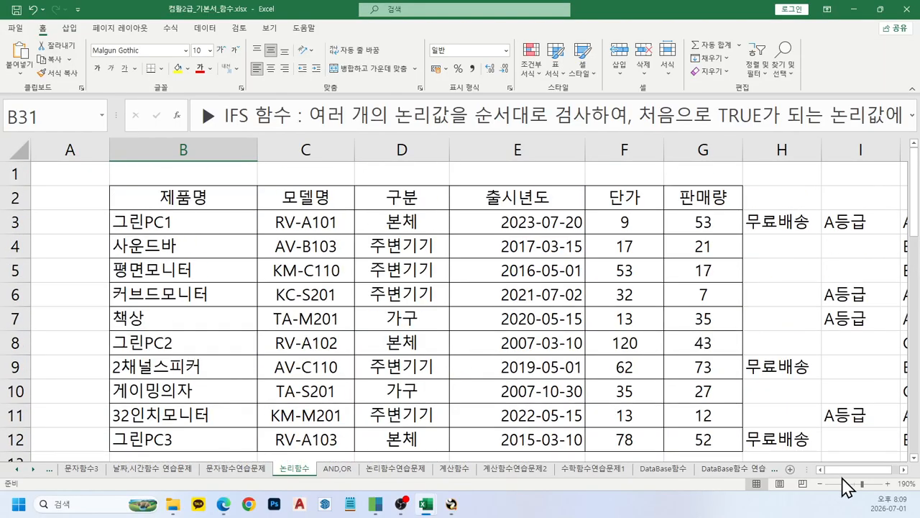
Enter =YEAR(E3) in K3 to extract the year from the first product's release date
left_click_drag(850, 470, 893, 471)
left_click(904, 469)
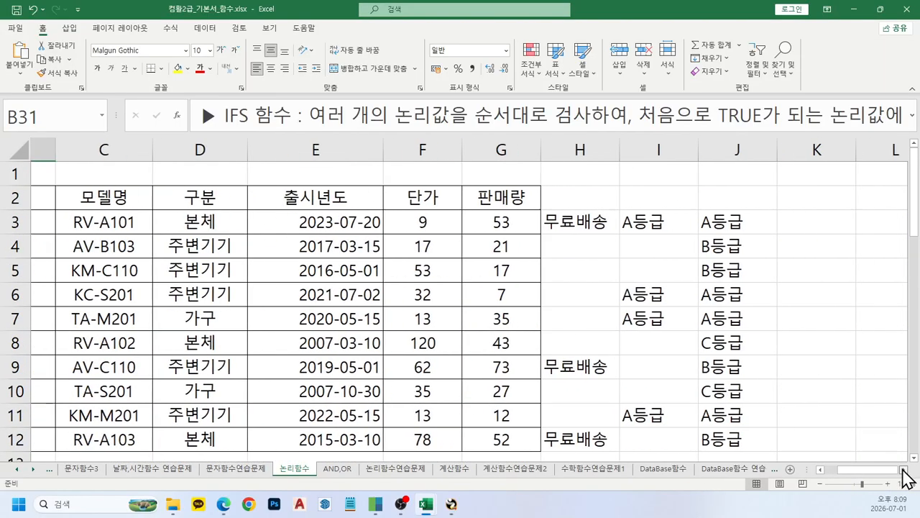
left_click(904, 469)
left_click(673, 226)
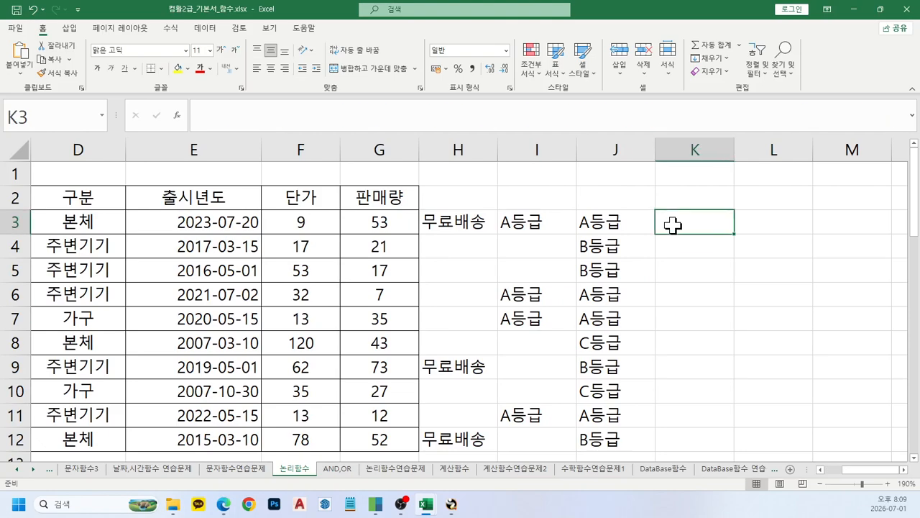
type("=ㅛㄷ")
key("BackSpace")
key("BackSpace")
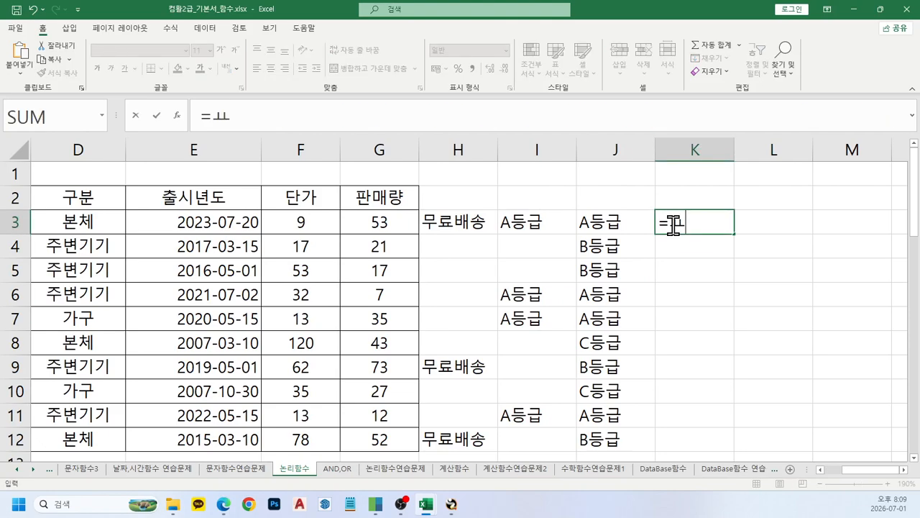
key("Hangul")
type("y")
key("Tab")
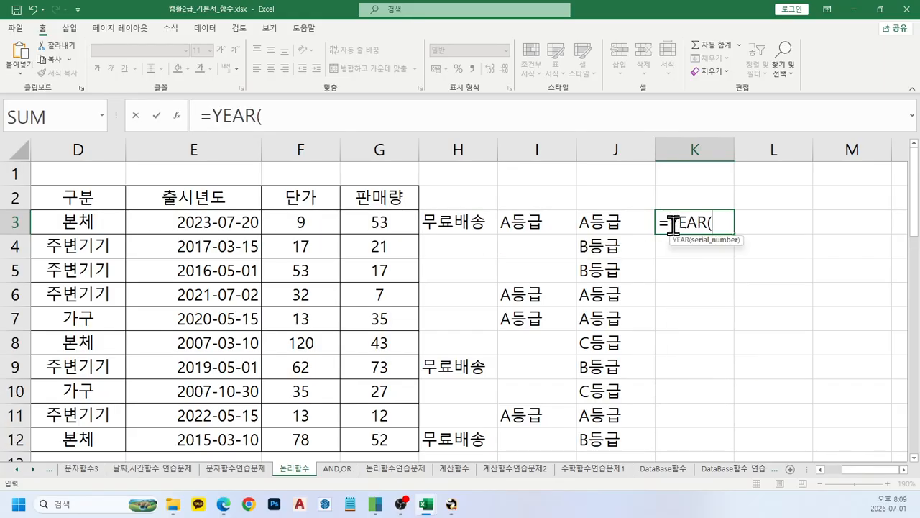
left_click(188, 222)
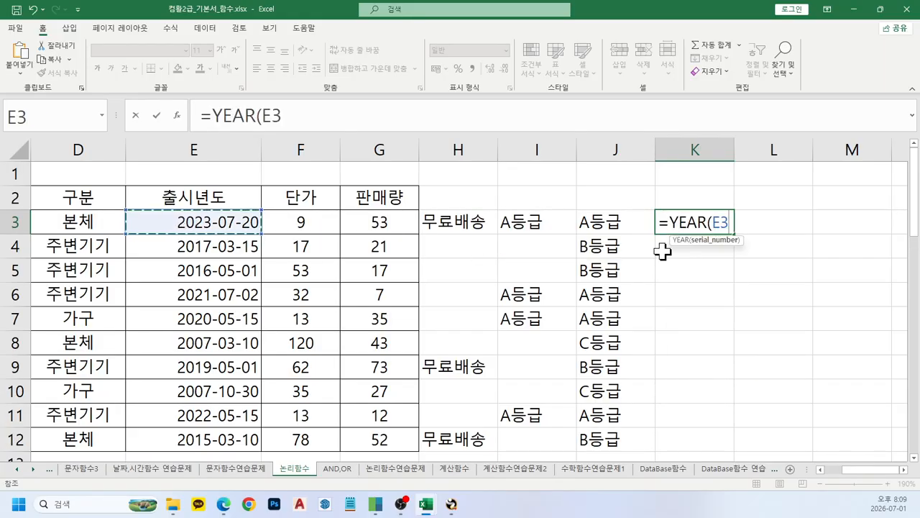
type(")")
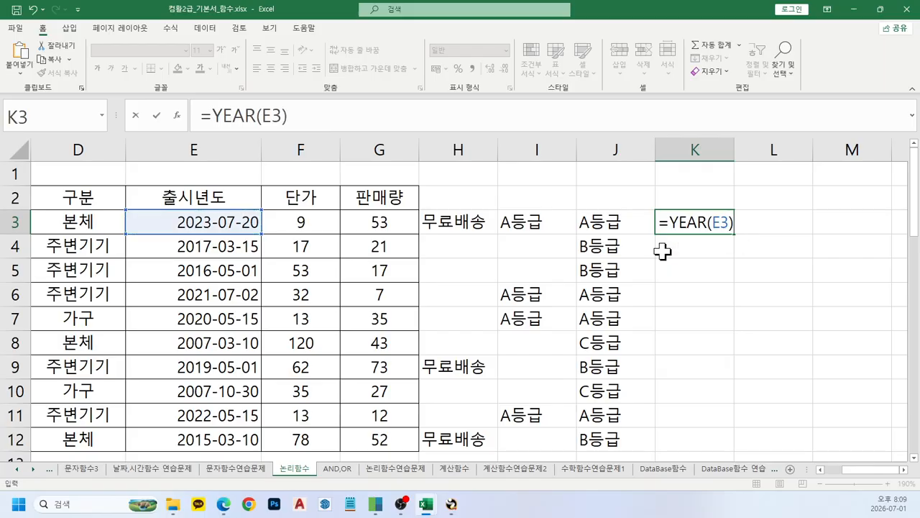
key("Return")
key("Up")
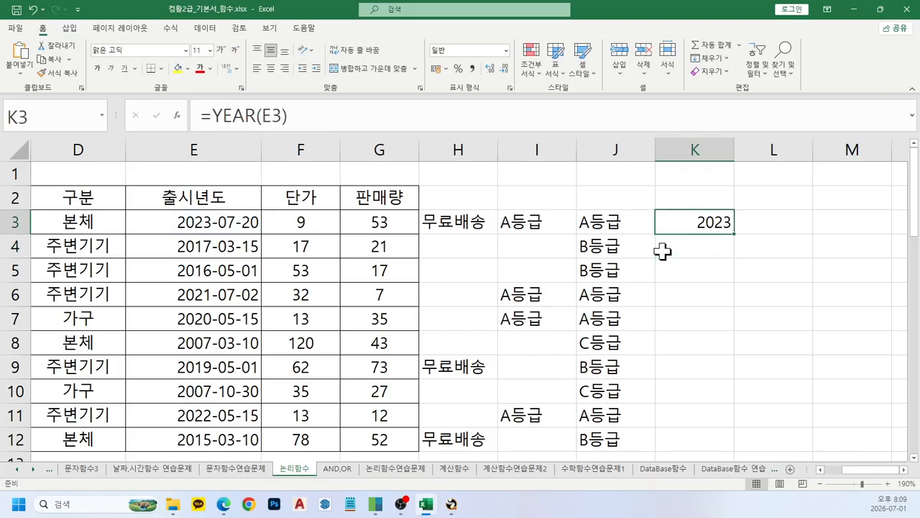
Extend the YEAR formula in K3 with the comparison >=2020
left_click(341, 109)
type(">=2020")
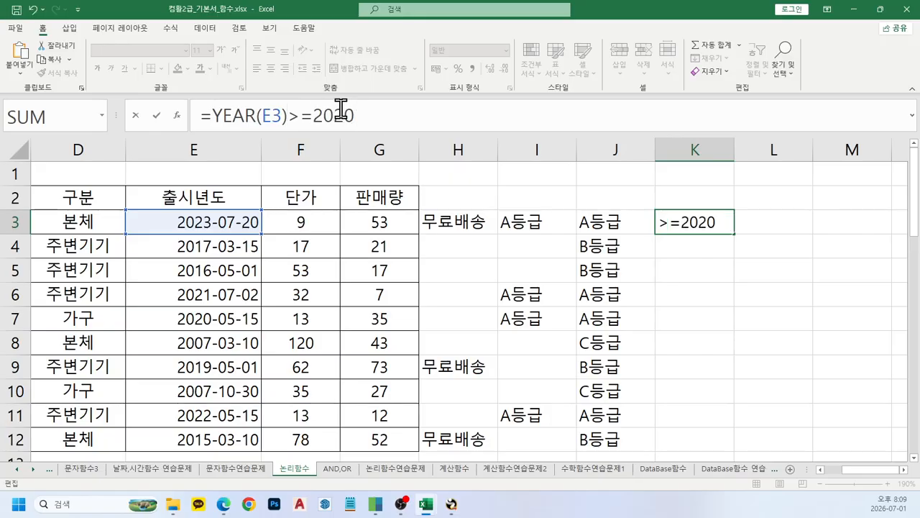
key("Return")
key("Up")
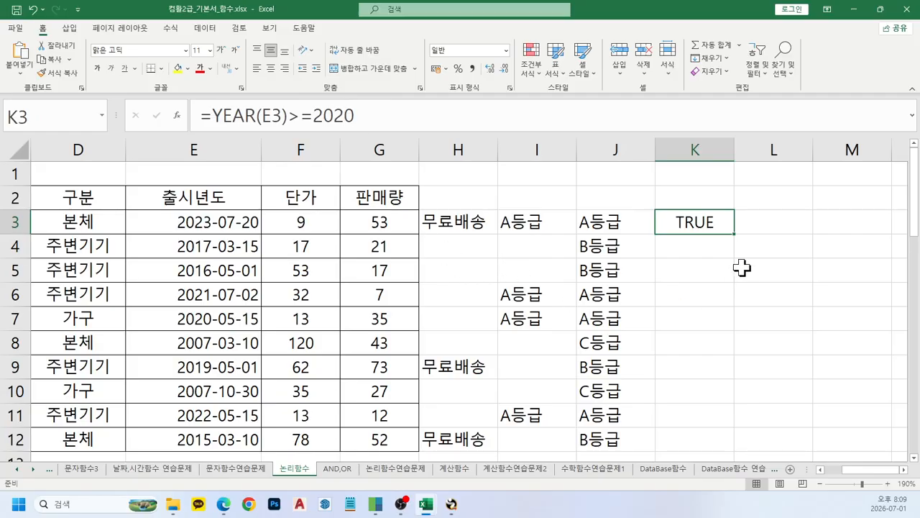
Insert an IFS function with its opening parenthesis before the YEAR comparison in K3, making the comparison its first logical test
left_click(213, 117)
type("ifs")
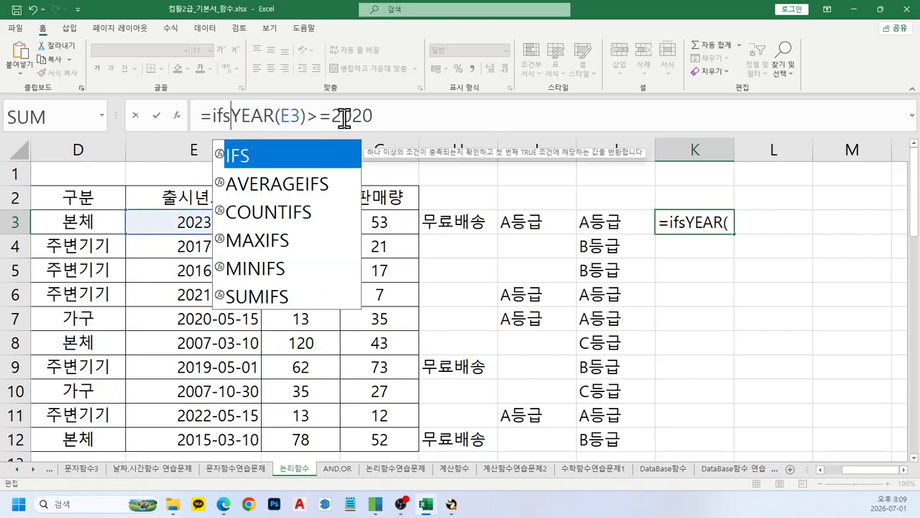
type("(")
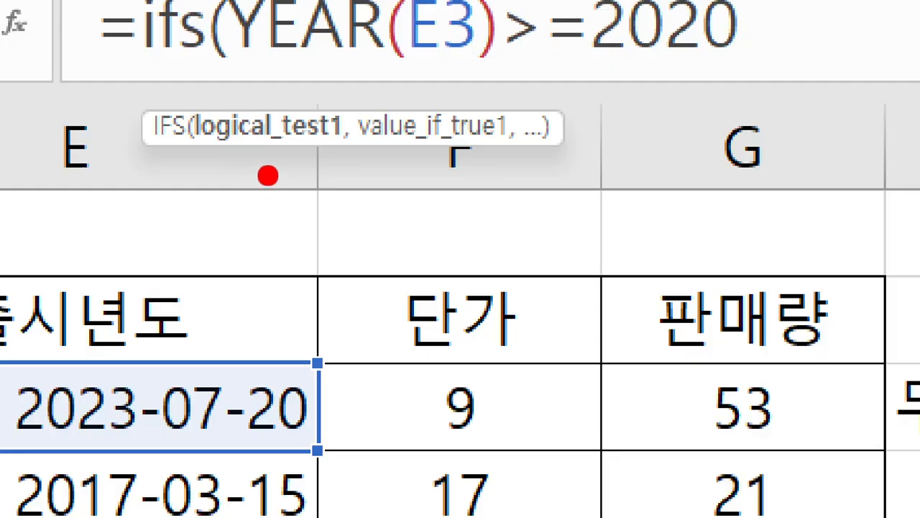
mouse_move(267, 174)
left_mouse_down()
mouse_move(268, 221)
mouse_move(417, 221)
mouse_move(428, 220)
mouse_move(437, 171)
left_mouse_up()
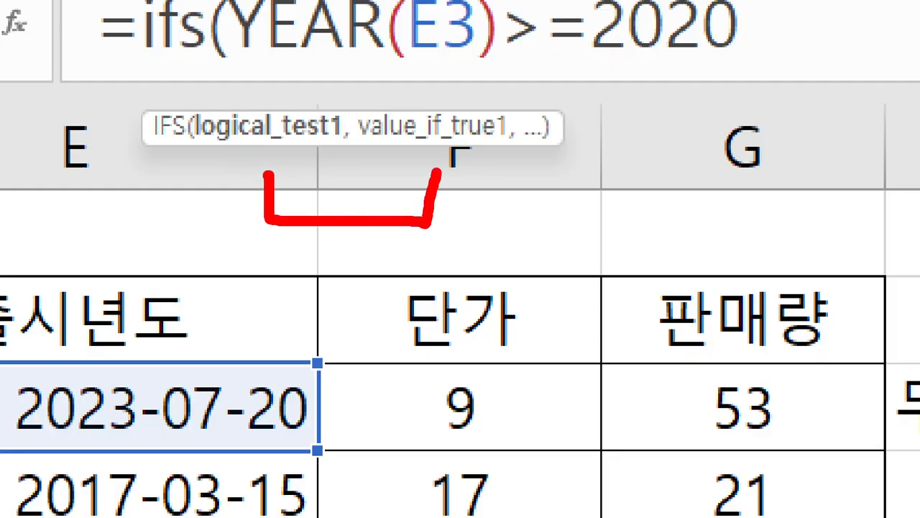
key("Escape")
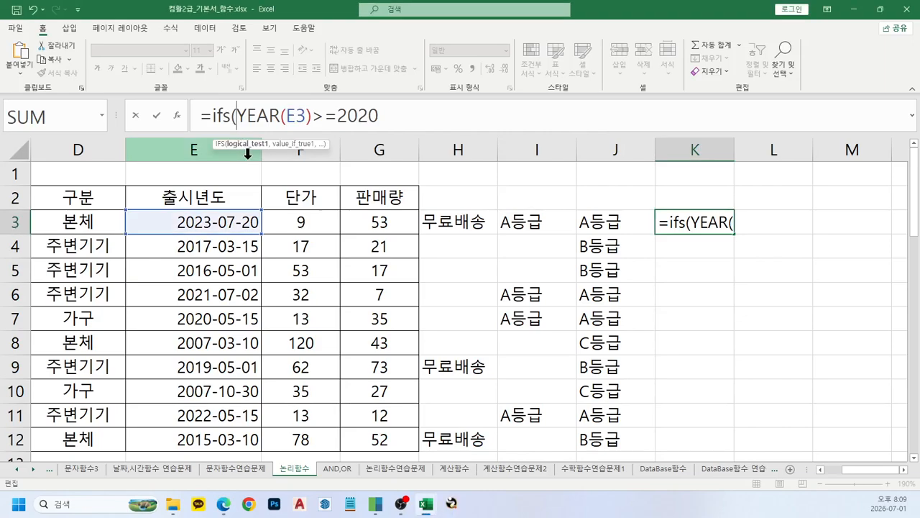
Add "A등급" as the result of the first test in K3's IFS, followed by a comma for the second test
left_click(456, 115)
type(",")
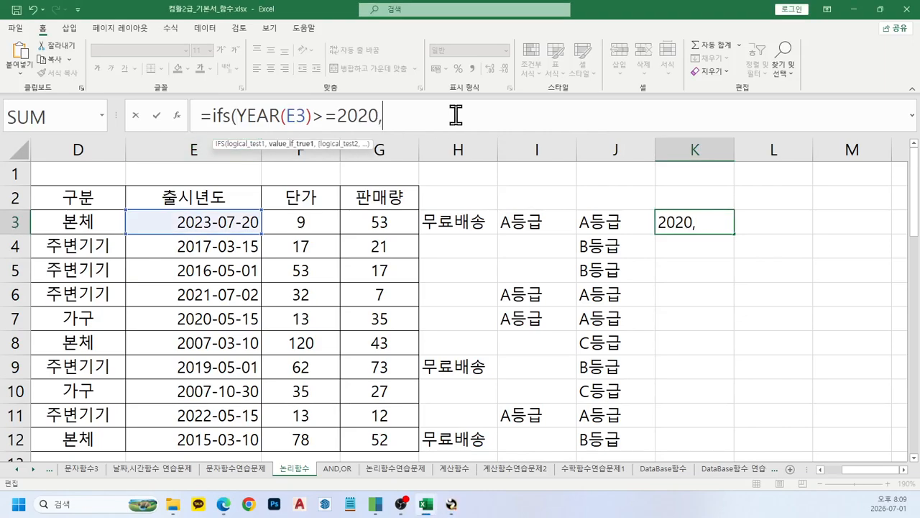
type("\"A등그ㅂ\"")
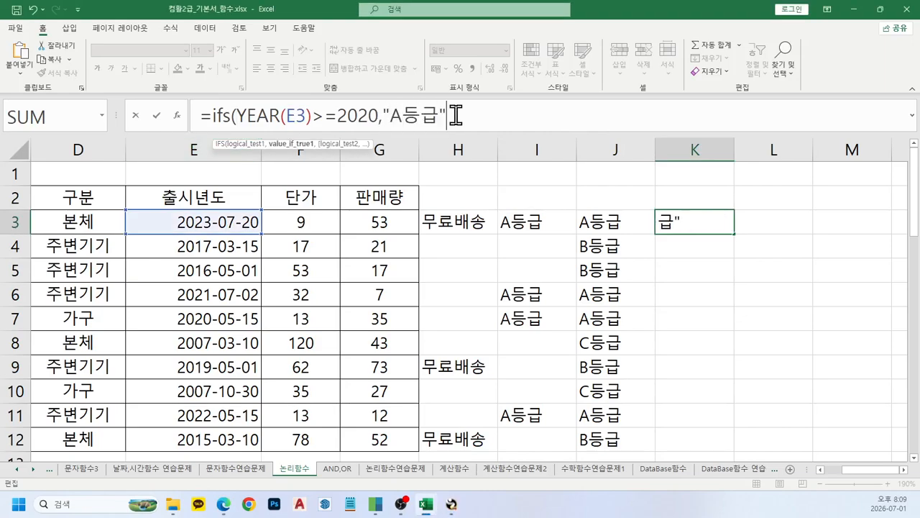
type(",")
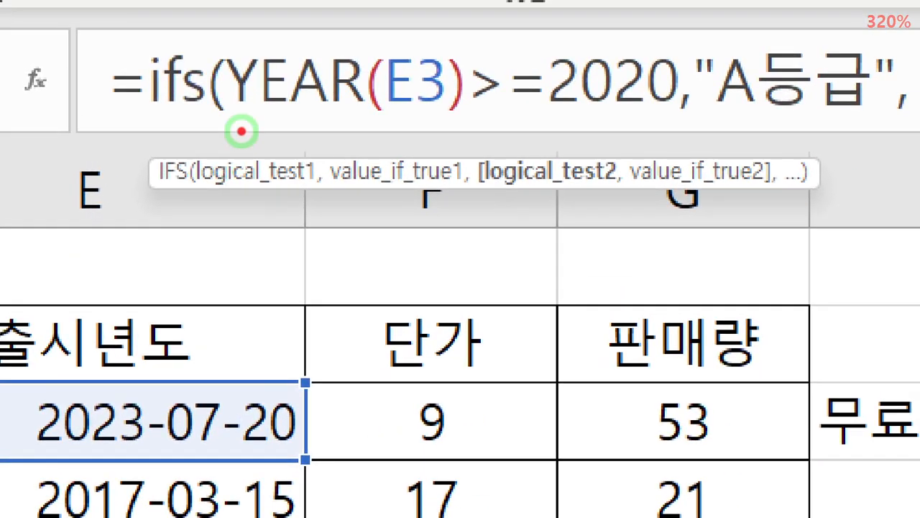
mouse_move(273, 200)
left_mouse_down()
mouse_move(370, 244)
mouse_move(388, 207)
left_mouse_up()
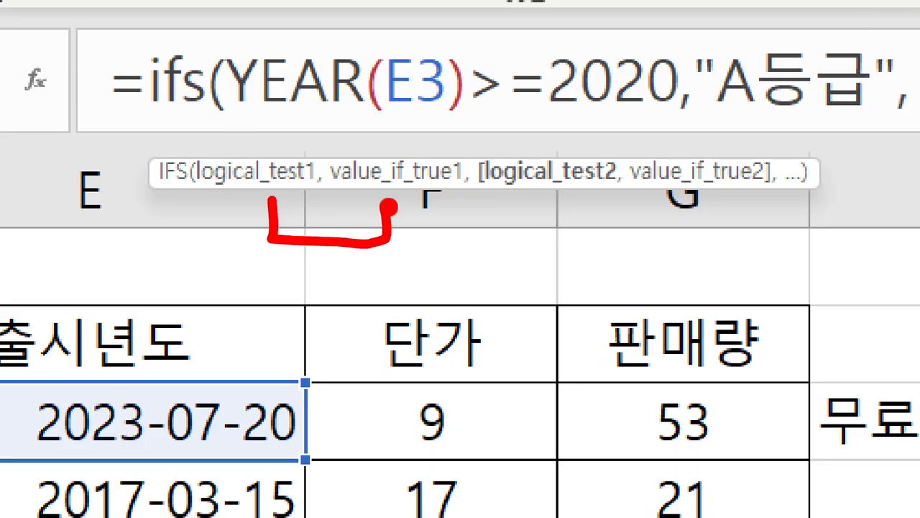
mouse_move(553, 195)
left_mouse_down()
mouse_move(687, 232)
mouse_move(708, 231)
mouse_move(706, 202)
left_mouse_up()
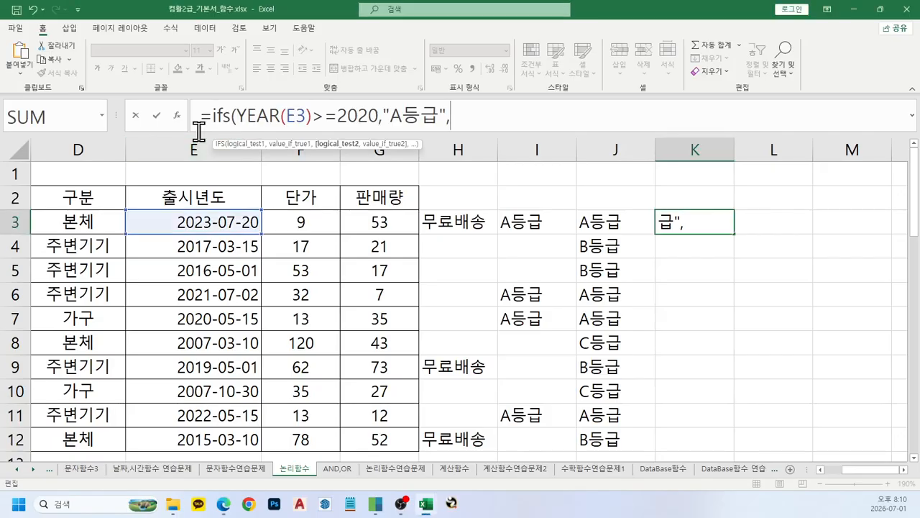
Duplicate the first test and result at the end of K3's IFS and set the copied test's year to 2015
left_click_drag(224, 83, 581, 148)
key("ctrl+c")
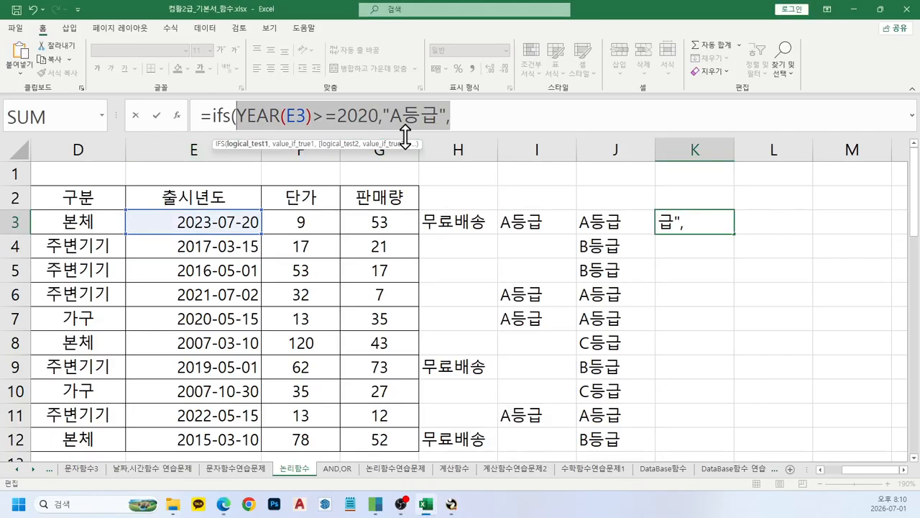
left_click(481, 118)
key("ctrl+v")
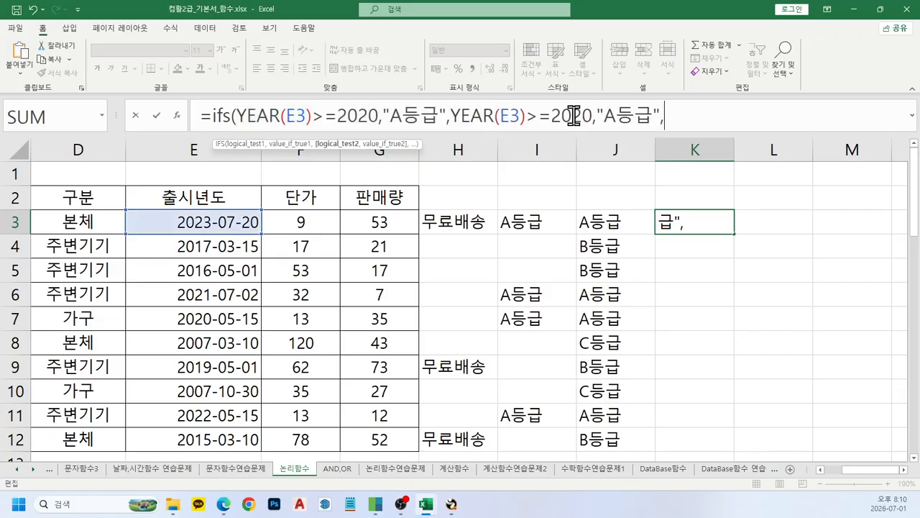
left_click_drag(568, 117, 593, 116)
type("15")
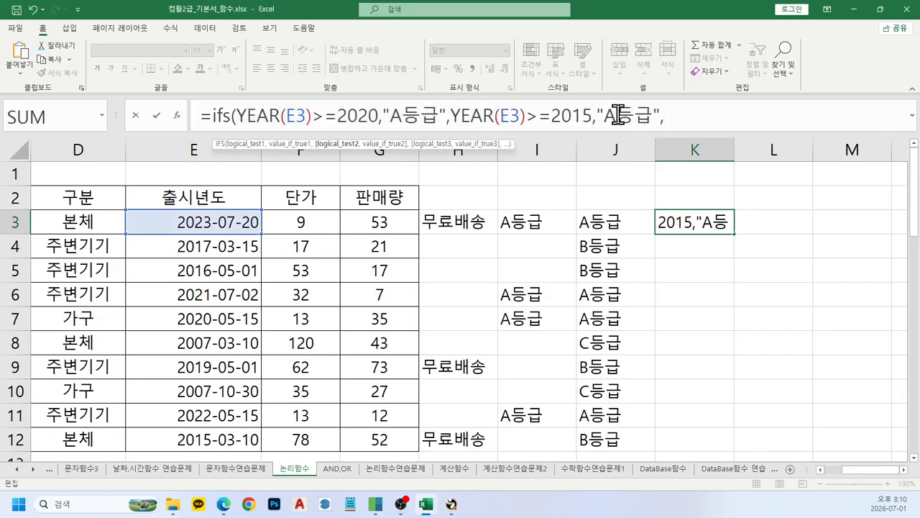
Change the result of the second test in K3's IFS to "B등급"
left_click(618, 117)
key("BackSpace")
type("ㅠ")
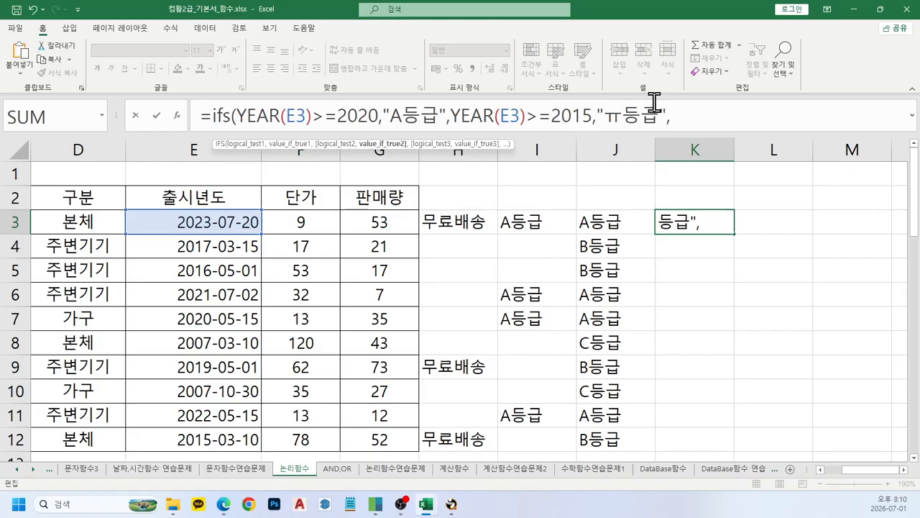
key("BackSpace")
key("Hangul")
type("B")
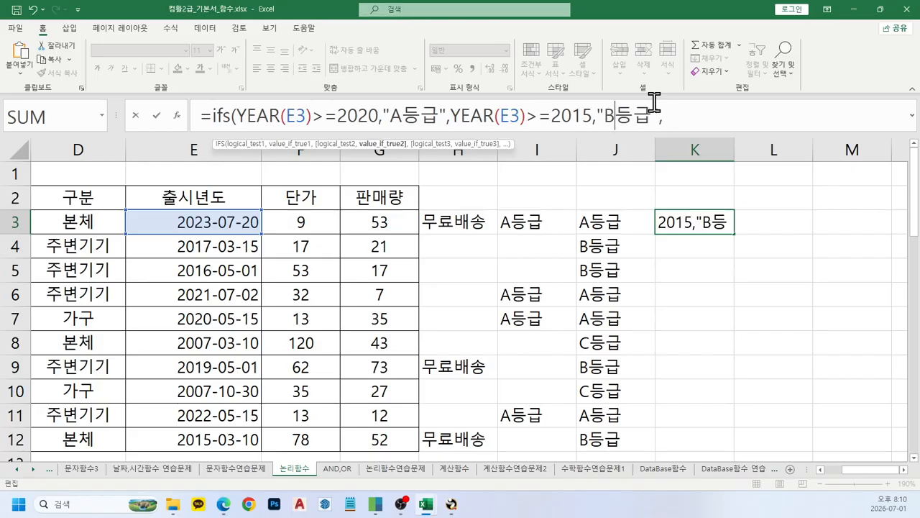
Try to complete K3's IFS with "C등급" directly as the final argument and a closing parenthesis
key("End")
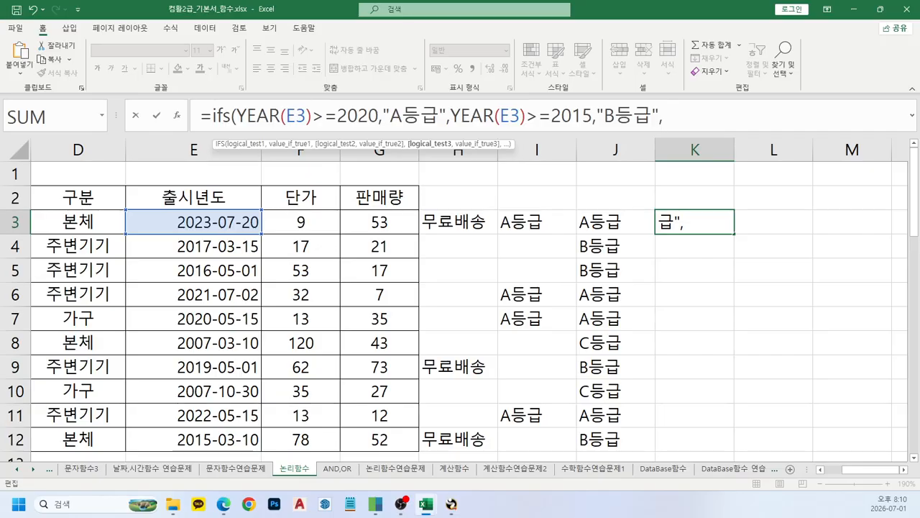
key("Return")
key("Return")
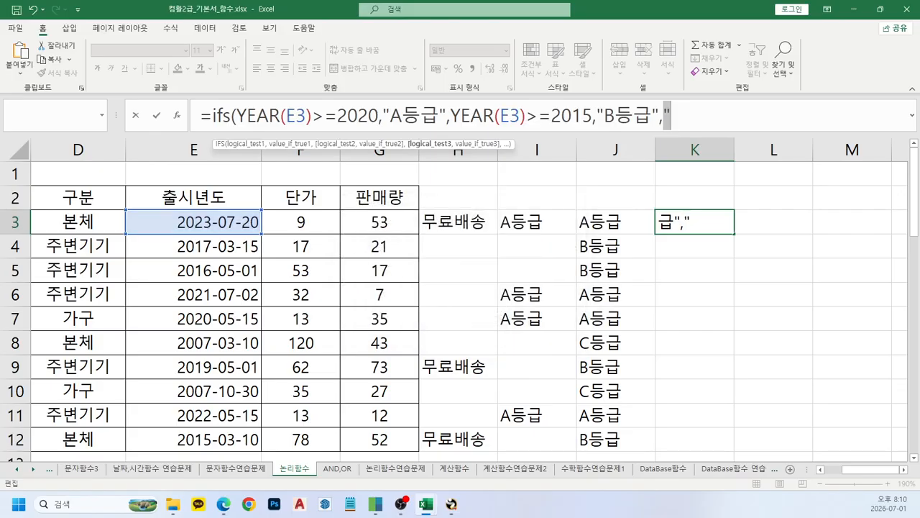
type("\"C등급\")")
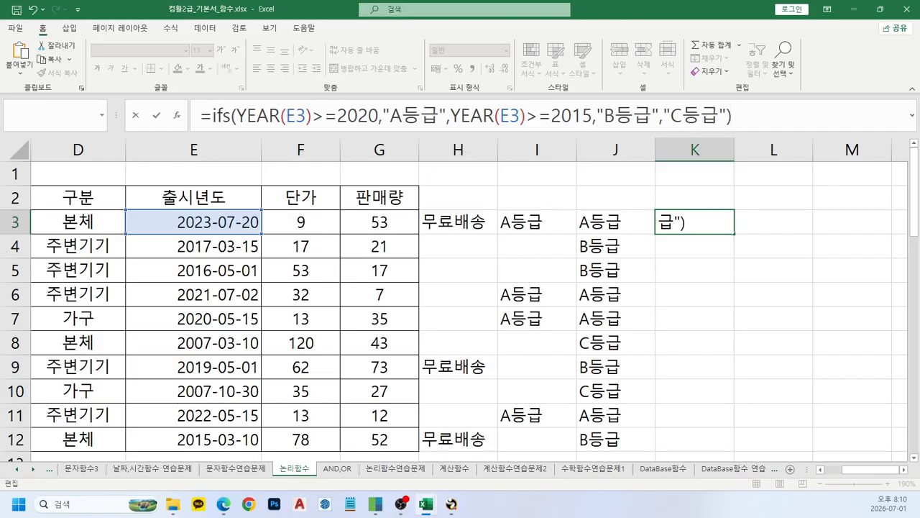
key("Return")
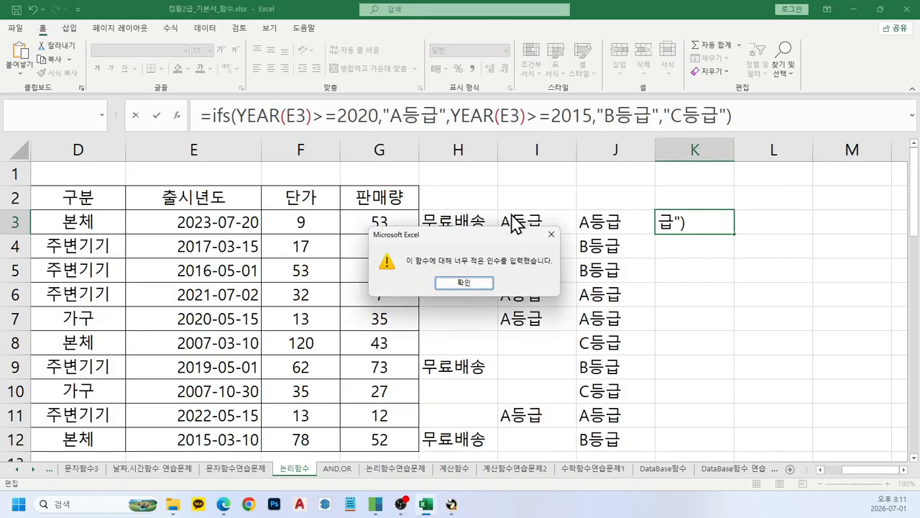
Compare the third test and result arguments of K3's IFS with the IFS syntax and TRUE note in rows 33 to 35
left_click(550, 235)
scroll(205, 324, "down", 4)
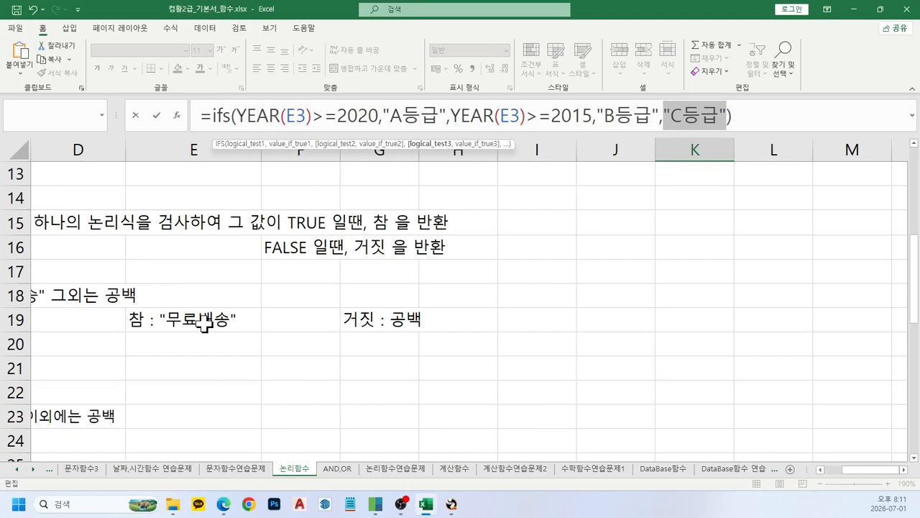
scroll(204, 324, "down", 3)
left_click_drag(862, 469, 820, 471)
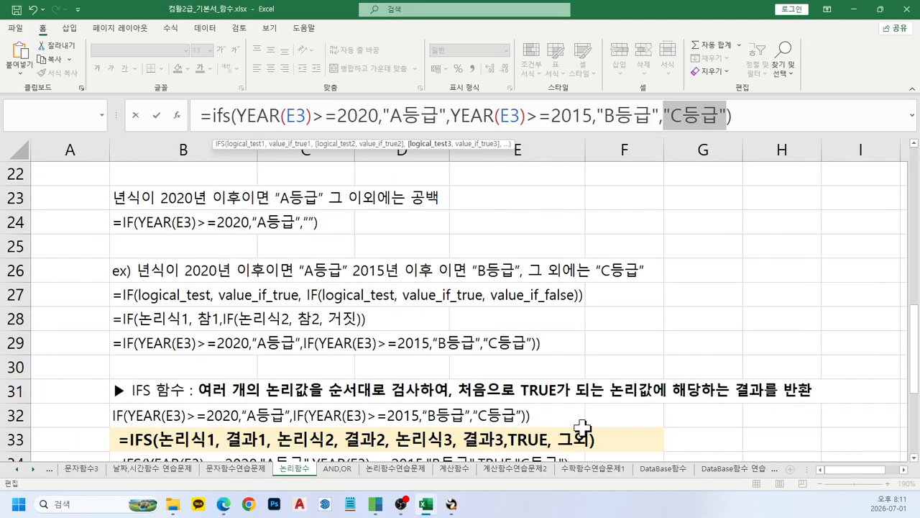
scroll(580, 425, "down", 2)
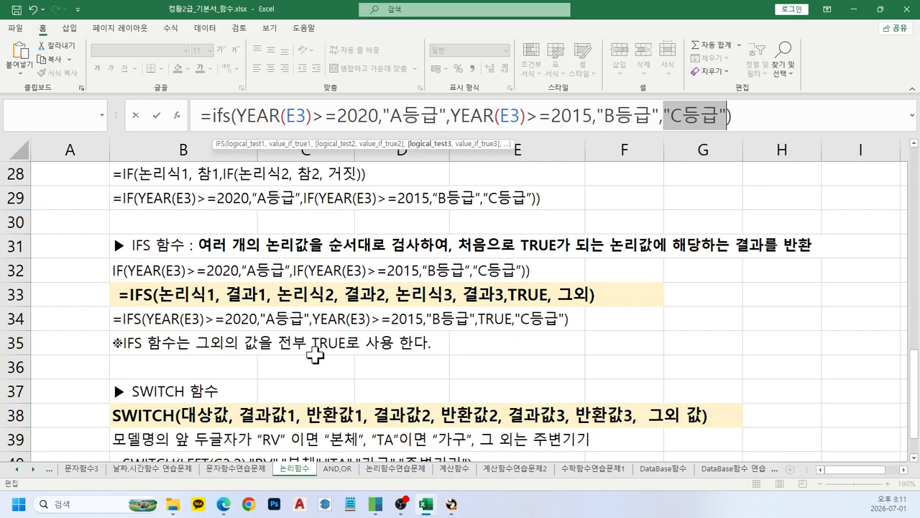
left_click(680, 123)
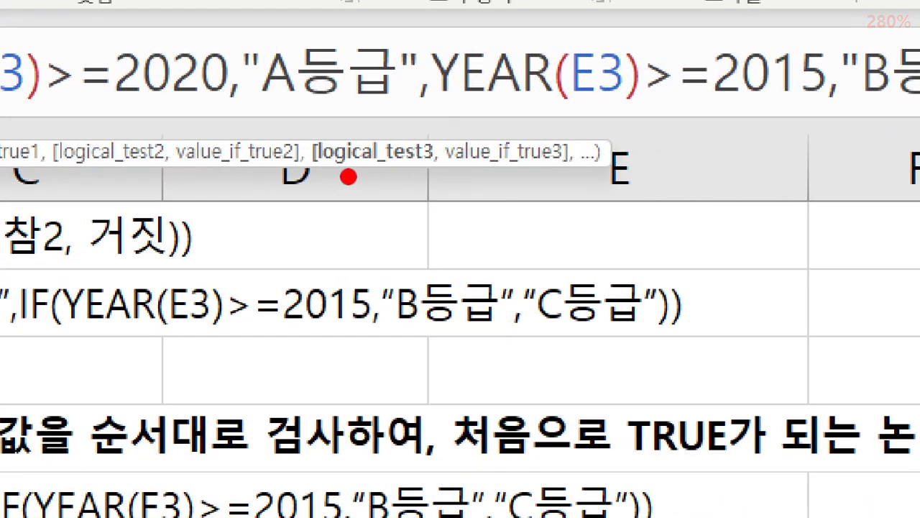
mouse_move(328, 164)
left_mouse_down()
mouse_move(424, 163)
mouse_move(430, 215)
mouse_move(523, 190)
mouse_move(518, 169)
left_mouse_up()
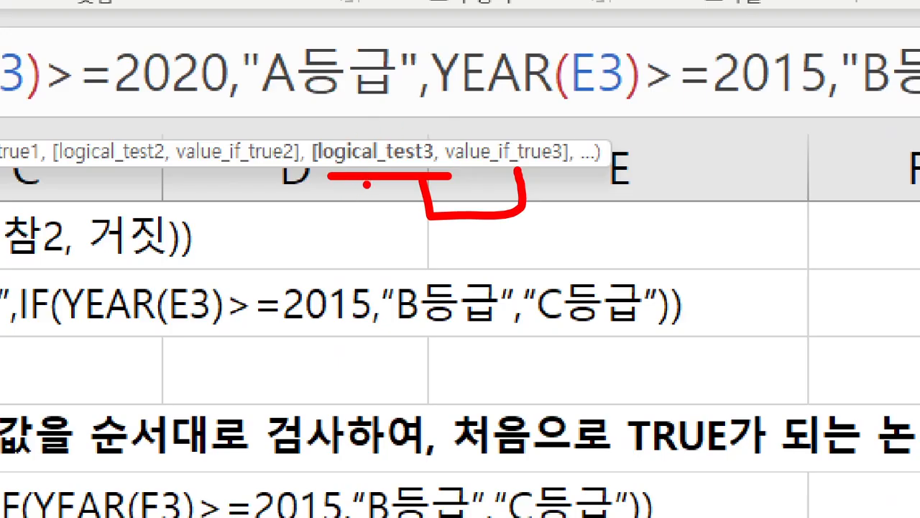
left_click_drag(367, 186, 363, 189)
key("t")
left_click(277, 271)
type("ㅅ")
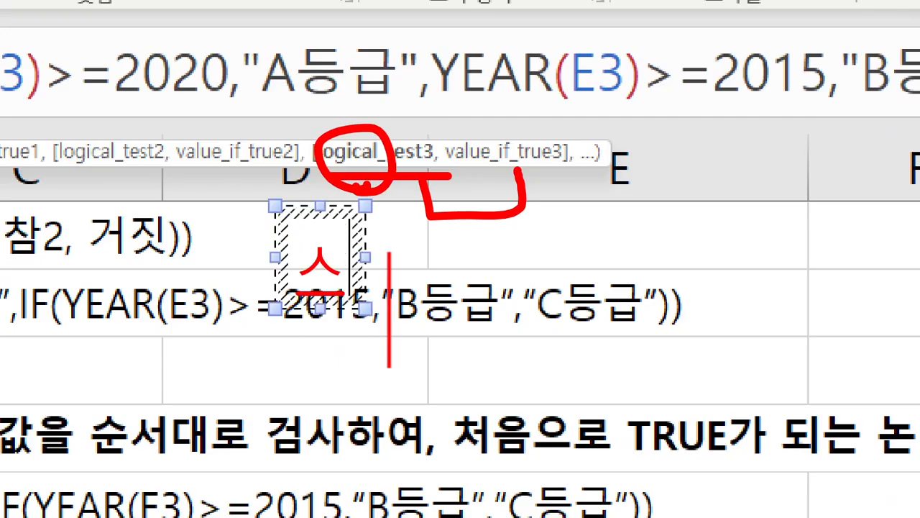
key("BackSpace")
type("true")
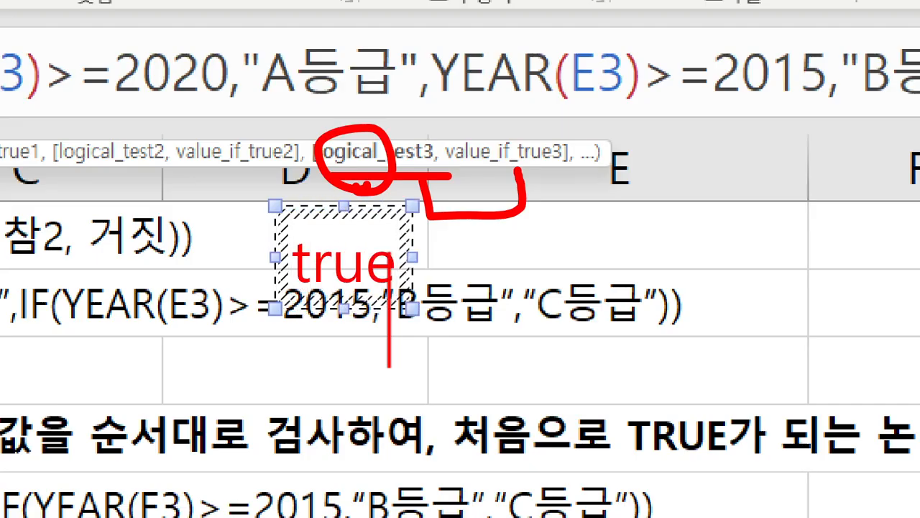
key("Escape")
key("Escape")
key("Escape")
Insert TRUE as the third test before "C등급" in K3's IFS and commit the formula
left_click(680, 115)
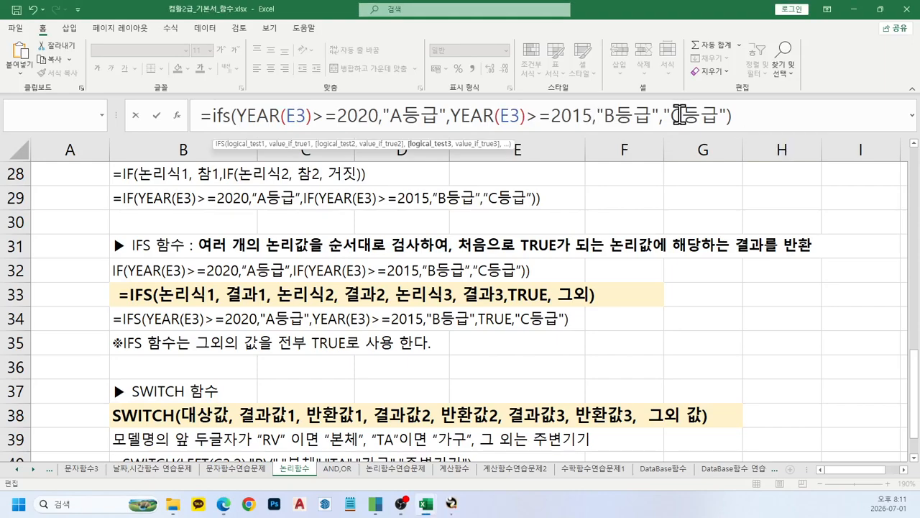
key("Left")
key("Left")
type("tre")
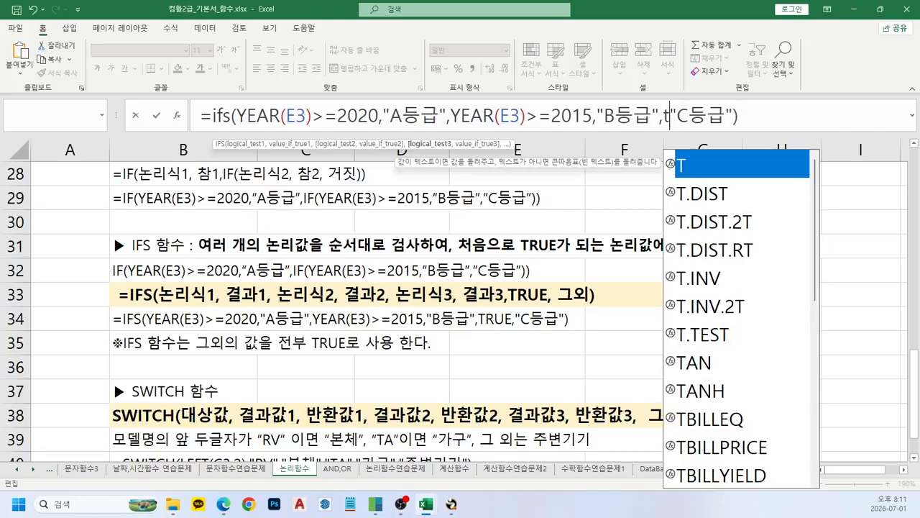
type("u")
key("BackSpace")
key("BackSpace")
type("ue")
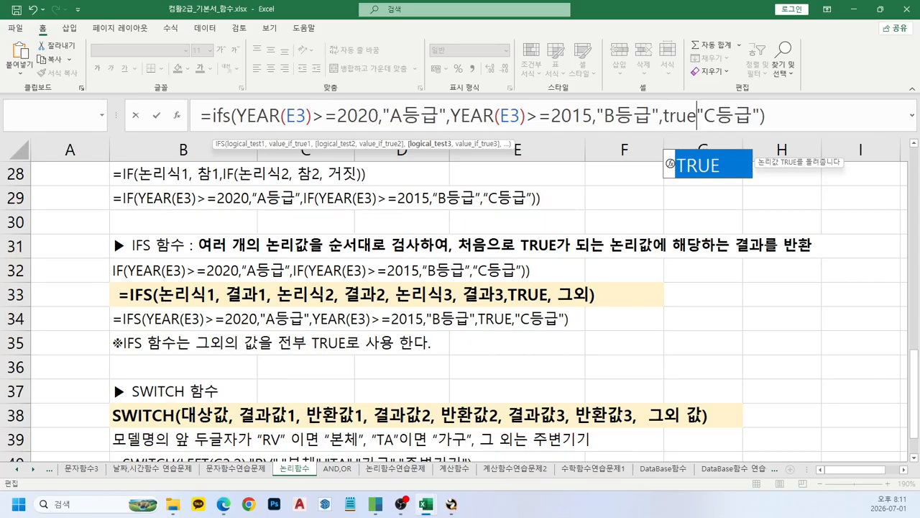
type(",")
key("Return")
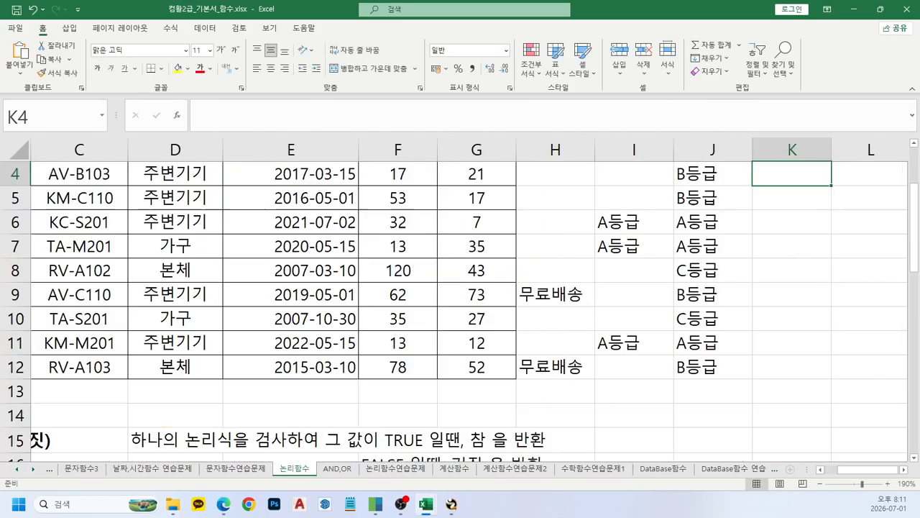
Fill K3's IFS formula down through K12
scroll(850, 226, "up", 1)
left_click(810, 229)
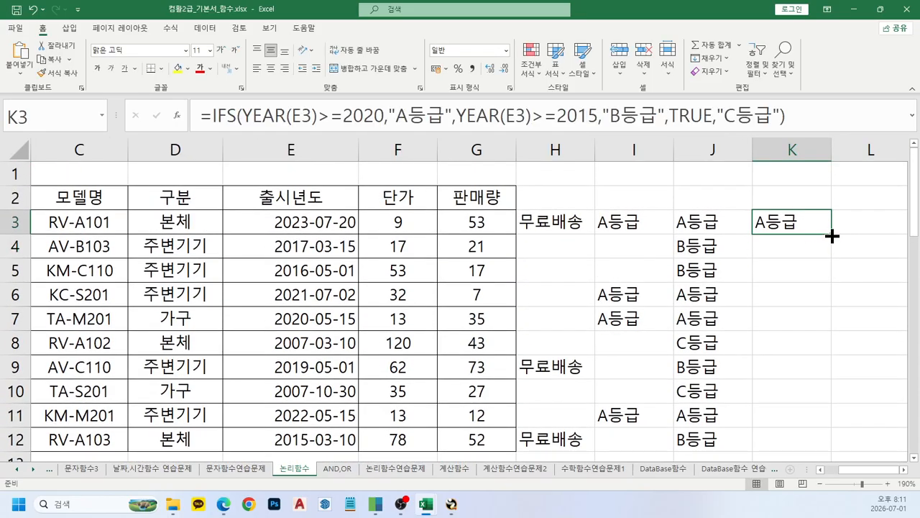
double_click(831, 233)
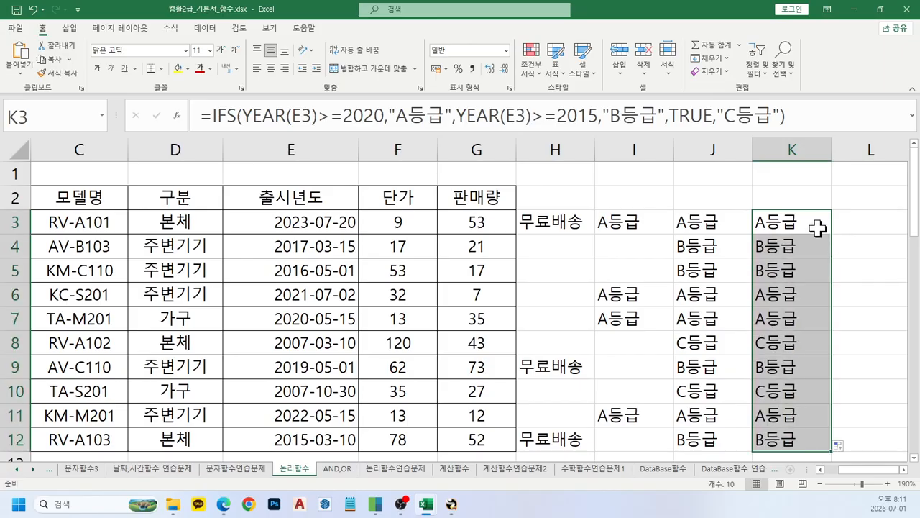
left_click(818, 228)
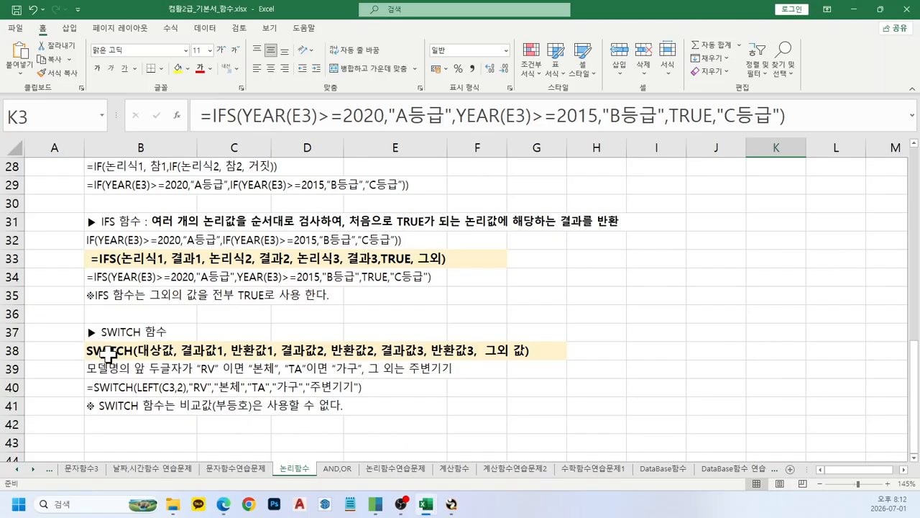
Review the SWITCH syntax and model-prefix example in rows 38 to 40 against the table's 모델명 and 구분 columns
left_click(106, 352)
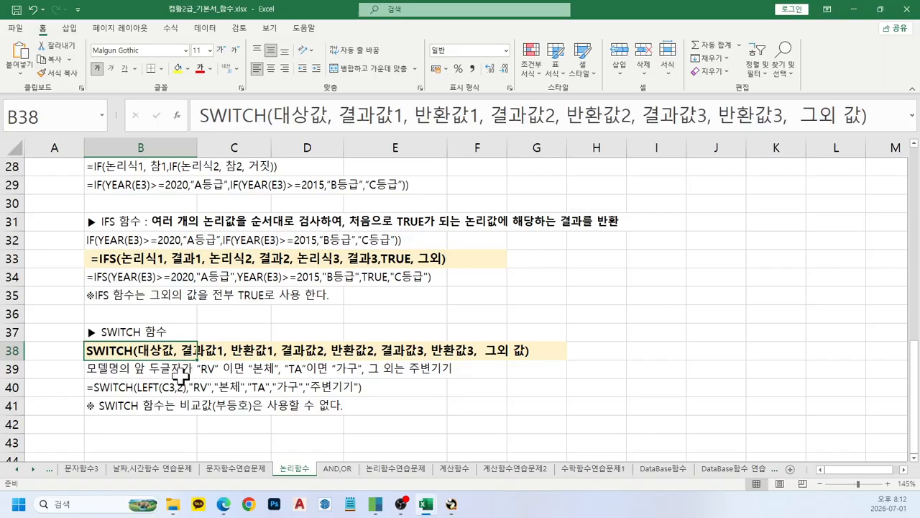
left_click(116, 369)
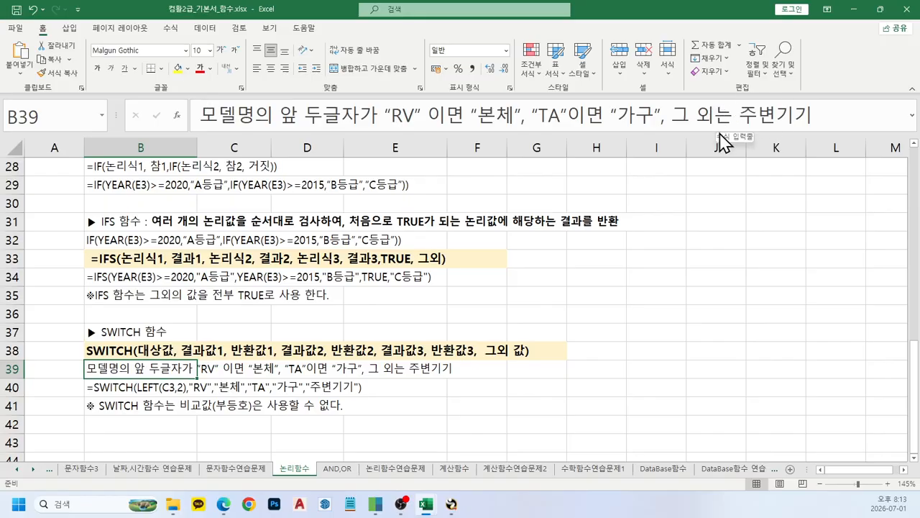
scroll(332, 331, "up", 3)
scroll(333, 331, "up", 3)
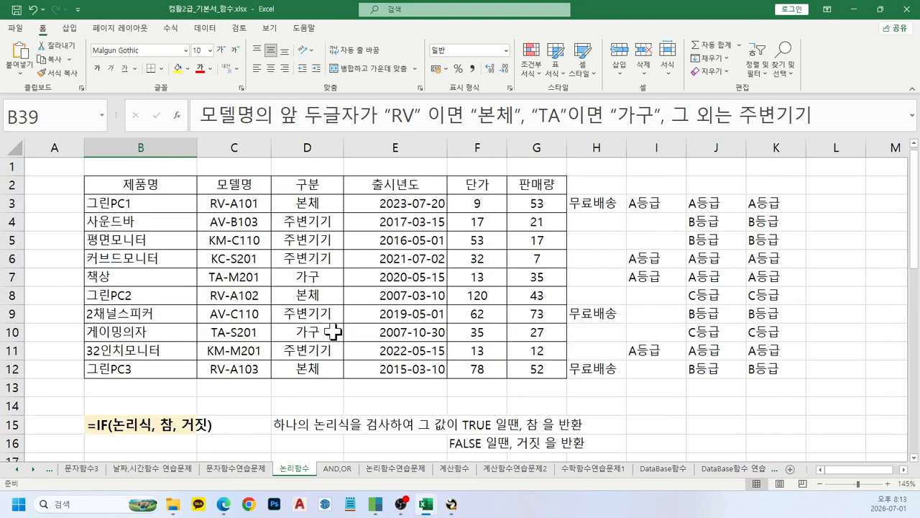
left_click_drag(305, 205, 305, 371)
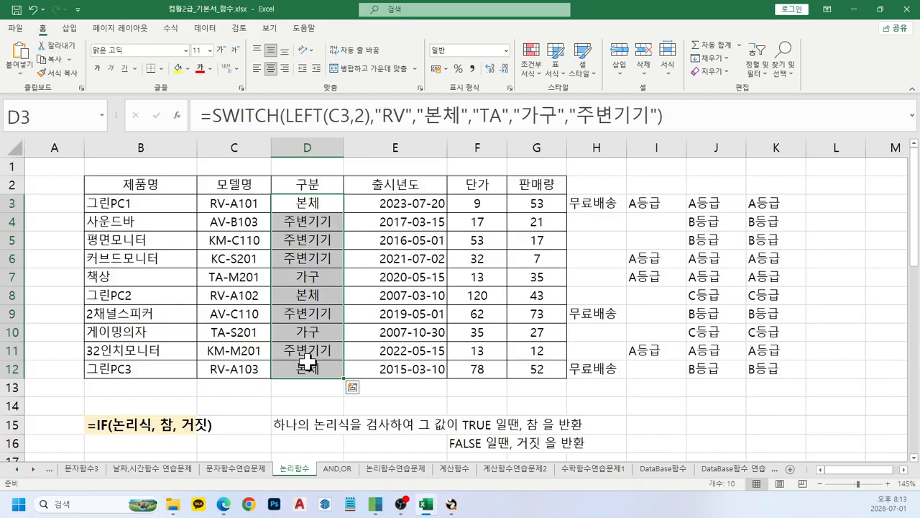
left_click(219, 207)
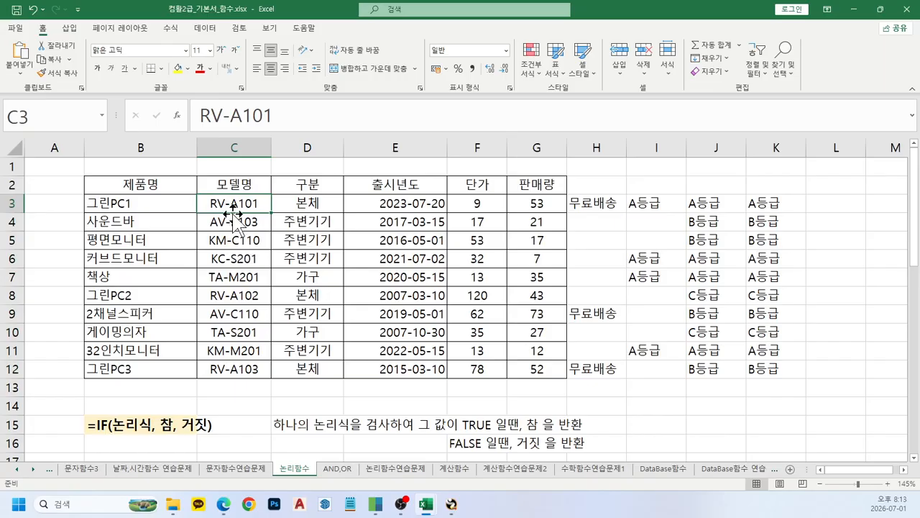
scroll(267, 296, "down", 4)
scroll(267, 295, "down", 5)
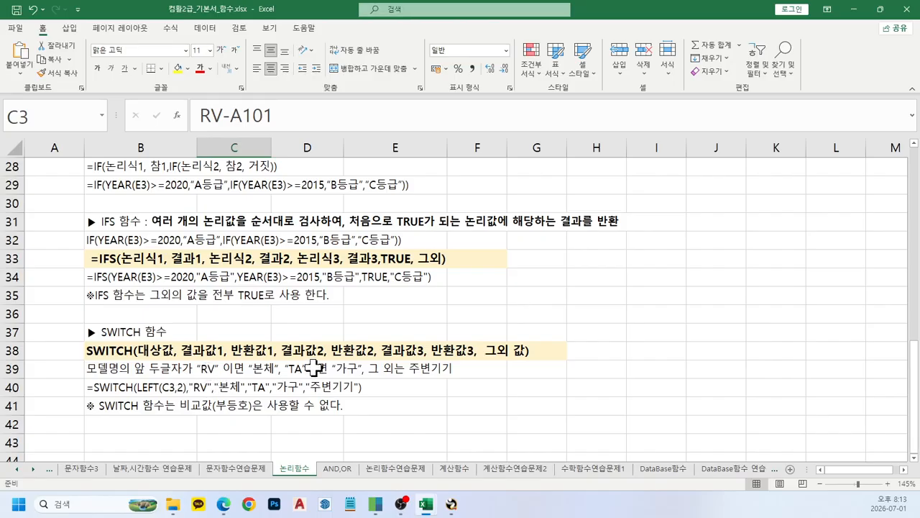
scroll(271, 359, "up", 5)
scroll(272, 359, "up", 4)
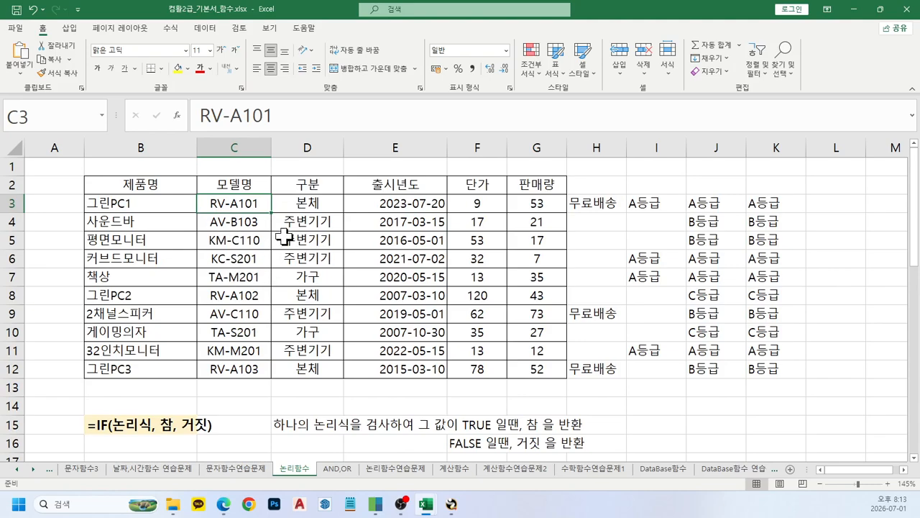
Clear the existing 구분 formulas from D3:D13
left_click_drag(304, 206, 307, 383)
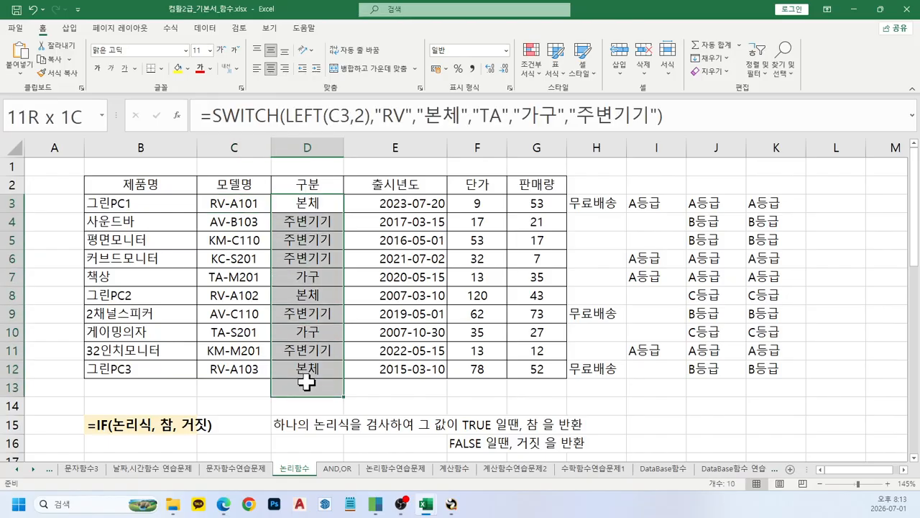
left_click_drag(307, 383, 307, 383)
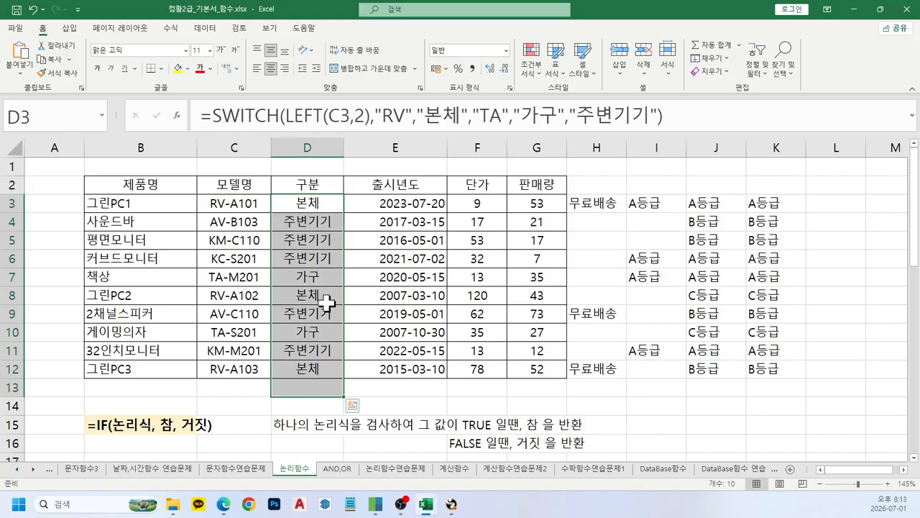
key("Delete")
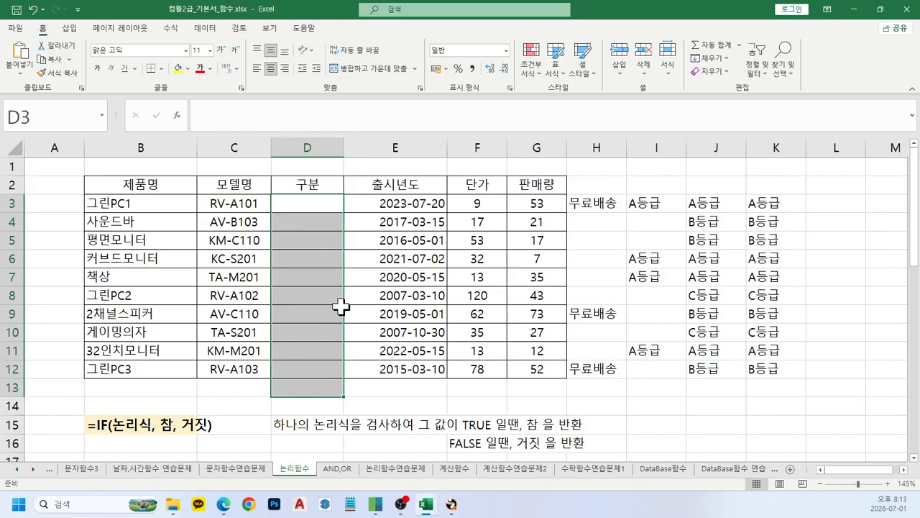
Enter =LEFT(C3,2) in D3 to extract the model name's first two characters and fill it down to D12
left_click(314, 203)
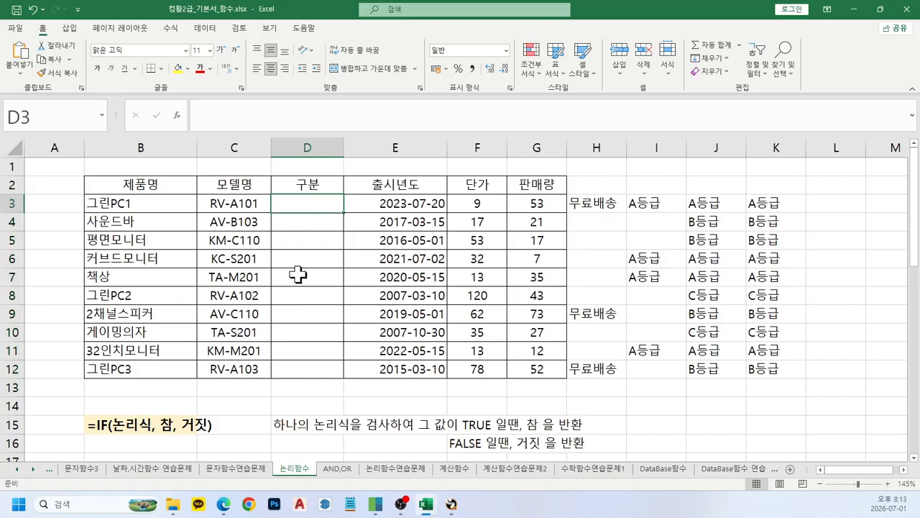
type("=")
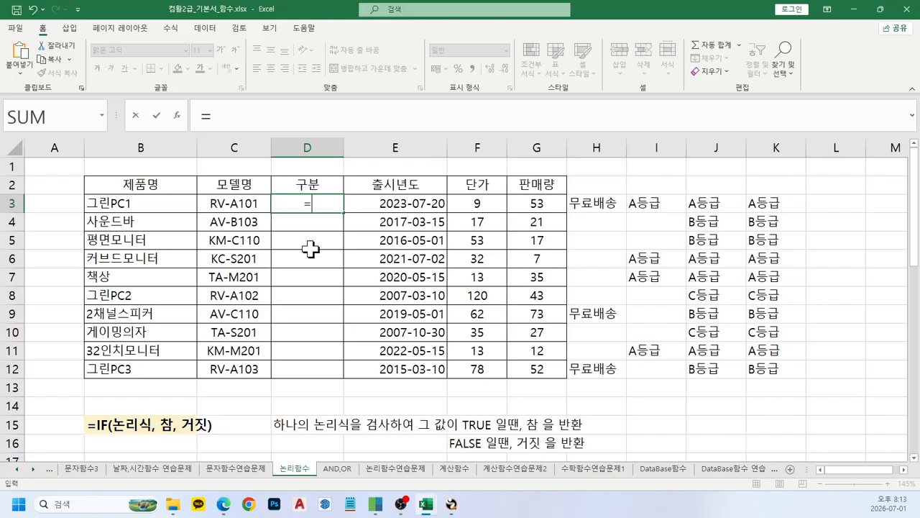
type("le")
key("Tab")
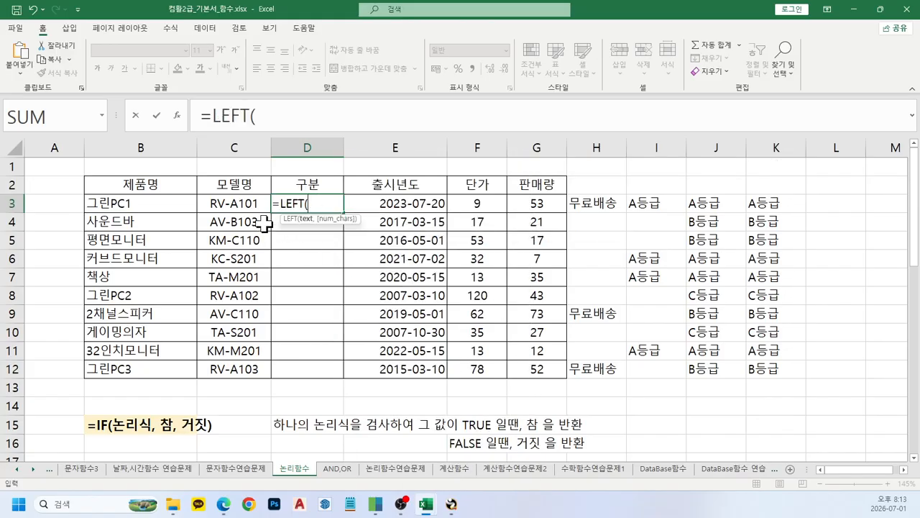
left_click(254, 204)
type(",2)")
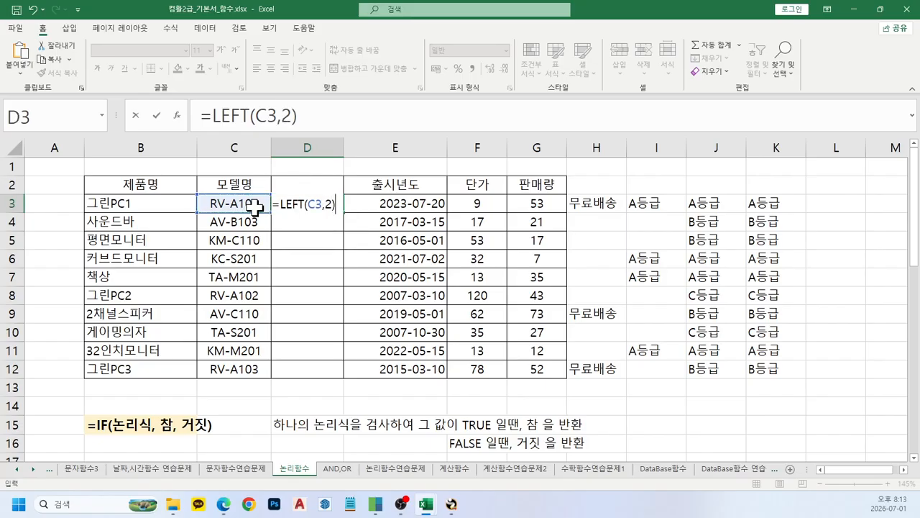
key("Return")
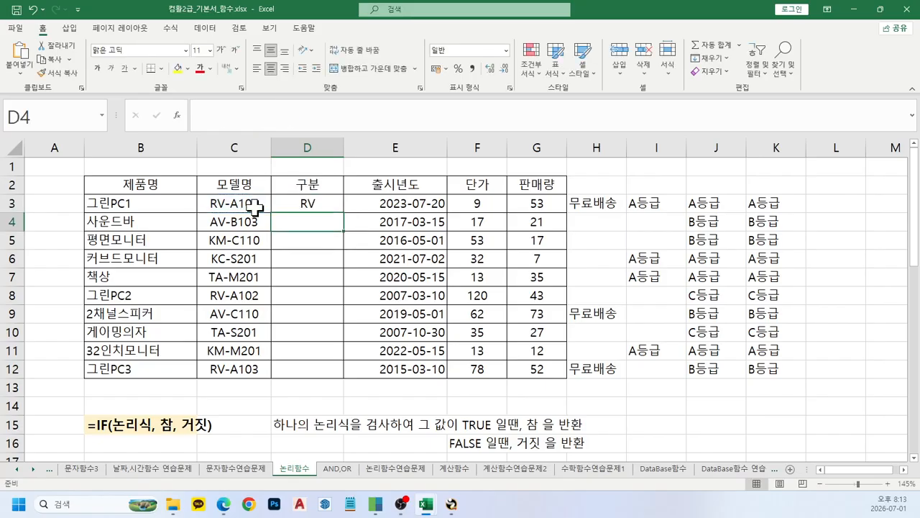
key("Up")
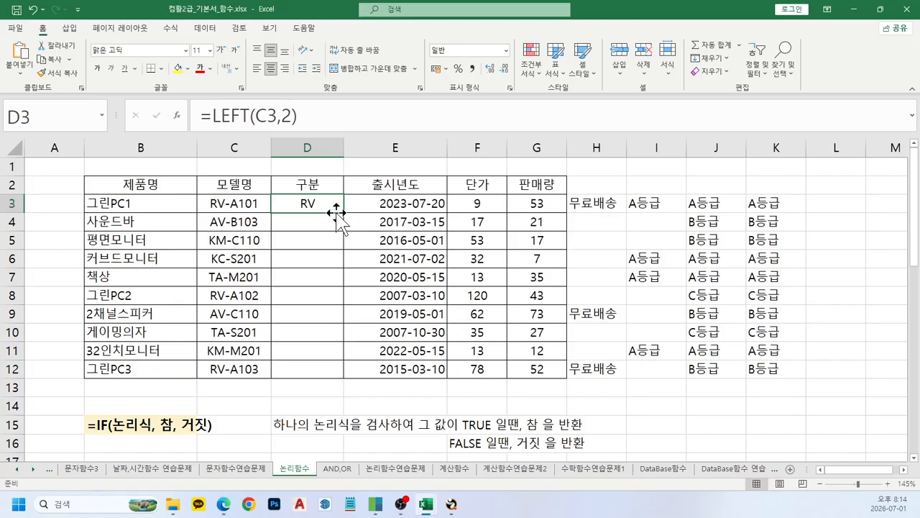
left_click_drag(340, 216, 329, 374)
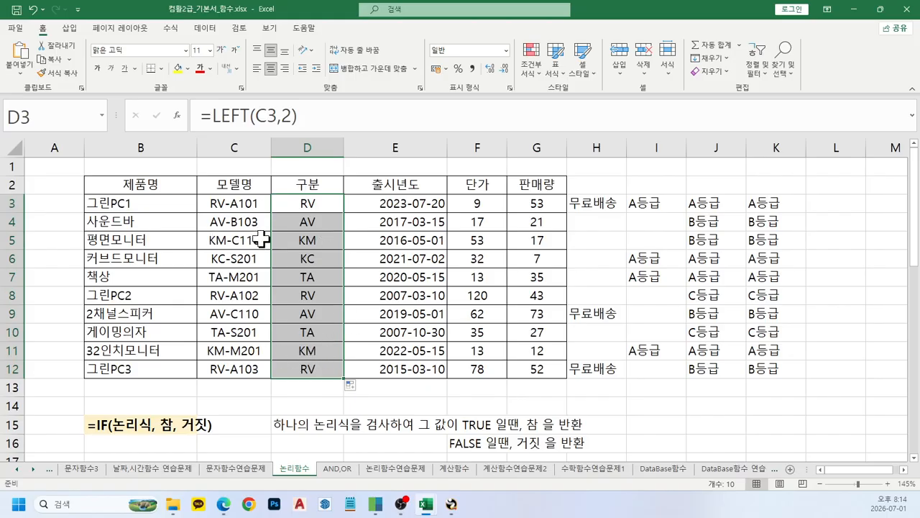
Try extending D3's formula to =LEFT(C3,2)="RV" to test the model prefix
left_click_drag(326, 208, 328, 204)
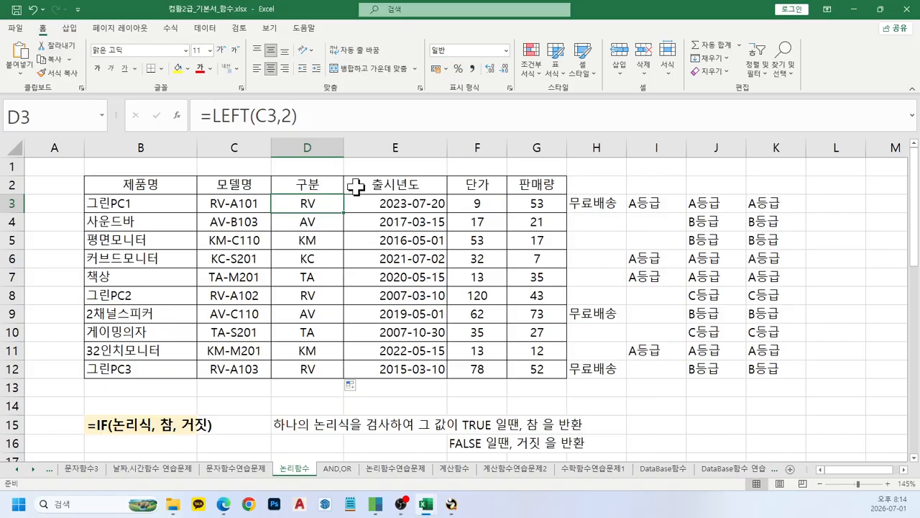
left_click(366, 124)
type("=\"RV\"")
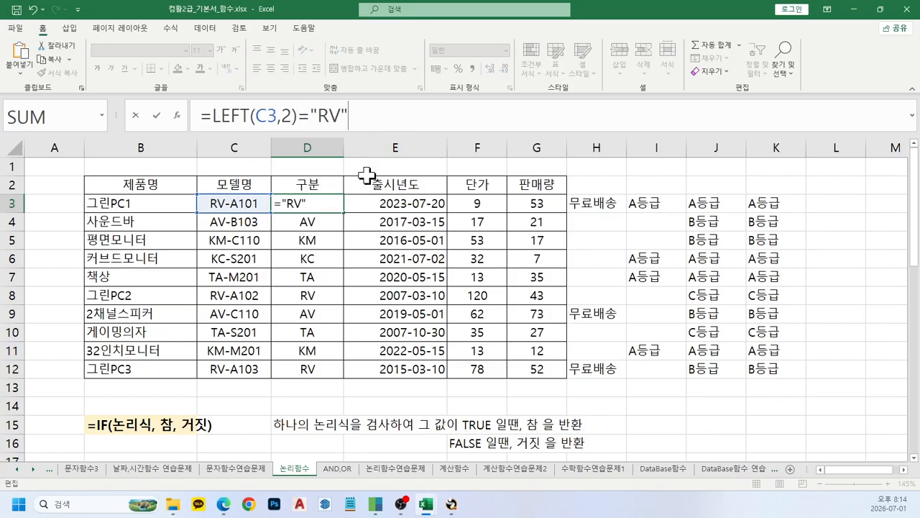
key("Return")
key("Up")
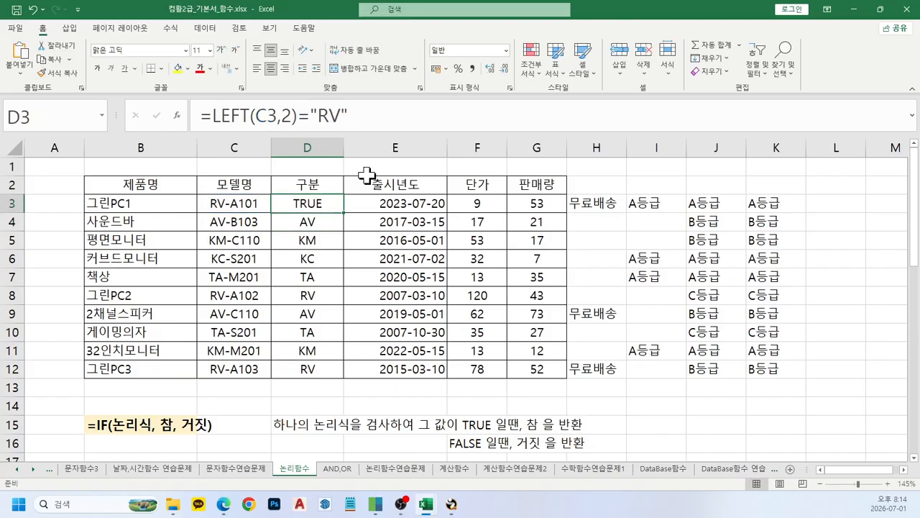
Remove the ="RV" comparison from D3's formula and start a SWITCH function with LEFT(C3,2) as its expression
left_click(380, 118)
key("BackSpace")
key("BackSpace")
key("BackSpace")
key("BackSpace")
key("BackSpace")
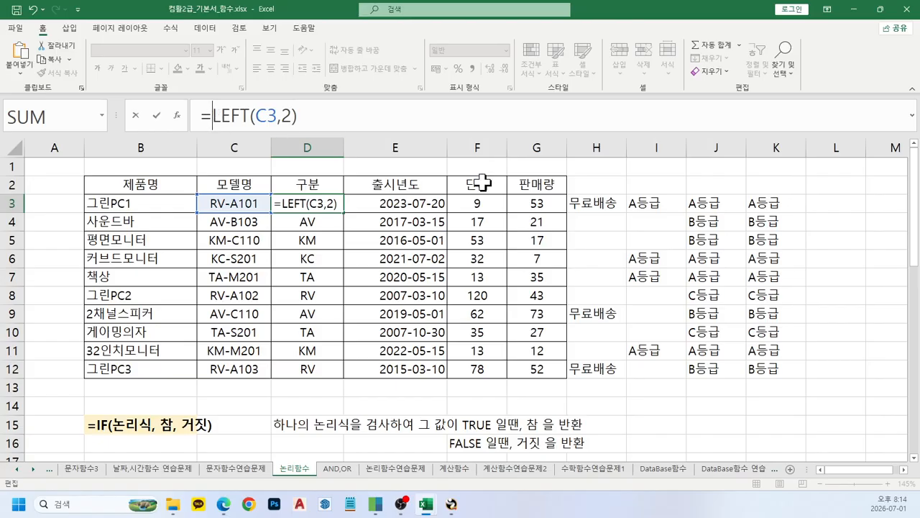
type("swi")
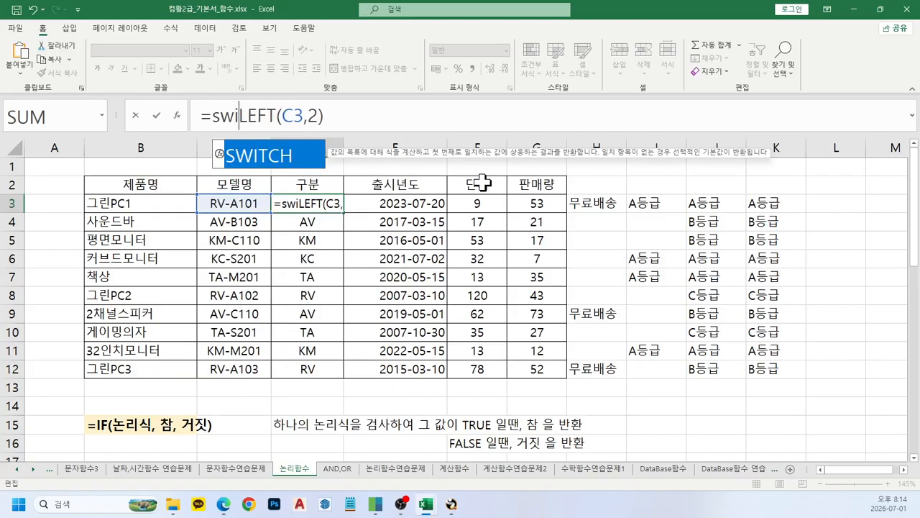
type("tch(")
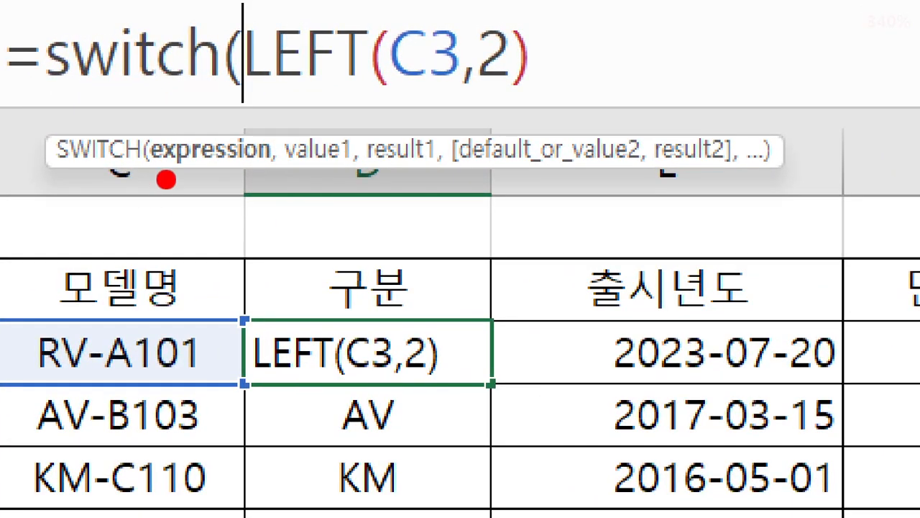
left_click_drag(164, 177, 245, 184)
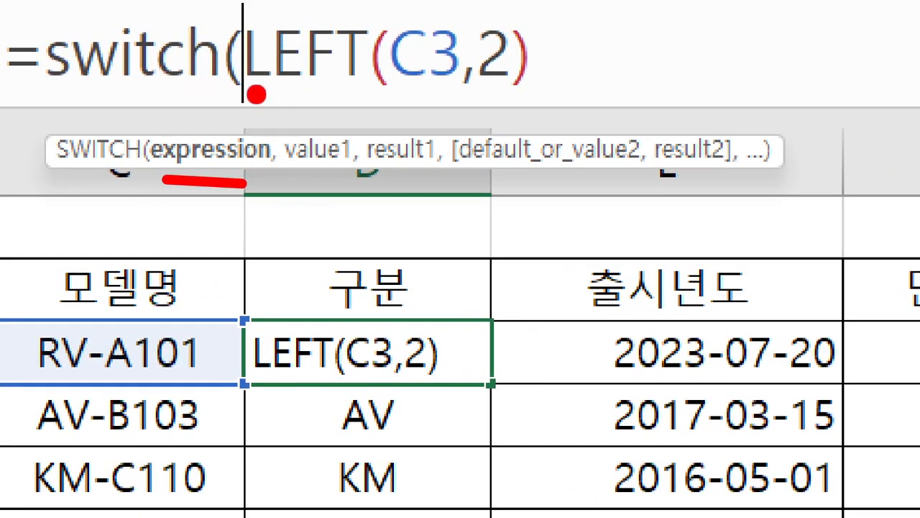
left_click_drag(255, 91, 515, 95)
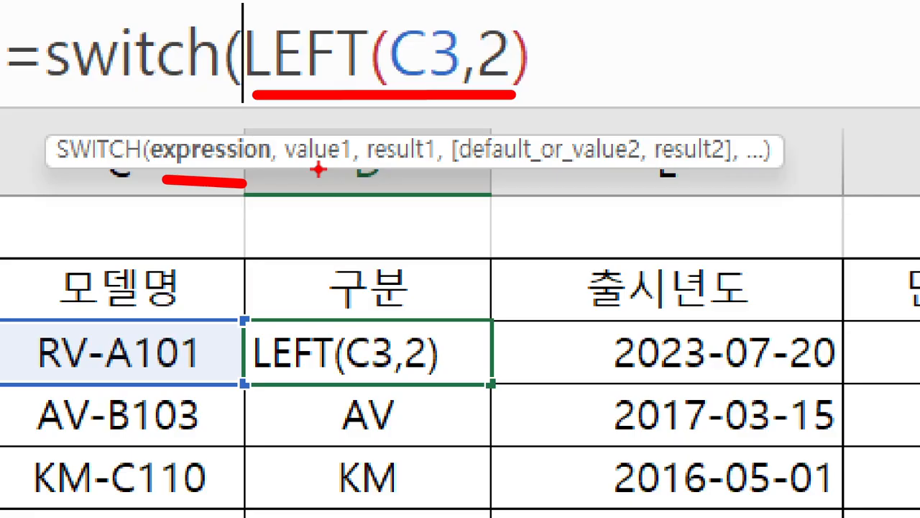
mouse_move(319, 170)
left_mouse_down()
mouse_move(331, 205)
mouse_move(406, 204)
mouse_move(400, 164)
mouse_move(388, 176)
mouse_move(419, 174)
left_mouse_up()
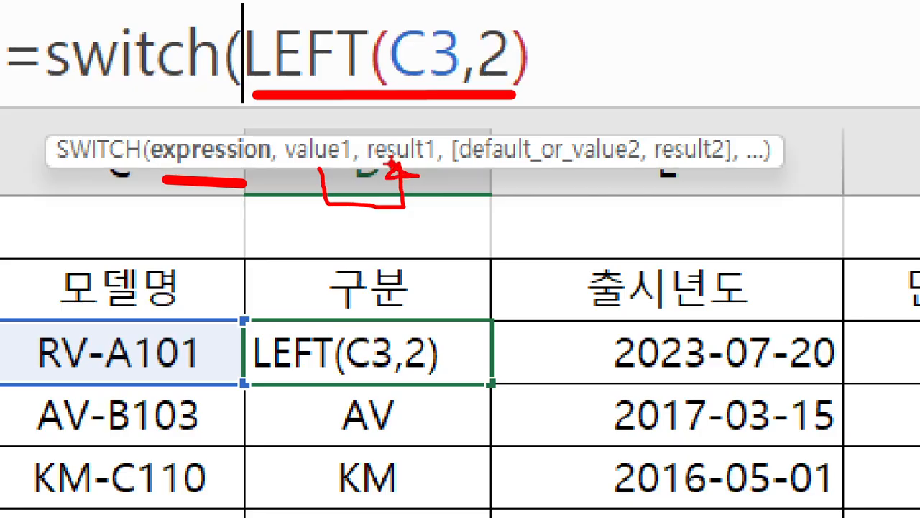
Add "RV" as the first value and "본체" as its result in D3's SWITCH formula
key("Escape")
left_click(407, 114)
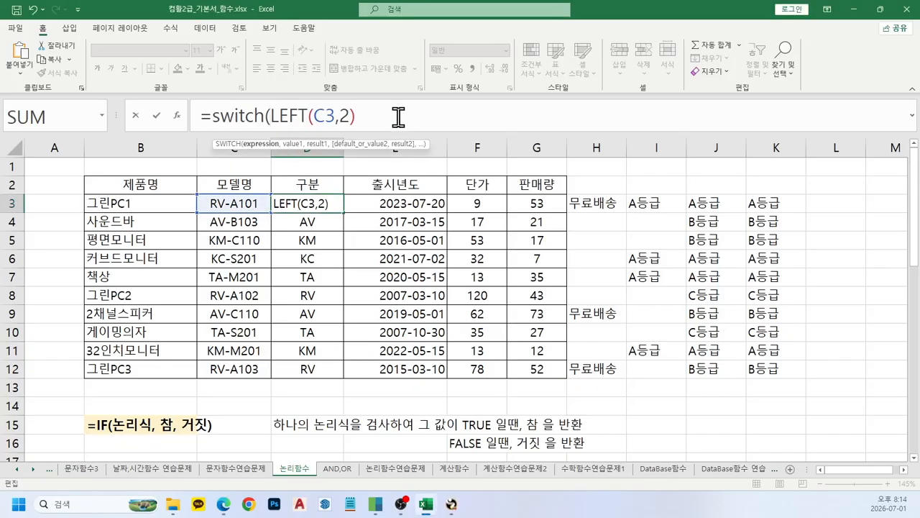
type(",\"")
key("Return")
key("Return")
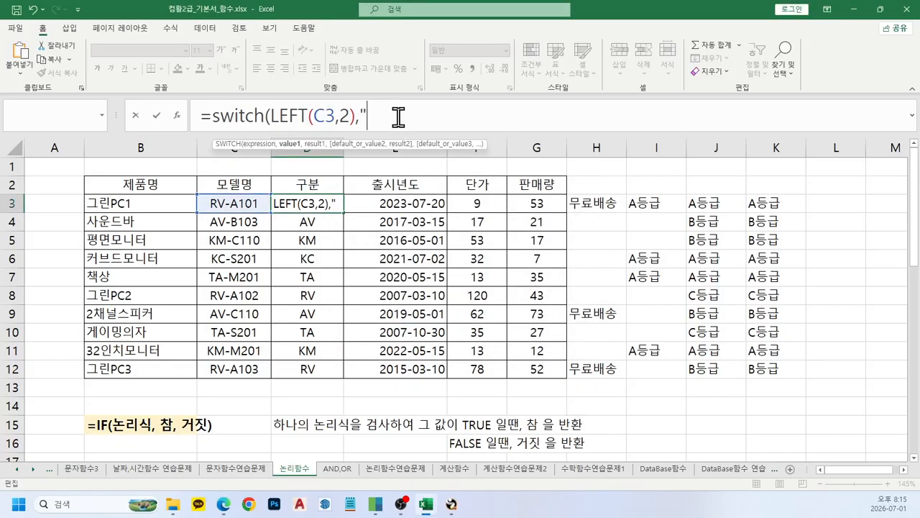
type("RV\",")
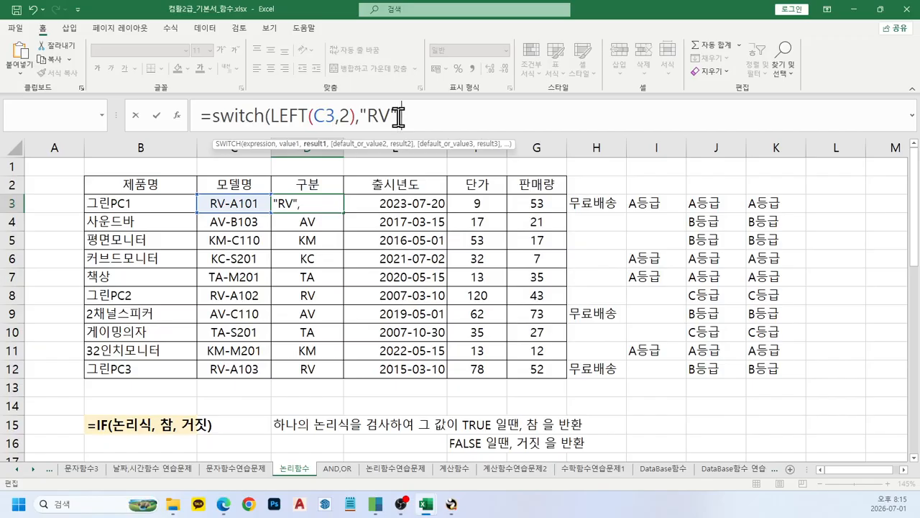
type("\"qh")
key("BackSpace")
key("BackSpace")
key("Hangul")
type("본ㅊ")
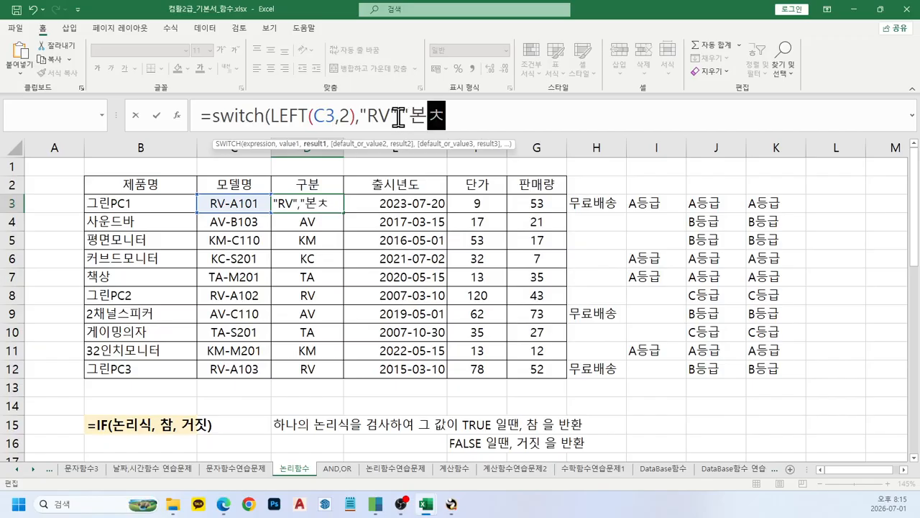
type("ㅔ\"")
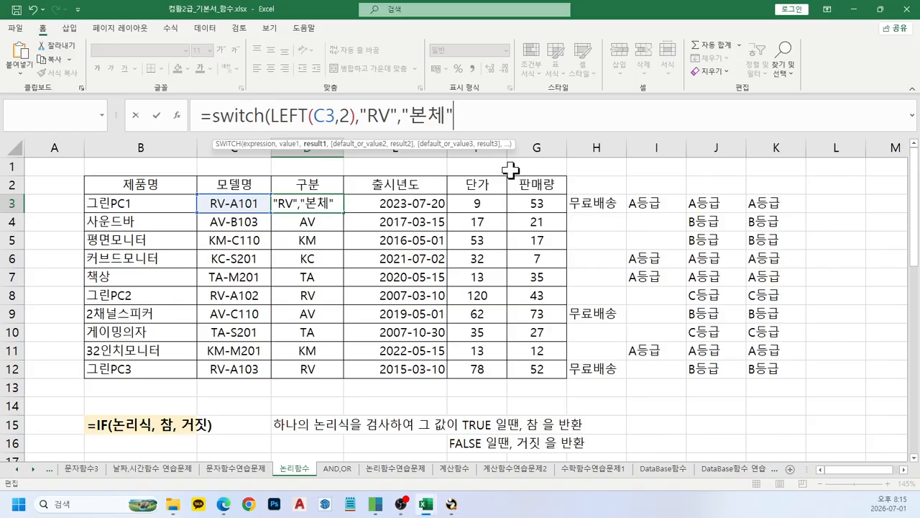
Complete D3's SWITCH with the pair "TA","가구" and the default "주변기기", and fill it down to D12
type(",\"")
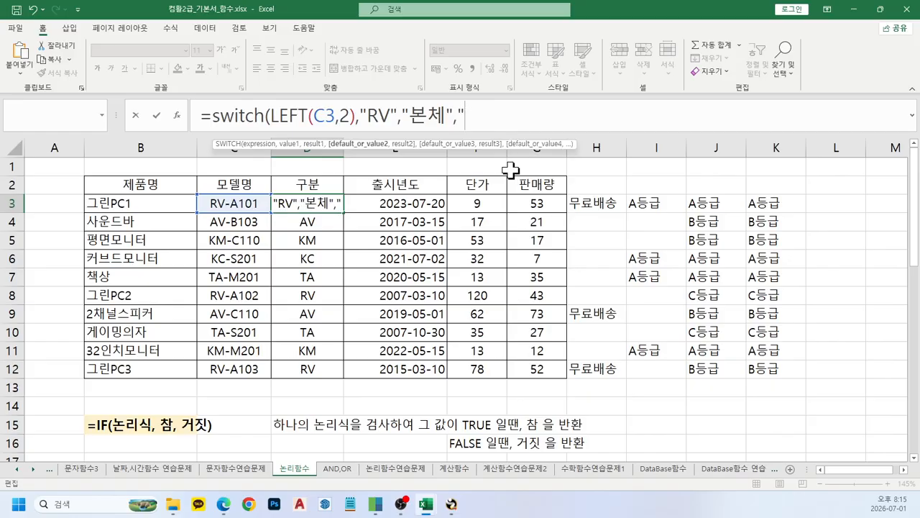
type("TA\",\"")
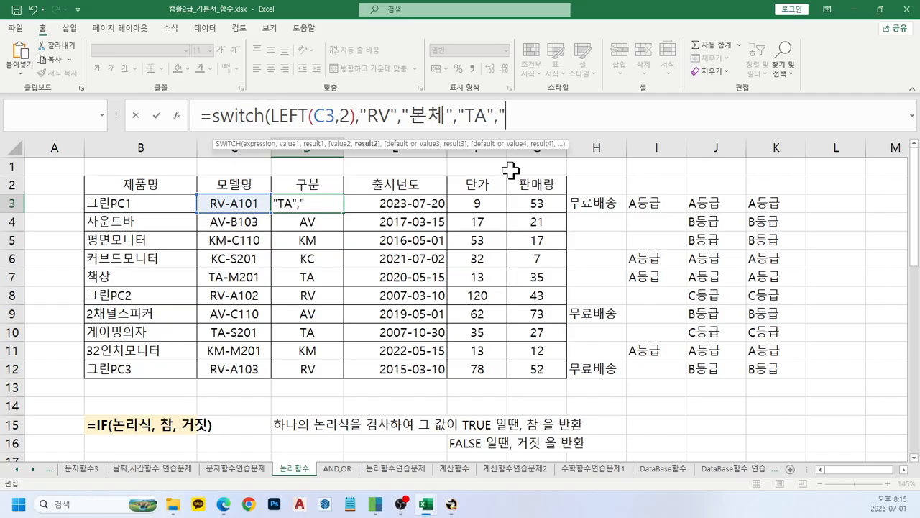
type("가구\"")
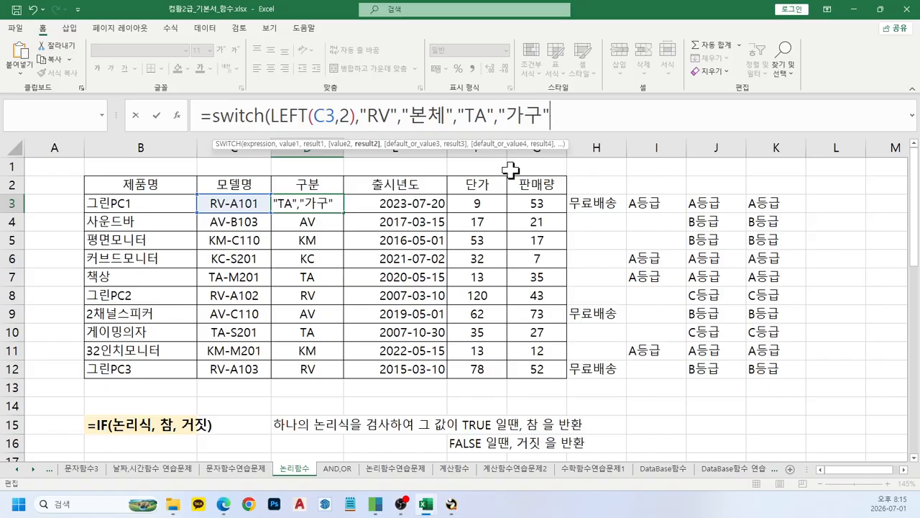
type(",\"")
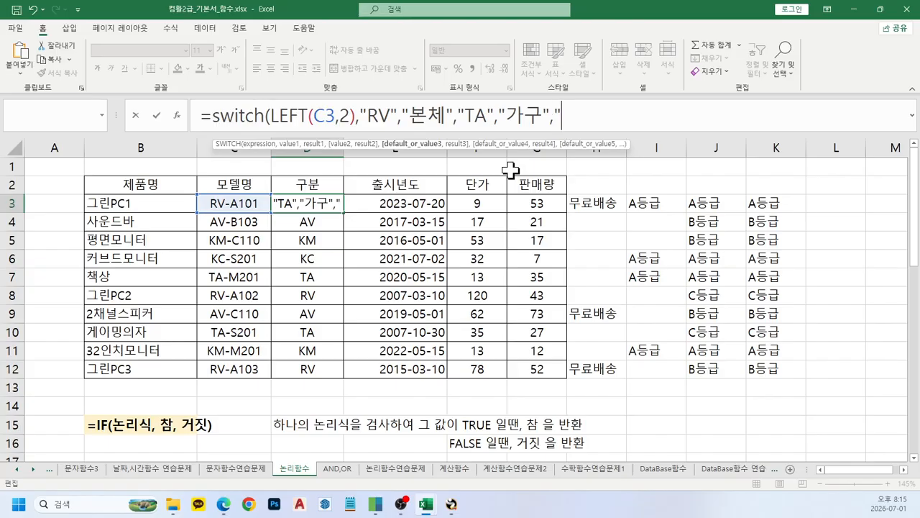
type("주변기기\"")
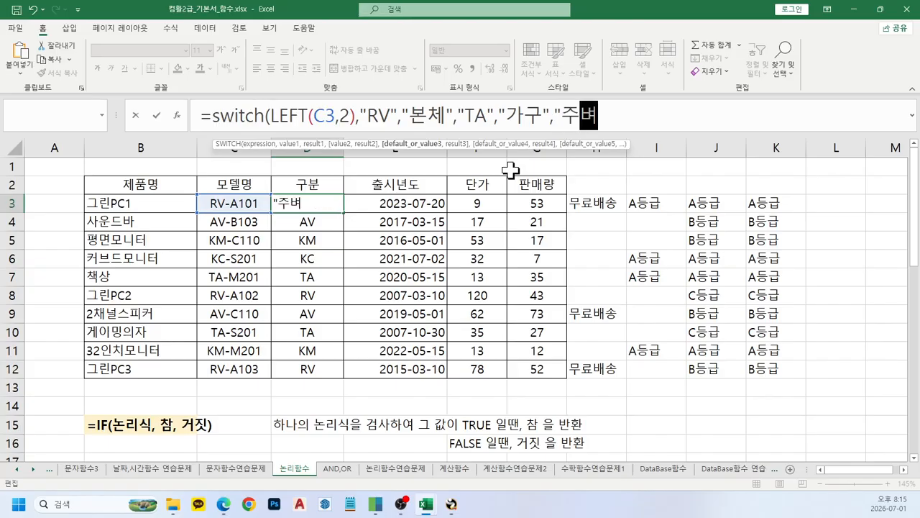
type(")")
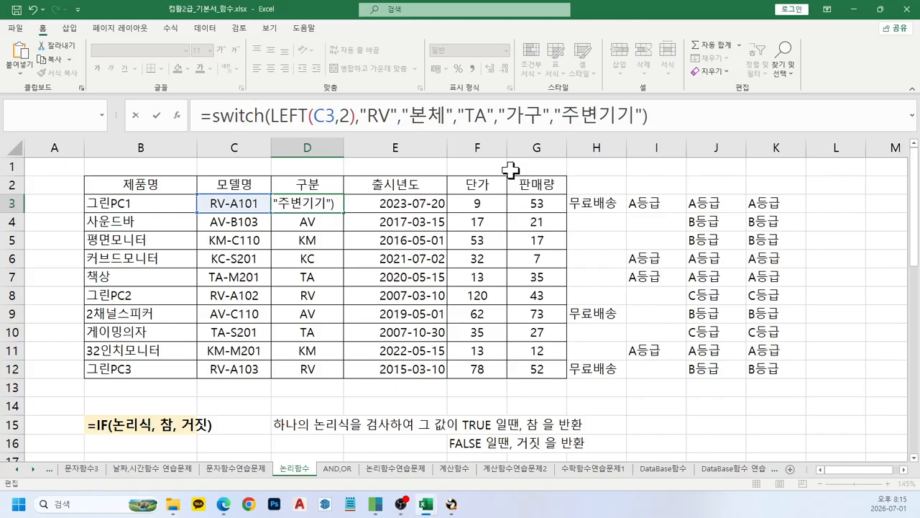
type("w")
key("BackSpace")
key("ctrl+Return")
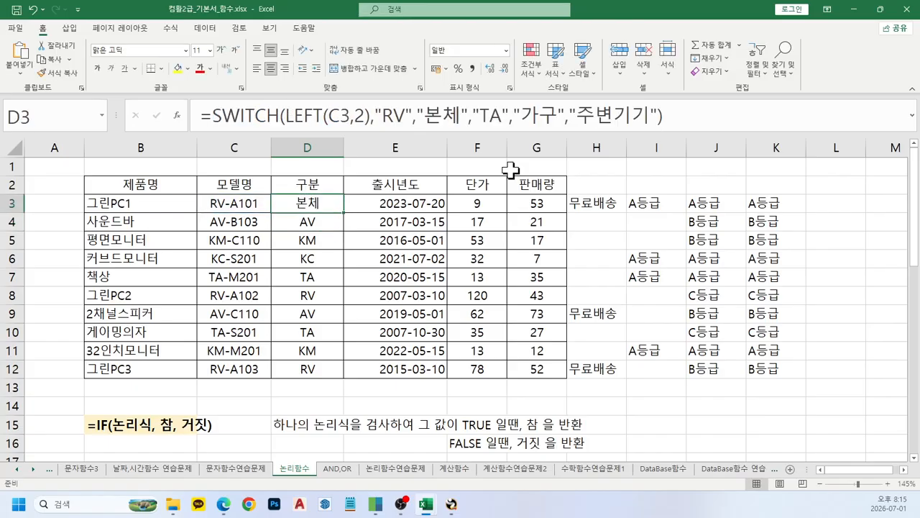
left_click_drag(344, 212, 328, 368)
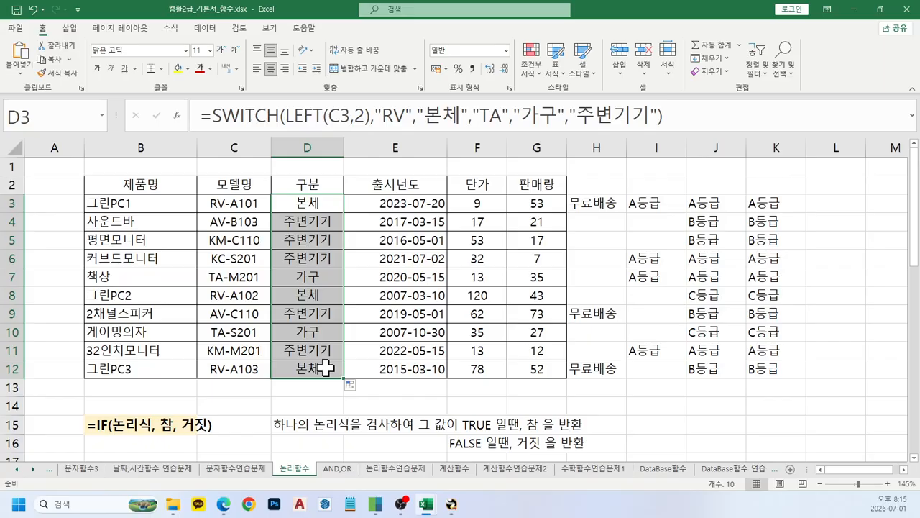
Split the worksheet window into four panes at cell M3
left_click(309, 203)
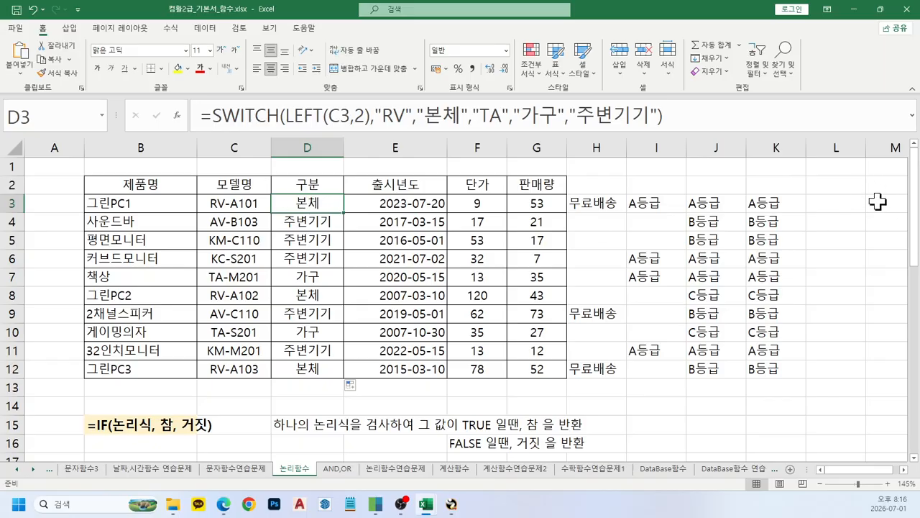
left_click(876, 201)
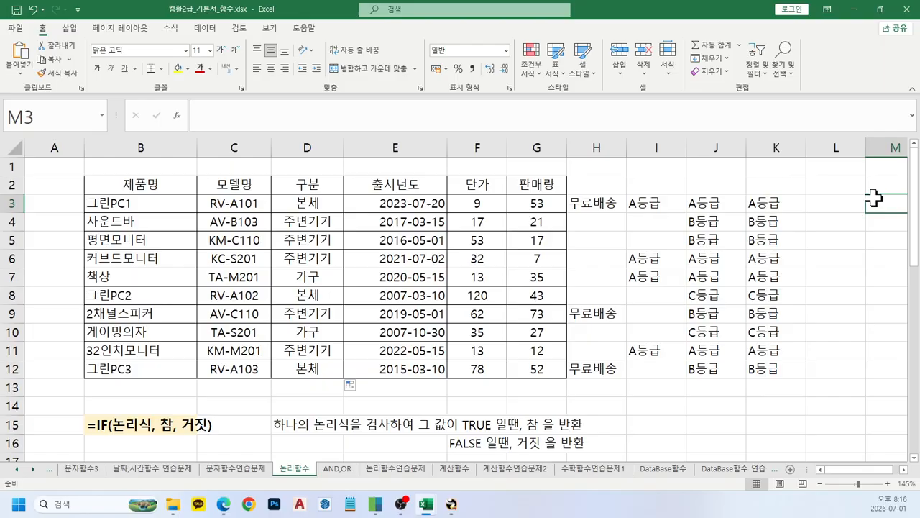
left_click(294, 203)
left_click(887, 206)
left_click(903, 469)
left_click(904, 470)
left_click(903, 470)
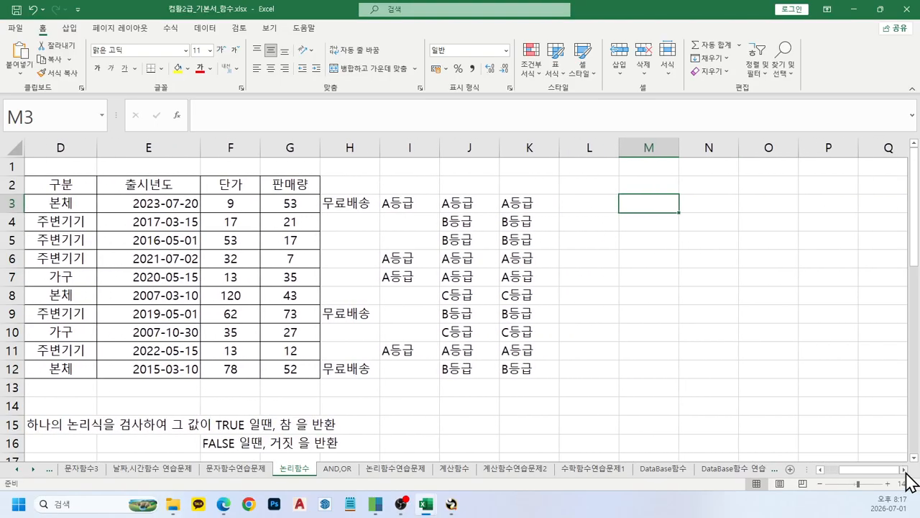
left_click(903, 470)
left_click(904, 470)
left_click(904, 469)
left_click(903, 470)
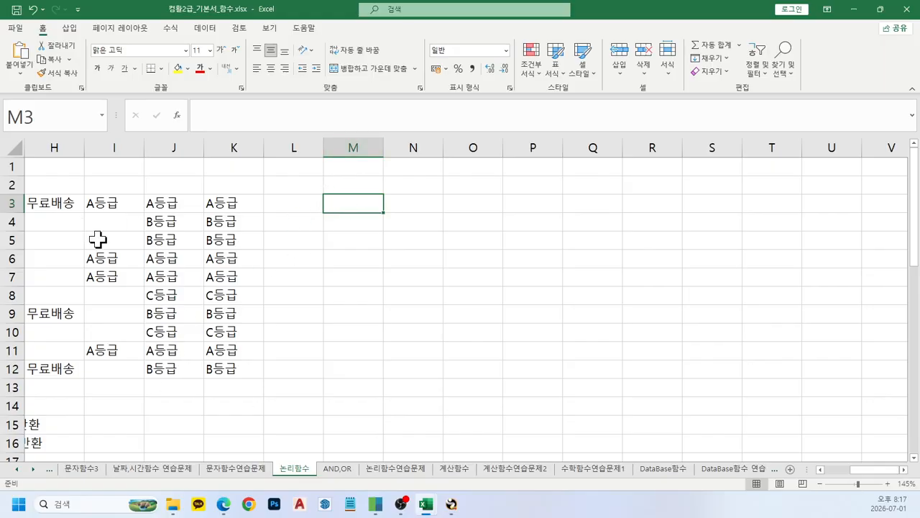
left_click(276, 30)
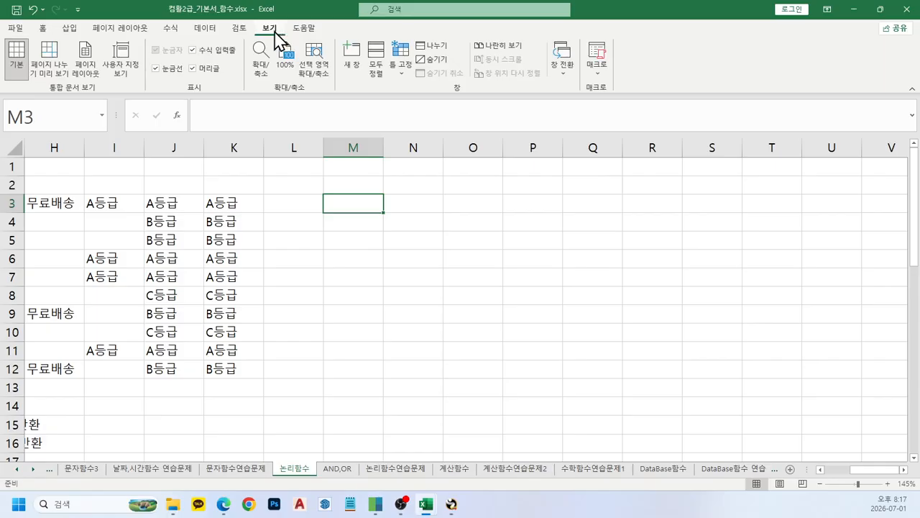
left_click(436, 50)
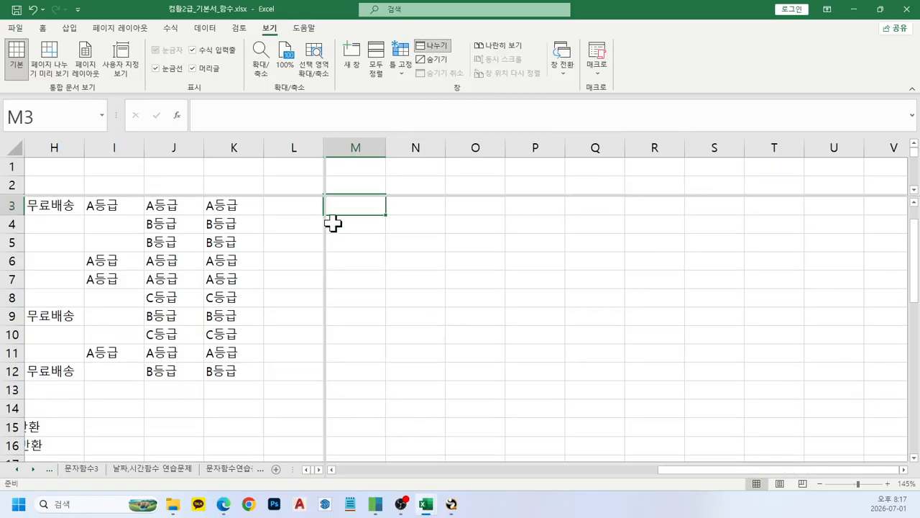
left_click_drag(183, 195, 535, 195)
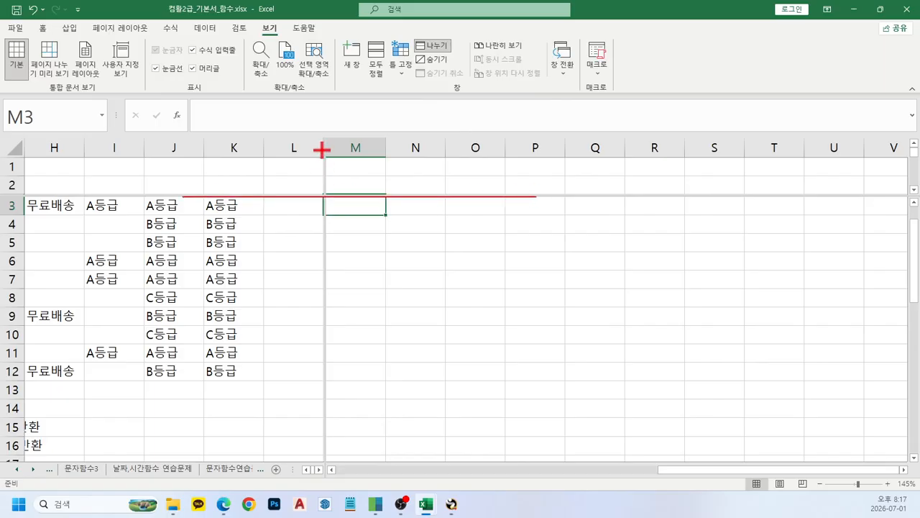
left_click_drag(322, 151, 323, 343)
left_click_drag(250, 148, 247, 181)
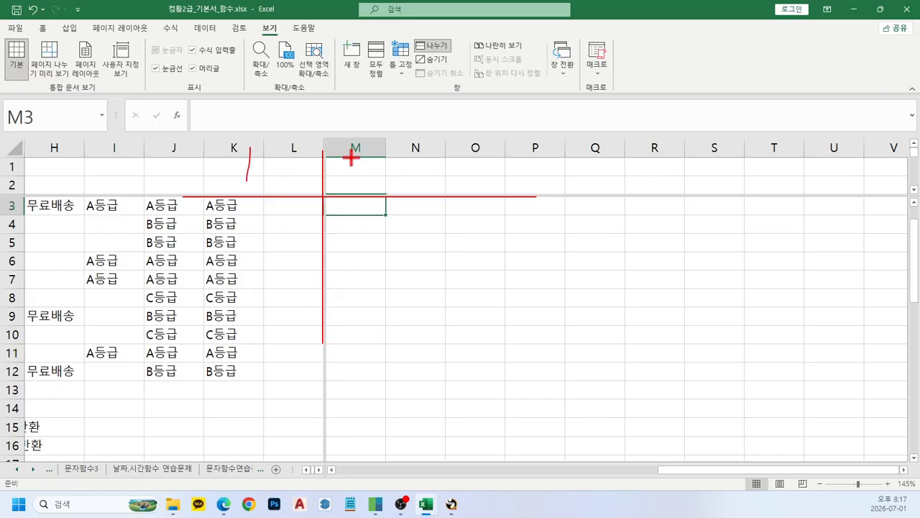
left_click_drag(344, 154, 395, 168)
left_click_drag(246, 231, 234, 284)
mouse_move(383, 256)
left_mouse_down()
mouse_move(381, 298)
mouse_move(429, 291)
left_mouse_up()
left_click_drag(408, 260, 398, 317)
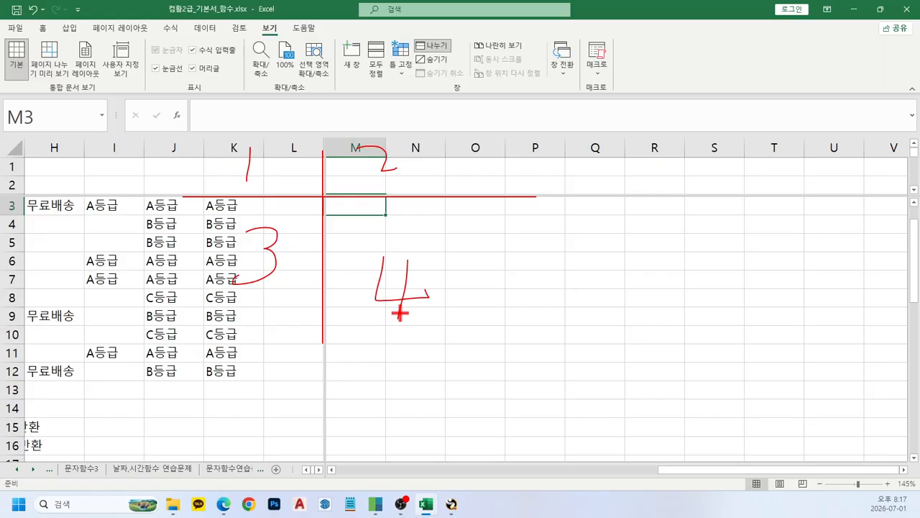
key("Escape")
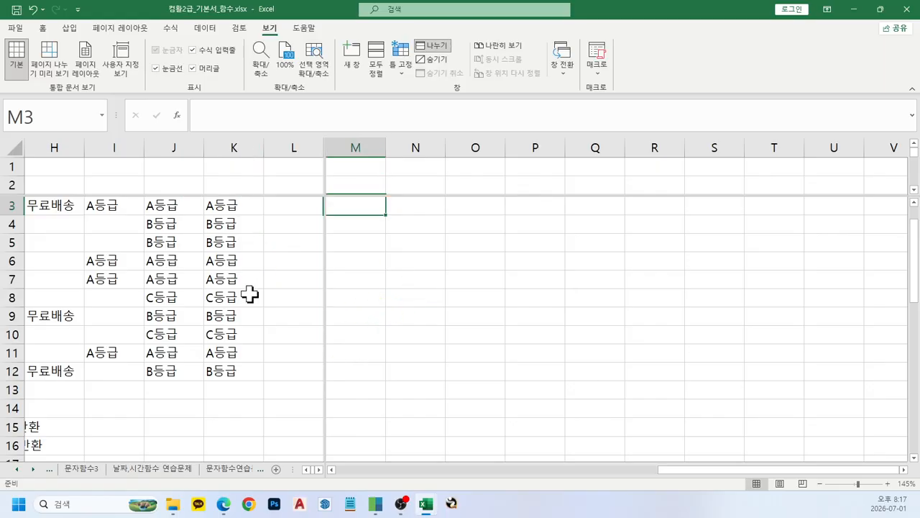
Bring columns B to E into the left panes and move the vertical split to the edge after 출시년도
left_click(249, 294)
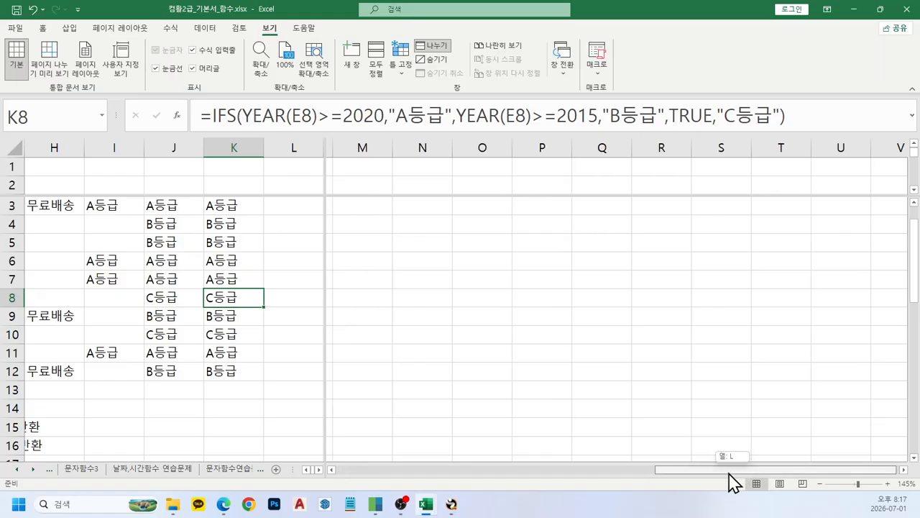
left_click(269, 386)
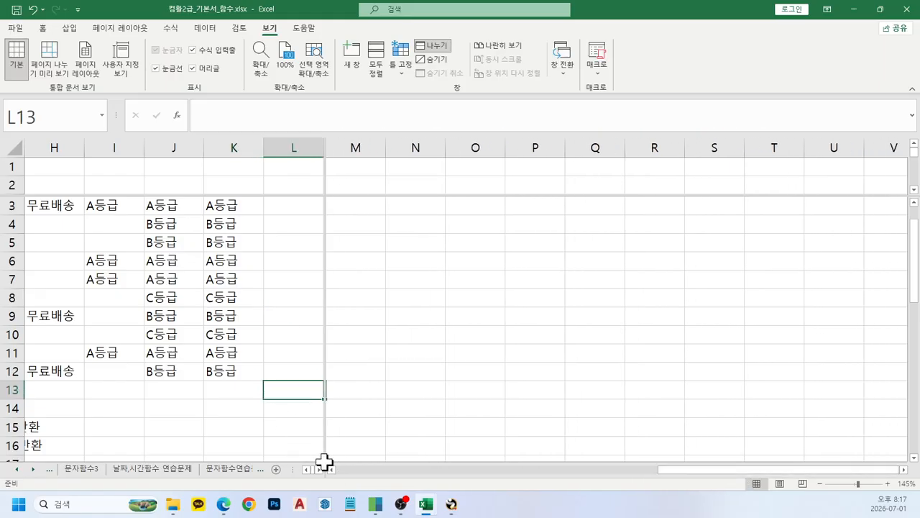
left_click_drag(325, 464, 351, 458)
left_click_drag(293, 468, 243, 467)
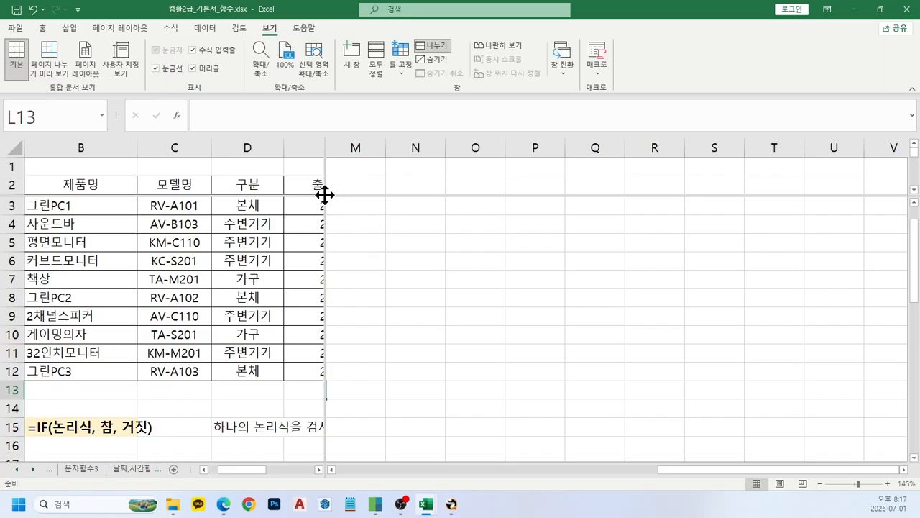
left_click_drag(324, 192, 387, 195)
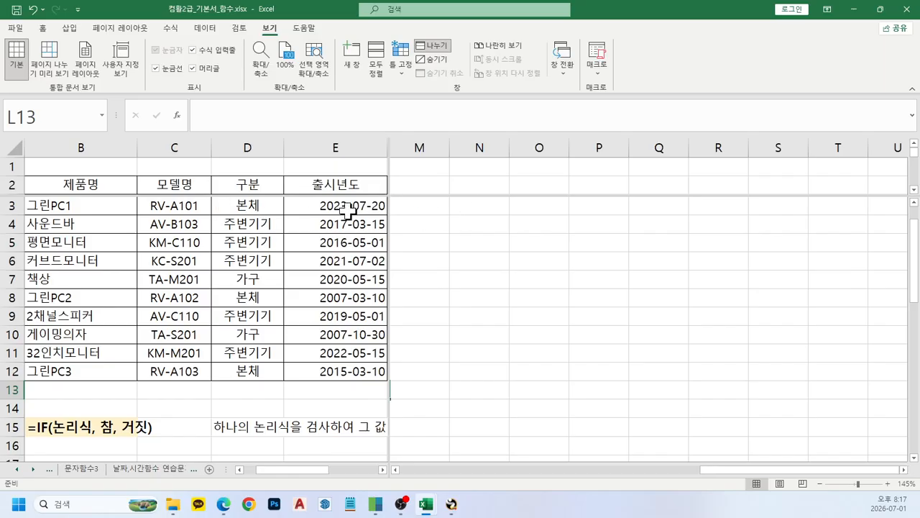
Enter =LEFT(C3,2) in M3 to extract the first two characters of the model name
left_click(438, 207)
type("=ㅣㄷㄹ")
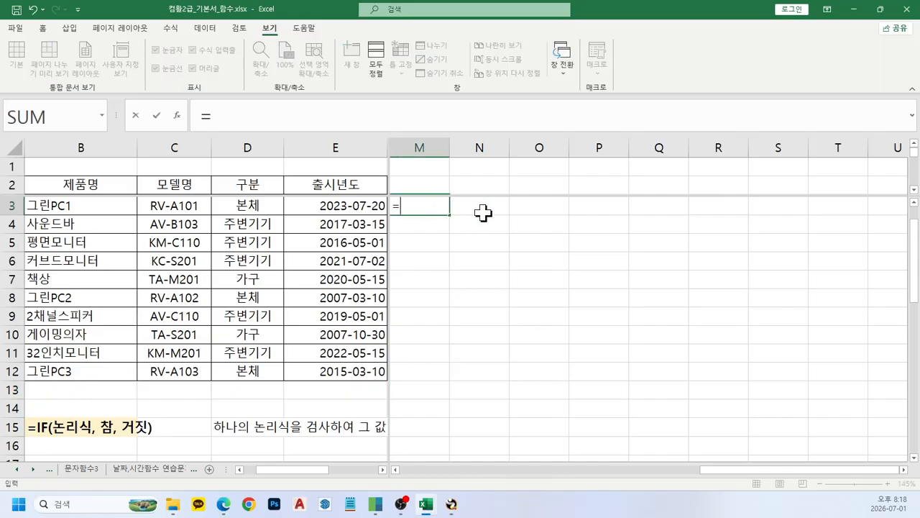
key("BackSpace")
key("BackSpace")
key("BackSpace")
key("Hangul")
type("le")
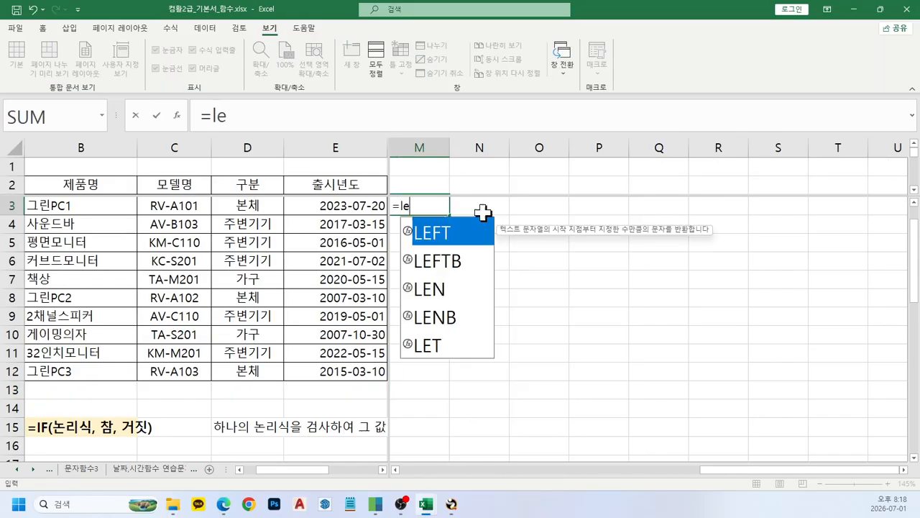
key("Tab")
left_click(180, 209)
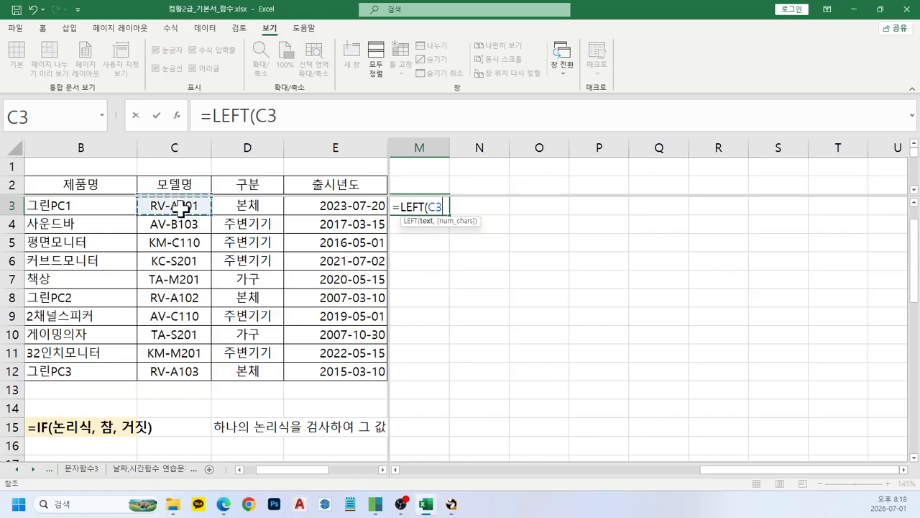
type(",2)")
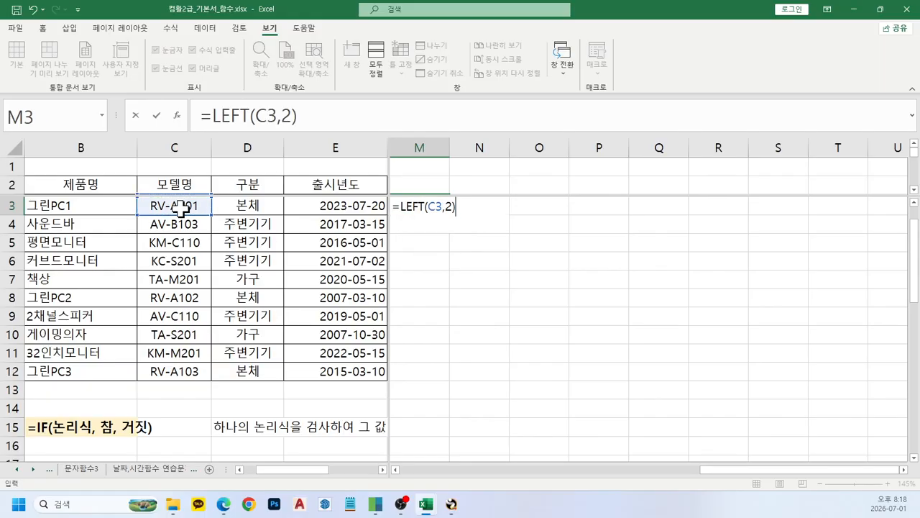
key("Return")
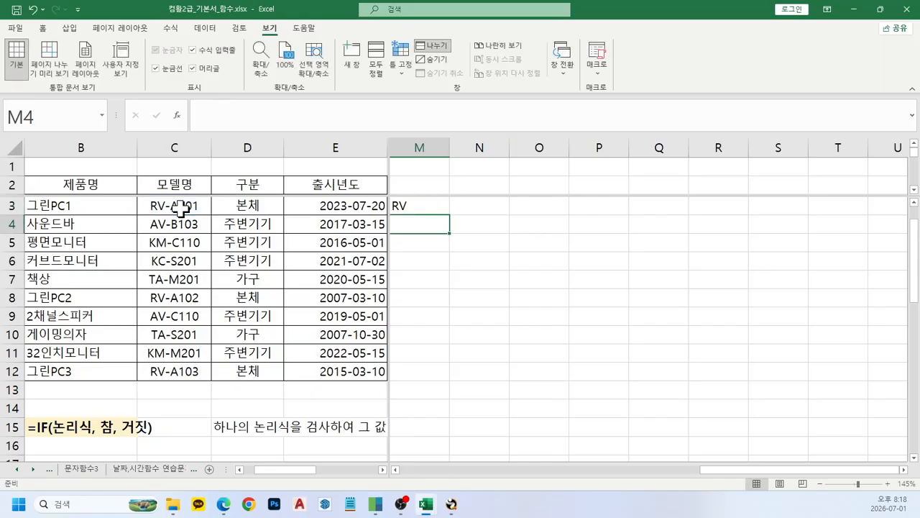
Extend M3's formula to =LEFT(C3,2)="RV" to test the model prefix
key("Up")
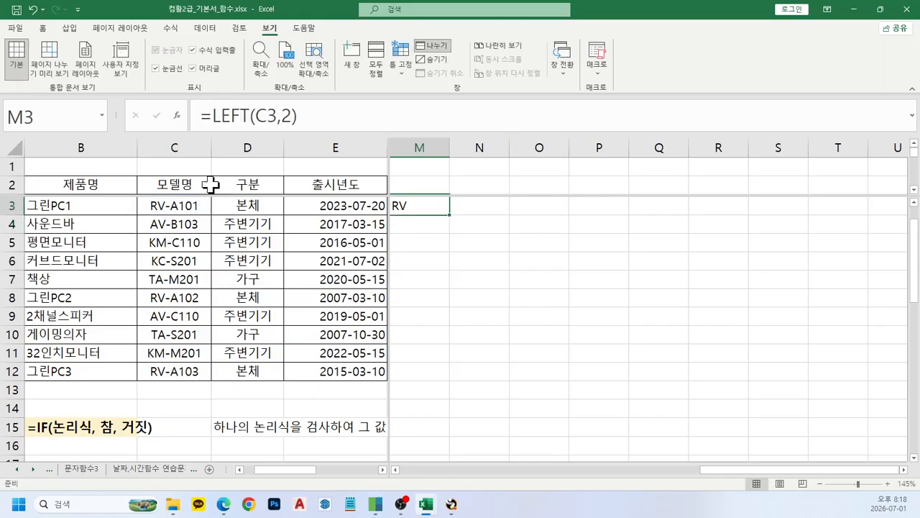
left_click(318, 117)
type("=\"")
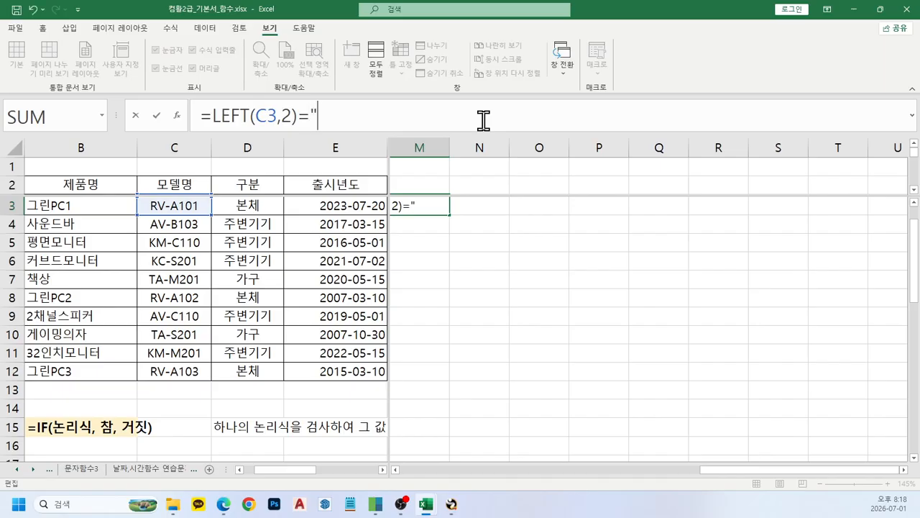
type("RV\"")
key("Return")
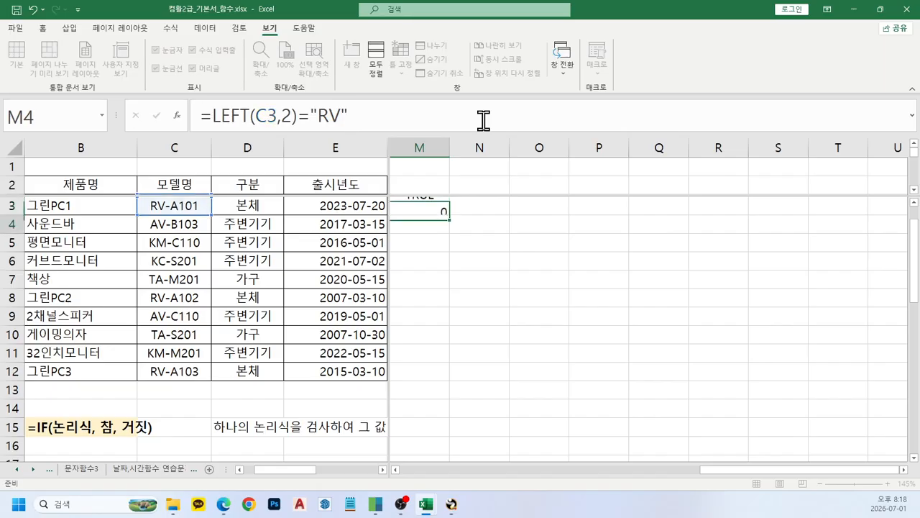
Wrap the prefix test in M3 in an IF function
key("Up")
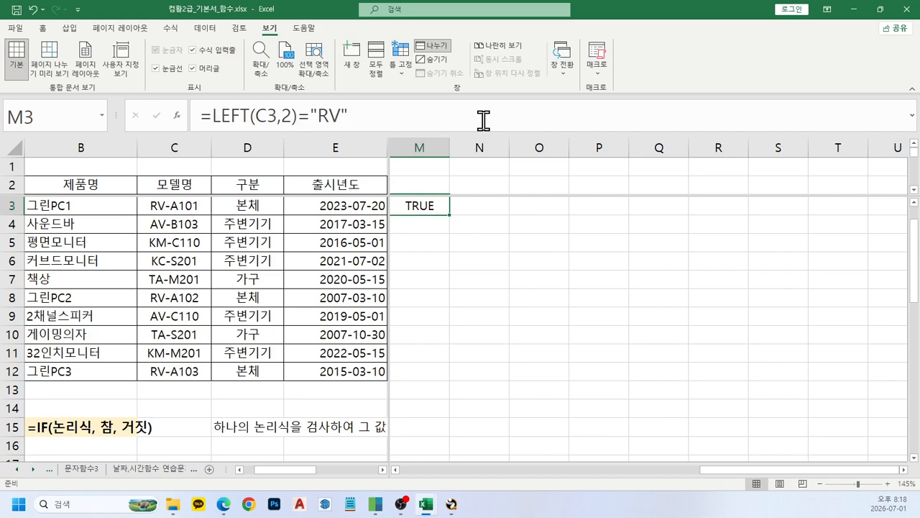
left_click(213, 118)
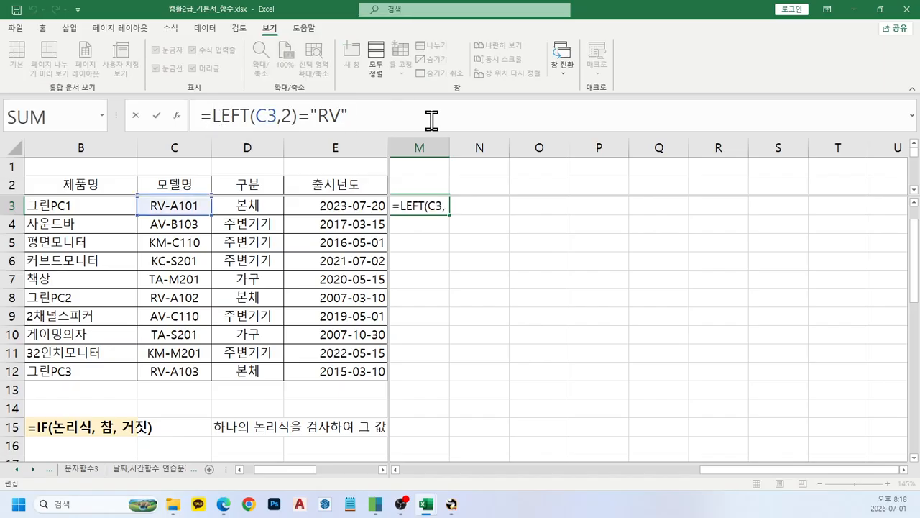
type("if(")
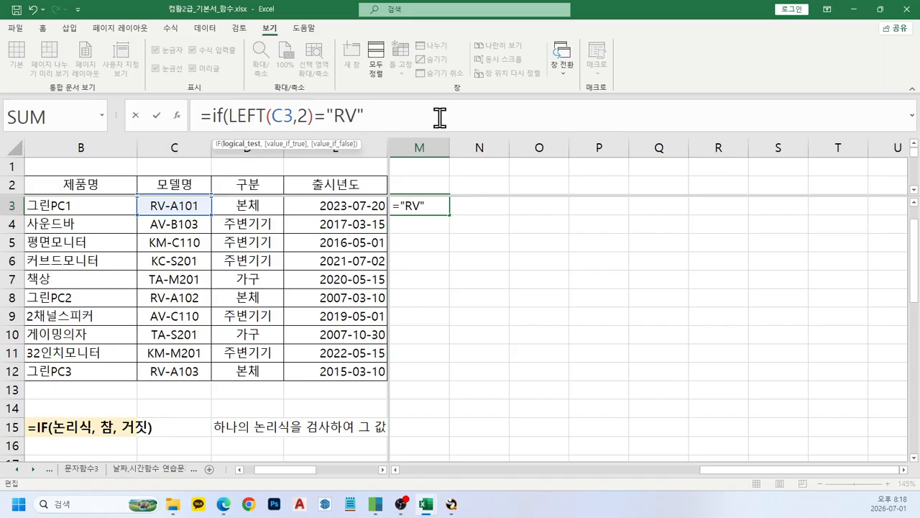
Complete M3 as =IF(LEFT(C3,2)="RV","본체") and fill the formula down to M12
type(",\"")
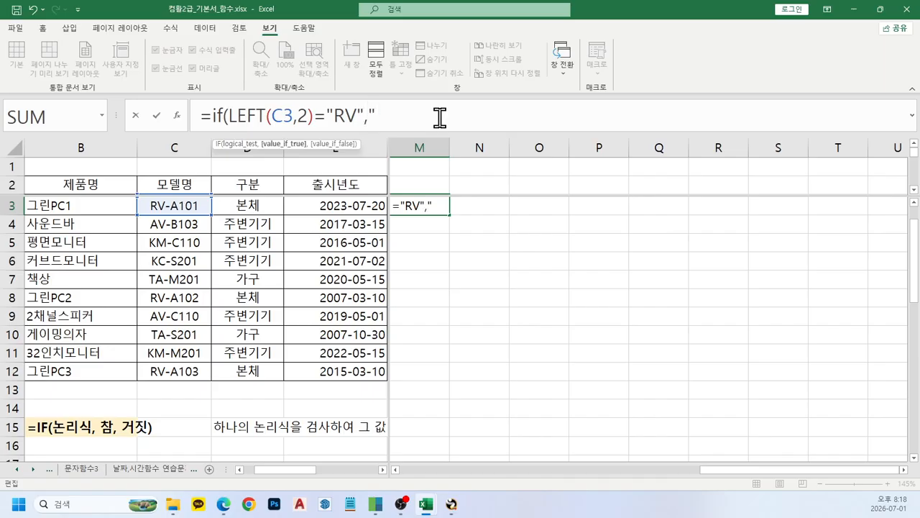
type("qh")
key("BackSpace")
key("BackSpace")
key("Hangul")
type("ㅂ")
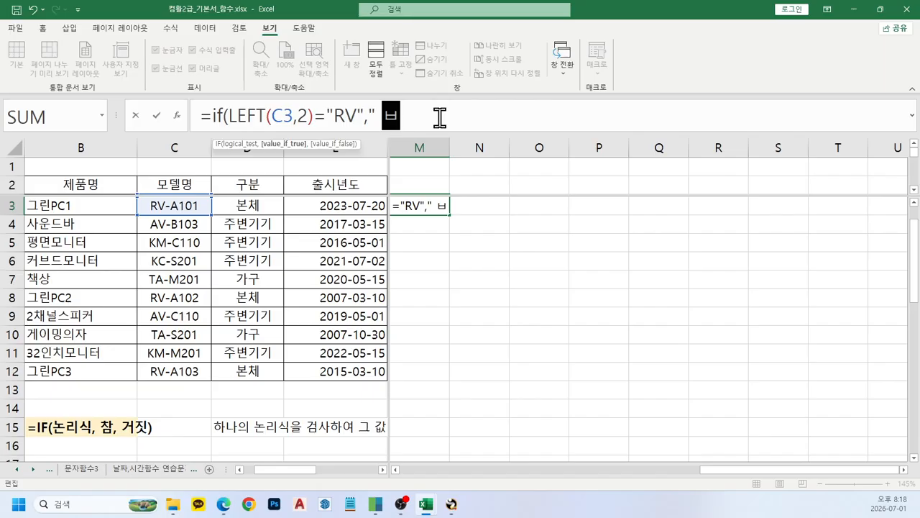
key("BackSpace")
type("본체")
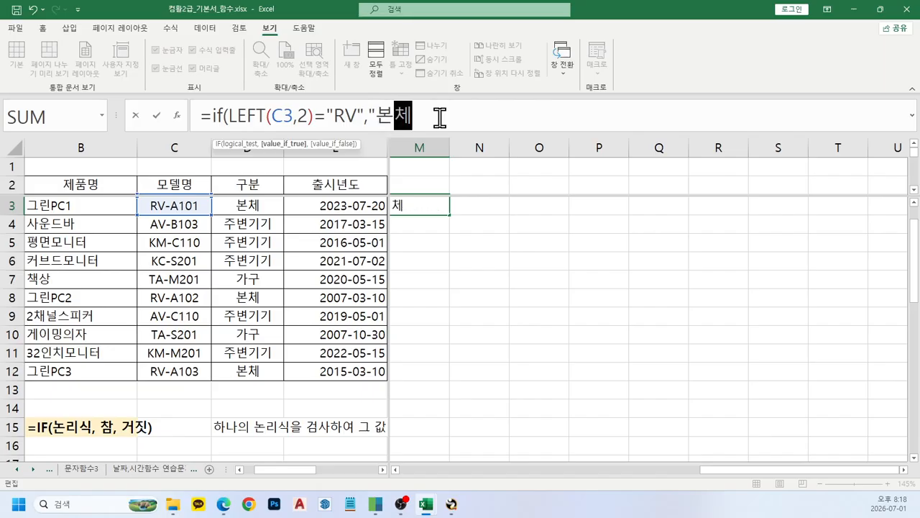
type("\"")
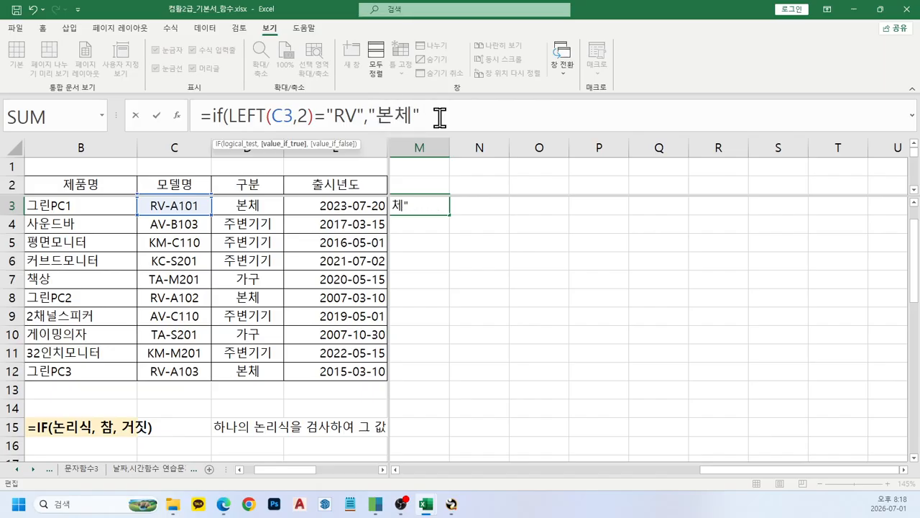
type(")")
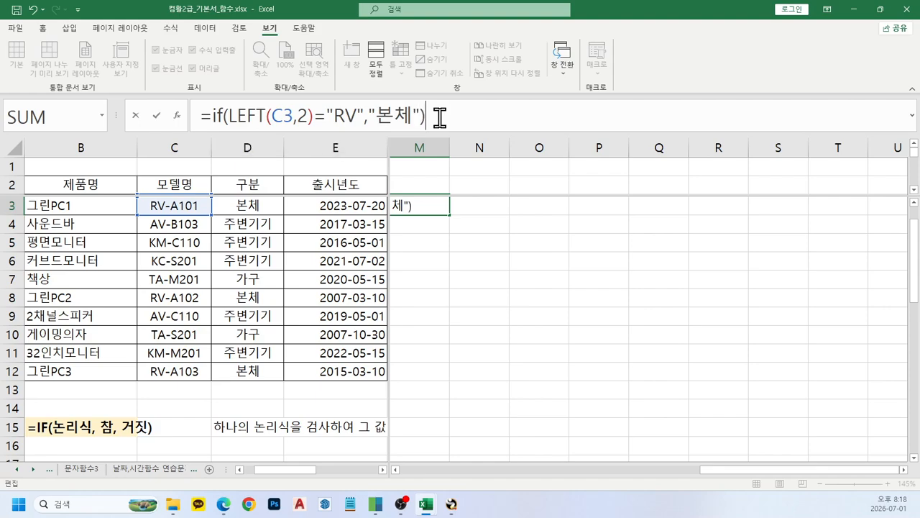
key("Return")
key("Up")
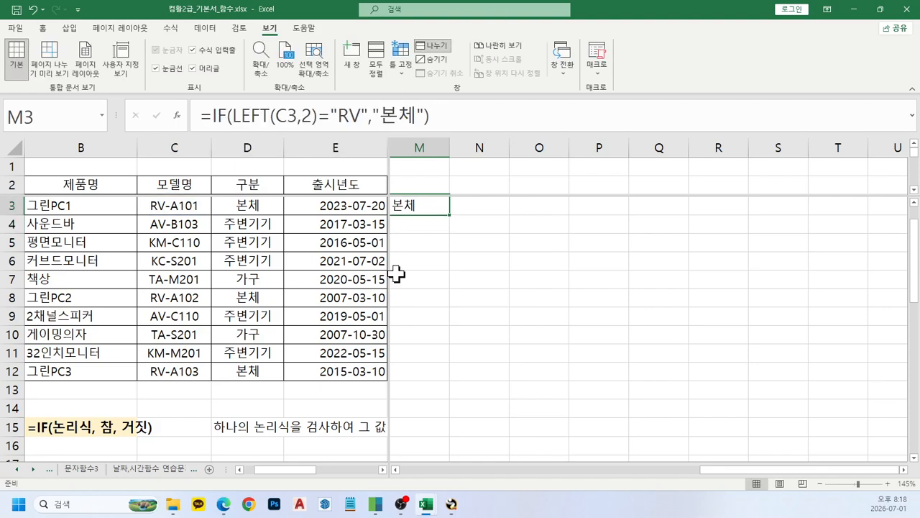
left_click_drag(449, 218, 441, 376)
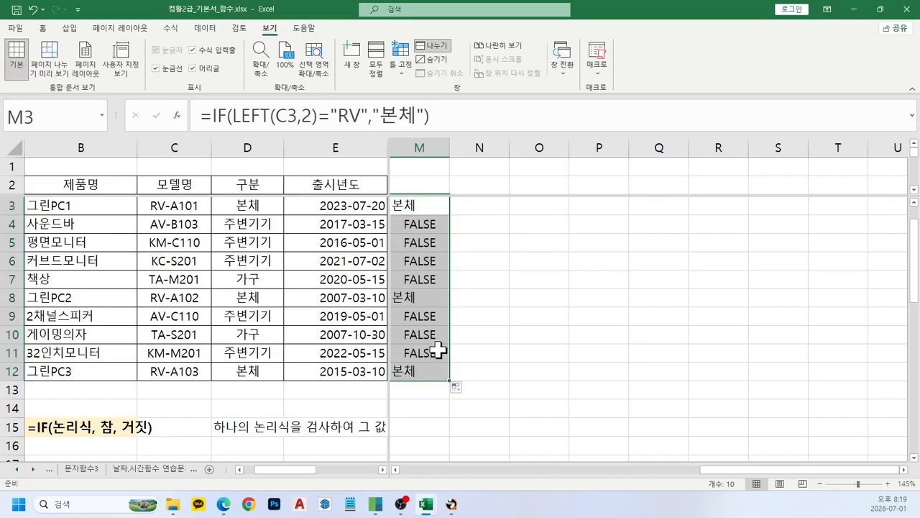
Nest a copy of M3's IF expression as the value_if_false argument of its formula
left_click(417, 206)
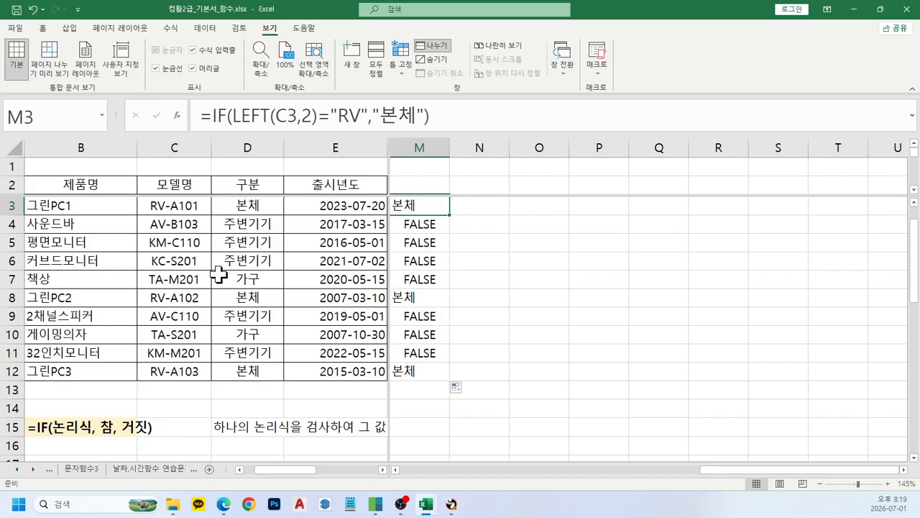
left_click(482, 122)
key("BackSpace")
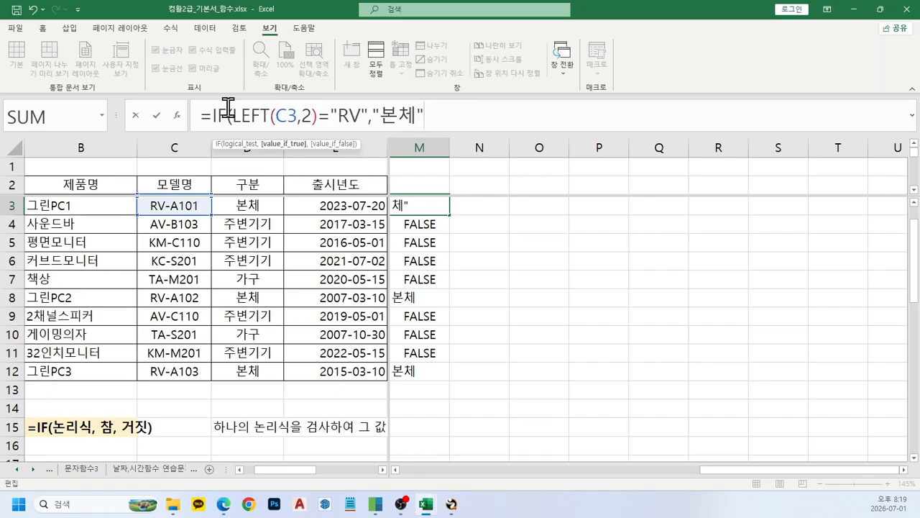
left_click_drag(208, 115, 412, 200)
key("ctrl+c")
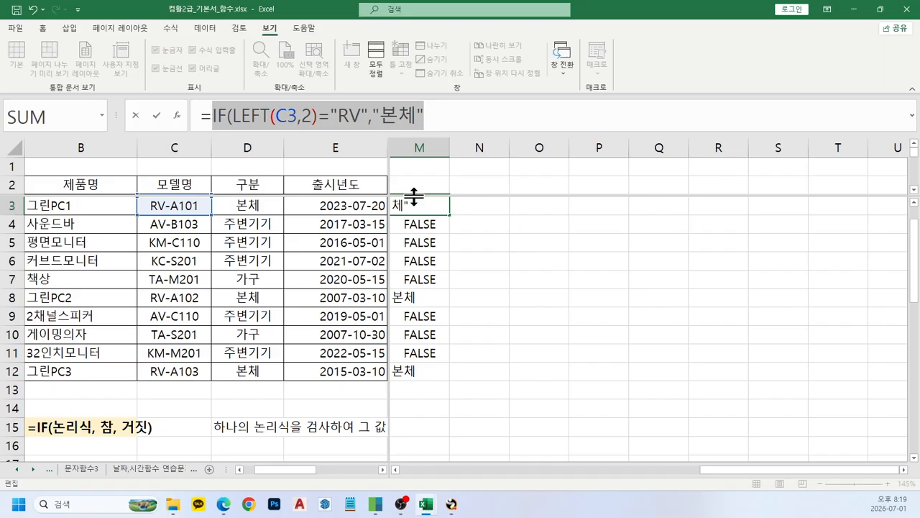
left_click(461, 120)
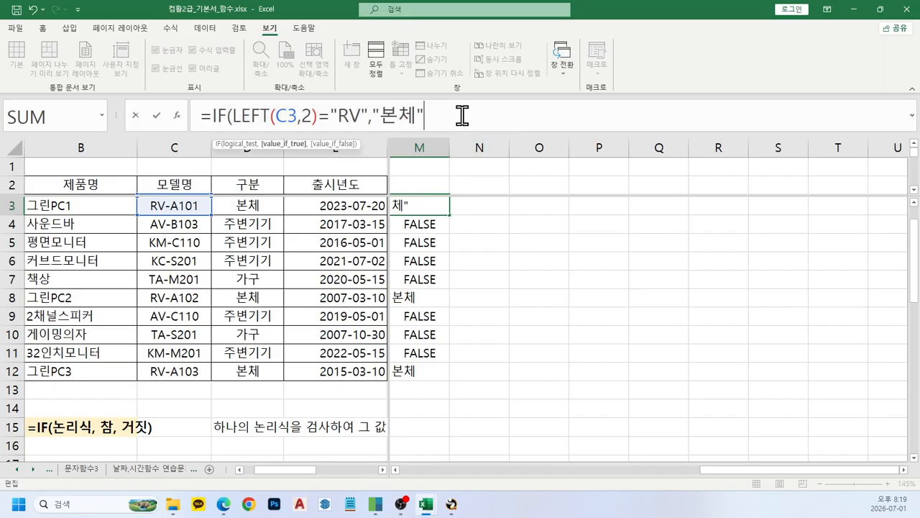
type(",")
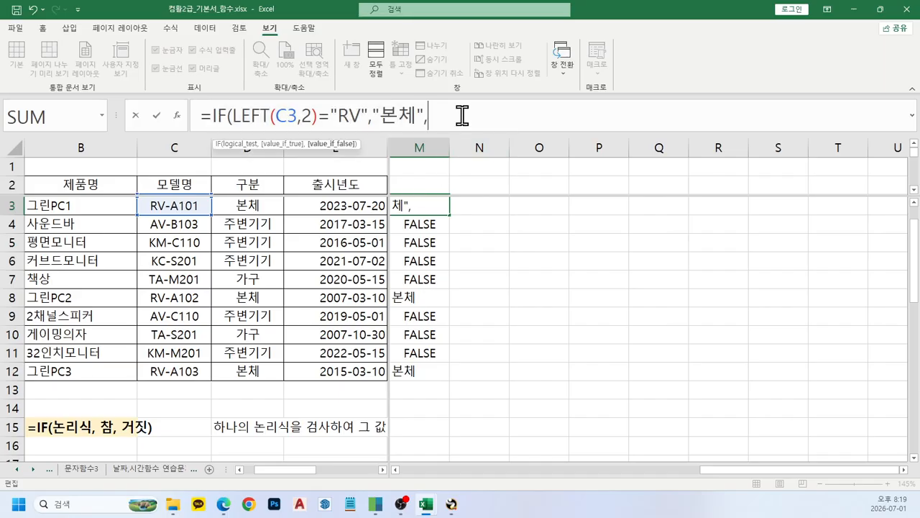
key("ctrl+v")
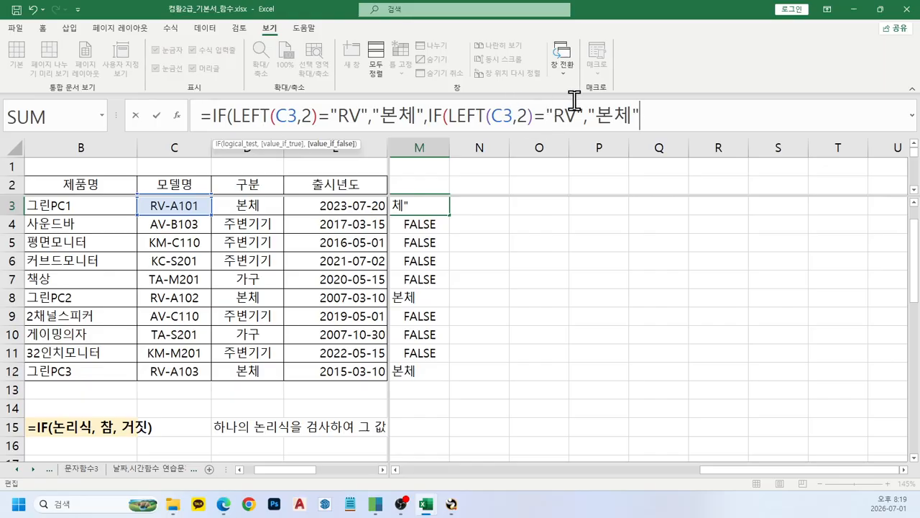
Change the prefix tested by the nested IF in M3 to "TA"
left_click_drag(554, 118, 577, 118)
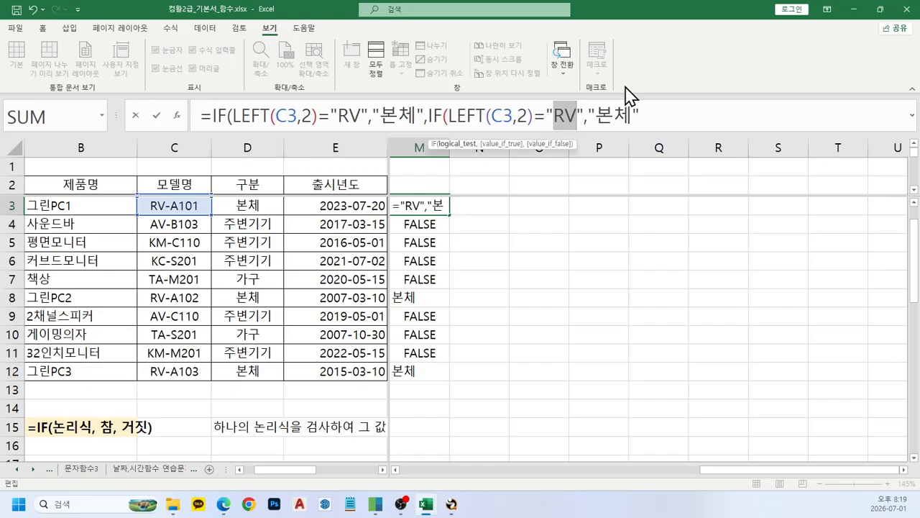
key("BackSpace")
type("ㅆ")
key("Hangul")
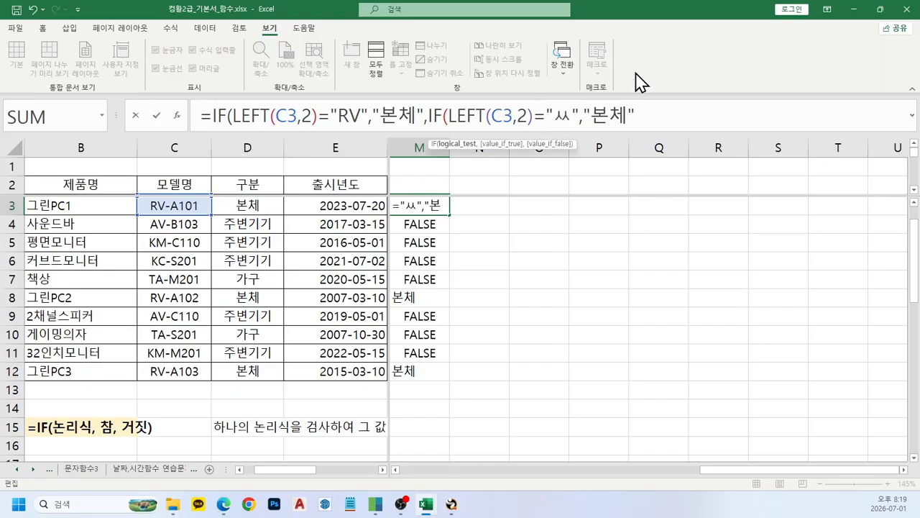
key("BackSpace")
type("TA")
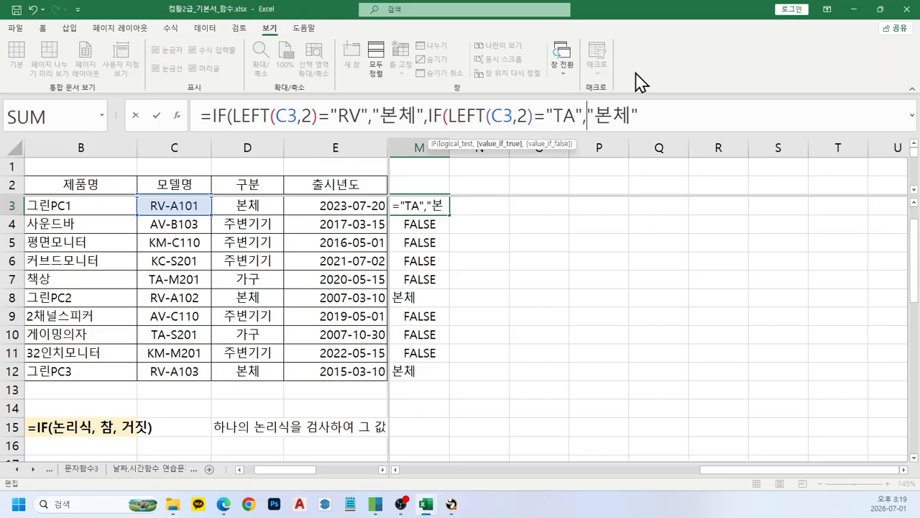
Set the nested IF's true value in M3 to "가구"
key("Delete")
key("Delete")
type("rk")
key("BackSpace")
key("BackSpace")
key("Hangul")
type("가구")
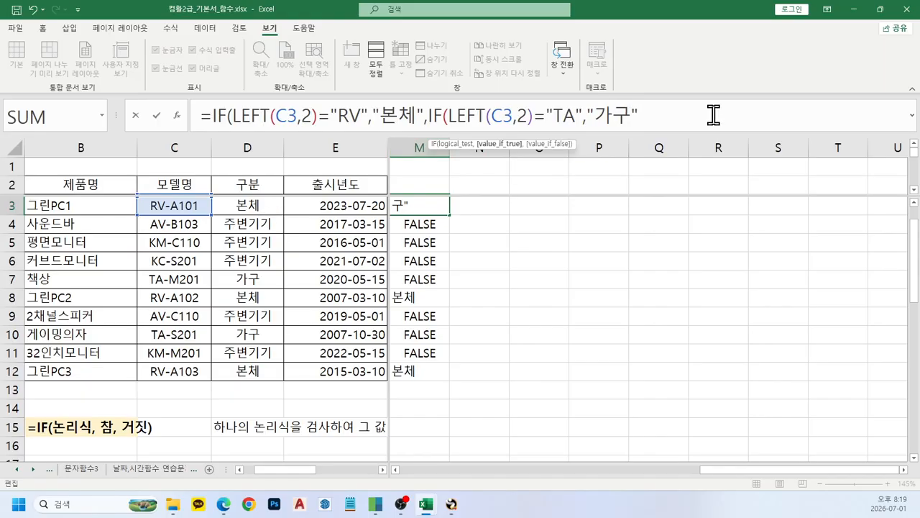
Add "주변기기" as the nested IF's false value, close the formula in M3 and fill it down to M12
type(",\"")
type("주")
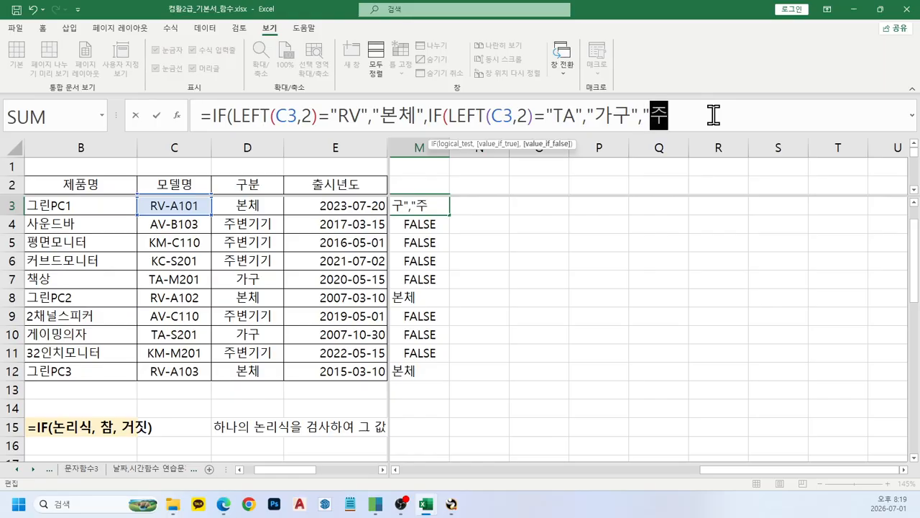
type("변긱기\"")
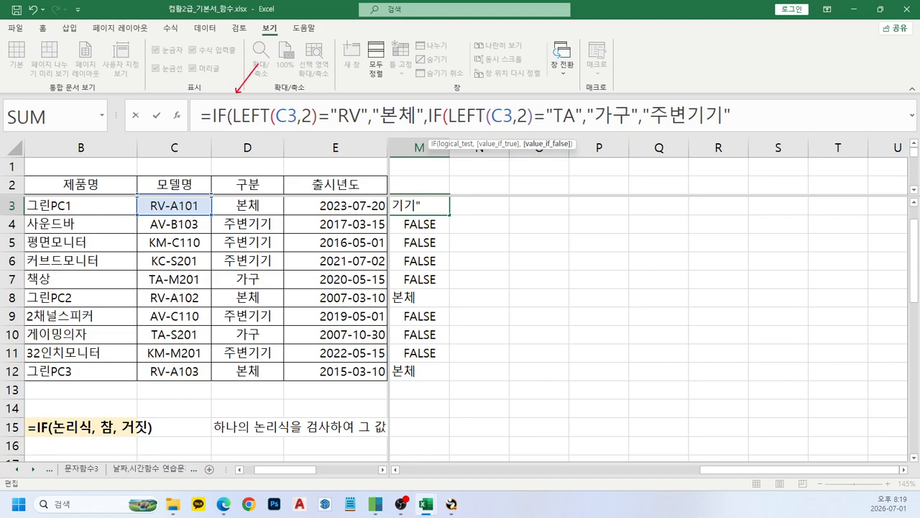
left_click_drag(464, 66, 442, 97)
type("))")
key("Return")
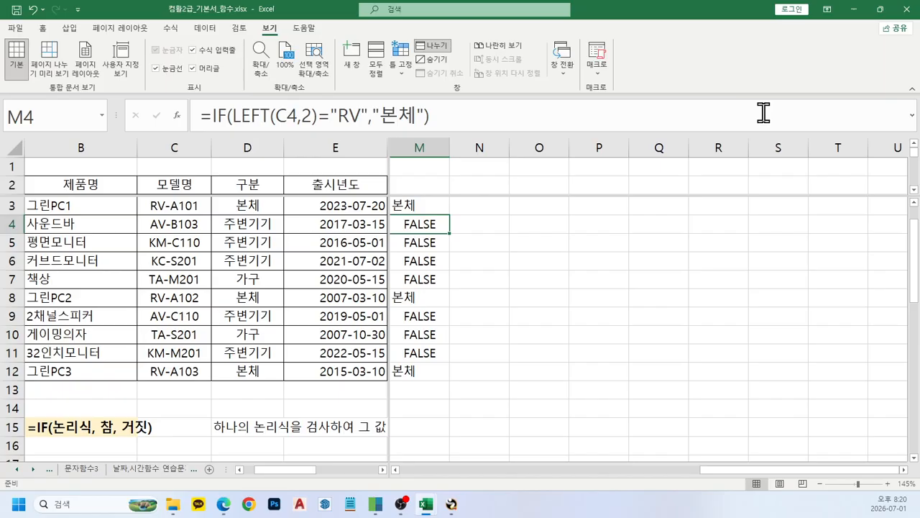
key("Up")
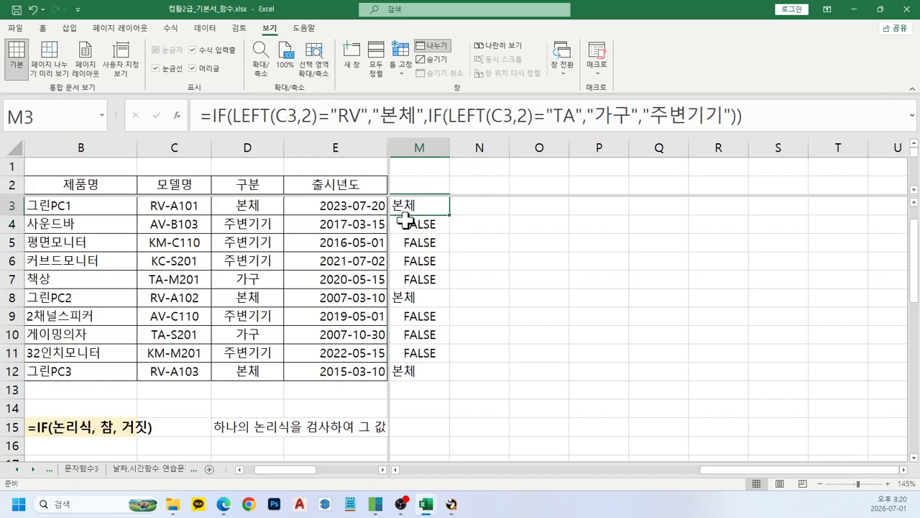
left_click_drag(452, 213, 446, 378)
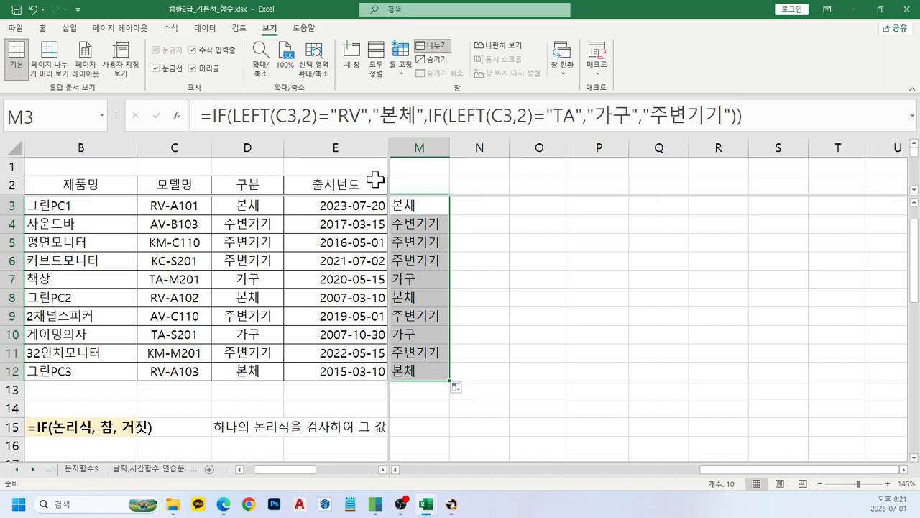
Remove the vertical and horizontal splits from the worksheet window
left_click_drag(389, 191, 438, 191)
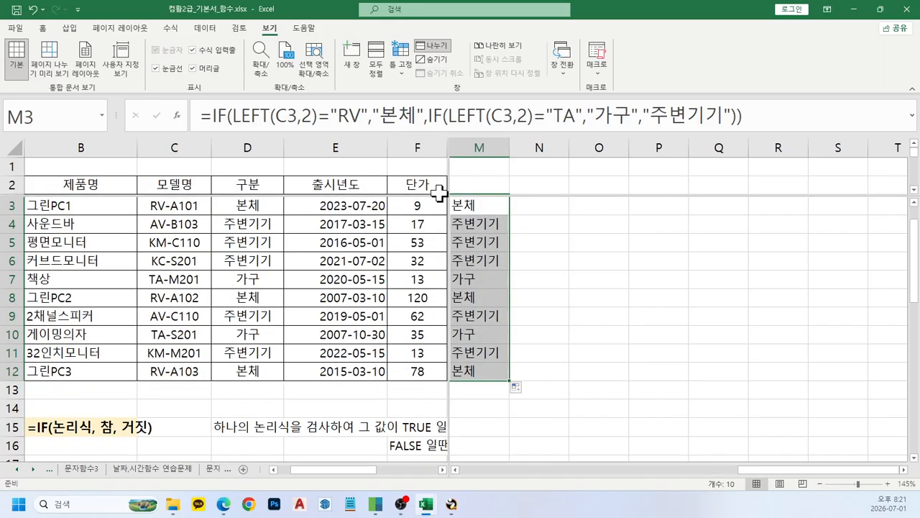
double_click(527, 196)
double_click(448, 170)
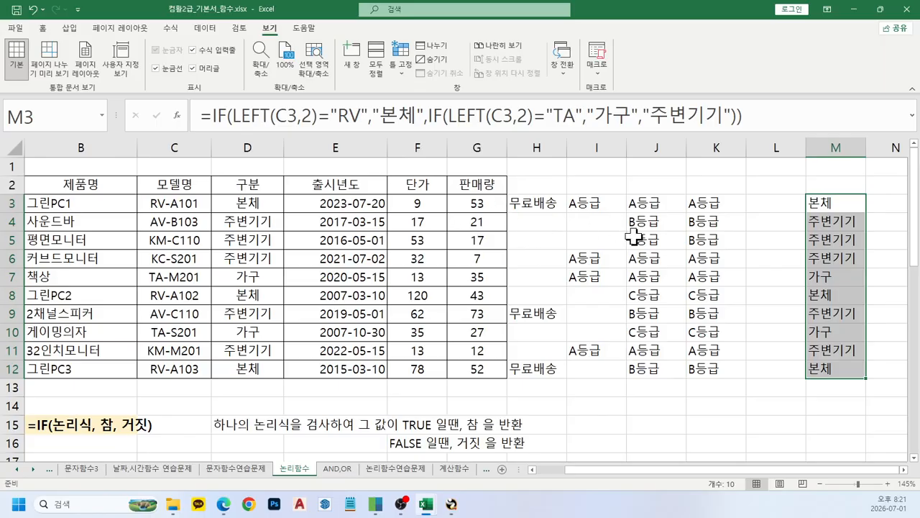
Freeze the panes at cell C3 to lock rows 1–2 and columns A–B
scroll(637, 471, "left", 1)
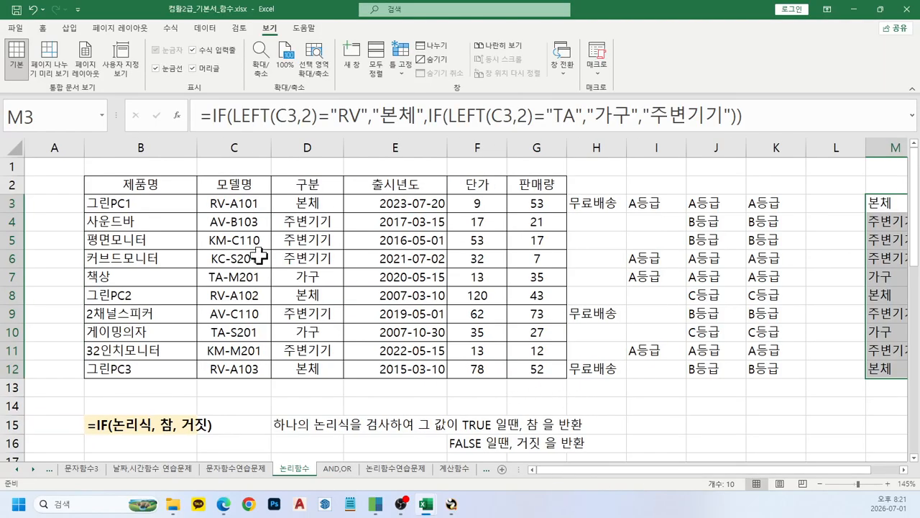
left_click(225, 206)
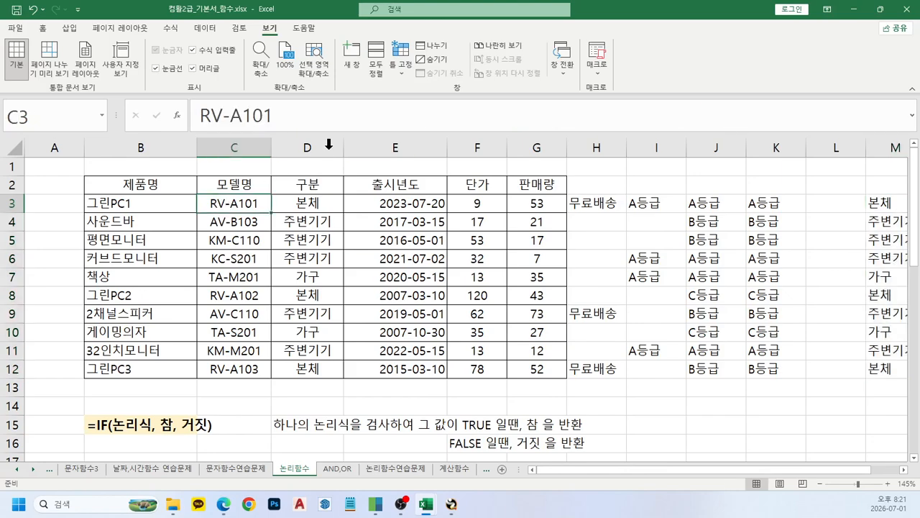
left_click(404, 63)
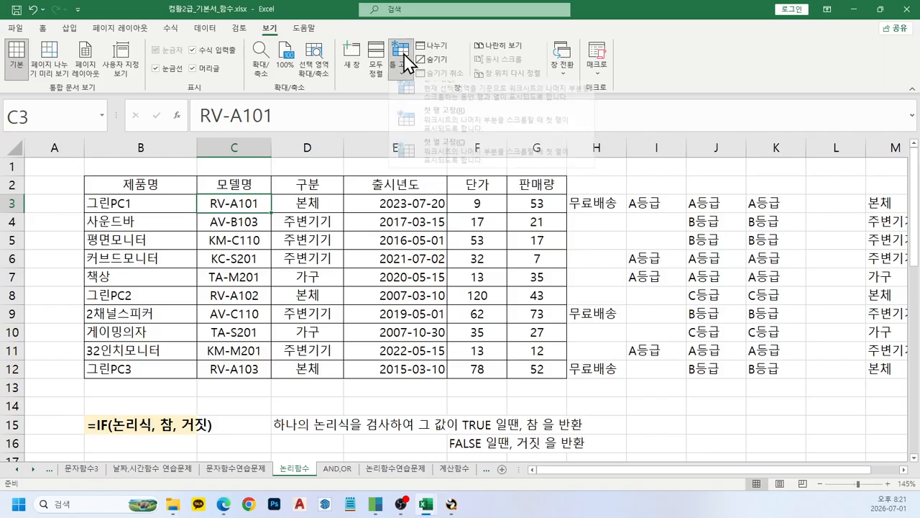
left_click(415, 103)
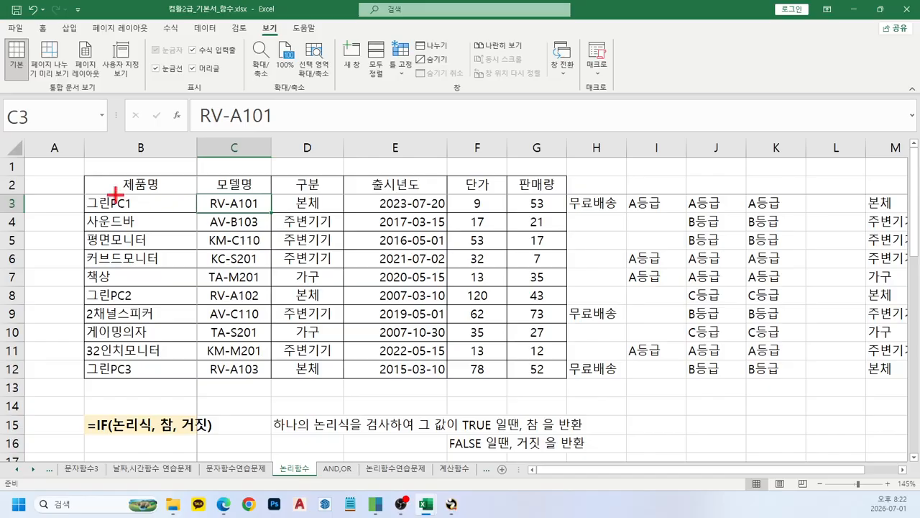
Check how the frozen header rows and product-name column behave while viewing lower rows and the columns beyond H
left_click_drag(43, 185, 382, 186)
left_click_drag(197, 145, 193, 344)
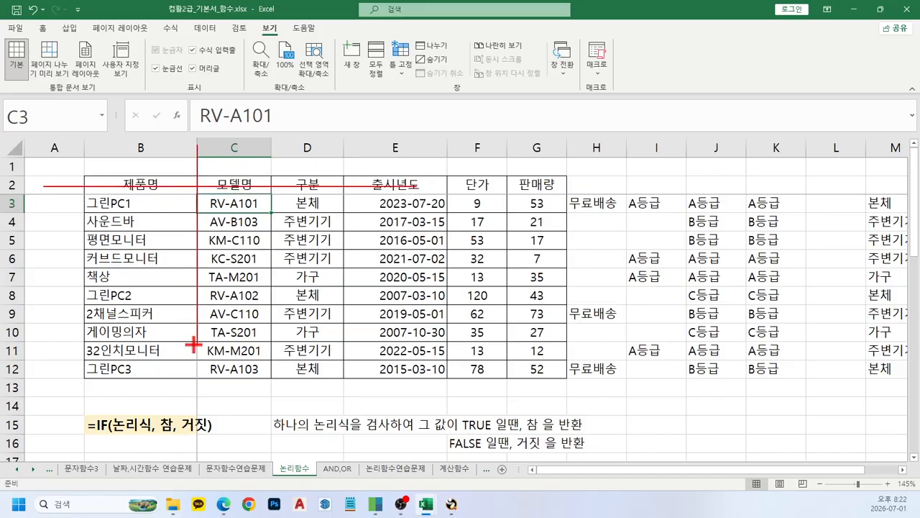
scroll(262, 325, "down", 4)
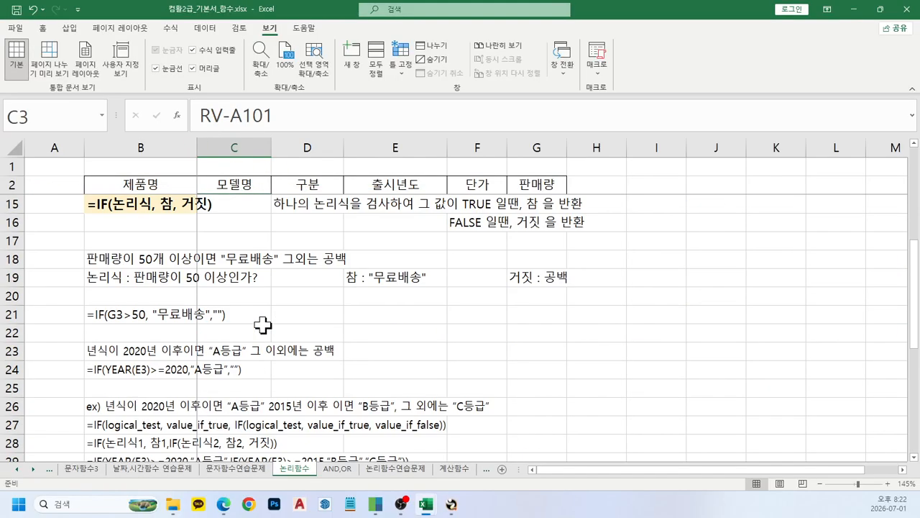
scroll(262, 325, "up", 4)
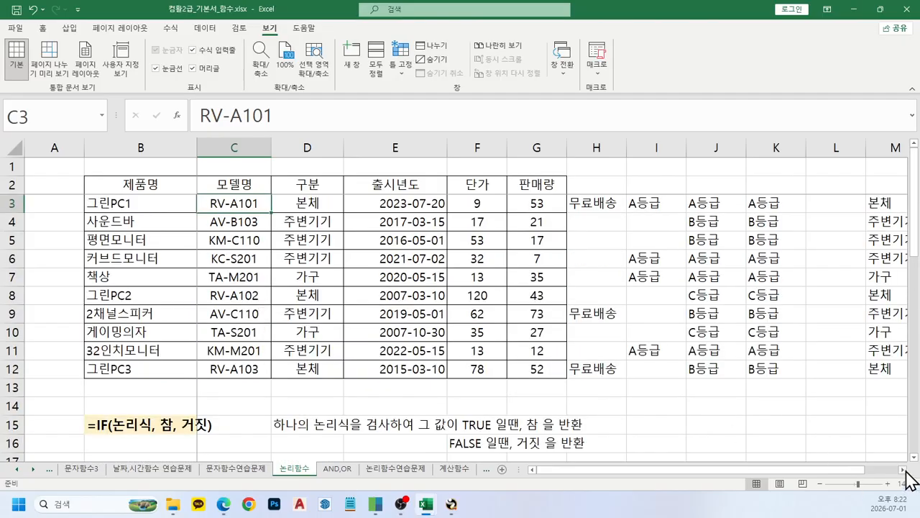
left_click(903, 469)
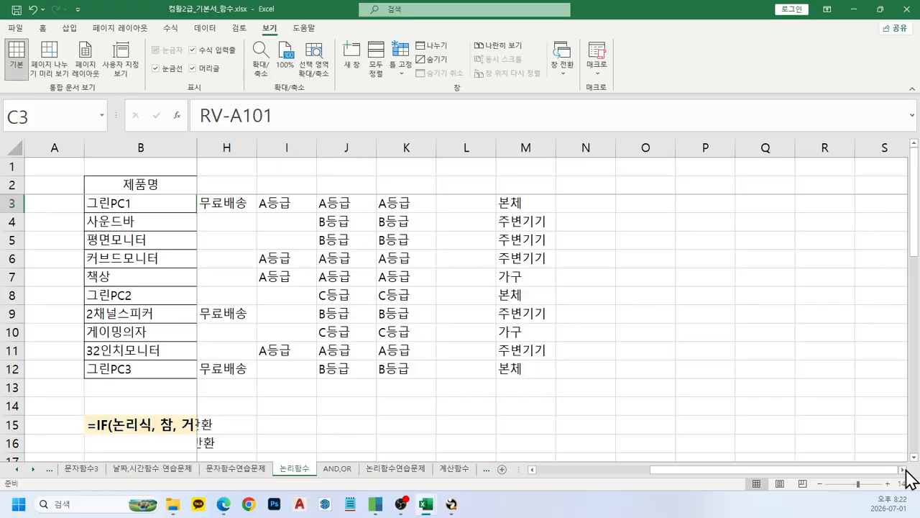
Unfreeze the panes on the 논리함수 sheet so the whole worksheet scrolls freely again
left_click_drag(750, 479, 591, 478)
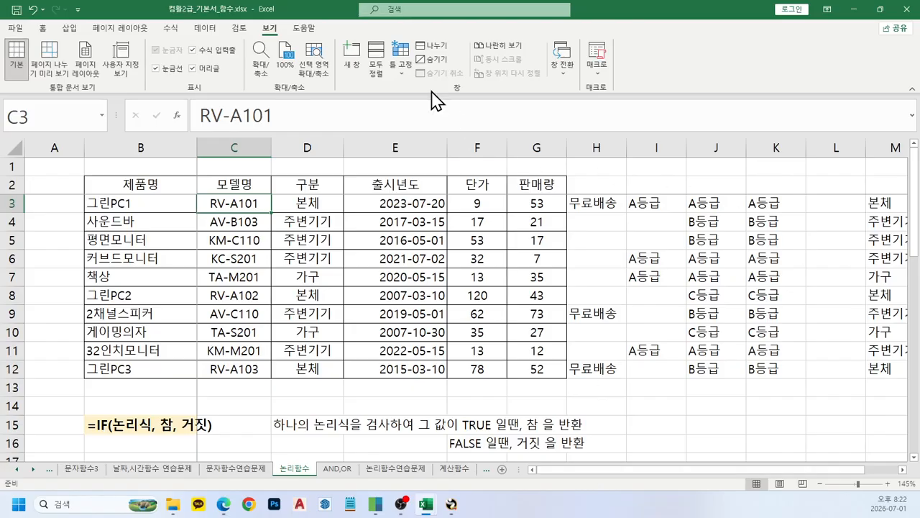
left_click(404, 69)
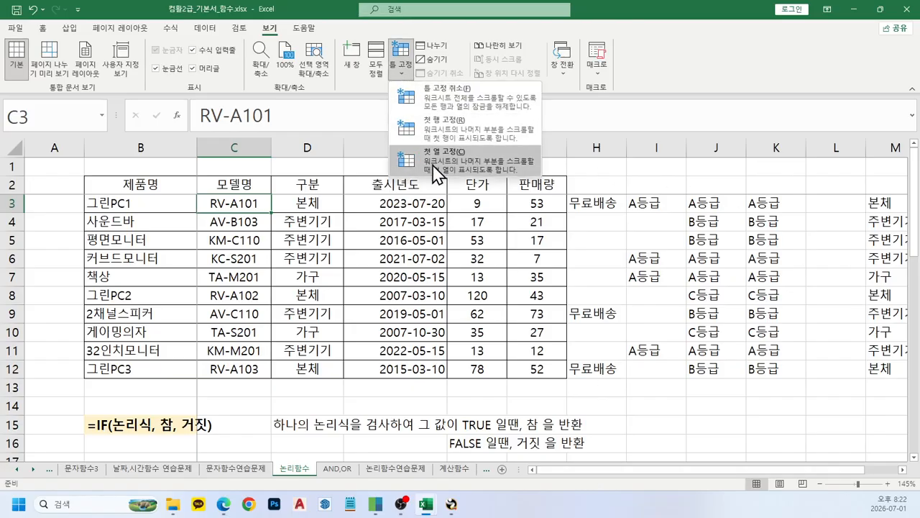
left_click(476, 109)
left_click(327, 358)
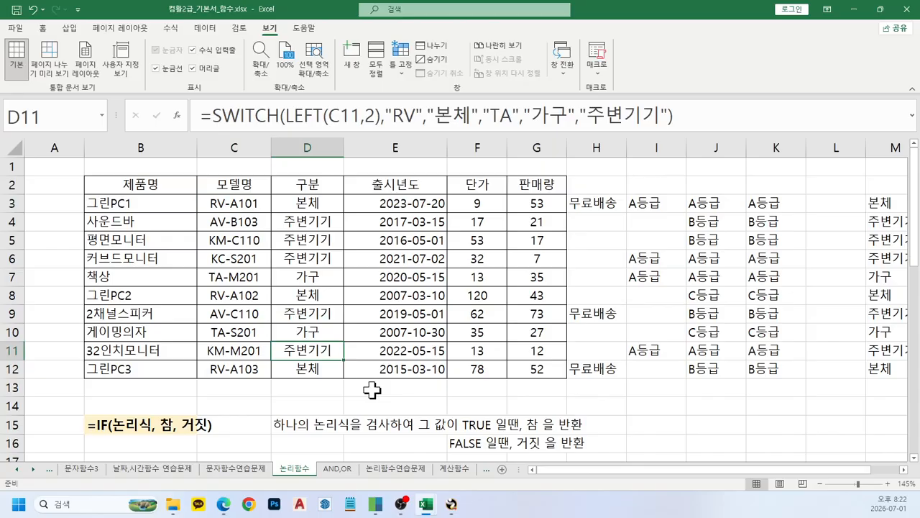
Review the IF, IFS and SWITCH notes below the table, and open the exercise prompt in B12 of the AND,OR sheet
scroll(360, 391, "down", 2)
scroll(316, 397, "up", 2)
scroll(308, 403, "down", 4)
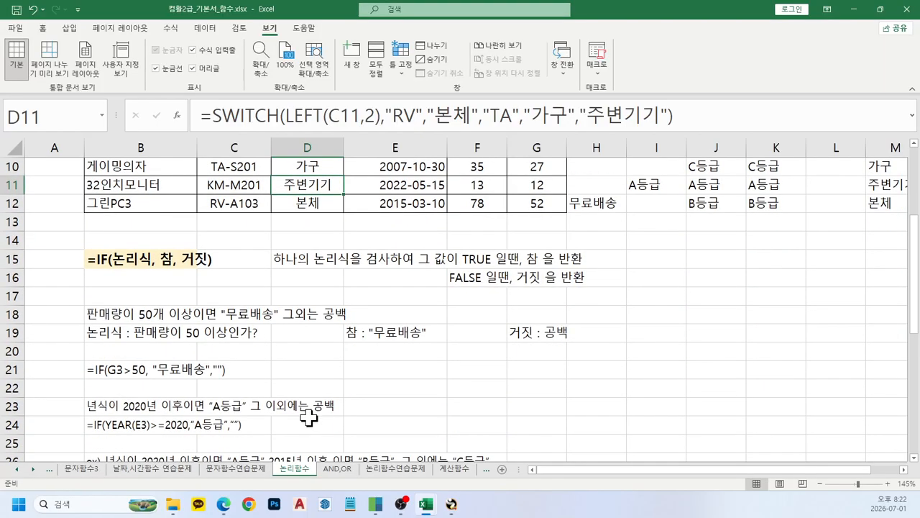
scroll(318, 446, "down", 5)
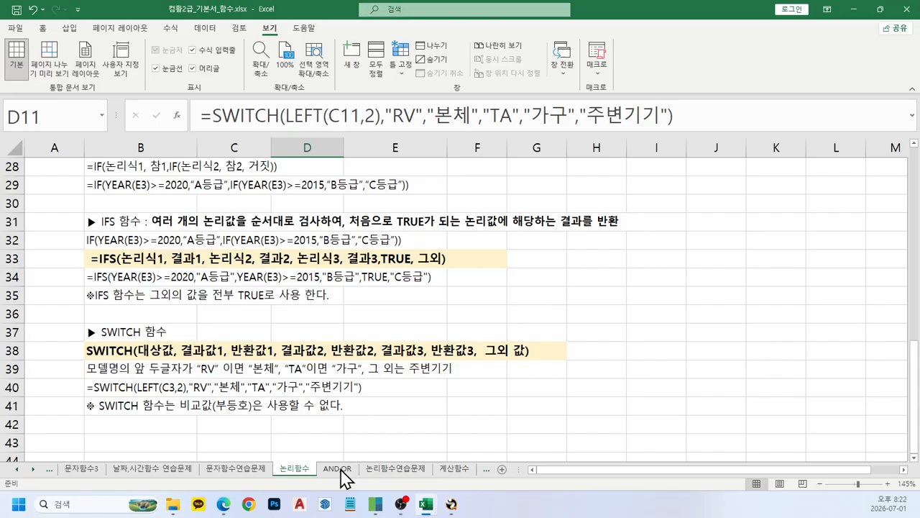
left_click(338, 468)
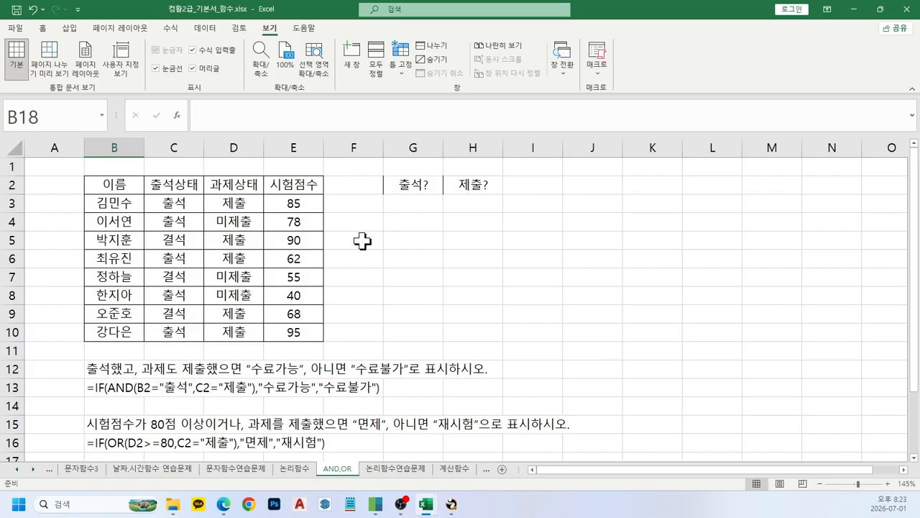
left_click(105, 368)
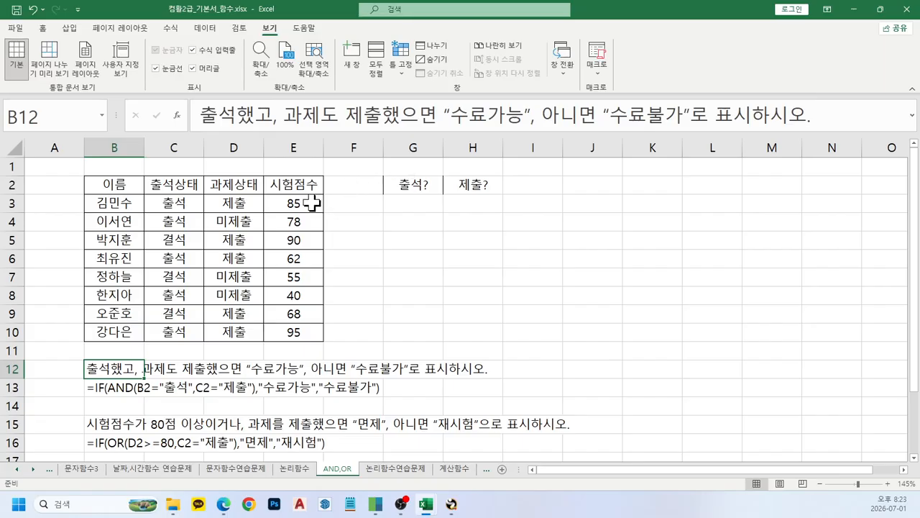
left_click_drag(254, 136, 269, 134)
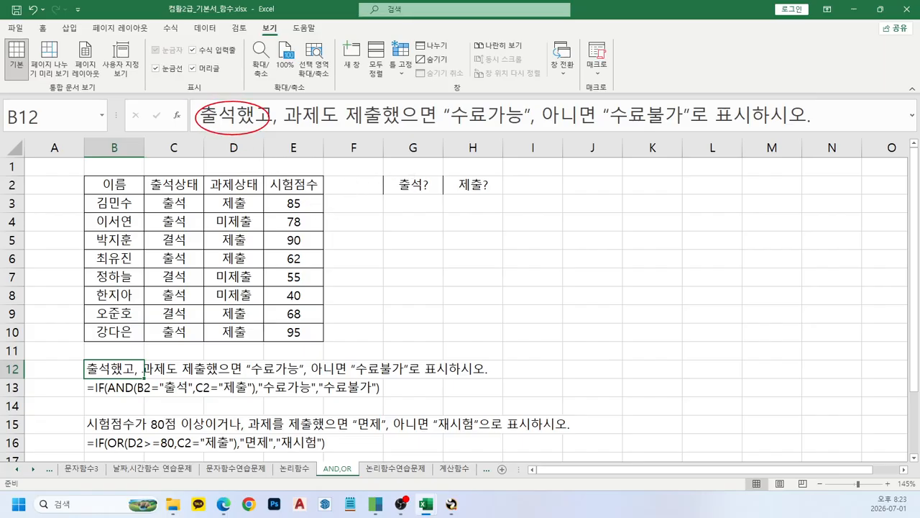
left_click_drag(340, 95, 384, 133)
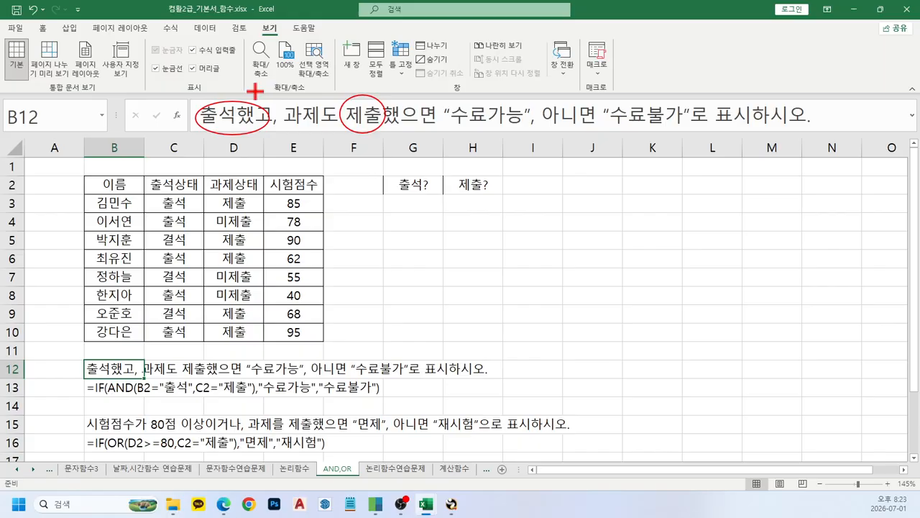
left_click_drag(256, 92, 359, 90)
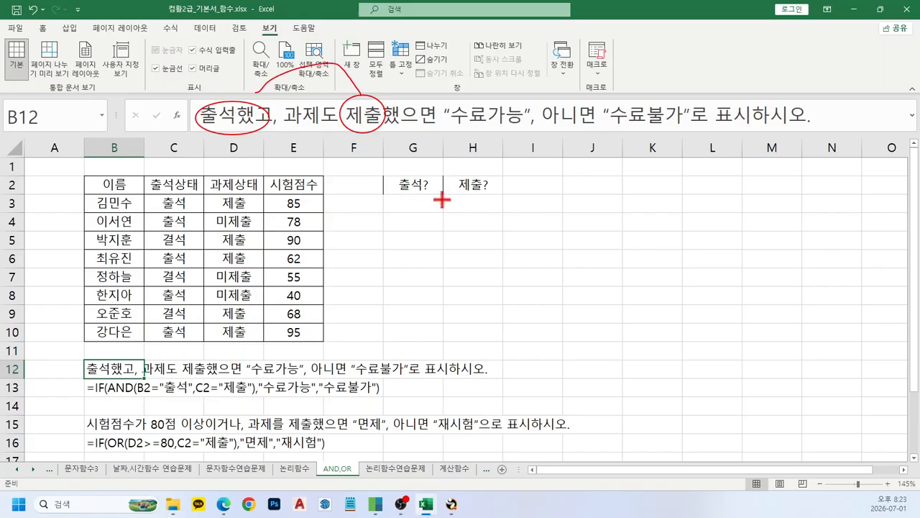
mouse_move(461, 213)
left_mouse_down()
mouse_move(394, 205)
mouse_move(462, 221)
left_mouse_up()
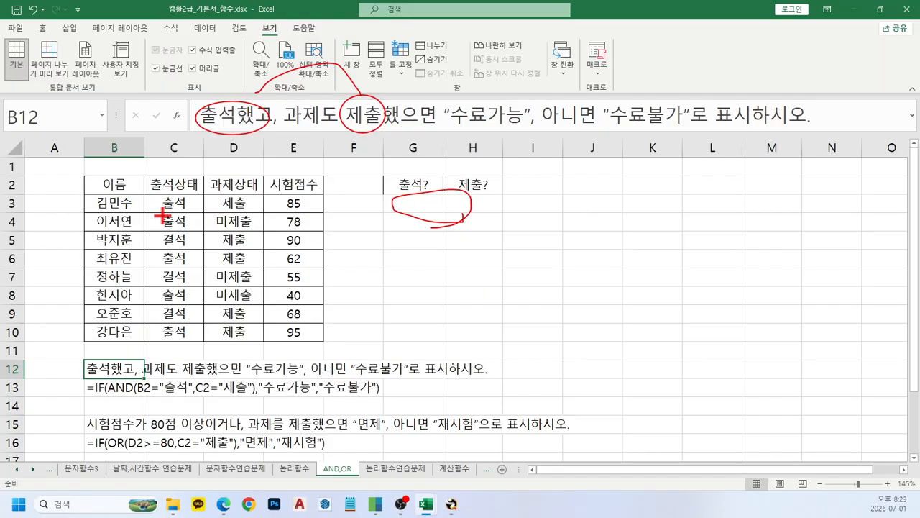
key("Escape")
Enter =C3="출석" in G3 under the 출석? header and fill the attendance test down to G10
left_click(439, 206)
left_click(407, 201)
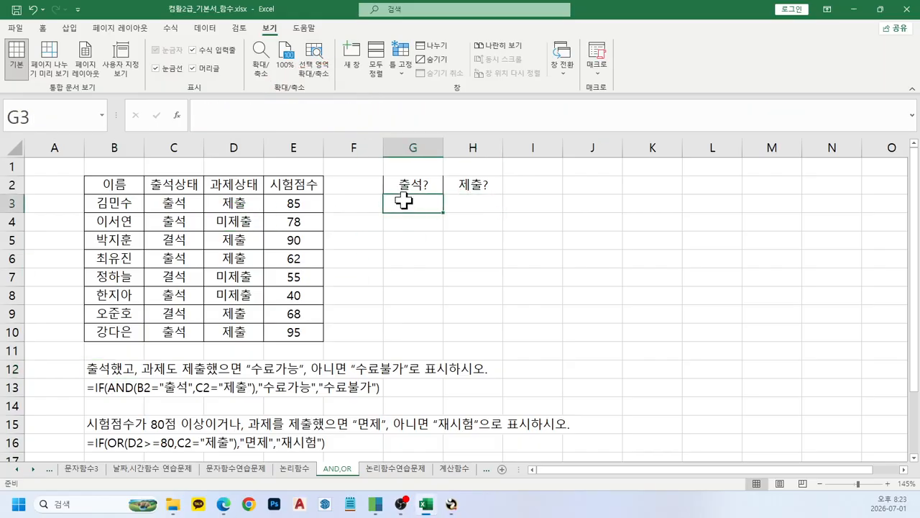
type("=")
left_click(189, 204)
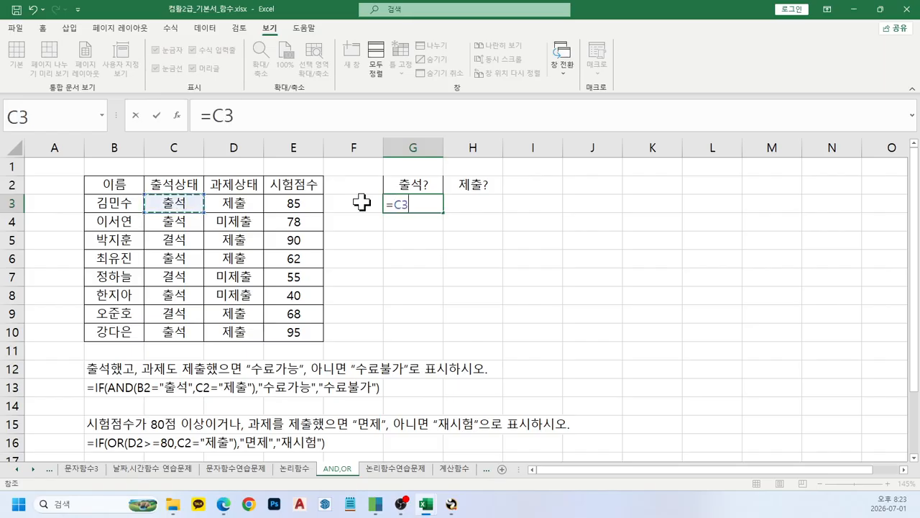
type("=\"추")
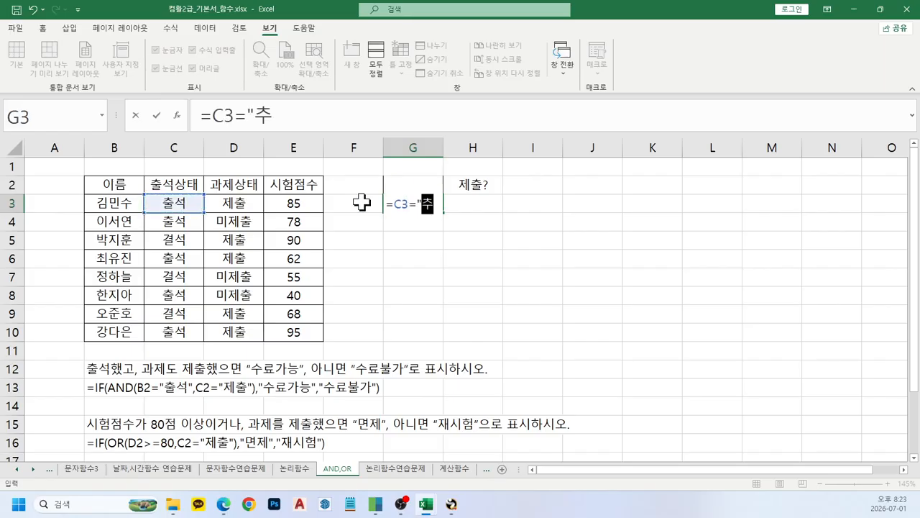
type("석\"")
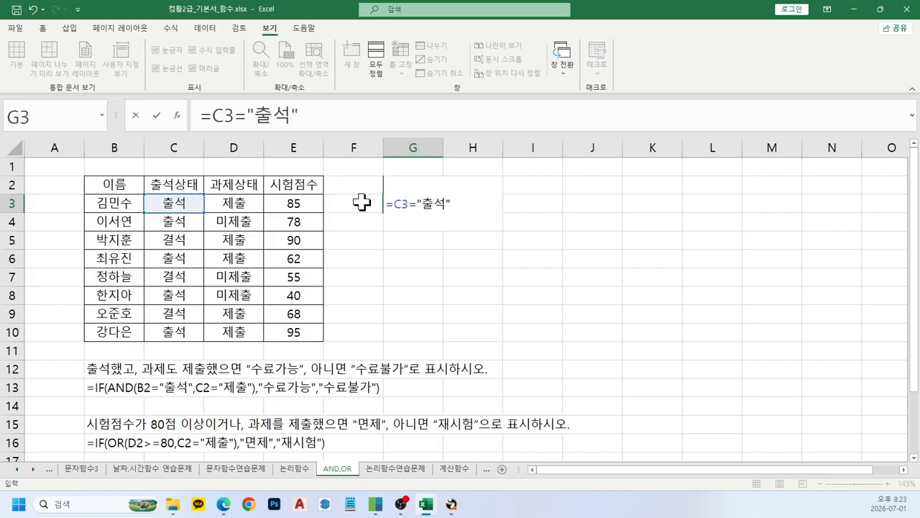
key("Return")
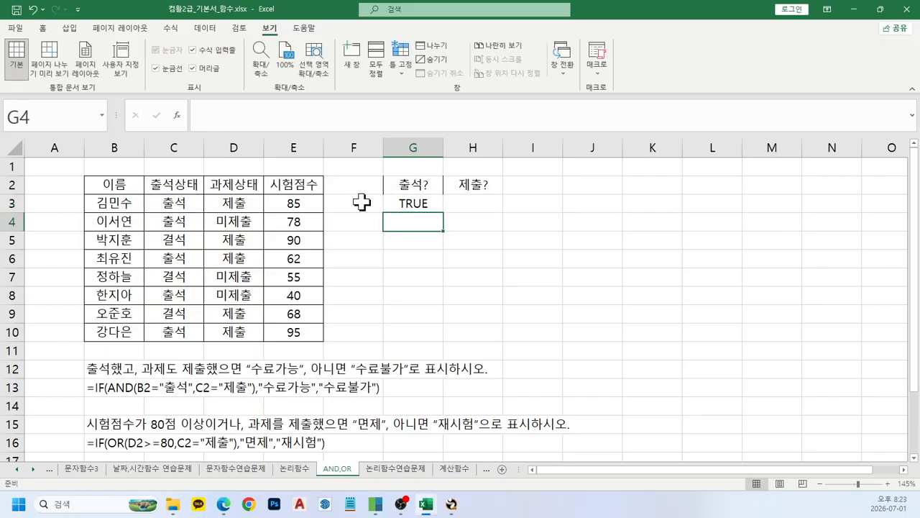
key("Up")
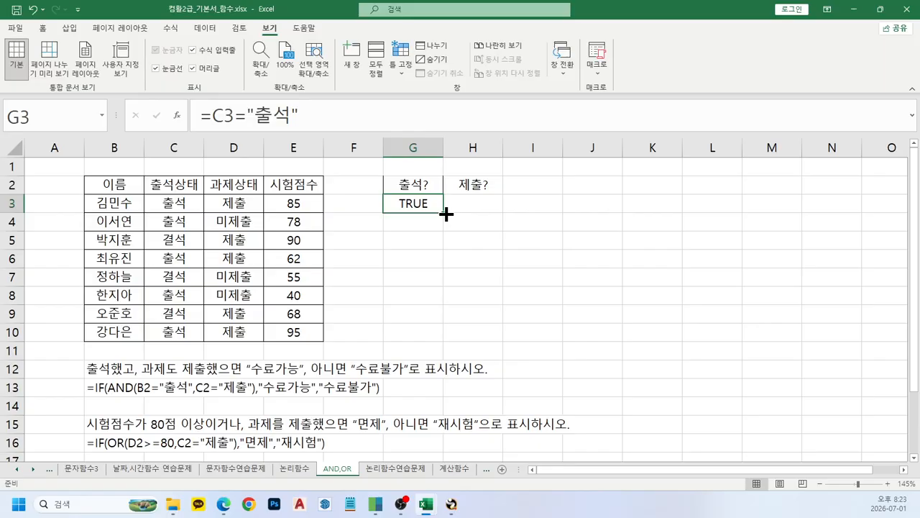
left_click_drag(446, 213, 456, 339)
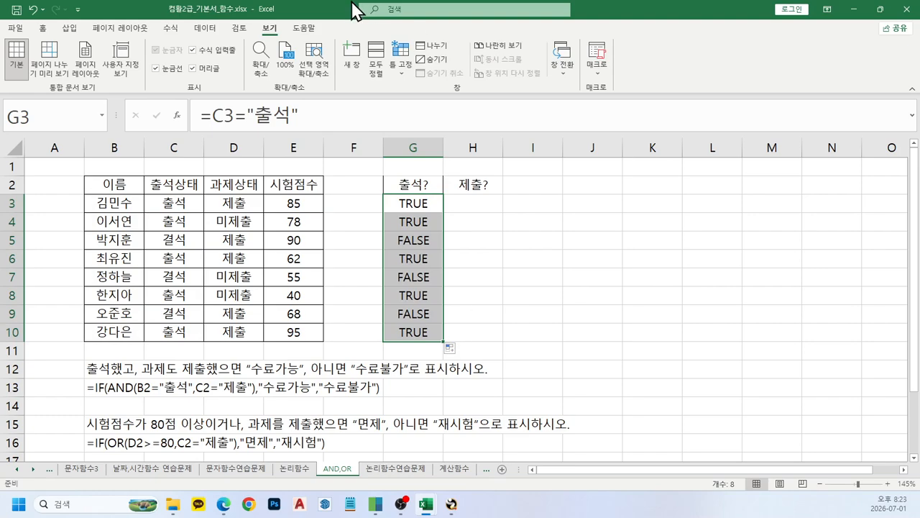
Enter =D3="제출" in H3 under the 제출? header and fill the submission test down to H10
left_click(469, 206)
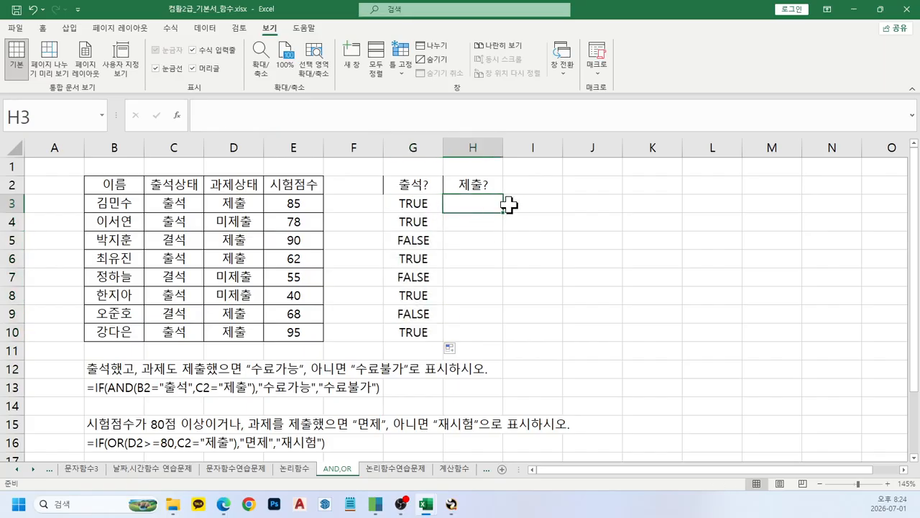
type("=")
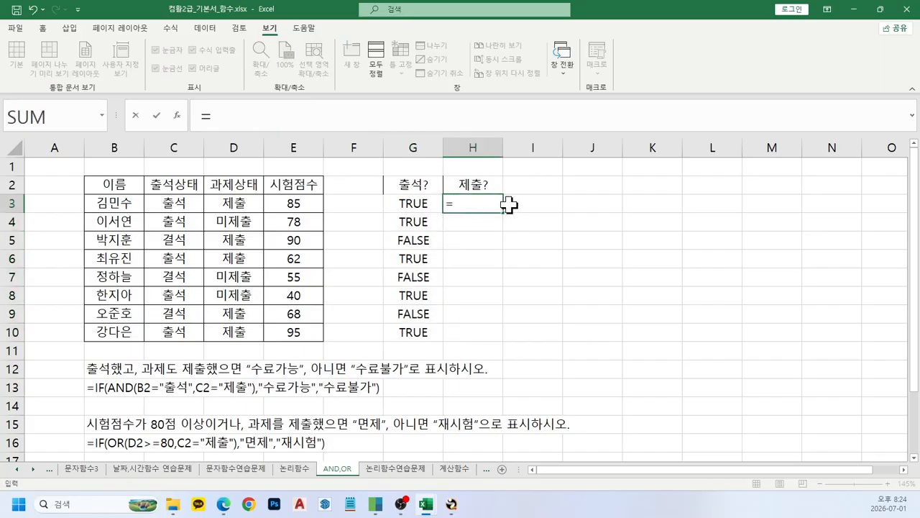
left_click(243, 204)
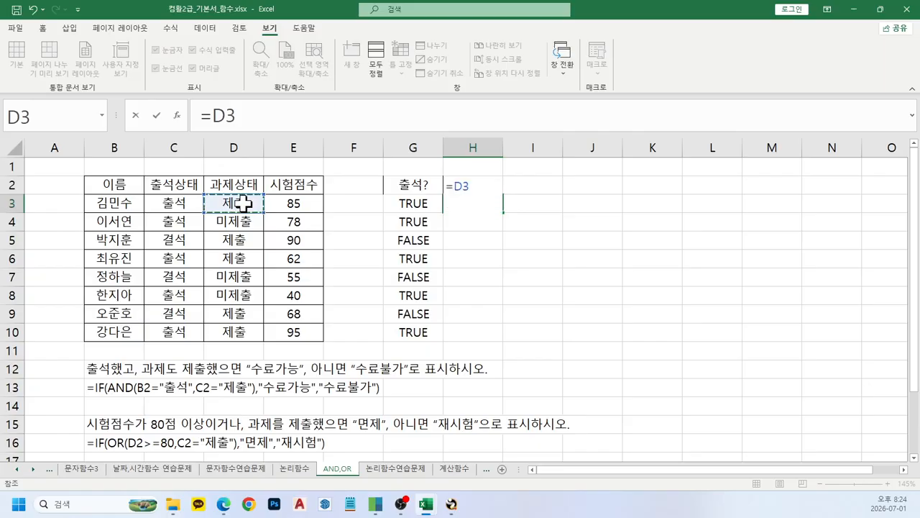
type("=\"제출\"")
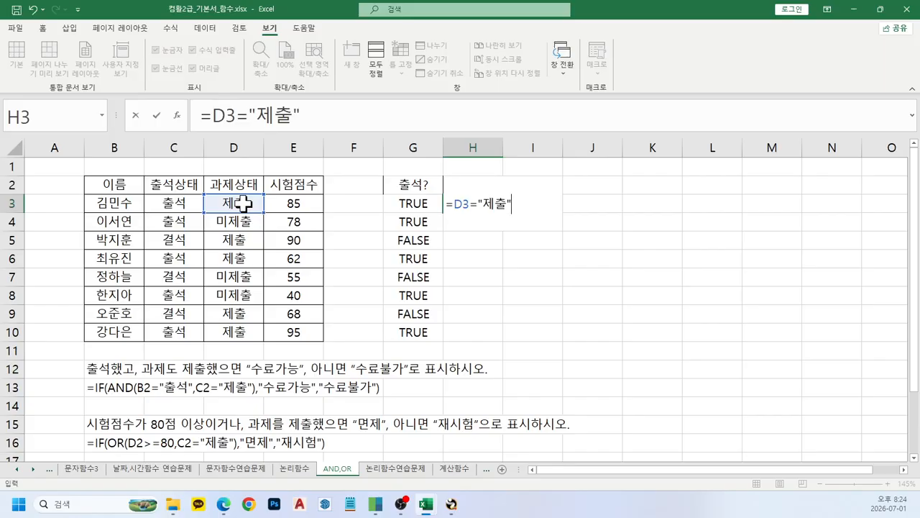
key("Return")
key("Up")
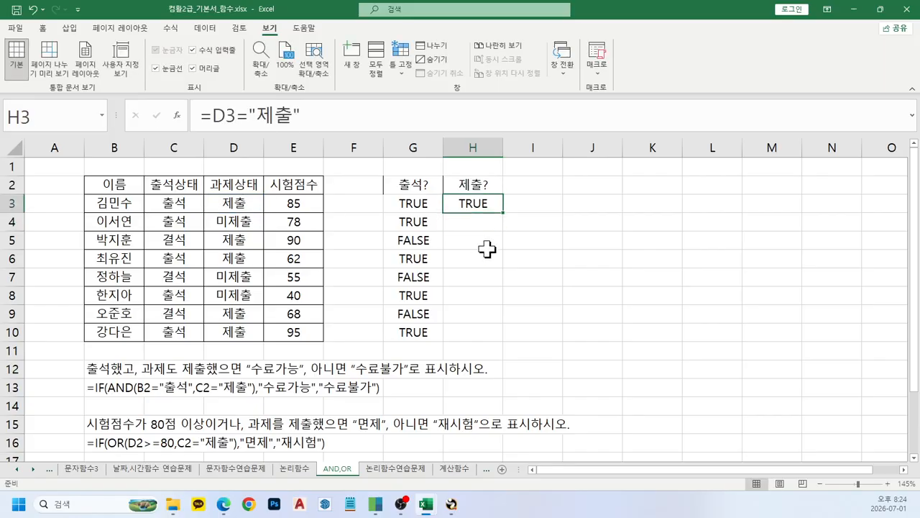
left_click_drag(504, 213, 501, 341)
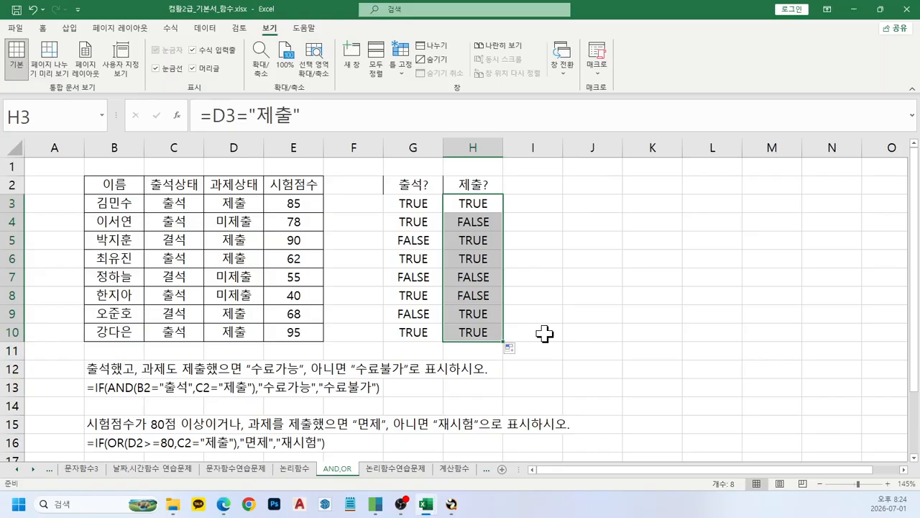
left_click(544, 333)
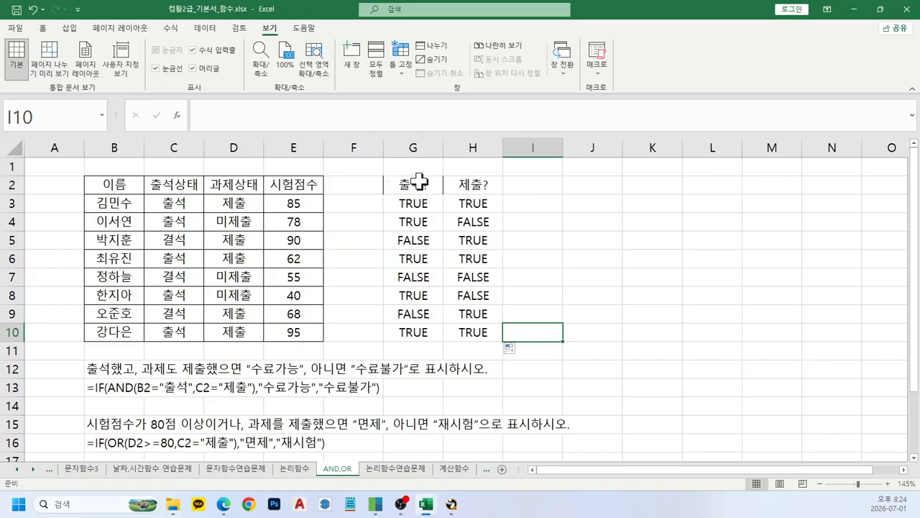
Apply all borders to the range G2:J10
left_click_drag(415, 184, 616, 331)
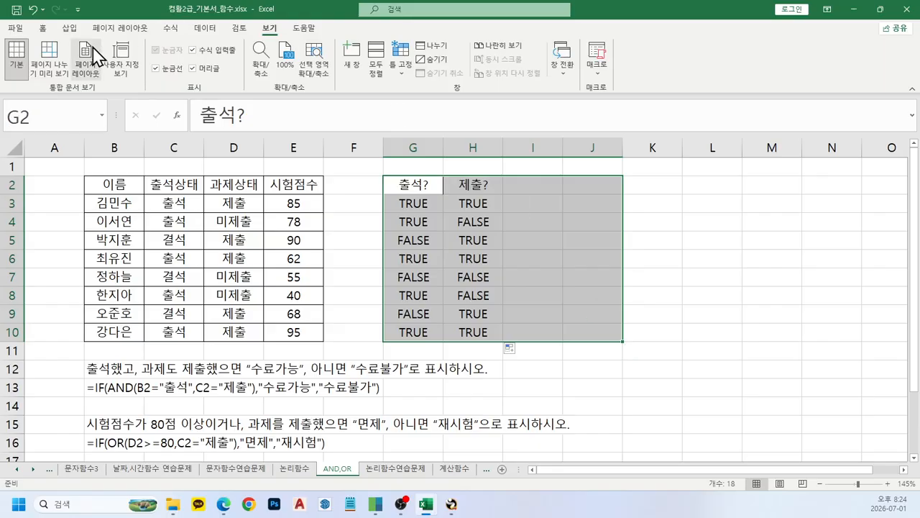
left_click(43, 28)
left_click(160, 69)
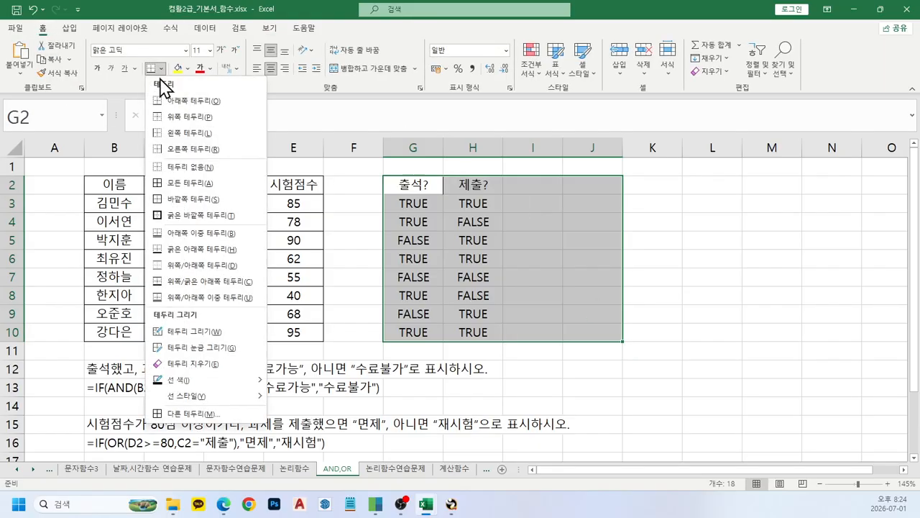
left_click(201, 186)
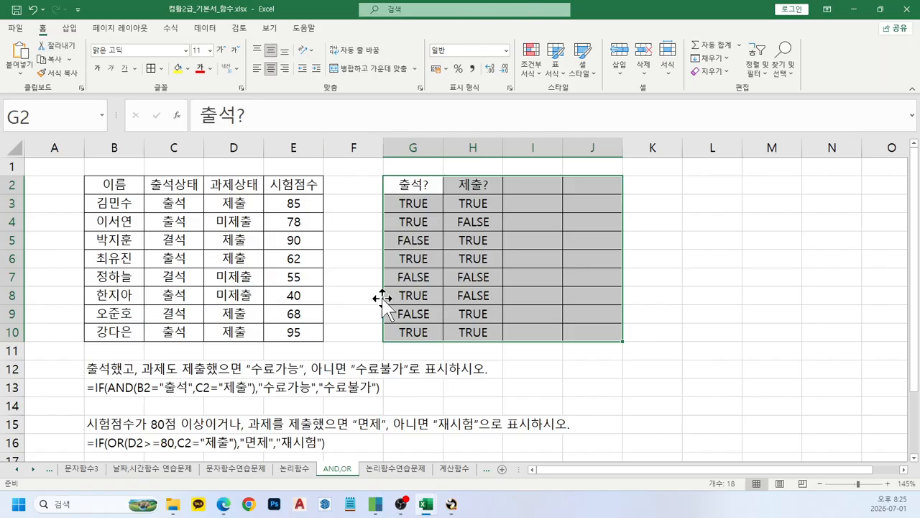
Start an Equal To highlight rule as conditional formatting for G3:J10, keeping its dialog clear of the table
left_click_drag(397, 204, 597, 337)
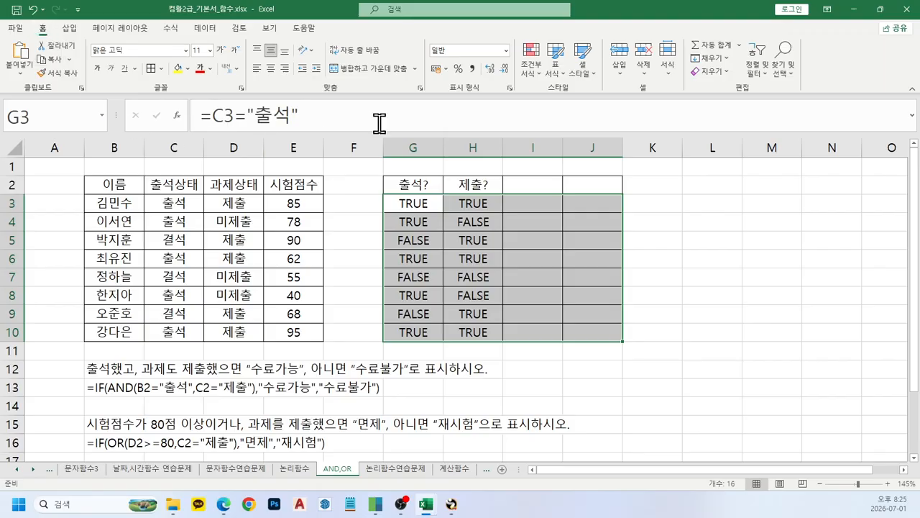
left_click(523, 72)
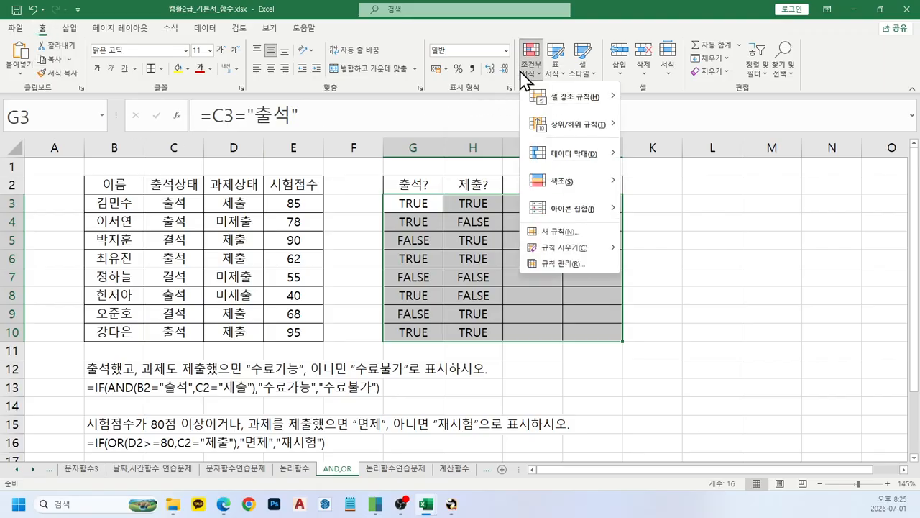
mouse_move(555, 97)
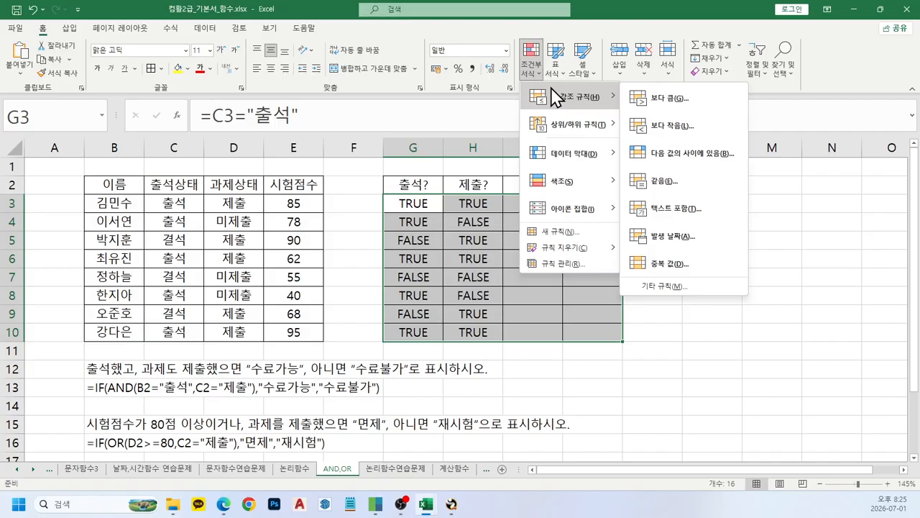
left_click(692, 182)
left_click_drag(487, 210, 509, 80)
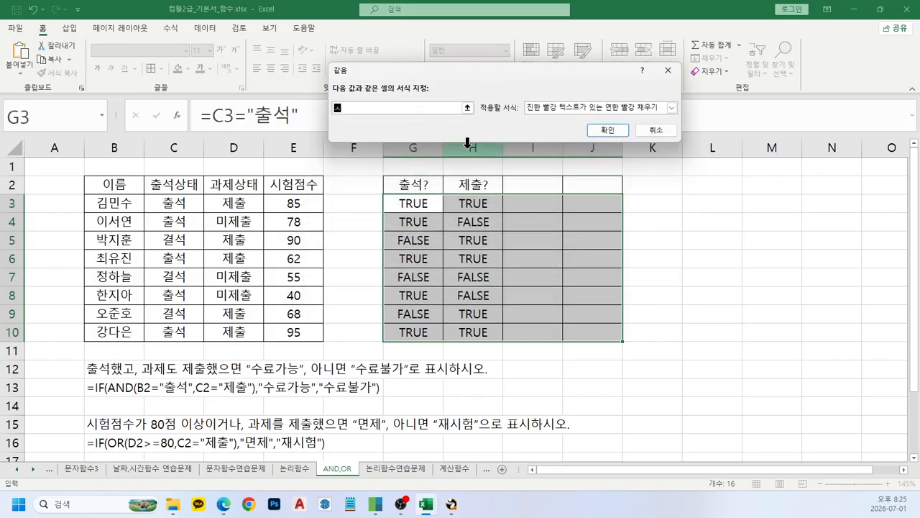
Format cells in G3:J10 equal to True with light red fill and dark red text, and apply the rule
type("T")
type("rue")
key("BackSpace")
key("BackSpace")
key("BackSpace")
type("ure")
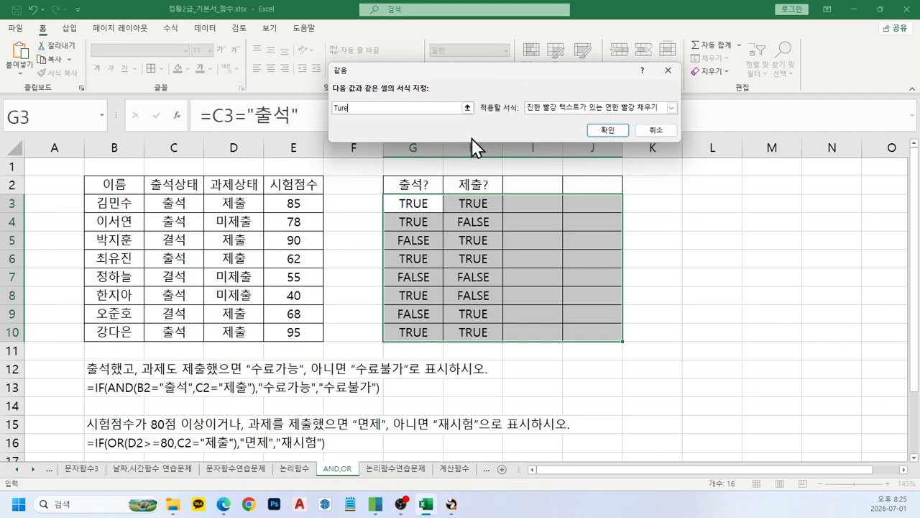
key("BackSpace")
key("BackSpace")
key("BackSpace")
type("rue")
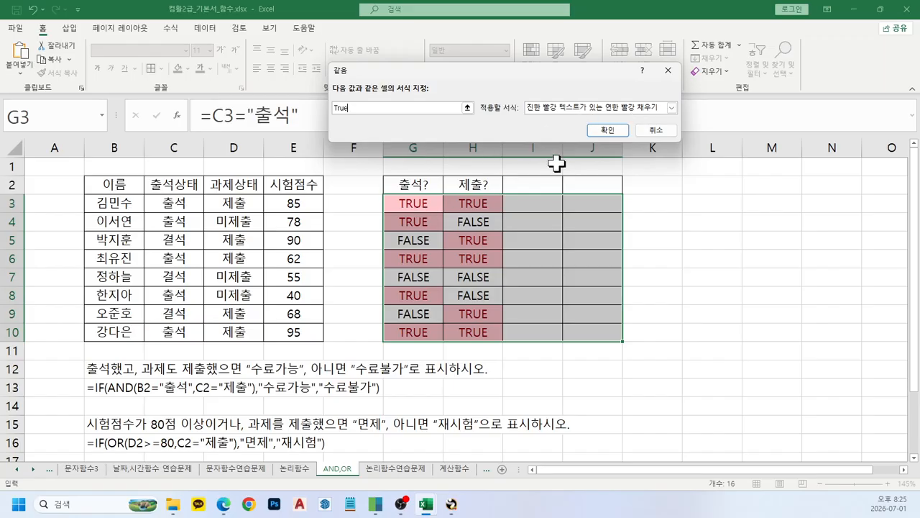
left_click(608, 130)
left_click(659, 266)
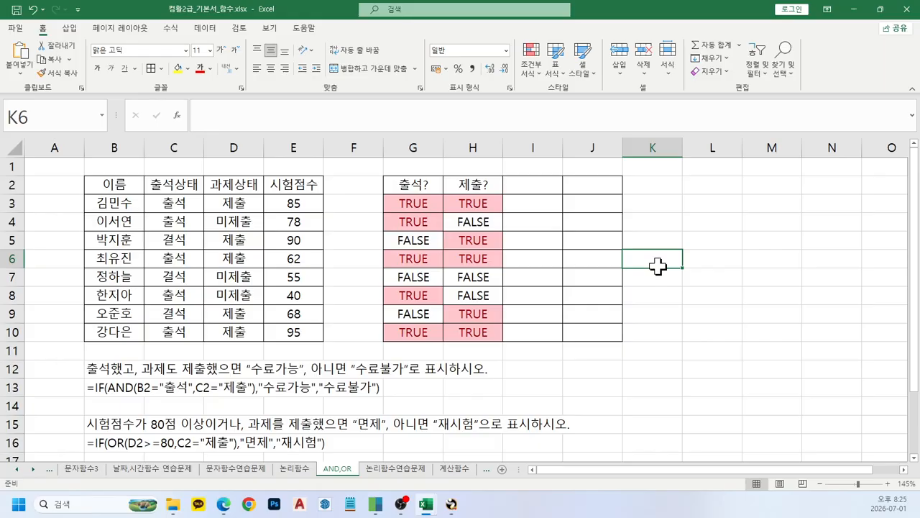
Enter the column headers AND in I2 and OR in J2
left_click(548, 187)
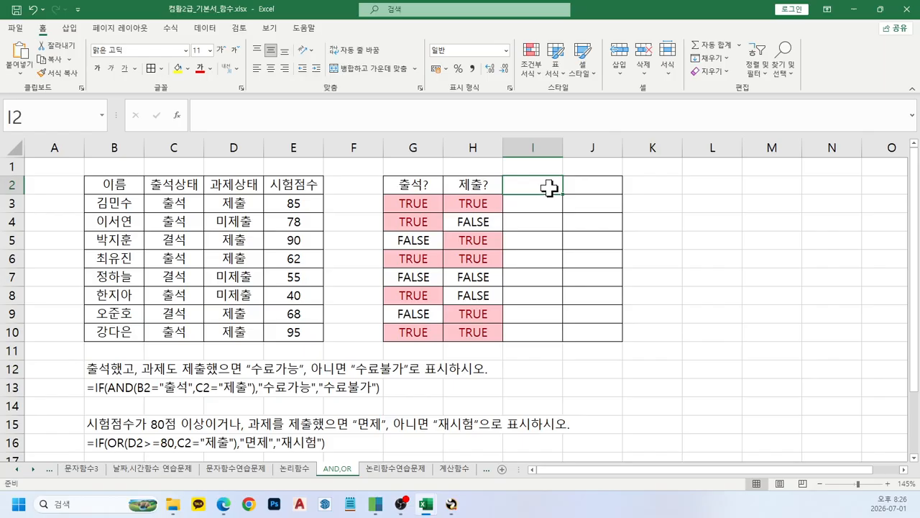
type("AND")
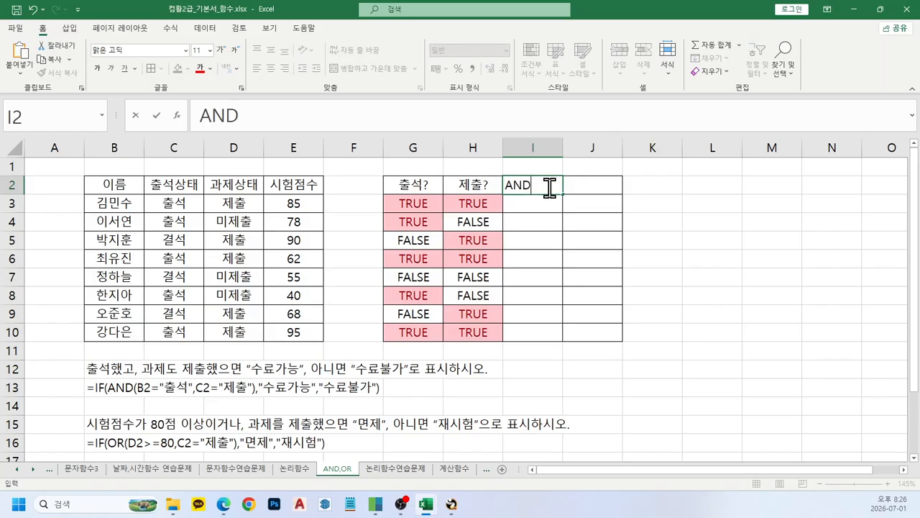
key("Tab")
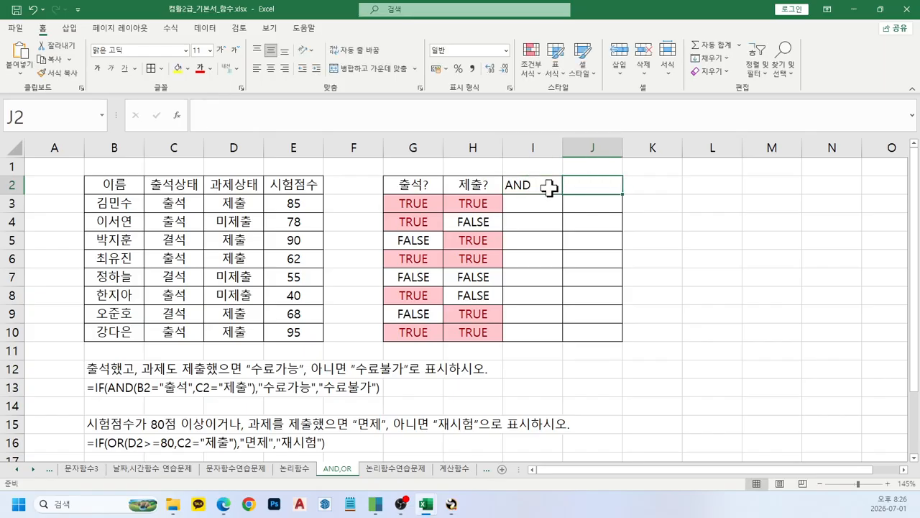
type("OR")
key("Return")
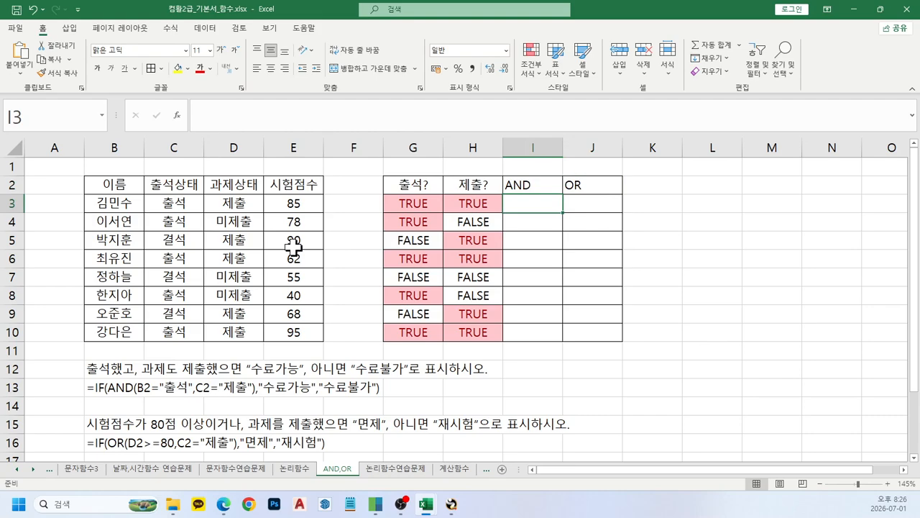
Write the formula =AND(C3="출석",D3="제출") in cell I3
type("=an")
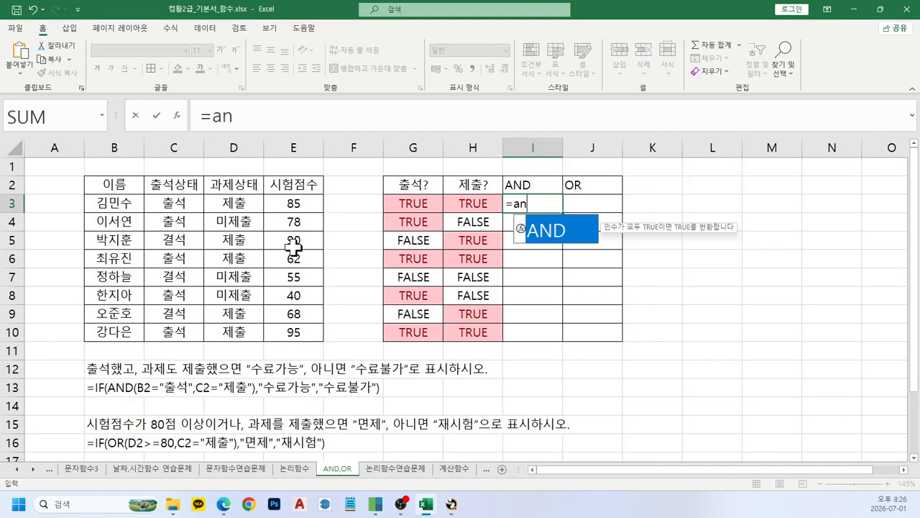
key("Tab")
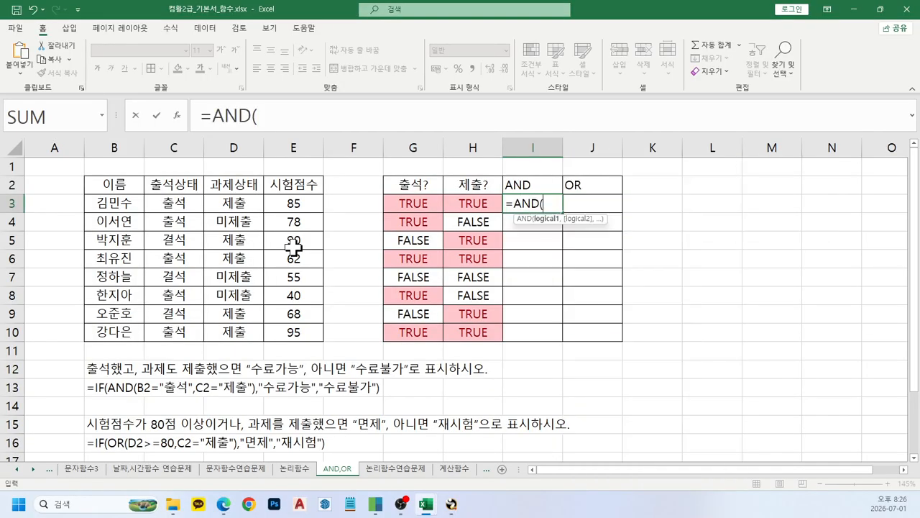
left_click(170, 207)
type("=\"cn")
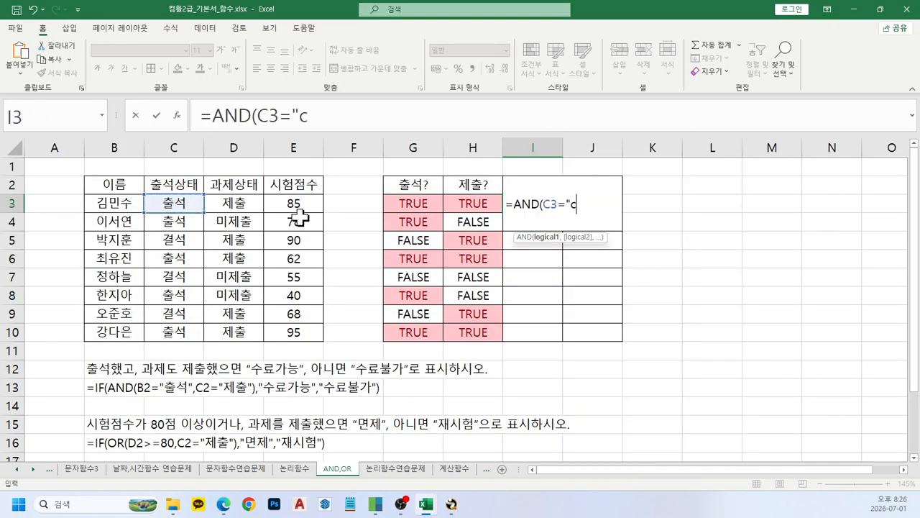
key("BackSpace")
key("BackSpace")
key("Hangul")
type("출석\"")
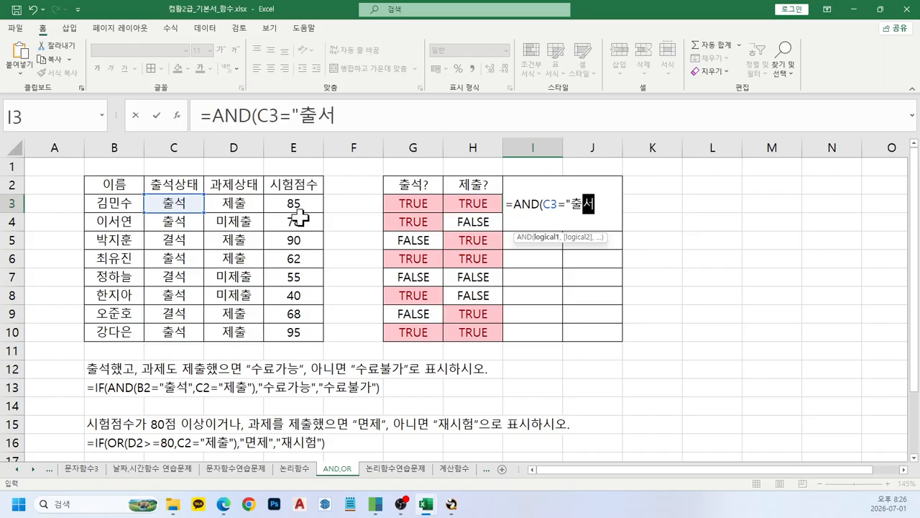
type(",")
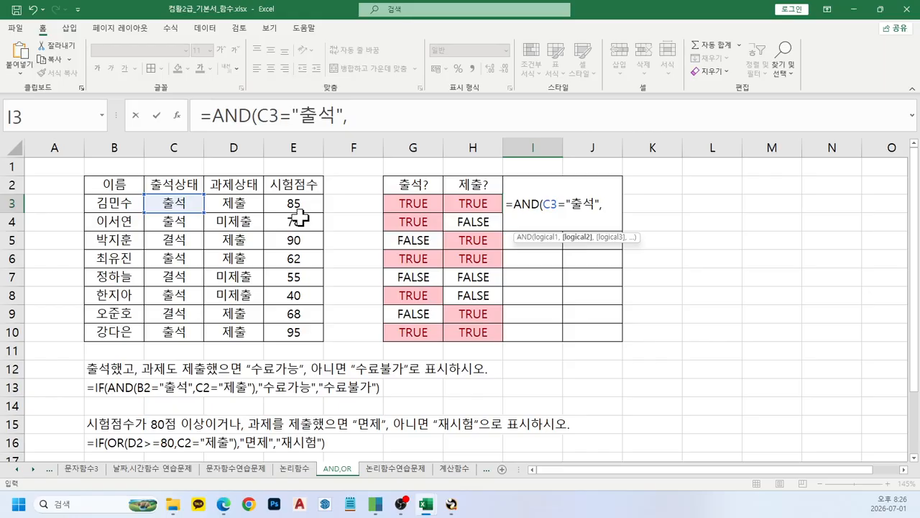
left_click(239, 204)
type("=")
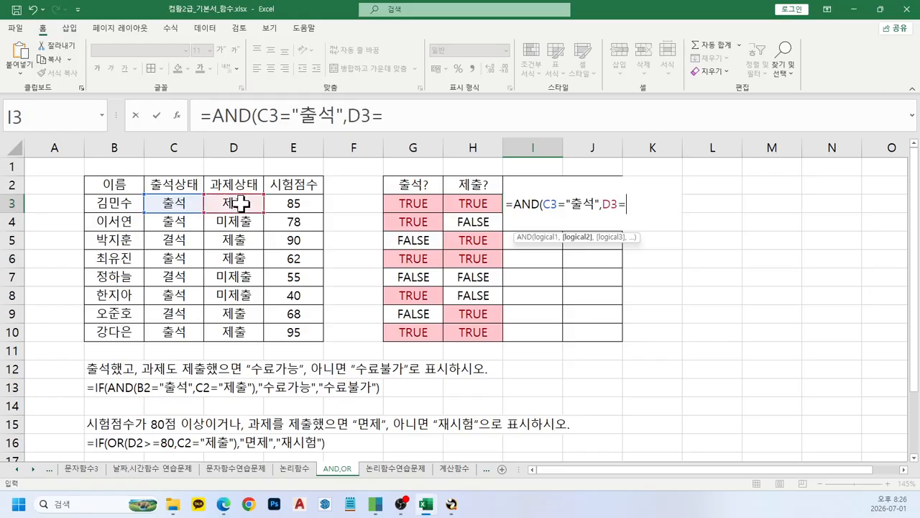
type("\"제출")
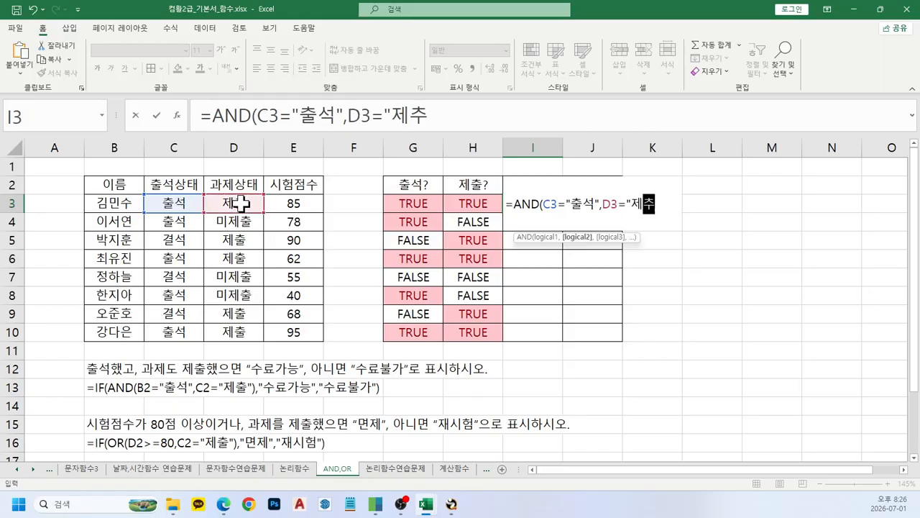
type("\"")
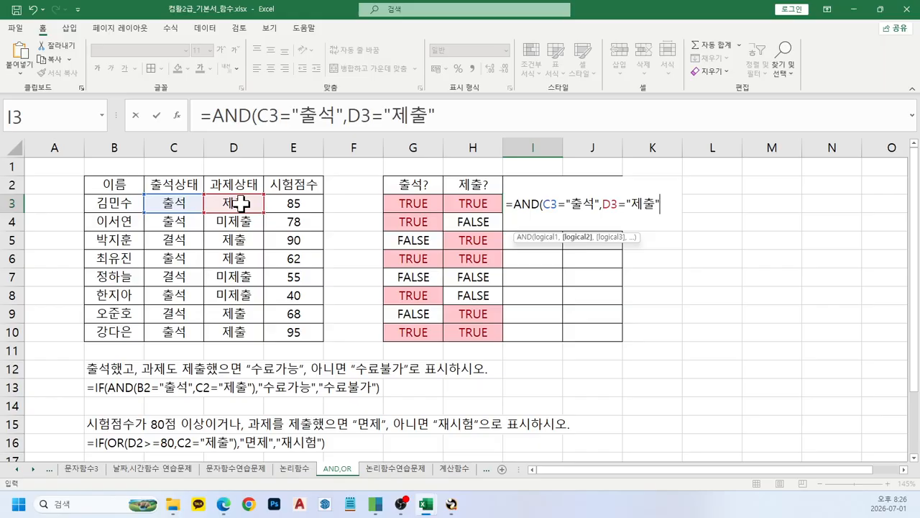
type(")")
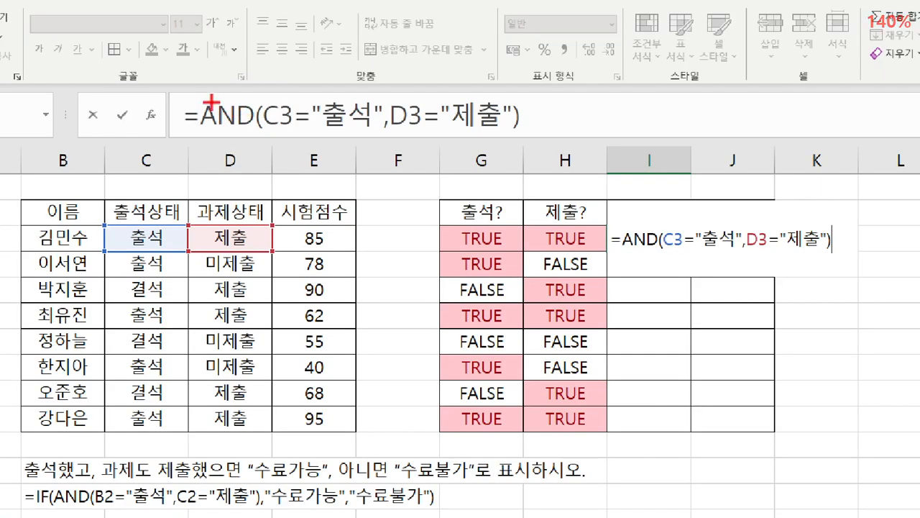
left_click_drag(232, 96, 224, 95)
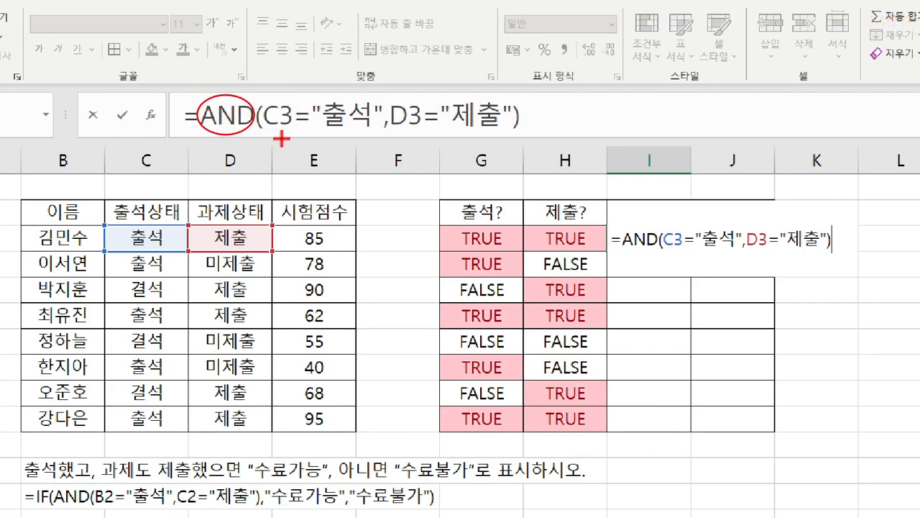
left_click_drag(276, 133, 361, 132)
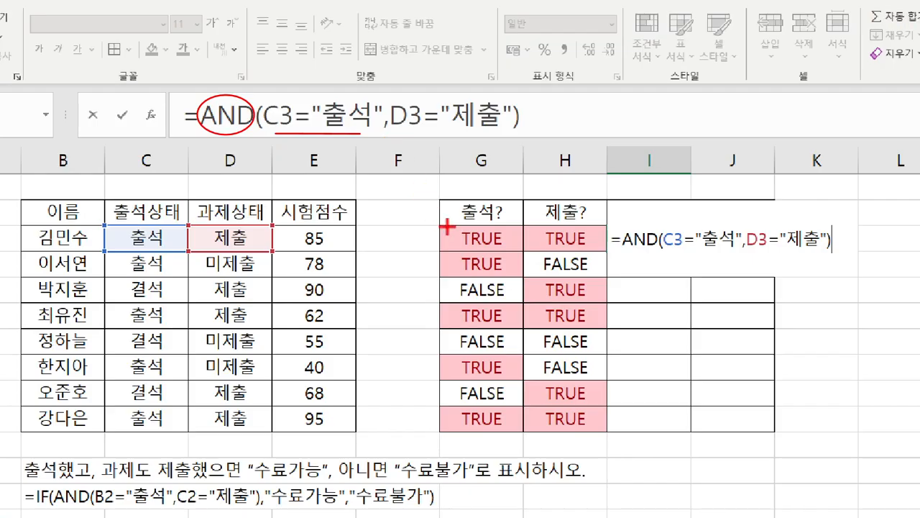
mouse_move(453, 226)
left_mouse_down()
mouse_move(346, 142)
mouse_move(514, 134)
left_mouse_up()
key("b")
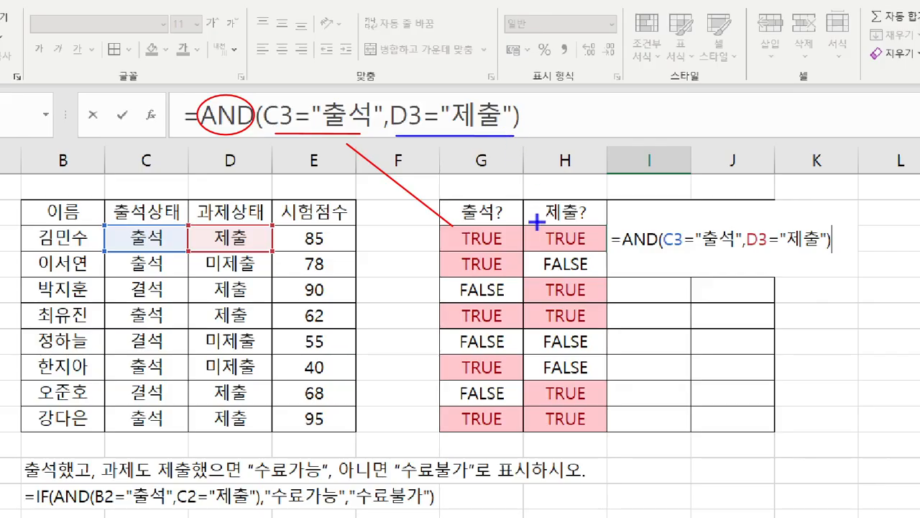
left_click_drag(538, 220, 480, 150)
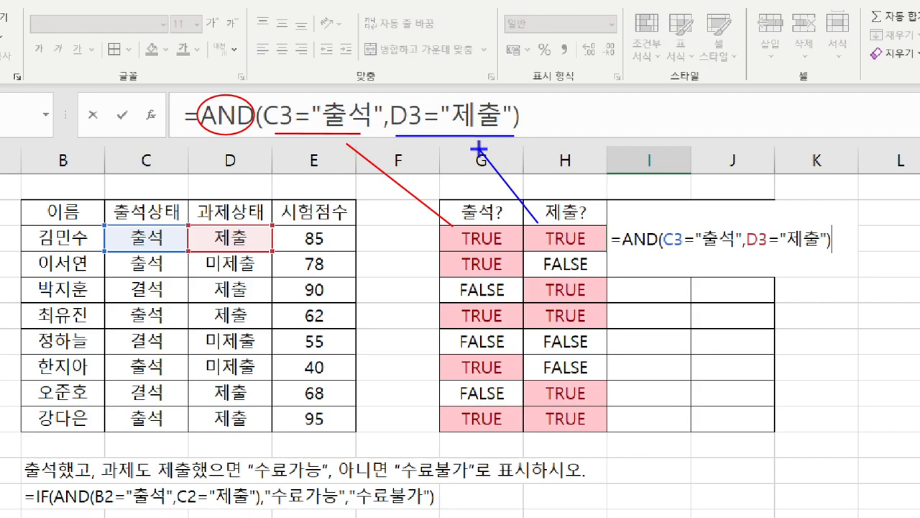
mouse_move(432, 302)
left_mouse_down()
mouse_move(539, 324)
mouse_move(605, 325)
left_mouse_up()
left_click_drag(440, 407, 604, 437)
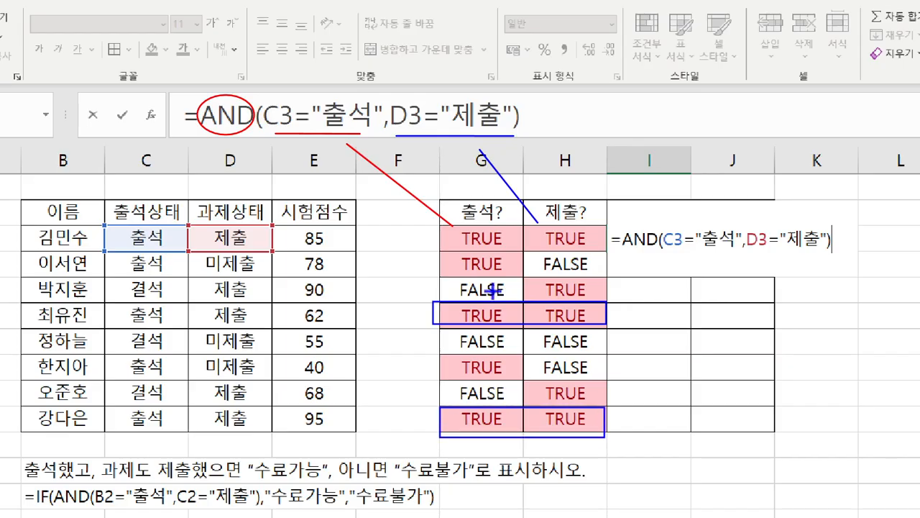
left_click_drag(452, 230, 597, 249)
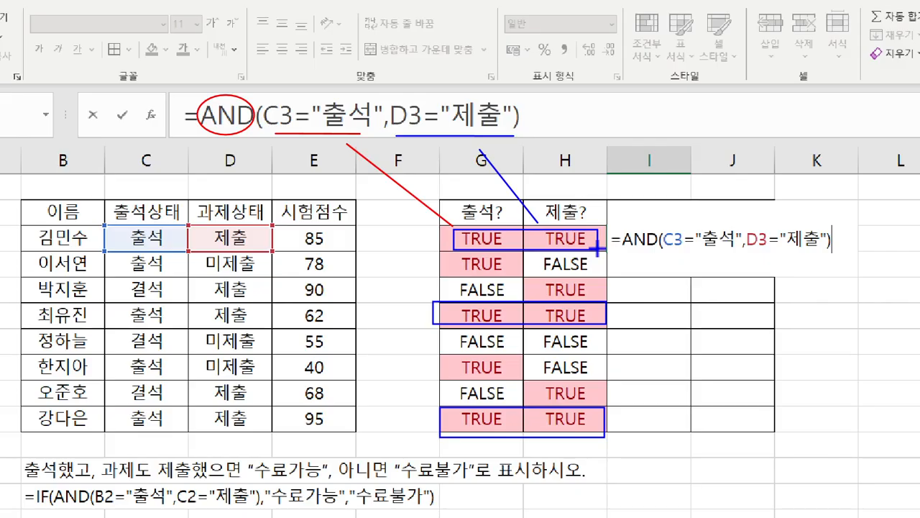
Commit the AND formula in I3, fill it down through I10, and reselect I3
key("Return")
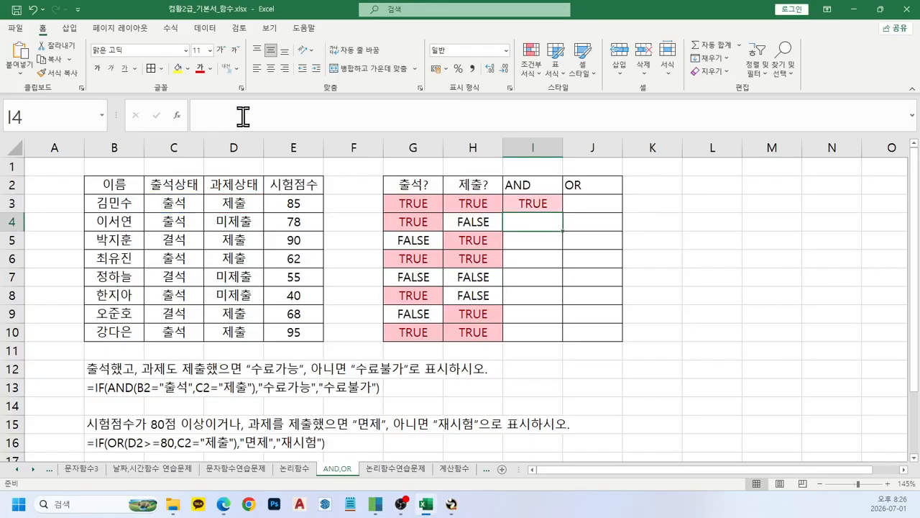
key("Up")
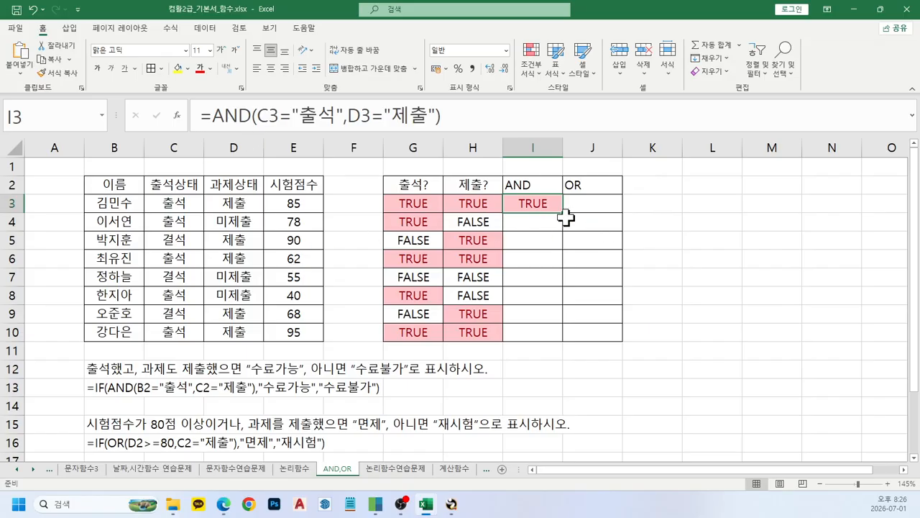
left_click_drag(563, 213, 564, 344)
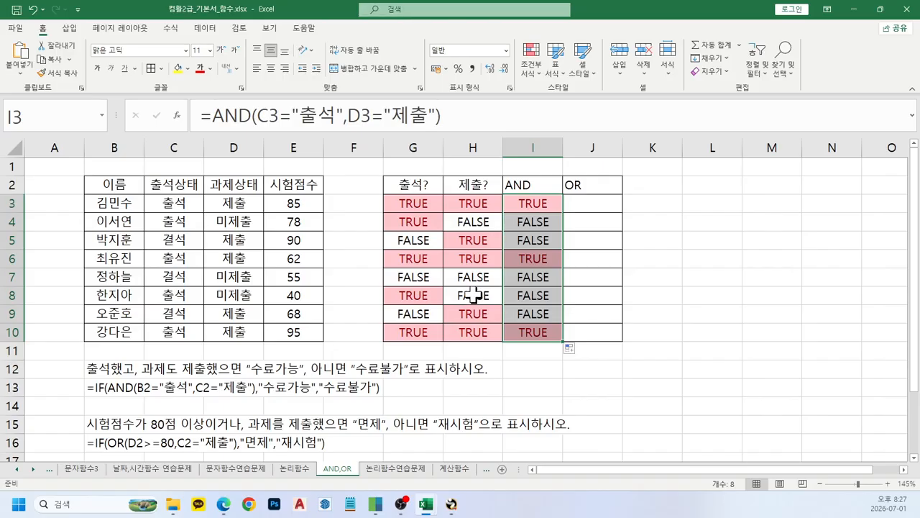
left_click(534, 200)
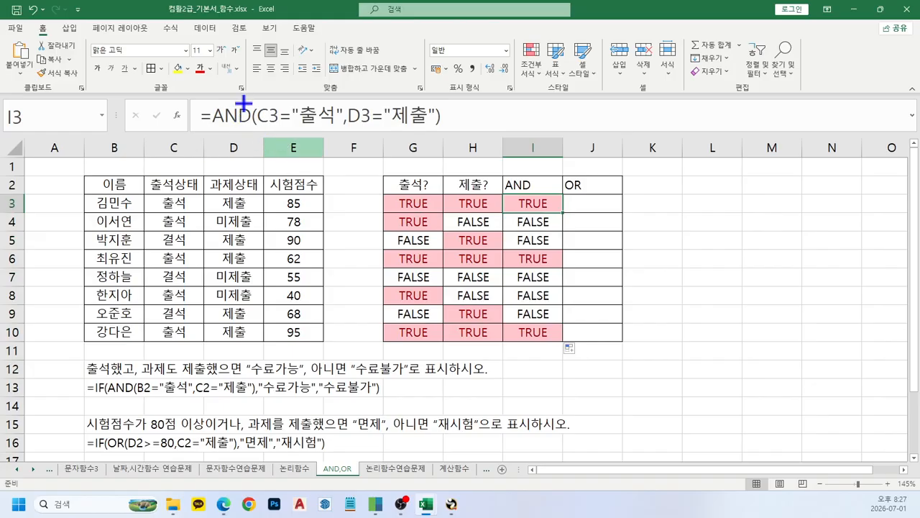
mouse_move(246, 102)
left_mouse_down()
mouse_move(217, 124)
mouse_move(211, 148)
mouse_move(227, 136)
mouse_move(246, 165)
left_mouse_up()
left_click_drag(247, 133, 273, 159)
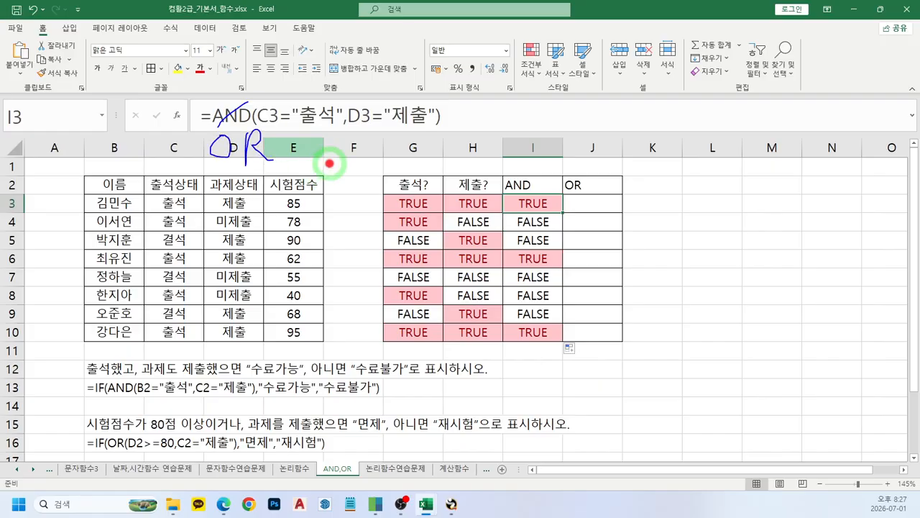
key("Escape")
Copy the AND formula text from I3 and paste it unchanged into J3
left_click_drag(481, 119, 28, 115)
key("ctrl+c")
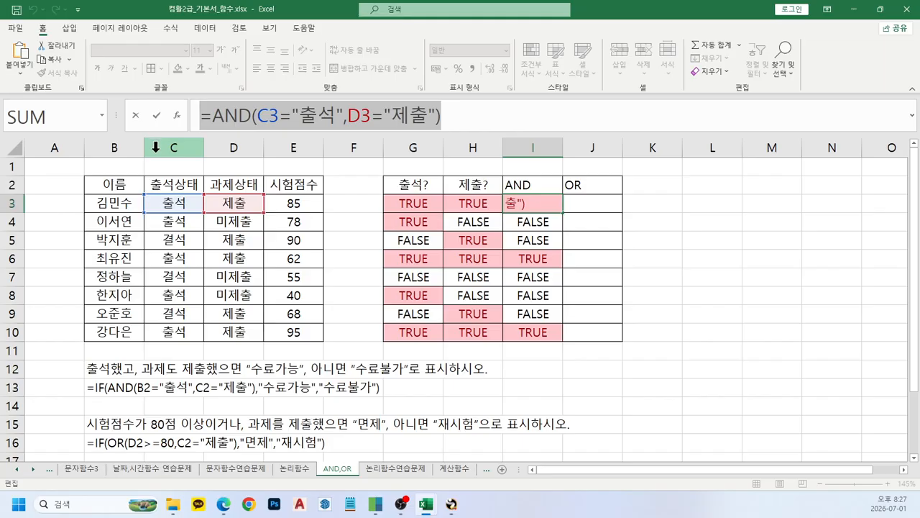
key("Escape")
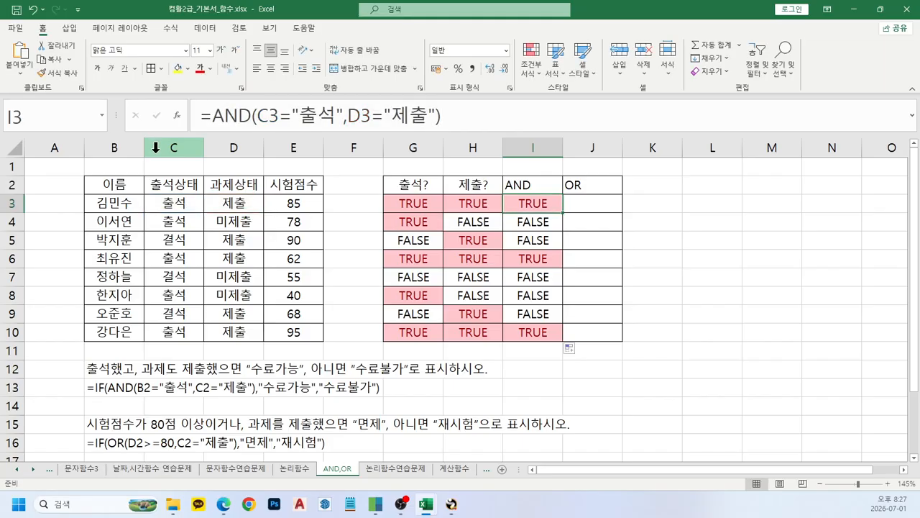
left_click(601, 204)
key("ctrl+v")
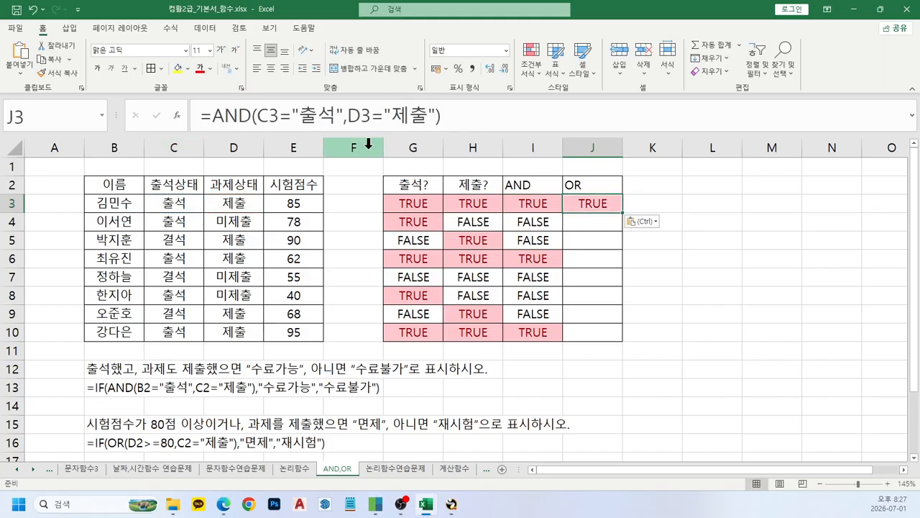
Replace AND with OR in the J3 formula so it reads =OR(C3="출석",D3="제출"), and keep J3 selected
left_click(251, 116)
left_click_drag(252, 116, 212, 115)
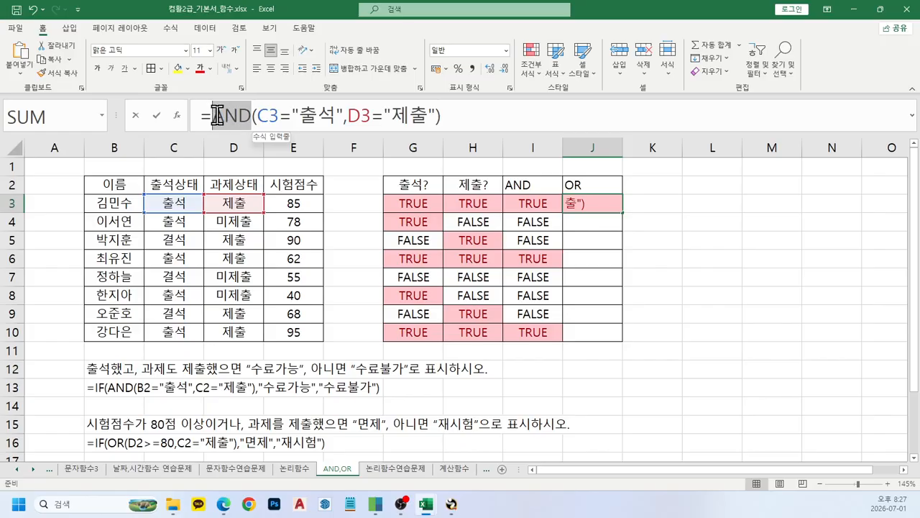
type("ㅐ")
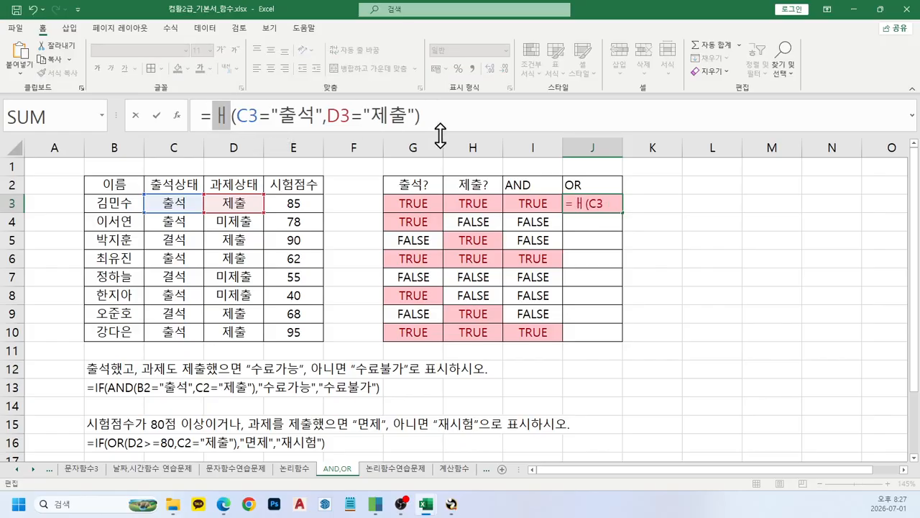
key("BackSpace")
key("Hangul")
type("OR")
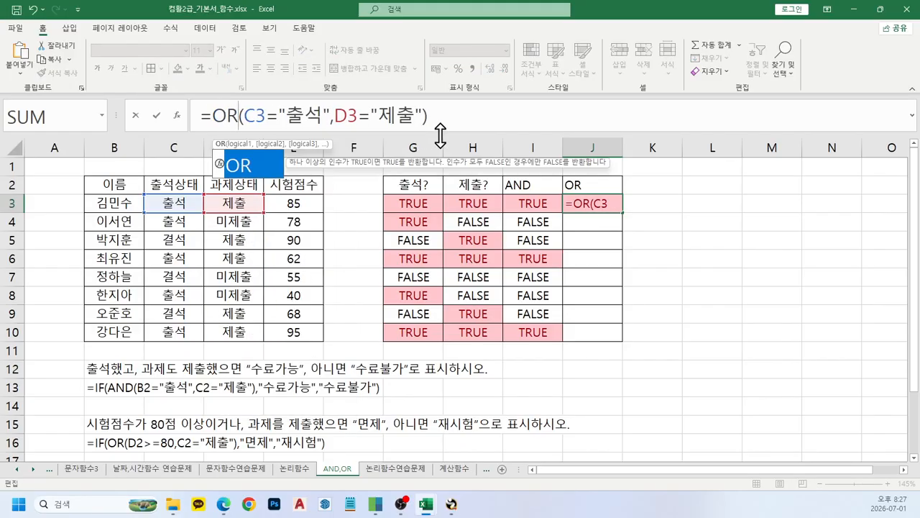
key("Return")
key("Up")
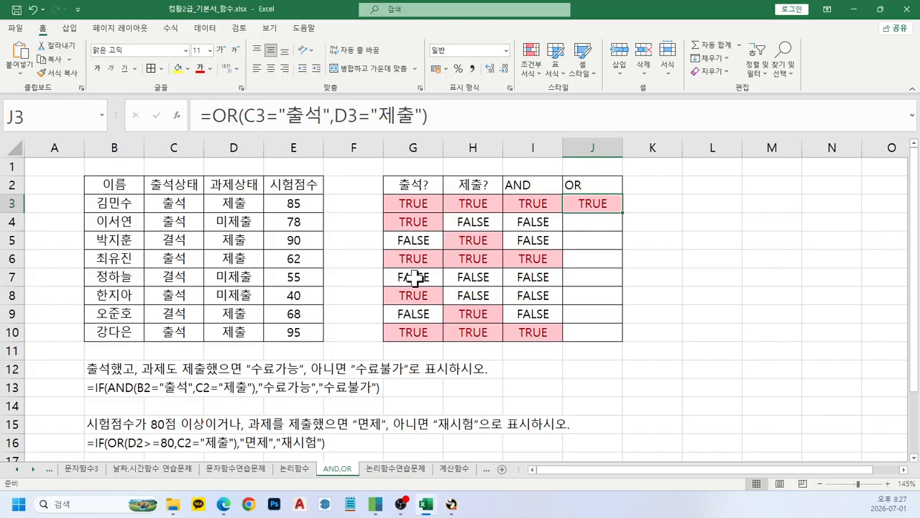
left_click_drag(396, 278, 511, 272)
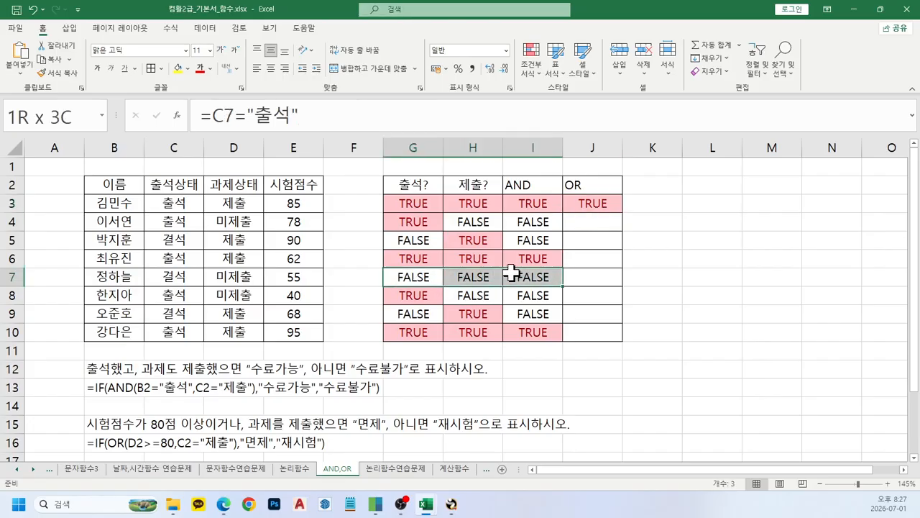
Fill the OR formula from J3 down through J10
left_click(600, 203)
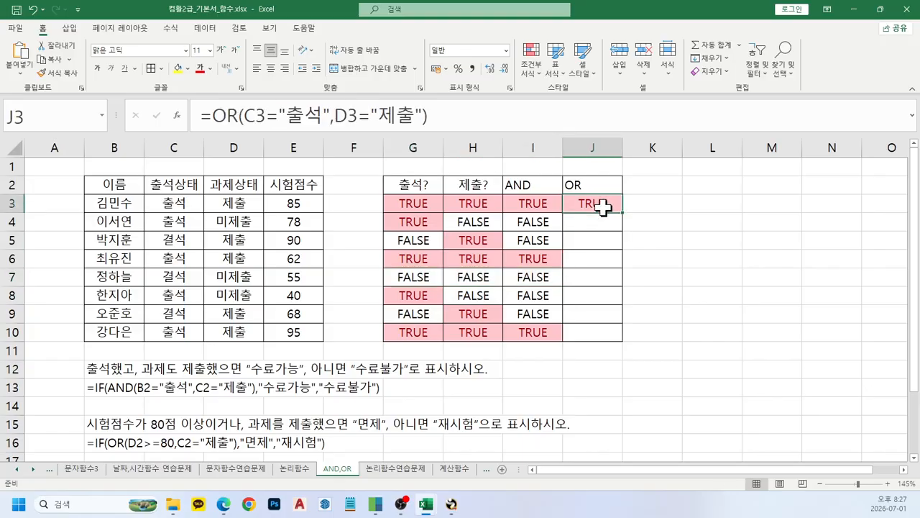
left_click_drag(623, 212, 611, 339)
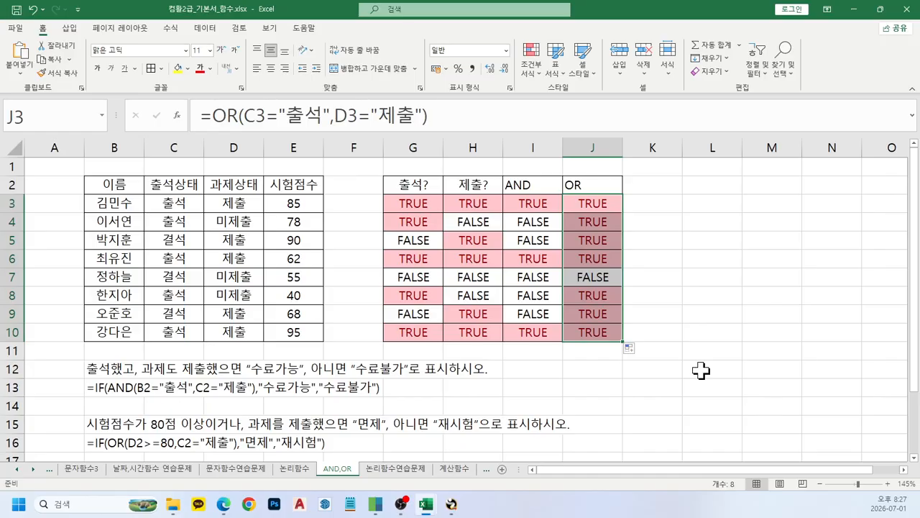
Review the completion condition in B12, and insert IF( before the AND test in the I3 formula
left_click(122, 368)
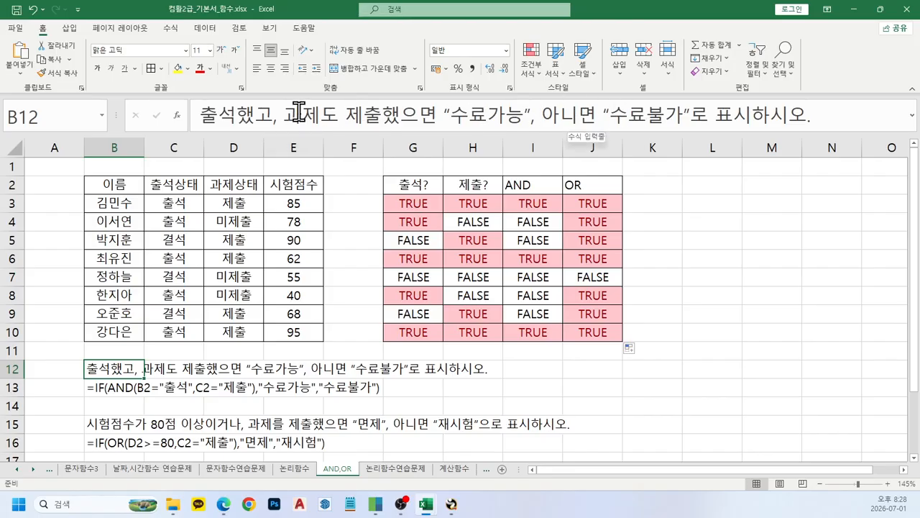
left_click_drag(201, 118, 435, 116)
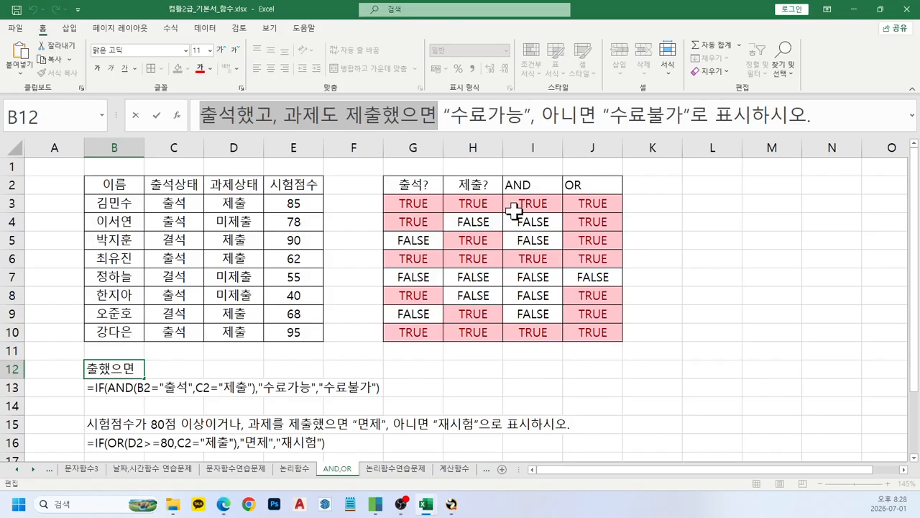
left_click_drag(515, 205, 518, 357)
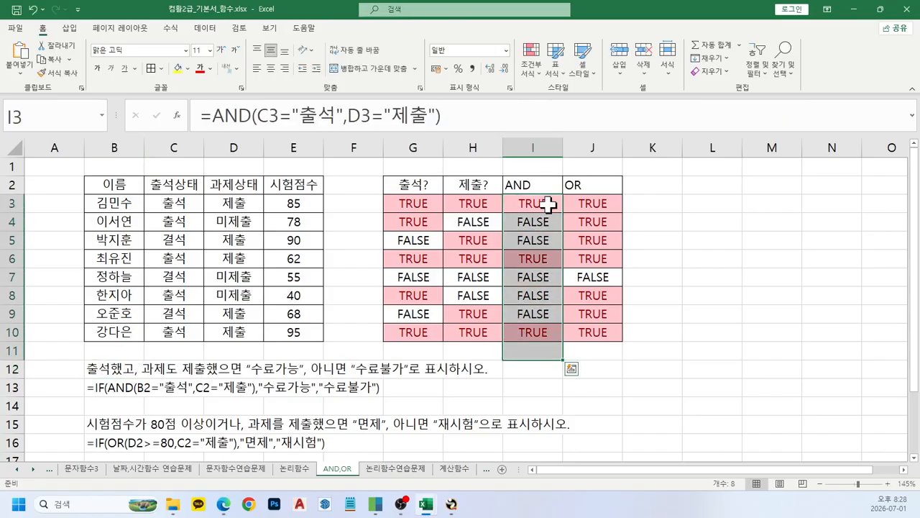
left_click(548, 205)
left_click(215, 114)
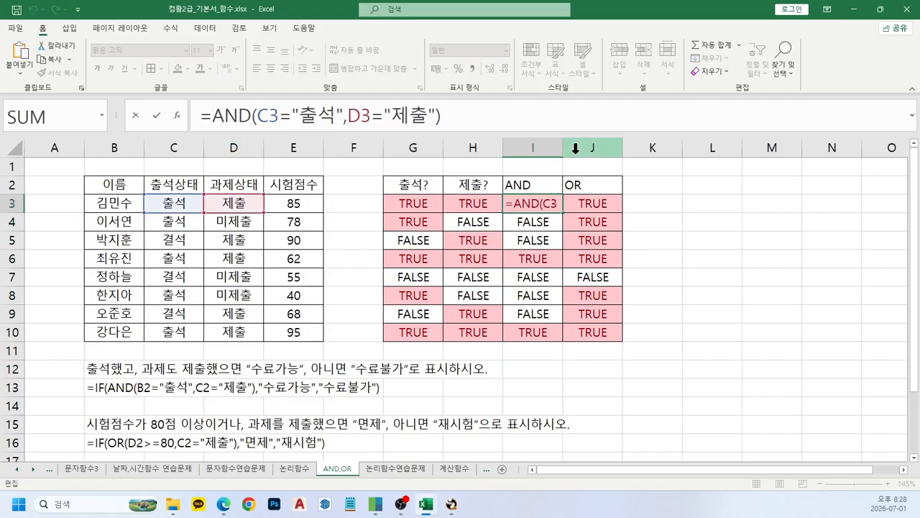
type("if")
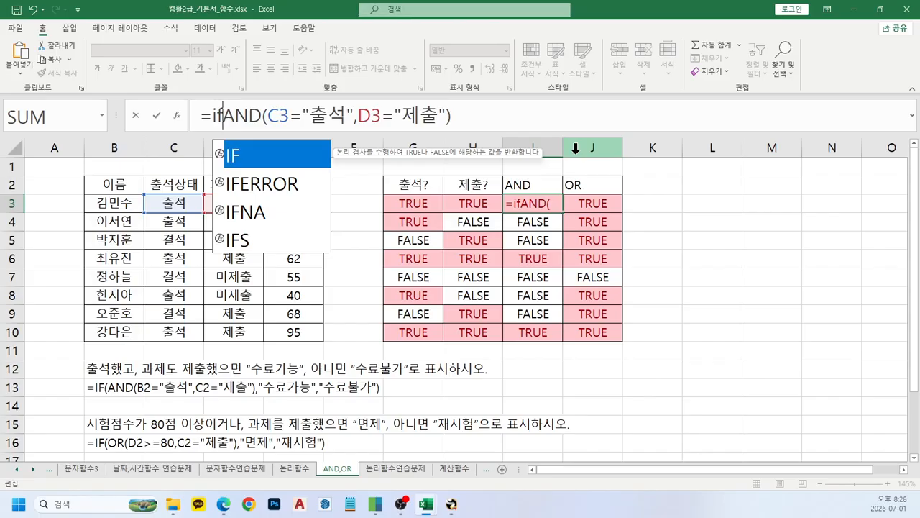
type("(")
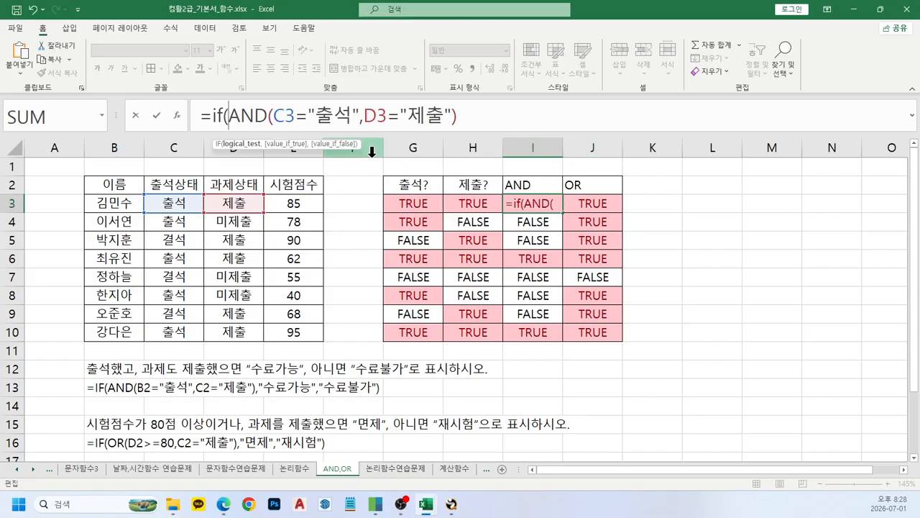
Complete the I3 IF formula with "수료가능" for true and "수료불가" for false, and fill it down through I10
left_click(507, 120)
type(",\"tn")
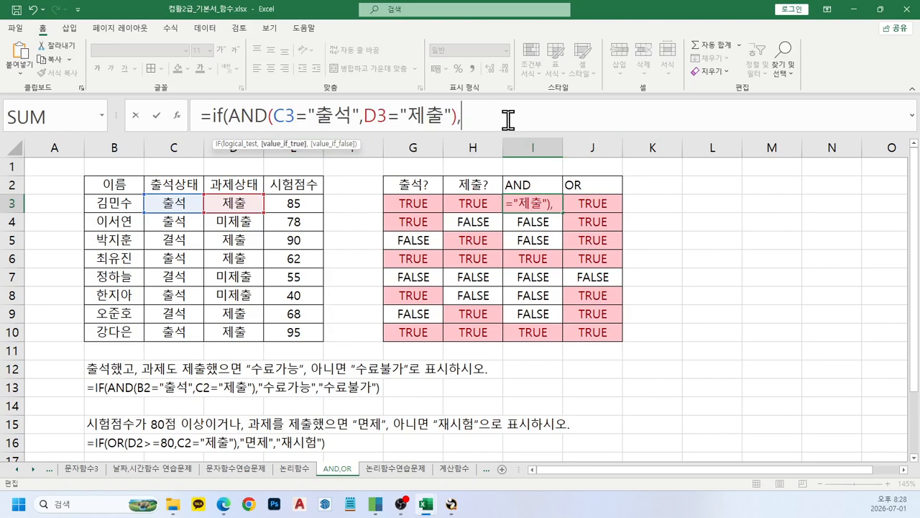
key("BackSpace")
key("BackSpace")
type("수료가능\"")
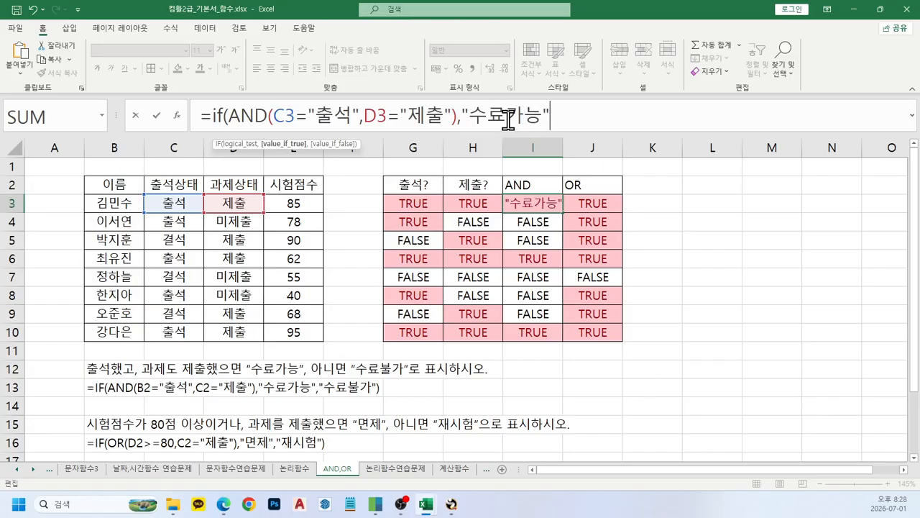
type(",")
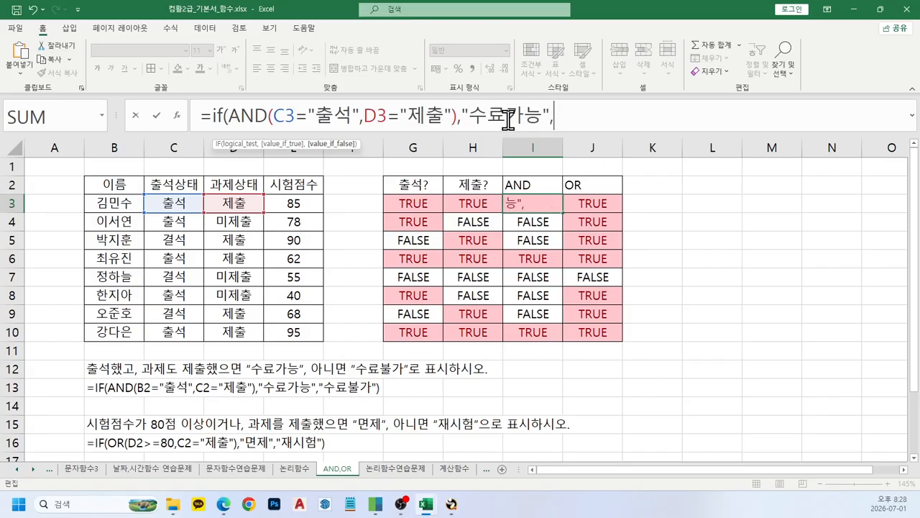
type("\"")
type("수료불가")
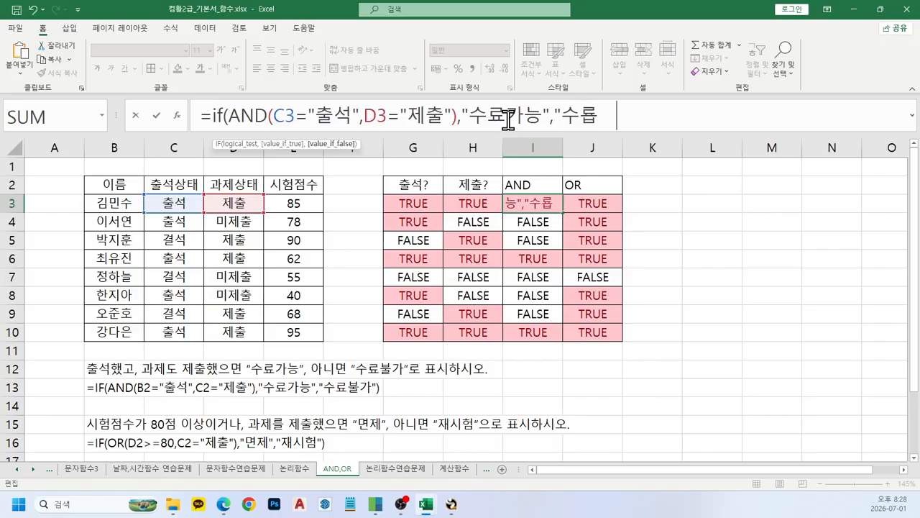
type("\")")
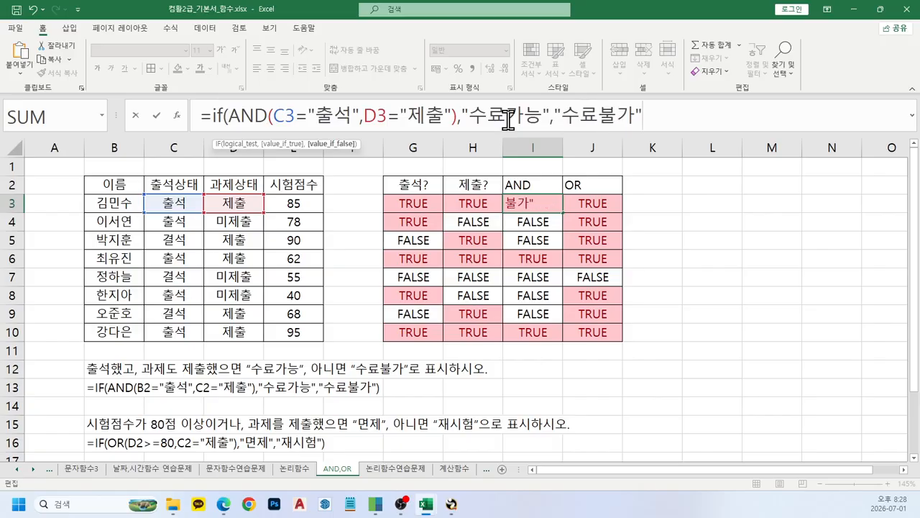
key("Return")
key("Up")
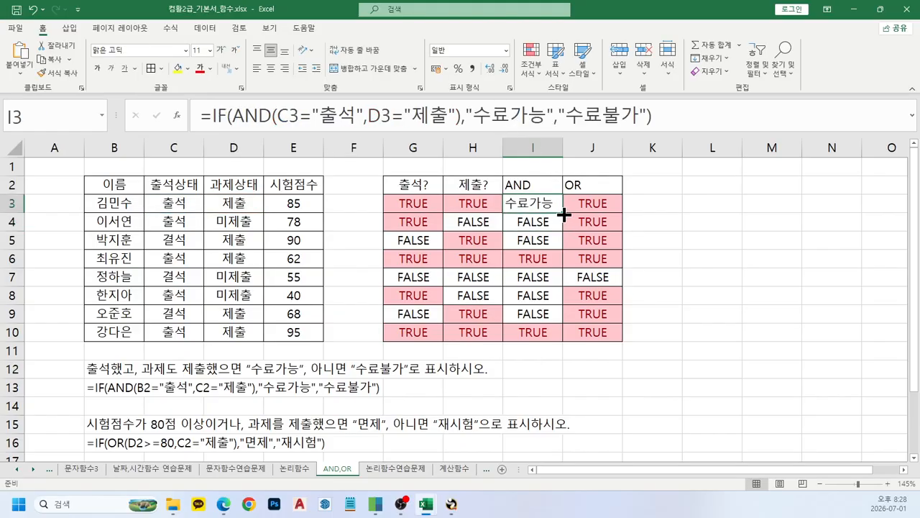
left_click_drag(562, 213, 550, 341)
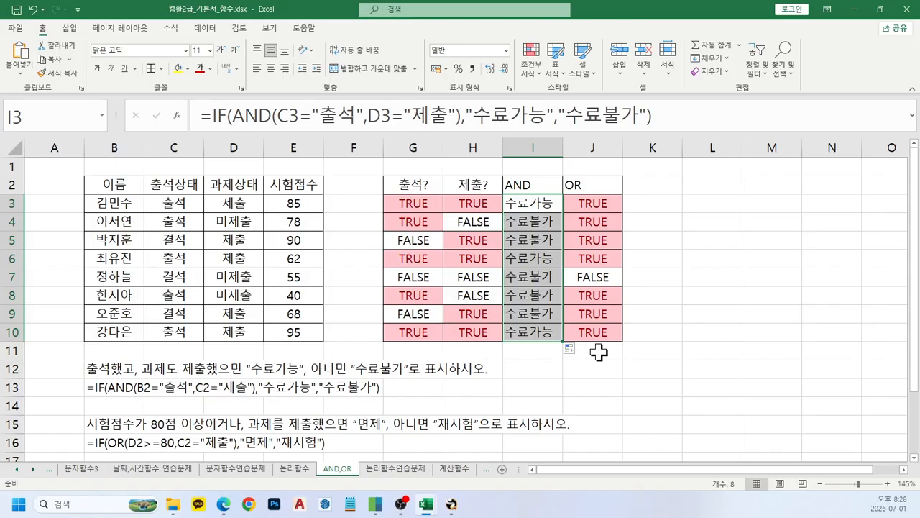
Review the exemption condition in B15, and enter the formula =E3>=80 in cell K3
scroll(384, 383, "down", 1)
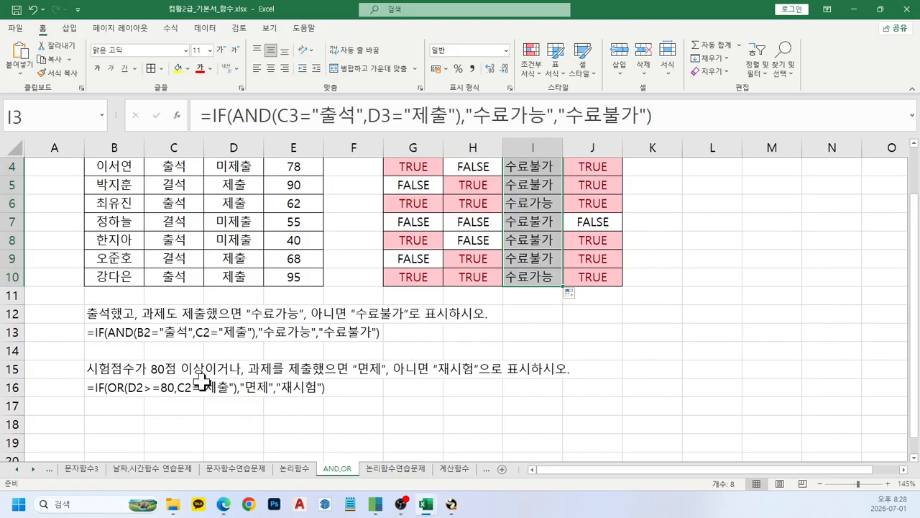
left_click(121, 371)
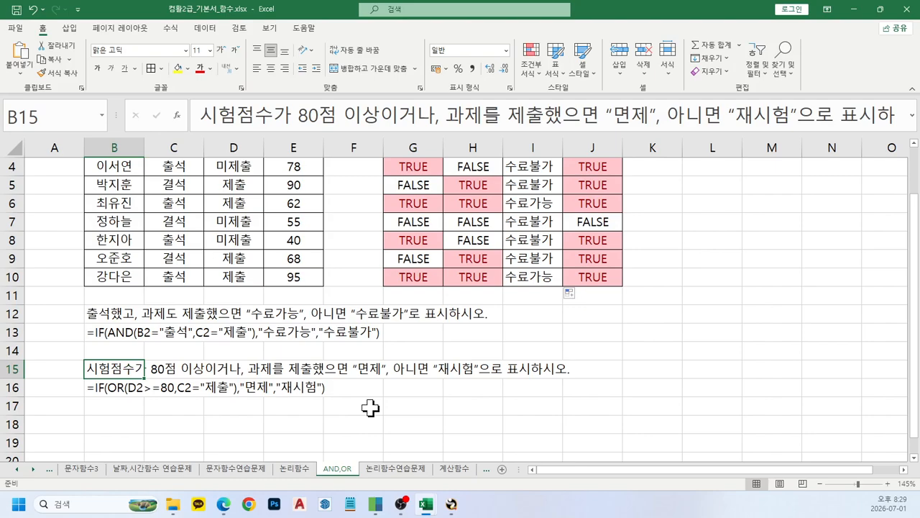
scroll(386, 419, "up", 1)
left_click(662, 210)
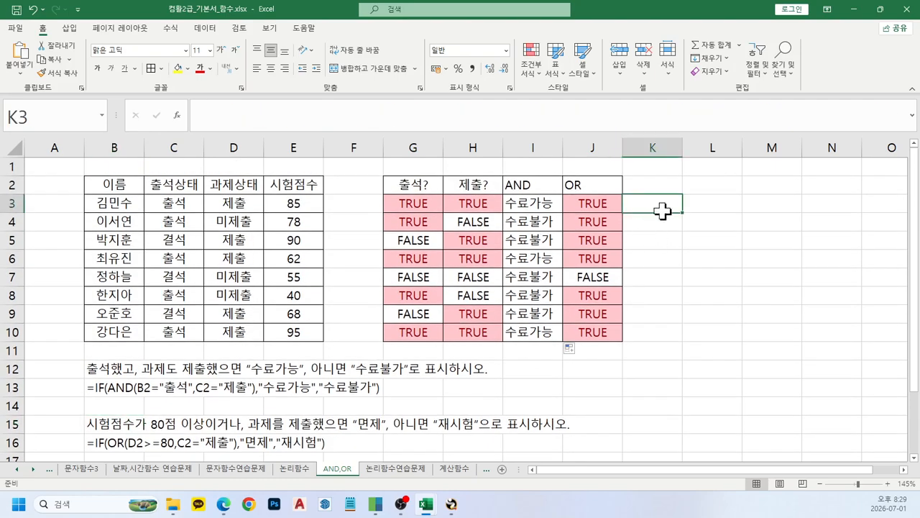
type("=")
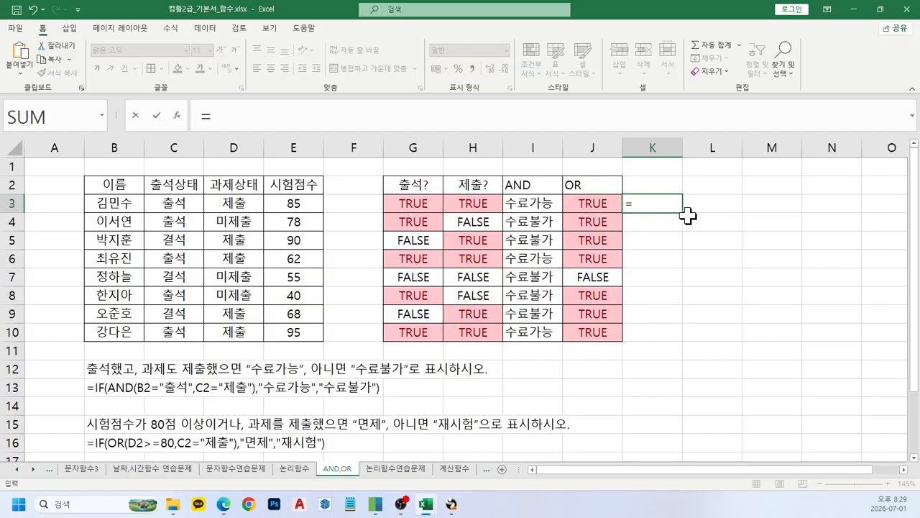
left_click(297, 204)
type(">=")
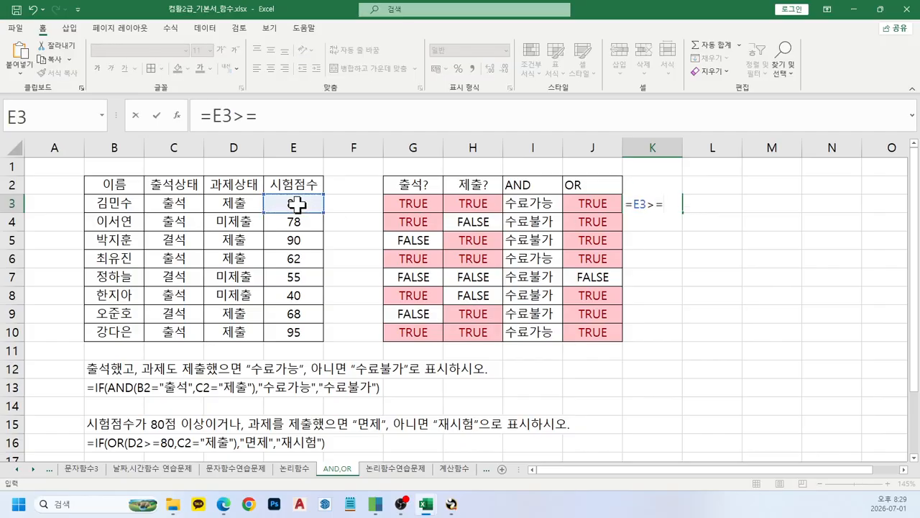
type("80")
key("Return")
key("Up")
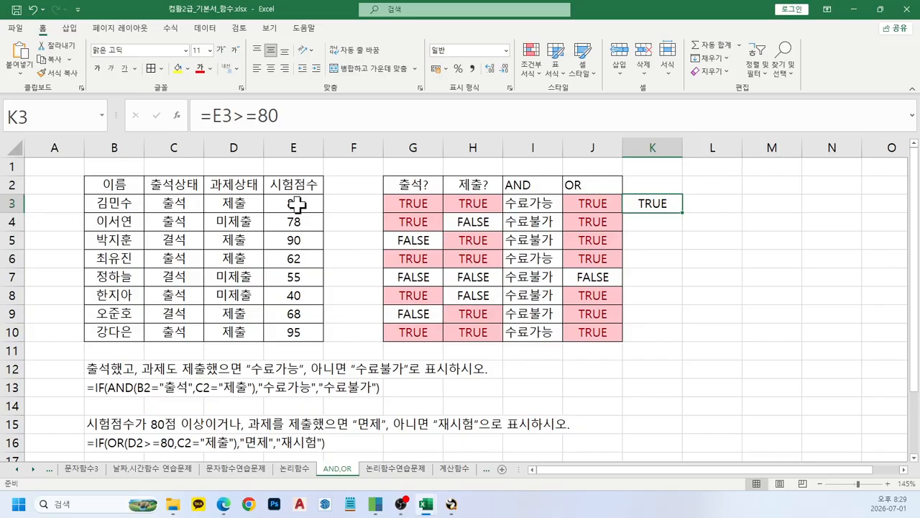
Insert OR( before the E3>=80 test in K3 and add a comma after it for a second condition
left_click(209, 117)
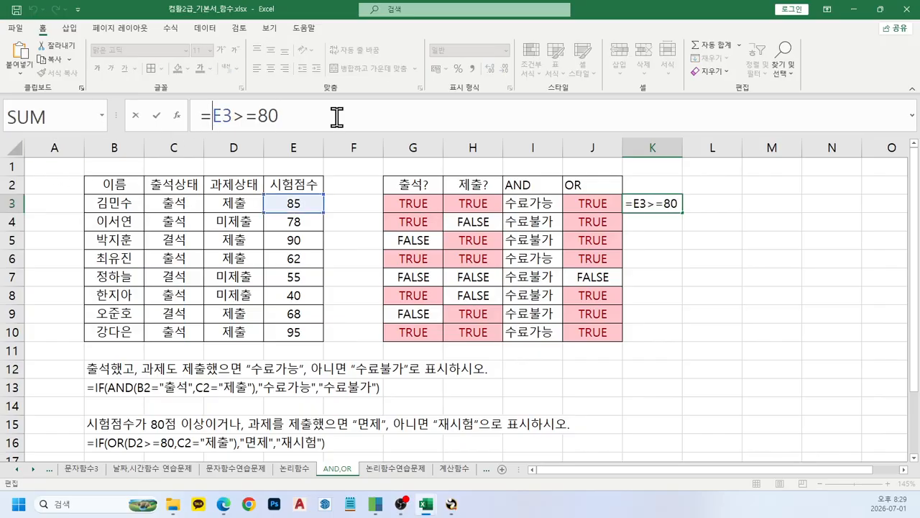
type("ㅐ")
key("BackSpace")
type("or(")
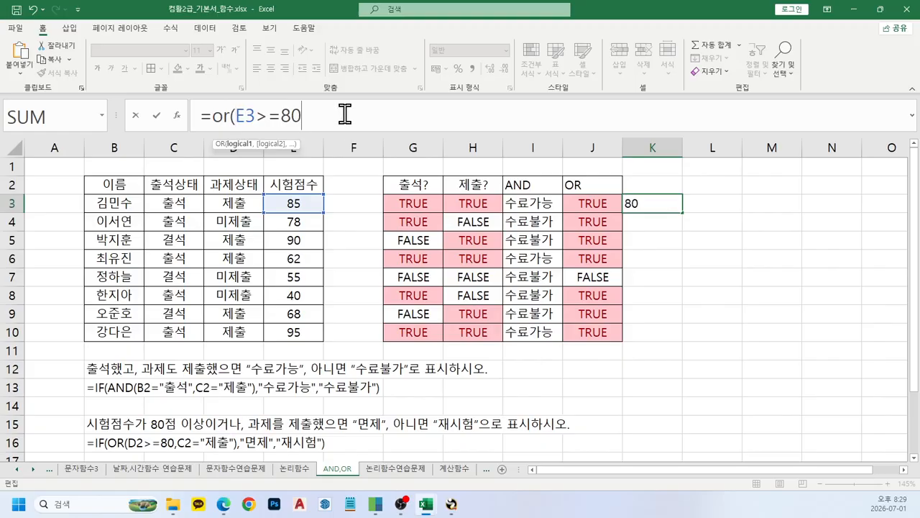
type(",")
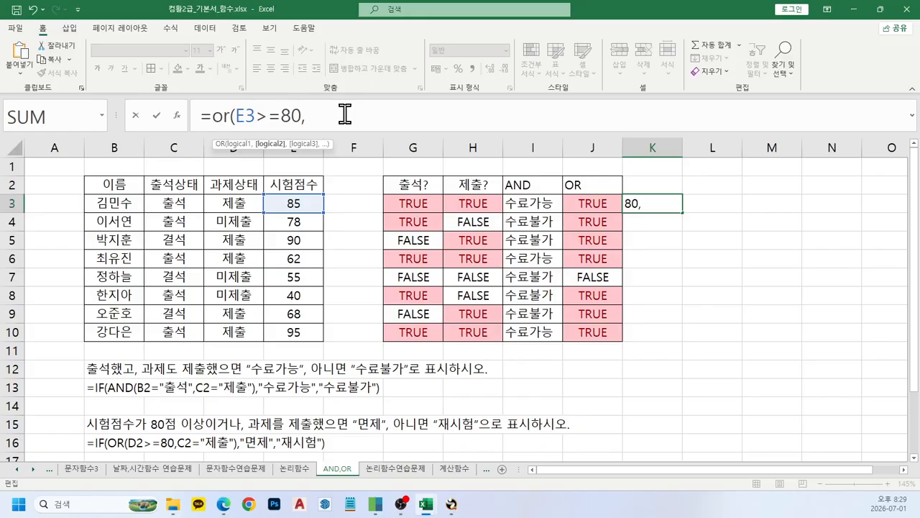
Complete the K3 OR formula with D3="제출" as its second condition, and fill it down through K10
left_click(253, 200)
type("=\"")
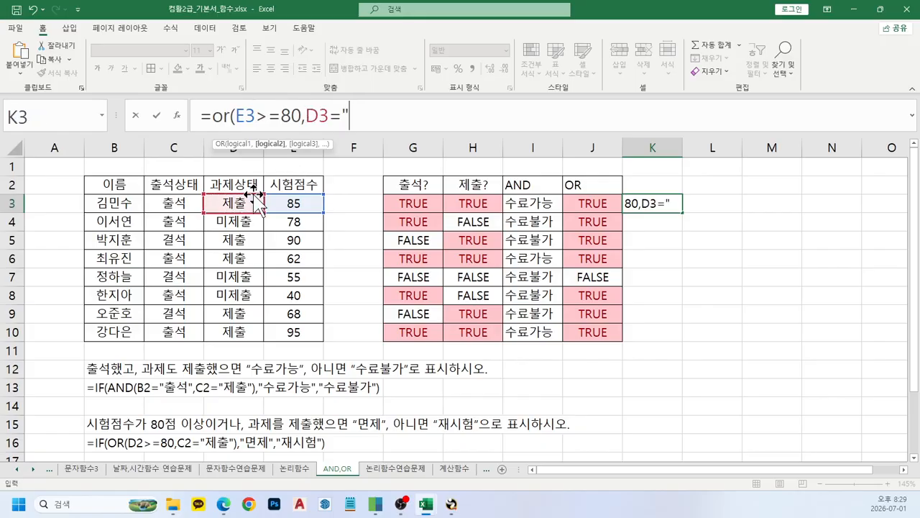
type("wp")
key("BackSpace")
key("BackSpace")
key("Hangul")
type("제출")
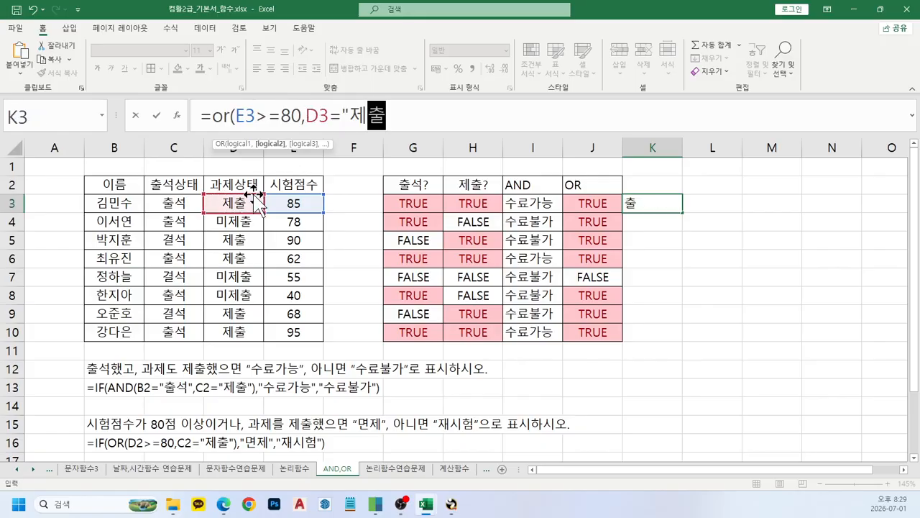
type("\")")
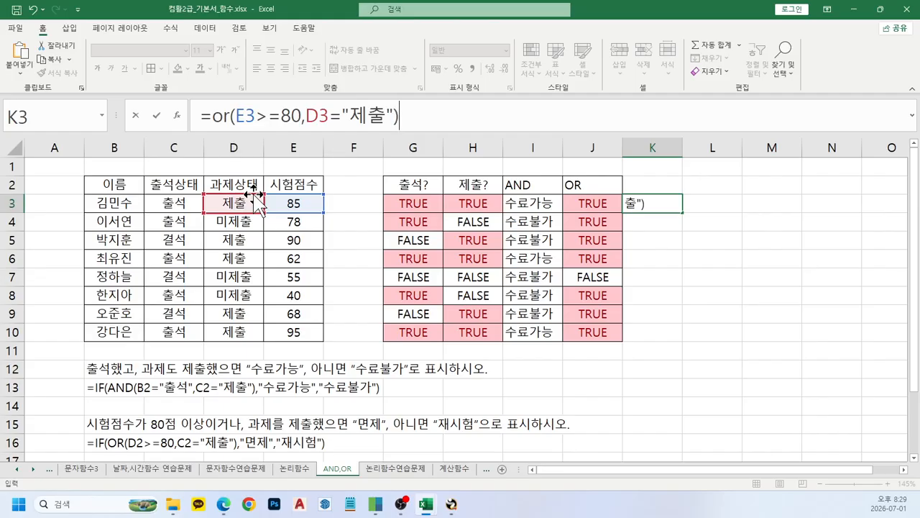
key("Return")
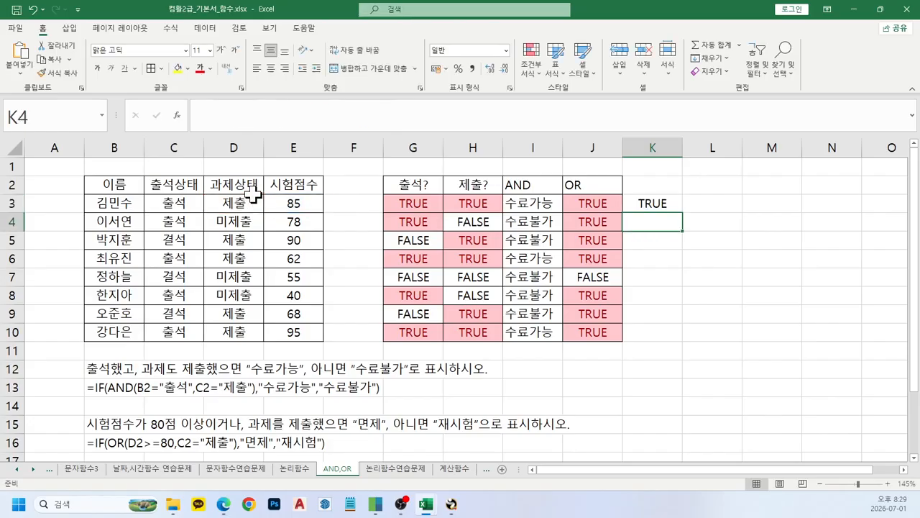
key("Up")
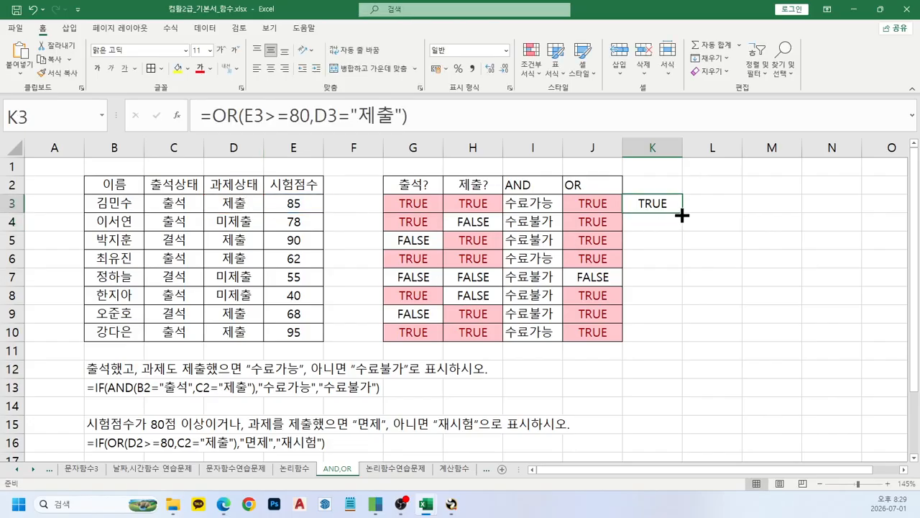
left_click_drag(681, 212, 679, 338)
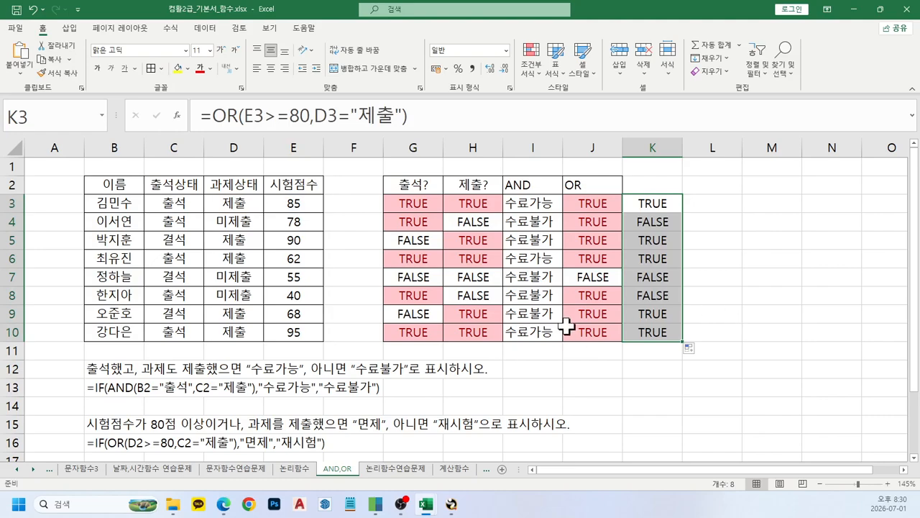
Wrap the OR formula in K3 inside IF( and add a comma after the OR test
left_click(659, 207)
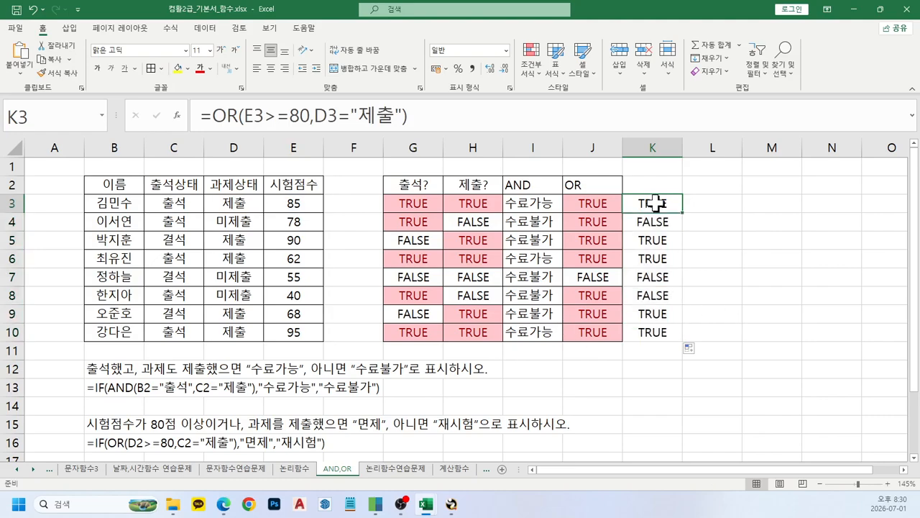
left_click(213, 115)
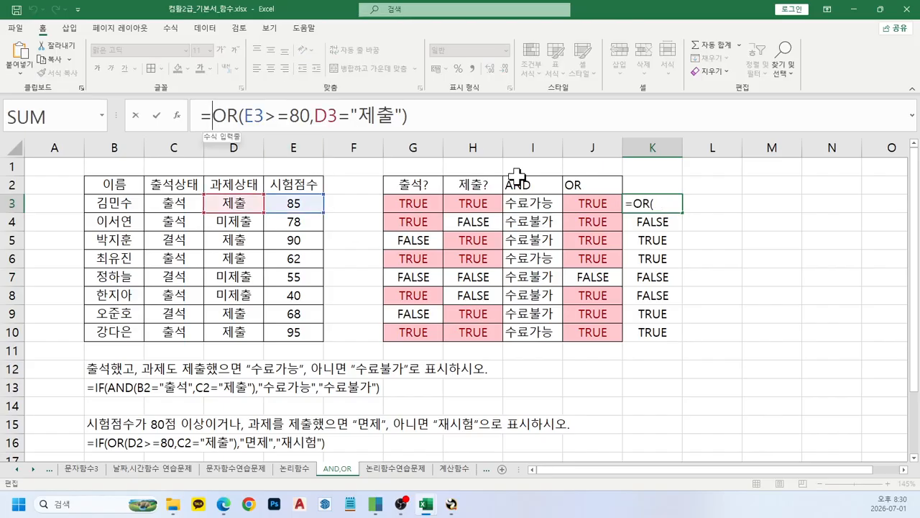
type("ㅏㄹ")
key("BackSpace")
key("BackSpace")
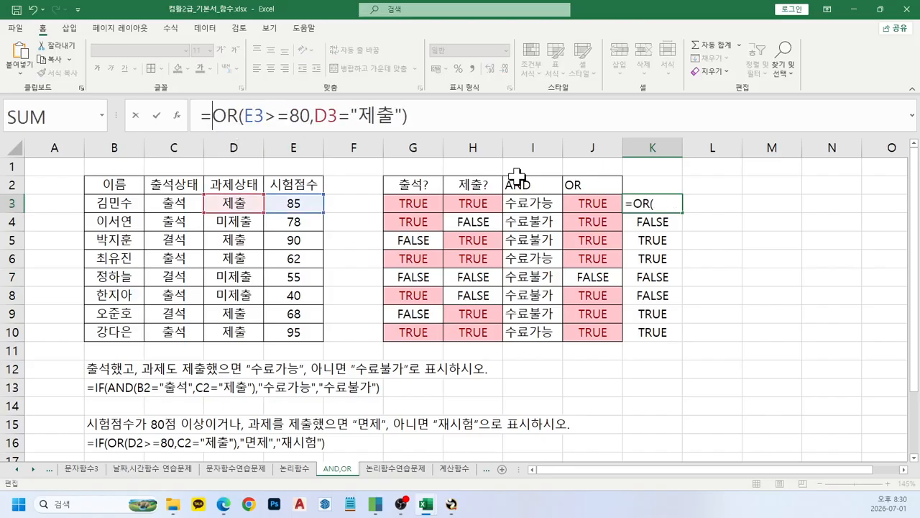
type("if(")
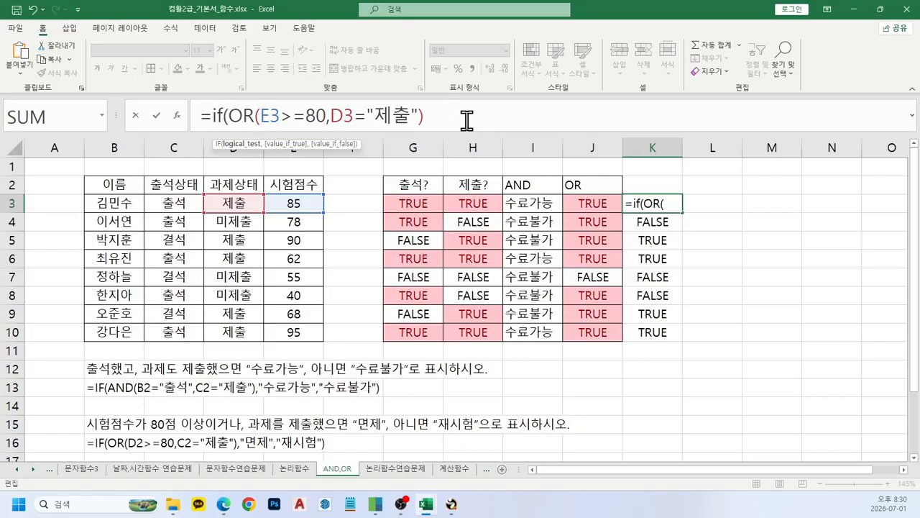
left_click(464, 117)
type(",")
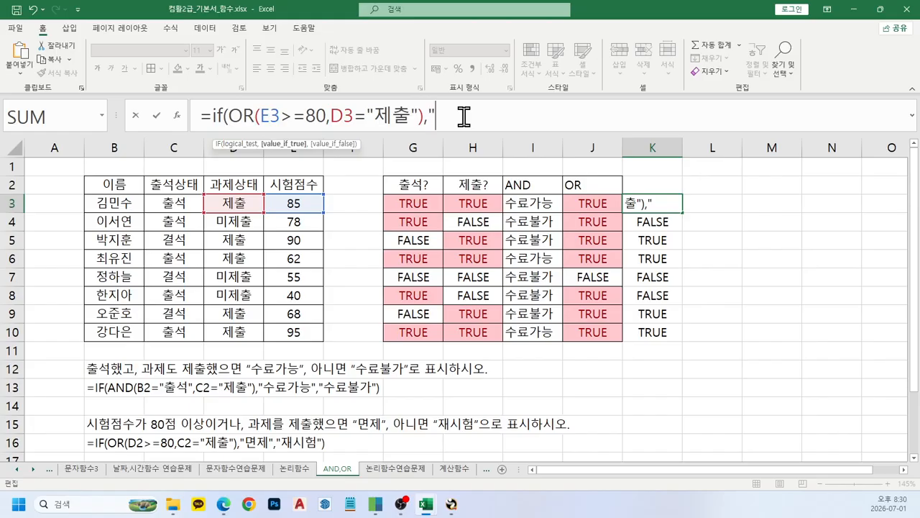
Complete the K3 IF formula with "면제" for true and "재시험" for false, and fill it down through K10
type("\"a")
key("BackSpace")
type("면제")
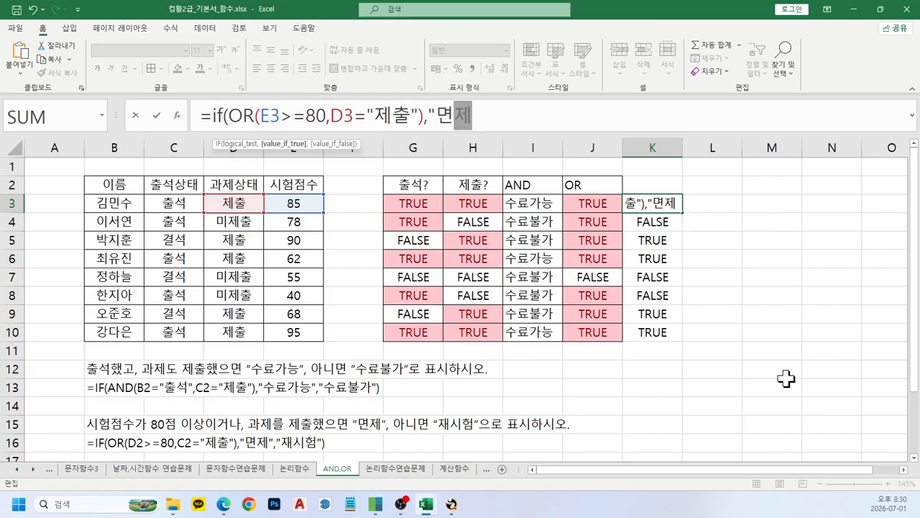
type("\",\"")
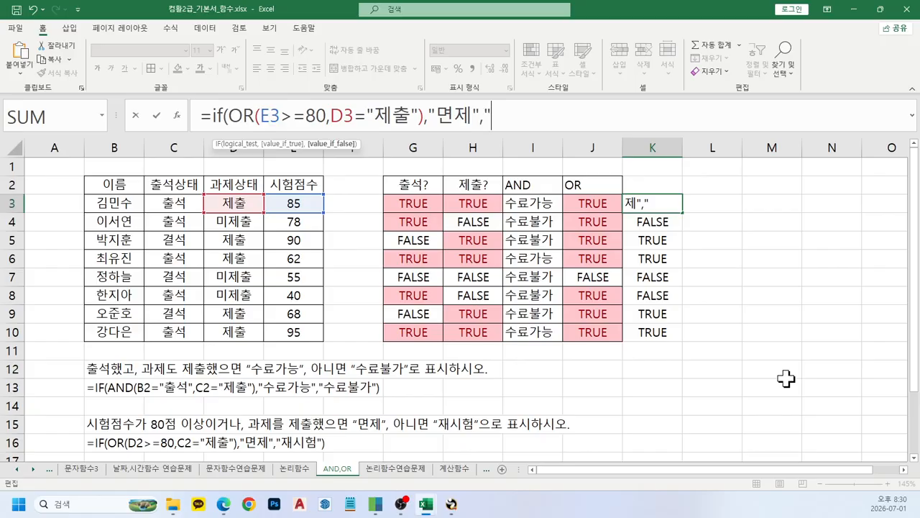
type("재시험\"")
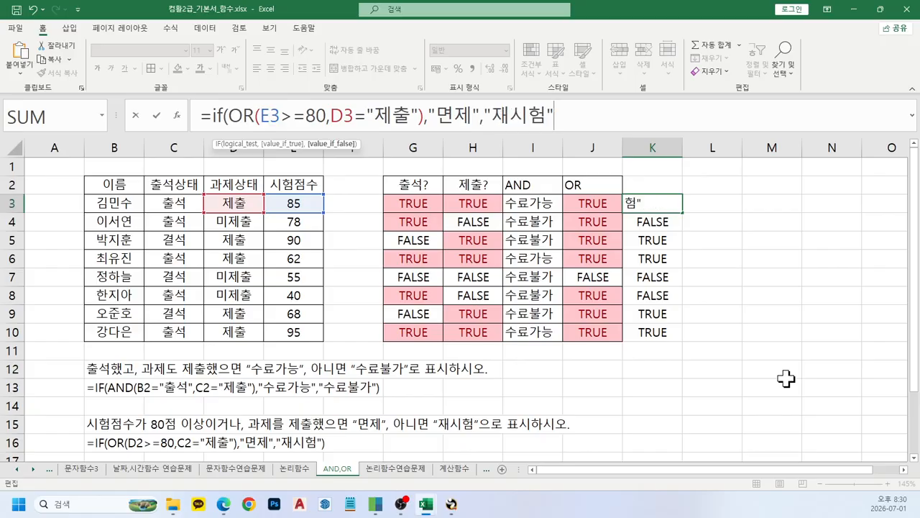
type(")")
key("Return")
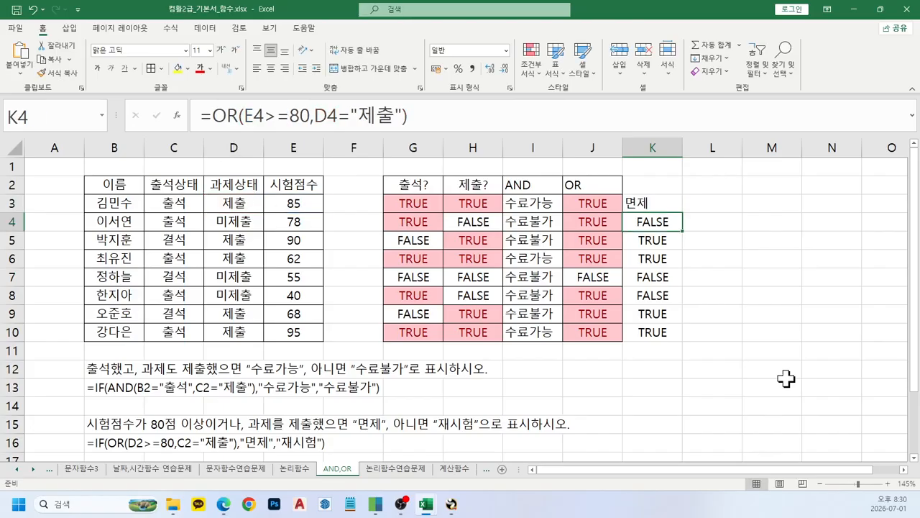
key("Up")
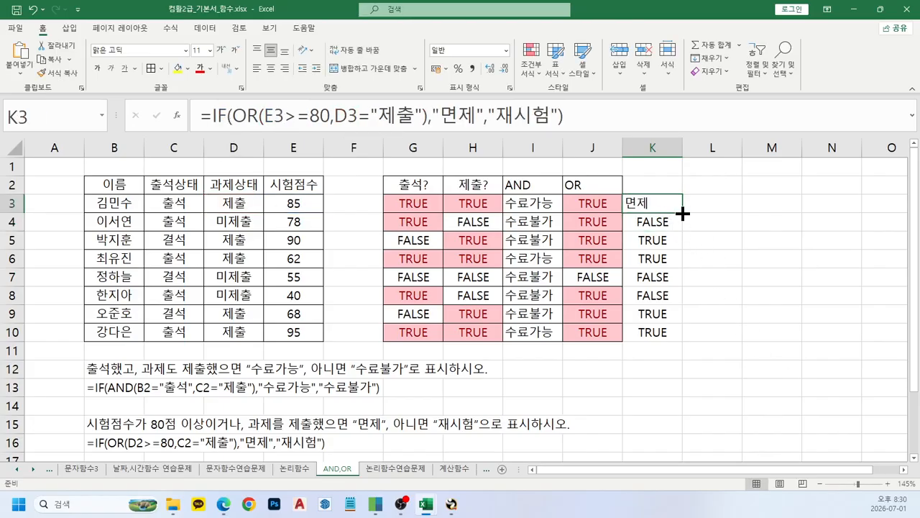
left_click_drag(682, 212, 667, 335)
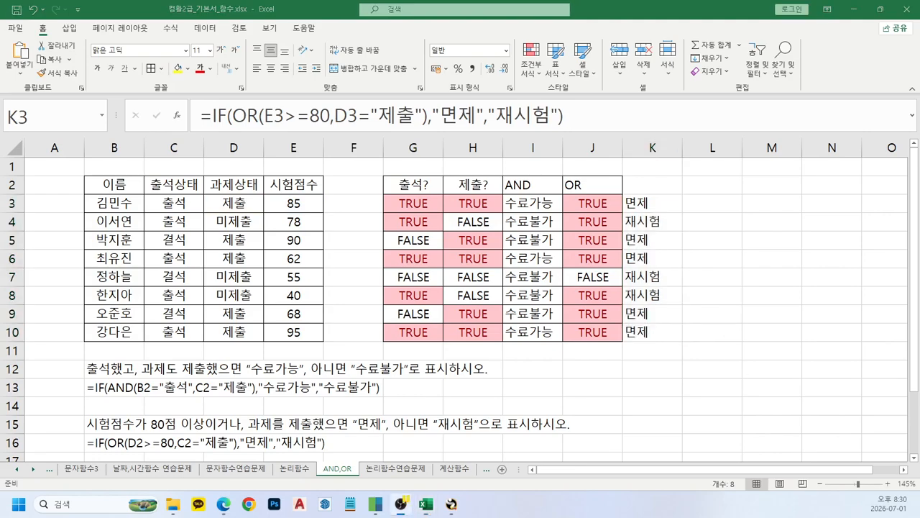
Switch to the textbook PDF in Edge and examine the 출제유형 1 tables and the wording of problem 1 on page 120
key("alt+Tab")
scroll(548, 312, "up", 3)
scroll(545, 314, "up", 3)
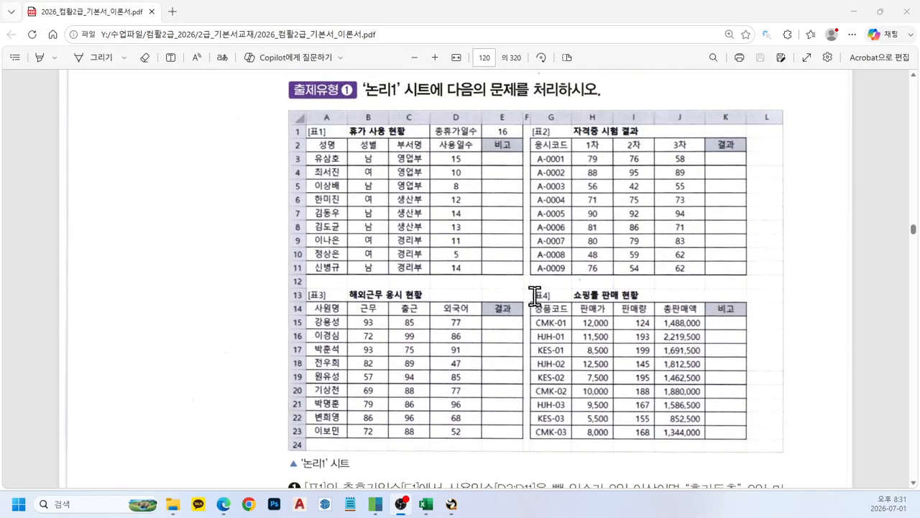
scroll(493, 294, "down", 6)
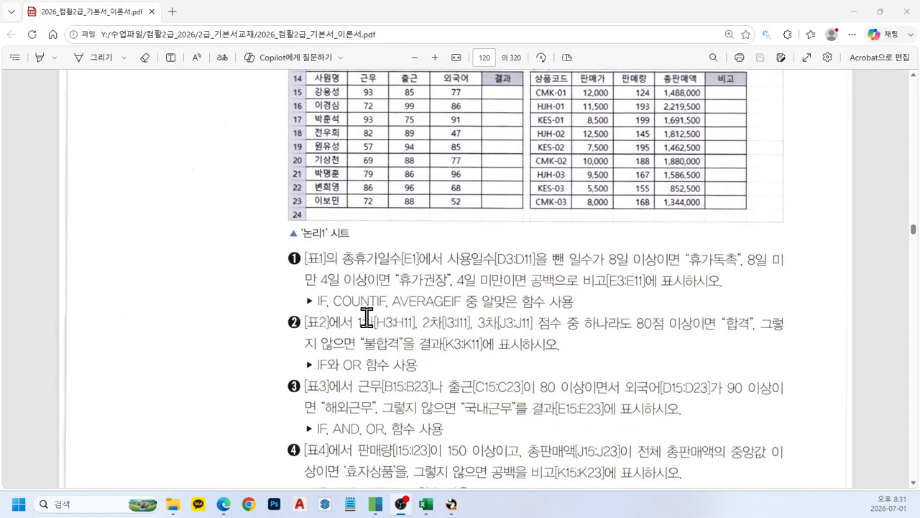
scroll(366, 317, "down", 1)
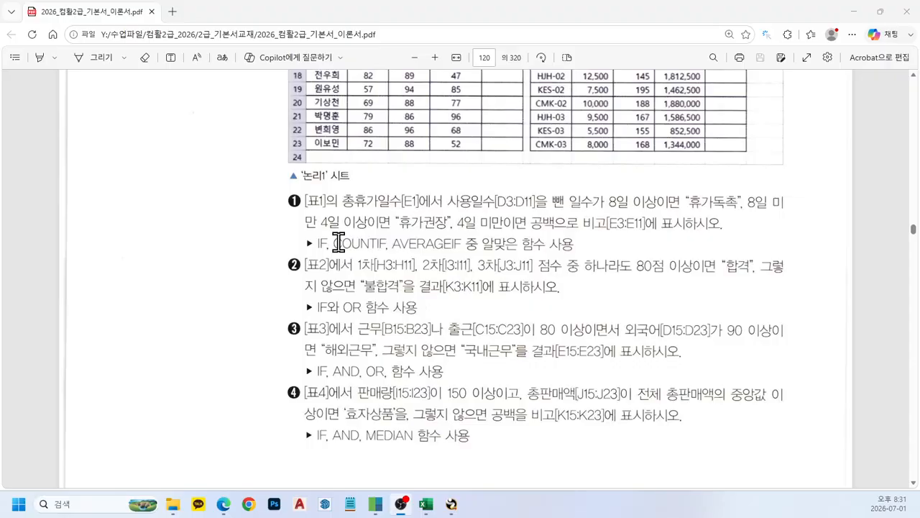
left_click_drag(336, 242, 472, 243)
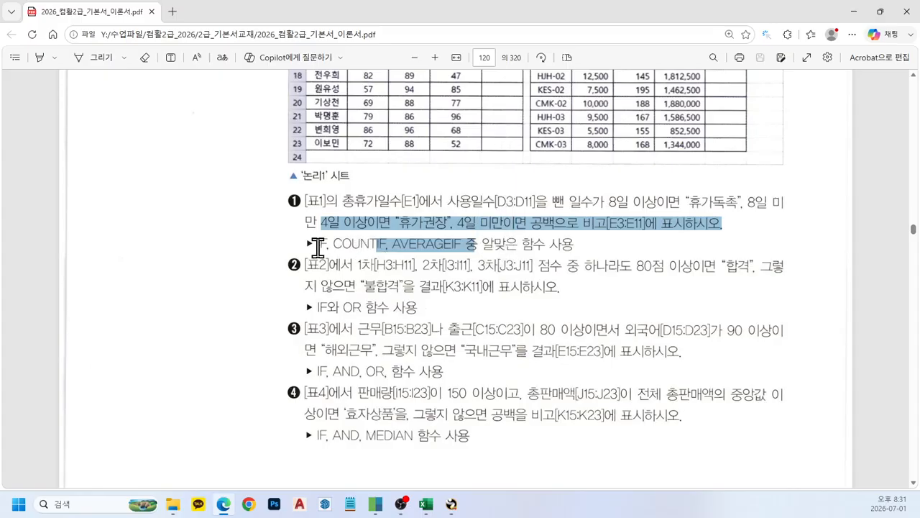
left_click_drag(306, 202, 575, 250)
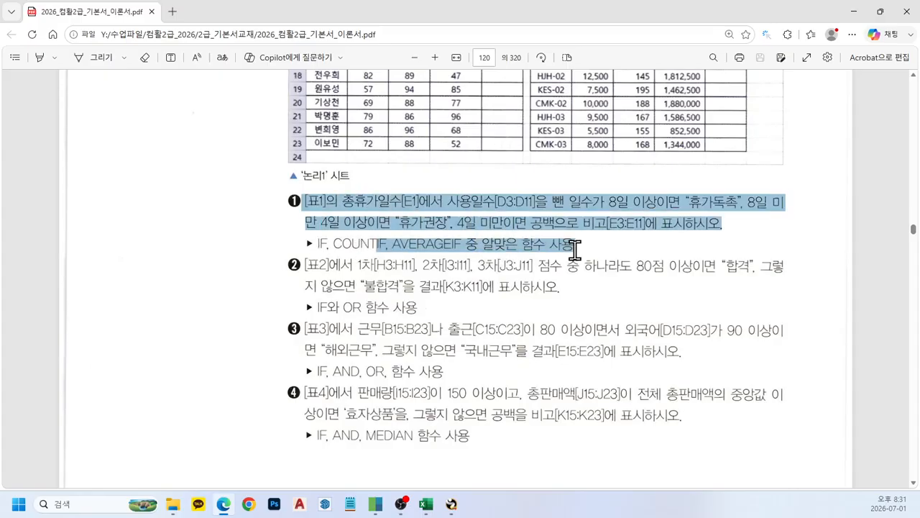
left_click(470, 273)
scroll(457, 279, "down", 2)
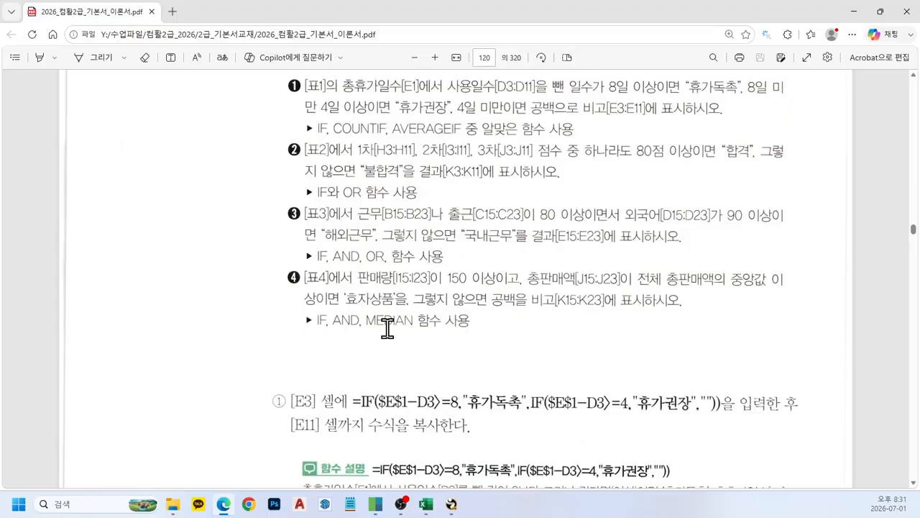
Examine the functions required by problem 4, including MEDIAN, and read the conditions of problems 2 and 3
left_click_drag(373, 322, 434, 325)
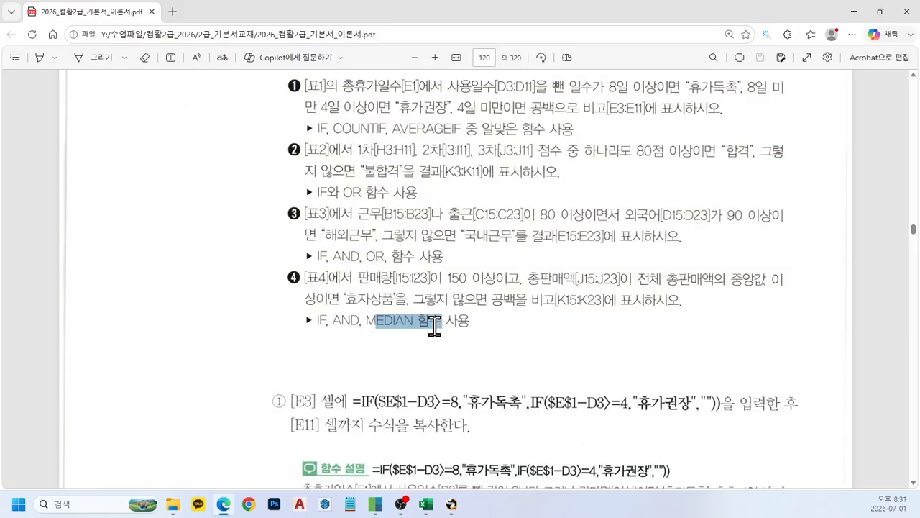
left_click(344, 252)
scroll(352, 263, "up", 1)
scroll(352, 285, "up", 1)
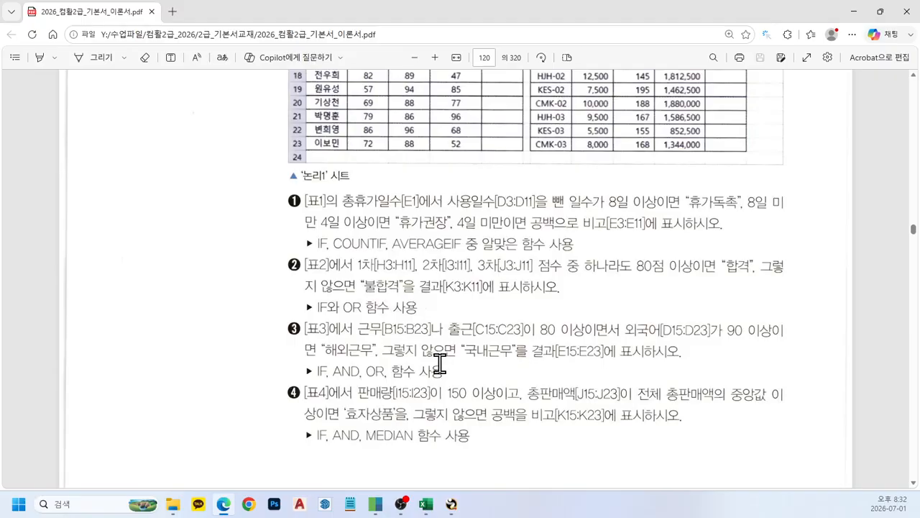
left_click_drag(288, 265, 515, 371)
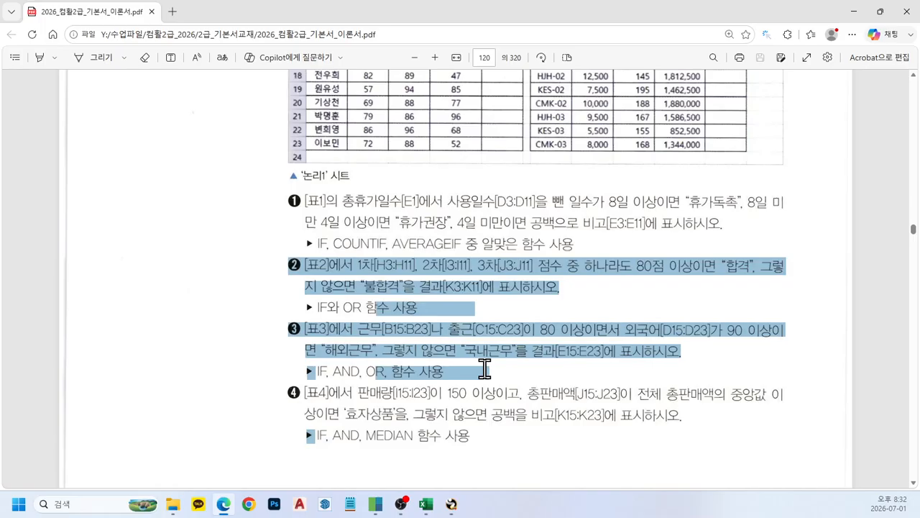
left_click(422, 286)
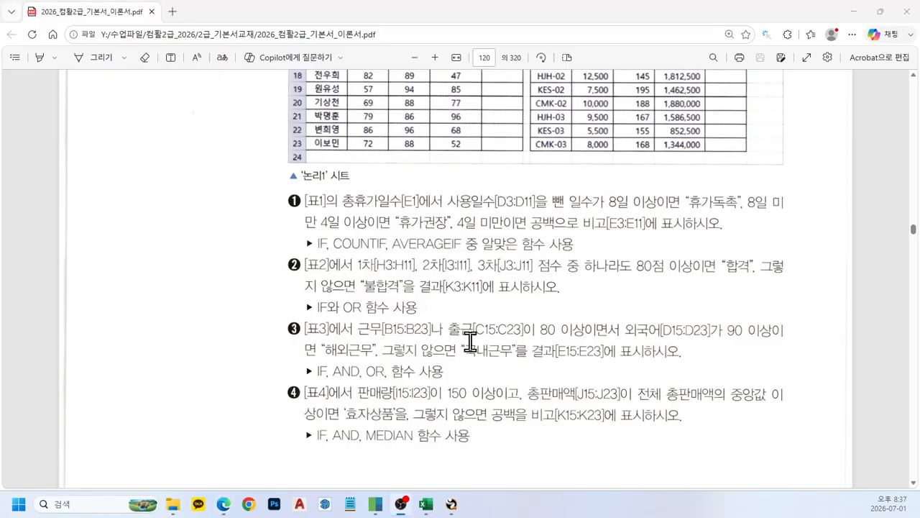
Compare problem 2's pass condition with the 1차, 2차 and 3차 score columns of 표2
left_click(456, 323)
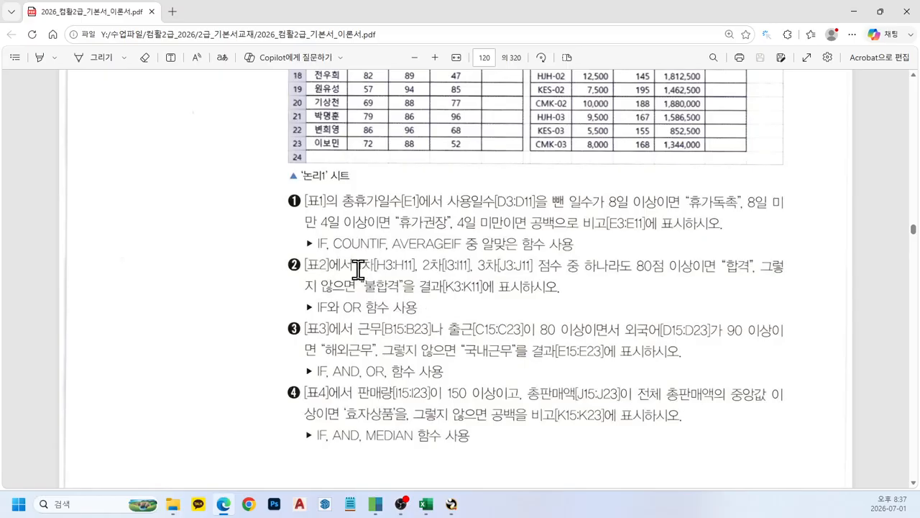
scroll(374, 270, "up", 3)
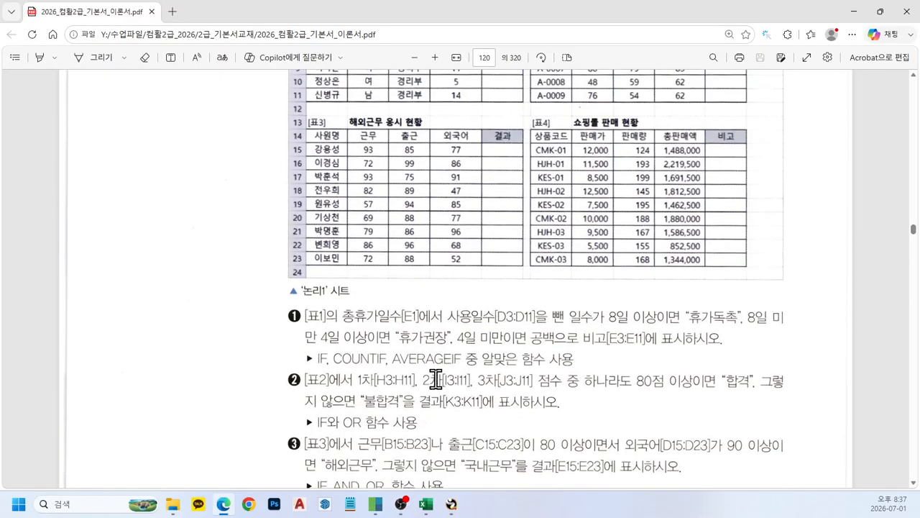
scroll(431, 380, "up", 5)
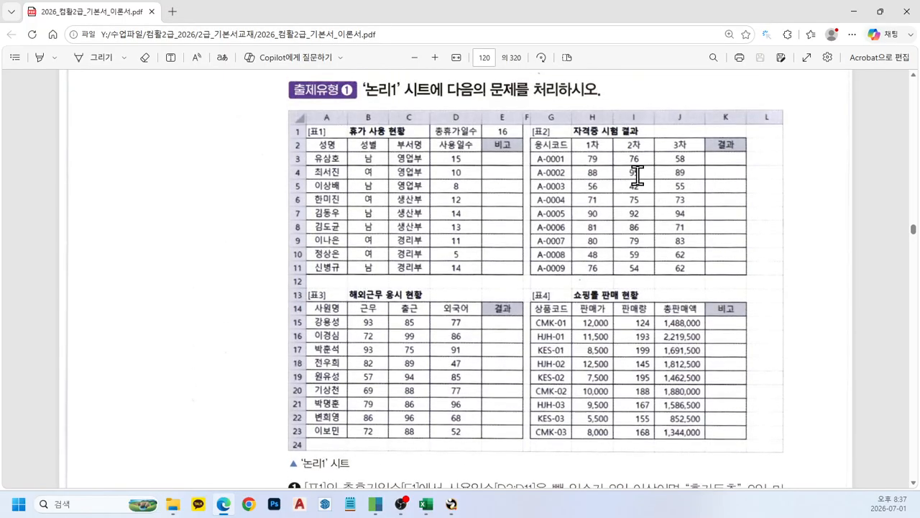
scroll(472, 303, "down", 5)
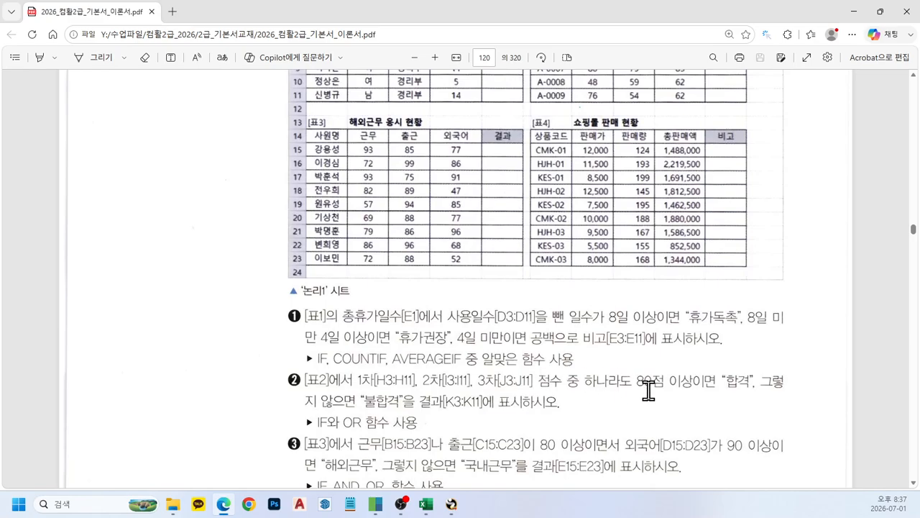
scroll(623, 387, "down", 2)
scroll(623, 387, "up", 3)
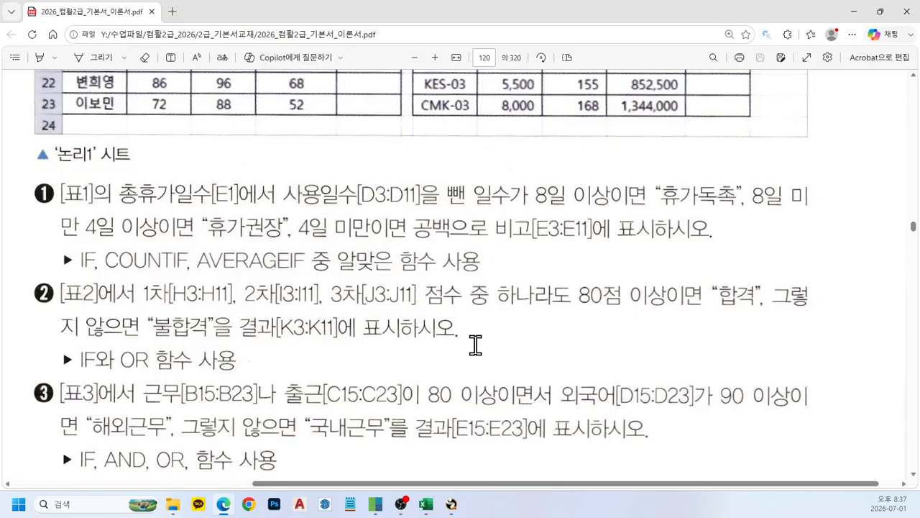
Switch back to Excel and start an OR formula in K3 of the 논리함수연습문제 sheet with H3>=80 as its first condition
left_click(852, 13)
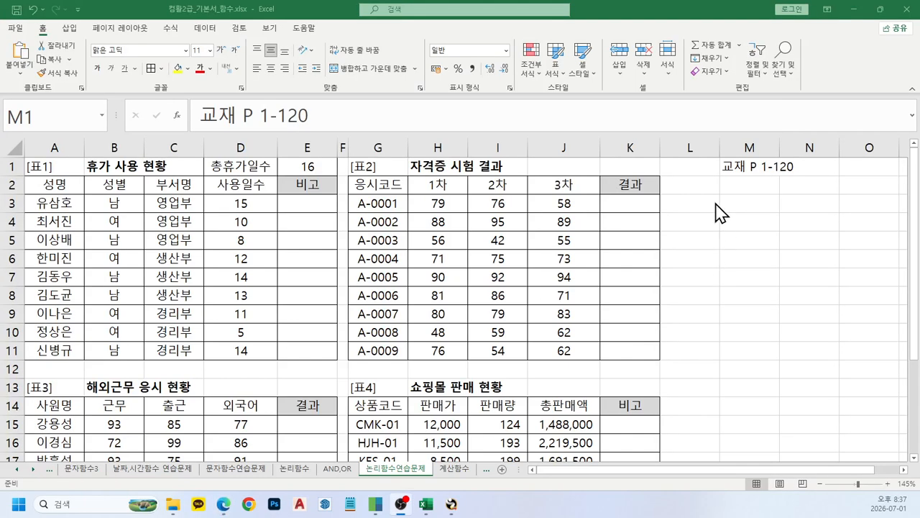
left_click(645, 204)
type("=")
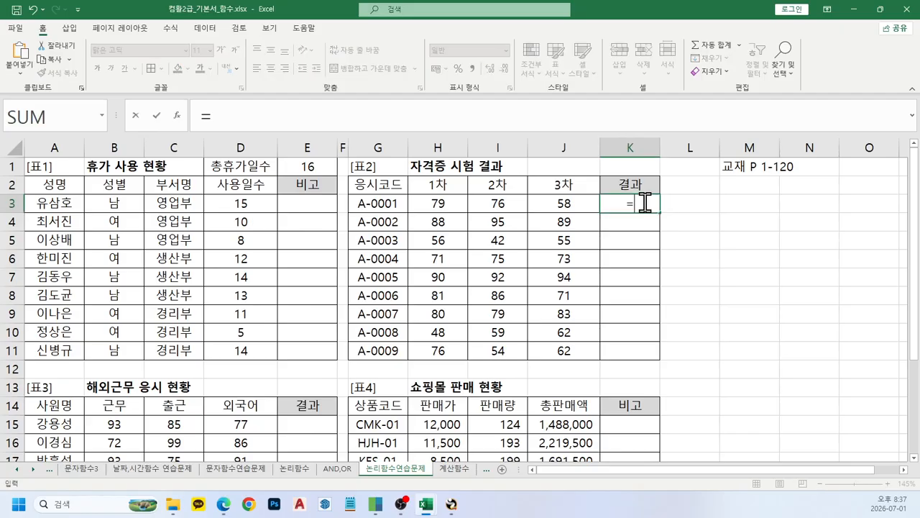
type("or")
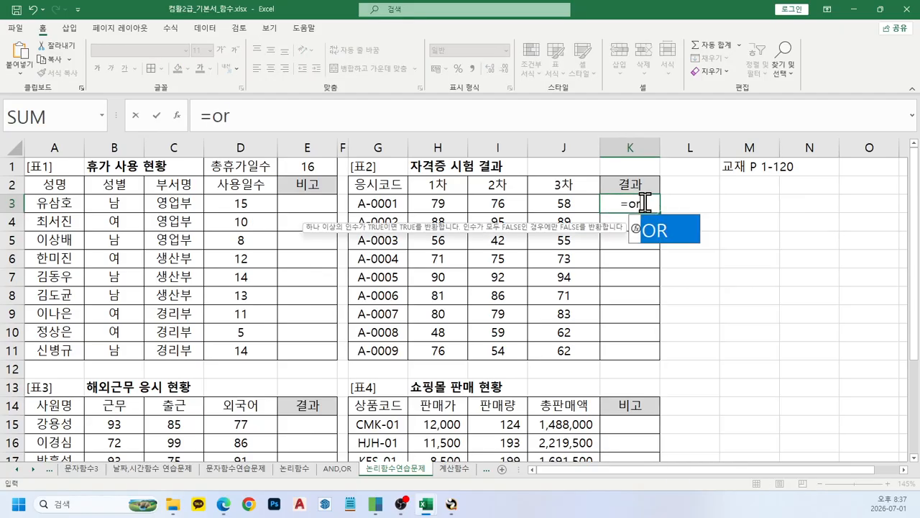
key("Tab")
left_click(447, 200)
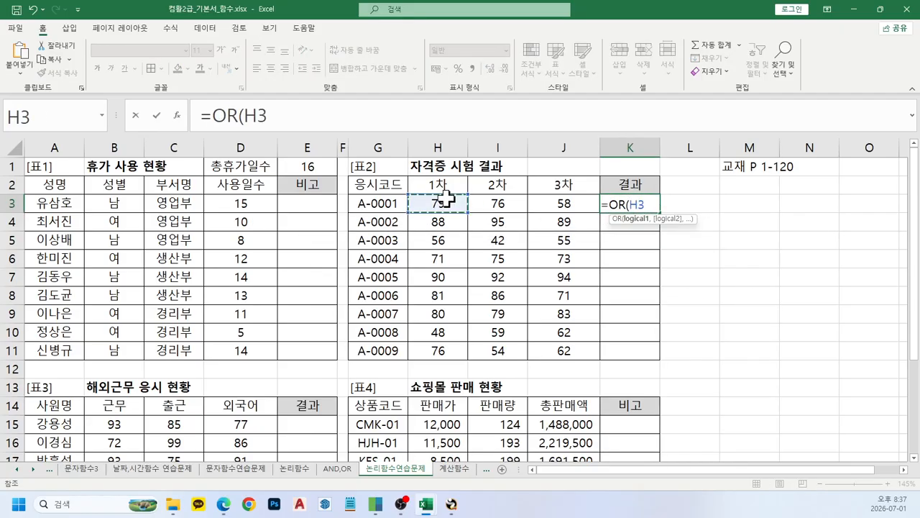
type(">=80")
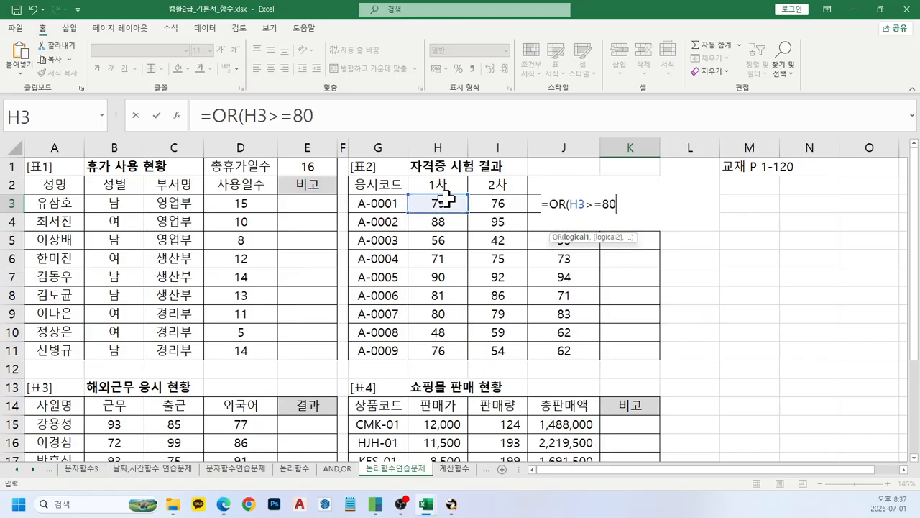
type(",")
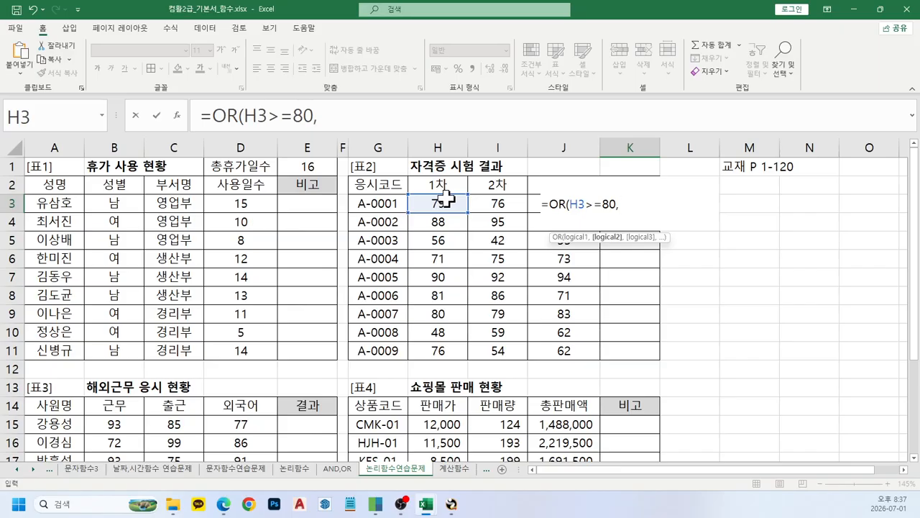
left_click(495, 204)
type(">")
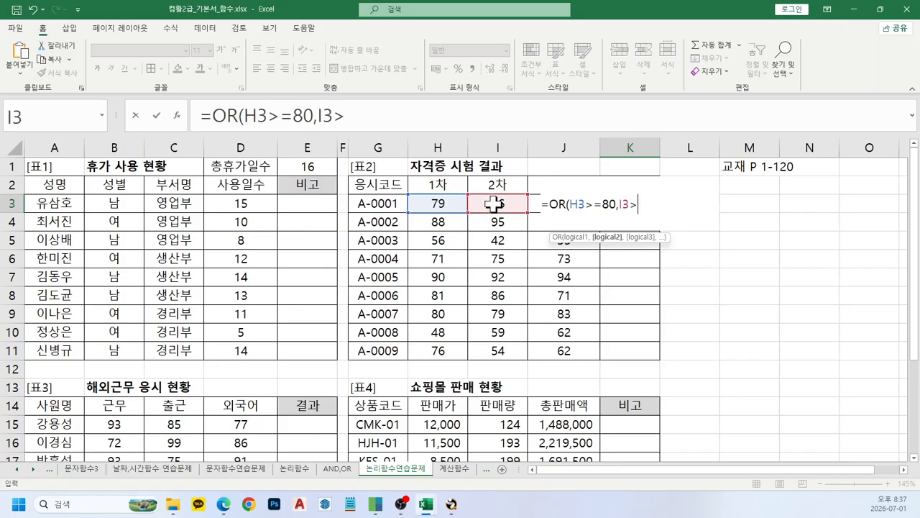
type("=80,")
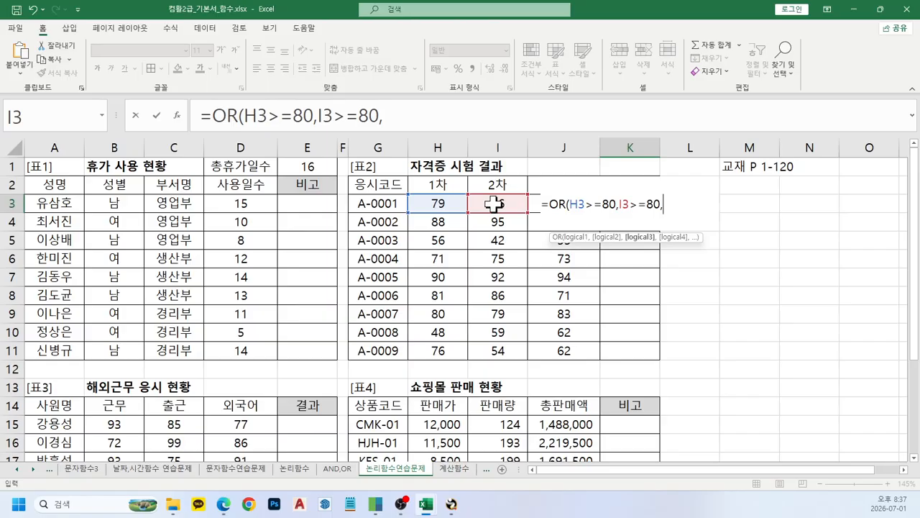
left_click(536, 203)
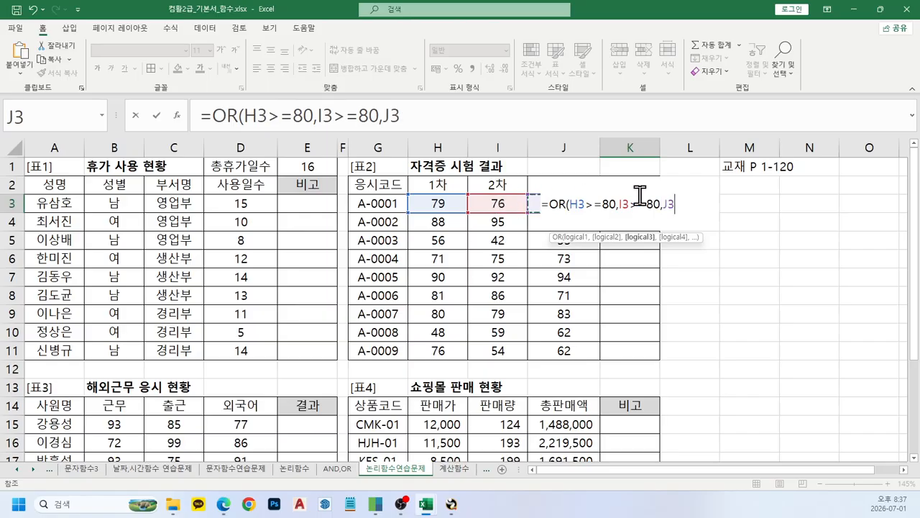
key("Escape")
Enter the formula =OR(H3>=80,I3>=80,J3>=80) in K3 to test the three scores of A-0001
type("=OR(")
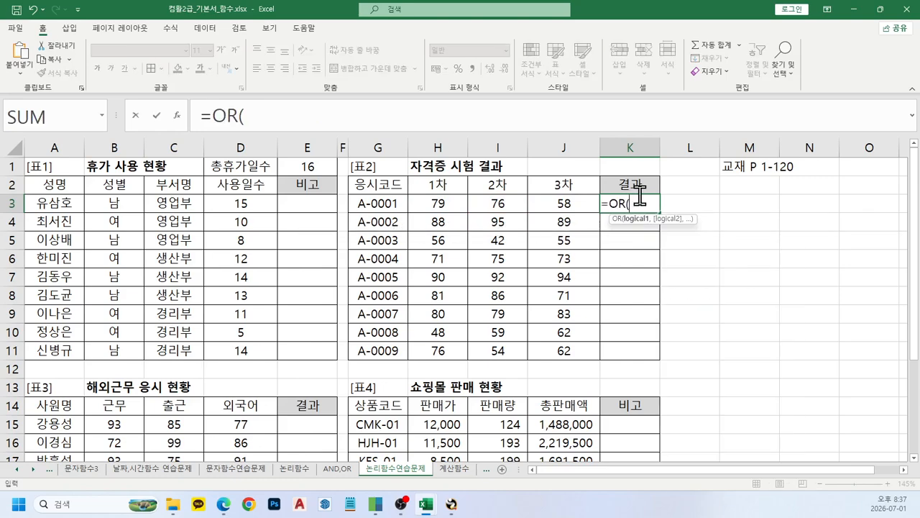
left_click(441, 204)
type(">=")
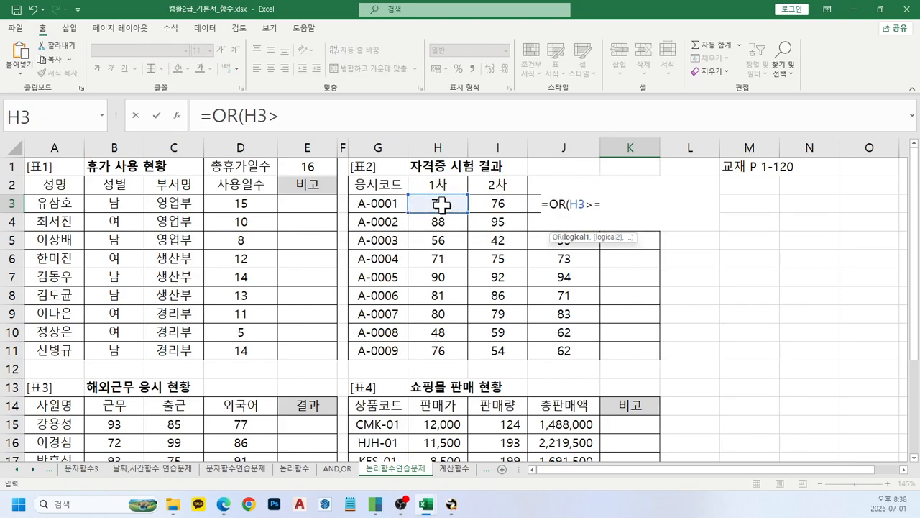
type("80,")
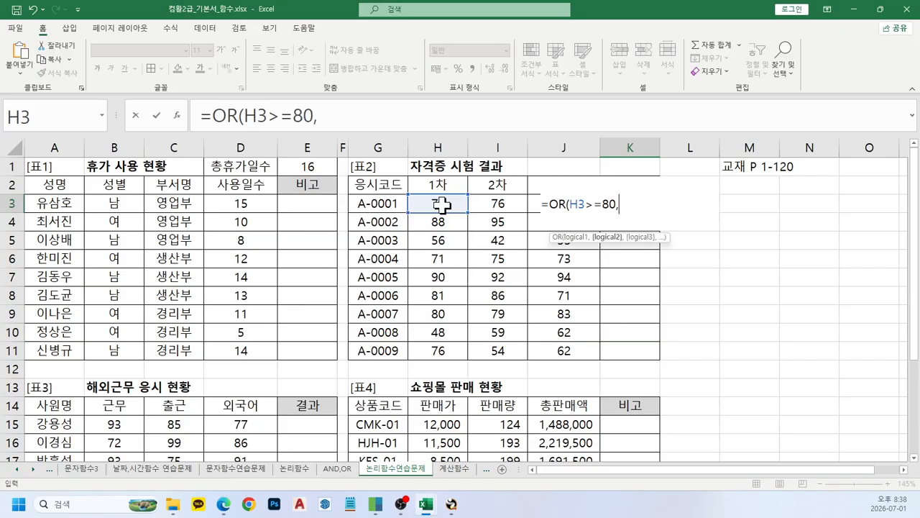
left_click(512, 204)
type(">")
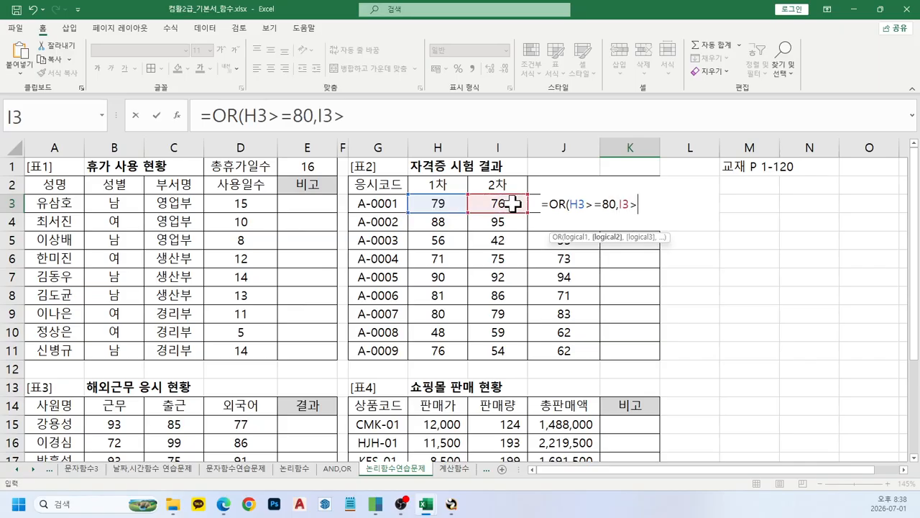
type("=80,")
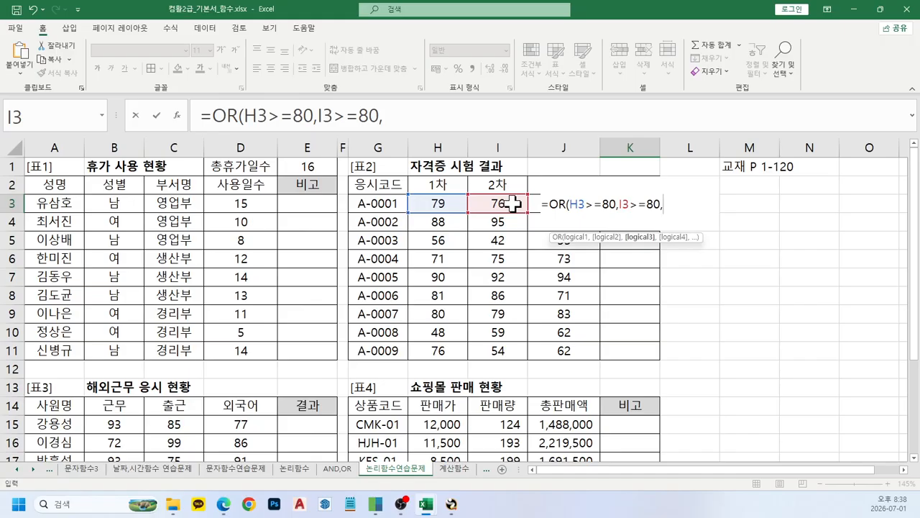
key("Right")
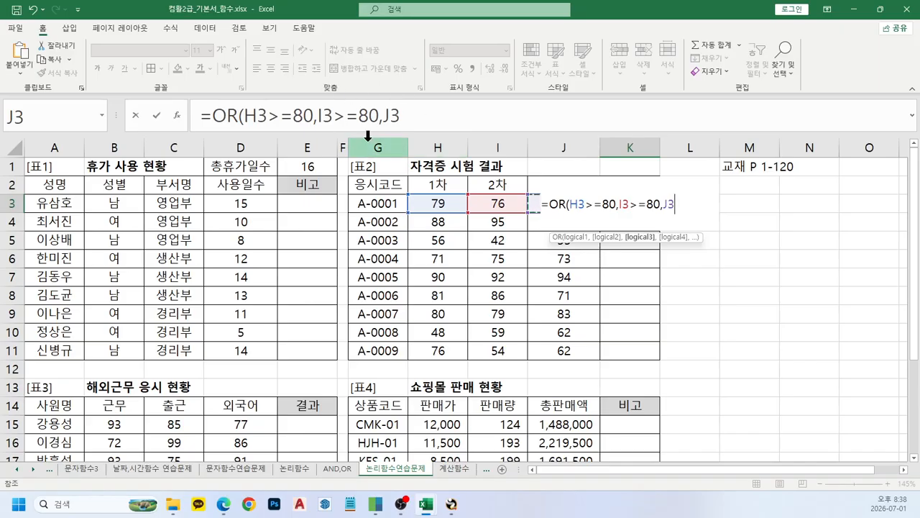
type(">")
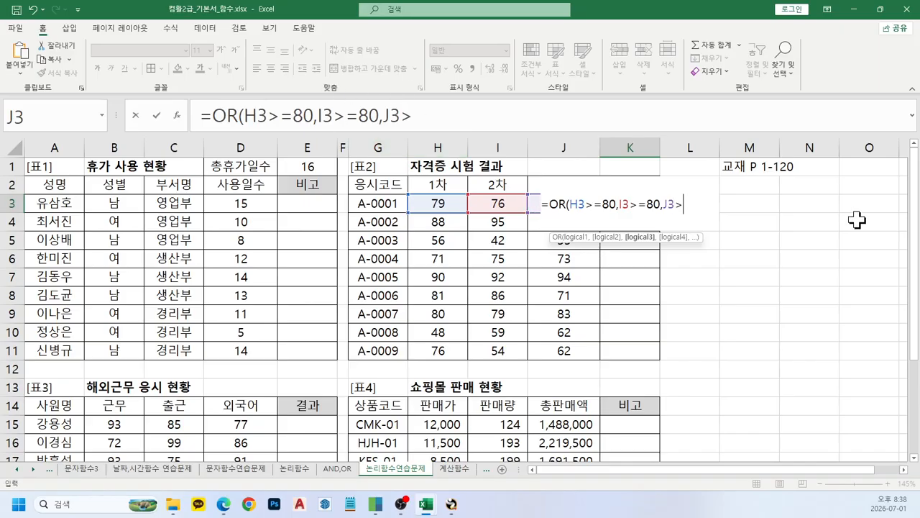
type("=80)")
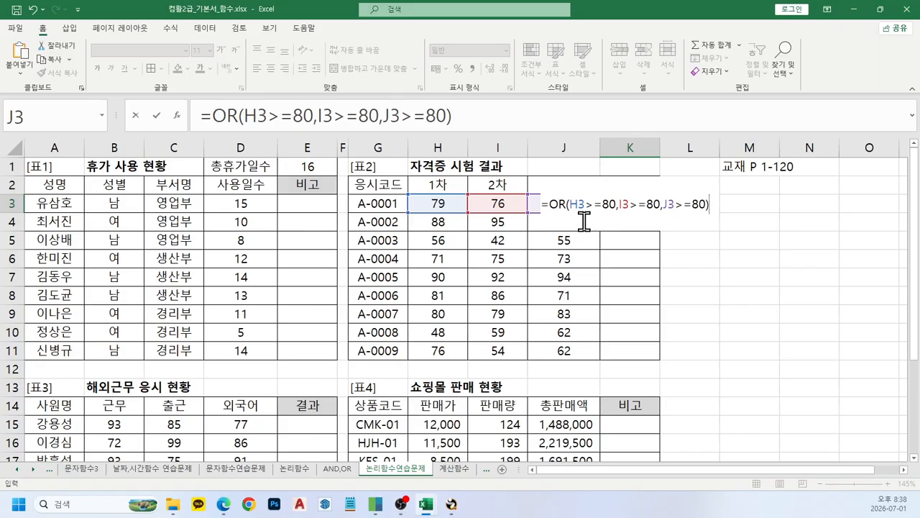
key("Return")
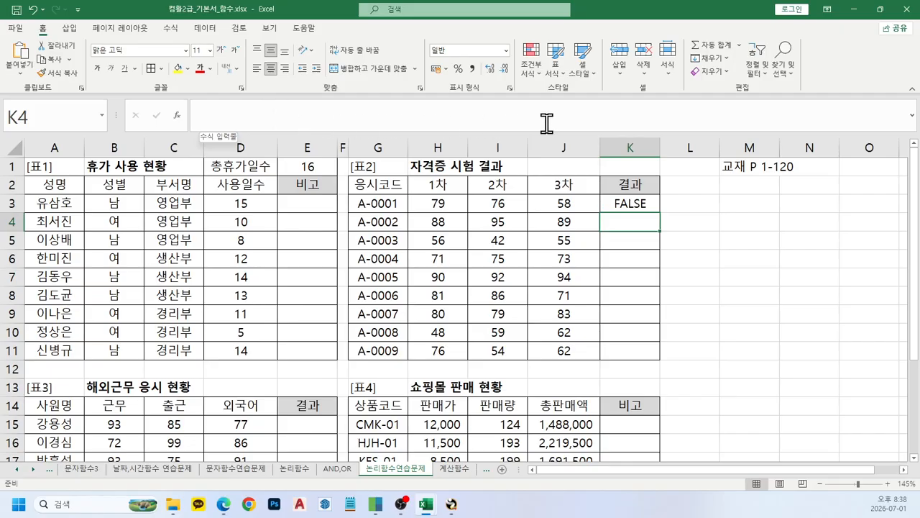
Start an OR formula in K4 with H4>=80 as its first condition
left_click(421, 122)
type("=")
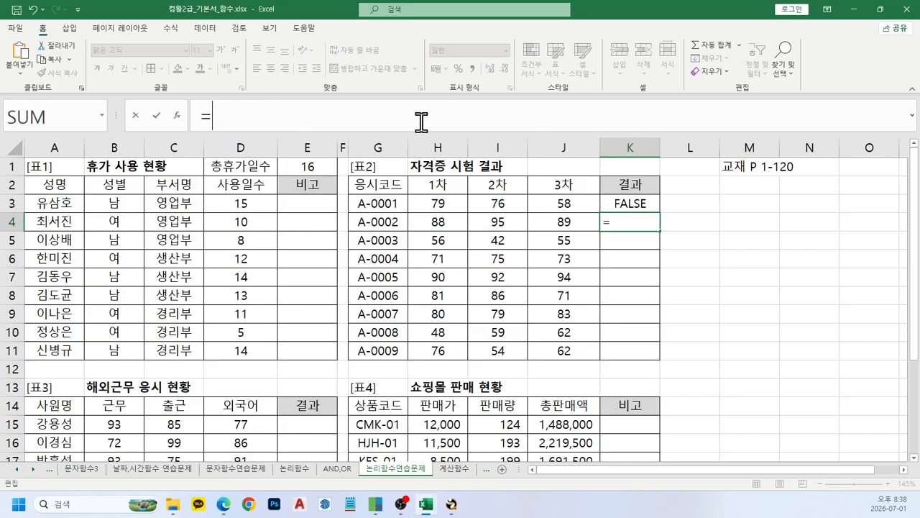
type("or")
key("Tab")
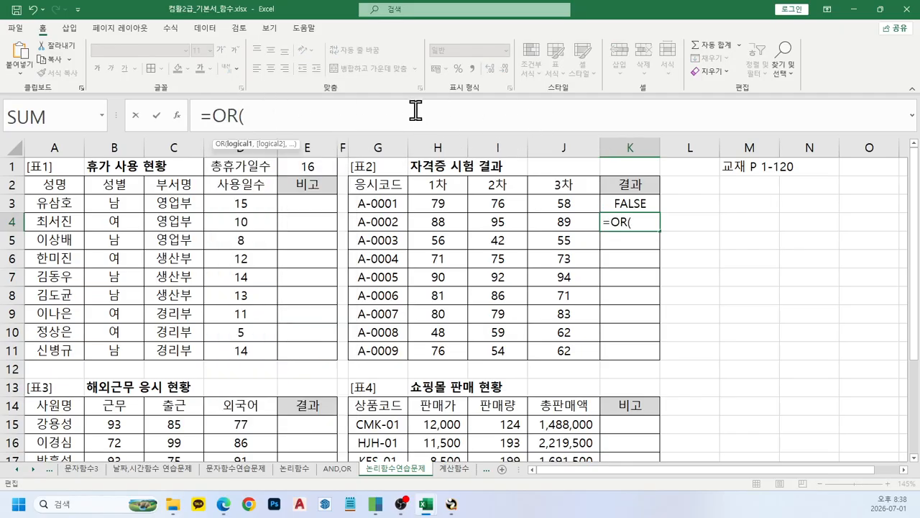
left_click(424, 217)
type(">")
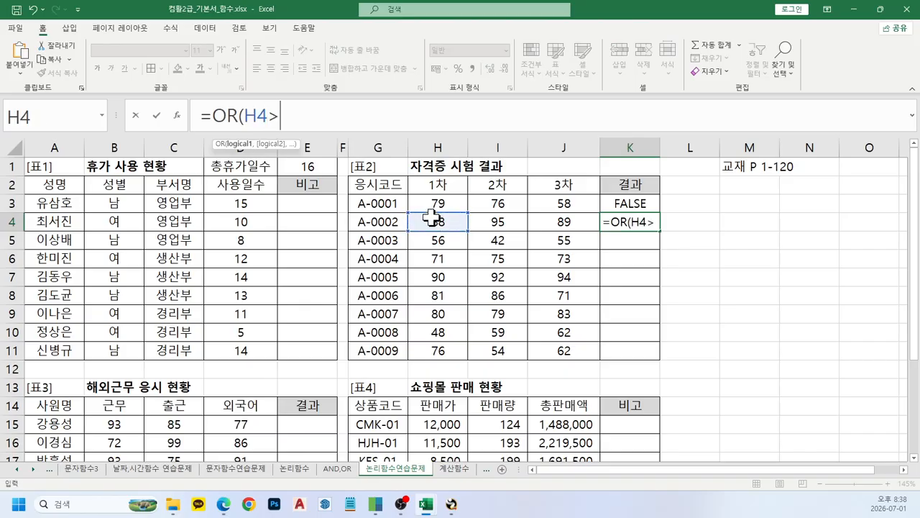
type("=80")
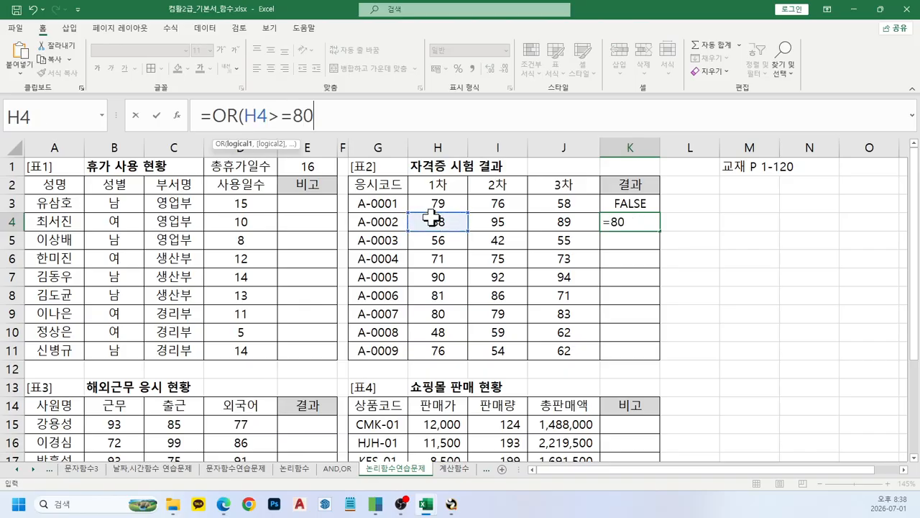
type(",")
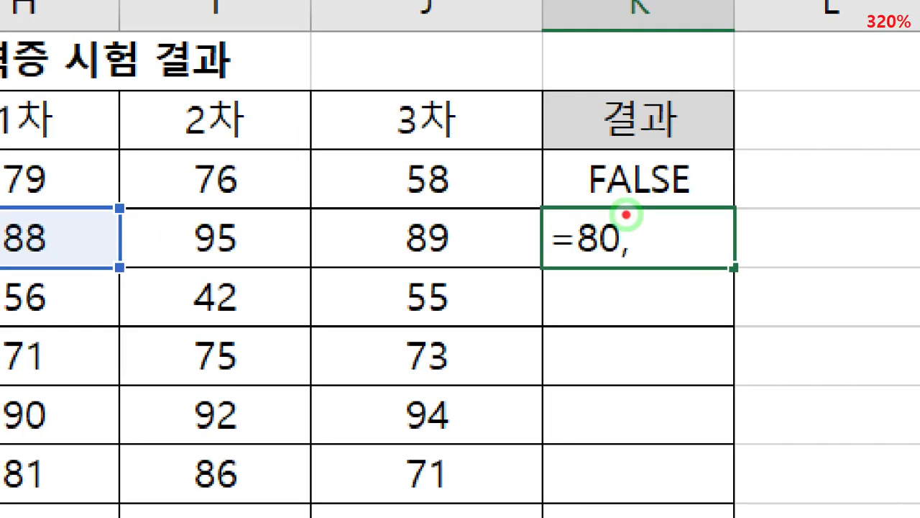
left_click(630, 207)
mouse_move(538, 224)
left_mouse_down()
mouse_move(723, 294)
mouse_move(739, 288)
left_mouse_up()
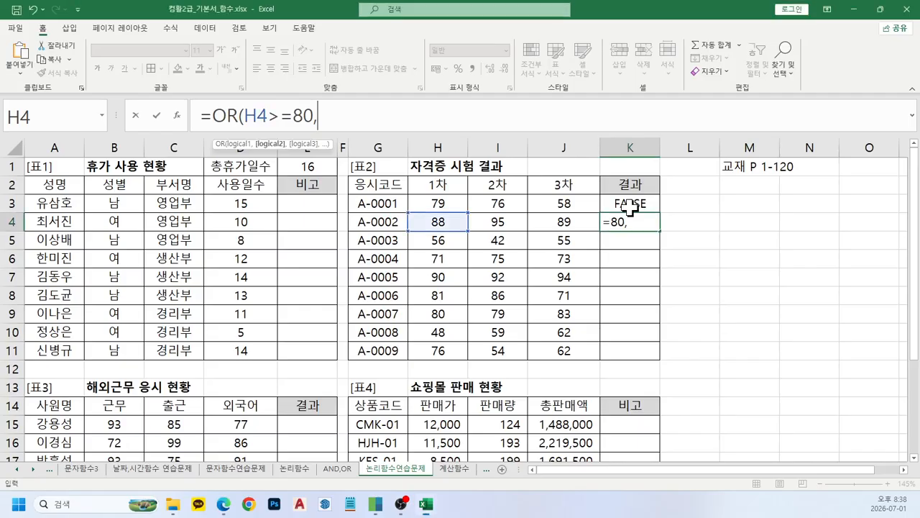
Complete the OR formula in K4 with the conditions I4>=80 and J4>=80
left_click(501, 222)
type(">=8")
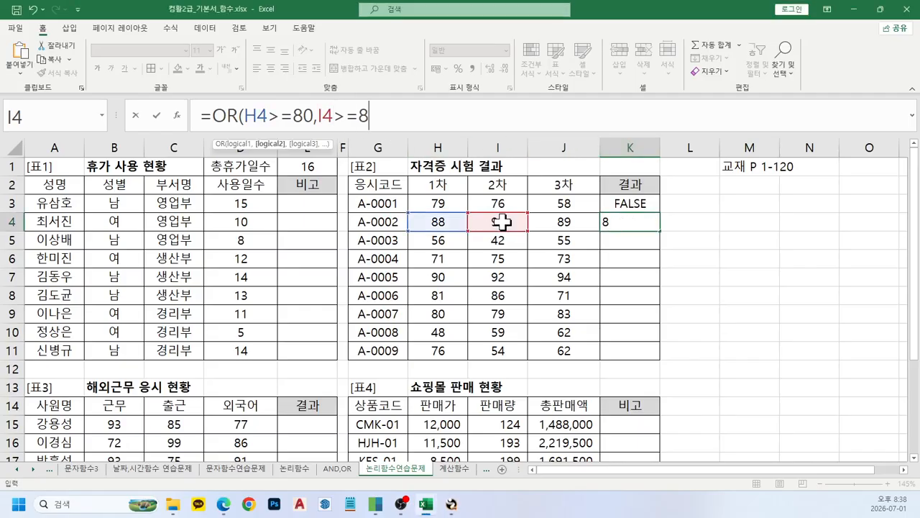
type("0,")
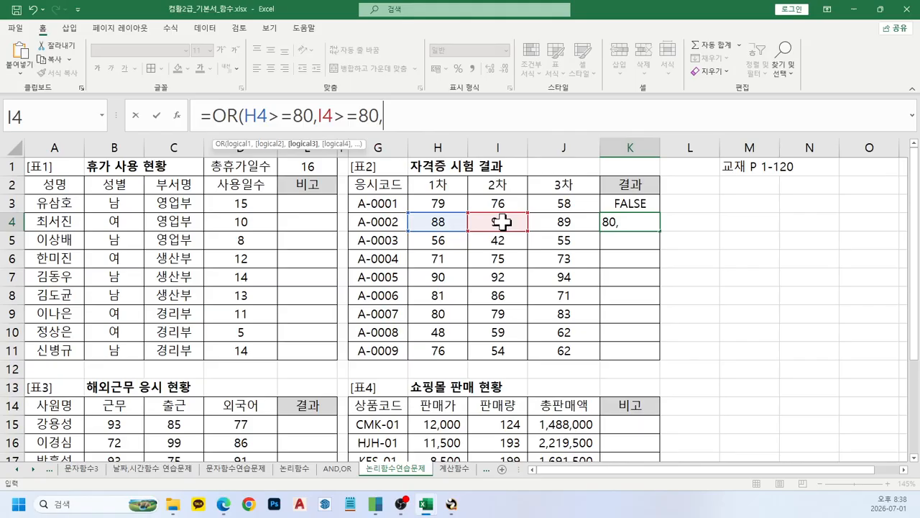
left_click(561, 224)
type(">=")
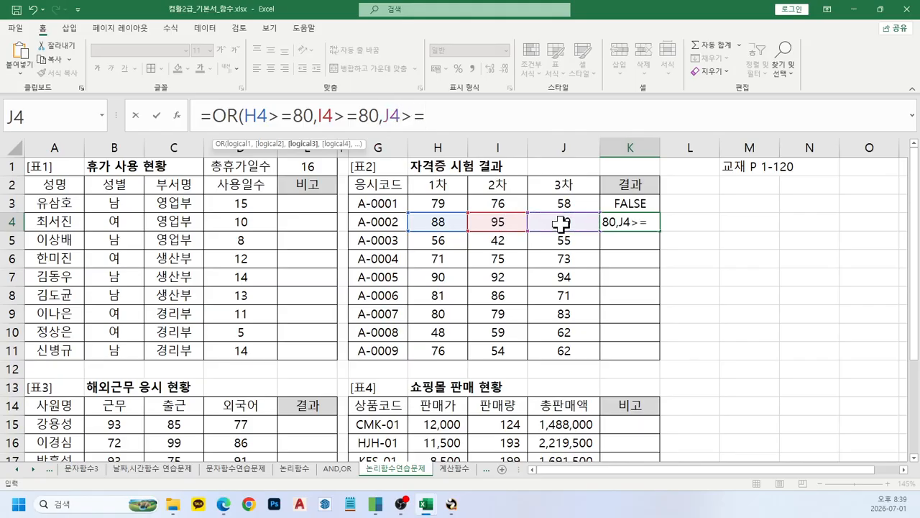
type("80)")
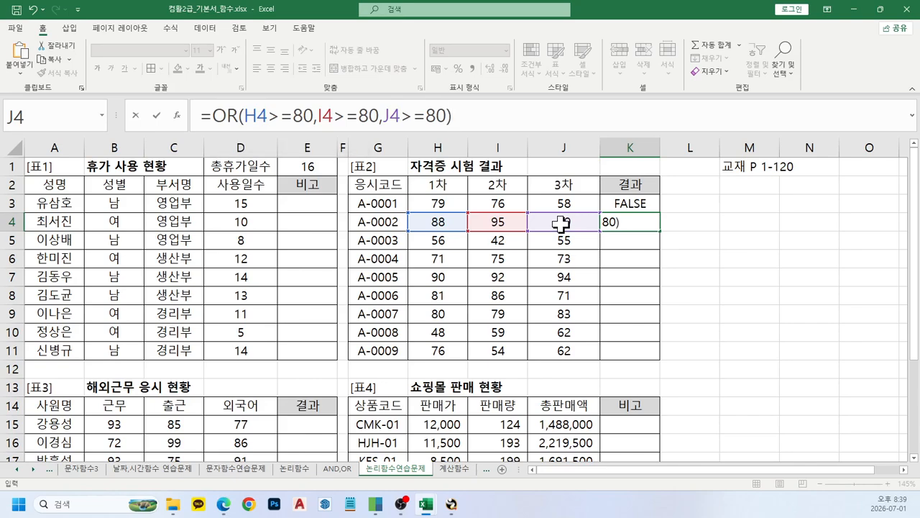
key("Return")
Compare the 1차, 2차 and 3차 scores of A-0001 and A-0002 with their OR results in column K
key("Up")
key("Up")
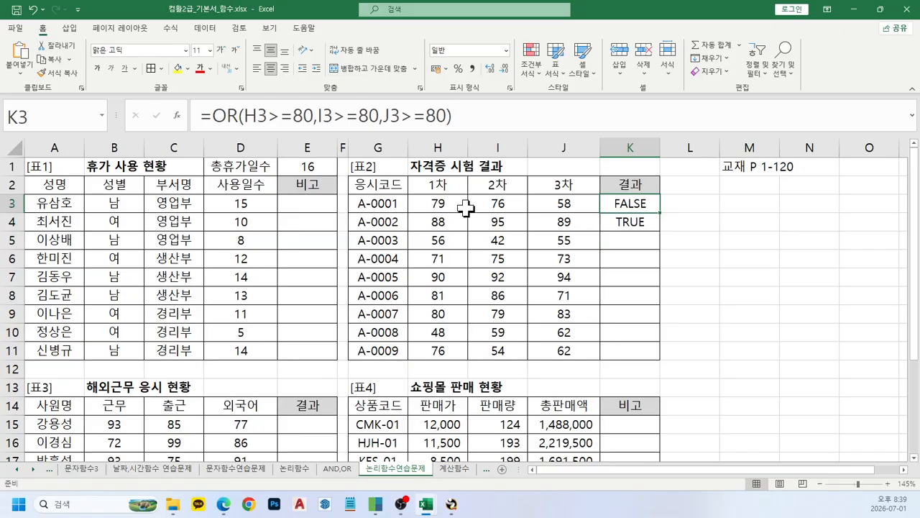
left_click_drag(445, 204, 575, 204)
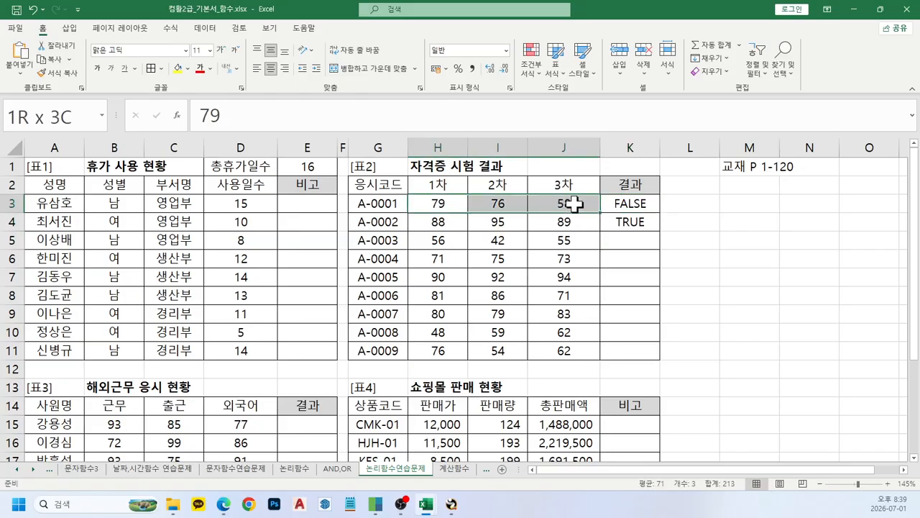
left_click(656, 205)
left_click(433, 224)
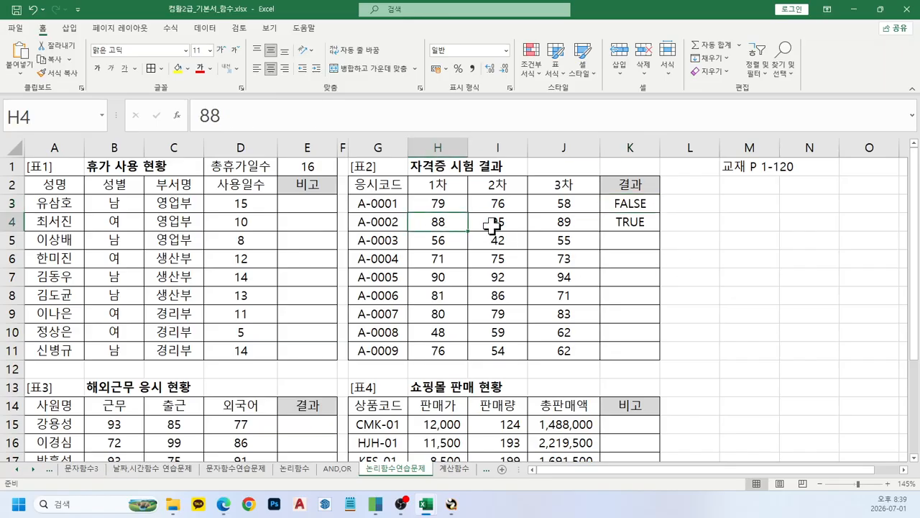
left_click(507, 222)
left_click(559, 218)
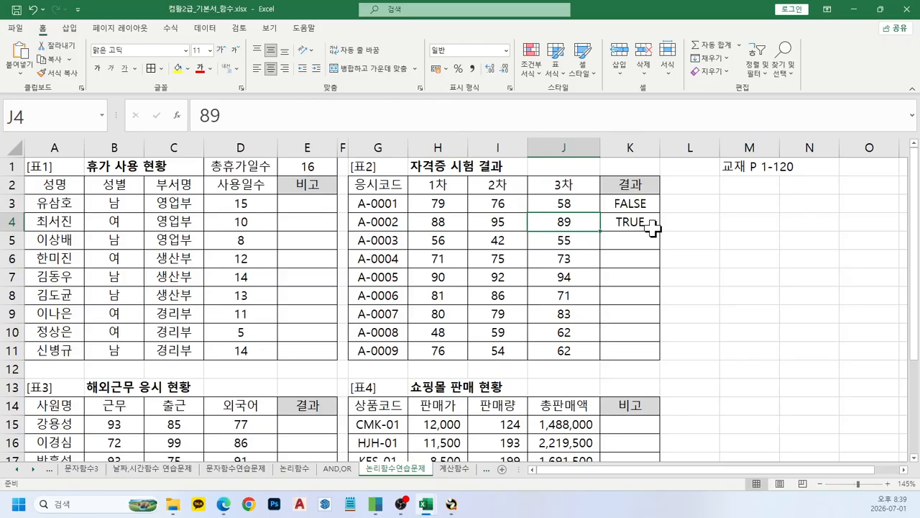
Fill the OR formula from K3 down through K11
left_click(653, 192)
left_click(655, 205)
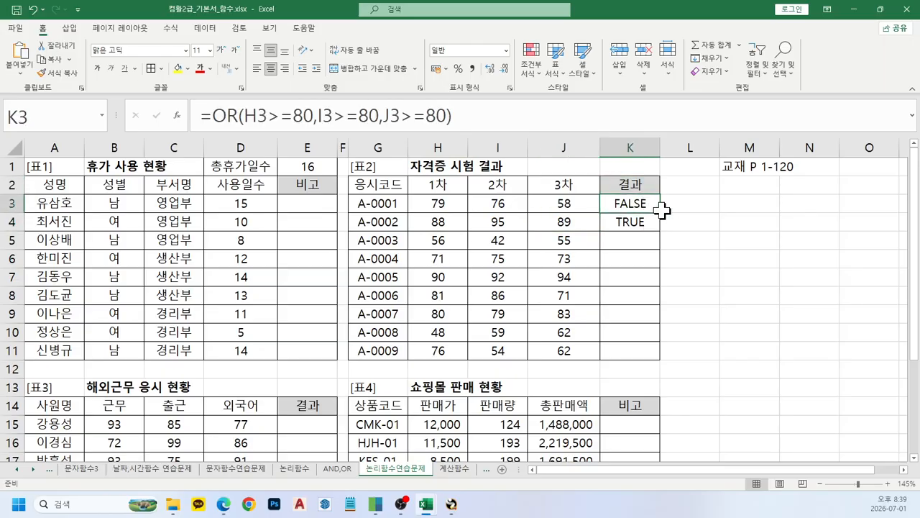
left_click_drag(659, 213, 654, 359)
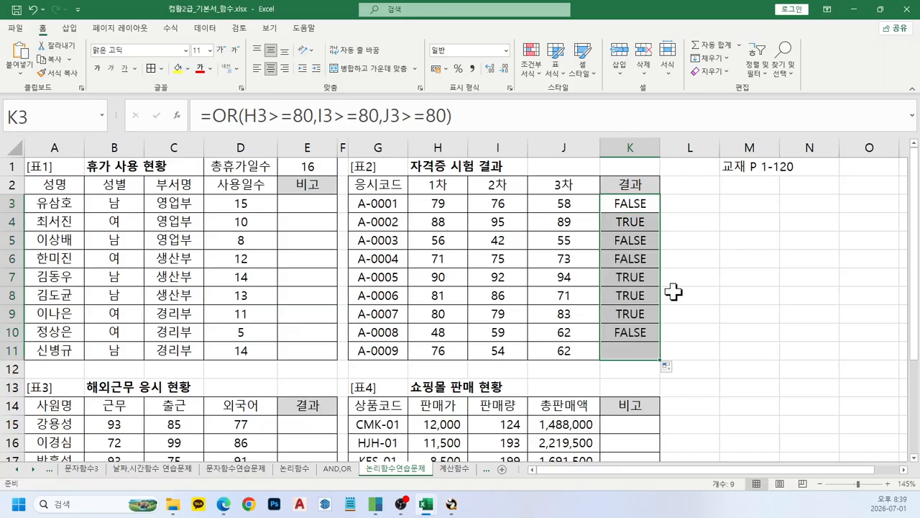
Switch to the textbook PDF in Edge to recheck problem 2's result texts and required functions, and return to Excel
left_click(642, 205)
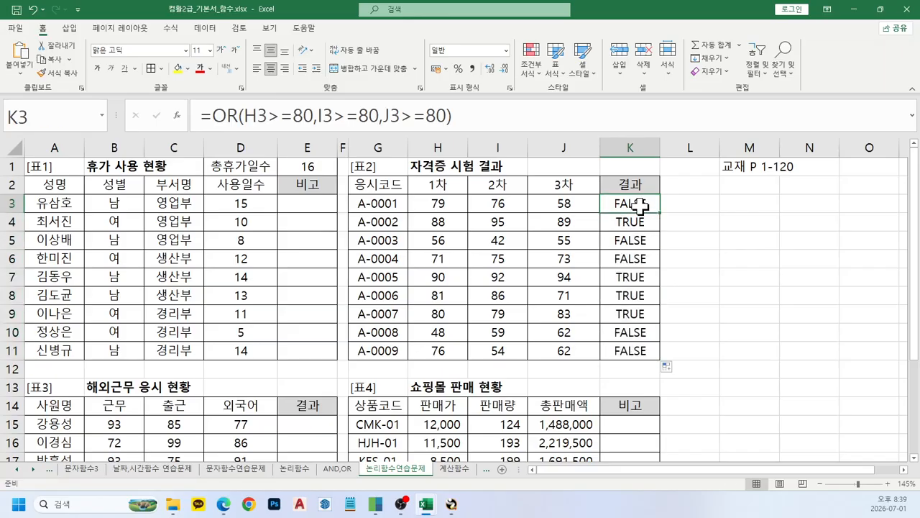
mouse_move(224, 504)
left_click(244, 468)
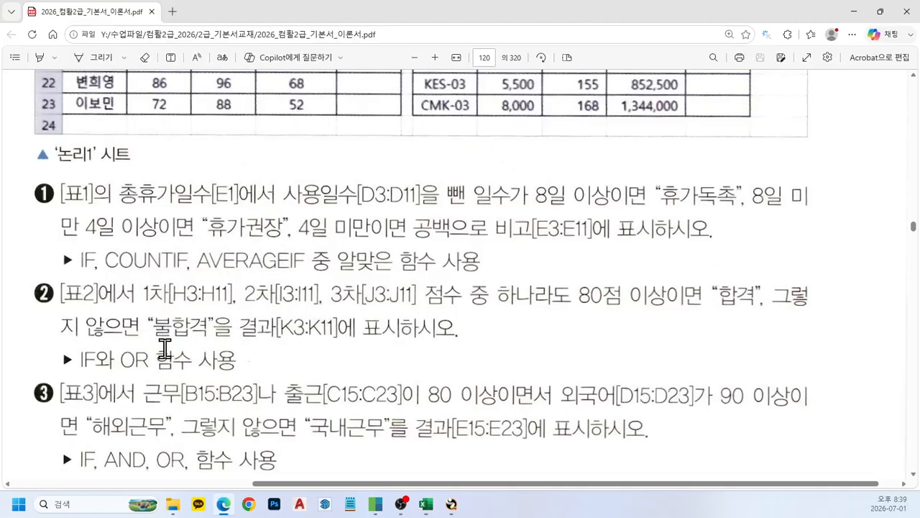
left_click(852, 12)
Nest K3's OR test in an IF that returns "합격" when true and "불합격" otherwise
left_click(218, 117)
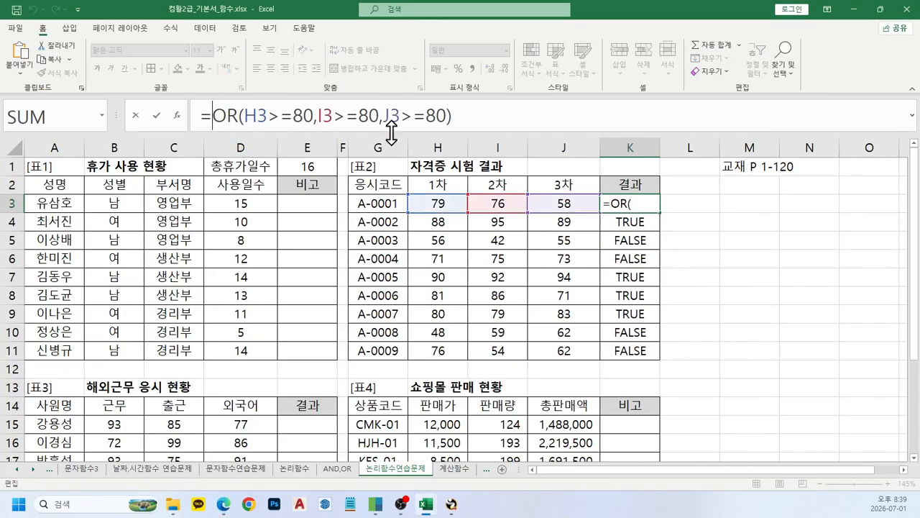
type("IF(")
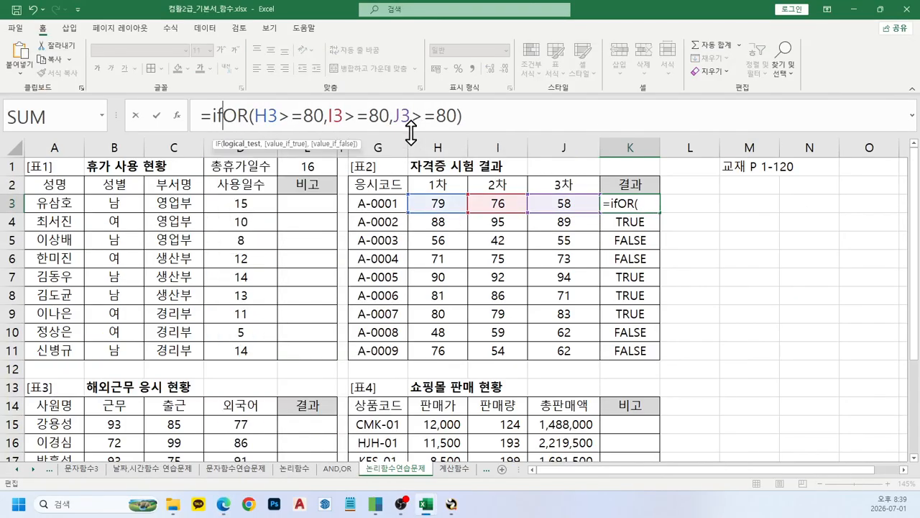
left_click(524, 113)
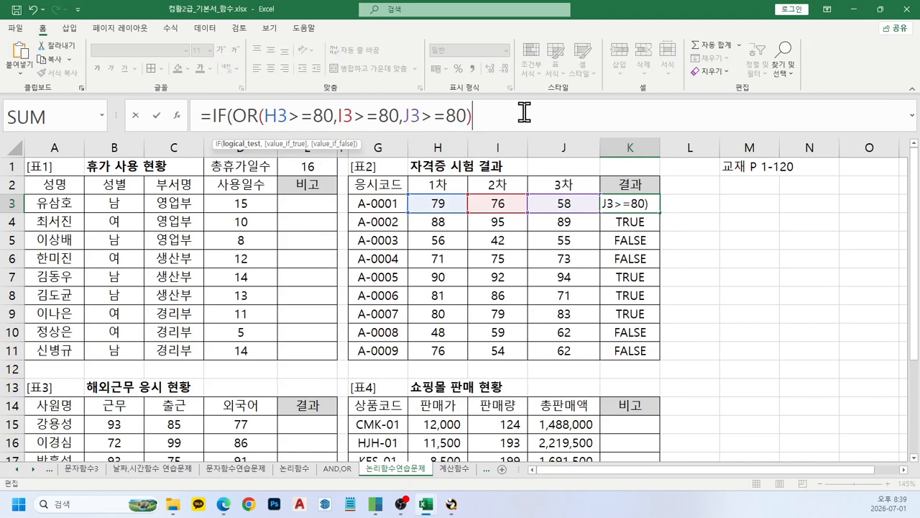
type(",\"g")
key("BackSpace")
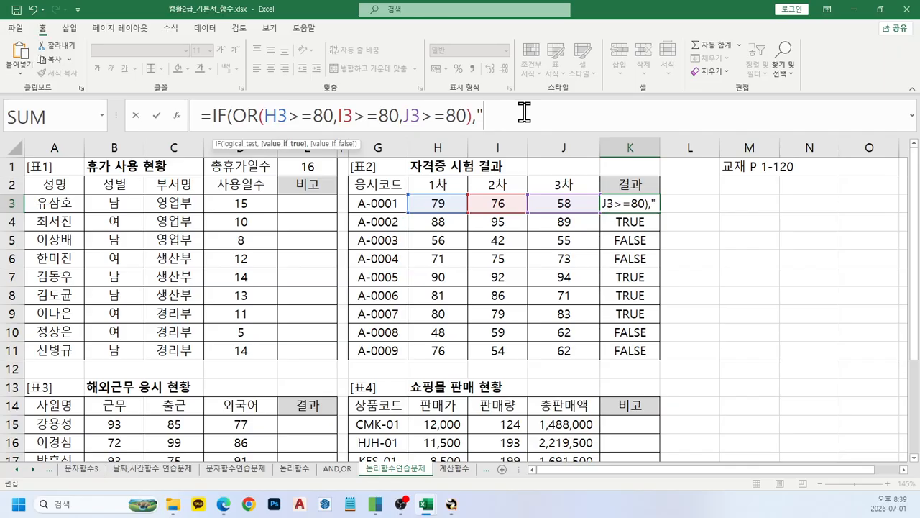
type("합격\",")
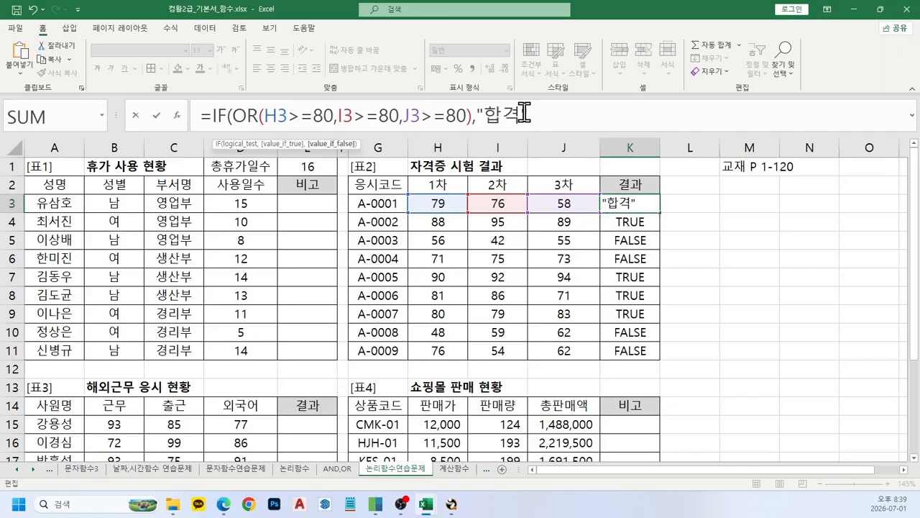
type("\"불합격")
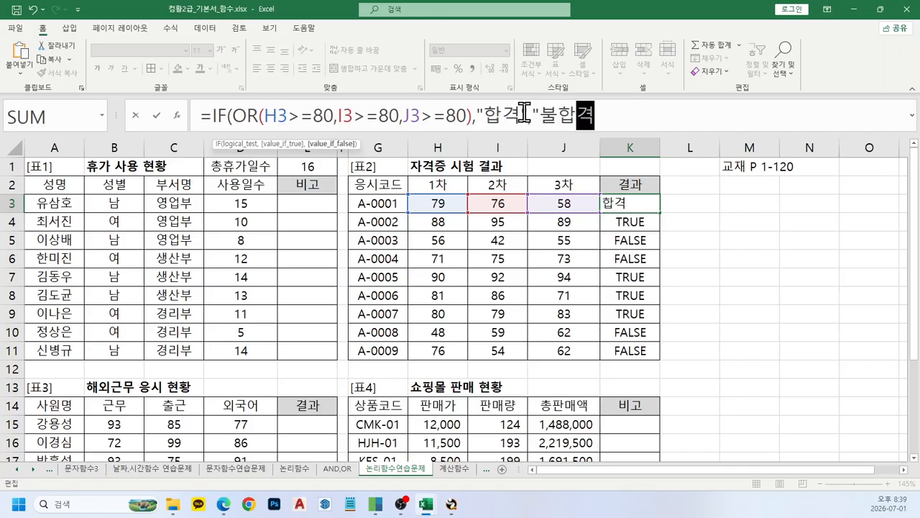
type("\")")
key("Return")
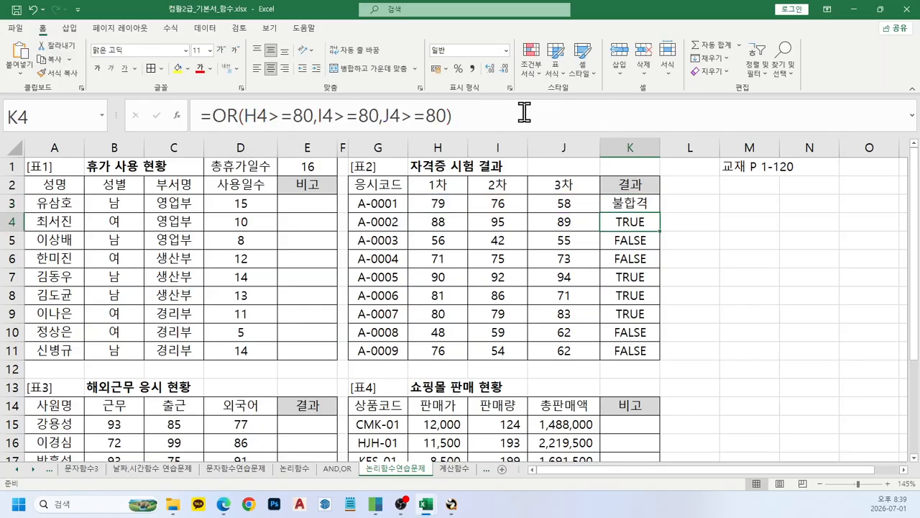
Fill the IF formula from K3 down through K11
key("Up")
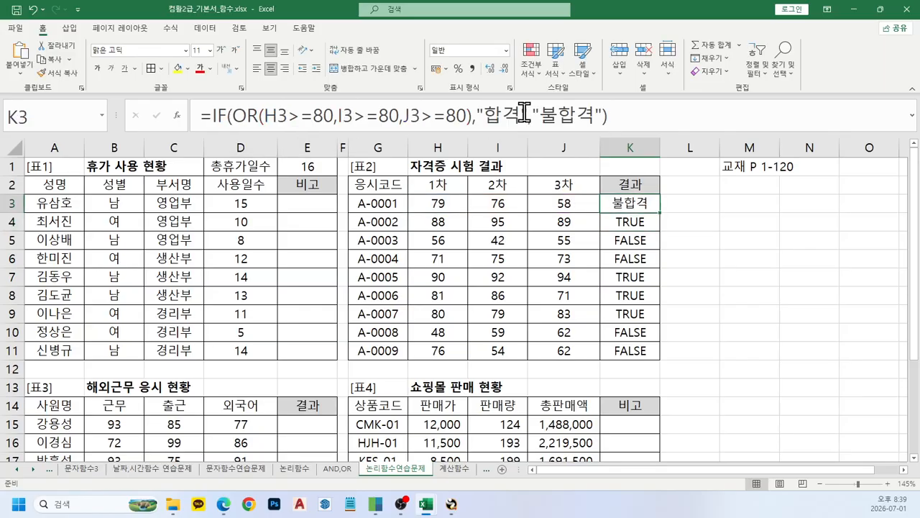
double_click(660, 213)
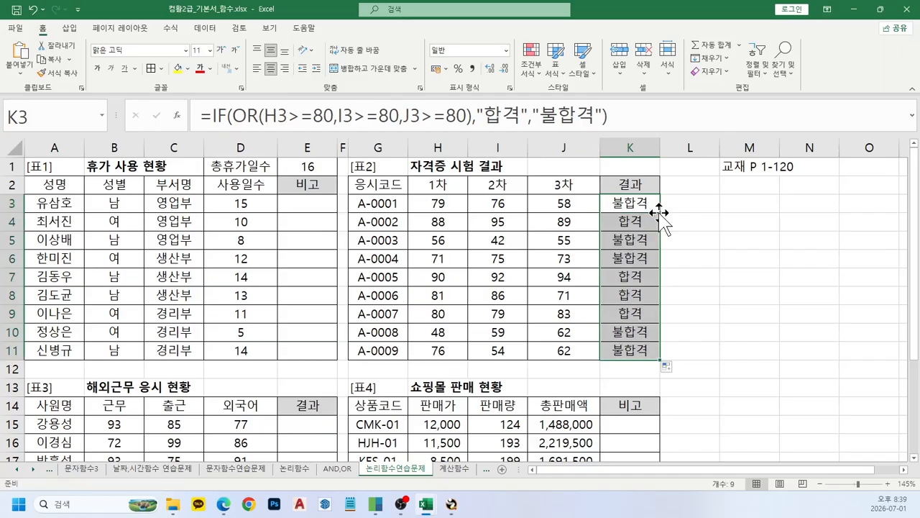
left_click(646, 204)
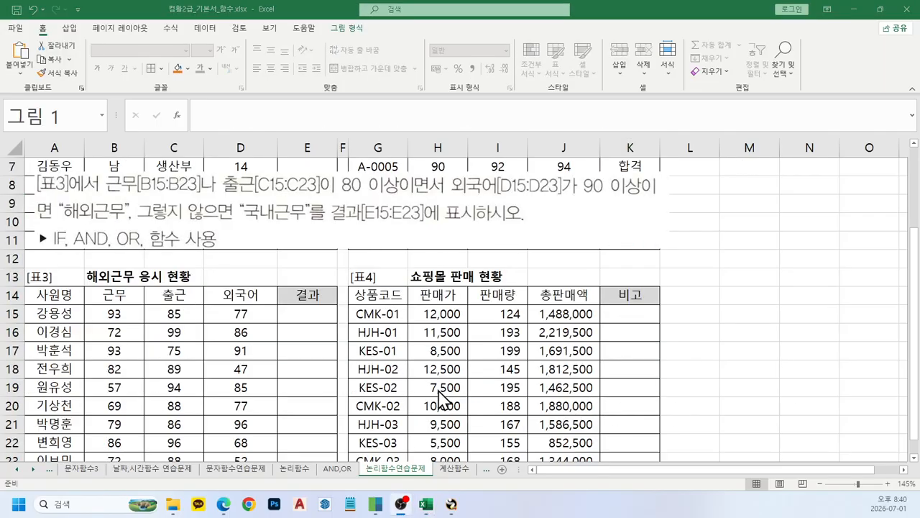
Enter an OR formula in E15 of 표3 with the conditions B15>=80 and C15>=80
left_click(312, 316)
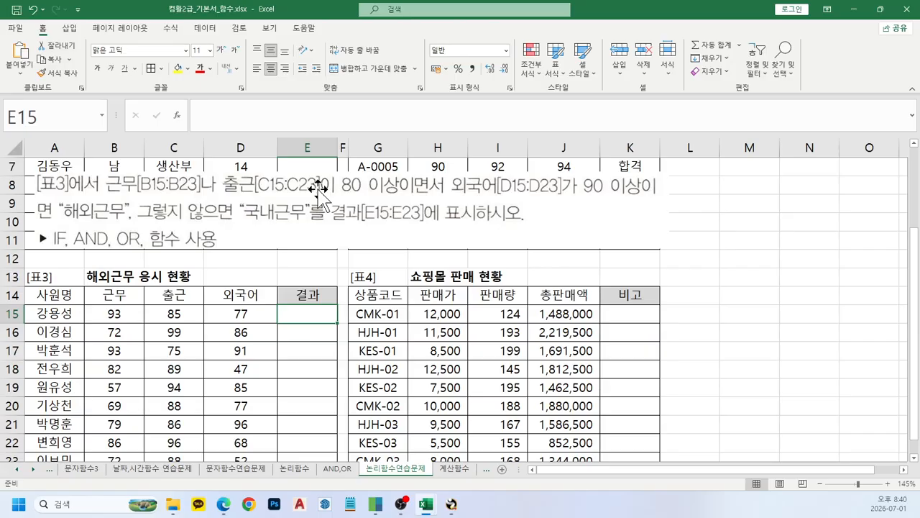
type("=")
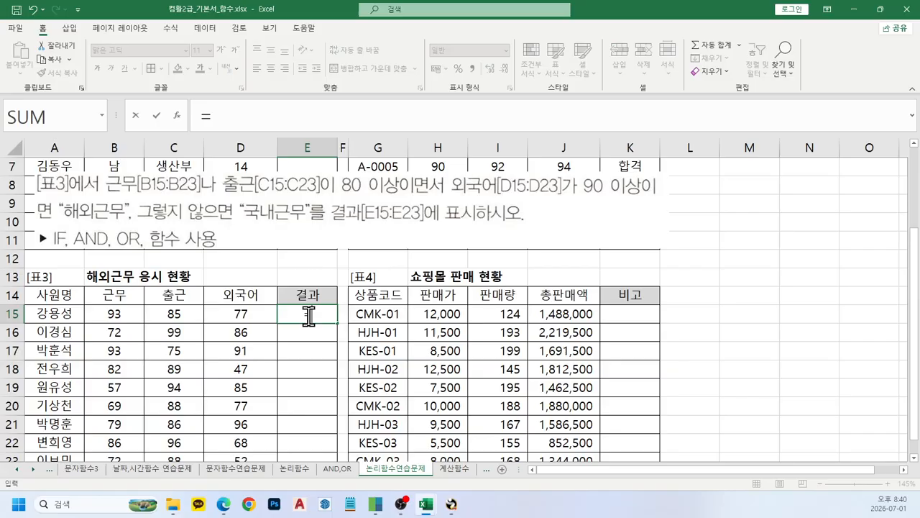
type("ㅐㄱor")
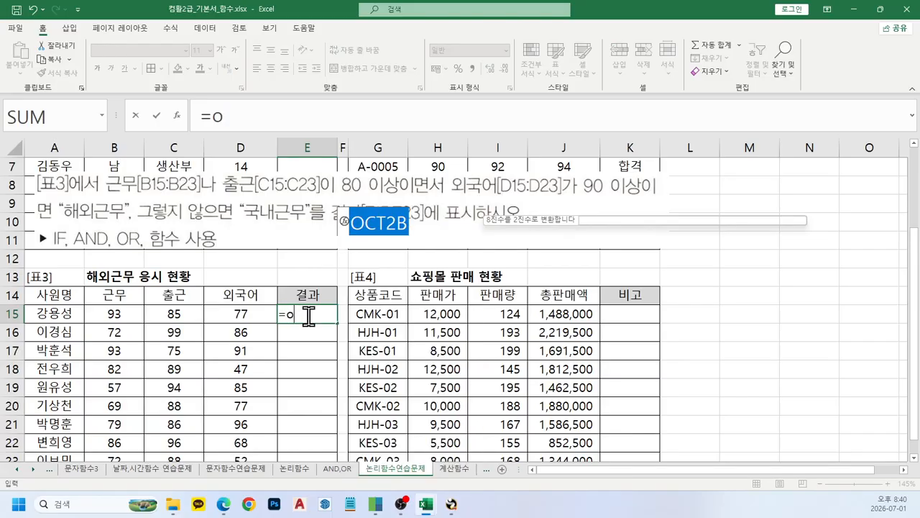
key("Tab")
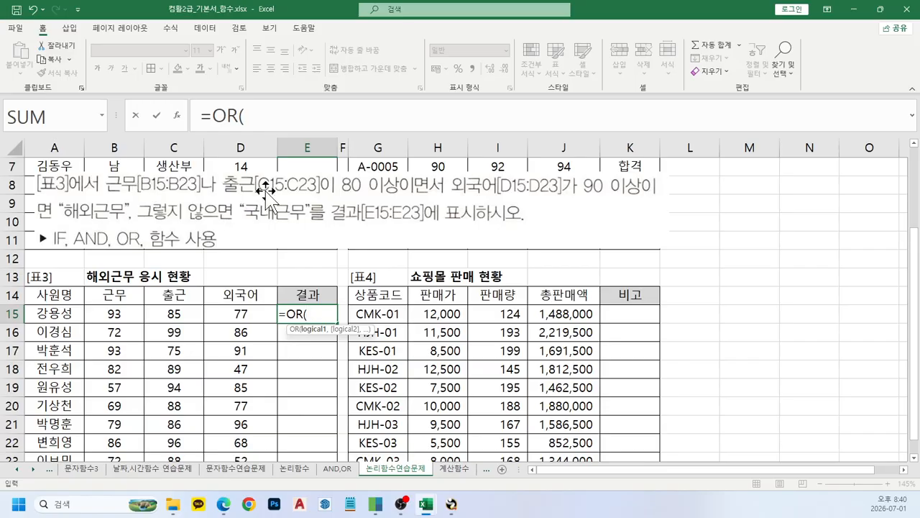
left_click(98, 317)
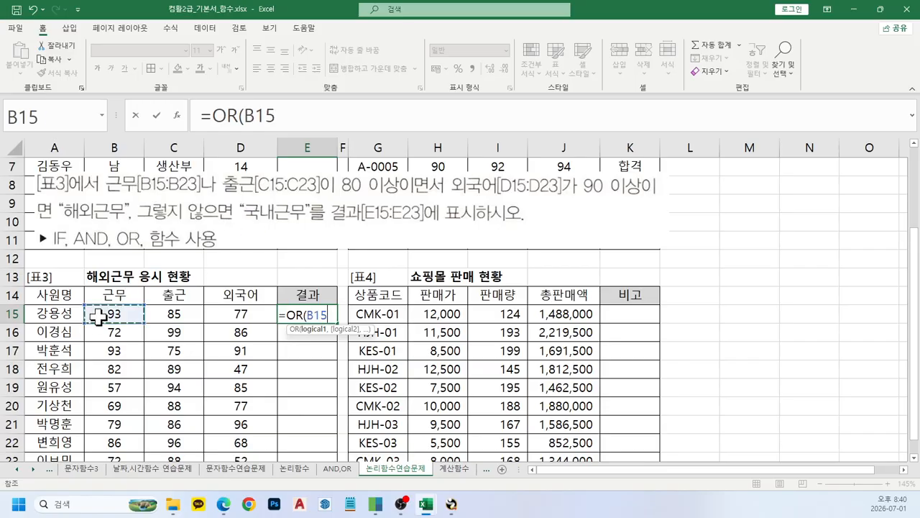
type(">=80")
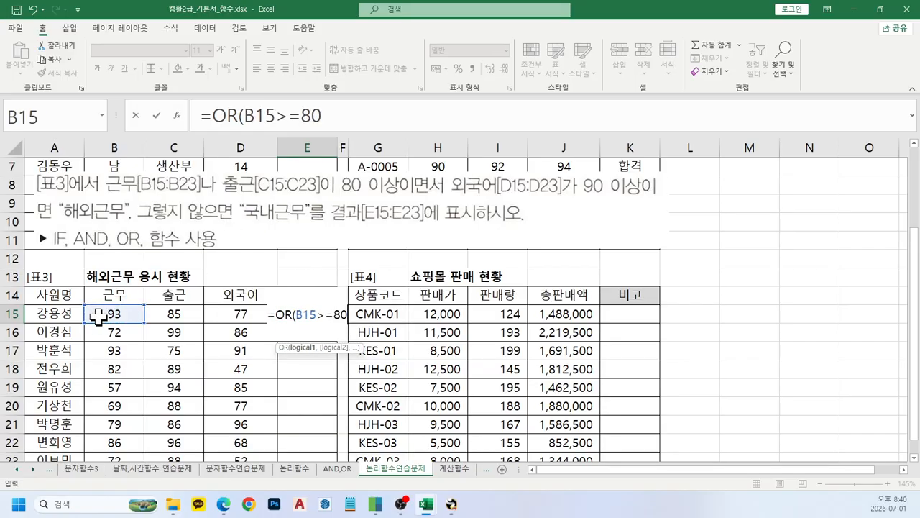
type(",")
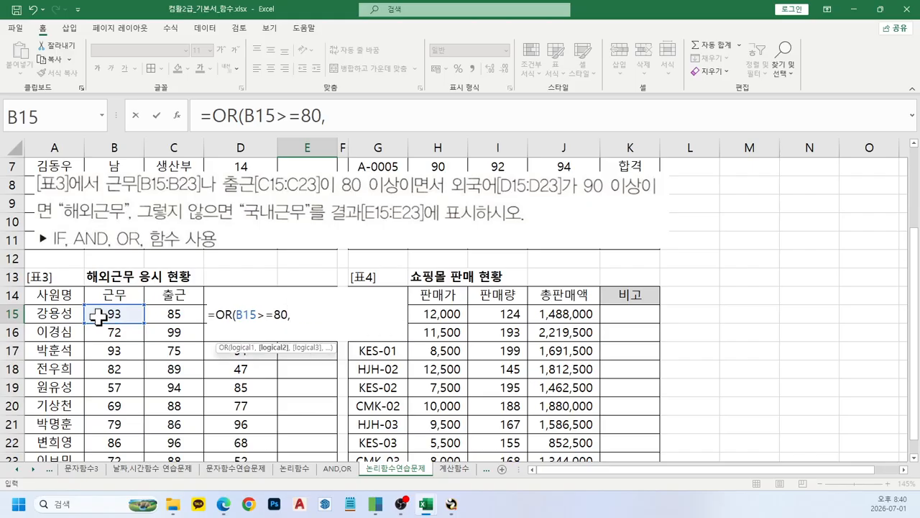
left_click(166, 314)
type(">")
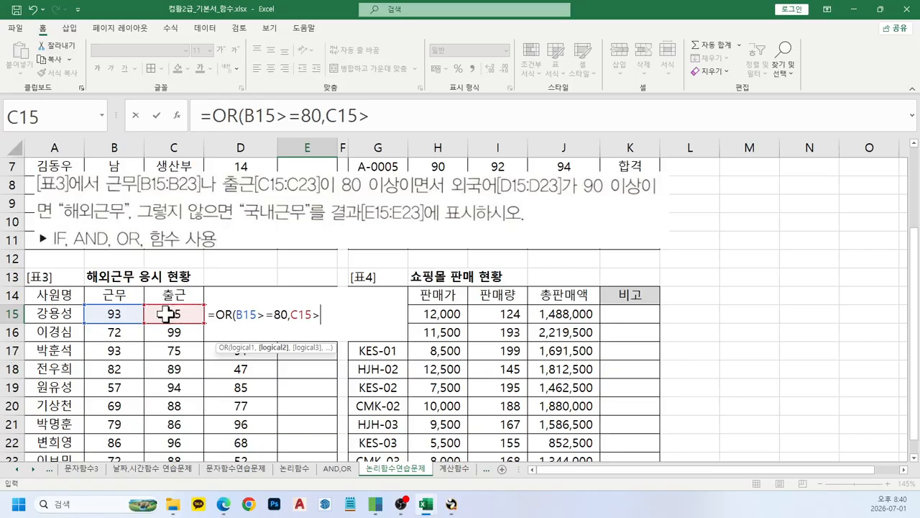
type("=80)")
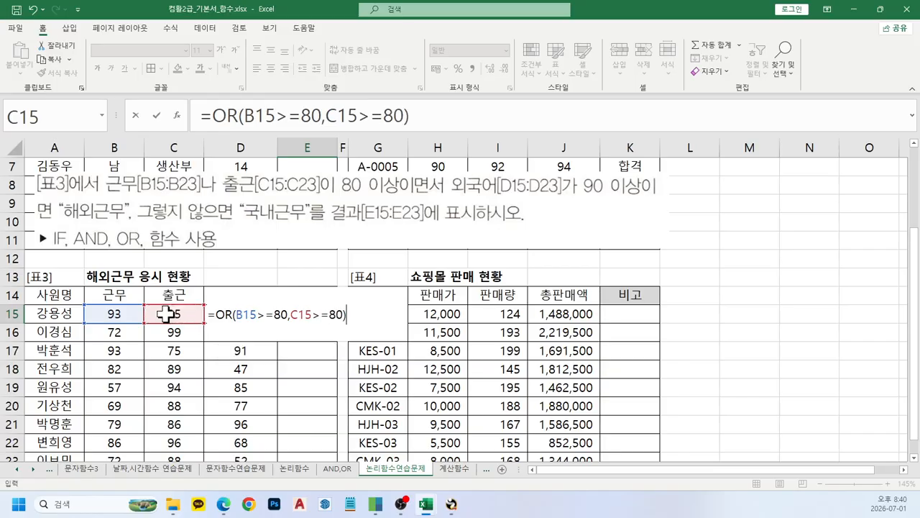
key("Return")
key("Up")
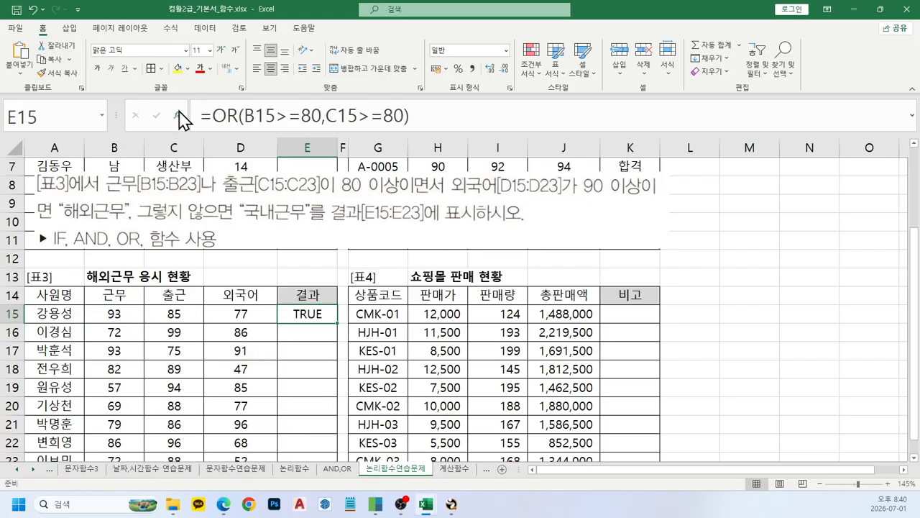
left_click_drag(211, 116, 454, 123)
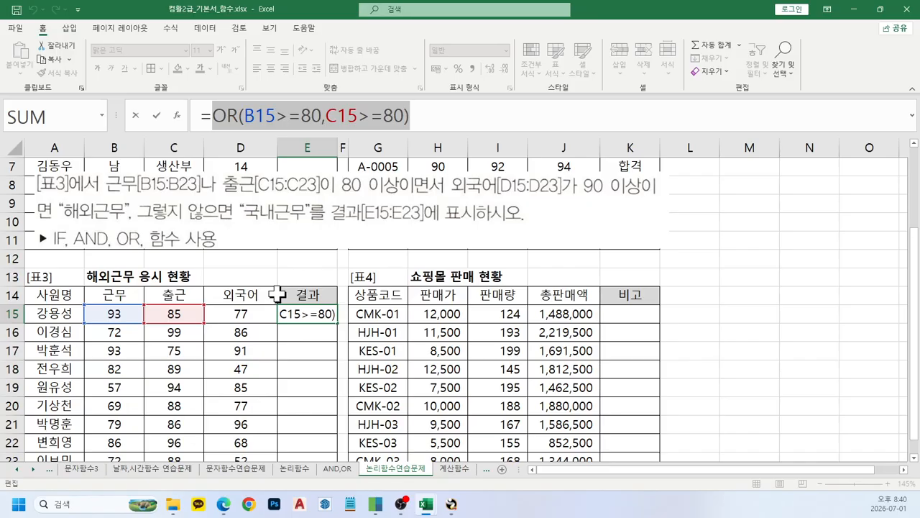
left_click_drag(215, 298, 268, 335)
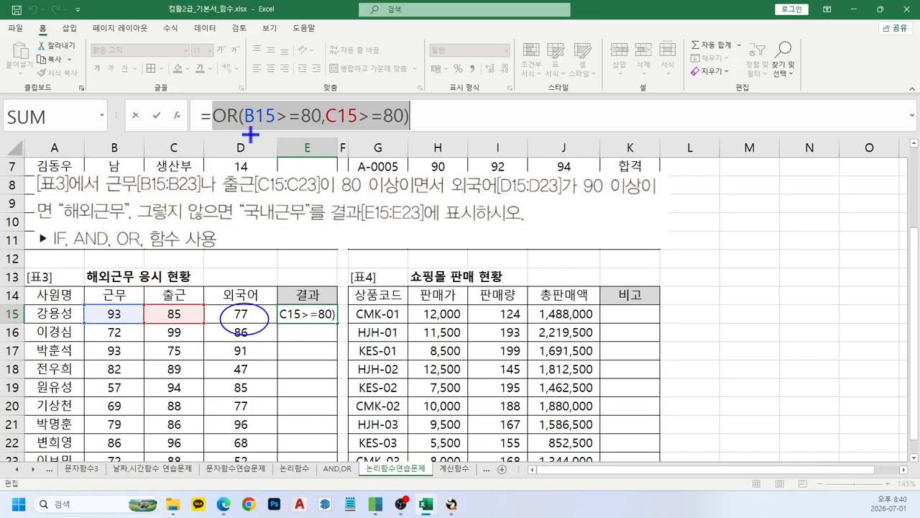
mouse_move(233, 126)
left_mouse_down()
mouse_move(179, 161)
mouse_move(283, 270)
left_mouse_up()
mouse_move(74, 236)
left_mouse_down()
mouse_move(75, 207)
mouse_move(107, 210)
left_mouse_up()
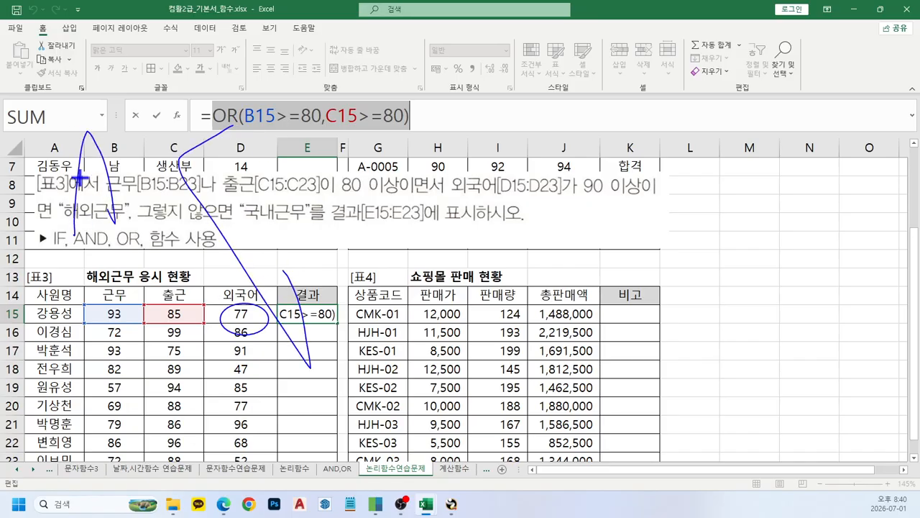
key("Escape")
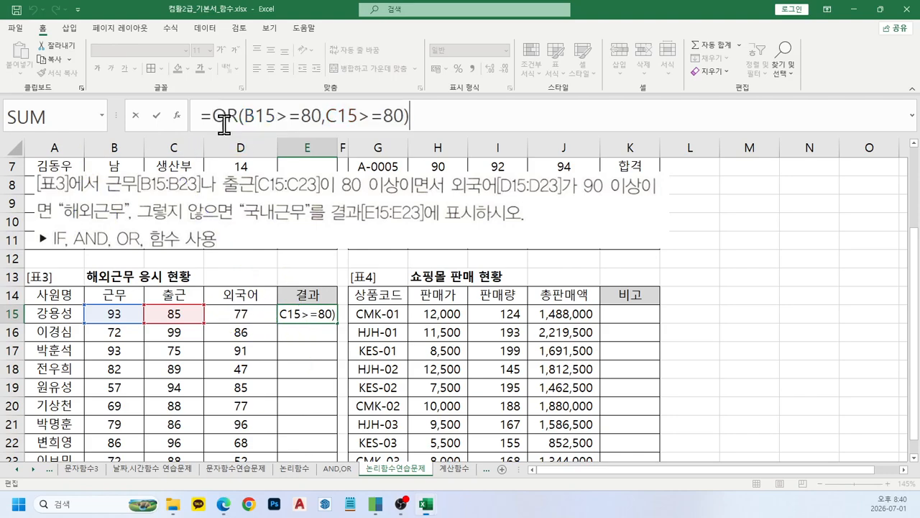
Nest E15's OR test as the first condition of an AND, with D15>=90 as the second condition
left_click(215, 121)
type("and")
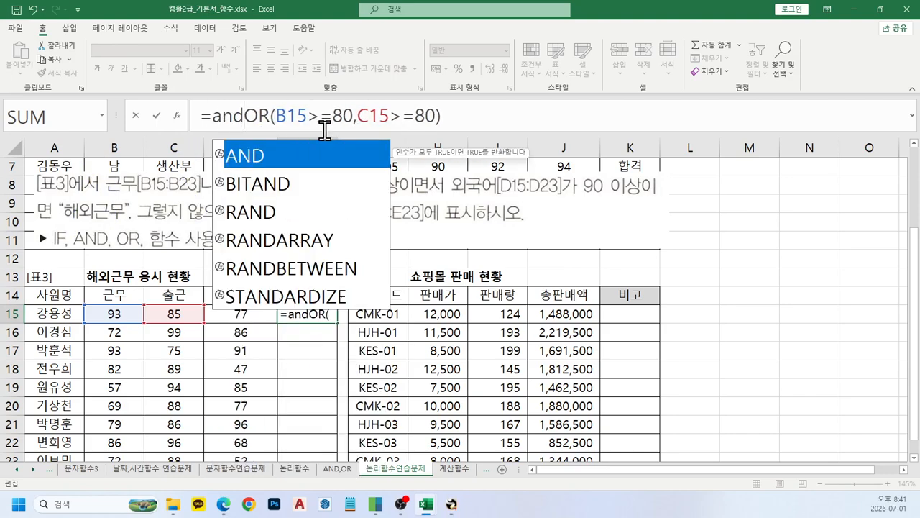
type("(")
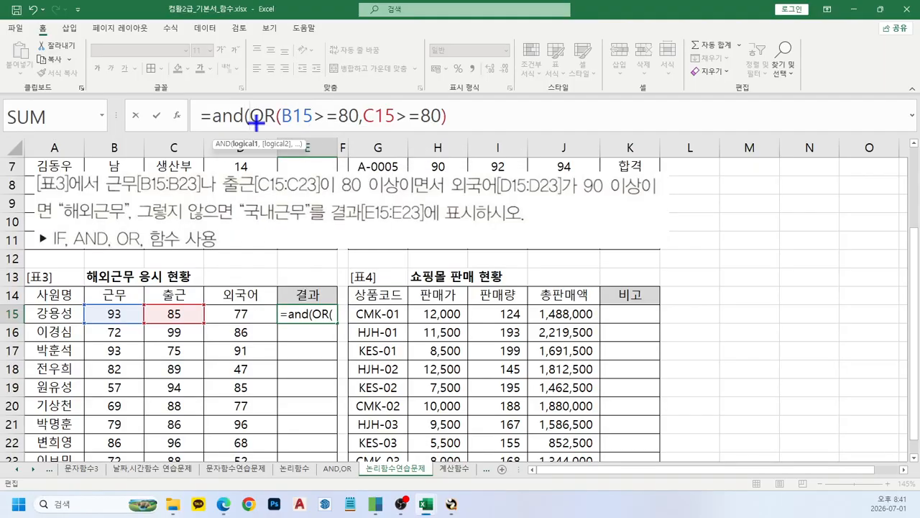
mouse_move(253, 102)
left_mouse_down()
mouse_move(298, 121)
mouse_move(427, 131)
left_mouse_up()
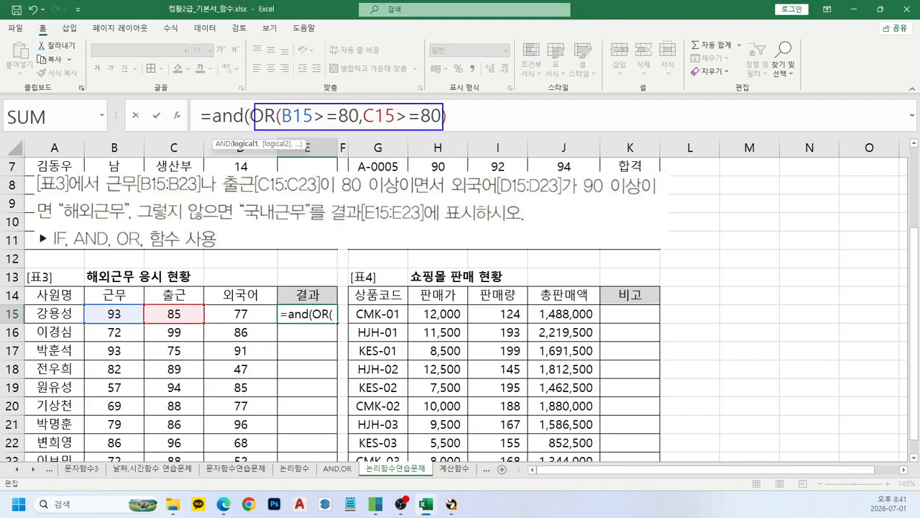
key("Escape")
left_click(467, 116)
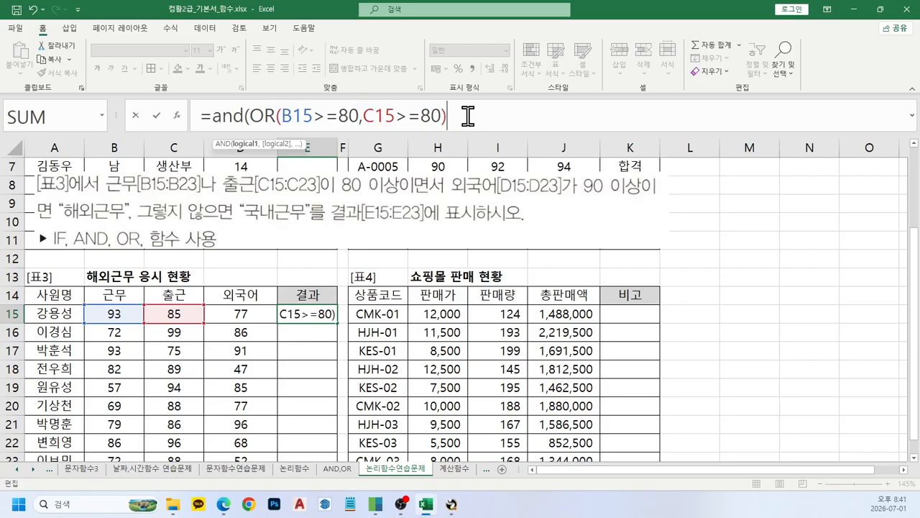
type(",")
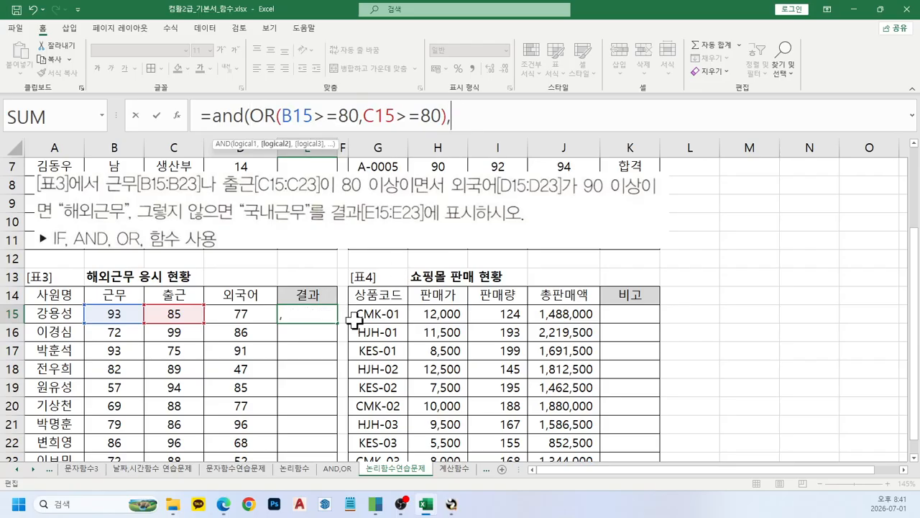
left_click(240, 317)
type(">=")
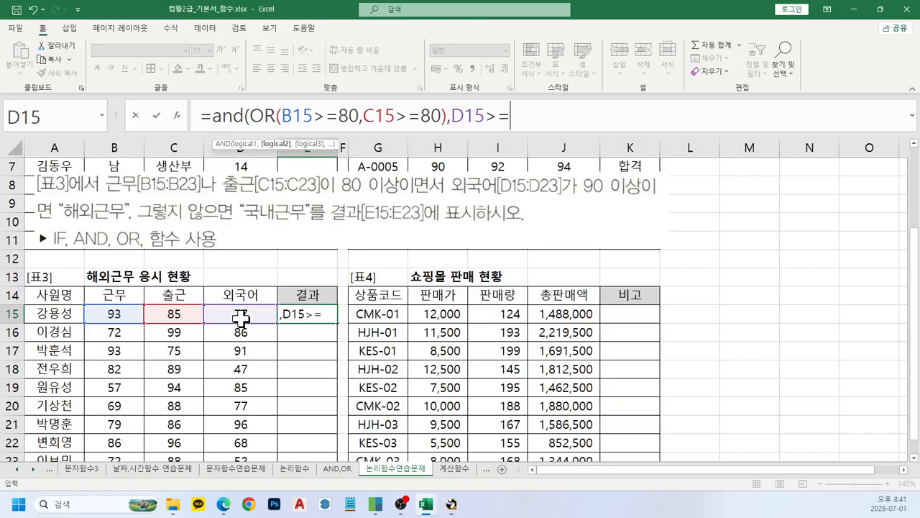
type("90)")
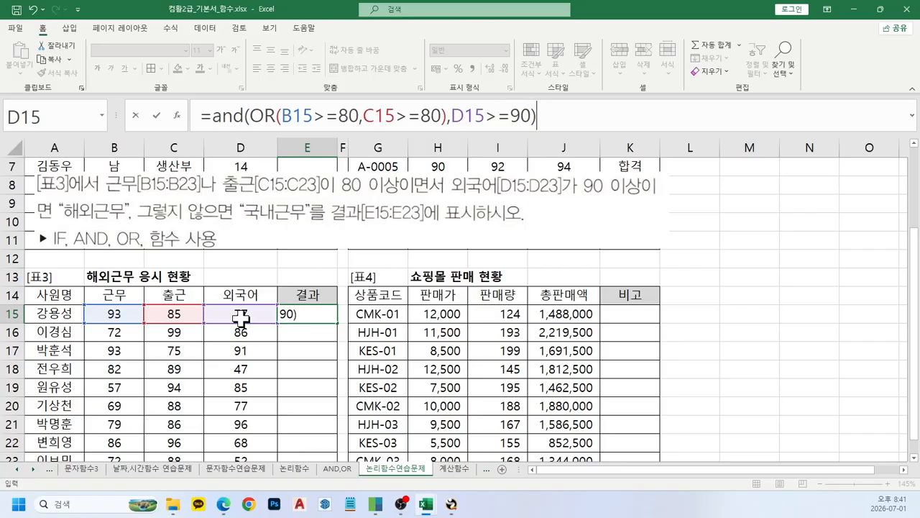
key("Return")
key("Up")
Fill the AND formula from E15 down through E23
scroll(241, 330, "down", 1)
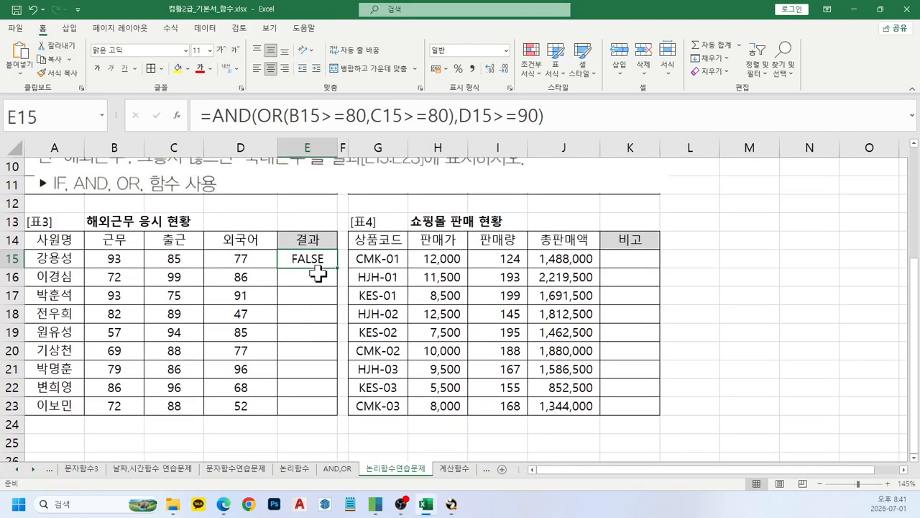
left_click_drag(337, 267, 338, 413)
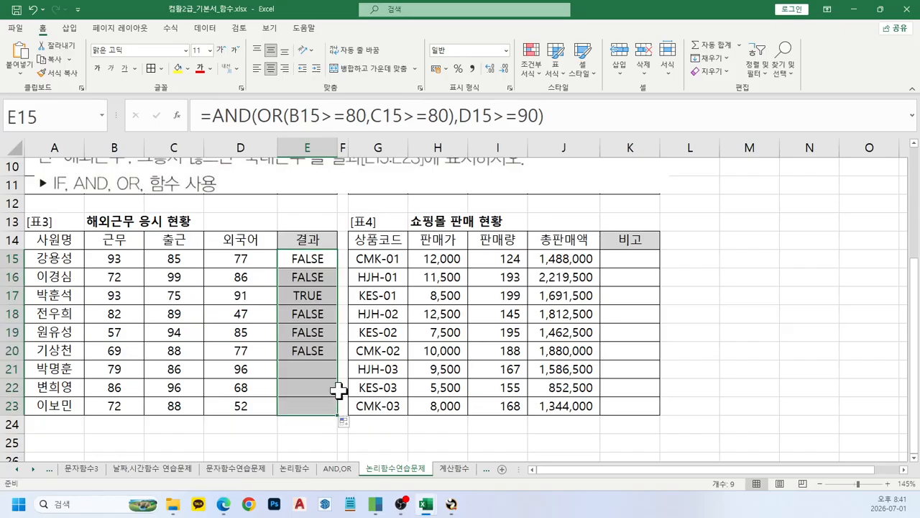
left_click(307, 264)
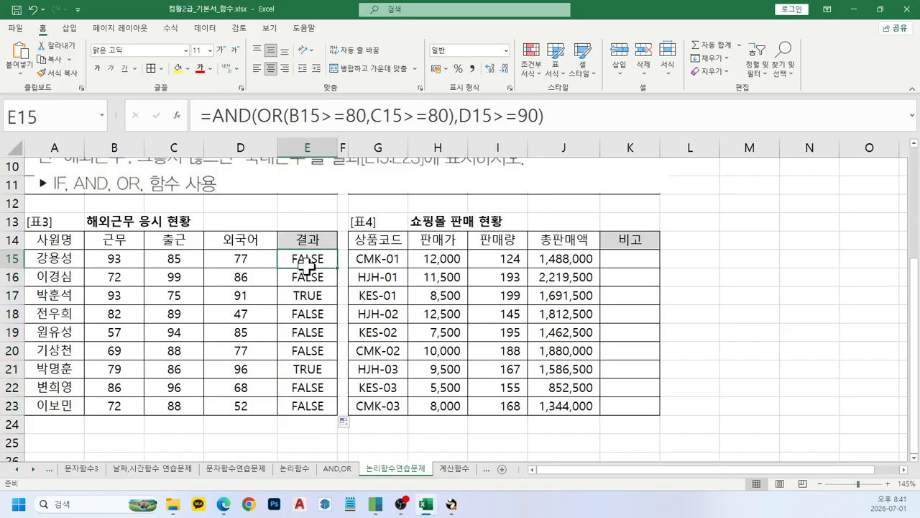
scroll(297, 285, "up", 2)
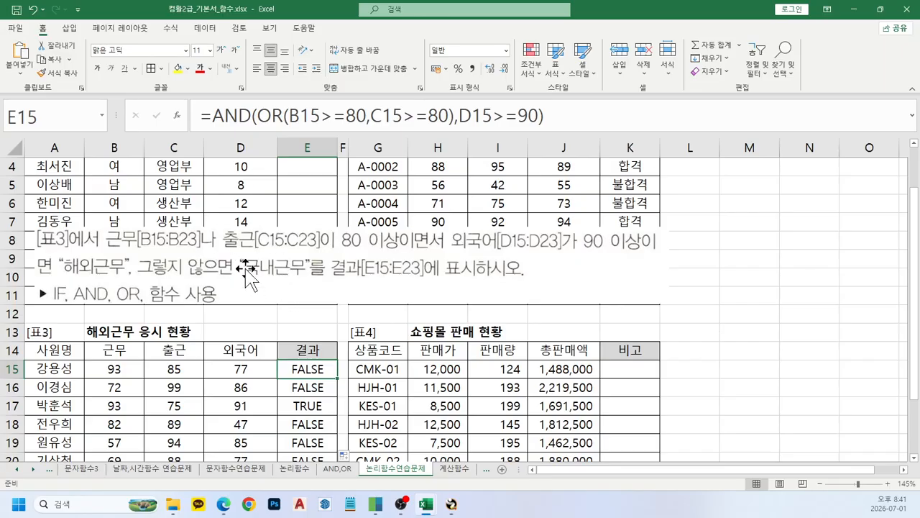
Wrap E15's AND formula in an IF function so the AND test serves as its logical test
left_click(214, 117)
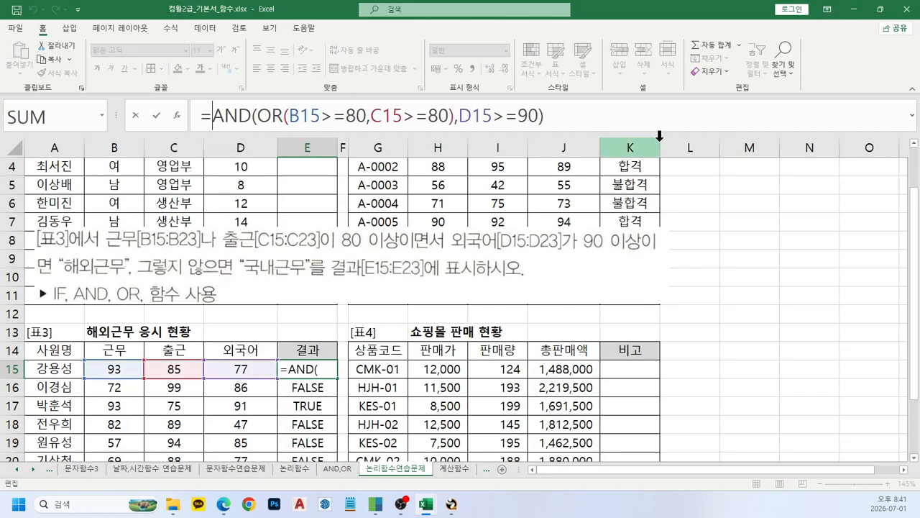
type("if")
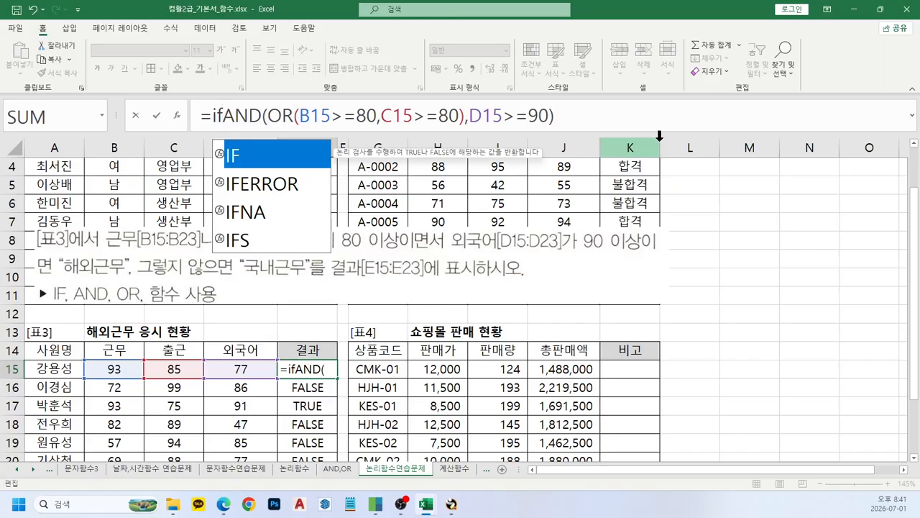
type("(")
key("ctrl+2")
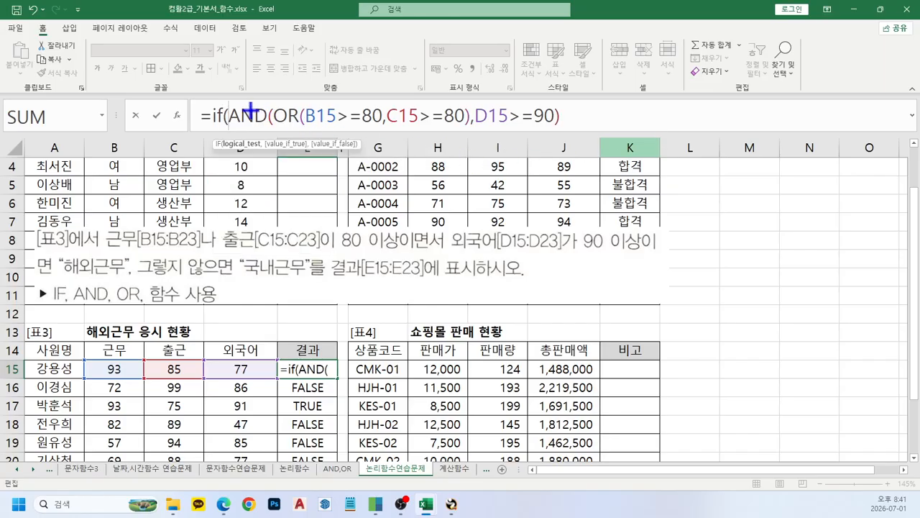
mouse_move(229, 105)
left_mouse_down()
mouse_move(470, 133)
mouse_move(566, 132)
left_mouse_up()
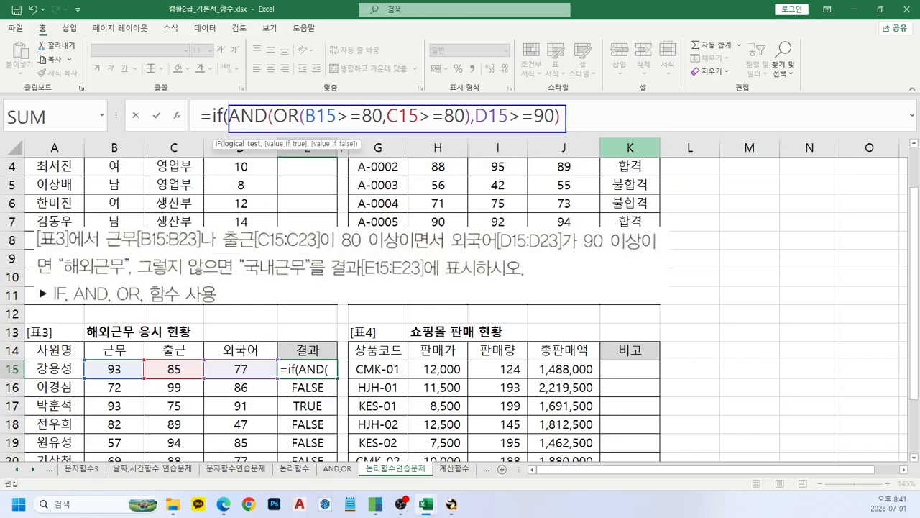
key("Escape")
left_click(603, 123)
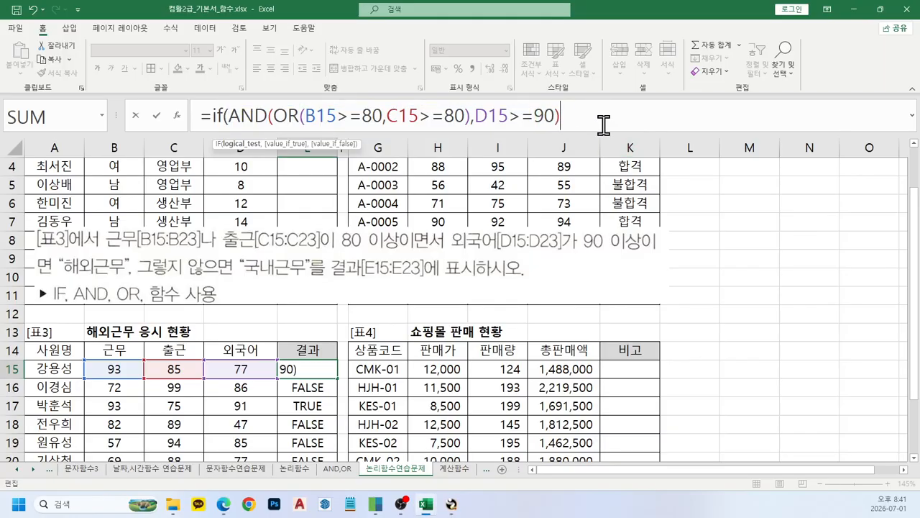
Complete E15's IF with "해외근무" as the true result and "국내근무" as the false result, and commit the formula
type(",\"go")
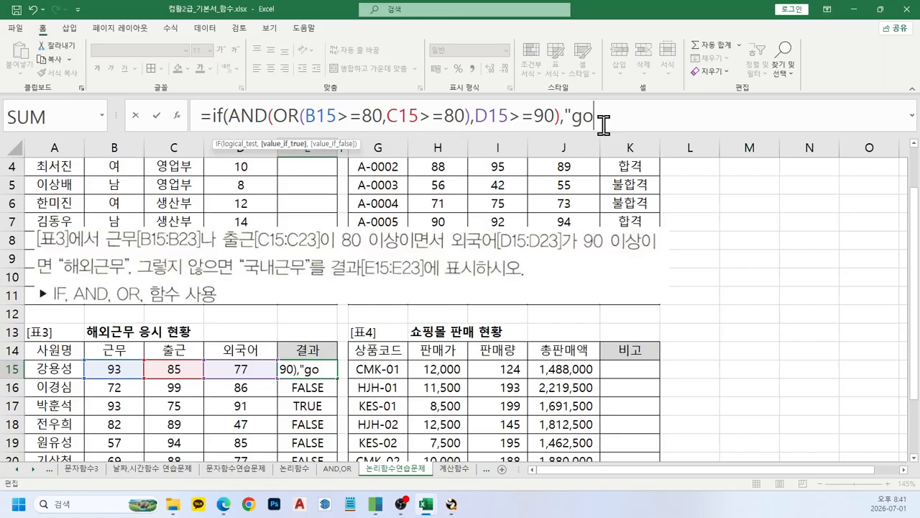
key("BackSpace")
key("BackSpace")
key("Hangul")
type("해오")
type("외근무\"")
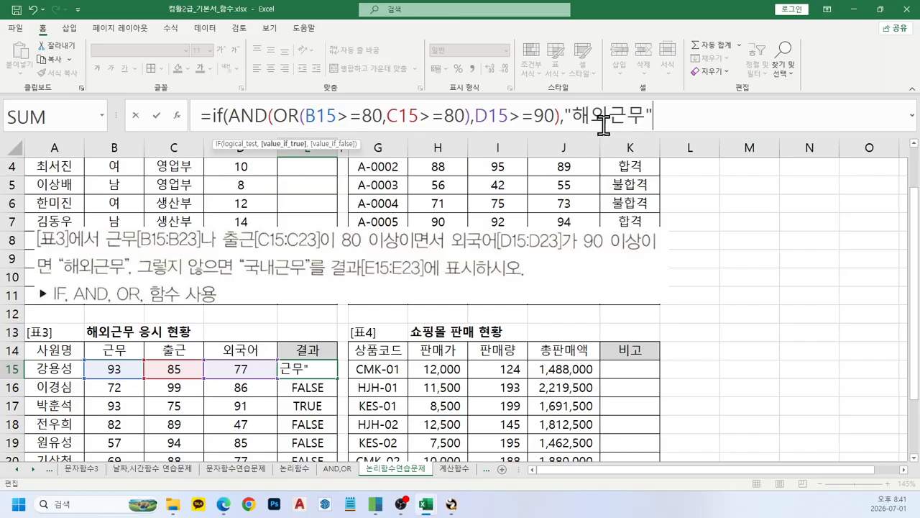
type(",\"국내근무")
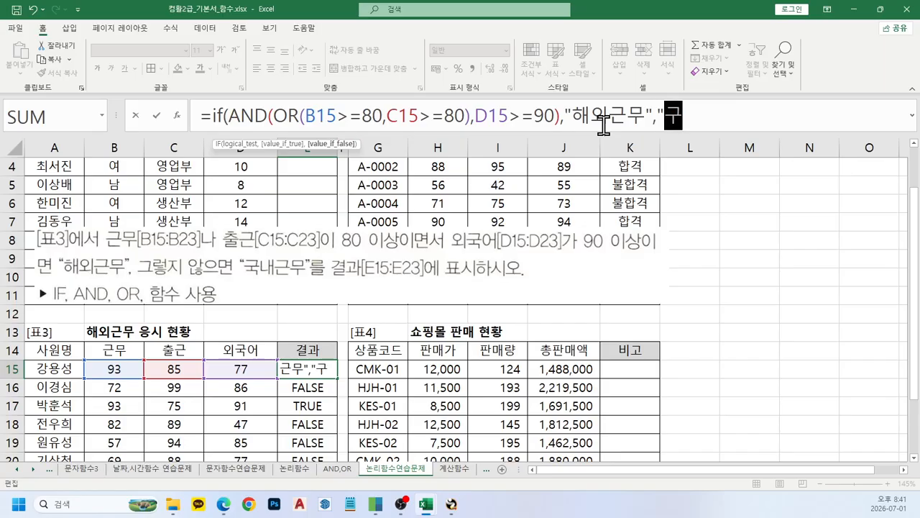
type("\"")
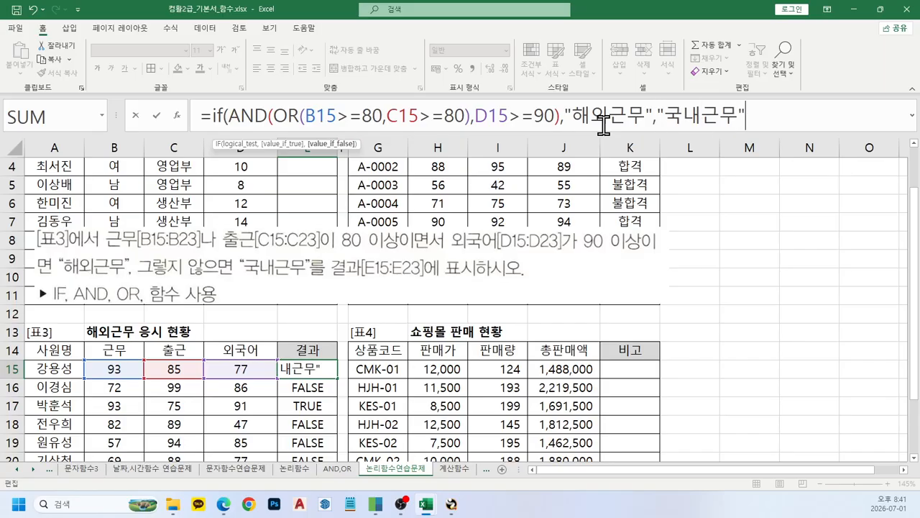
type(")")
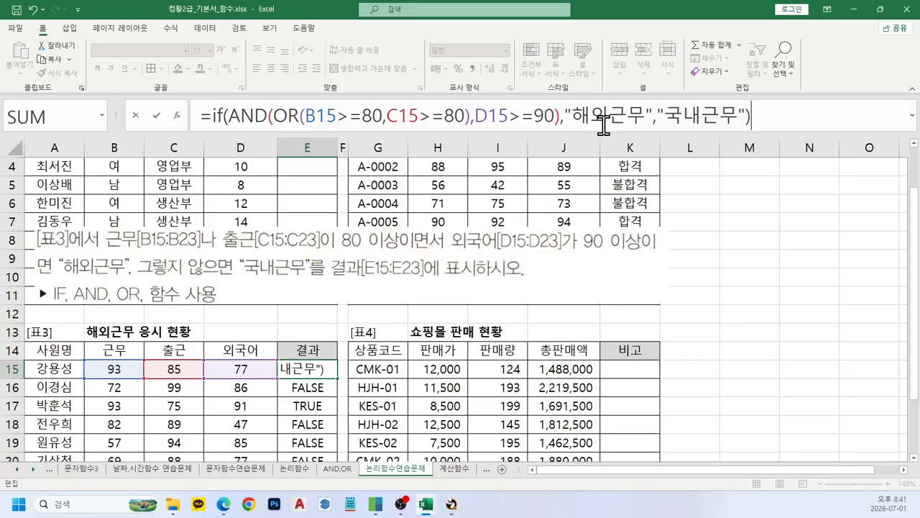
key("Return")
key("Up")
Fill the IF formula from E15 down through E23 and delete the 표3 problem picture
scroll(376, 199, "down", 2)
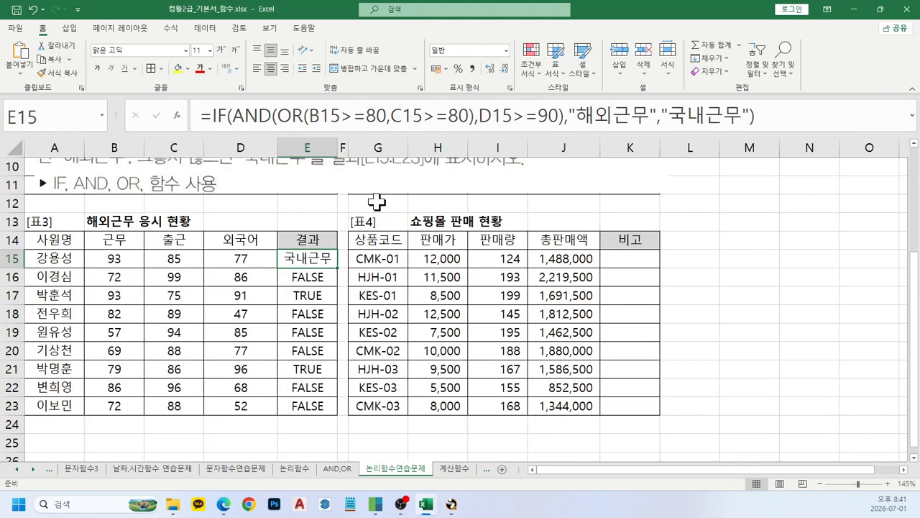
left_click_drag(339, 268, 329, 409)
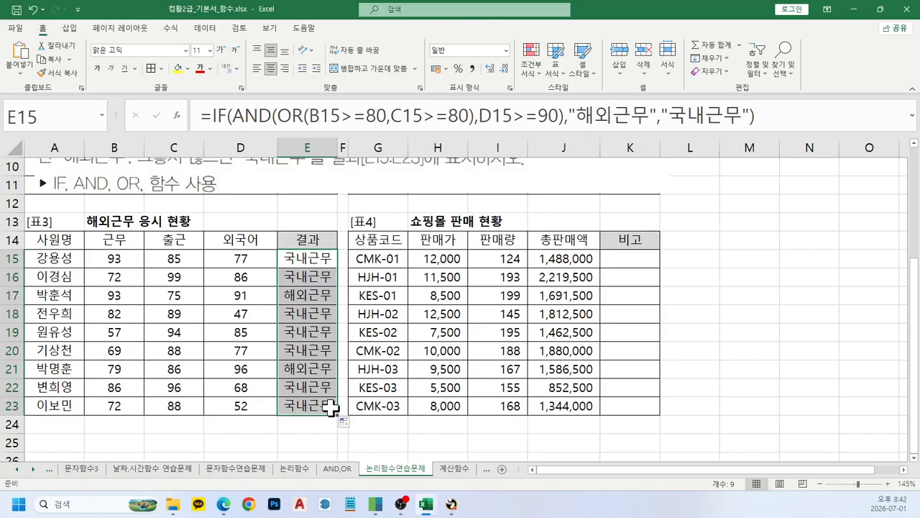
scroll(329, 408, "up", 1)
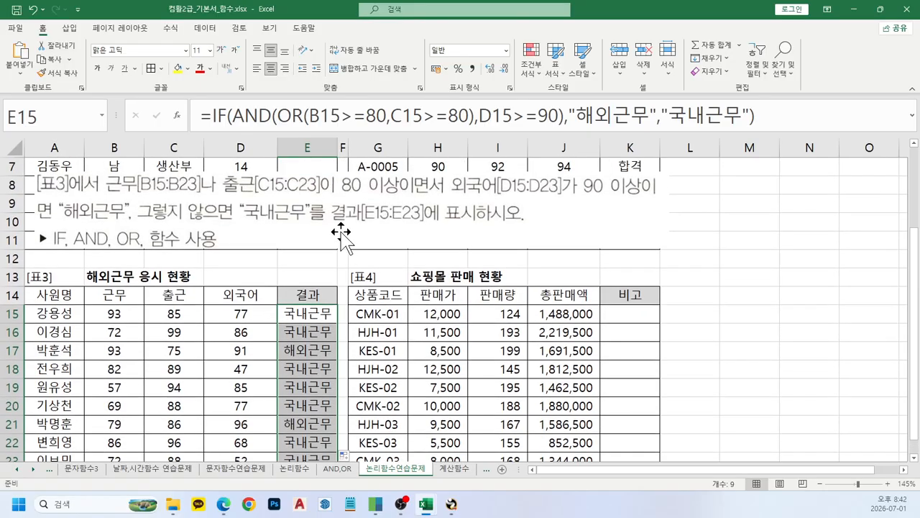
left_click(341, 232)
key("Delete")
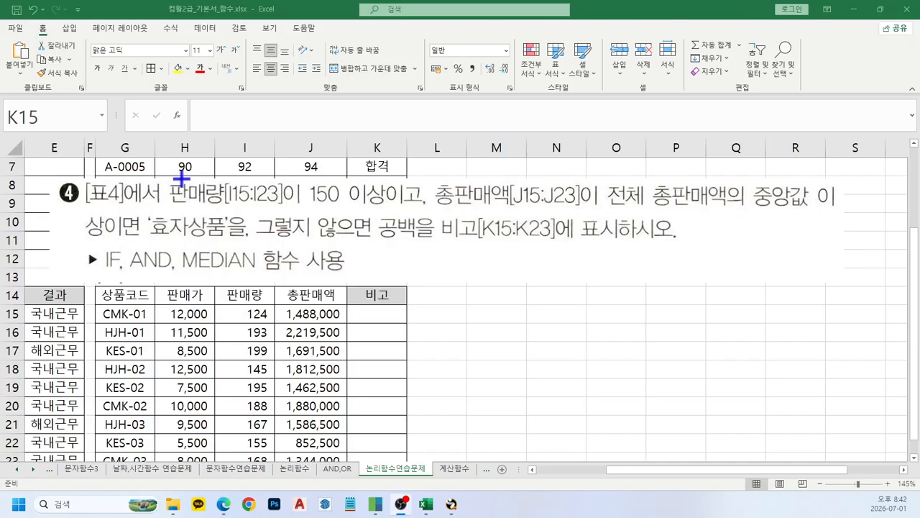
Mark problem 4's conditions on 판매량 and 총판매액 together with the matching cells in 표4
left_click_drag(164, 175, 425, 208)
left_click_drag(225, 295, 276, 325)
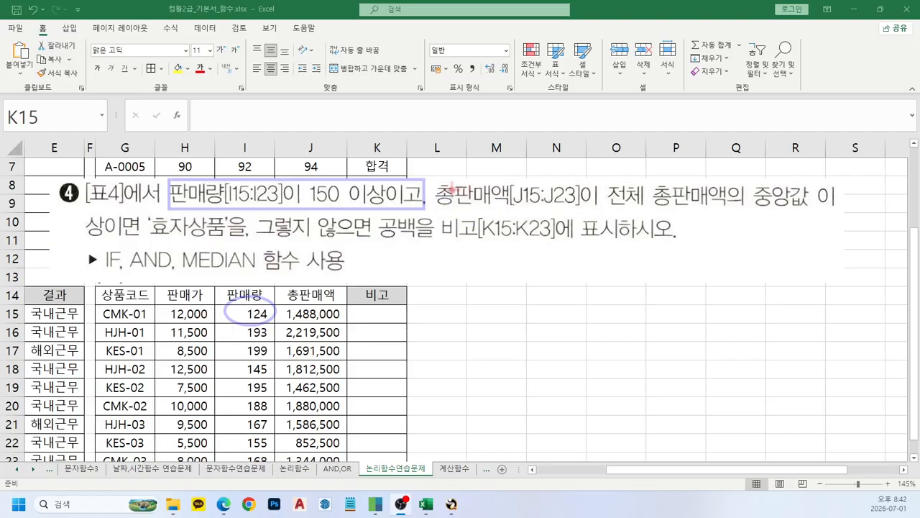
left_click_drag(432, 184, 555, 214)
left_click_drag(581, 212, 579, 210)
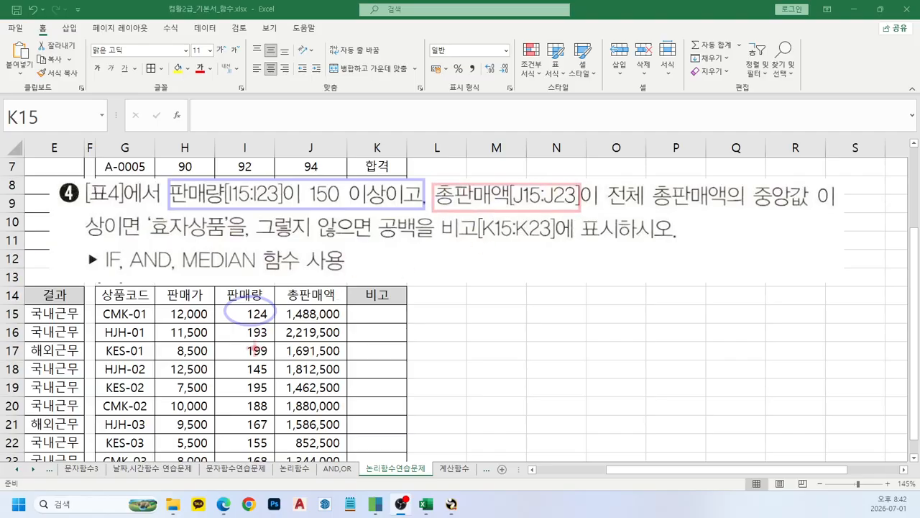
left_click_drag(283, 307, 344, 321)
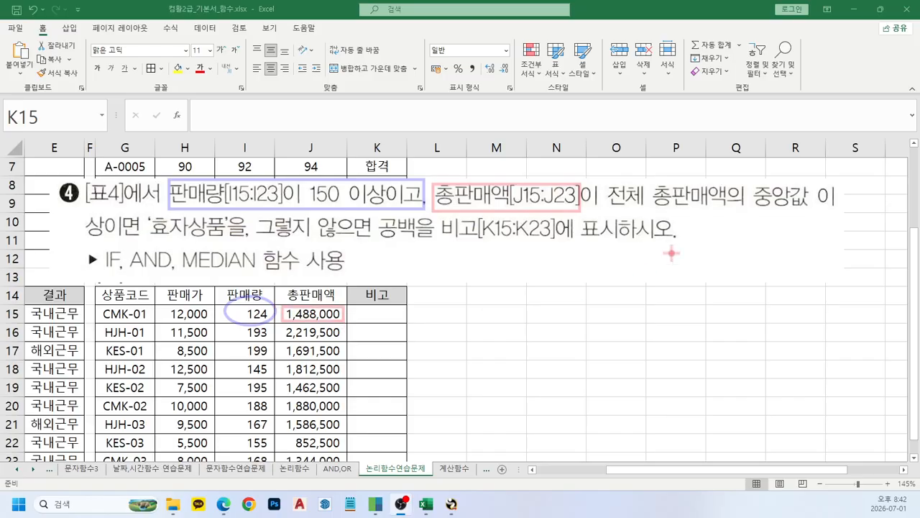
left_click_drag(655, 206, 817, 211)
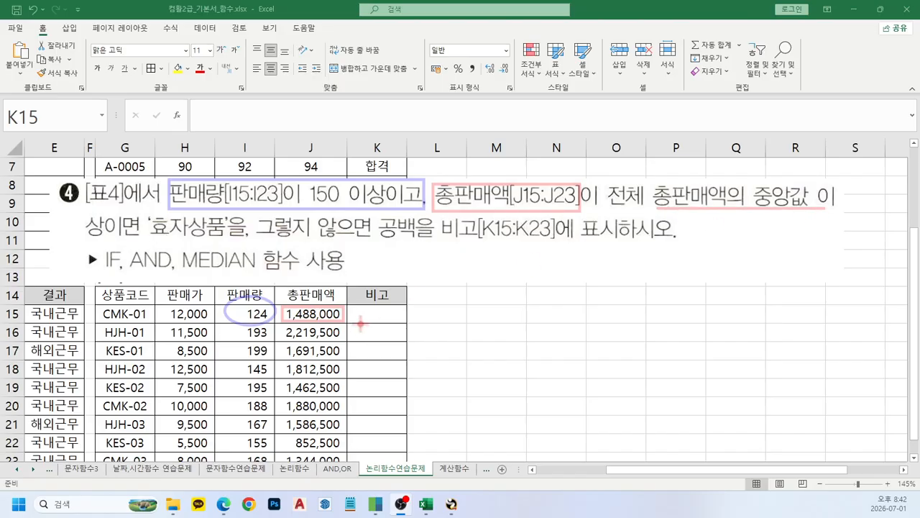
mouse_move(273, 293)
left_mouse_down()
mouse_move(274, 421)
mouse_move(360, 301)
mouse_move(363, 460)
left_mouse_up()
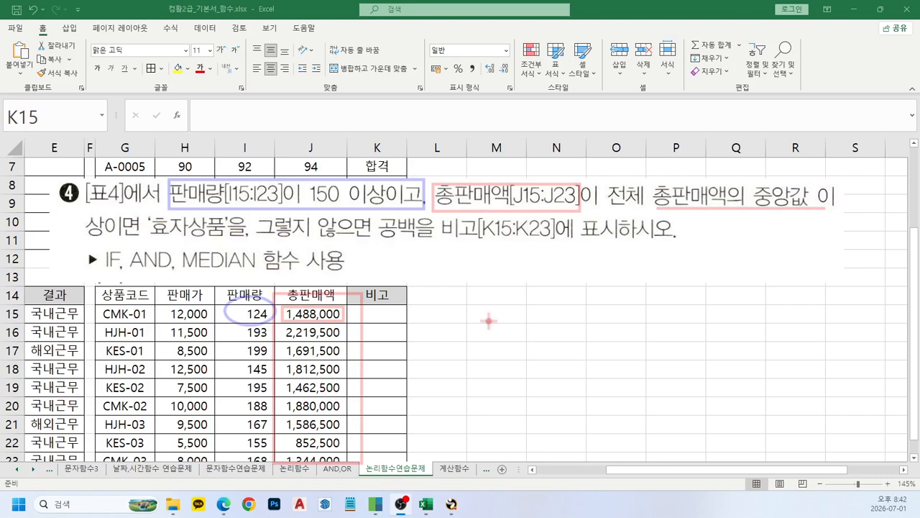
Add an on-screen text note reading "중앙값을 구하는 함수?" beside 표4, and clear the annotations
key("b")
key("t")
left_click(497, 326)
type("wn")
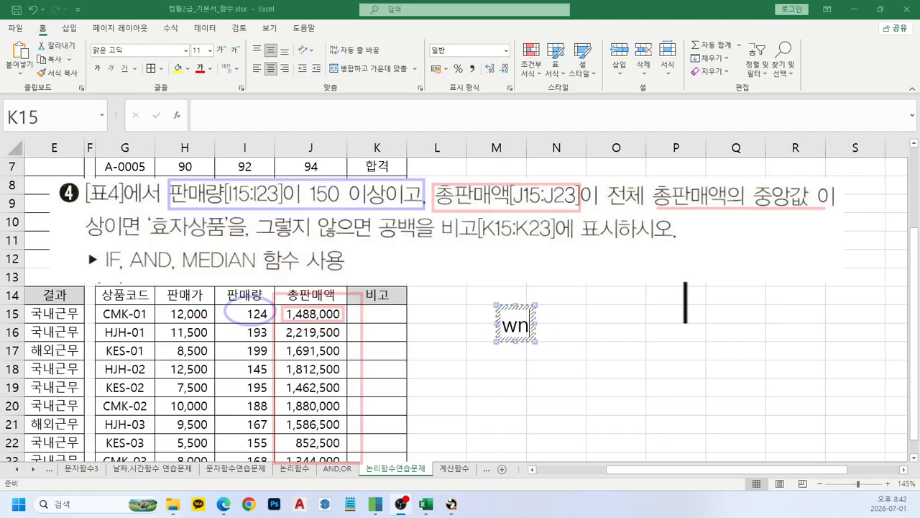
key("BackSpace")
key("BackSpace")
key("Hangul")
type("중앙값")
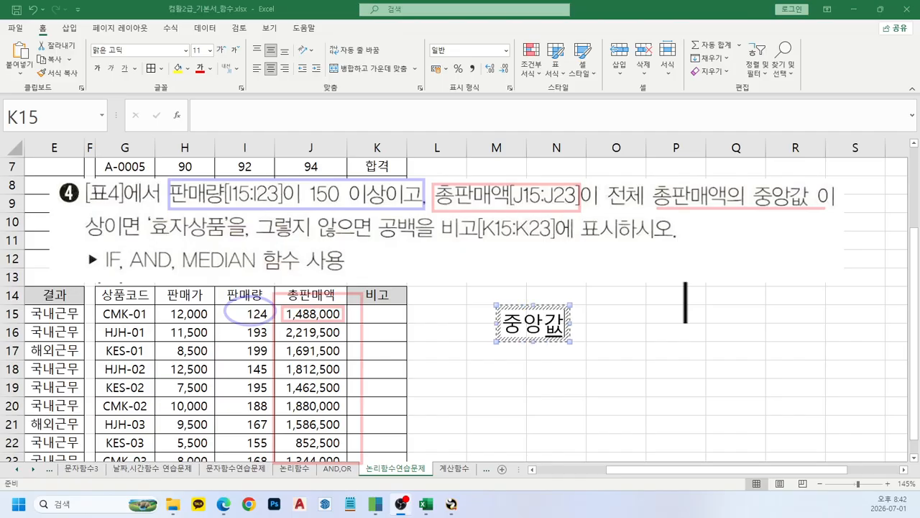
type("을 구하는 함스")
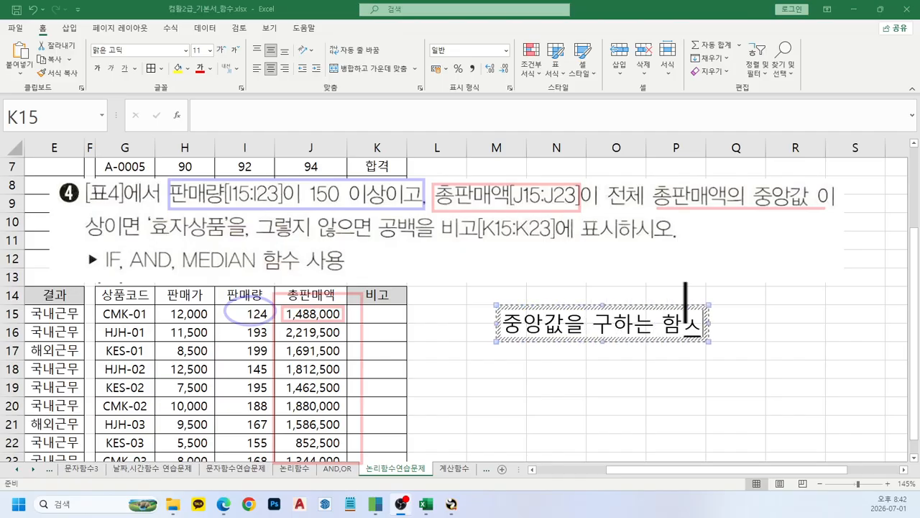
key("BackSpace")
type("수?")
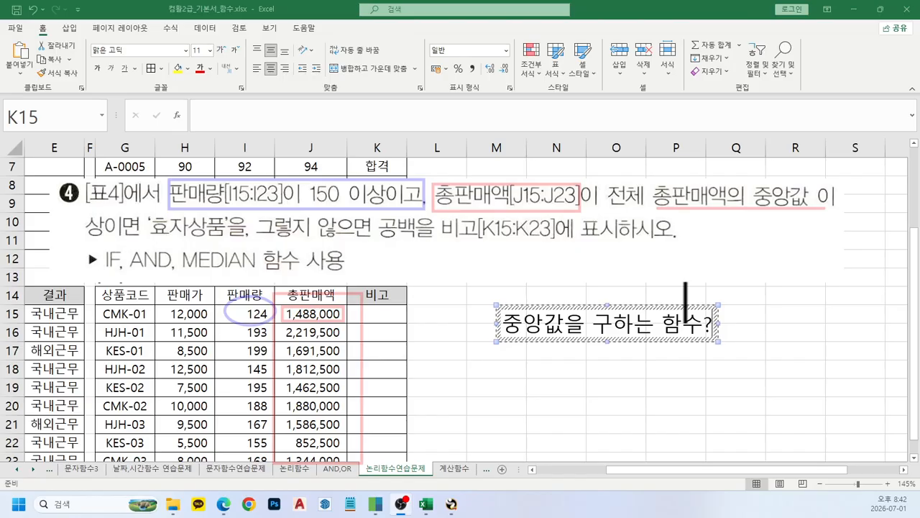
left_click(683, 302)
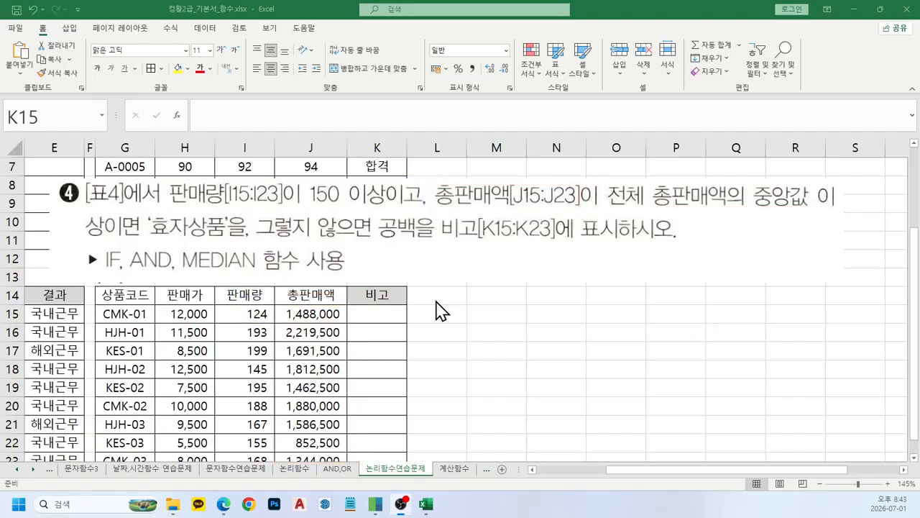
Enter a MEDIAN formula over the 총판매액 range J15:J23 in K15 of 표4
left_click(376, 318)
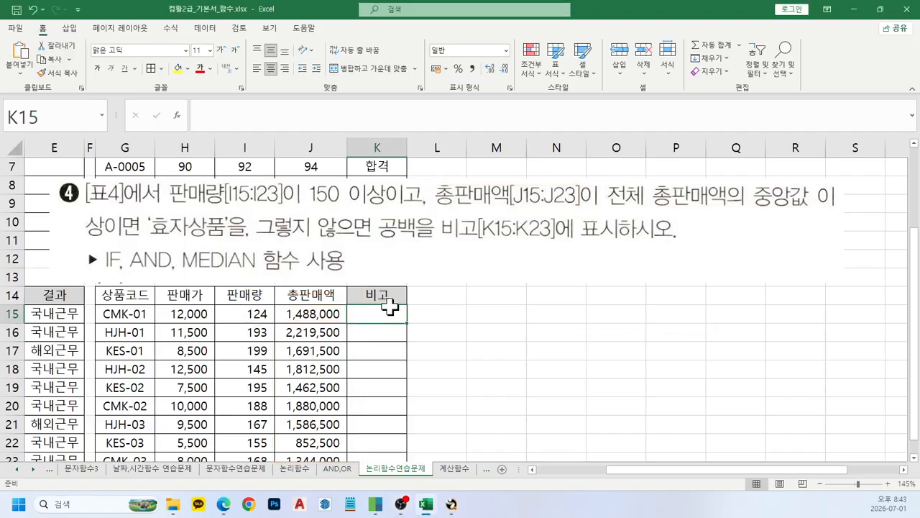
type("=ㅡㄷ")
key("Escape")
type("=me")
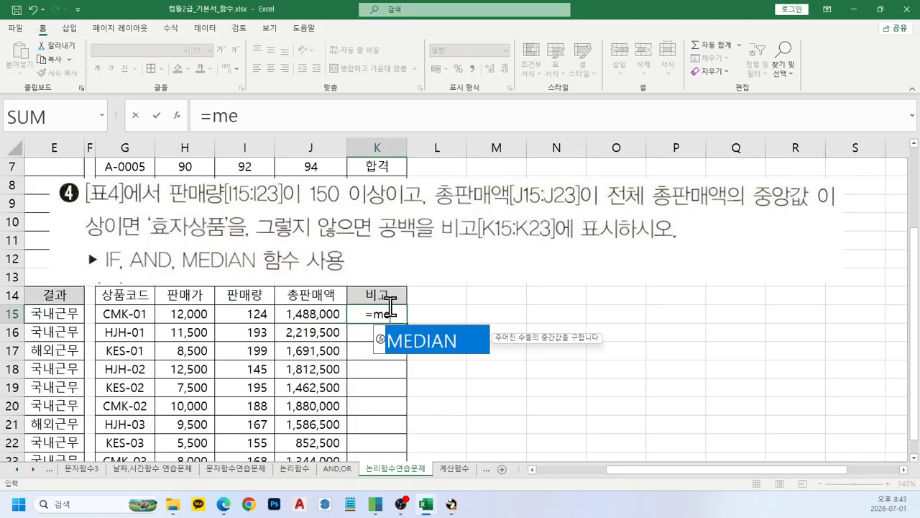
key("Tab")
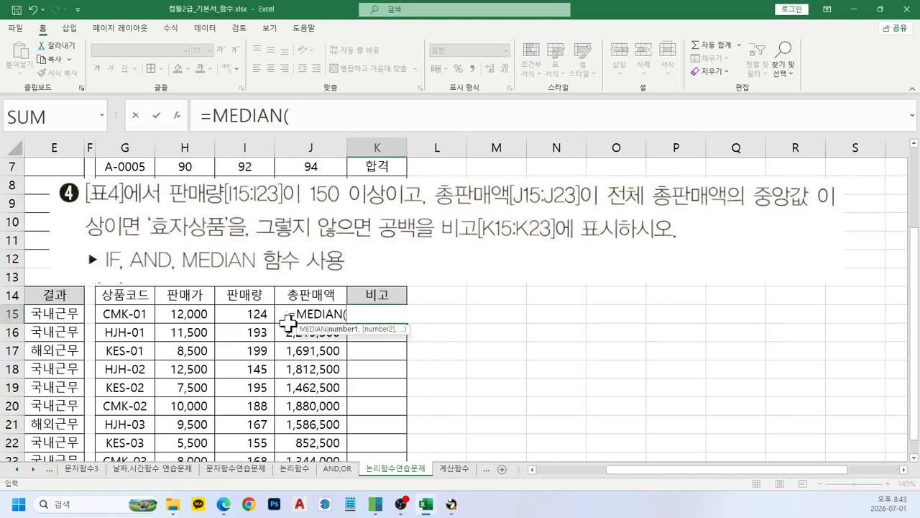
left_click_drag(281, 315, 316, 428)
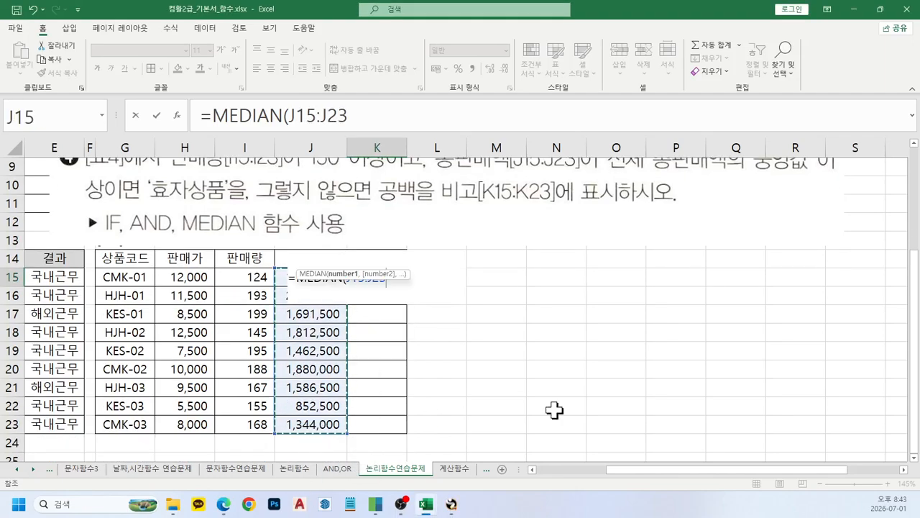
type(")")
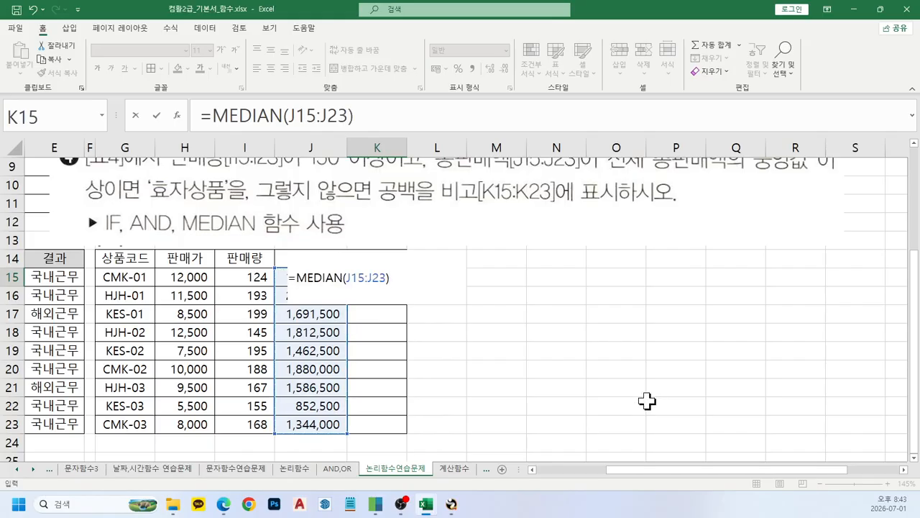
key("Return")
key("Up")
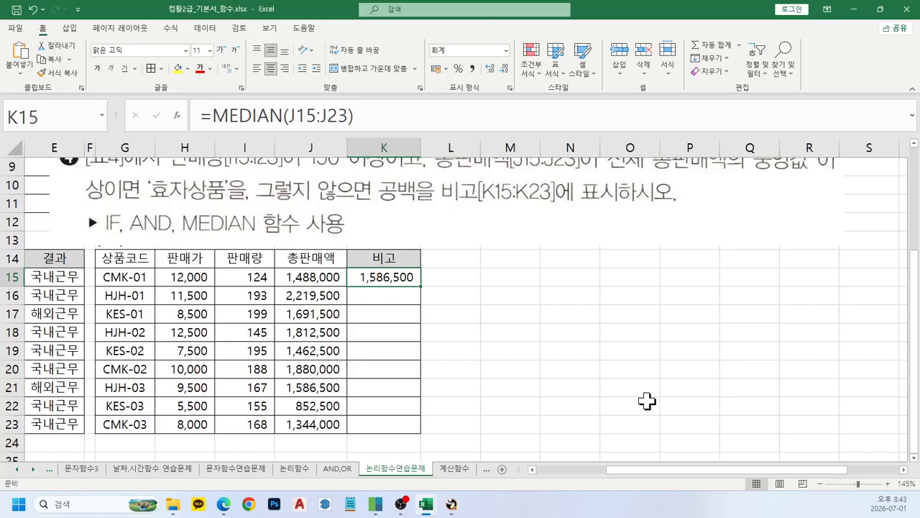
Review K15's MEDIAN formula against problem 4, underlining the condition that compares 총판매액 with the overall 중앙값
left_click(316, 117)
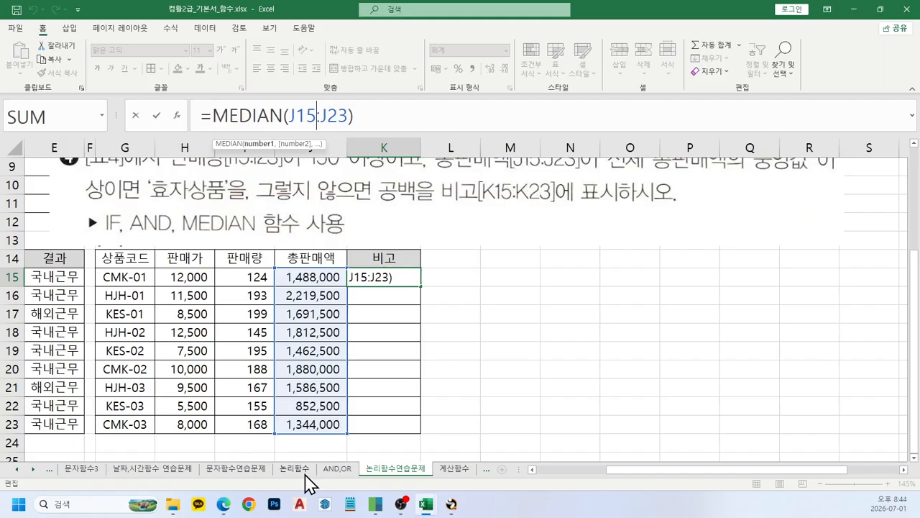
scroll(305, 483, "up", 1)
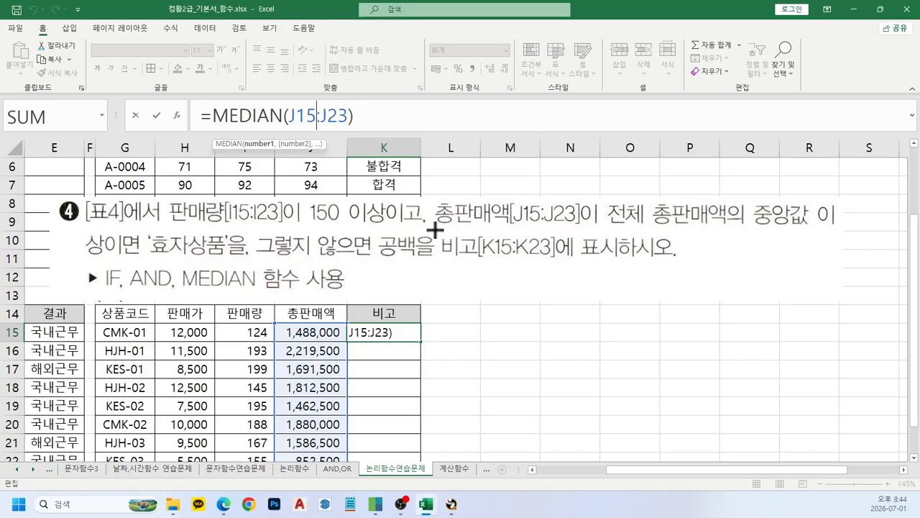
left_click_drag(434, 232, 841, 238)
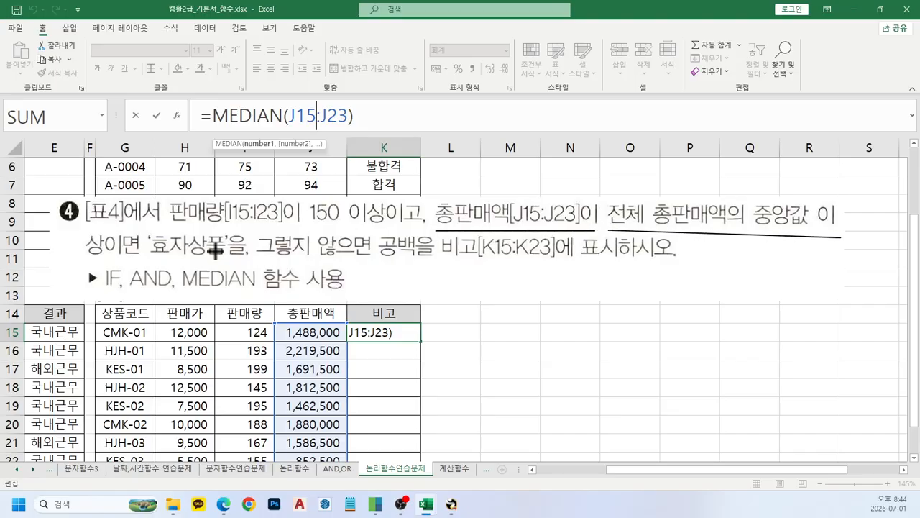
left_click_drag(85, 260, 138, 260)
left_click_drag(572, 330, 580, 363)
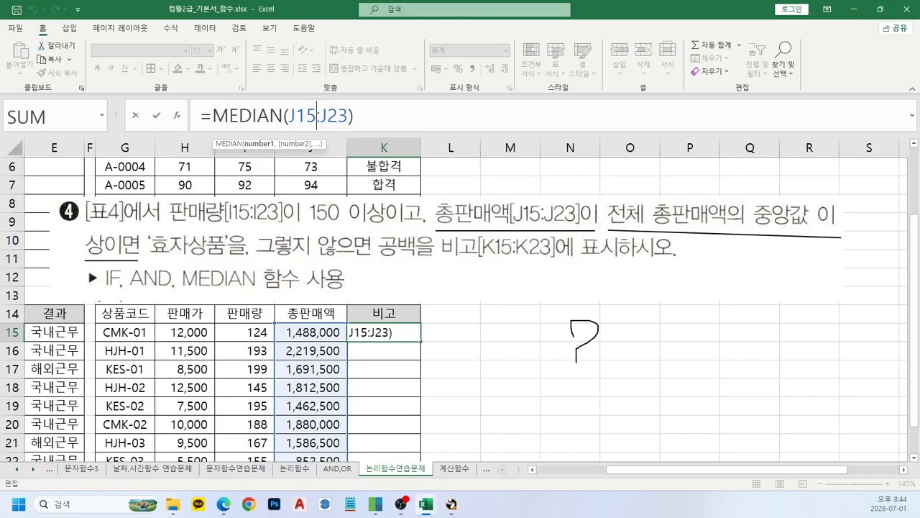
left_click(579, 386)
right_click(616, 488)
key("ctrl+Return")
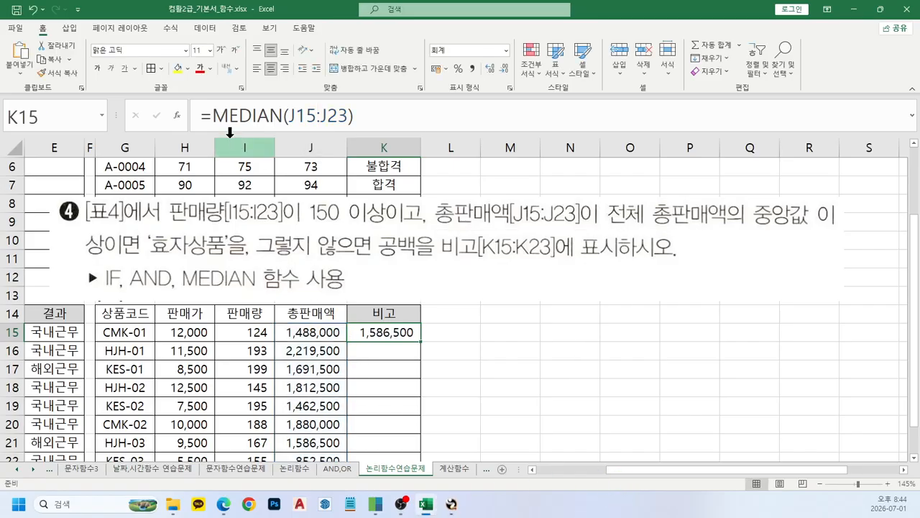
Extend K15's formula to test whether J15 is at least the median, =J15>=MEDIAN(J15:J23), and mark its MEDIAN part
left_click(210, 116)
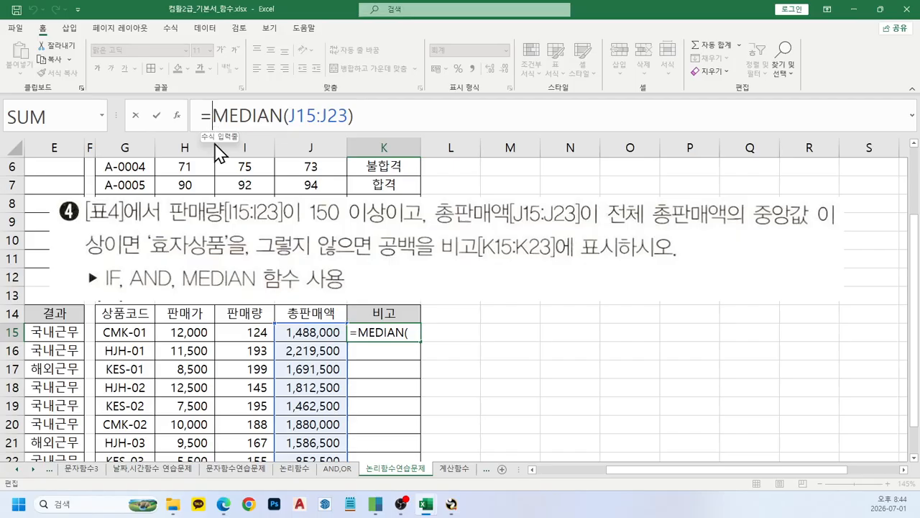
left_click(307, 337)
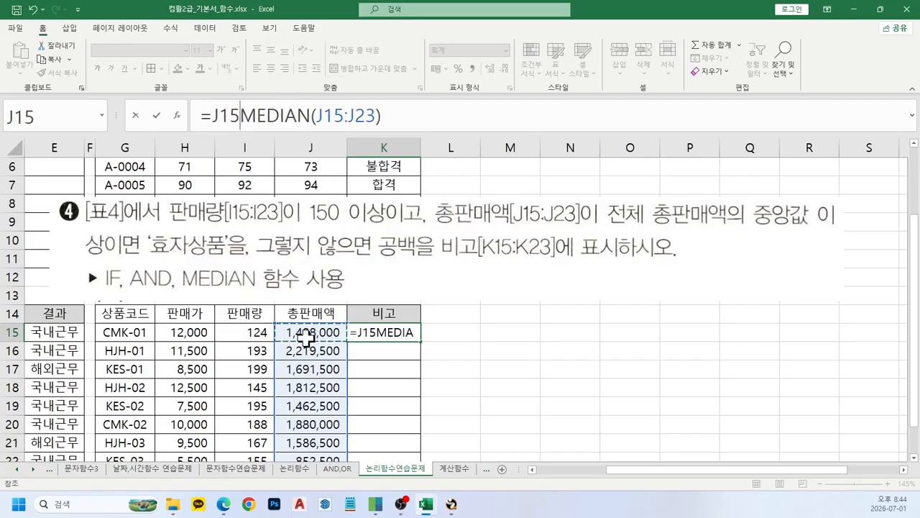
type(">=")
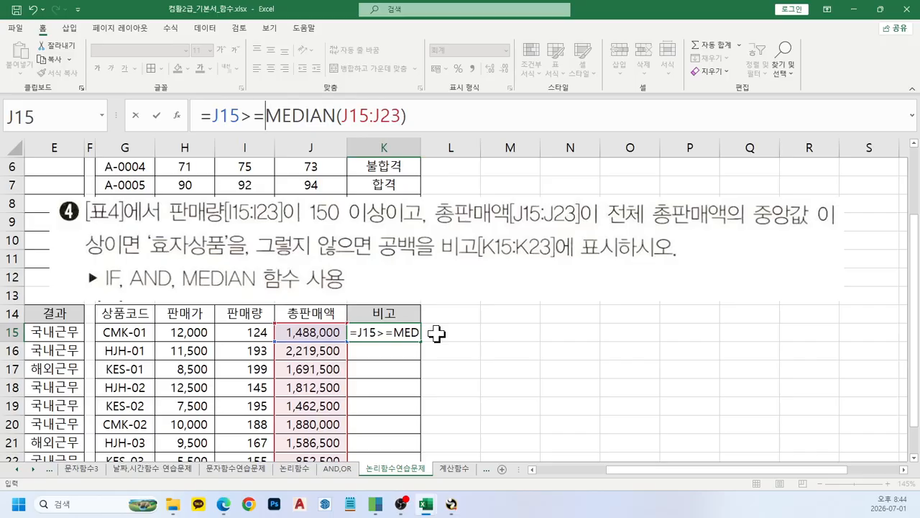
key("Return")
key("Up")
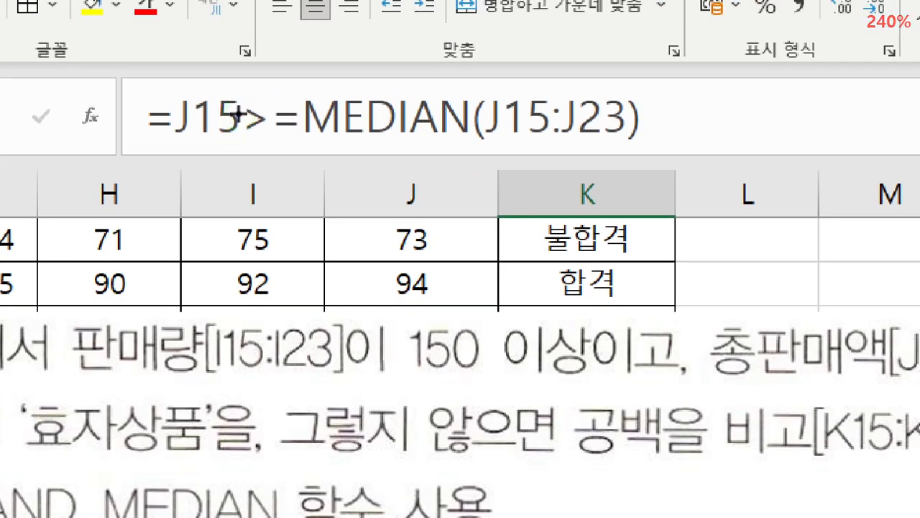
mouse_move(296, 130)
left_mouse_down()
mouse_move(662, 135)
mouse_move(662, 155)
left_mouse_up()
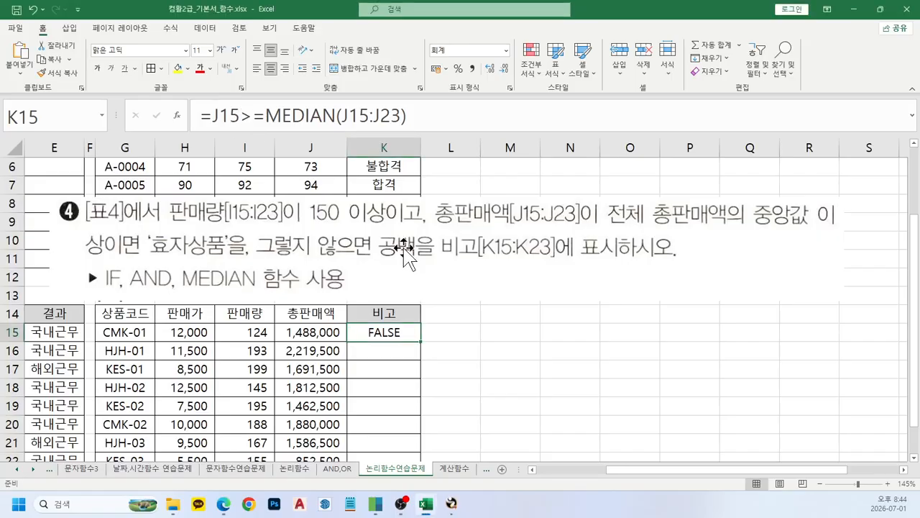
Fill K15's comparison formula with its relative MEDIAN range down through K23
scroll(405, 345, "down", 1)
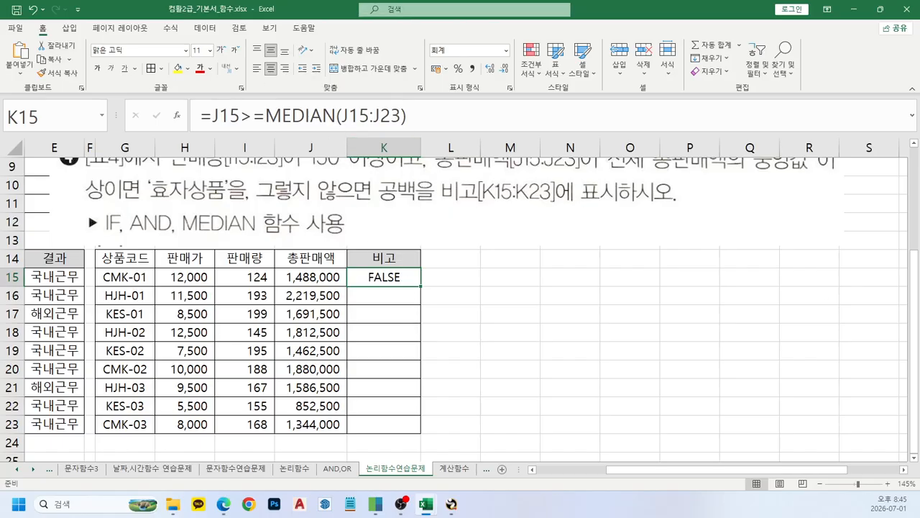
left_click(407, 278)
left_click_drag(421, 286, 414, 433)
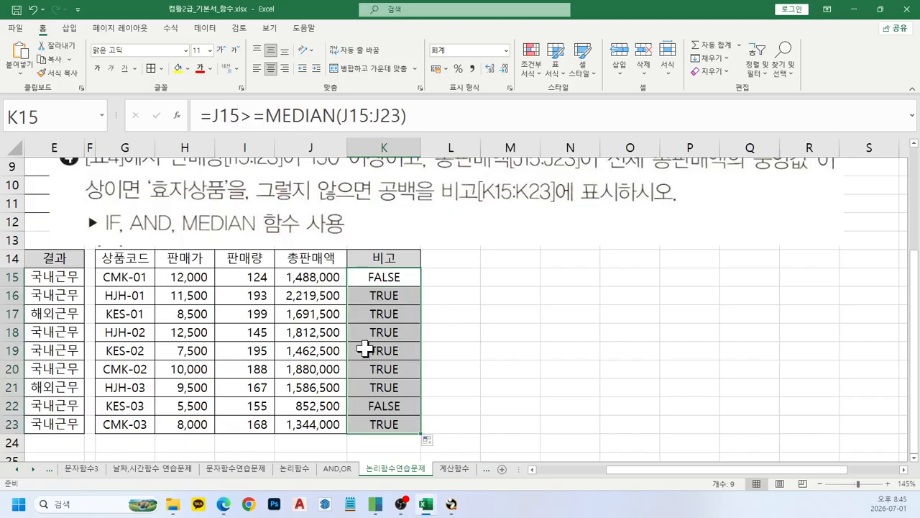
left_click(511, 365)
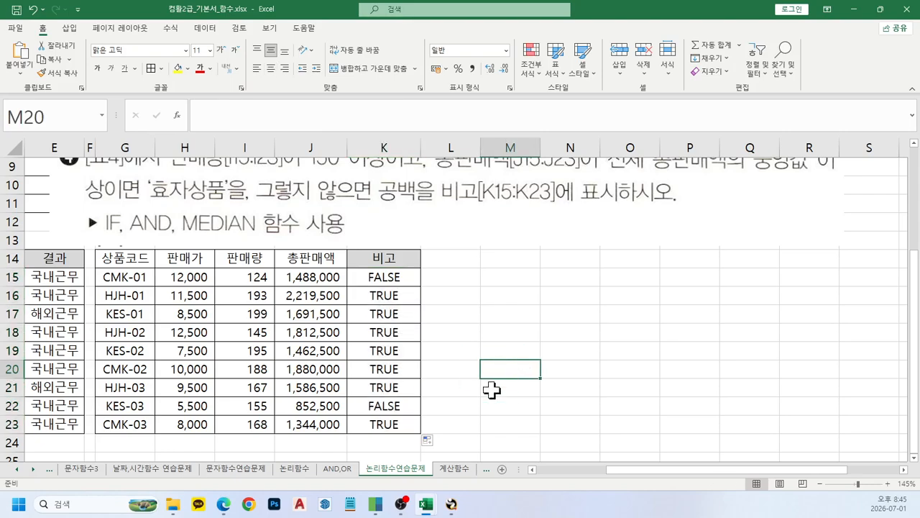
Examine the range that K19's copied MEDIAN formula refers to in the 총판매액 column
left_click(370, 350)
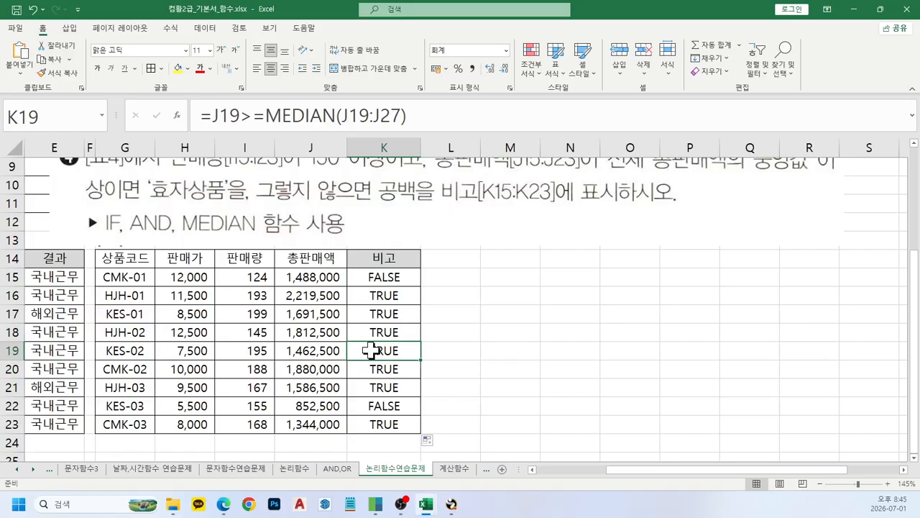
left_click(345, 103)
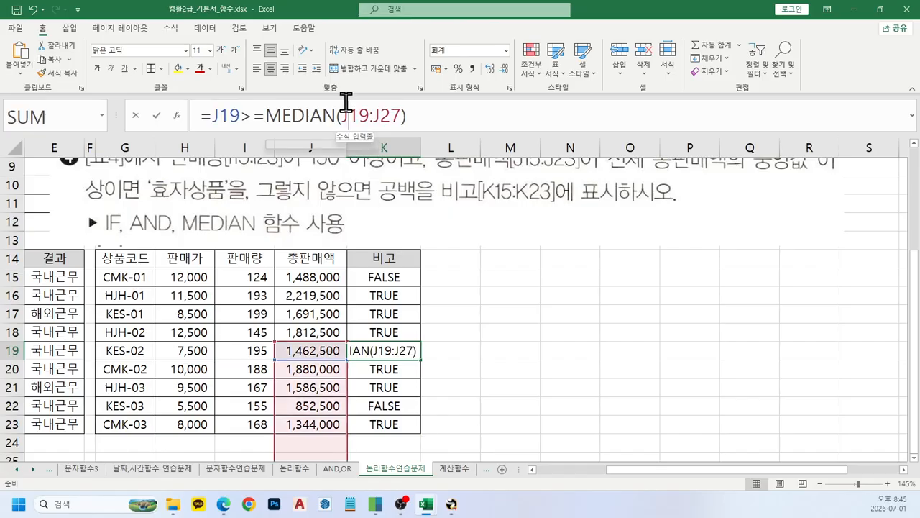
scroll(472, 272, "down", 2)
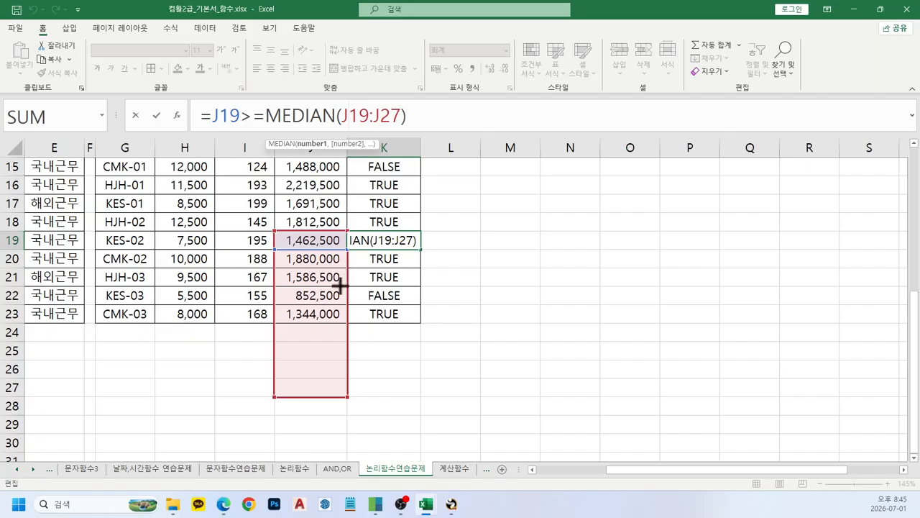
Draw a line from the shifted range to an on-screen note reading "고정 : 절대참조 - F4", clear the annotations, and leave K19's formula unedited
mouse_move(339, 286)
left_mouse_down()
mouse_move(440, 238)
mouse_move(472, 244)
left_mouse_up()
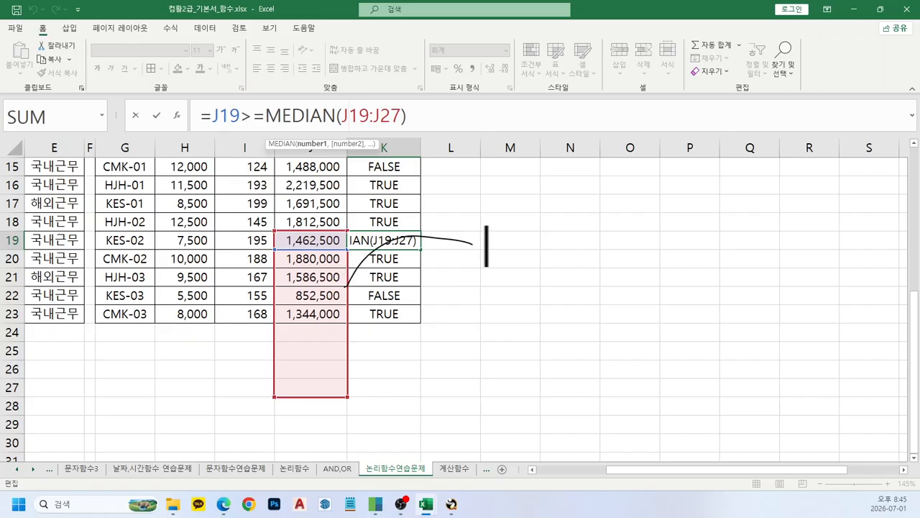
left_click(487, 246)
type("고정")
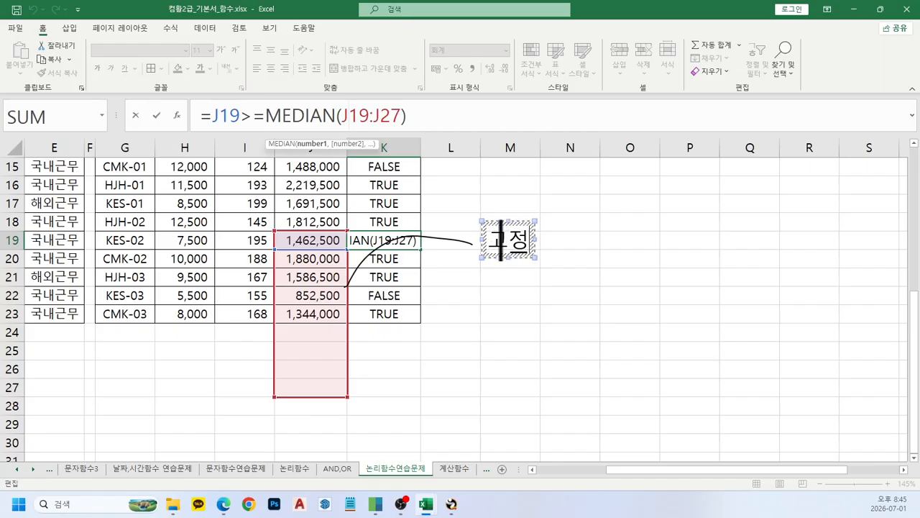
type(" :")
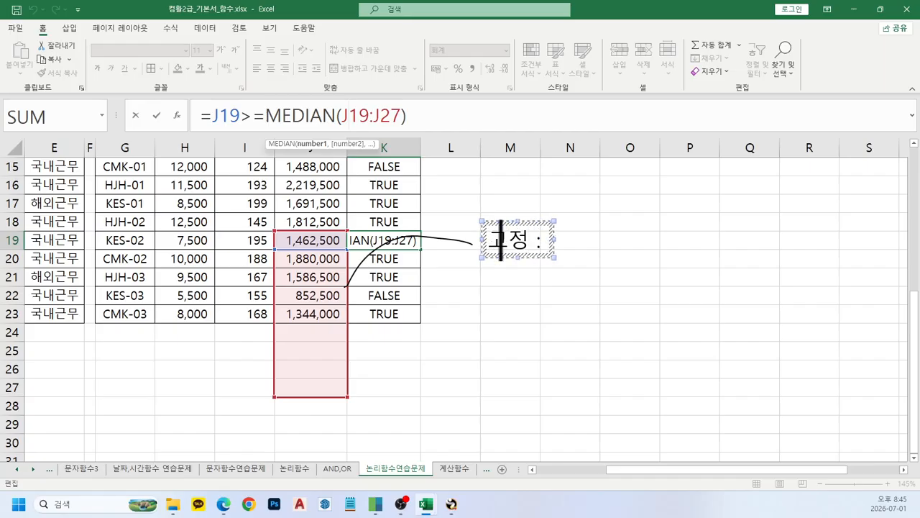
type(" 절대참조")
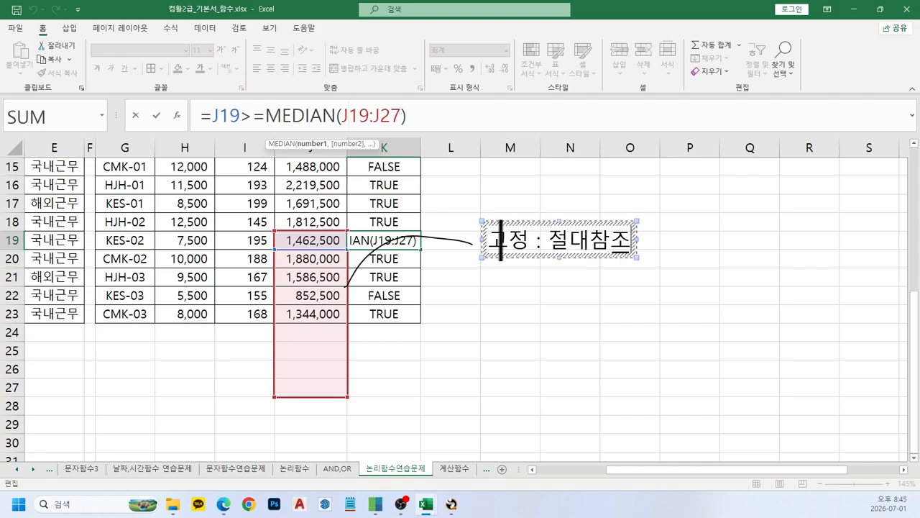
type(" -")
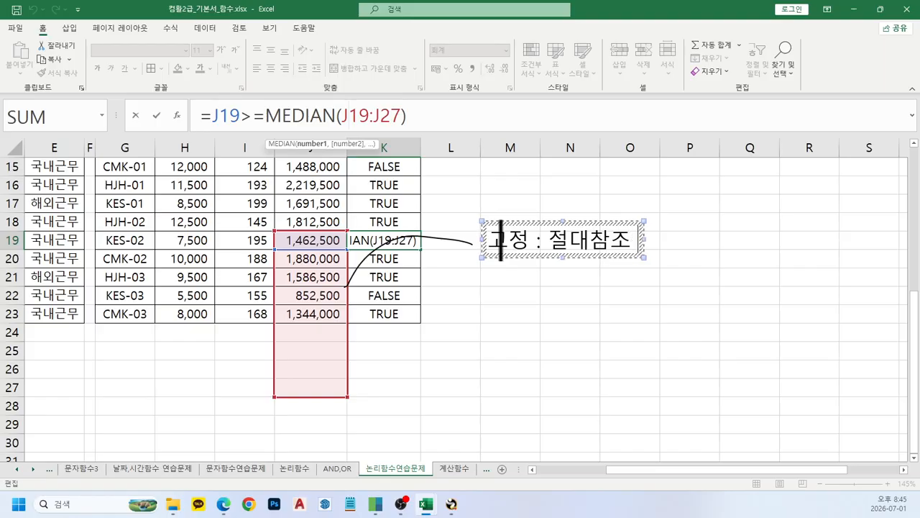
type(" F$")
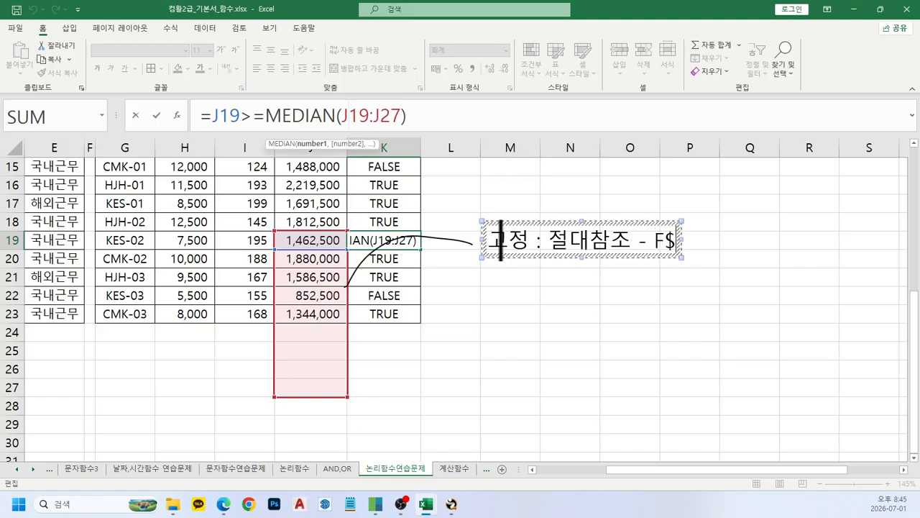
key("BackSpace")
type("4")
key("Escape")
key("Escape")
key("Escape")
scroll(457, 288, "up", 2)
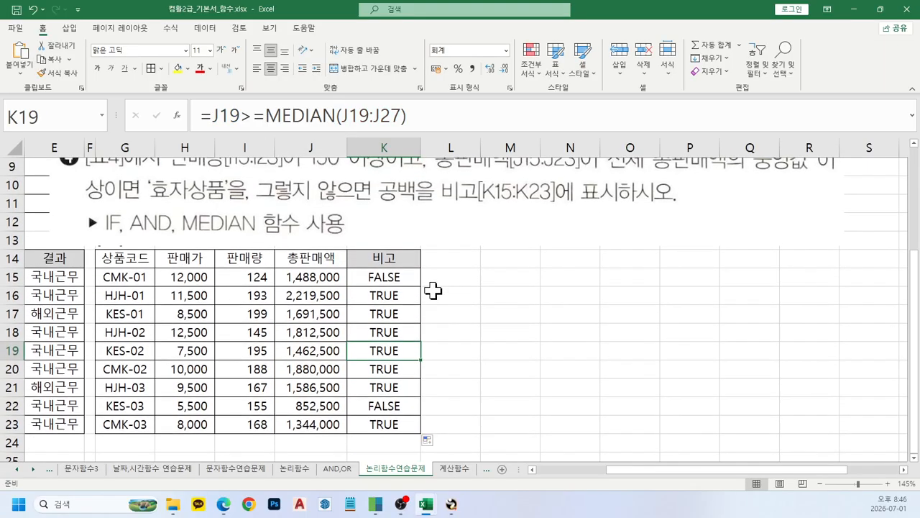
Make K15's MEDIAN range absolute as $J$15:$J$23 and fill the corrected formula down through K23
left_click(414, 276)
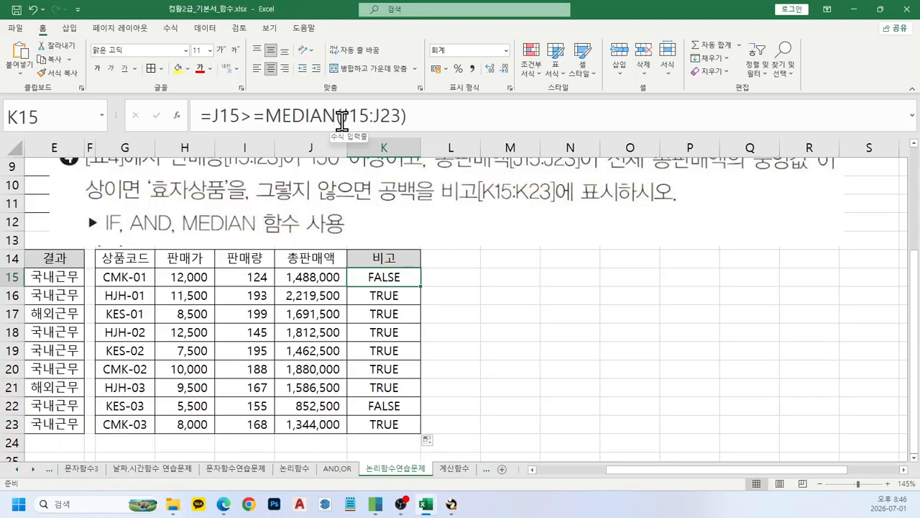
left_click_drag(342, 118, 402, 118)
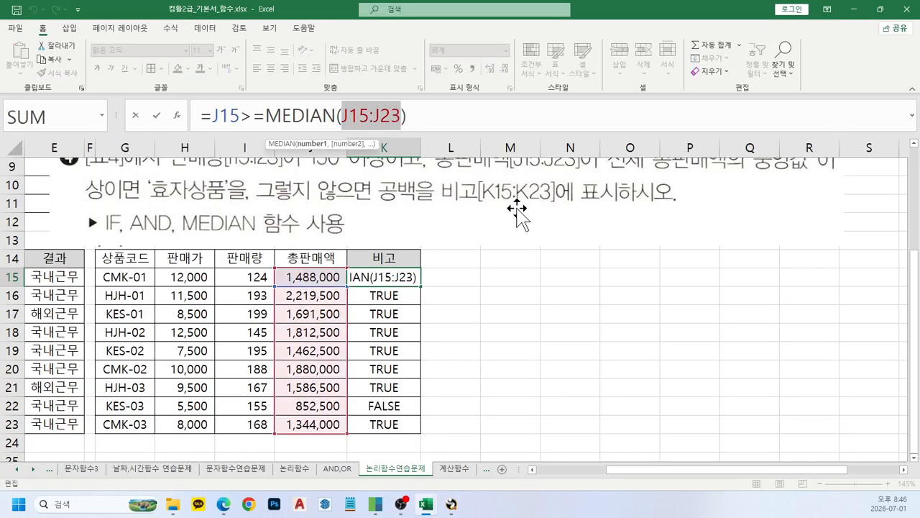
key("F4")
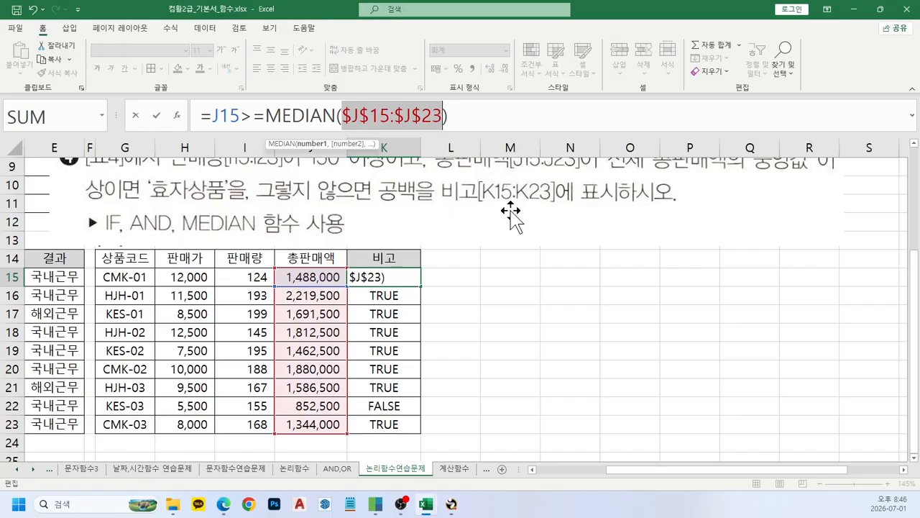
key("Return")
key("Up")
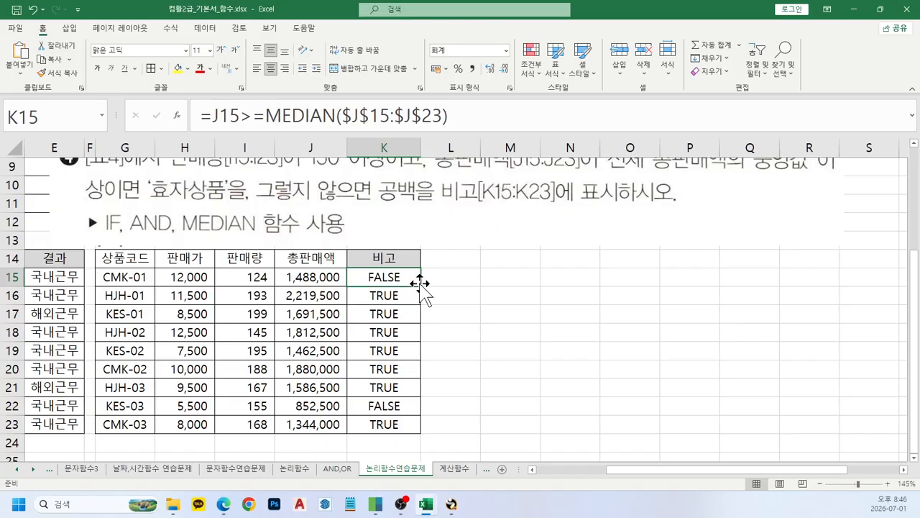
left_click_drag(421, 287, 423, 432)
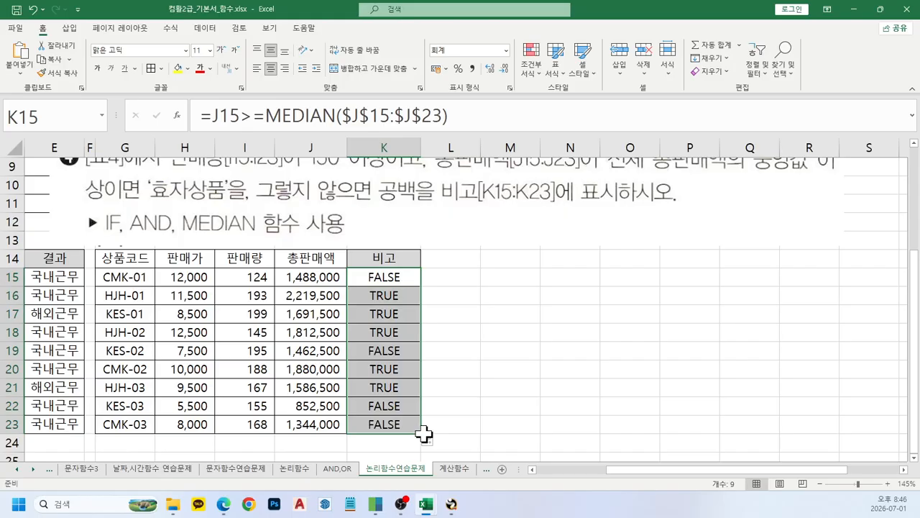
Compare K15's formula with problem 4, underlining the 총판매액 condition and circling the 판매량 condition, and clear the marks
scroll(396, 283, "up", 2)
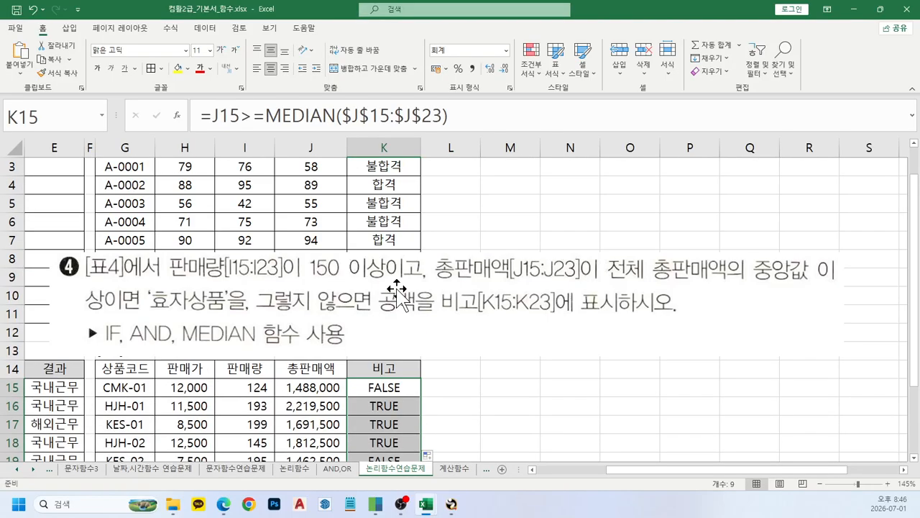
scroll(401, 284, "down", 1)
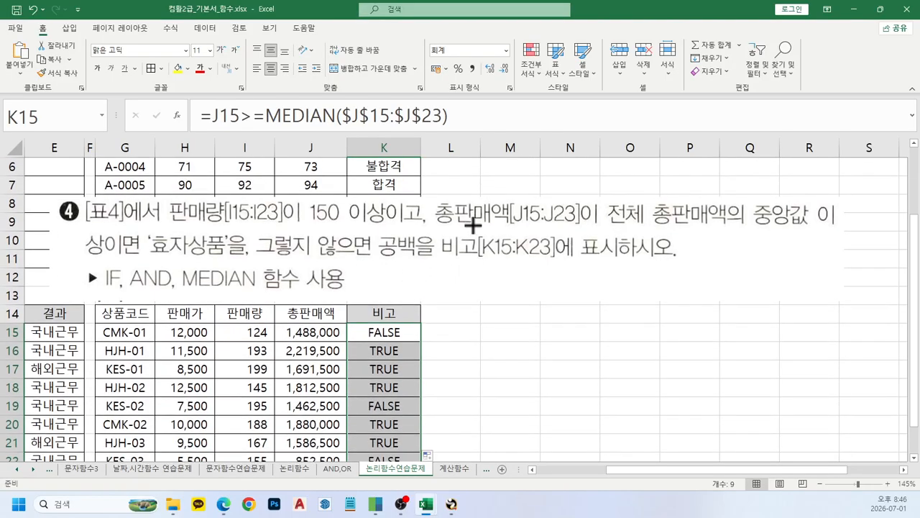
left_click_drag(436, 229, 554, 228)
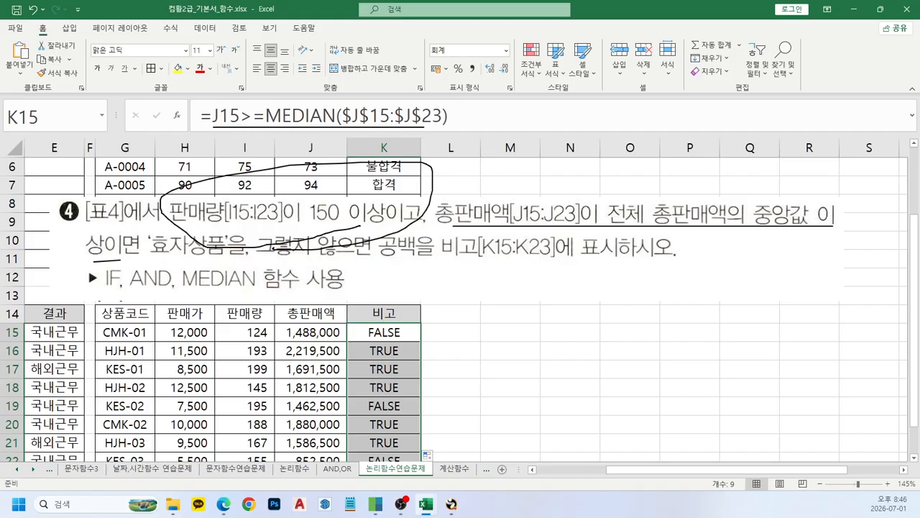
key("Escape")
Start wrapping K15's comparison in an AND function, inserting I15>=150 as the first condition before the MEDIAN comparison
left_click(381, 332)
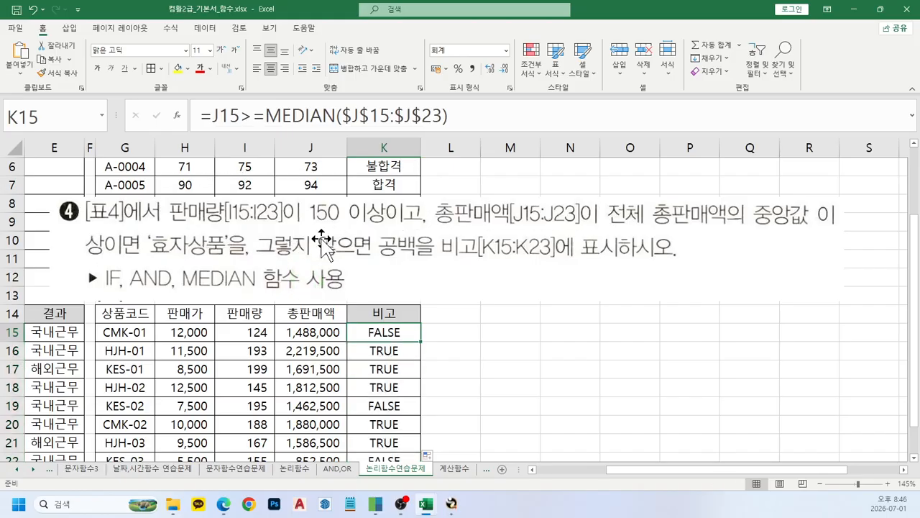
left_click(211, 118)
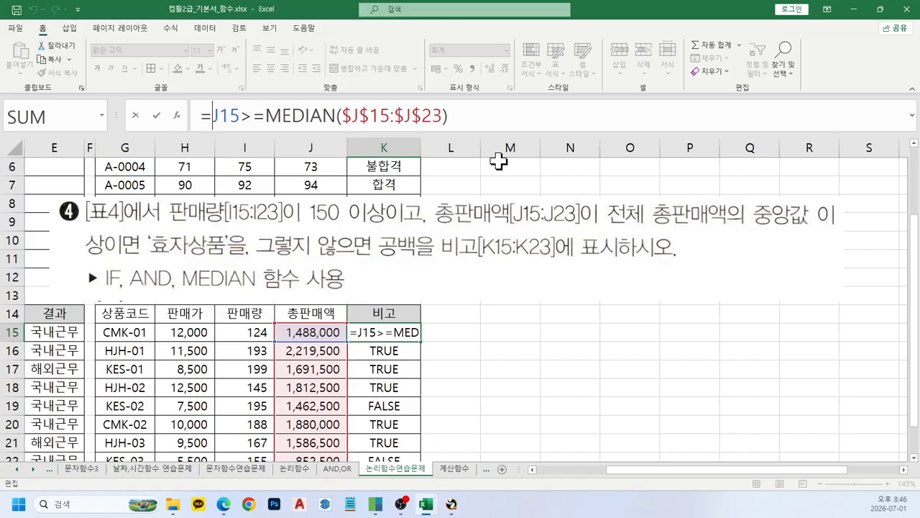
type("and(")
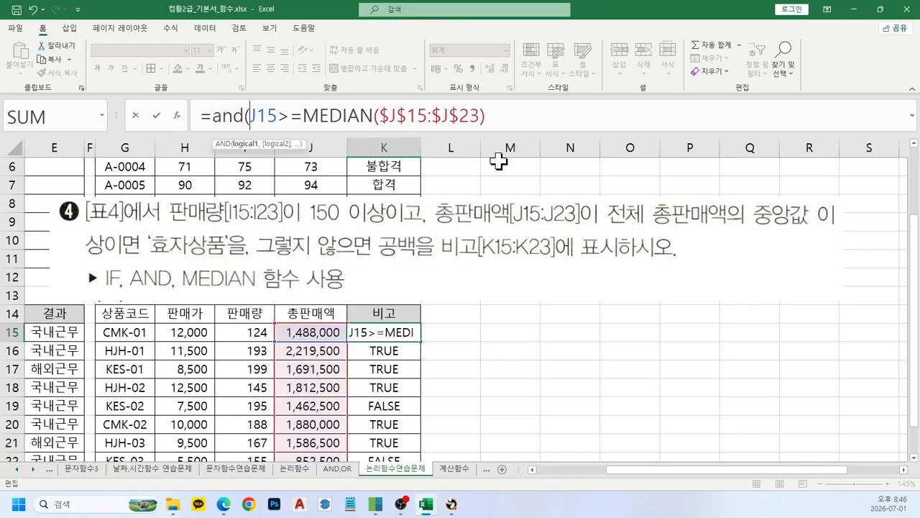
left_click(238, 336)
type(">=15")
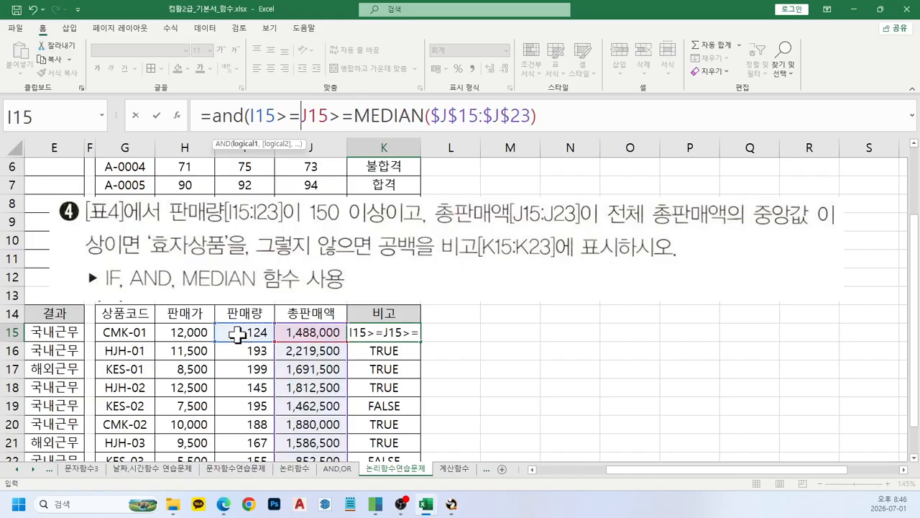
type("0,")
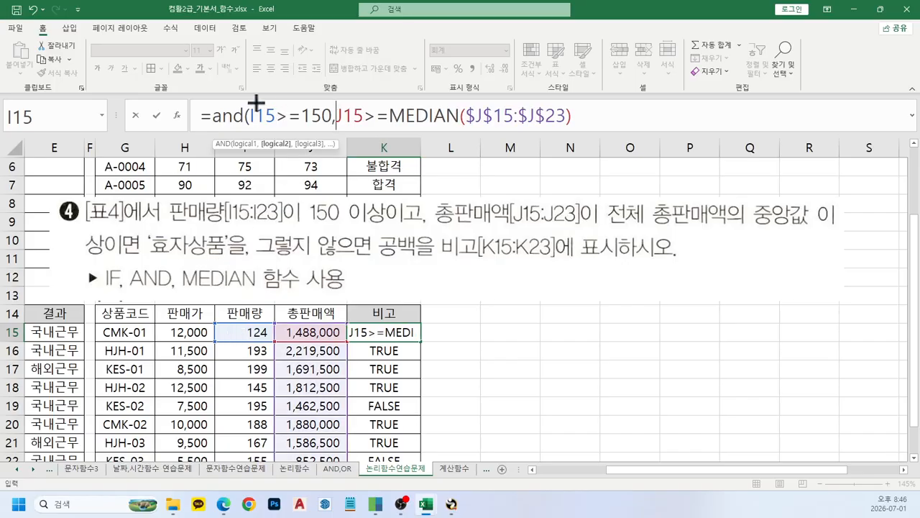
Box the two AND conditions in K15's formula and link each to its matching condition in problem 4
mouse_move(255, 104)
left_mouse_down()
mouse_move(332, 132)
mouse_move(265, 199)
left_mouse_up()
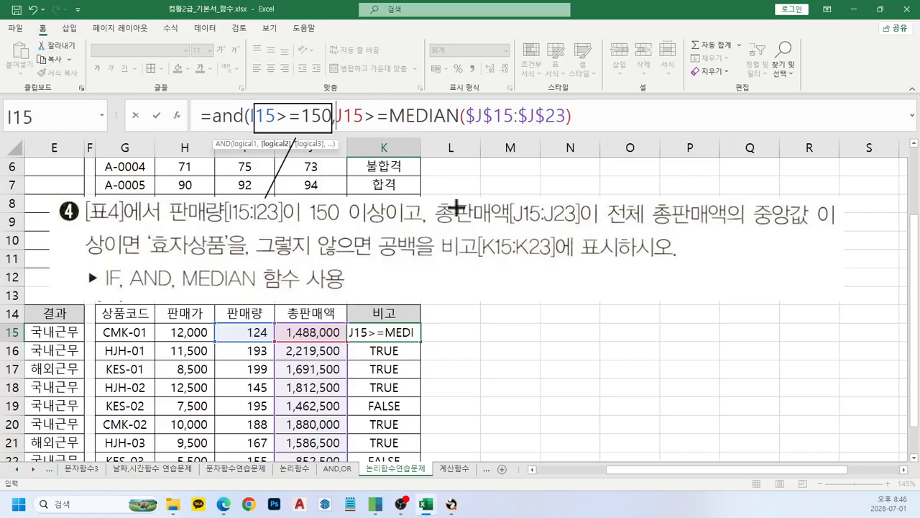
left_click_drag(444, 204, 782, 206)
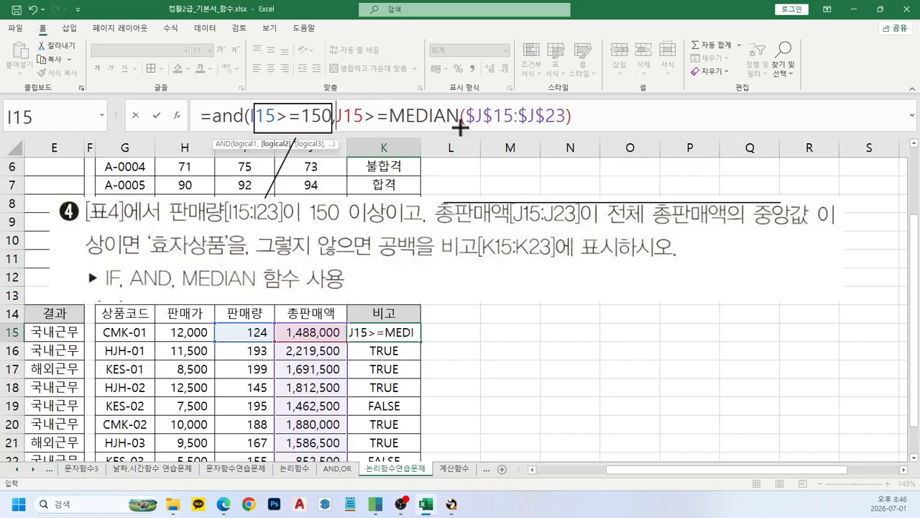
mouse_move(343, 100)
left_mouse_down()
mouse_move(406, 120)
mouse_move(569, 129)
left_mouse_up()
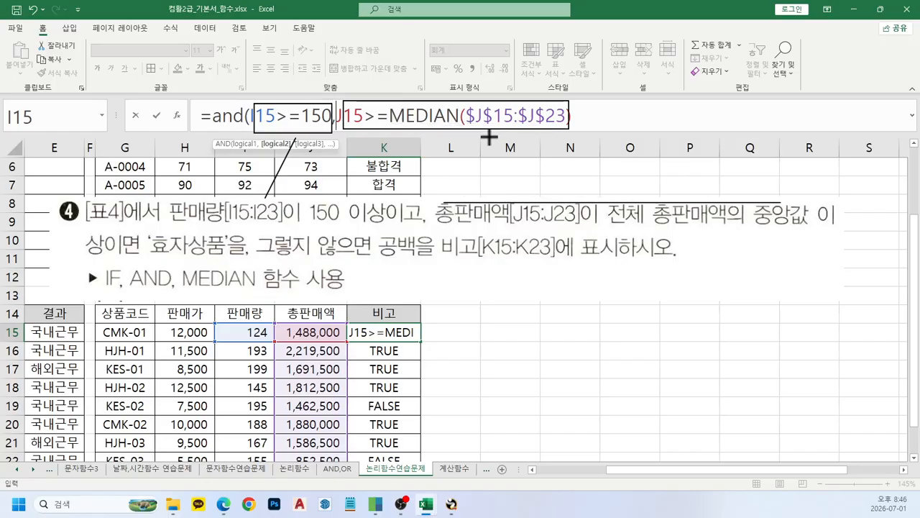
left_click_drag(513, 186, 520, 198)
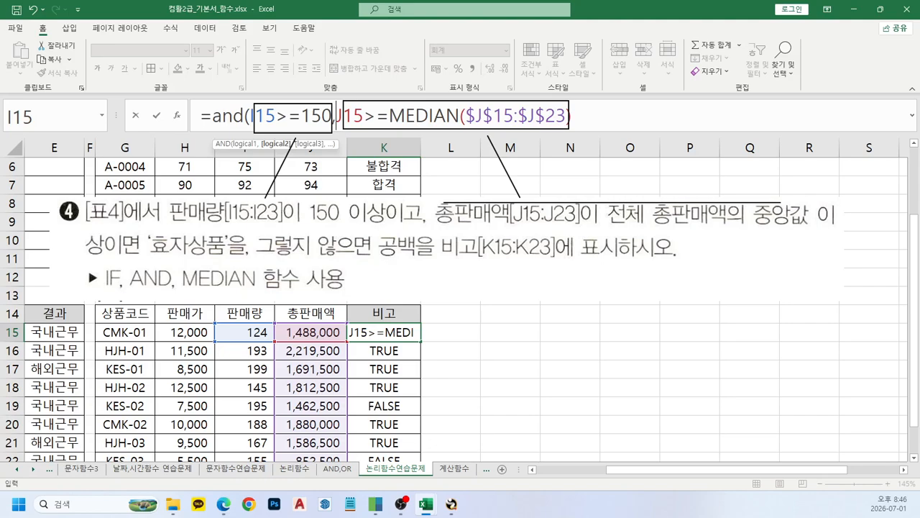
Complete K15's AND formula combining I15>=150 with the MEDIAN comparison, and fill it down through K23
left_click_drag(564, 71, 591, 93)
key("Escape")
left_click(594, 115)
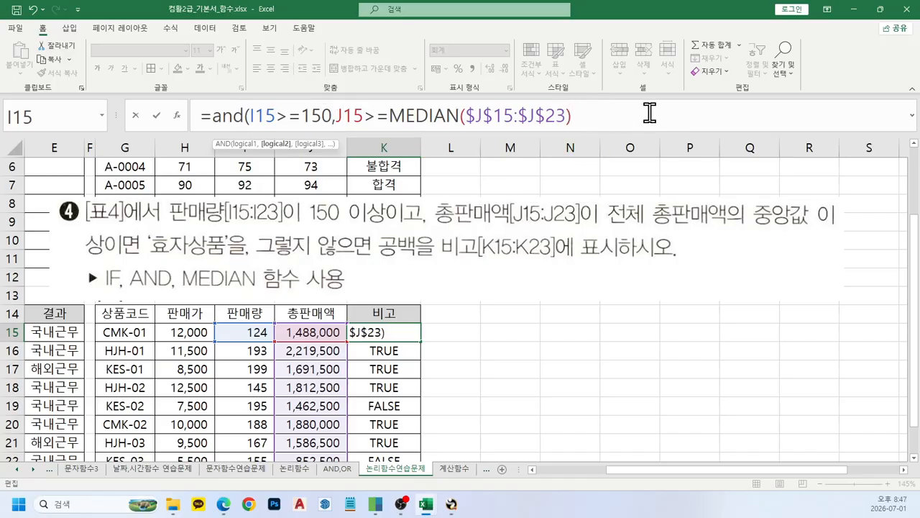
key("Return")
scroll(417, 312, "down", 1)
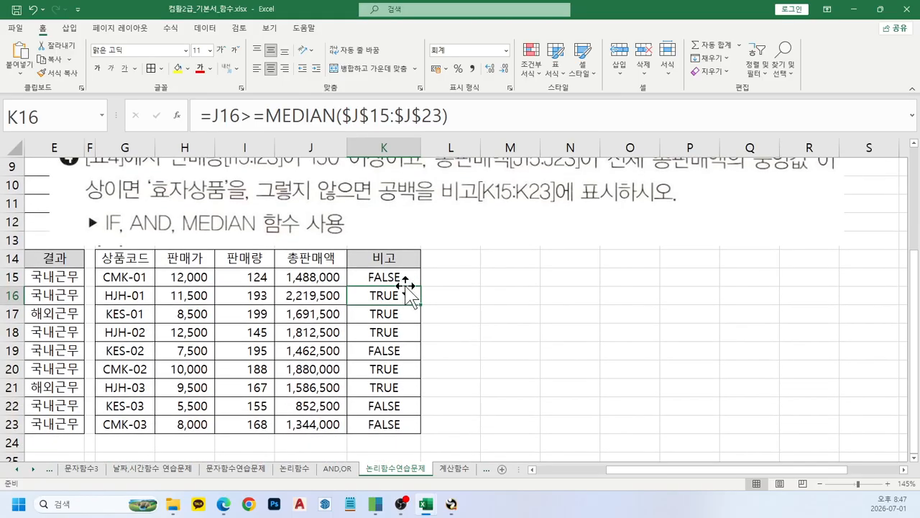
left_click(414, 279)
left_click_drag(421, 286, 409, 429)
left_click(387, 275)
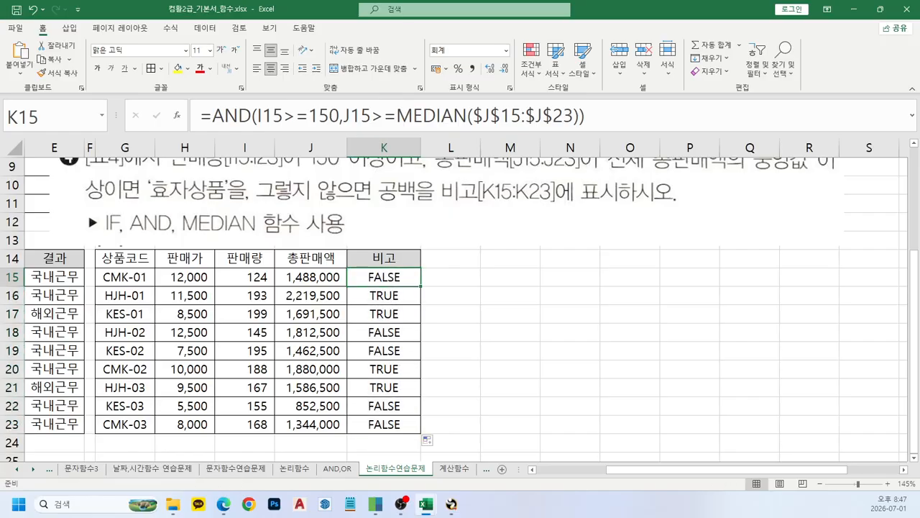
Wrap K15's AND test in an IF function that returns "효자상품" when true and an empty string otherwise
scroll(719, 408, "up", 1)
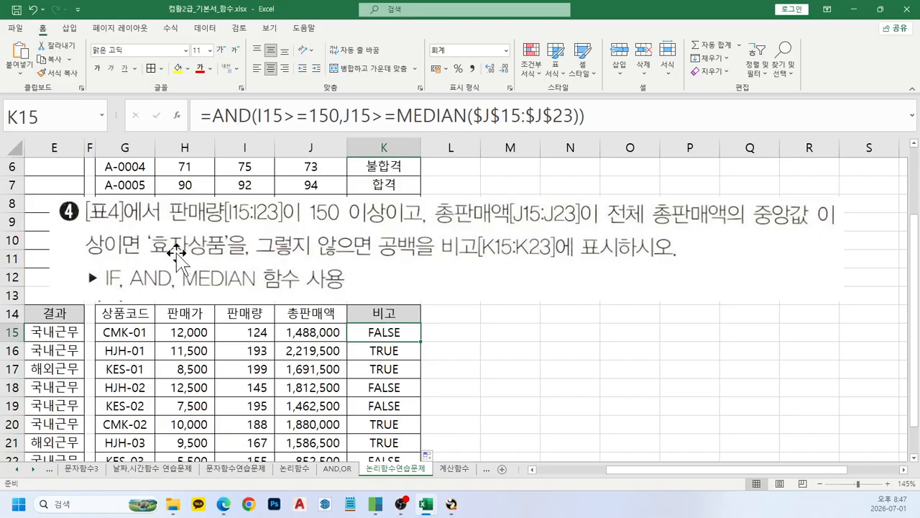
left_click(214, 115)
type("if(")
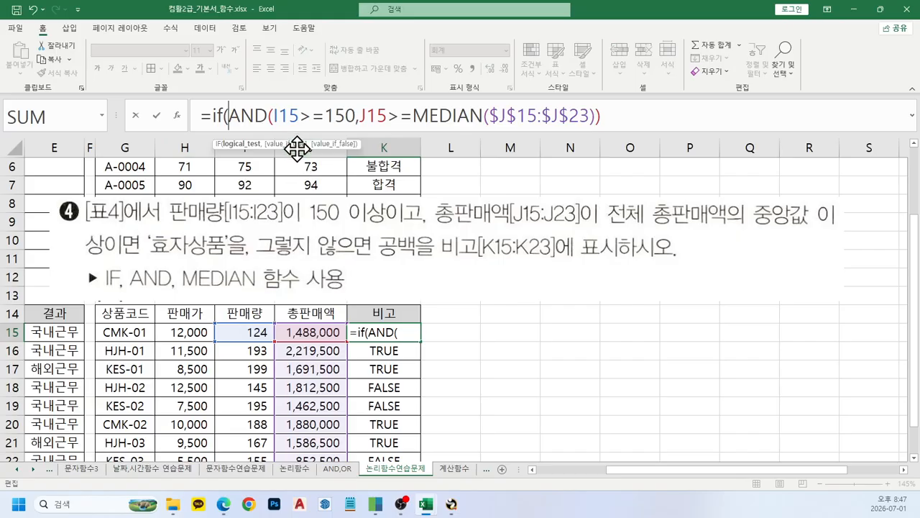
left_click(634, 112)
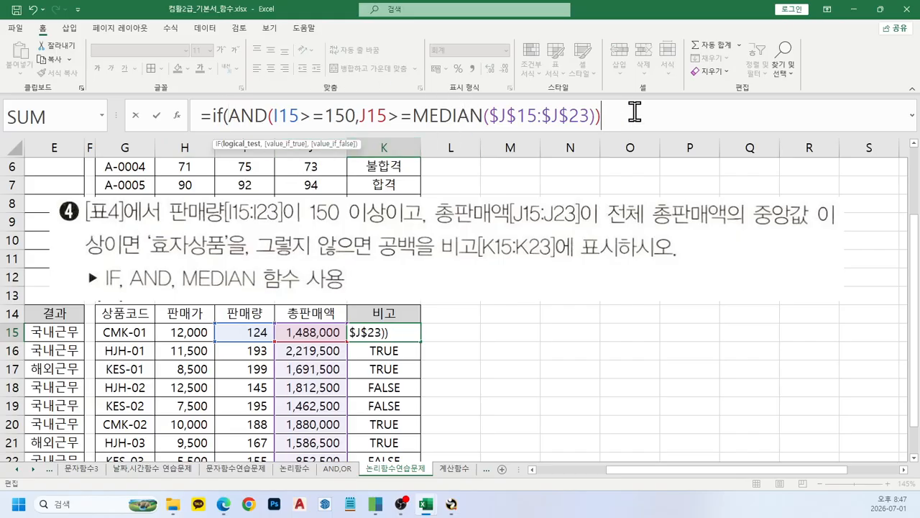
type(",\" gy")
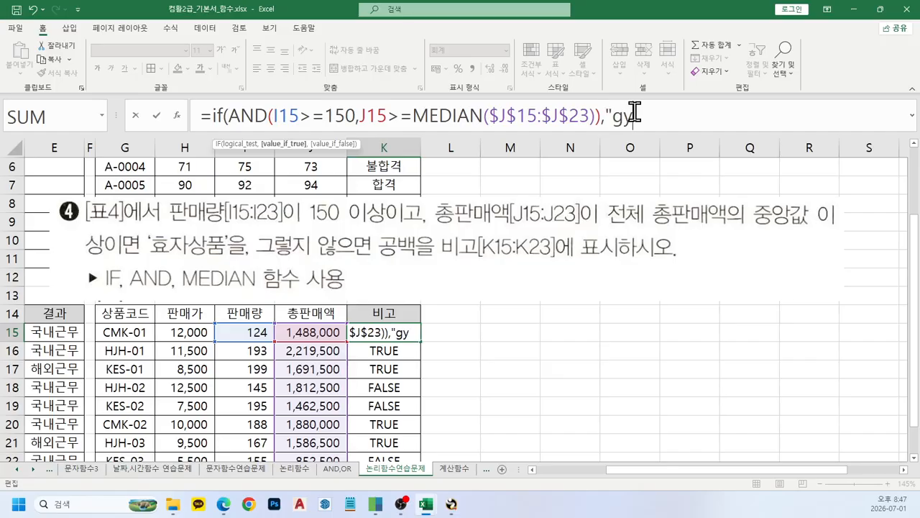
key("BackSpace")
key("BackSpace")
type("gyt")
key("BackSpace")
key("BackSpace")
type("효자상품\"")
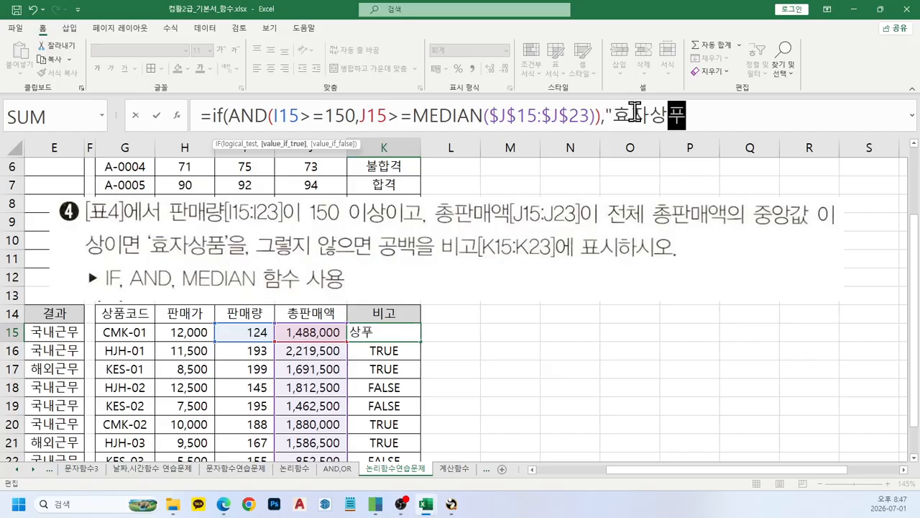
type(",")
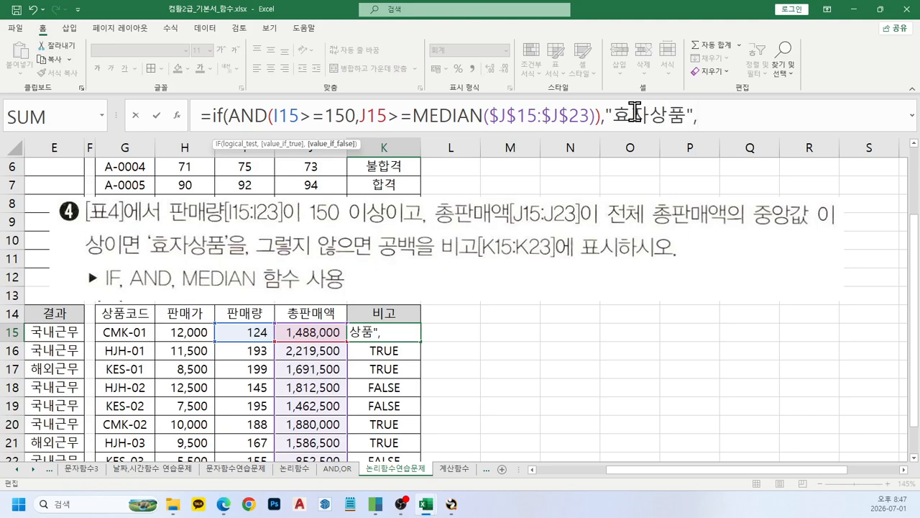
type("\"\")")
key("Return")
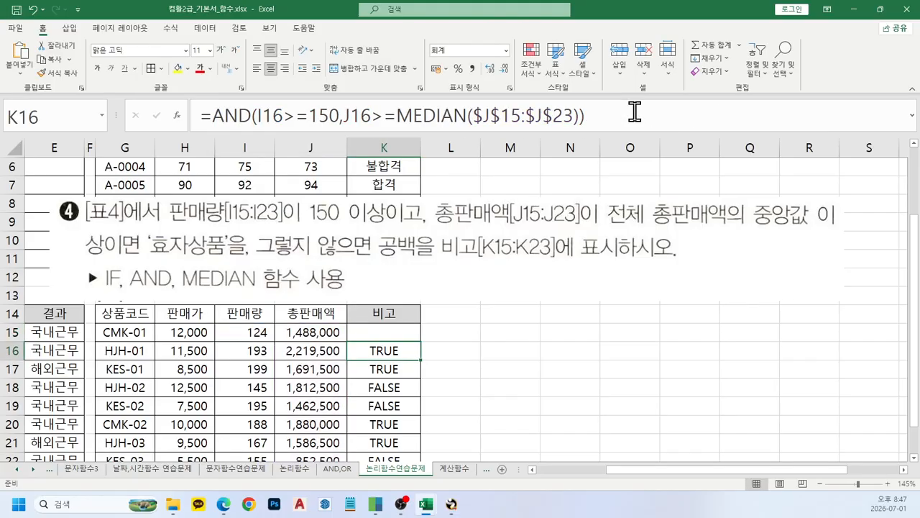
Fill K15's completed IF formula down the 비고 column through K23
scroll(431, 267, "down", 1)
left_click(407, 276)
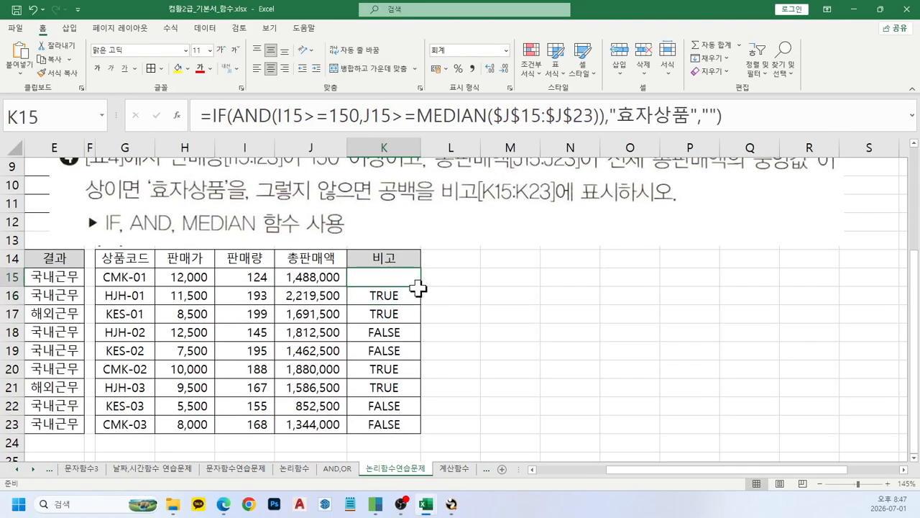
left_click_drag(420, 285, 419, 434)
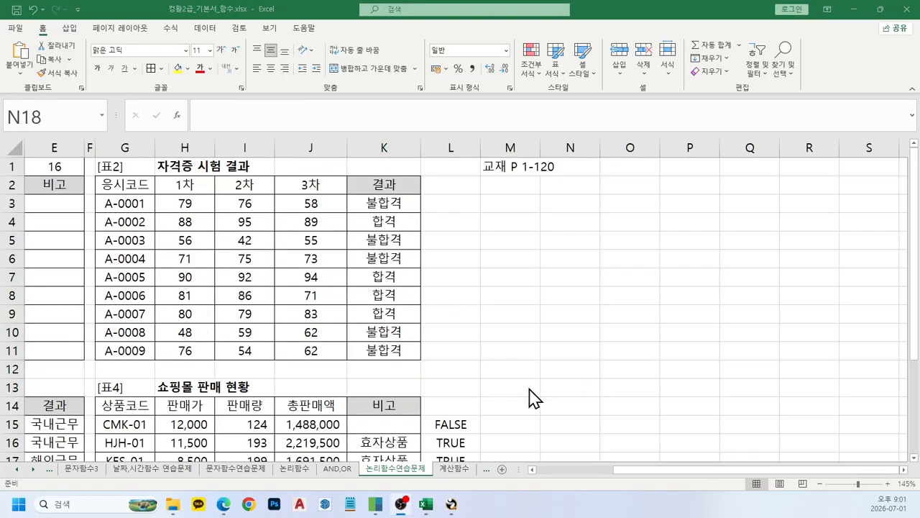
Open the 계산함수 sheet and examine the 판매량 column, the empty 합계, 평균 and 개수 cells, and the SUM and AVERAGE notes
left_click(451, 470)
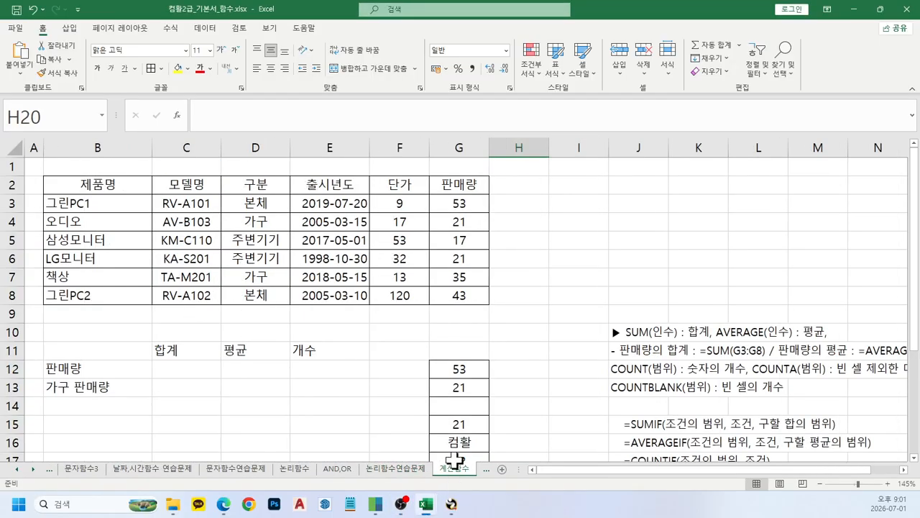
scroll(376, 359, "down", 1)
scroll(376, 368, "up", 1)
scroll(307, 389, "down", 1)
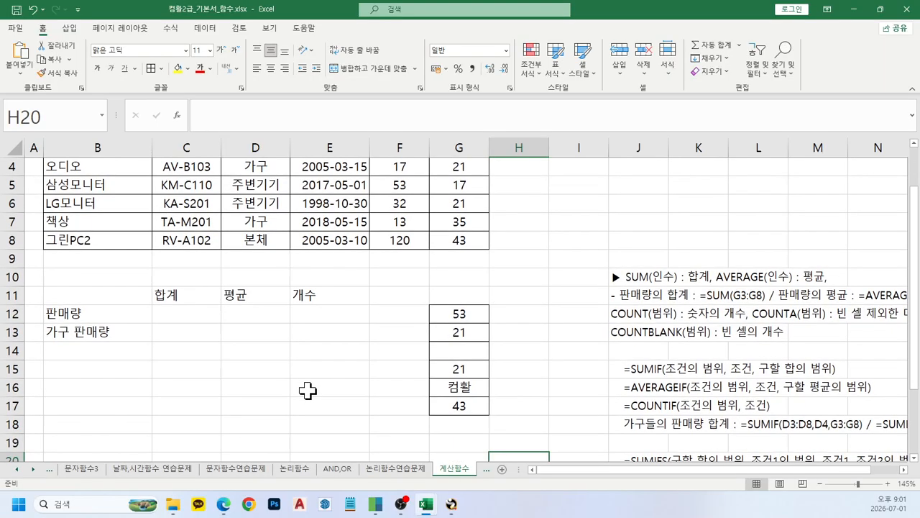
scroll(308, 389, "up", 1)
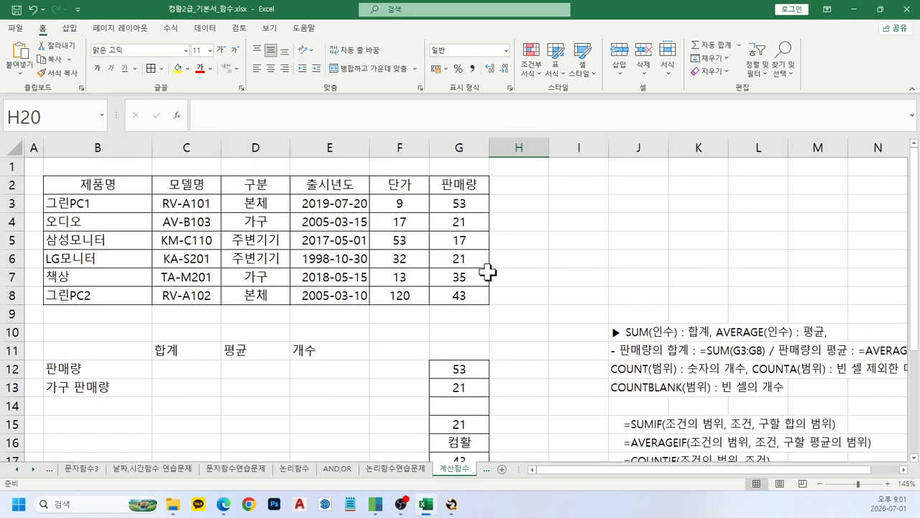
left_click_drag(473, 202, 468, 311)
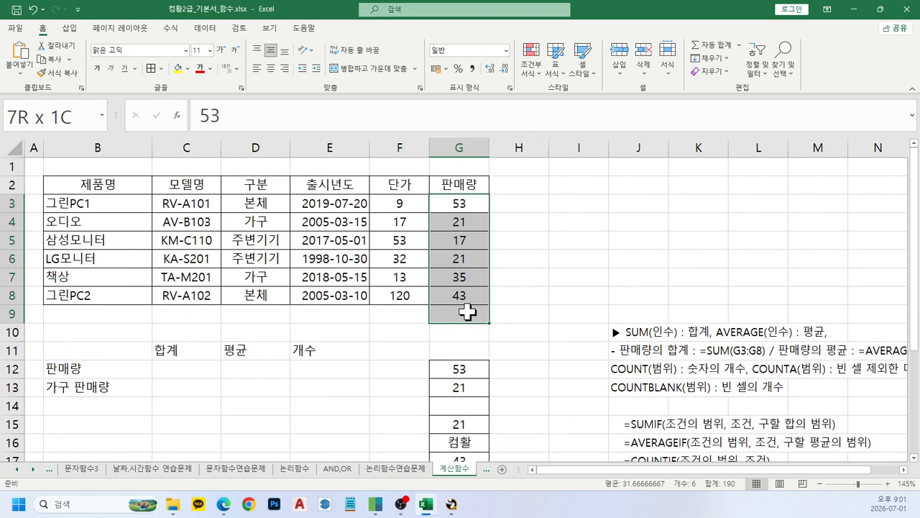
left_click(191, 371)
left_click(253, 372)
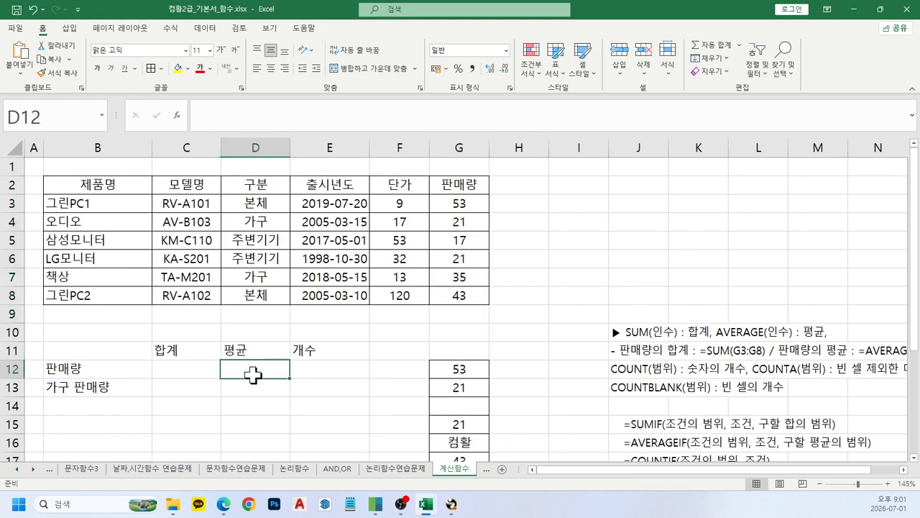
left_click(317, 371)
left_click(622, 334)
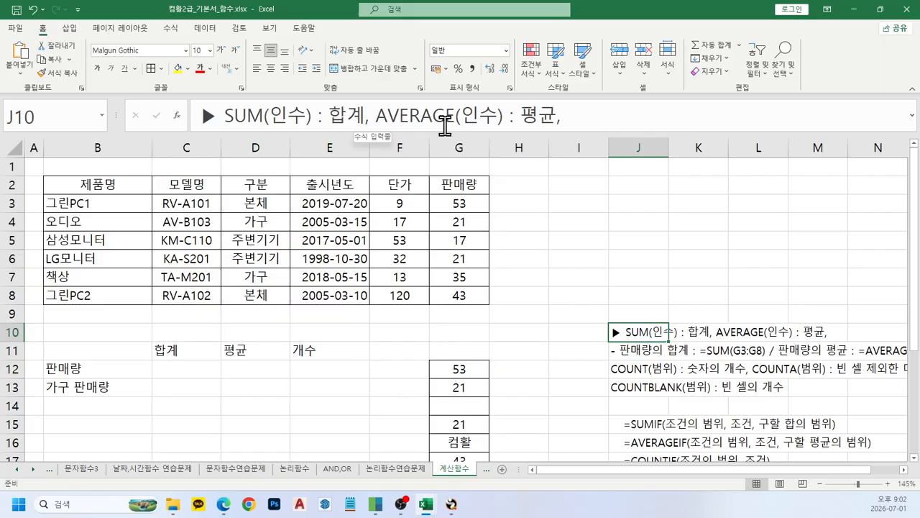
Total the 판매량 values in C12 with =SUM(G3:G8), handwriting the G3-G8 range beside the formula and clearing it before entering
left_click(197, 372)
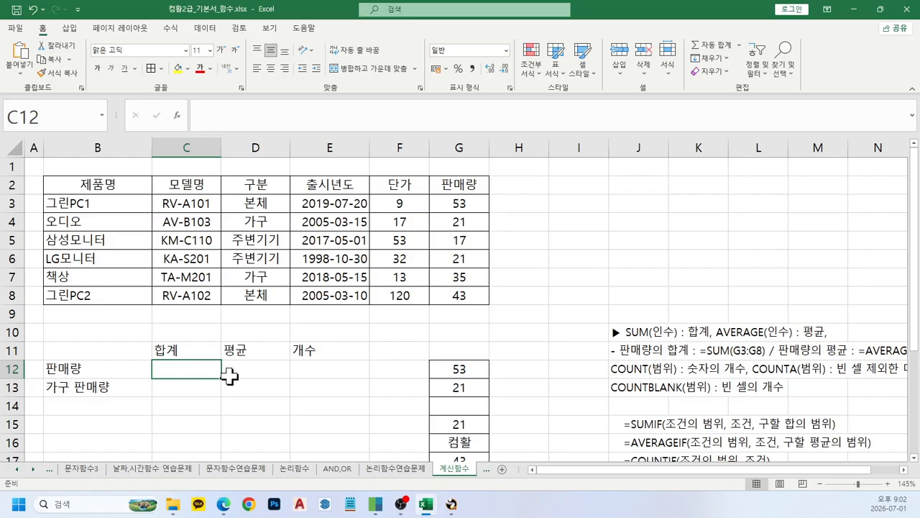
type("=")
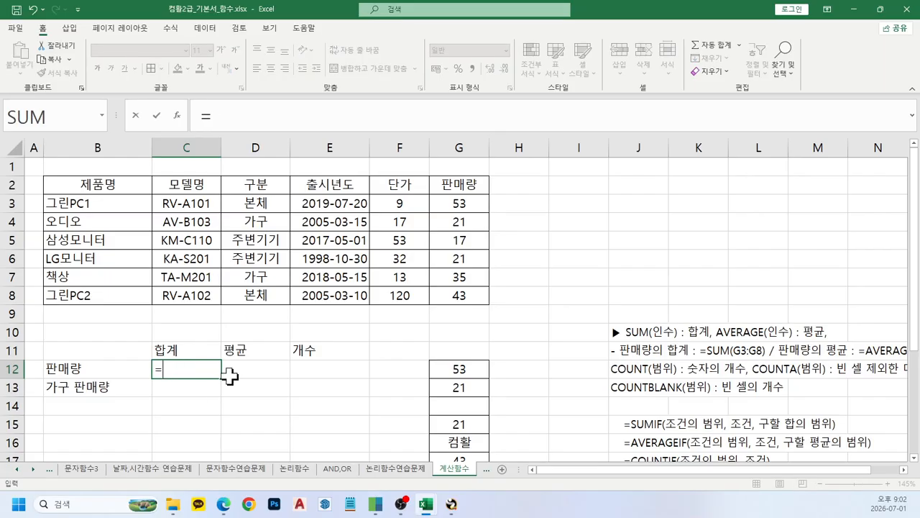
type("sum(")
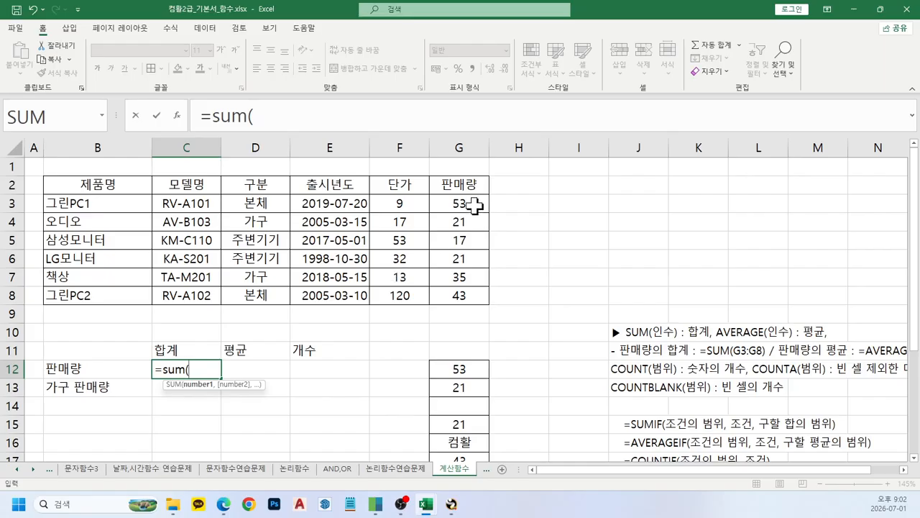
left_click_drag(475, 202, 472, 303)
key("ctrl+2")
mouse_move(359, 105)
left_mouse_down()
mouse_move(360, 143)
mouse_move(389, 120)
mouse_move(427, 121)
left_mouse_up()
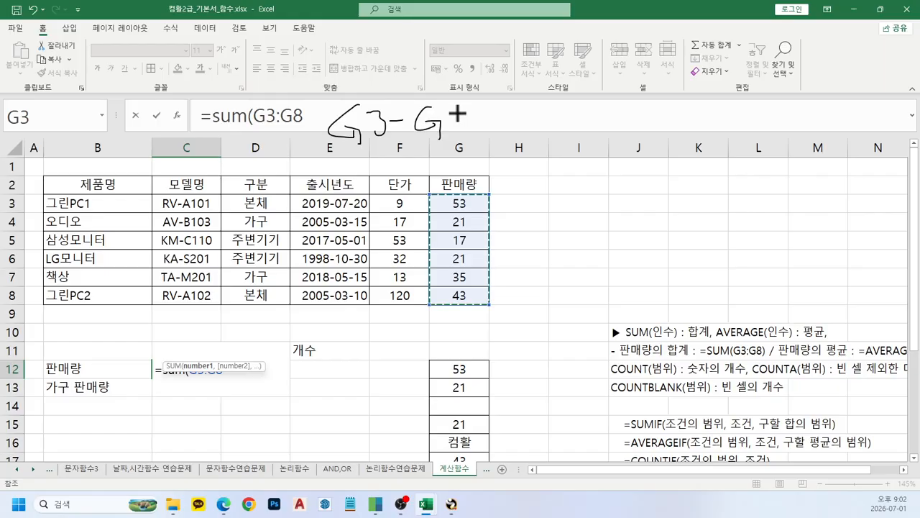
left_click_drag(473, 102, 458, 108)
mouse_move(460, 119)
left_mouse_down()
mouse_move(453, 135)
mouse_move(454, 127)
mouse_move(477, 135)
left_mouse_up()
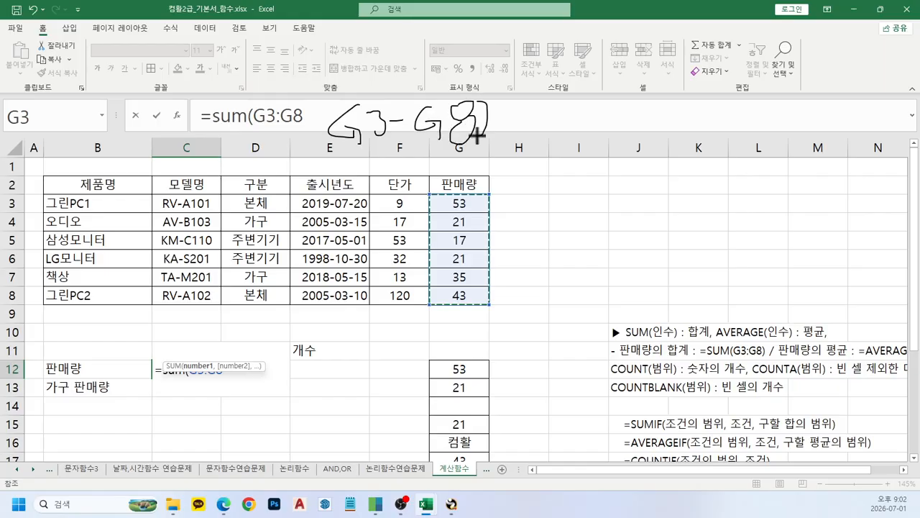
key("Escape")
left_click(421, 118)
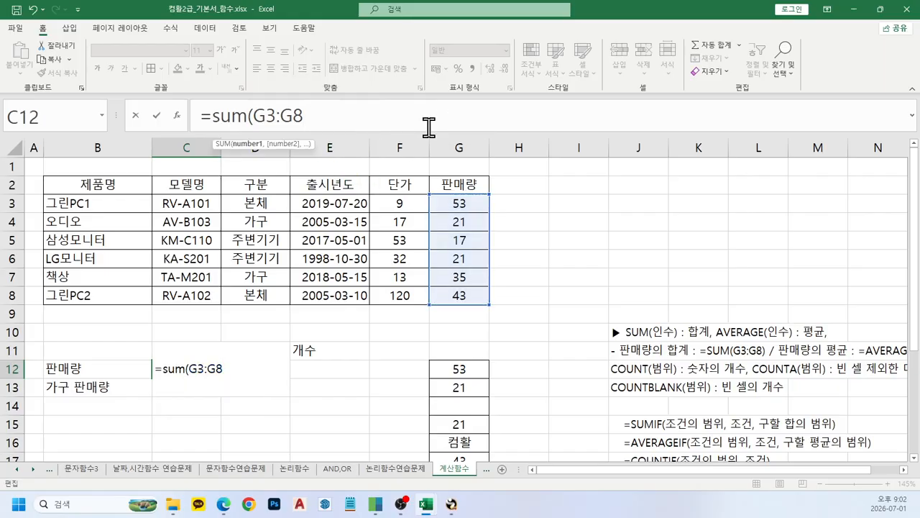
type(")")
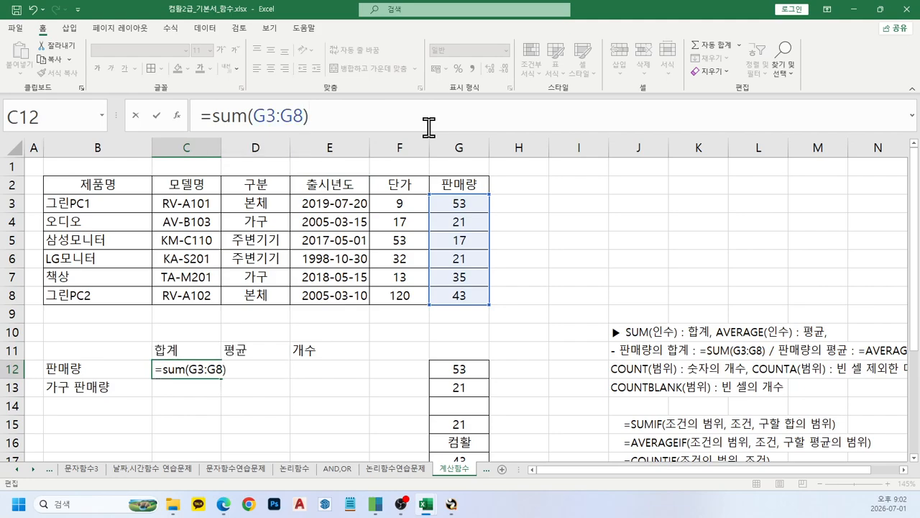
key("Return")
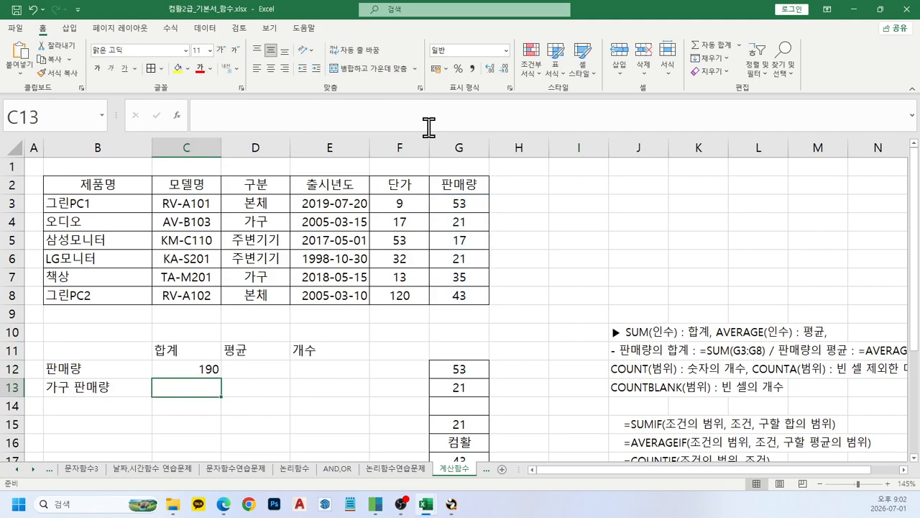
Calculate the 판매량 average in D12 with =AVERAGE(G3:G8) and reselect the cell
key("Up")
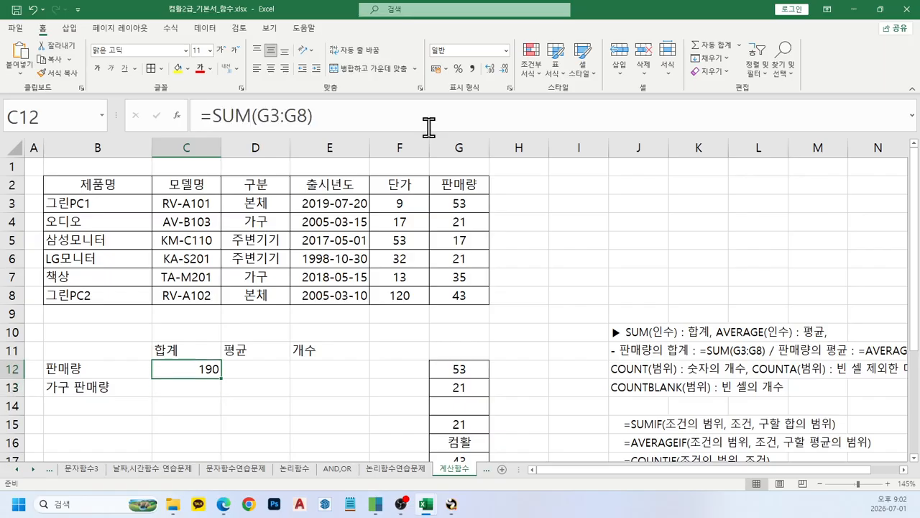
key("Right")
type("=aver")
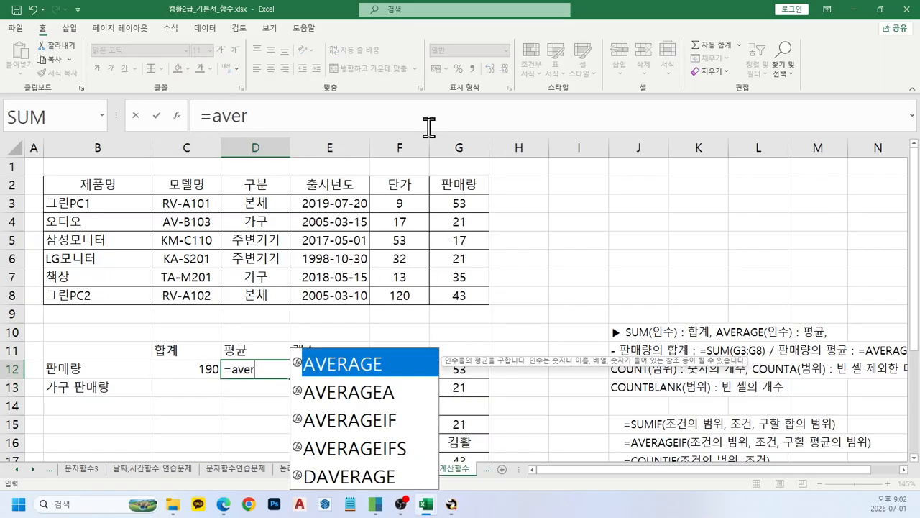
key("Tab")
left_click_drag(463, 204, 468, 294)
type(")")
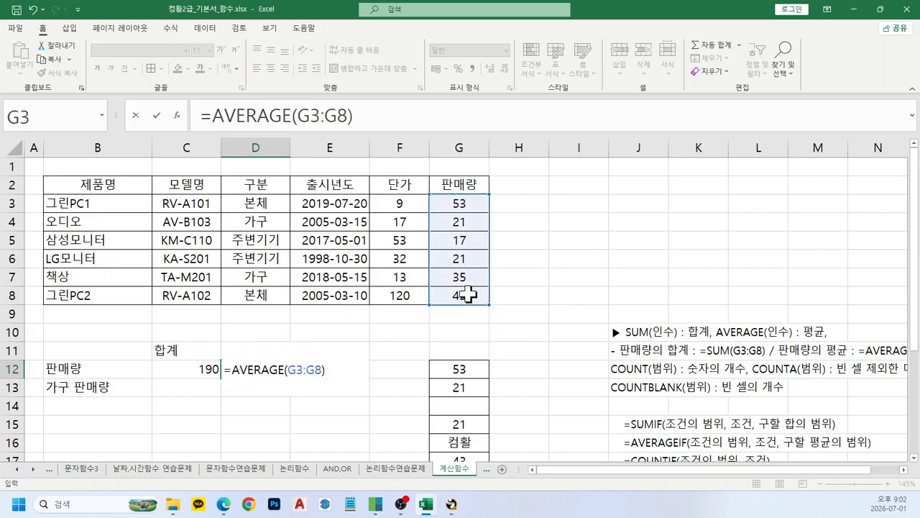
key("Return")
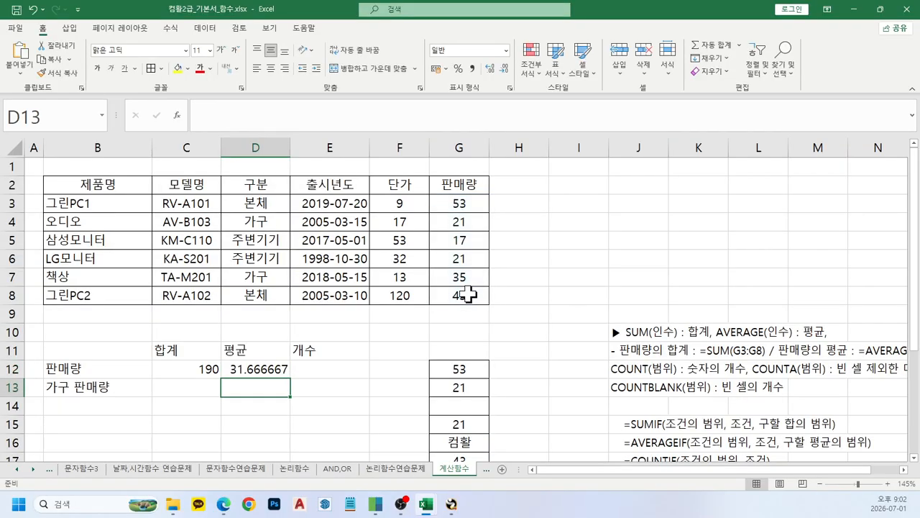
key("Up")
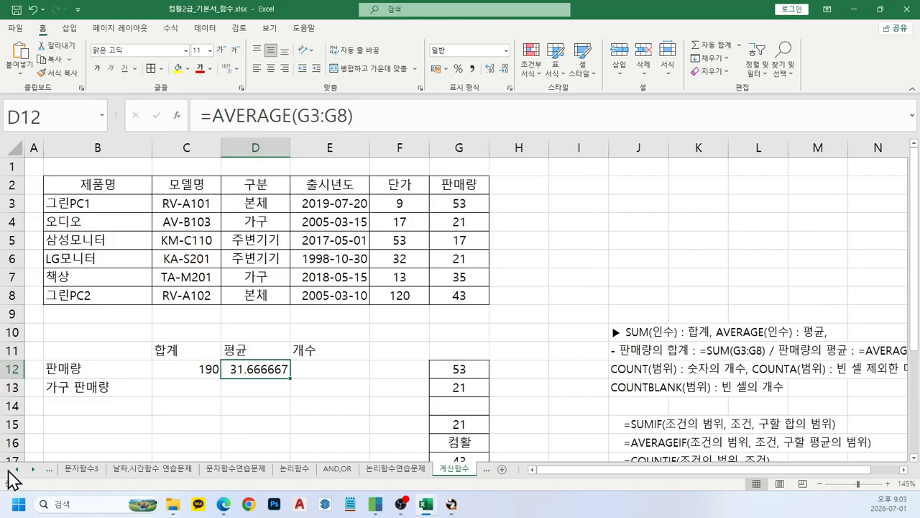
Go to the 함수 sheet through the sheet list and select the ROUND( ) entry in C6 to review its syntax
right_click(31, 470)
left_click(36, 298)
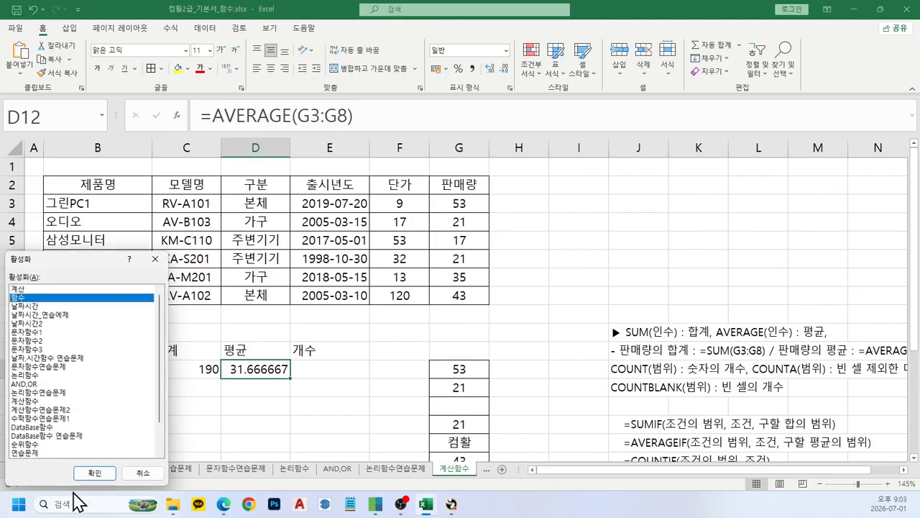
left_click(94, 472)
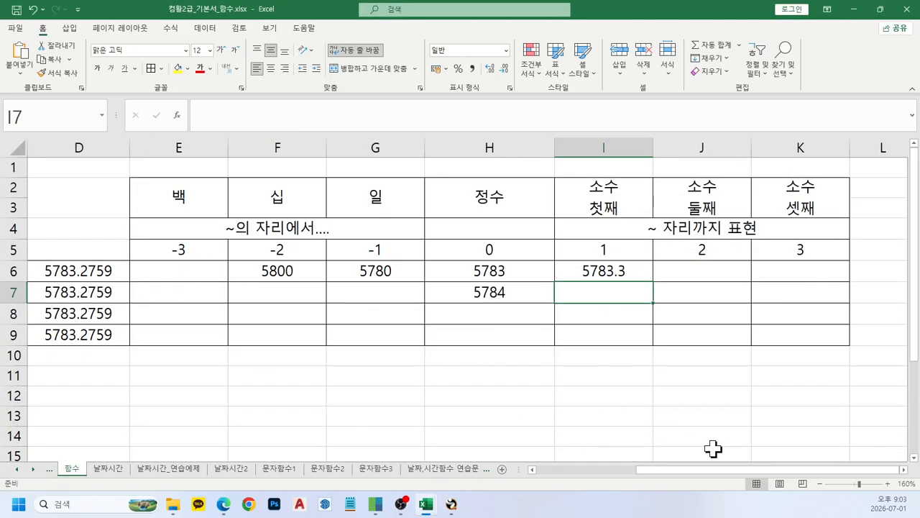
left_click_drag(715, 471, 642, 488)
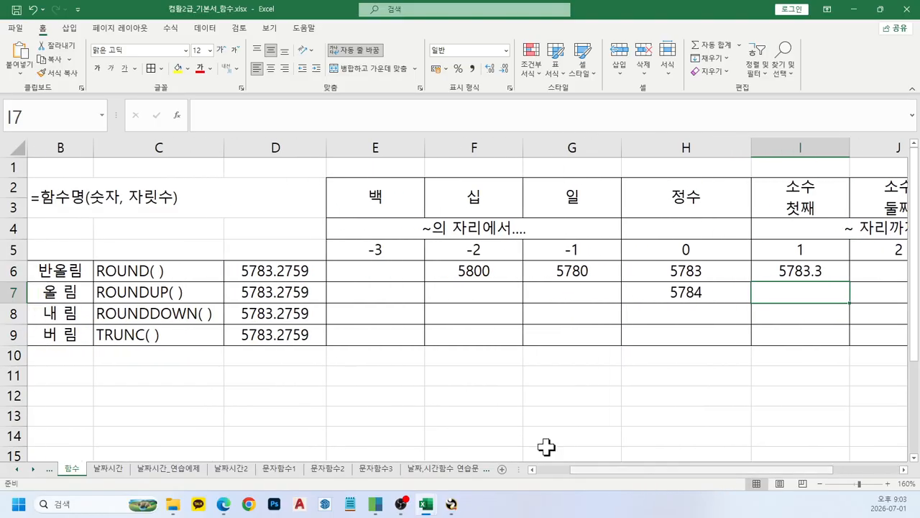
left_click(132, 270)
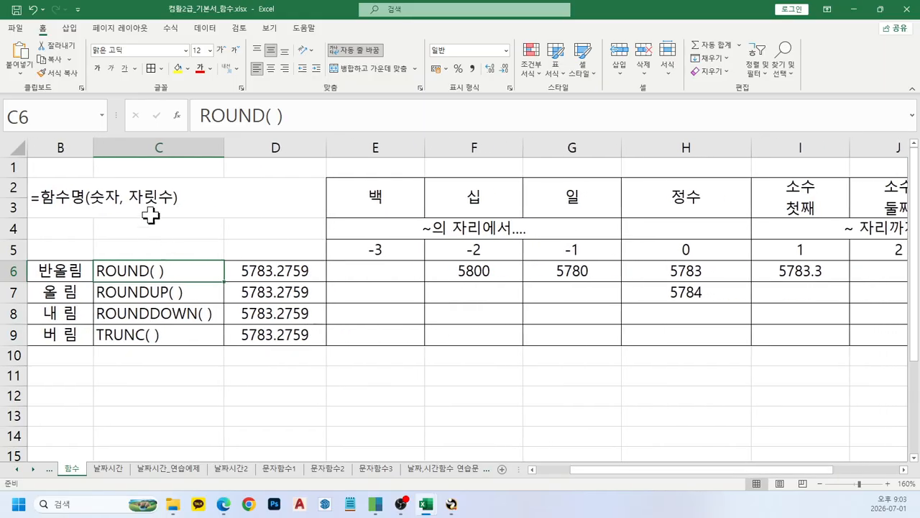
Examine the two-decimal column of the rounding table with its digit argument 2, and return to the 계산함수 sheet
left_click_drag(626, 471, 740, 483)
left_click_drag(703, 243, 715, 311)
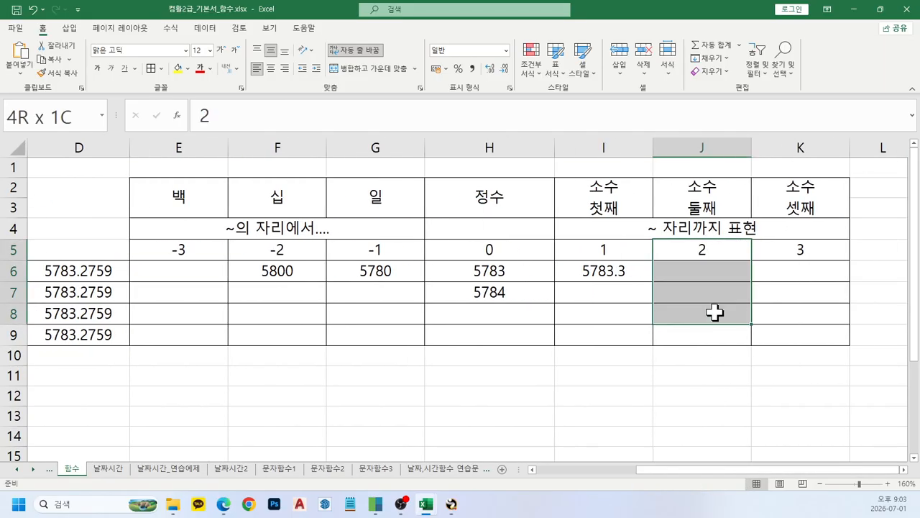
right_click(17, 469)
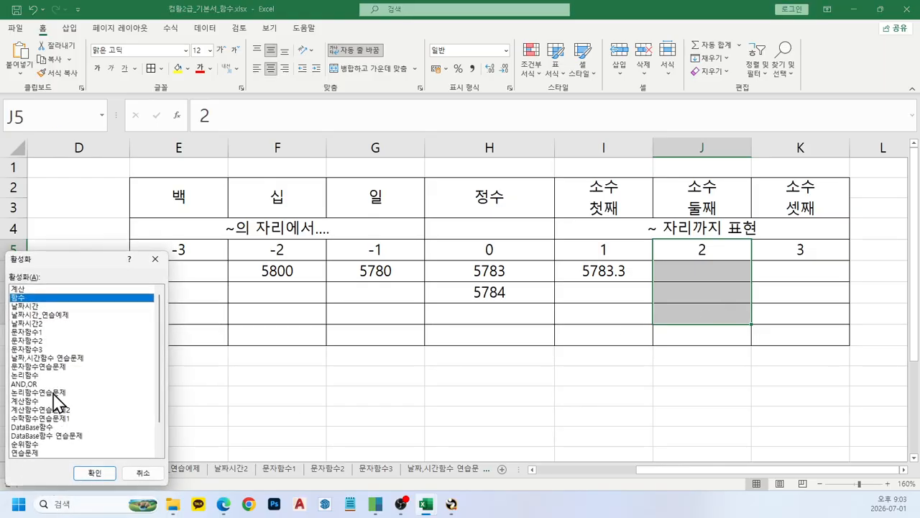
scroll(41, 402, "down", 1)
left_click(41, 376)
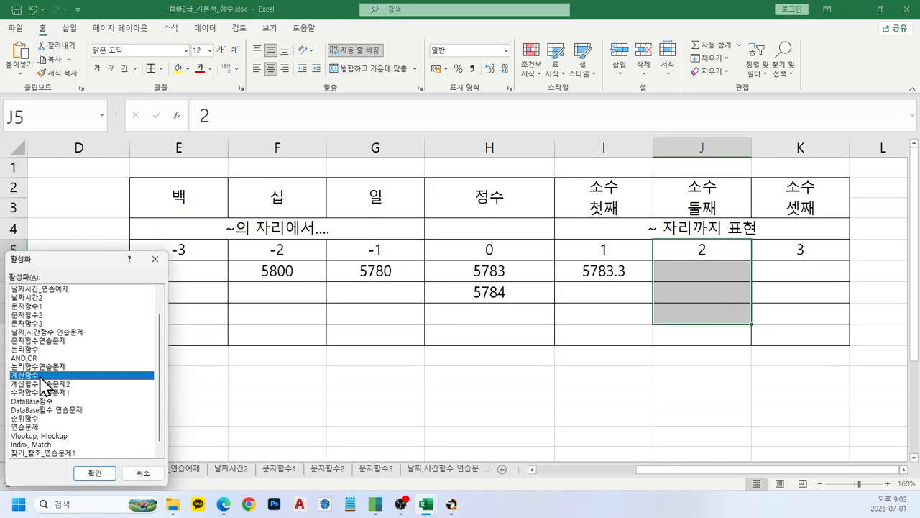
left_click(93, 473)
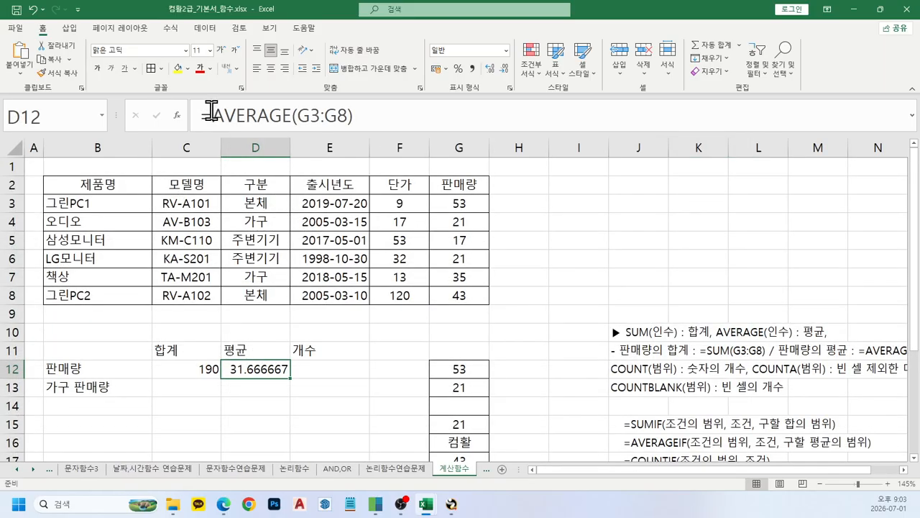
Round the 판매량 average in D12 to two decimals with =ROUND(AVERAGE(G3:G8),2) and reselect the cell
left_click(210, 113)
type("rou")
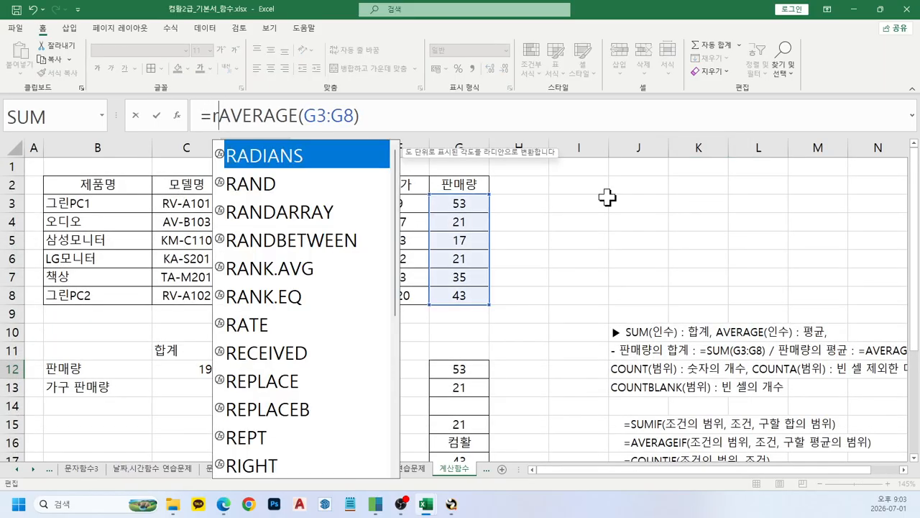
key("Tab")
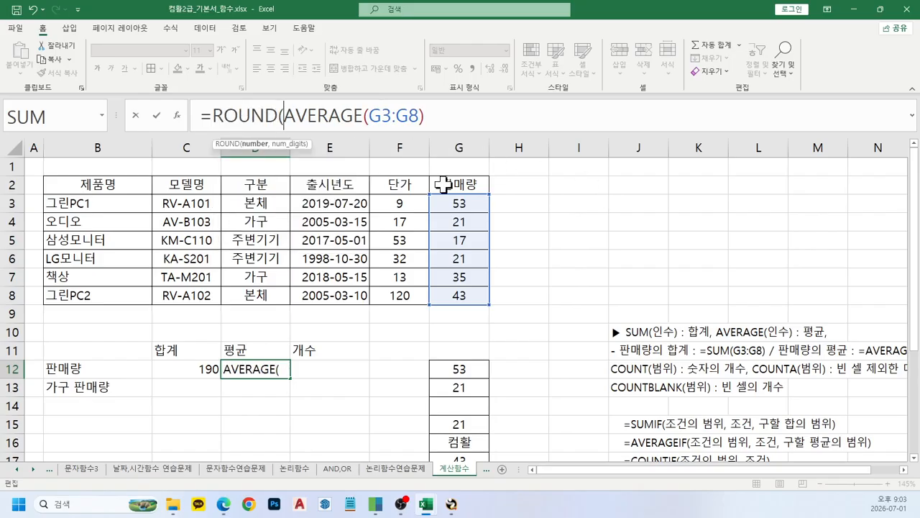
mouse_move(291, 99)
left_mouse_down()
mouse_move(391, 133)
mouse_move(437, 138)
left_mouse_up()
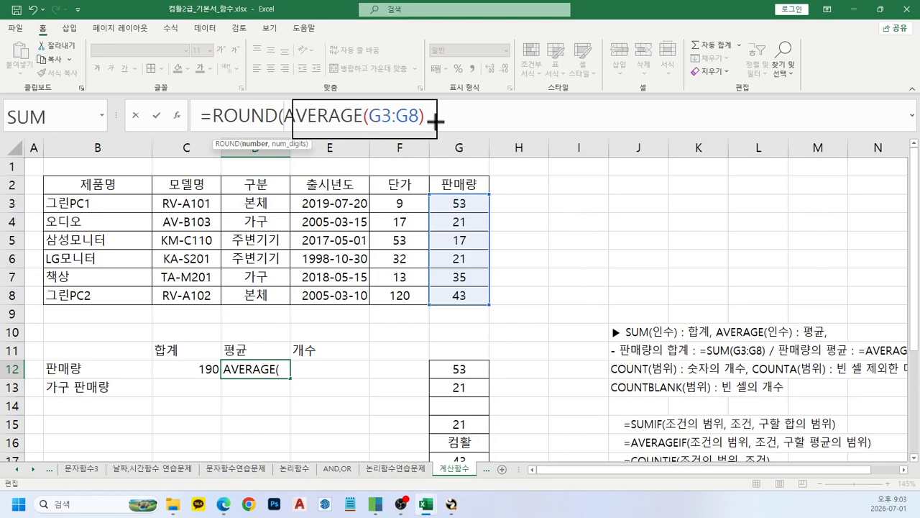
left_click(487, 120)
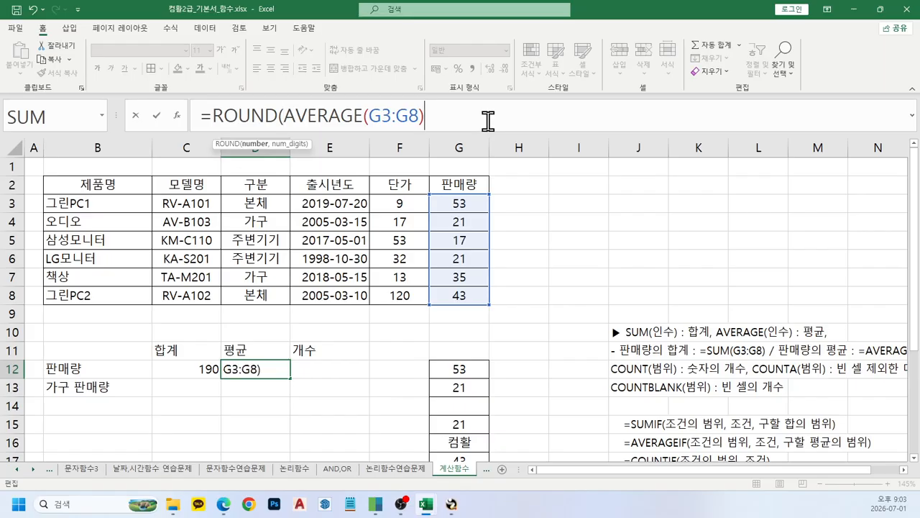
type(",2")
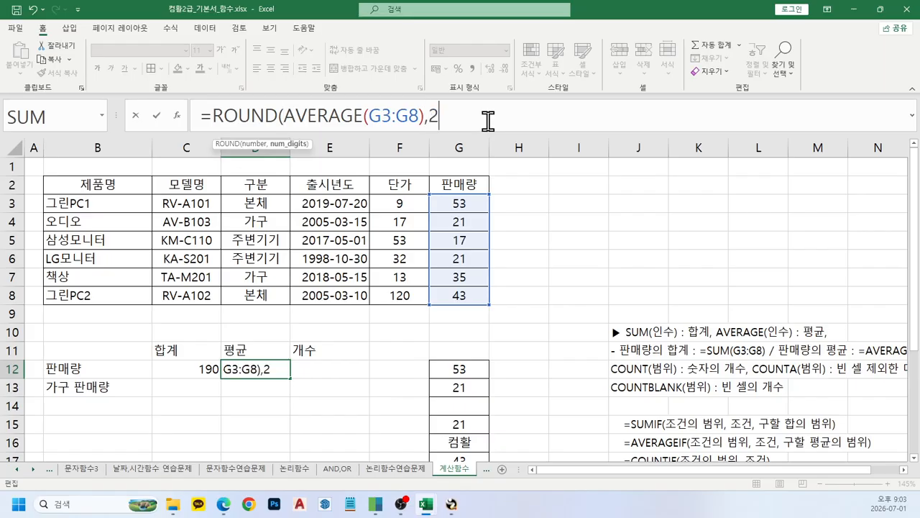
type(")")
key("Return")
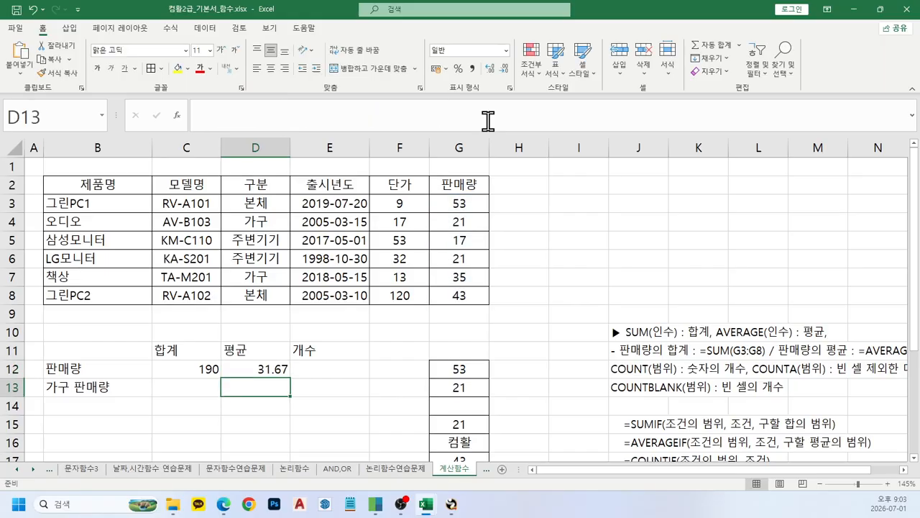
key("Up")
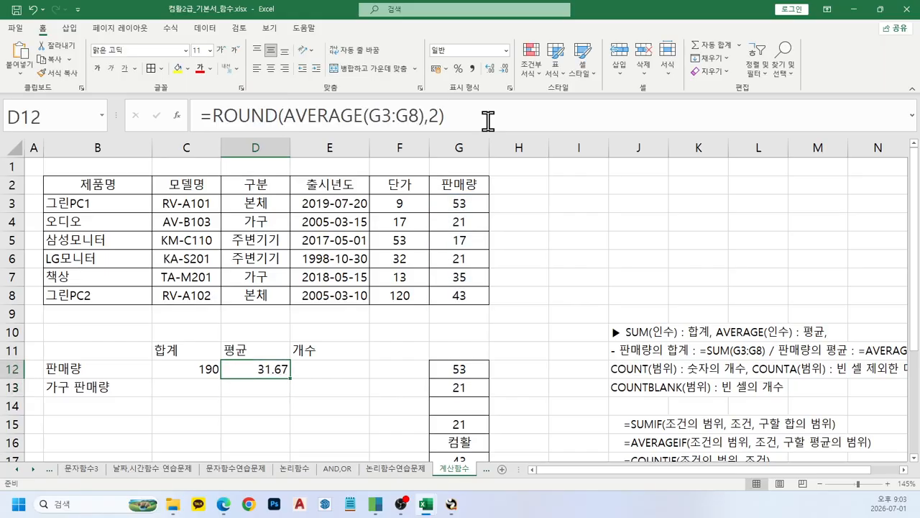
Review the COUNT note in J12 and count the 판매량 values in E12 with =COUNT(G3:G8)
key("Right")
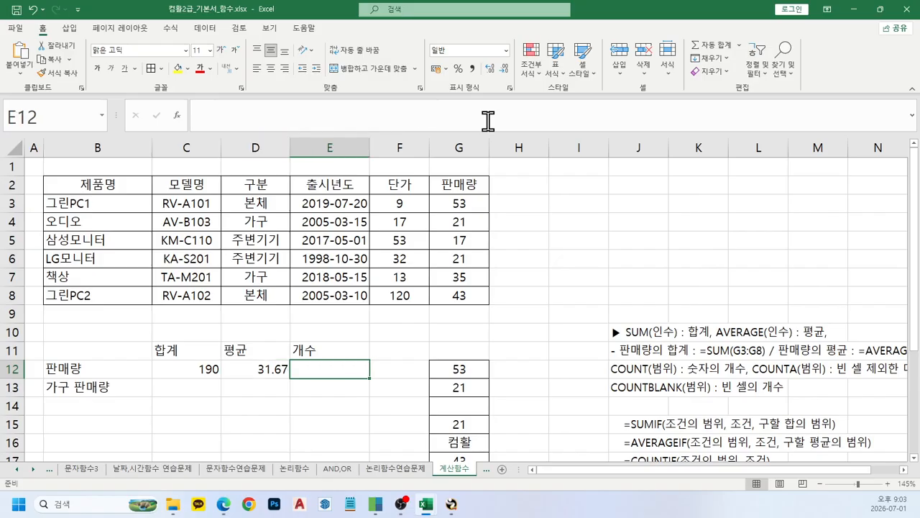
scroll(518, 263, "down", 1)
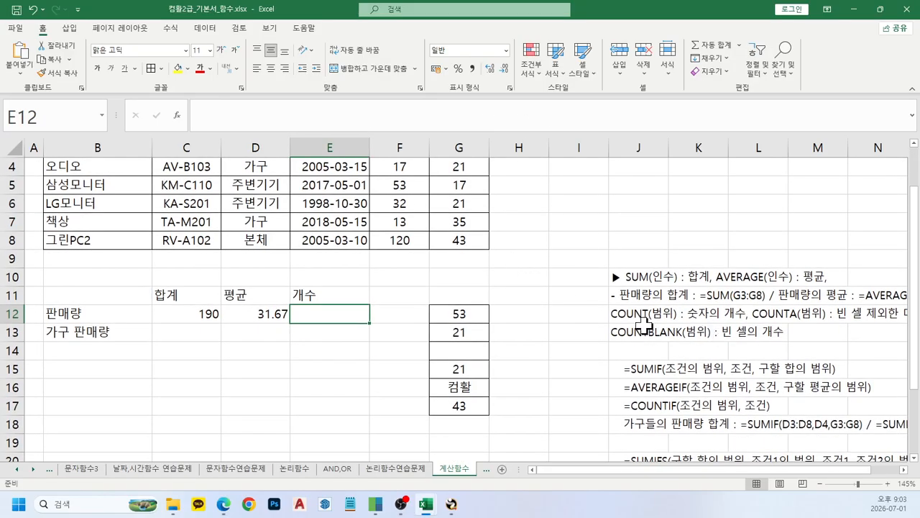
left_click(637, 313)
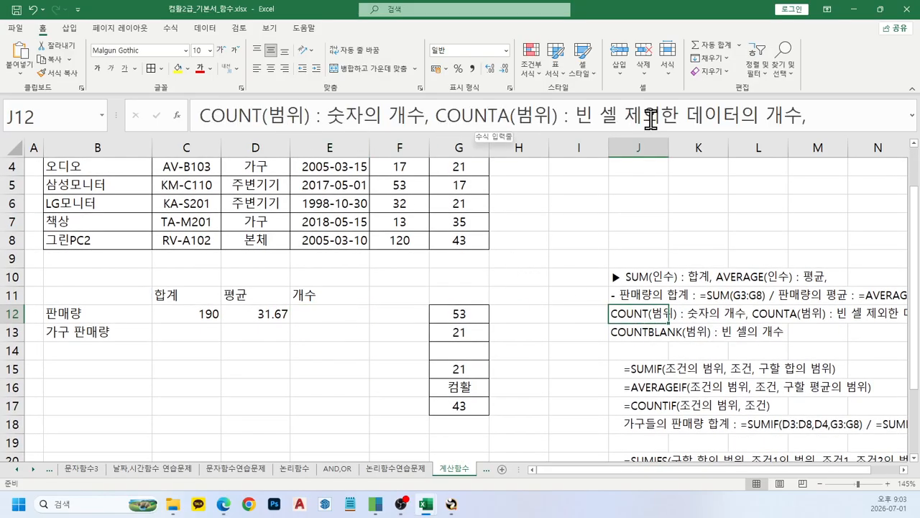
left_click(312, 312)
scroll(433, 319, "up", 1)
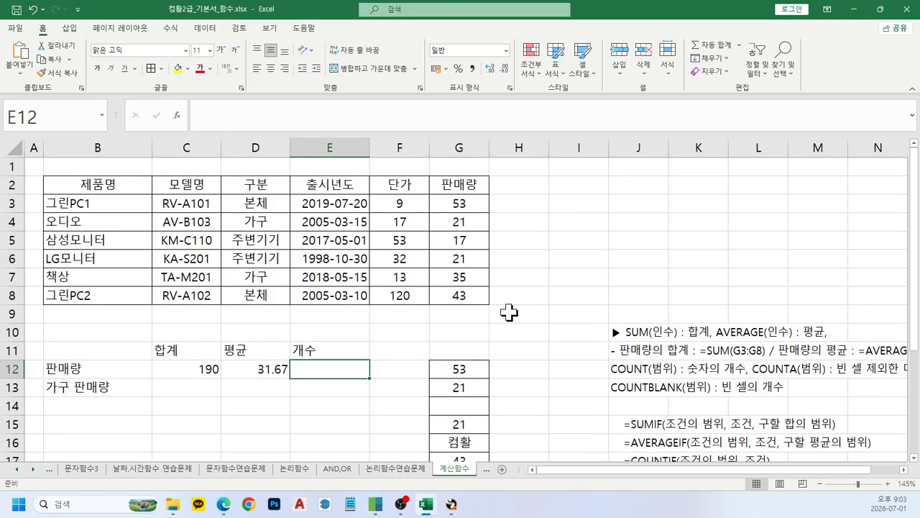
type("=coun")
key("Tab")
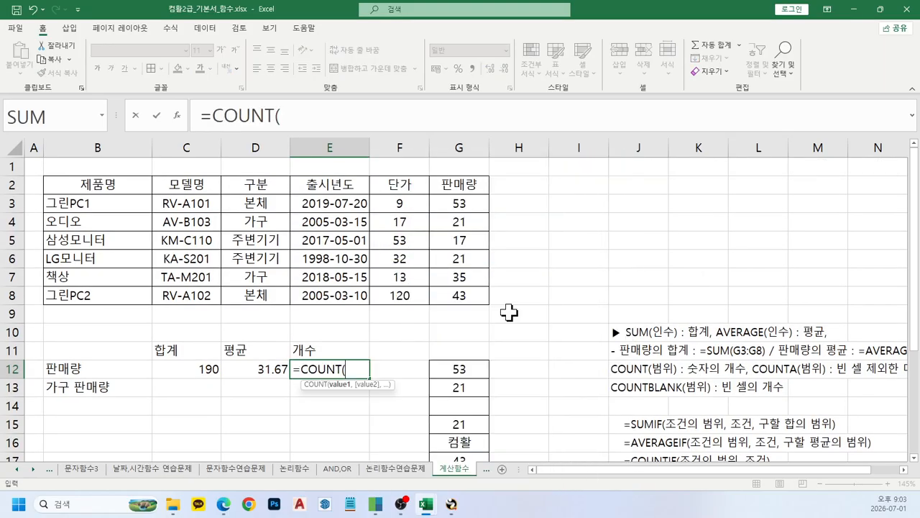
left_click_drag(464, 204, 456, 294)
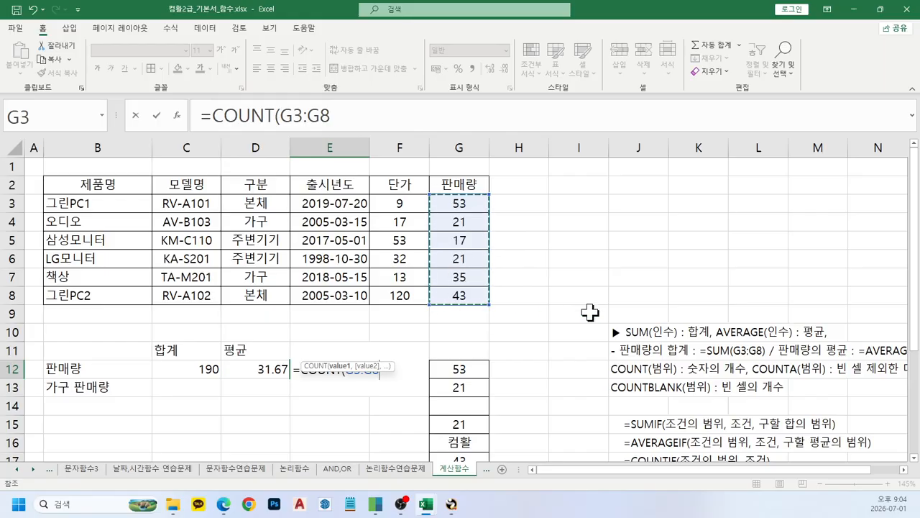
type(")")
key("Return")
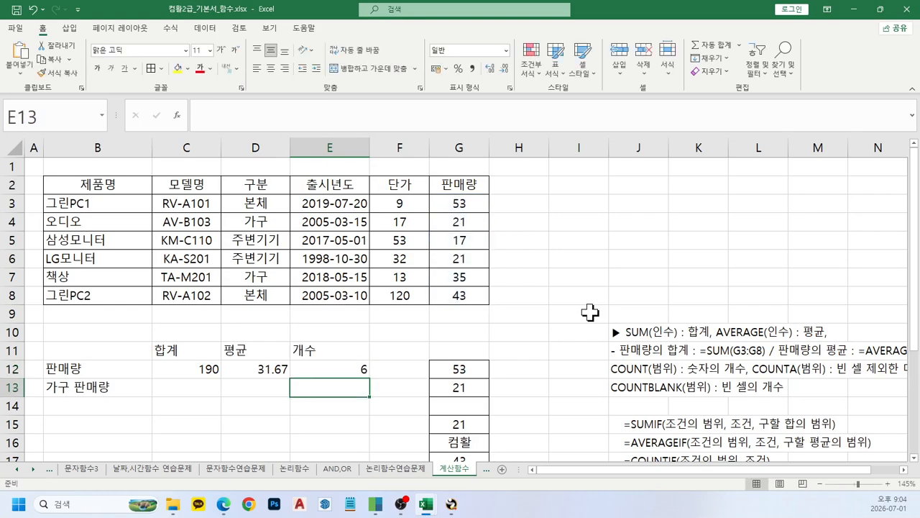
key("Up")
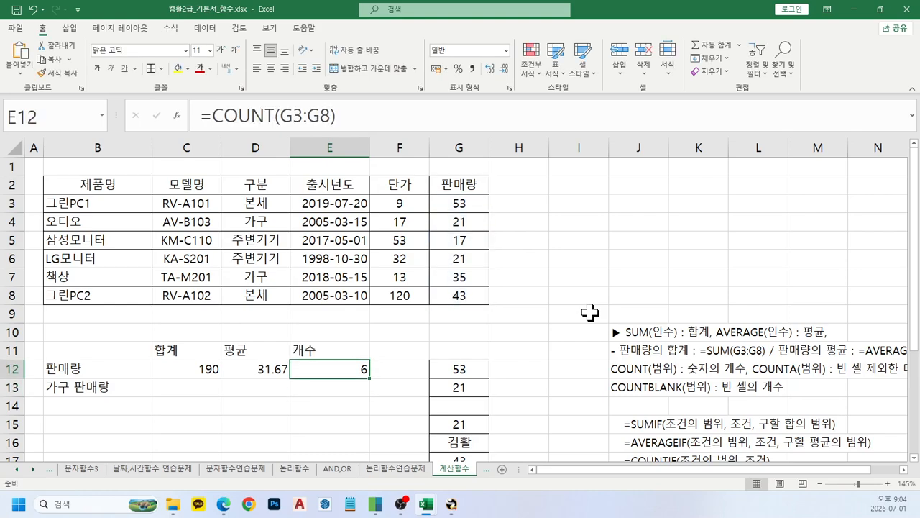
Read the COUNT, COUNTA and COUNTBLANK notes in J12 and J13 and examine the sample data in G12:G17
left_click(904, 470)
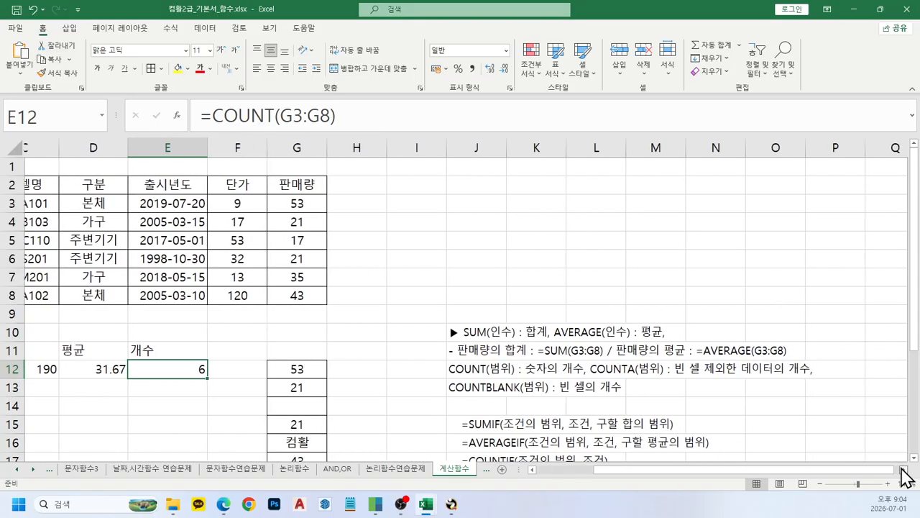
left_click(432, 374)
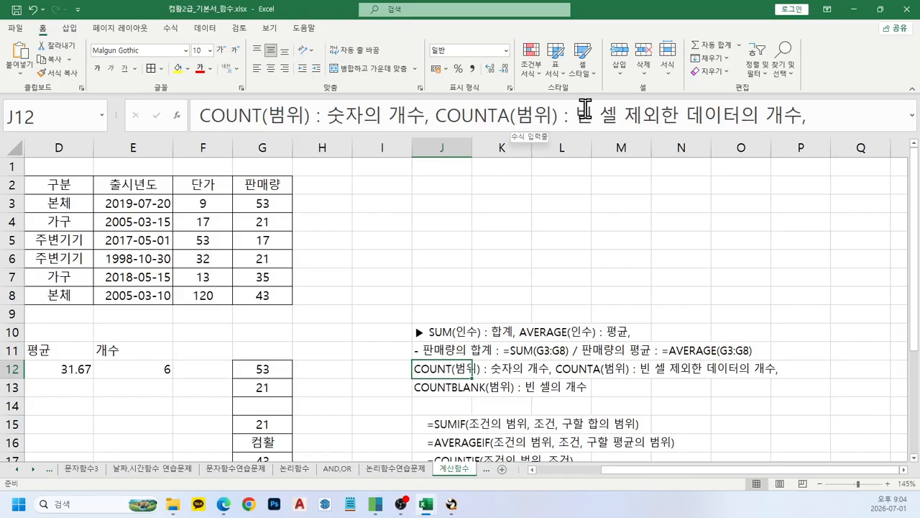
left_click(430, 385)
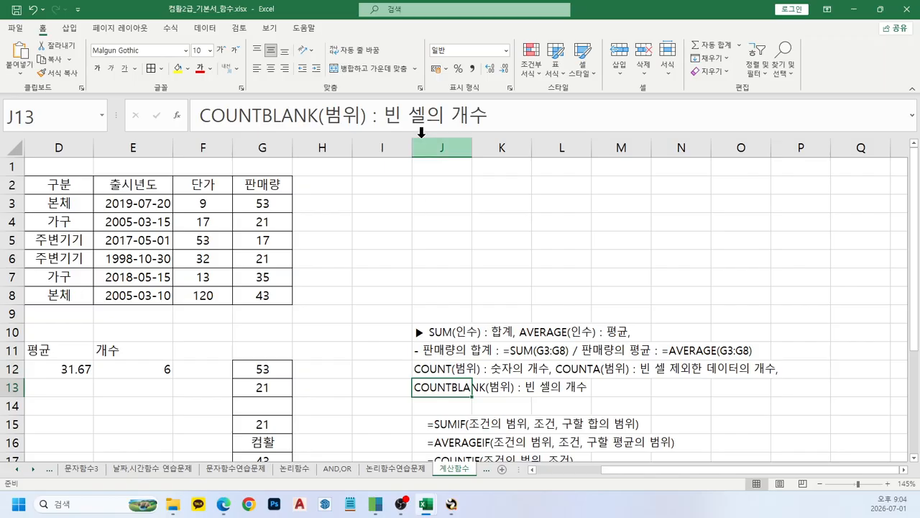
scroll(321, 210, "down", 1)
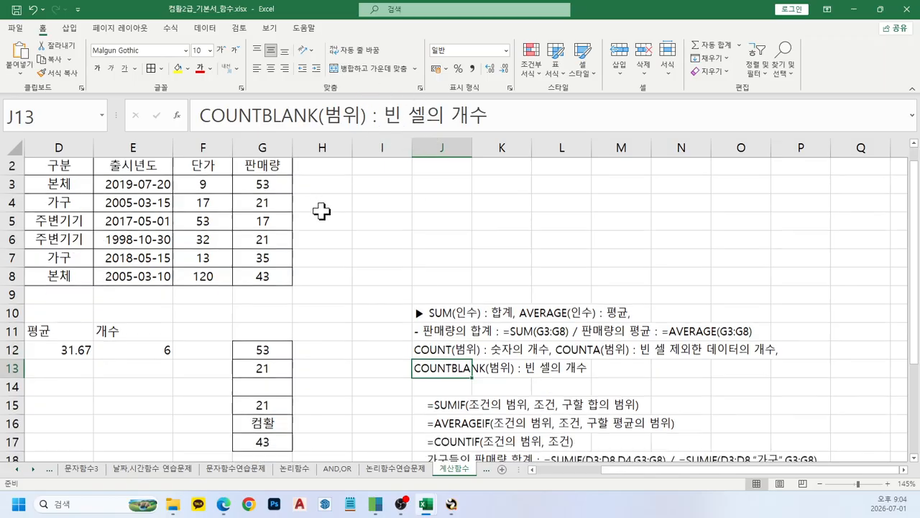
scroll(321, 211, "down", 2)
left_click_drag(275, 260, 276, 345)
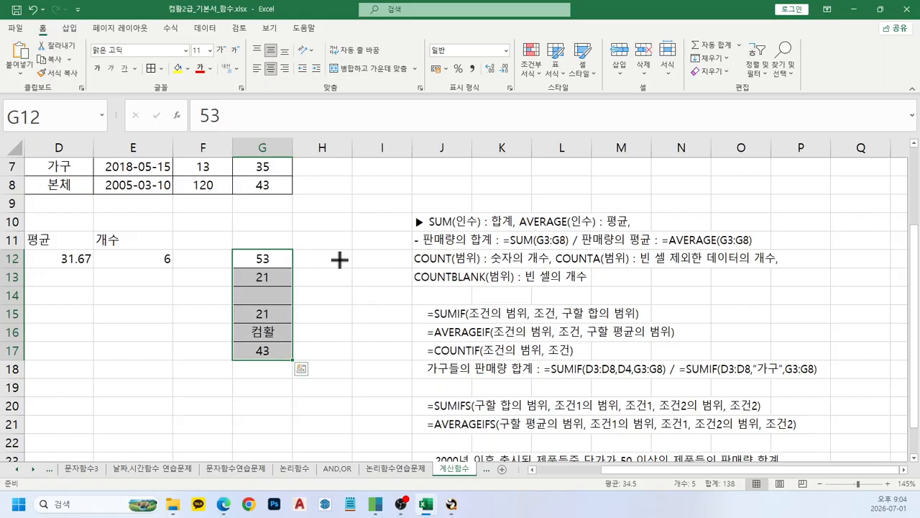
mouse_move(329, 253)
left_mouse_down()
mouse_move(348, 259)
mouse_move(337, 271)
left_mouse_up()
Count the numeric cells of the sample range in H12 with =COUNT(G12:G17)
left_click(335, 259)
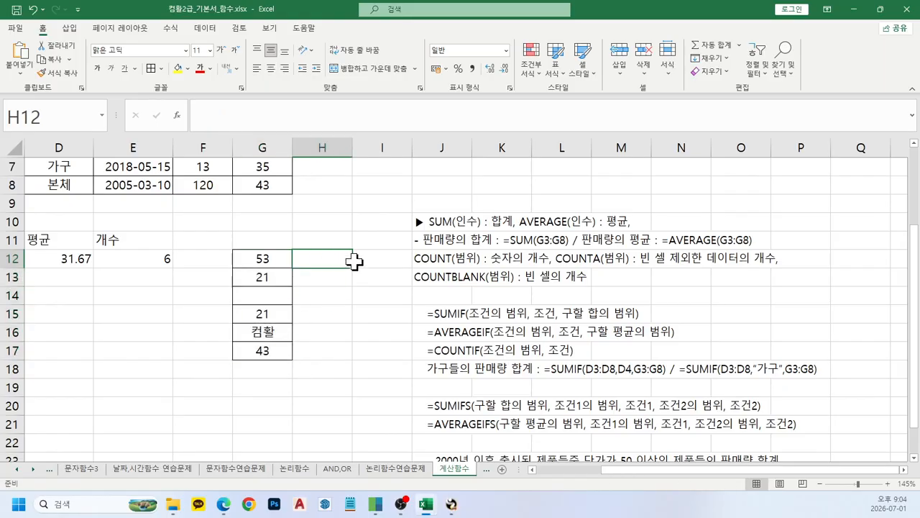
type("=cou")
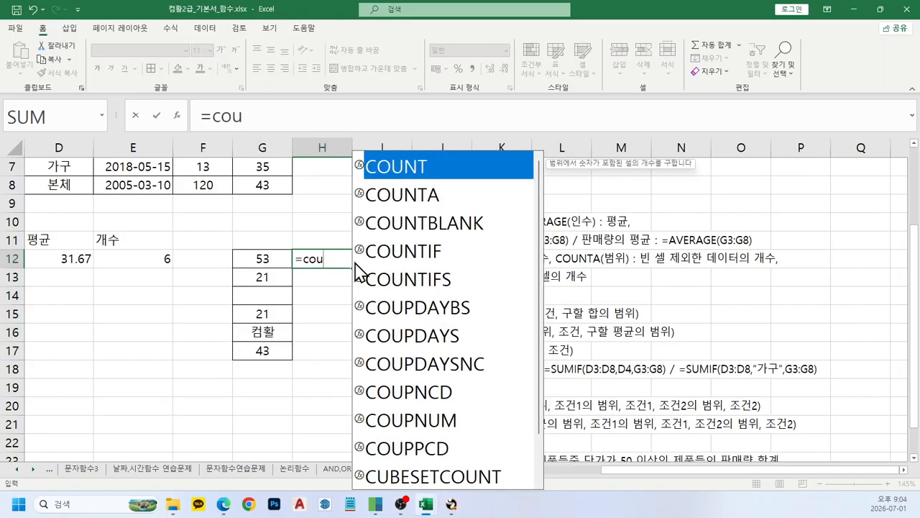
key("Tab")
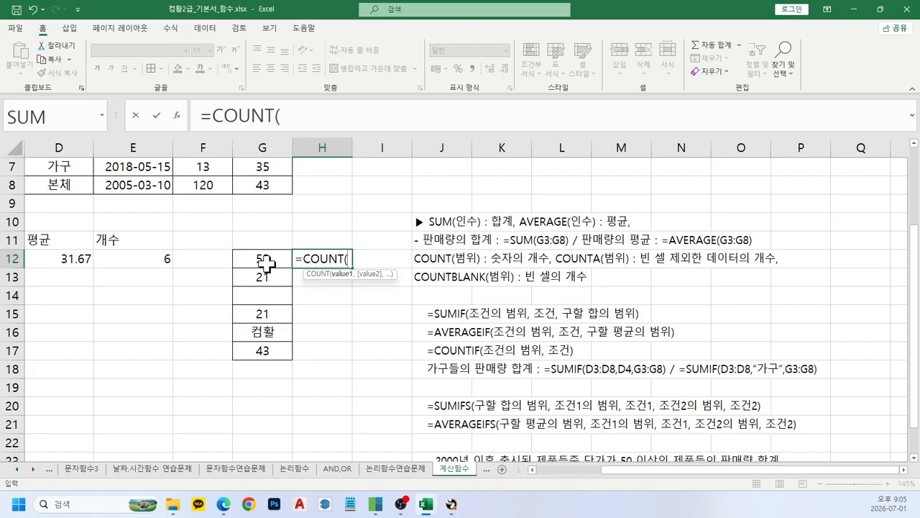
left_click_drag(263, 260, 281, 348)
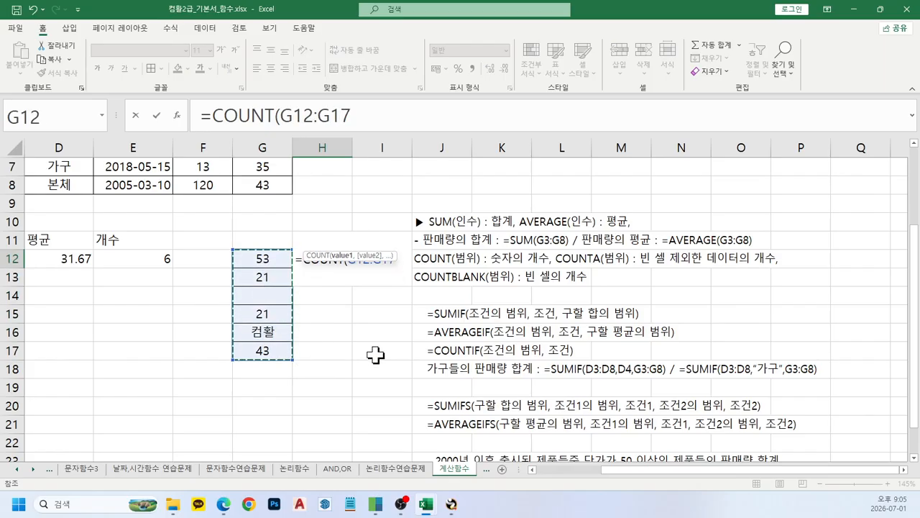
type(")")
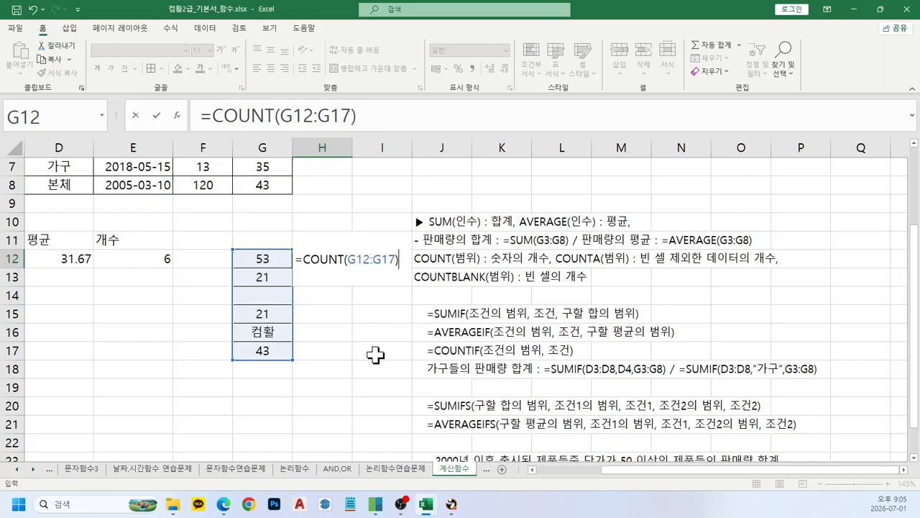
key("Return")
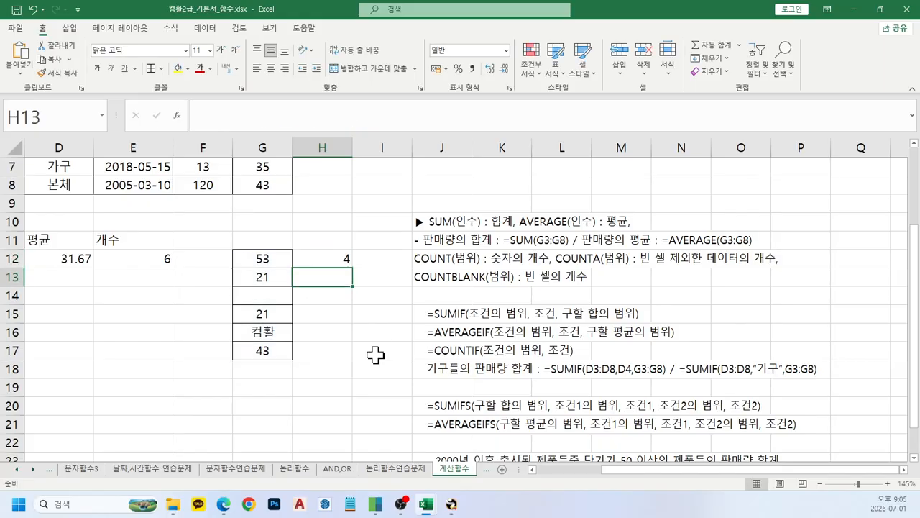
Count the non-empty cells of the sample range in H13 with =COUNTA(G12:G17)
type("=")
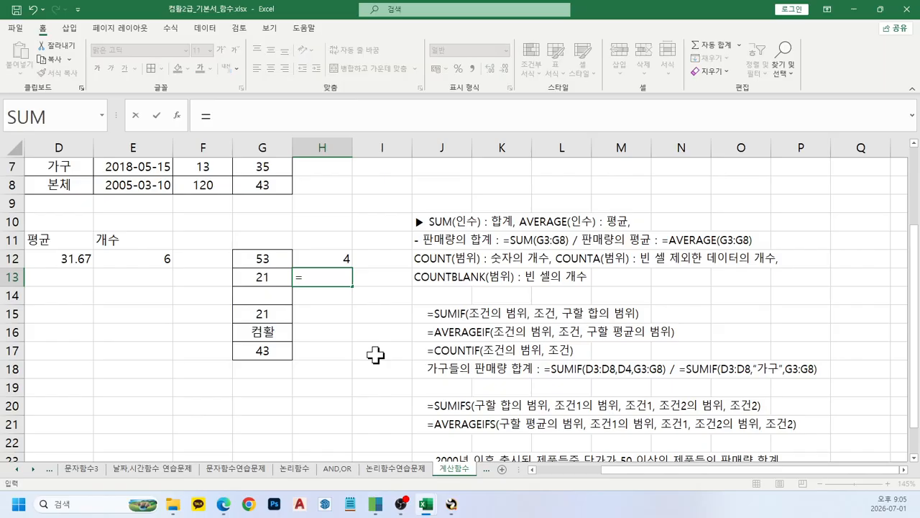
type("cou")
key("Down")
key("Tab")
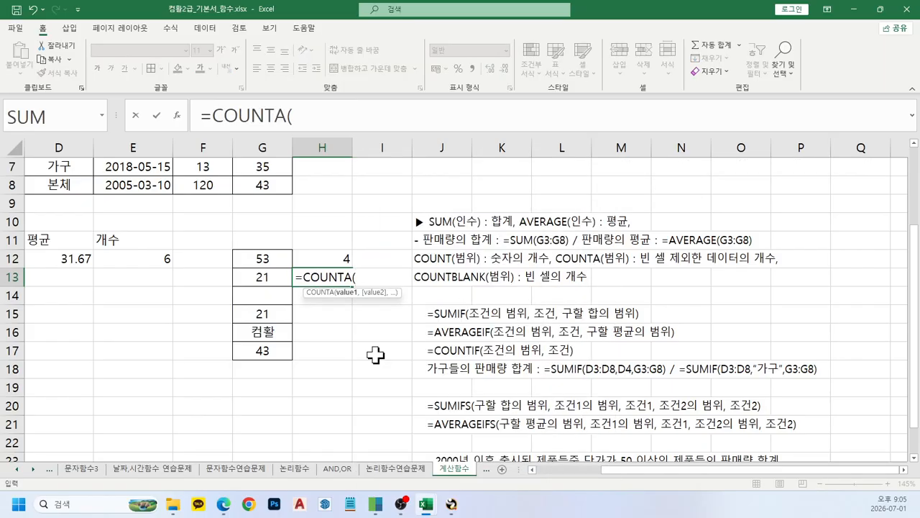
left_click_drag(280, 258, 273, 363)
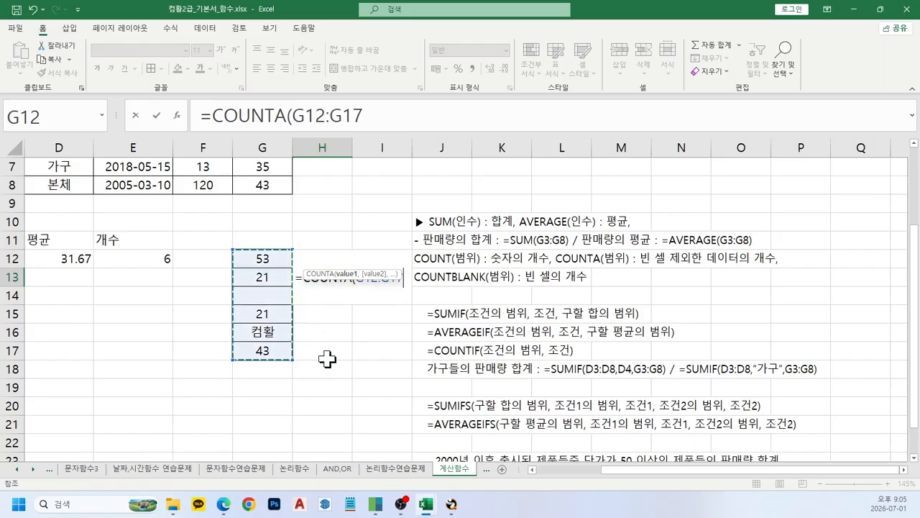
type(")")
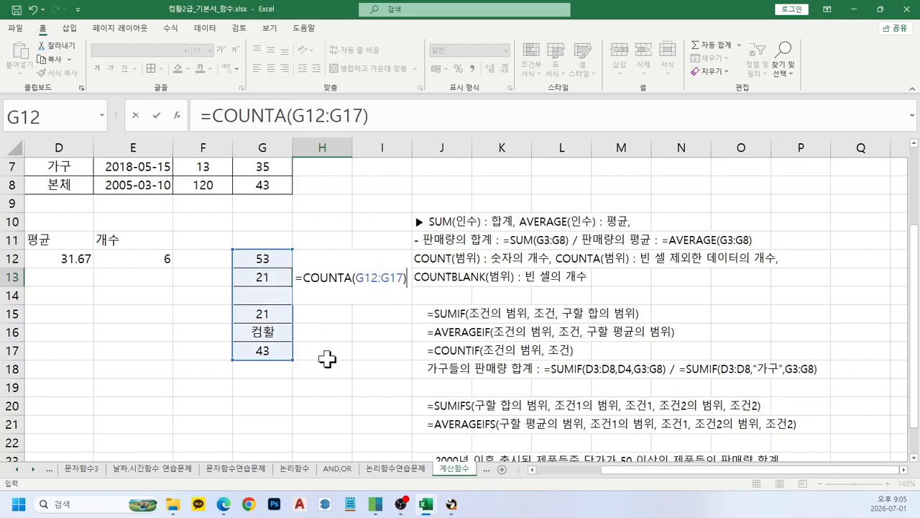
key("Return")
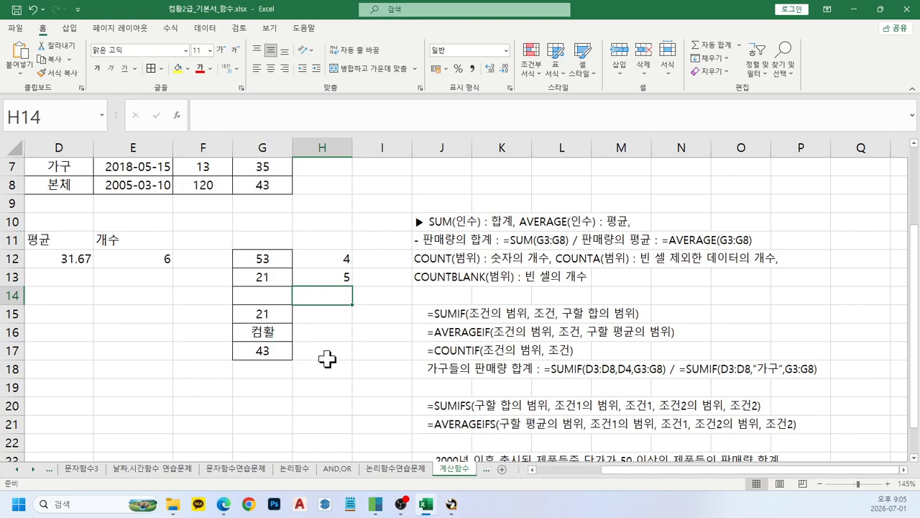
Count the blank cells of the sample range in H14 with =COUNTBLANK(G12:G17), and recheck the COUNTA and COUNT formulas in H13 and H12
type("=coun")
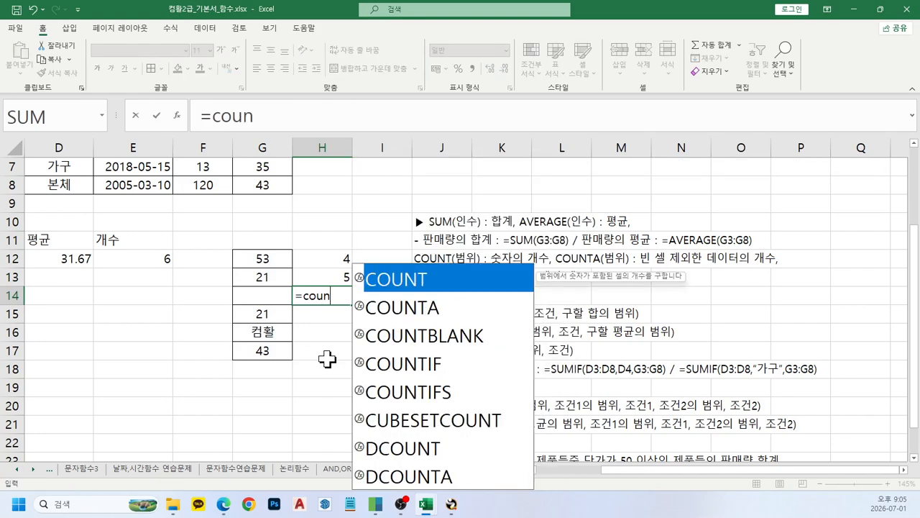
key("Down")
key("Down")
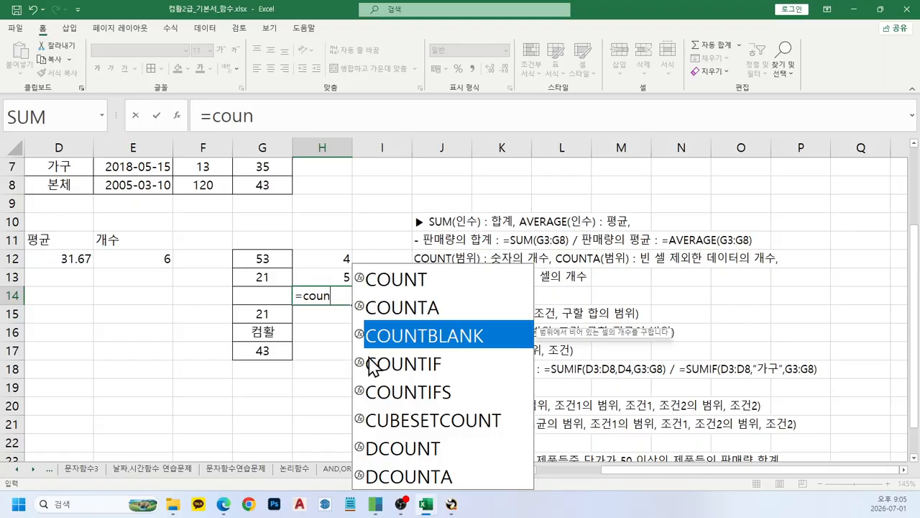
key("Tab")
left_click_drag(270, 258, 270, 350)
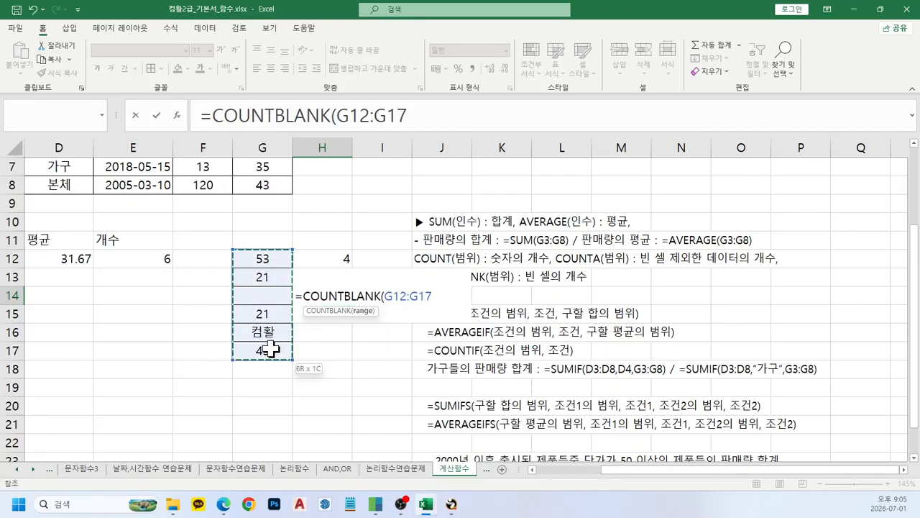
type(")")
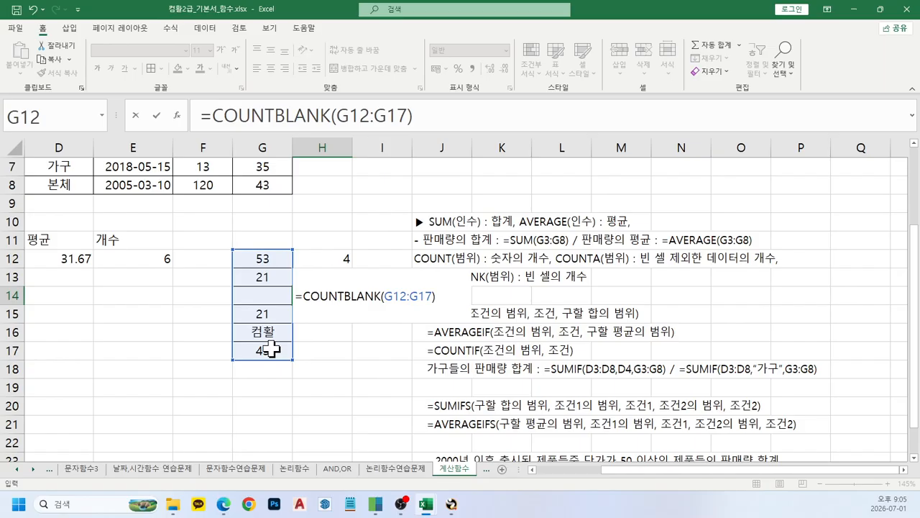
key("Return")
key("Up")
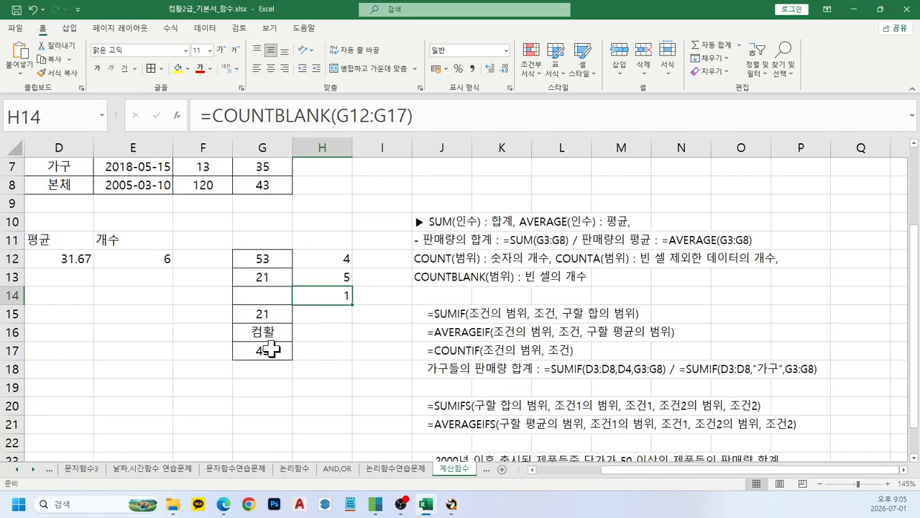
key("Up")
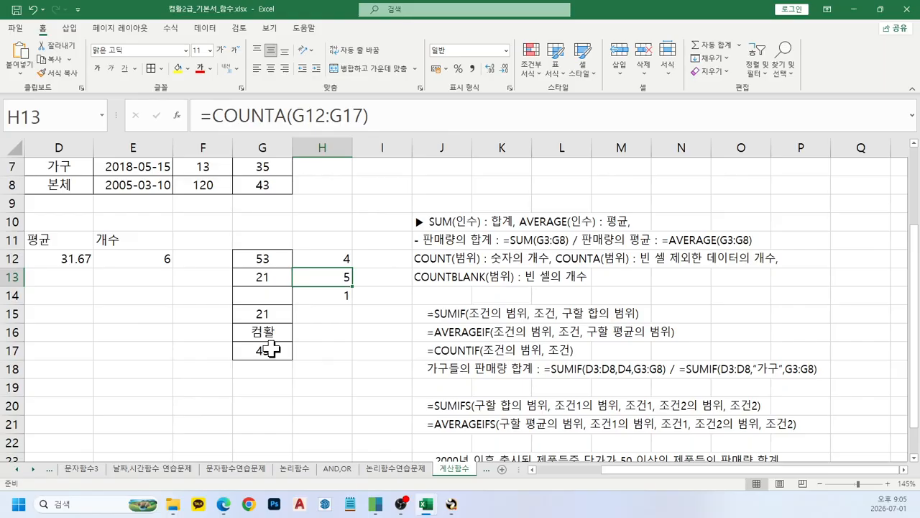
key("Up")
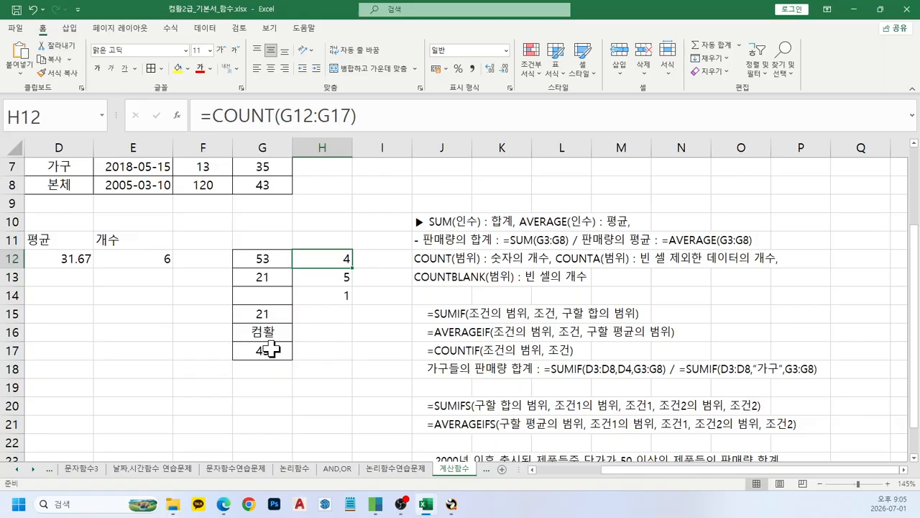
key("Down")
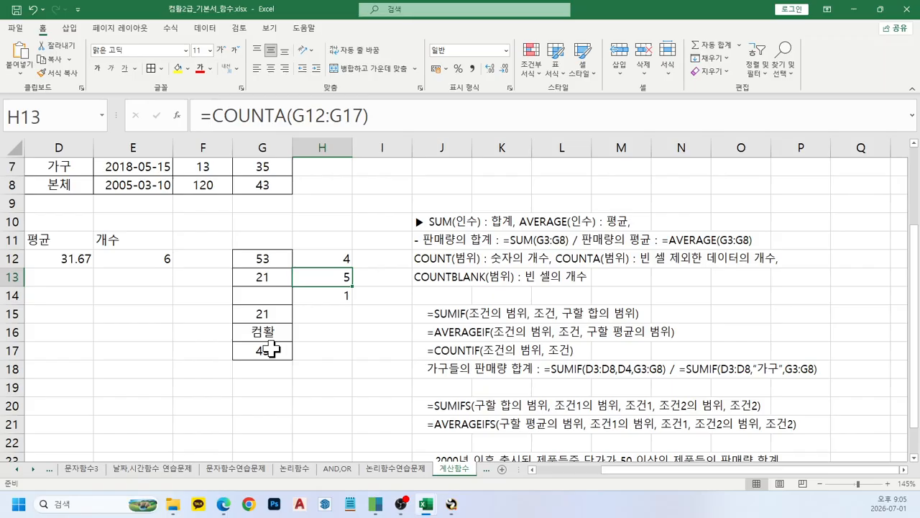
Start a SUM formula in C13 for the 가구 판매량 total, using the range G4:G7 as its argument
left_click_drag(721, 474, 665, 495)
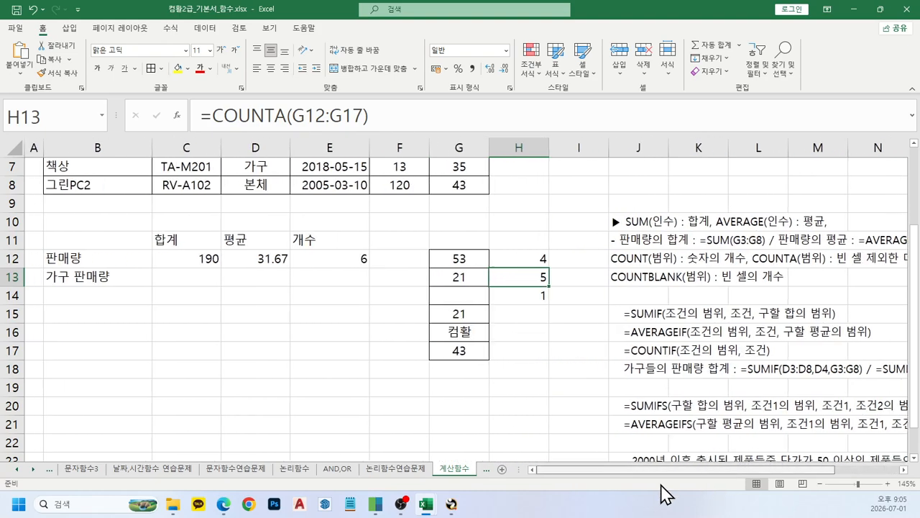
left_click(72, 279)
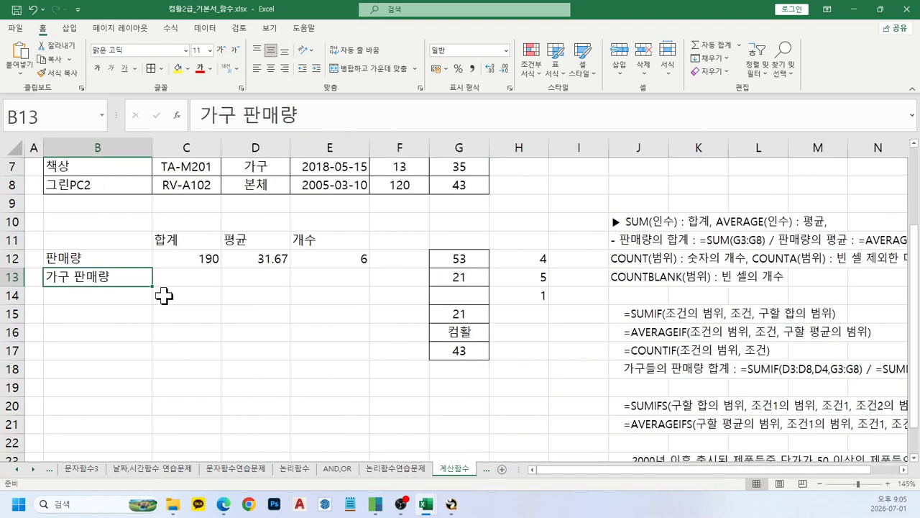
scroll(164, 294, "up", 2)
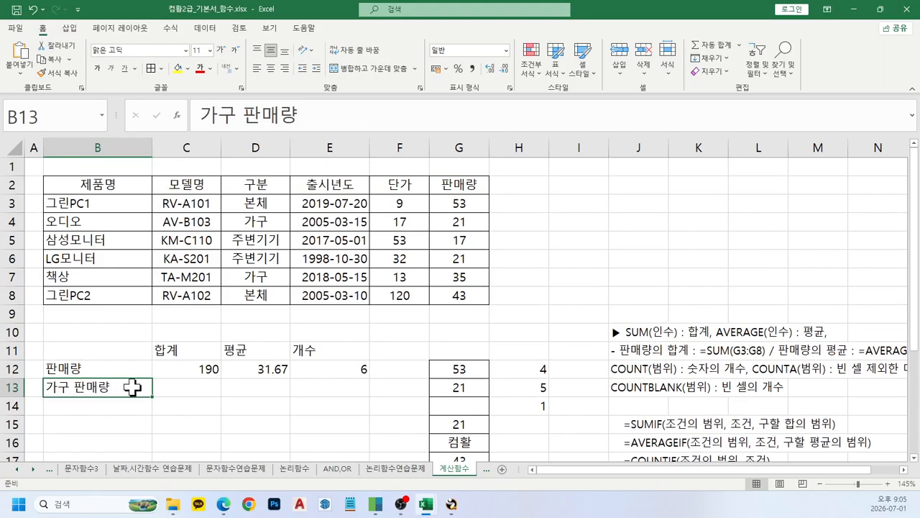
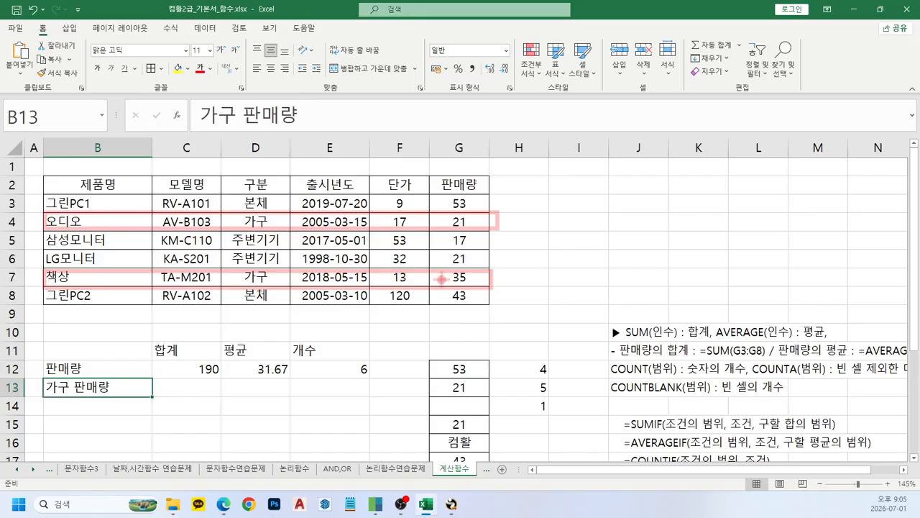
key("Escape")
left_click(189, 390)
type("=")
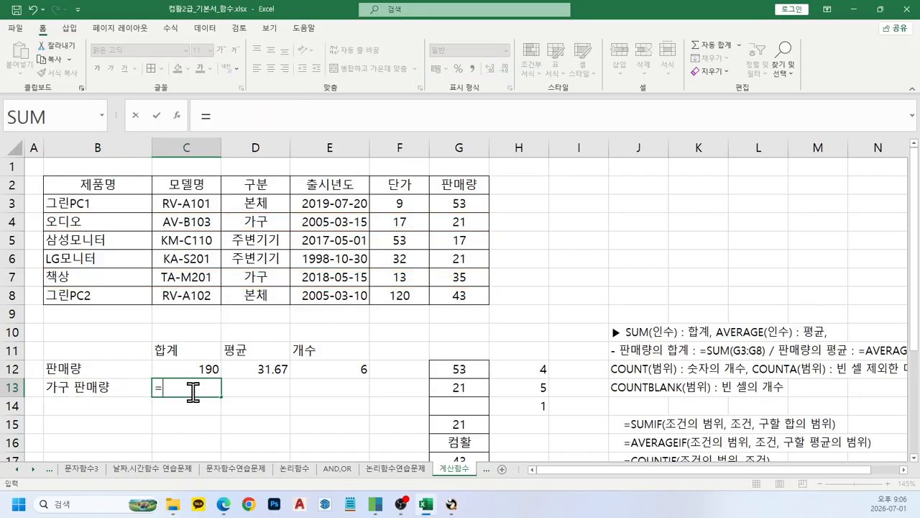
type("sum(")
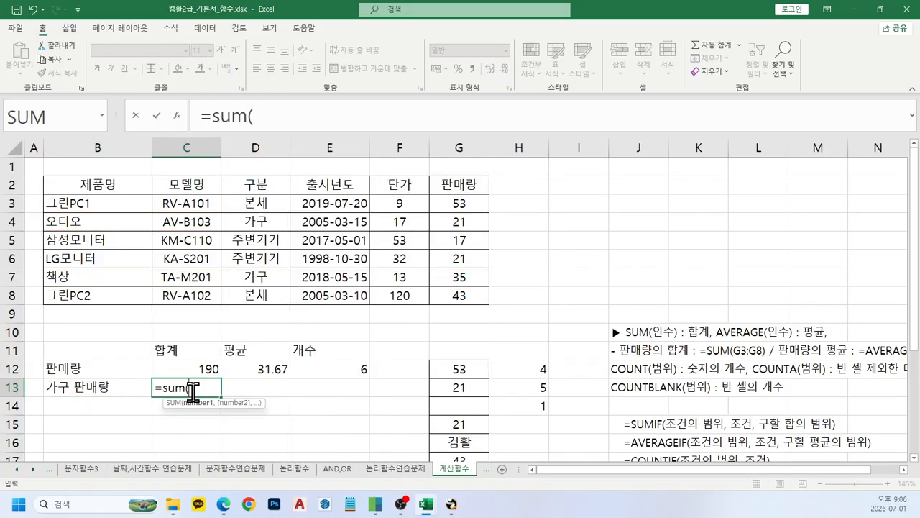
left_click(458, 226)
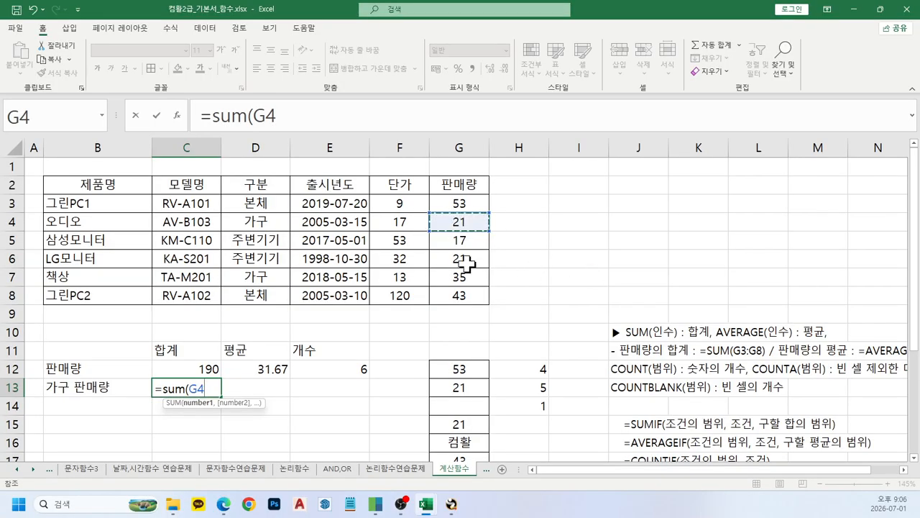
left_click_drag(468, 223, 473, 273)
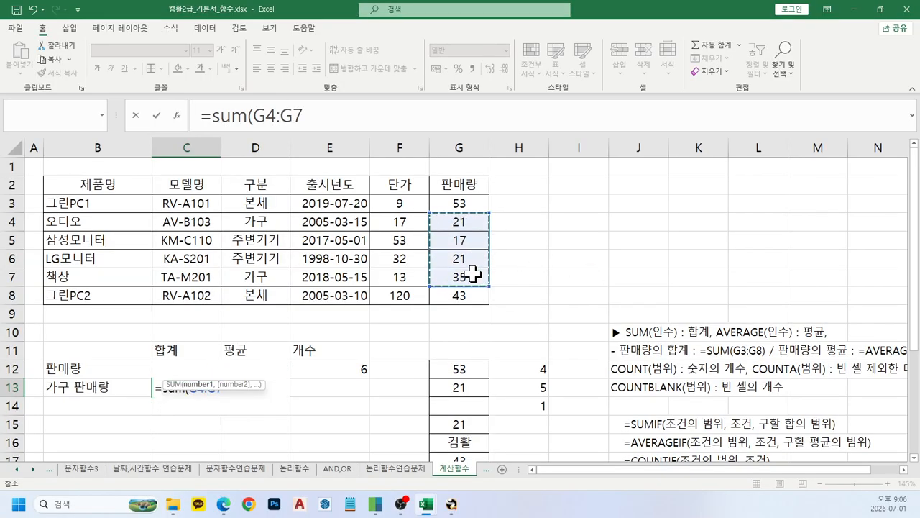
key("ctrl+2")
mouse_move(526, 210)
left_mouse_down()
mouse_move(491, 240)
mouse_move(512, 245)
left_mouse_up()
mouse_move(500, 234)
left_mouse_down()
mouse_move(530, 233)
mouse_move(520, 258)
left_mouse_up()
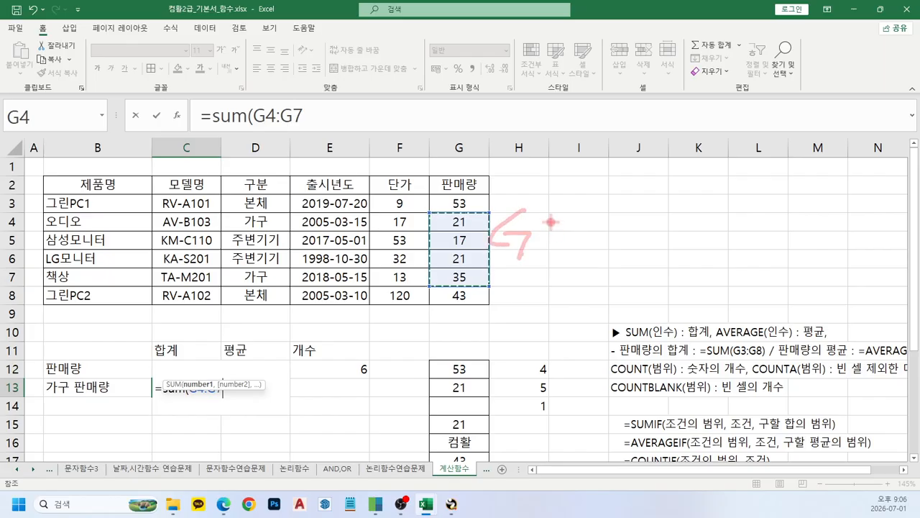
mouse_move(558, 212)
left_mouse_down()
mouse_move(575, 236)
mouse_move(563, 255)
left_mouse_up()
left_click(590, 222)
left_click(591, 240)
mouse_move(620, 219)
left_mouse_down()
mouse_move(616, 236)
mouse_move(632, 229)
mouse_move(672, 237)
left_mouse_up()
left_click_drag(684, 201, 679, 253)
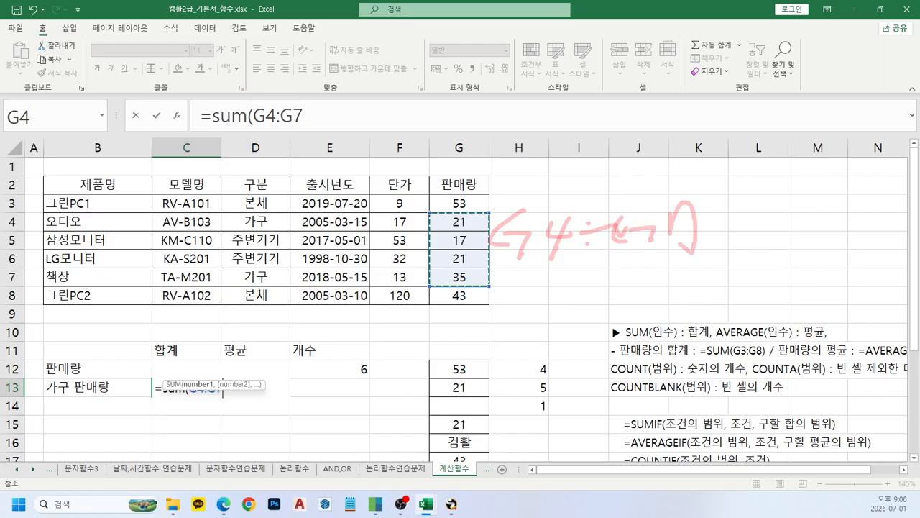
Rewrite the C13 formula's arguments as the separate 가구 cells G4 and G7, completing it as =SUM(G4,G7)
left_click(326, 117)
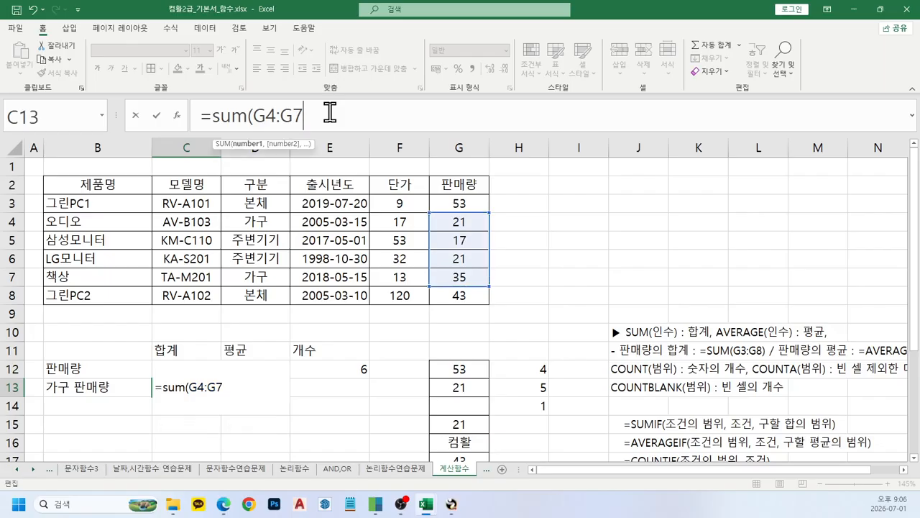
key("BackSpace")
key("BackSpace")
type(",")
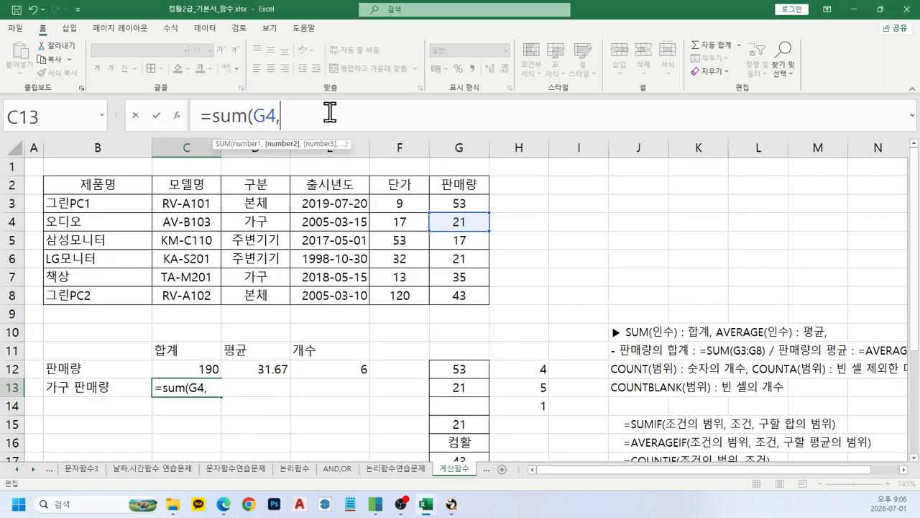
left_click(458, 277)
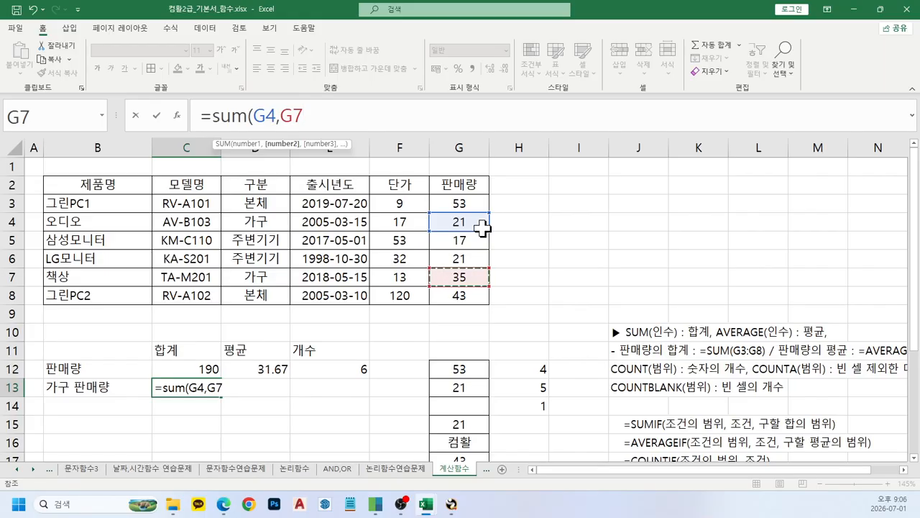
type(")")
key("Return")
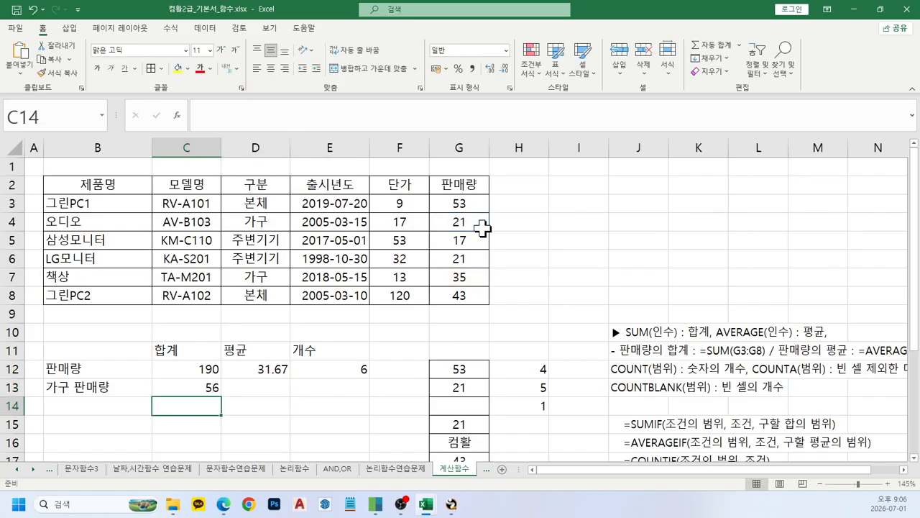
key("Up")
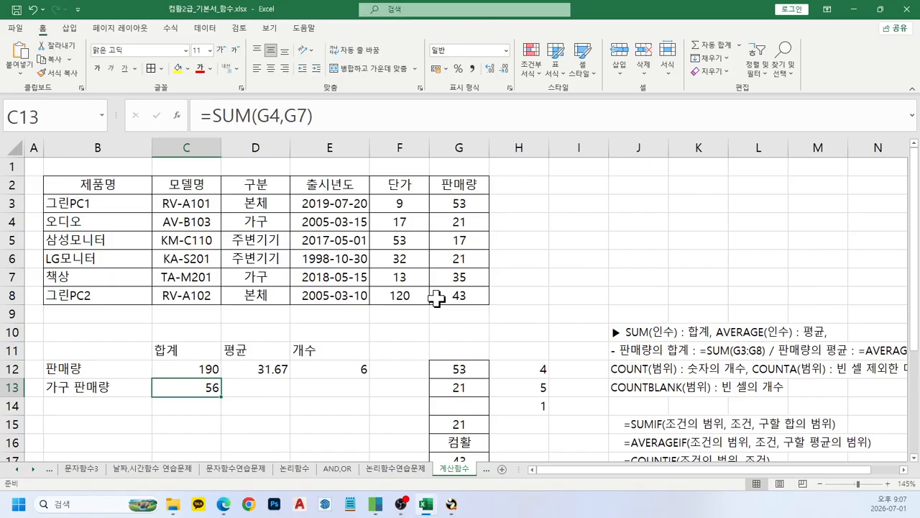
Read the SUMIF syntax note in J15 and compare its arguments with the 구분 and 판매량 columns of the product table
scroll(437, 299, "down", 1)
left_click(636, 368)
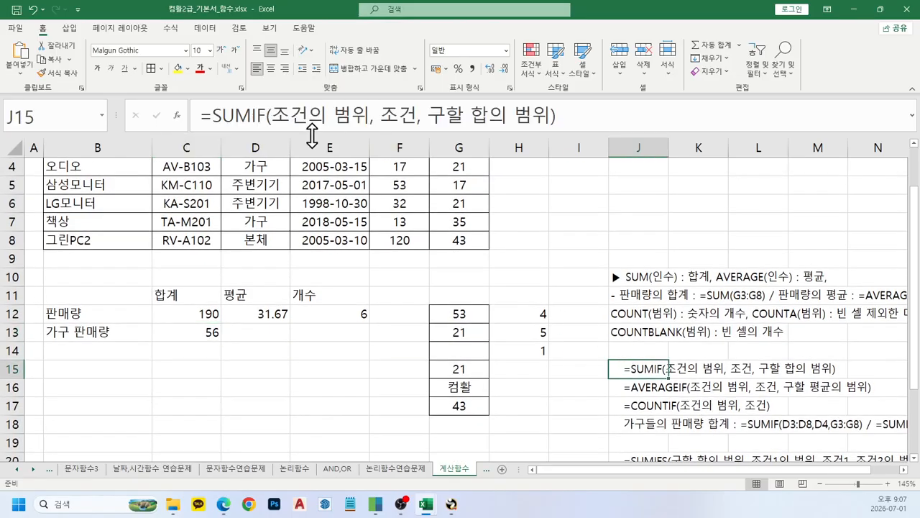
scroll(219, 188, "up", 1)
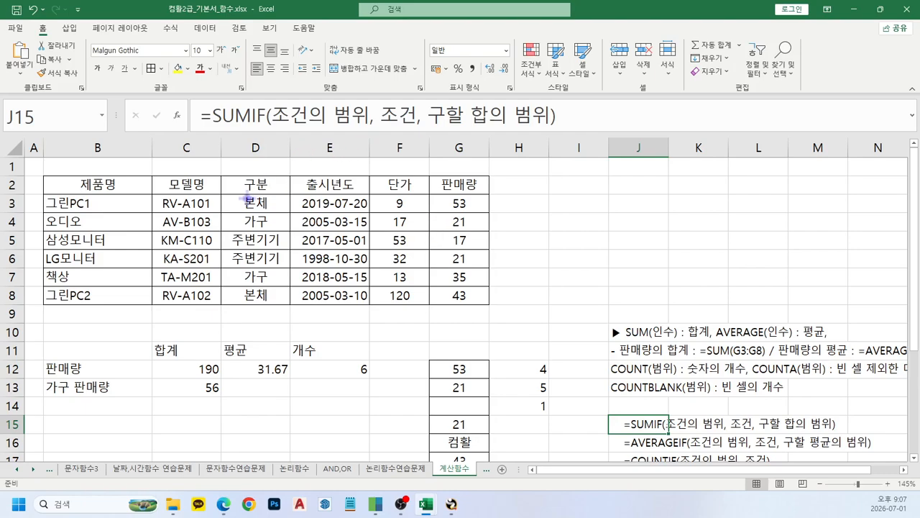
mouse_move(223, 196)
left_mouse_down()
mouse_move(269, 290)
mouse_move(290, 302)
left_mouse_up()
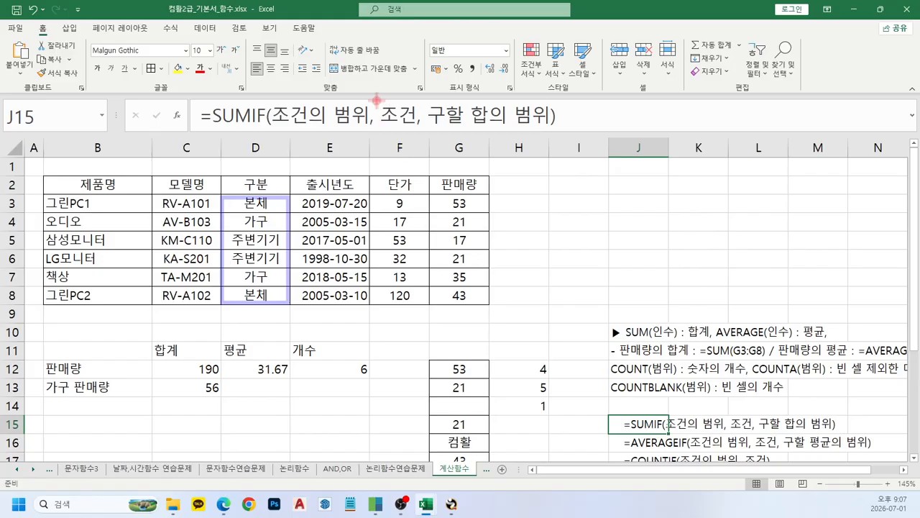
left_click_drag(376, 100, 415, 130)
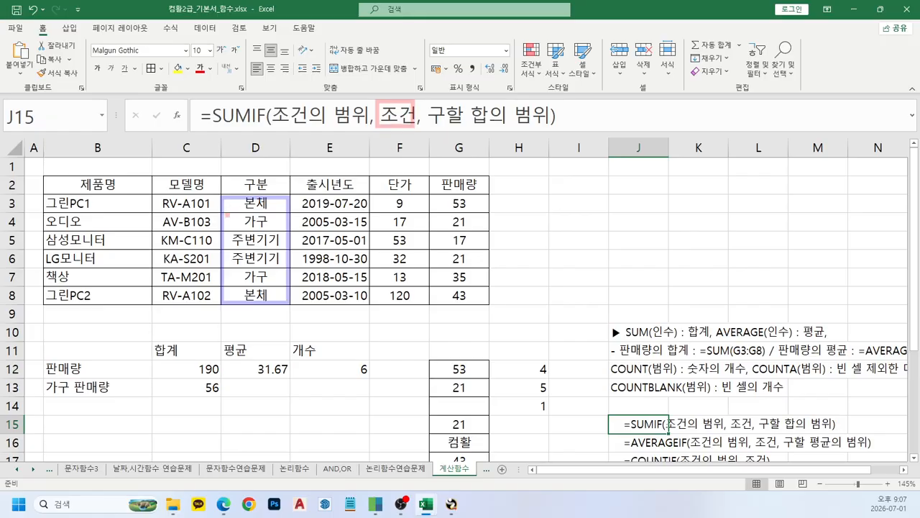
left_click_drag(224, 213, 286, 233)
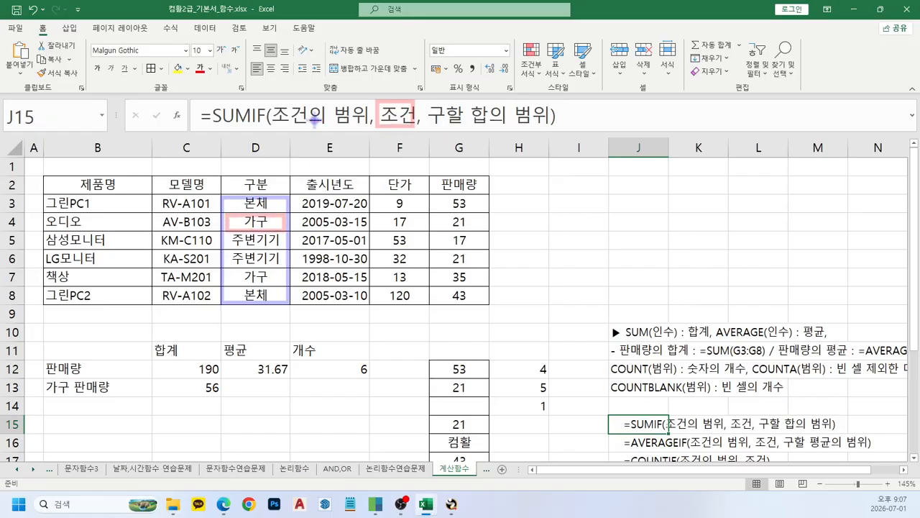
mouse_move(272, 102)
left_mouse_down()
mouse_move(350, 133)
mouse_move(368, 128)
left_mouse_up()
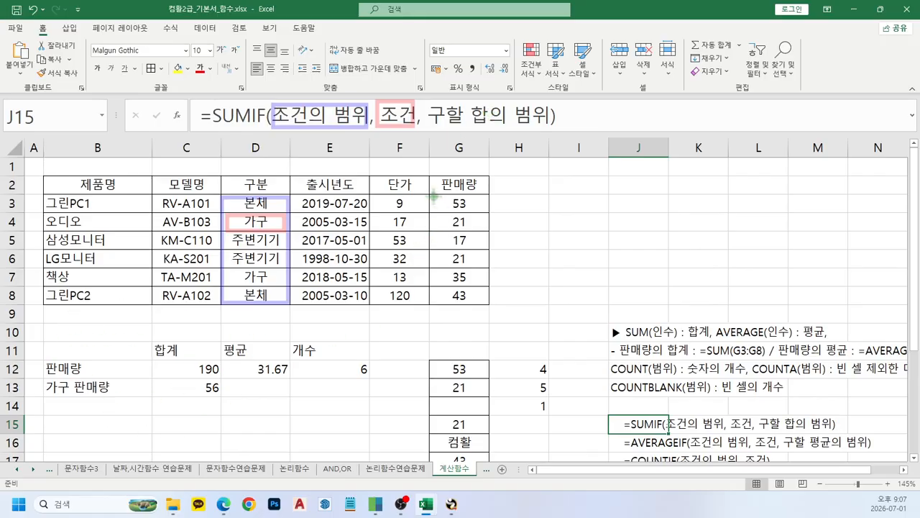
left_click_drag(434, 195, 483, 300)
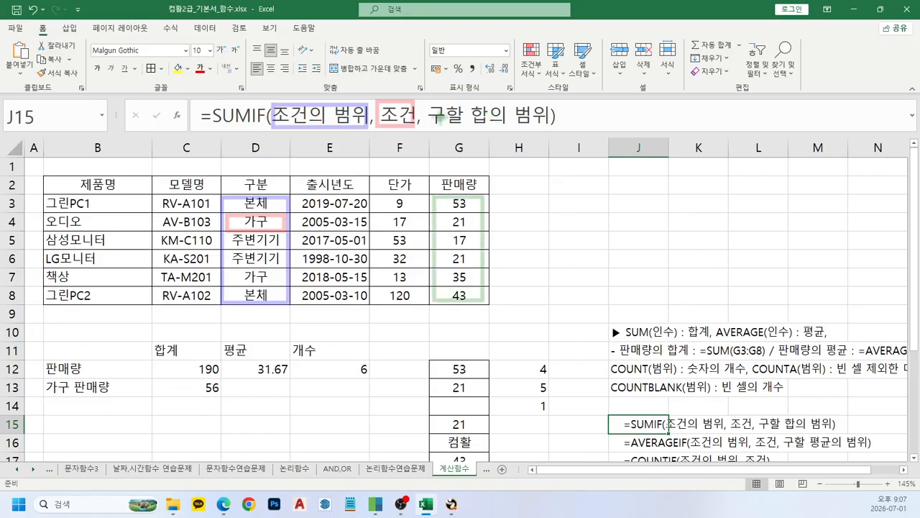
left_click_drag(431, 103, 549, 135)
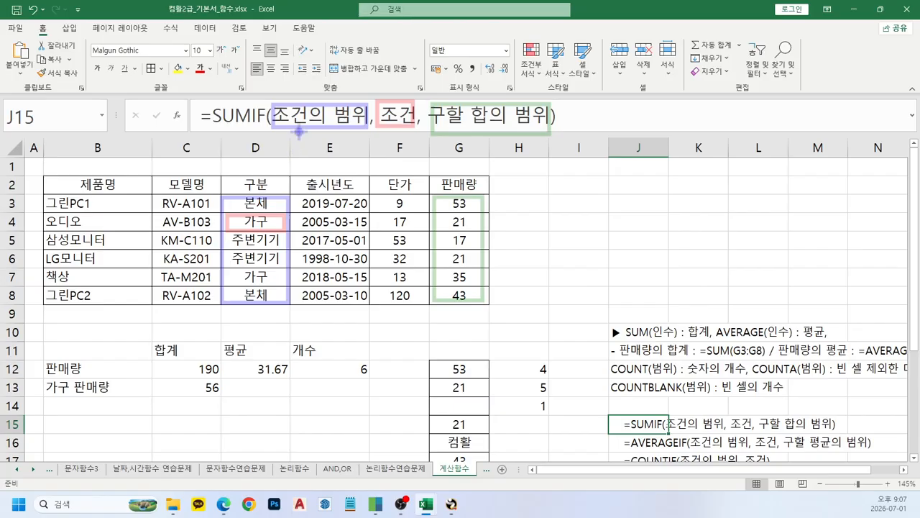
left_click_drag(300, 132, 277, 176)
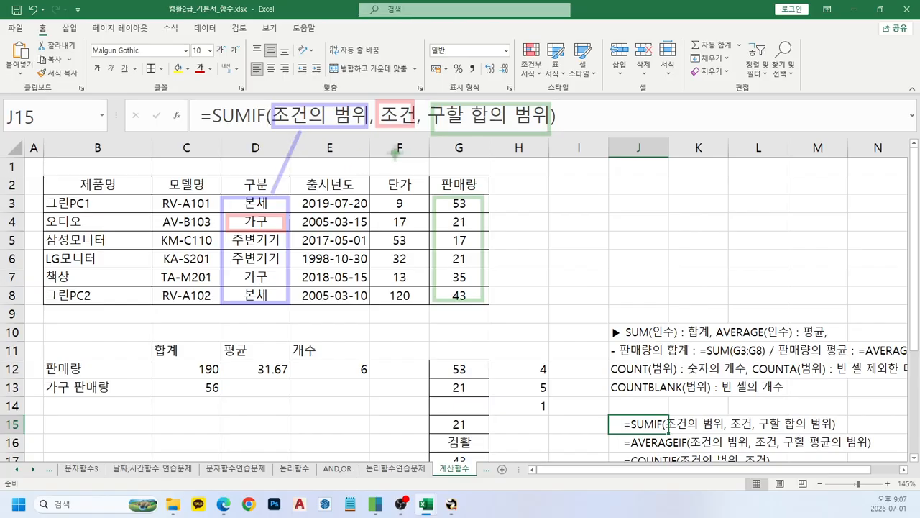
left_click_drag(448, 135, 450, 190)
left_click_drag(244, 213, 234, 216)
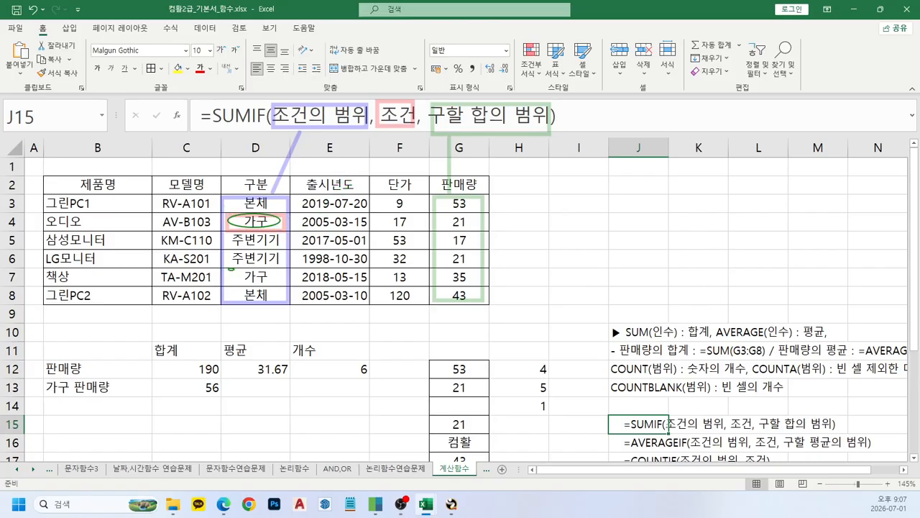
left_click_drag(245, 269, 234, 271)
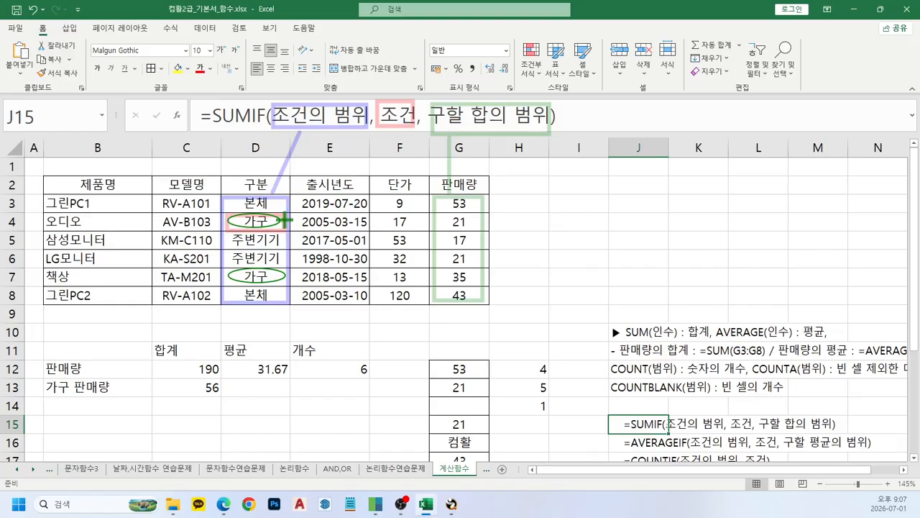
left_click_drag(286, 221, 430, 220)
left_click_drag(286, 276, 438, 276)
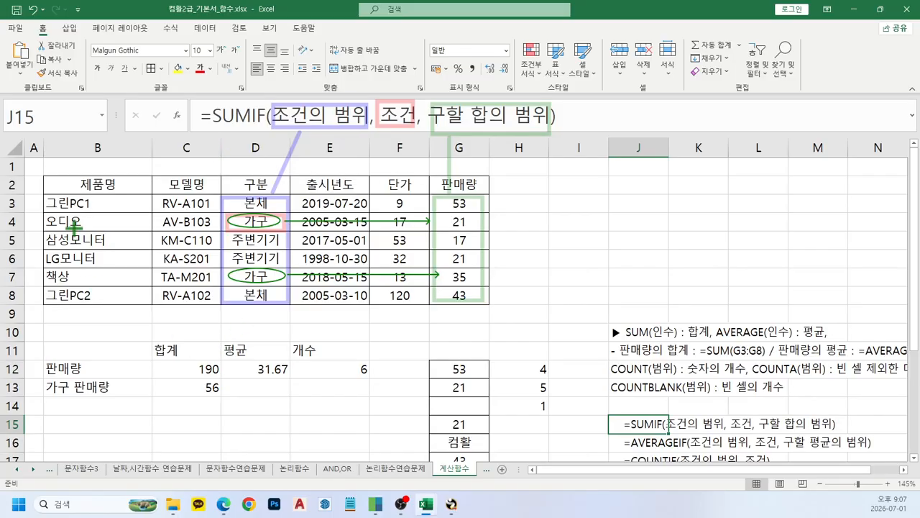
Start a SUMIF formula in C14 for the 가구 판매량 total, with the 구분 cells D3:D8 as its condition range
key("Escape")
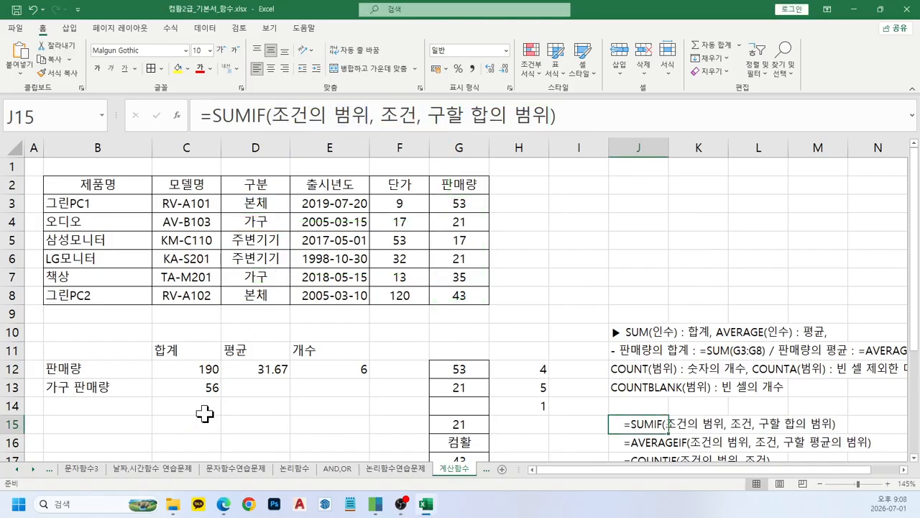
left_click(203, 407)
left_click(275, 113)
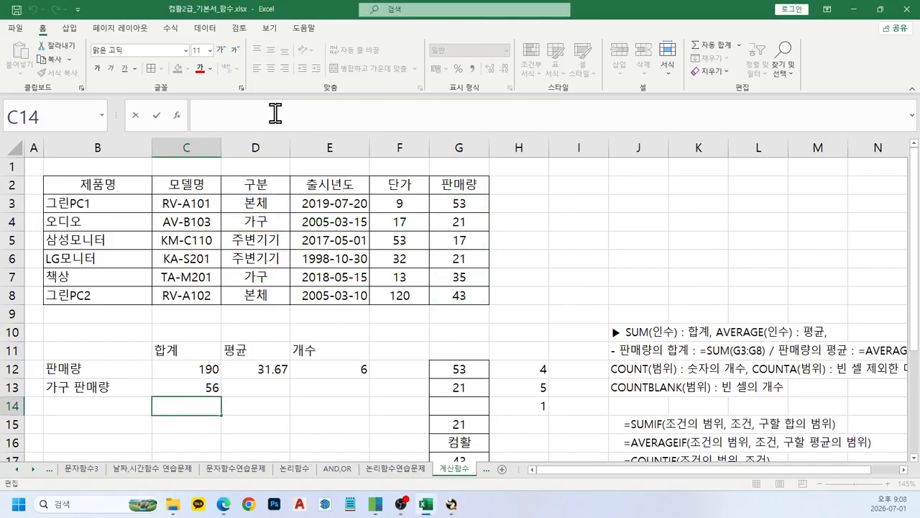
type("=sumi")
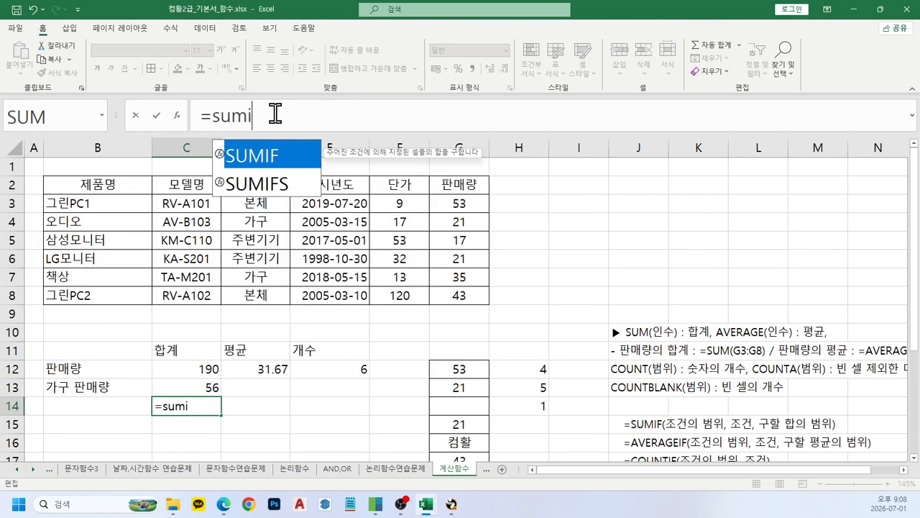
type("f(")
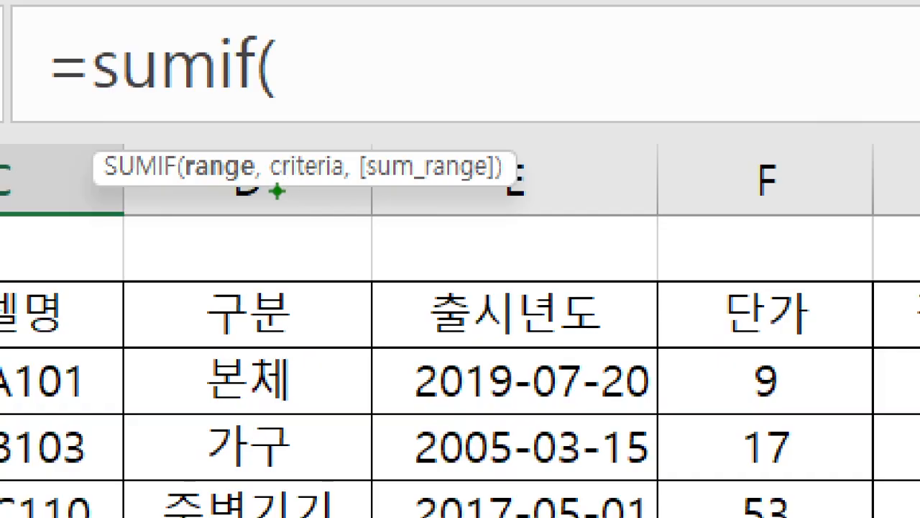
left_click_drag(268, 195, 515, 201)
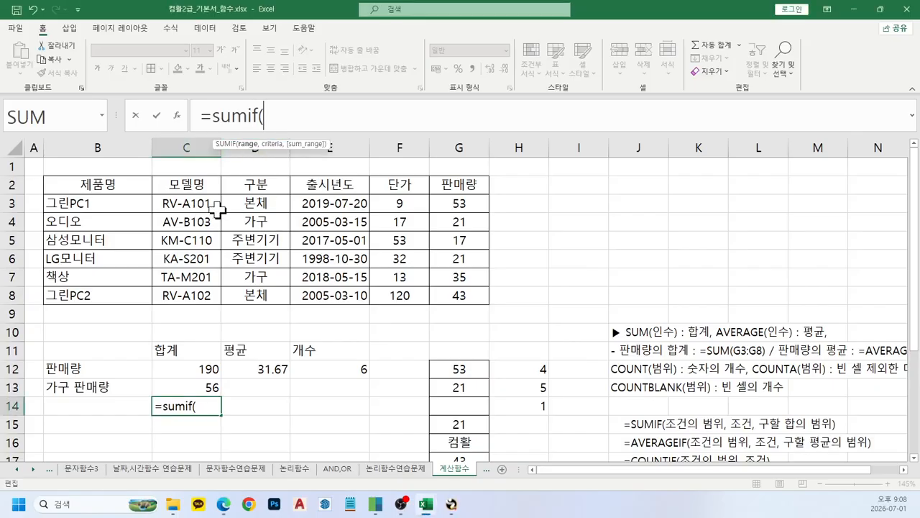
left_click_drag(244, 207, 248, 299)
type(",")
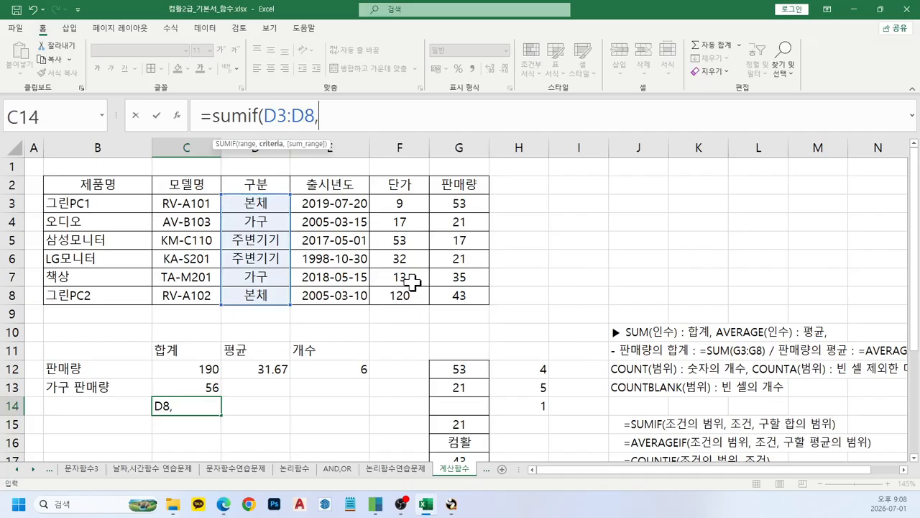
Complete the C14 formula with D4 (가구) as the condition and G3:G8 as the sum range, giving =SUMIF(D3:D8,D4,G3:G8)
left_click(256, 227)
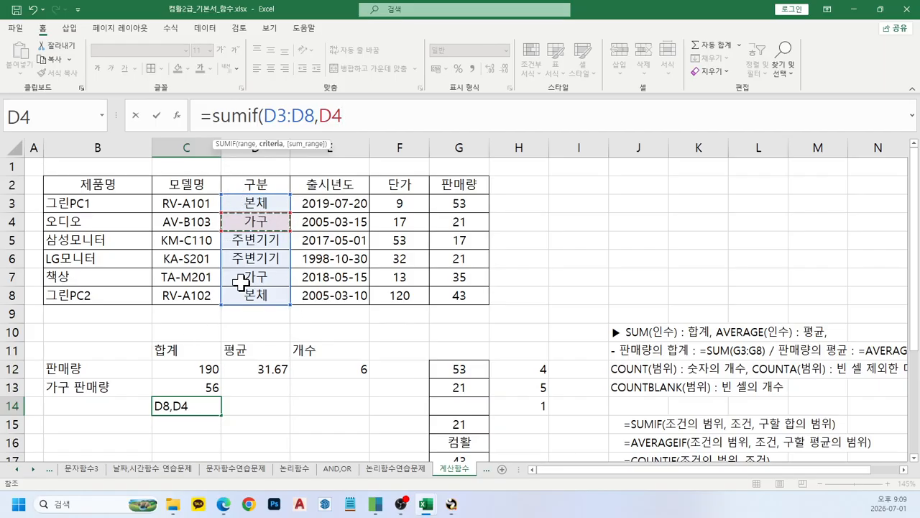
type(",")
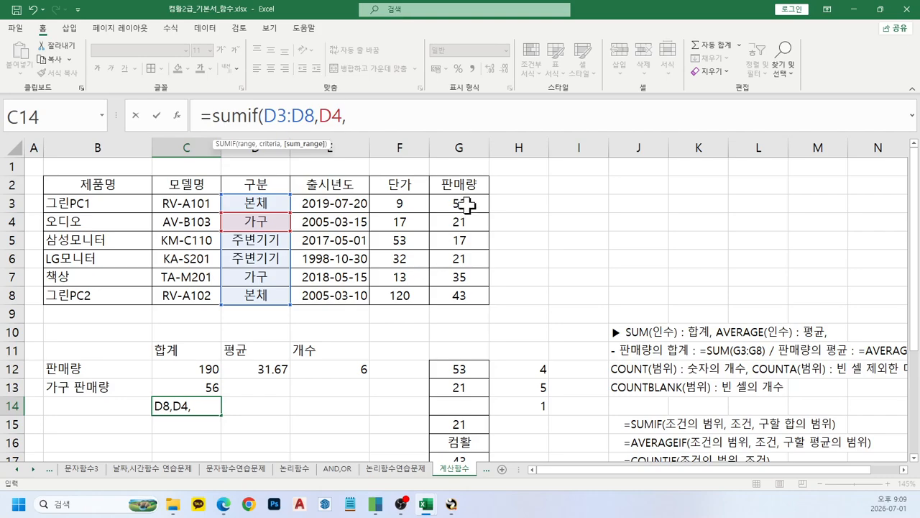
left_click_drag(466, 205, 458, 294)
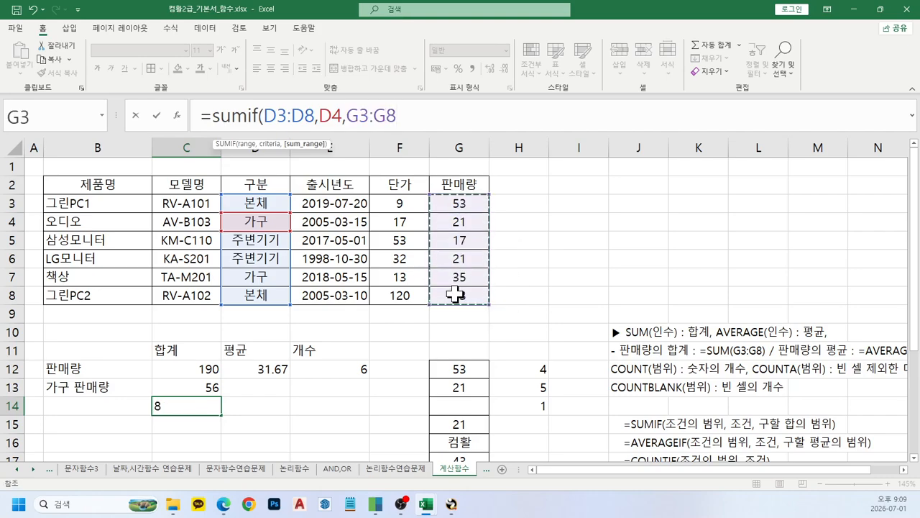
type(")")
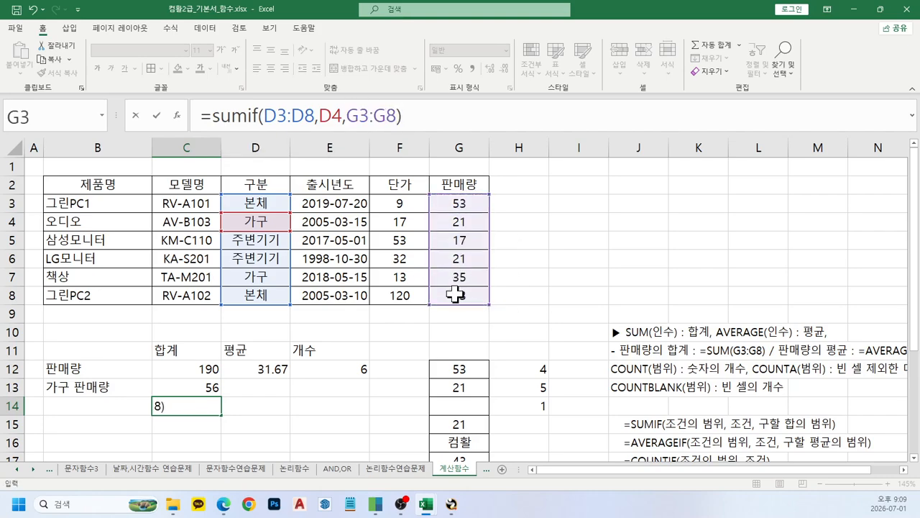
key("Return")
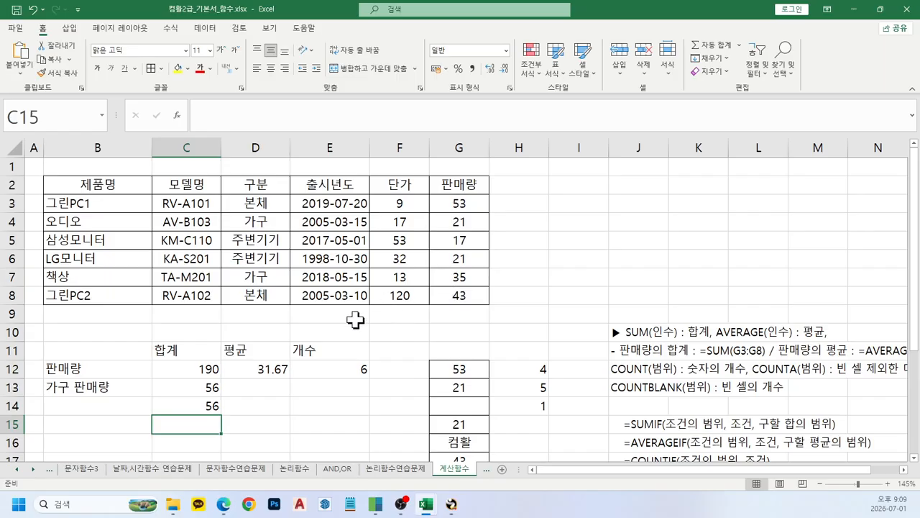
Begin an AVERAGEIF formula in cell D14 with D3:D8 as its condition range
left_click(215, 407)
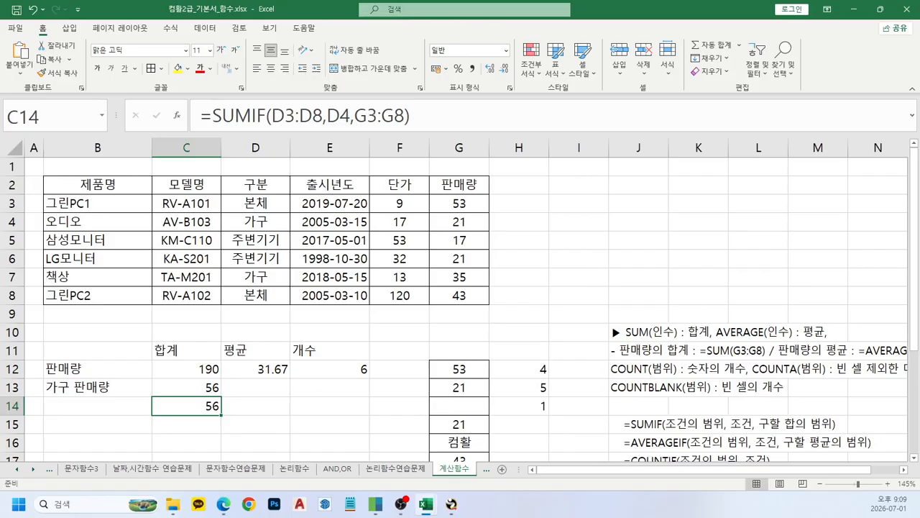
left_click(276, 407)
type("=aver")
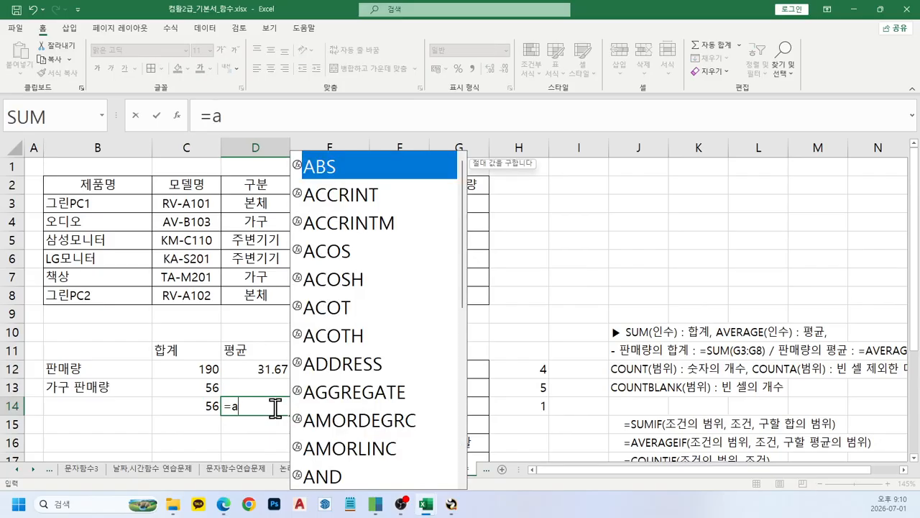
key("Down")
key("Down")
key("Tab")
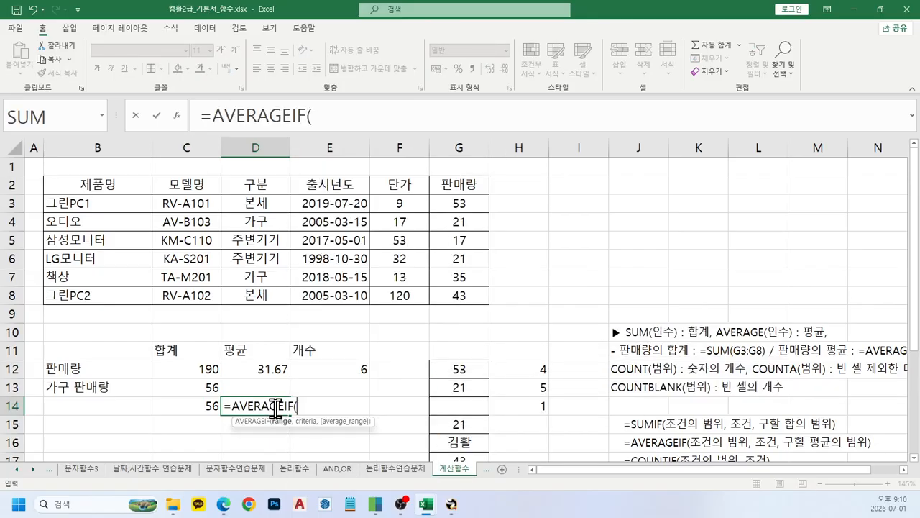
left_click_drag(253, 203, 256, 300)
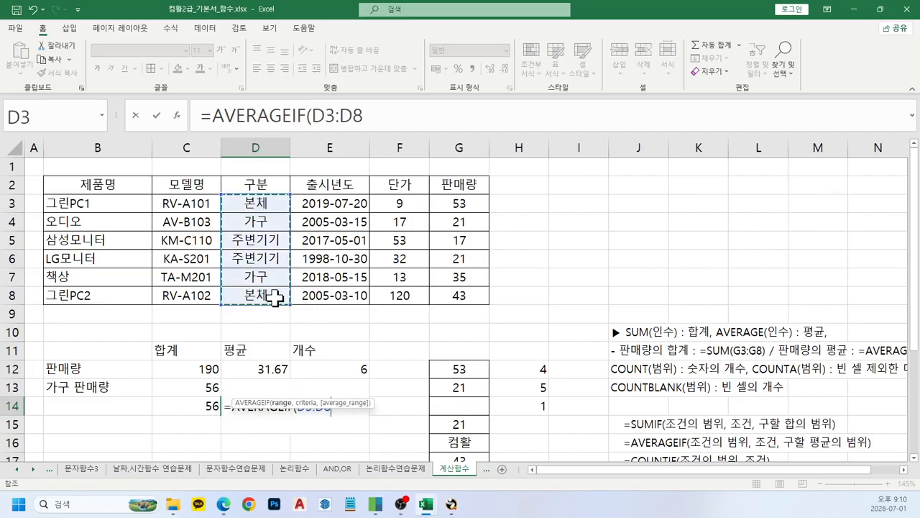
type(",")
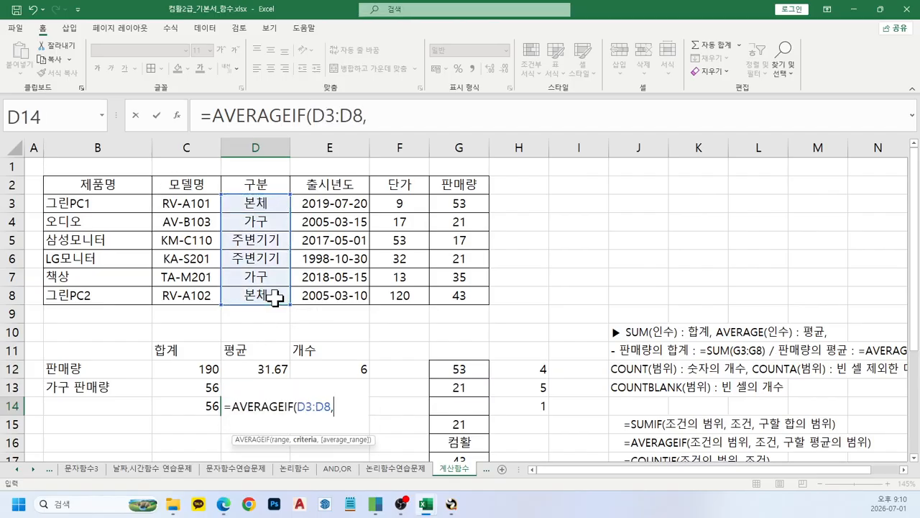
Complete the AVERAGEIF formula in D14 with the criterion "가구" and the average range G3:G8
left_click(275, 222)
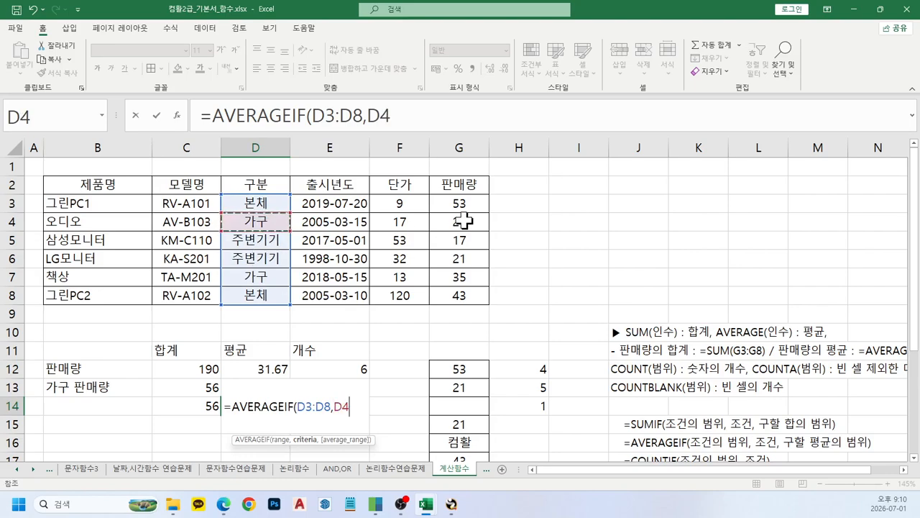
key("BackSpace")
key("BackSpace")
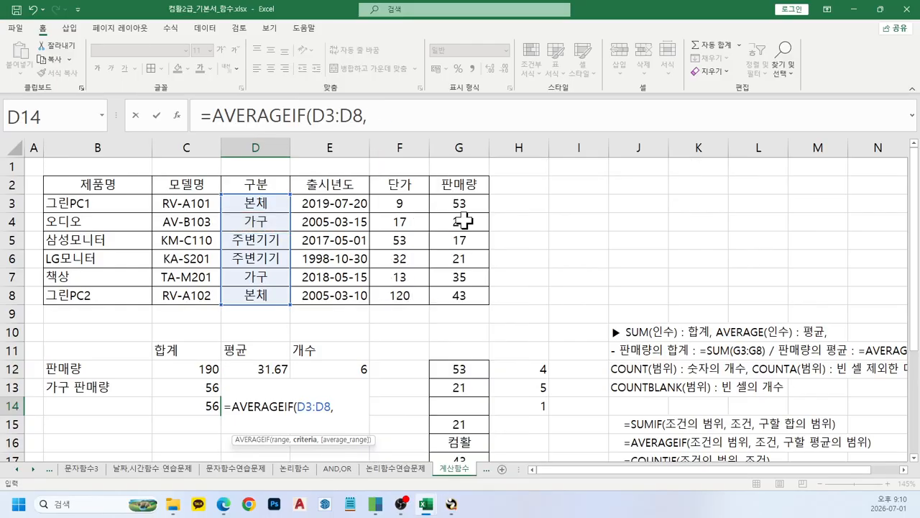
type("\"rk")
key("BackSpace")
key("BackSpace")
key("Hangul")
type("가구\",")
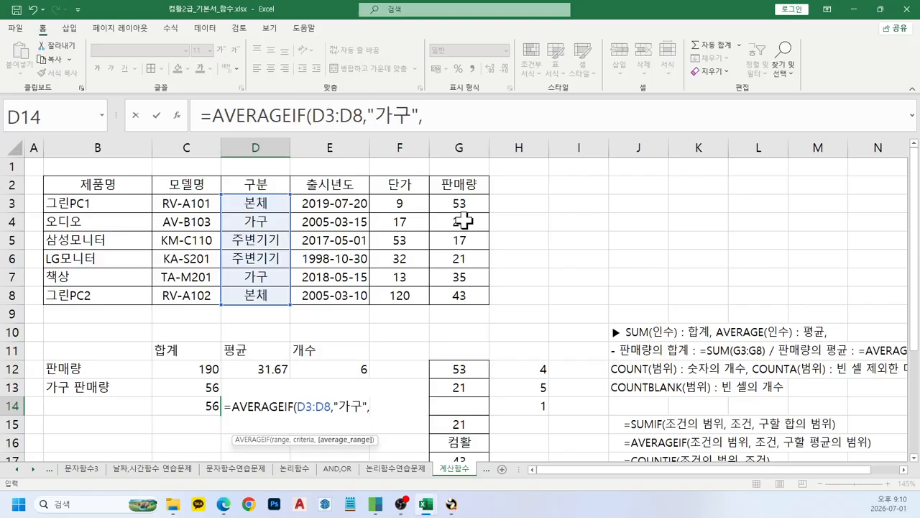
left_click_drag(464, 198, 460, 291)
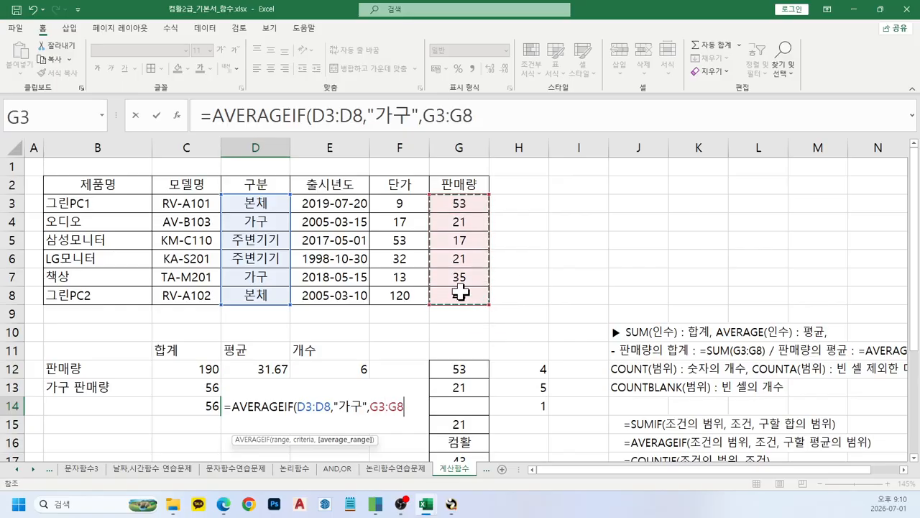
type(")")
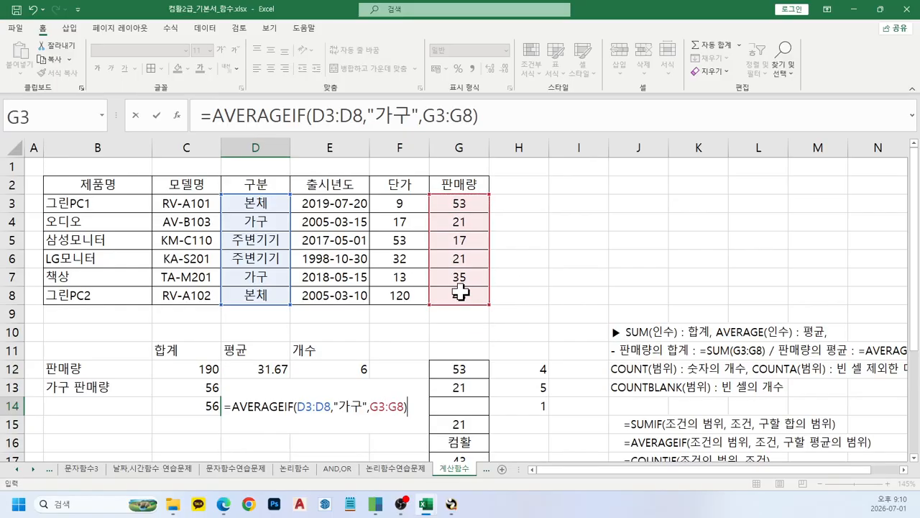
key("Return")
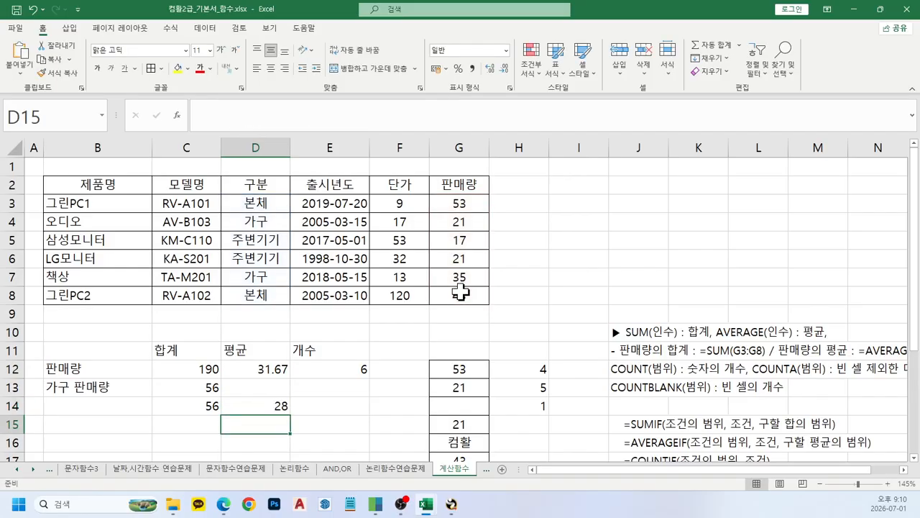
Begin a COUNTIF formula in cell E14 beside the furniture average
key("Up")
key("Right")
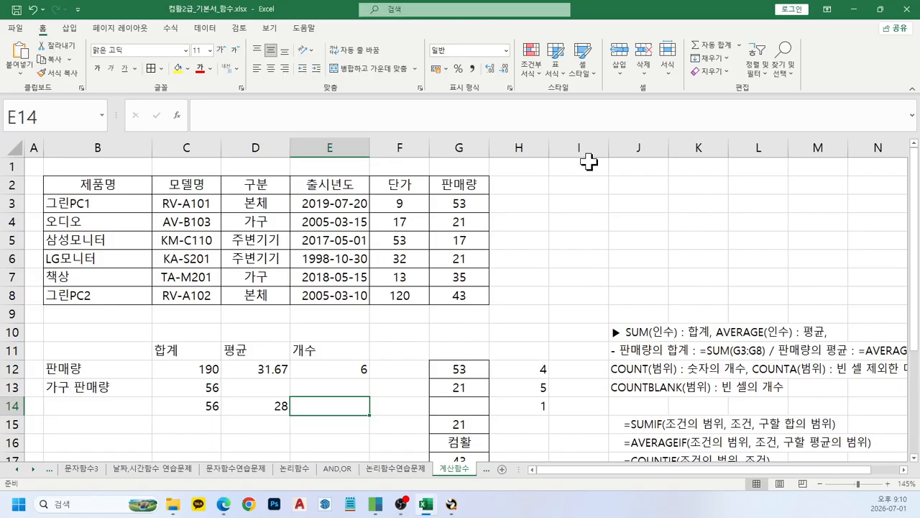
scroll(770, 431, "down", 1)
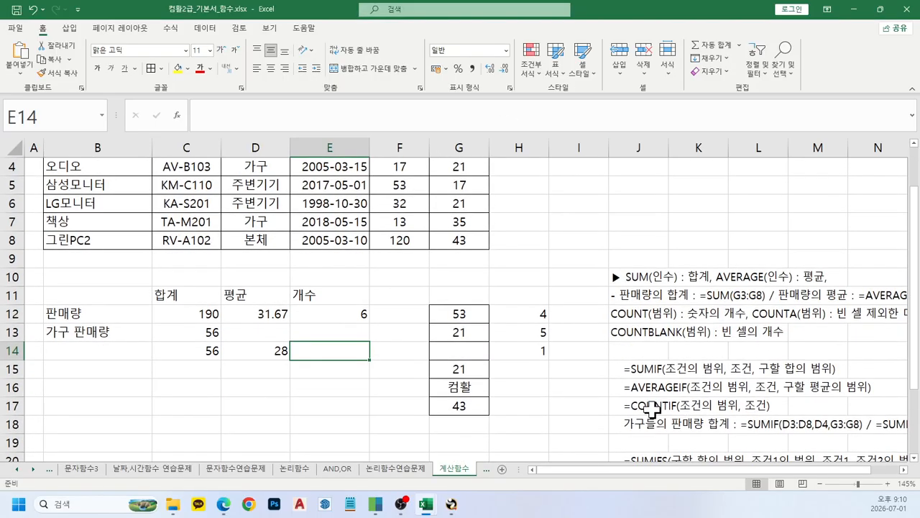
left_click(650, 407)
left_click(332, 346)
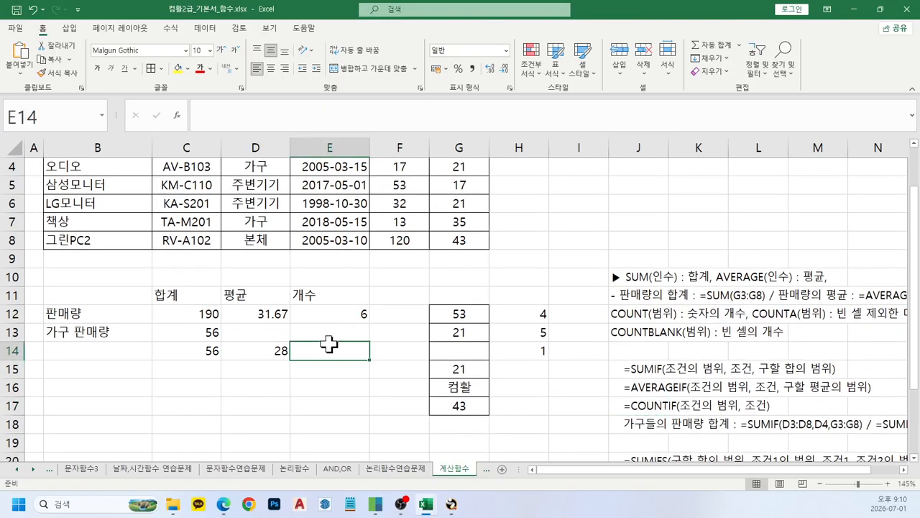
type("=채ㅕ")
key("BackSpace")
key("BackSpace")
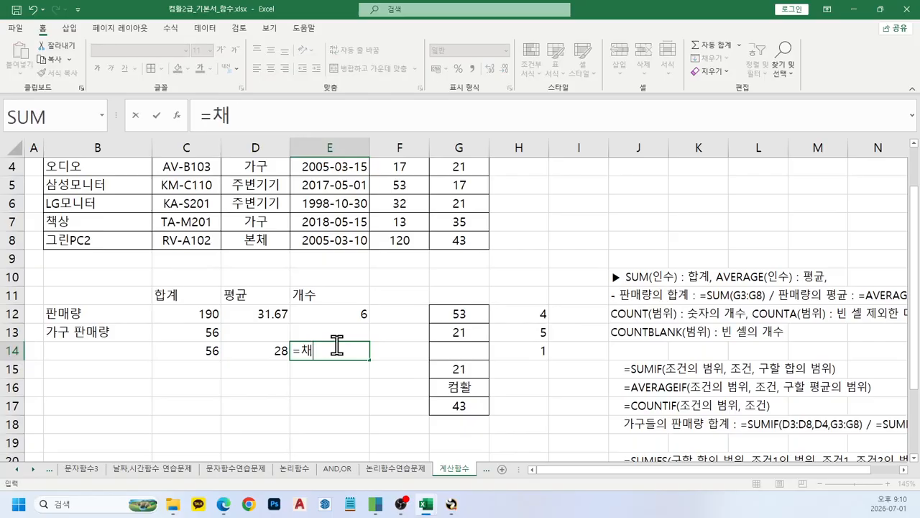
key("Hangul")
type("coun")
key("Down")
key("Down")
key("Down")
key("Tab")
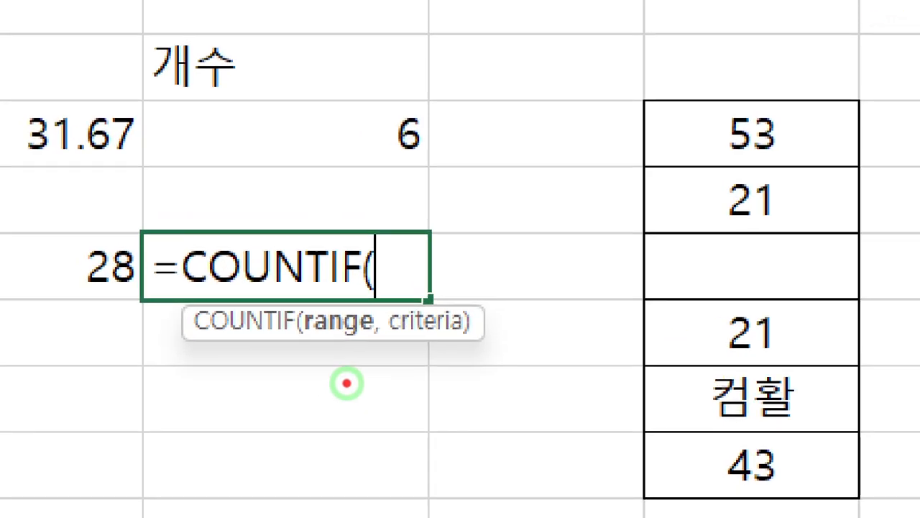
mouse_move(311, 354)
left_mouse_down()
mouse_move(369, 354)
mouse_move(378, 368)
mouse_move(464, 359)
left_mouse_up()
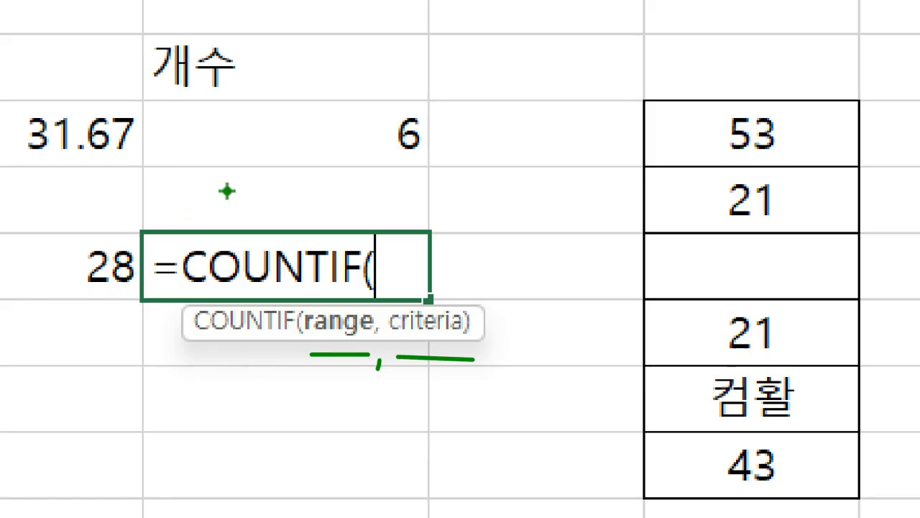
mouse_move(327, 87)
left_mouse_down()
mouse_move(308, 234)
mouse_move(323, 127)
mouse_move(330, 128)
left_mouse_up()
left_click_drag(321, 189, 366, 177)
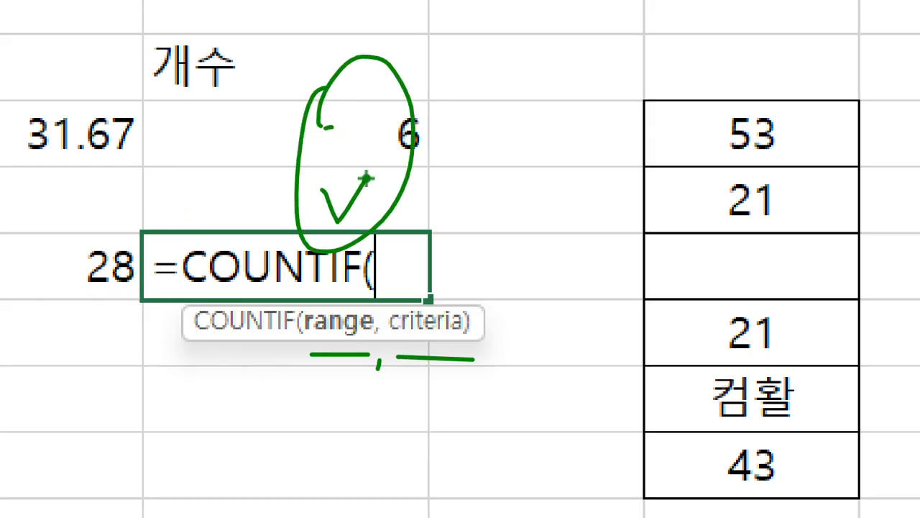
key("Escape")
Complete the COUNTIF formula in E14 with the range D3:D8 and cell D4 as the criterion
scroll(295, 259, "up", 1)
left_click_drag(269, 208, 267, 298)
type(",")
left_click(275, 224)
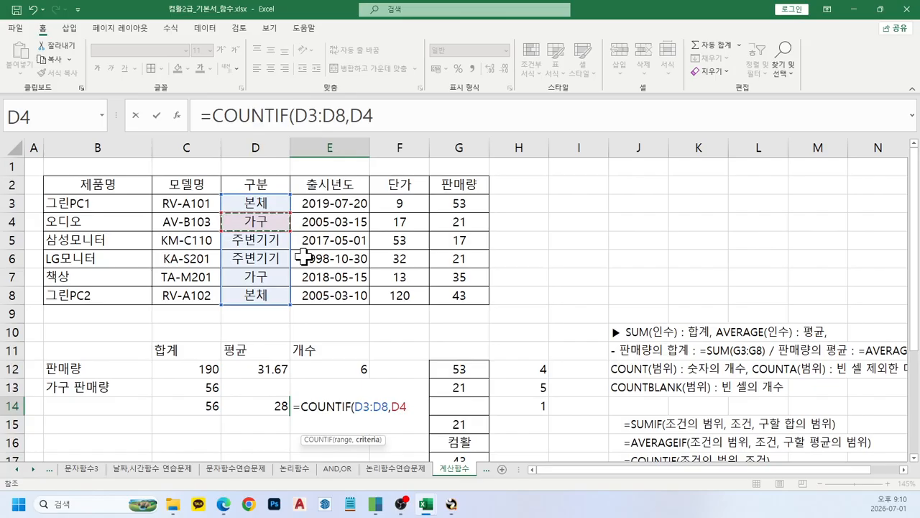
type(")")
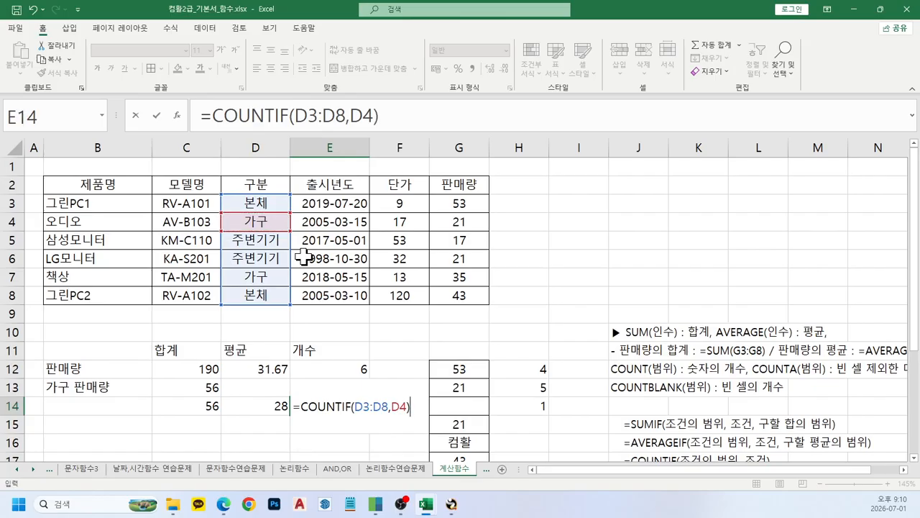
key("Return")
key("Up")
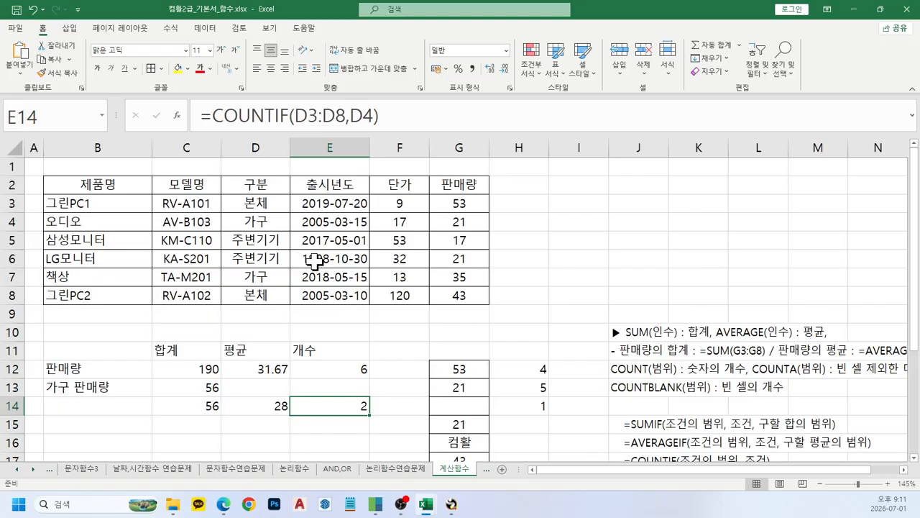
Read the SUMIFS argument syntax in the note in cell J20
scroll(705, 368, "down", 4)
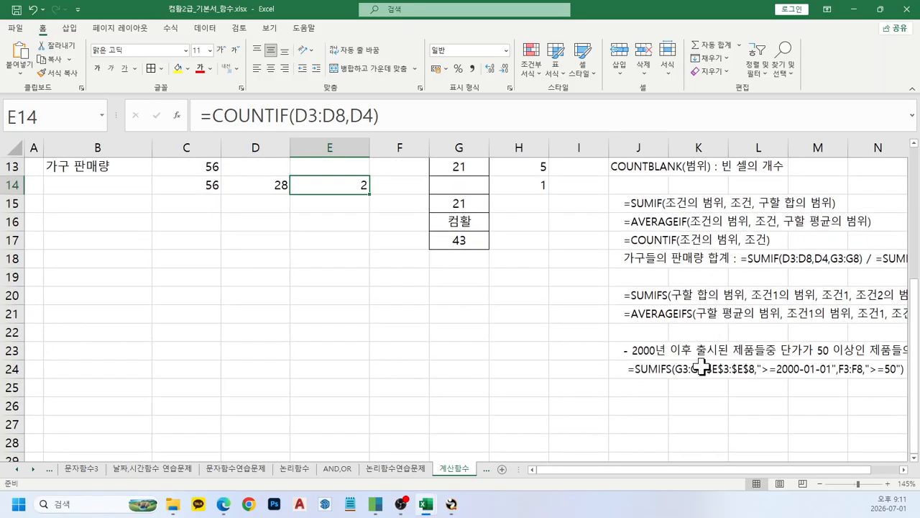
left_click(640, 297)
scroll(437, 290, "up", 1)
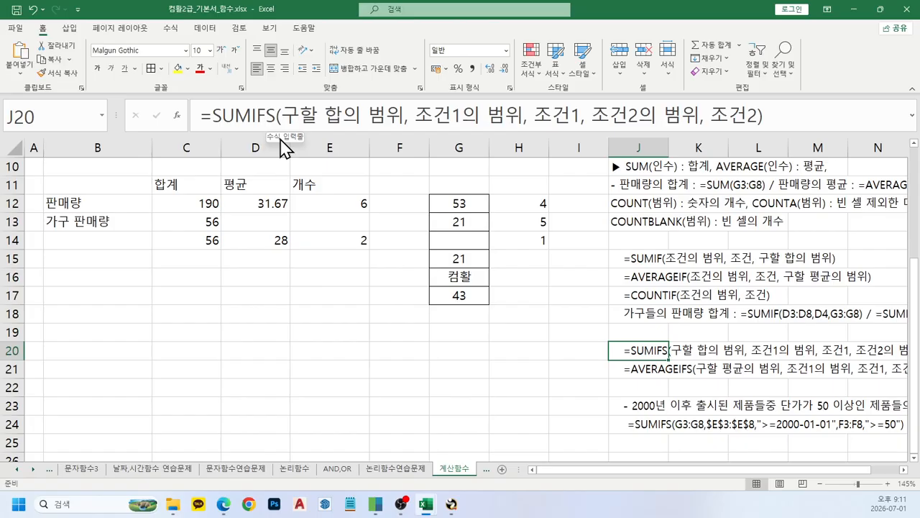
Copy the exercise sentence about products released since 2000 with unit price 50 or more from J23 into cell I2
left_click_drag(672, 401, 657, 408)
left_click(658, 408)
scroll(653, 404, "up", 3)
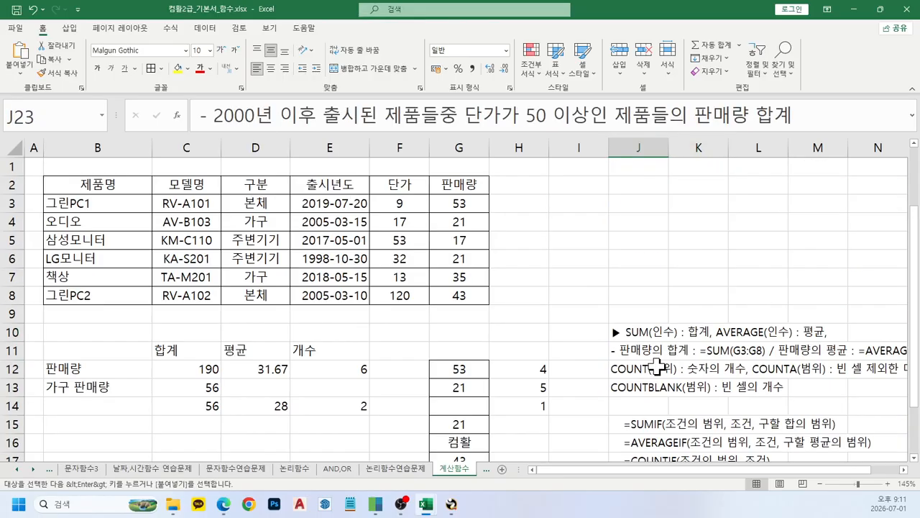
left_click(569, 185)
type("- 2000년 이후 출시된 제품들중 단가가 50 이상인 제품들의 판매량 합계")
left_click(619, 240)
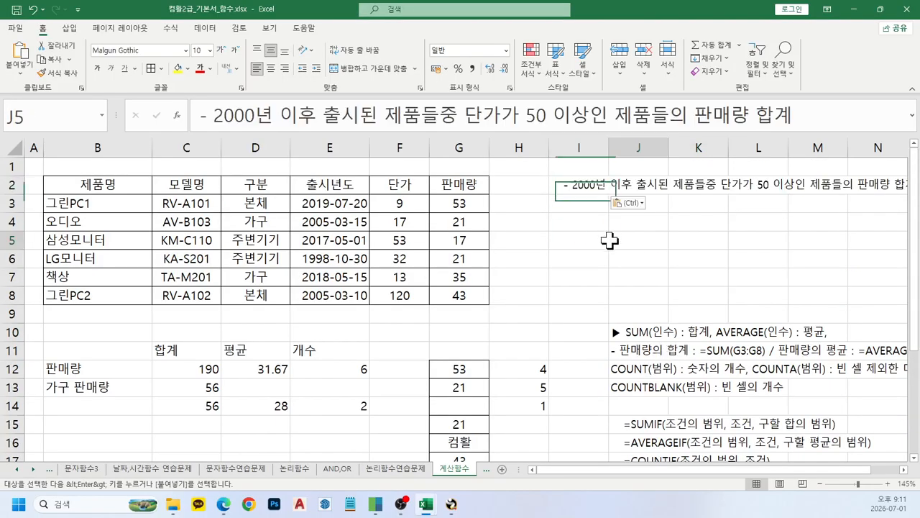
left_click(553, 185)
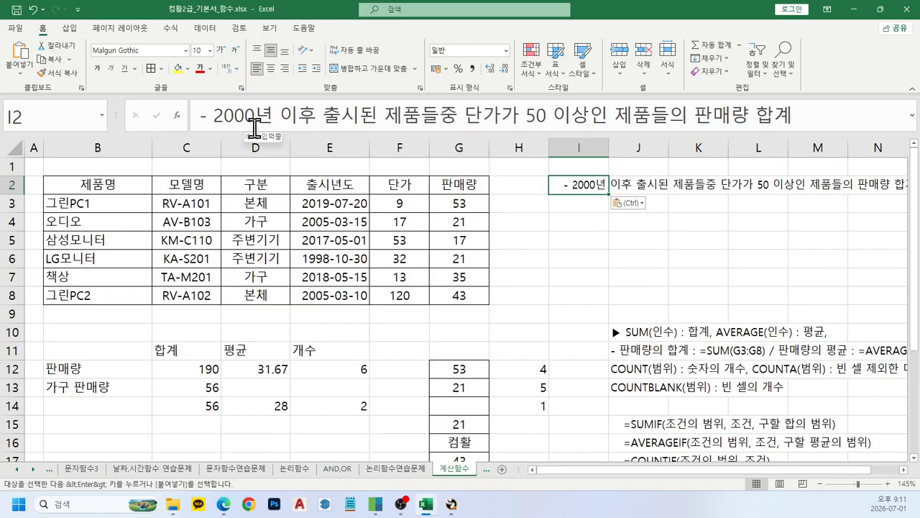
left_click_drag(325, 207, 325, 303)
left_click(580, 185)
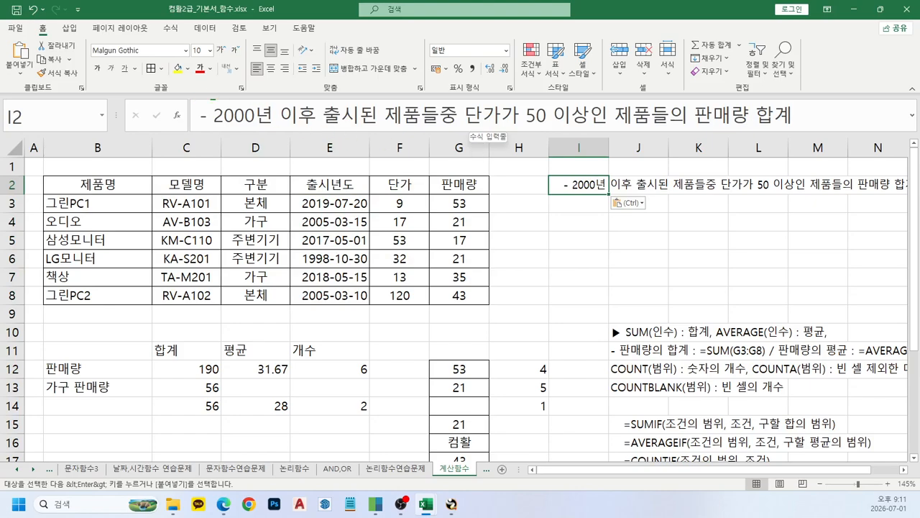
mouse_move(211, 99)
left_mouse_down()
mouse_move(441, 127)
mouse_move(383, 123)
left_mouse_up()
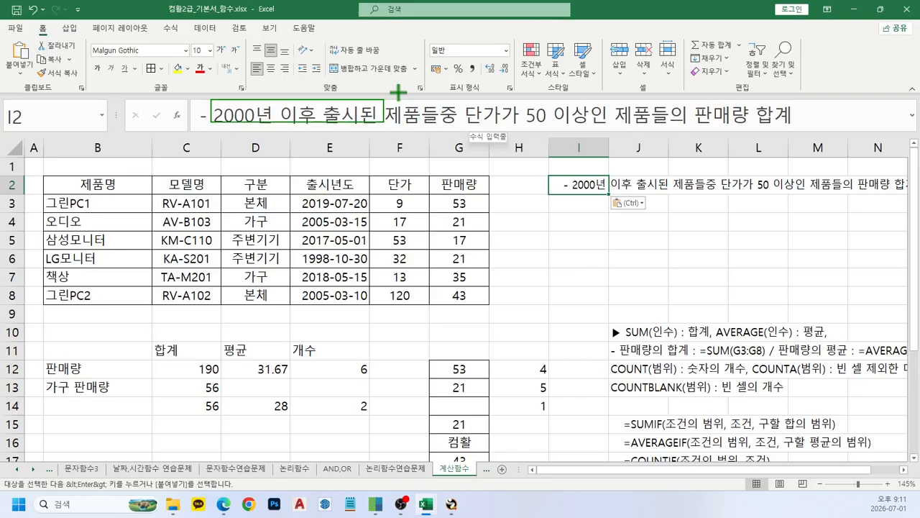
left_click_drag(399, 87, 378, 138)
mouse_move(462, 98)
left_mouse_down()
mouse_move(516, 128)
mouse_move(595, 136)
left_mouse_up()
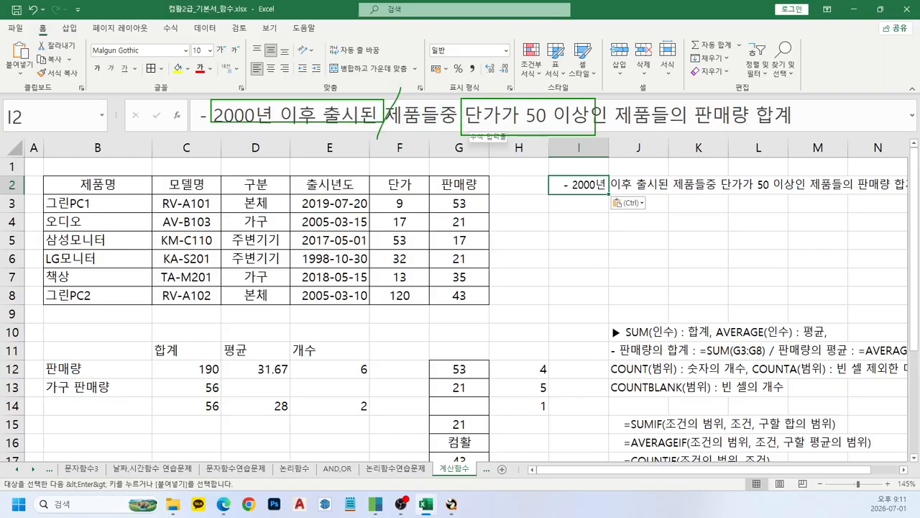
left_click_drag(637, 92, 576, 144)
left_click_drag(738, 134, 761, 128)
mouse_move(708, 102)
left_mouse_down()
mouse_move(727, 124)
mouse_move(722, 141)
left_mouse_up()
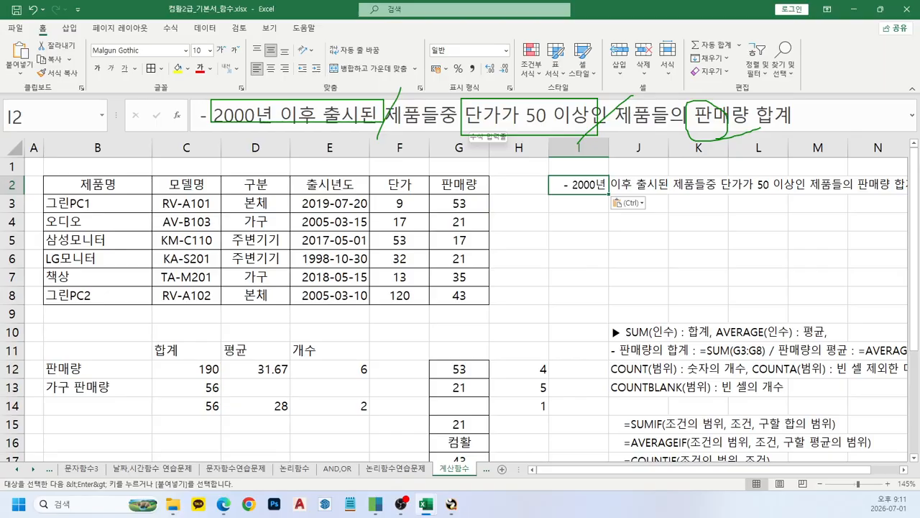
left_click_drag(361, 74, 392, 66)
left_click_drag(500, 63, 521, 68)
mouse_move(762, 136)
left_mouse_down()
mouse_move(692, 142)
mouse_move(788, 108)
mouse_move(747, 154)
left_mouse_up()
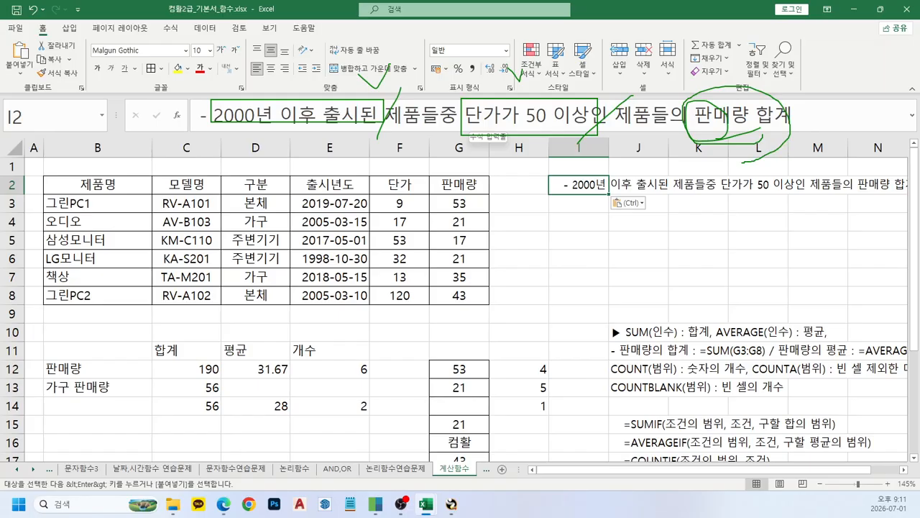
key("Escape")
Review the SUMIFS argument order in cell J20, from the sum range to each condition's range and criterion
left_click(590, 222)
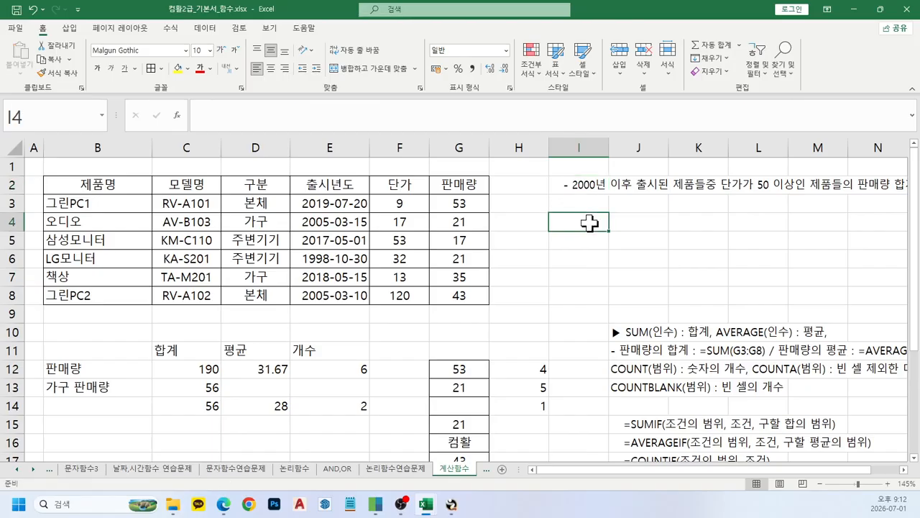
scroll(640, 309, "down", 1)
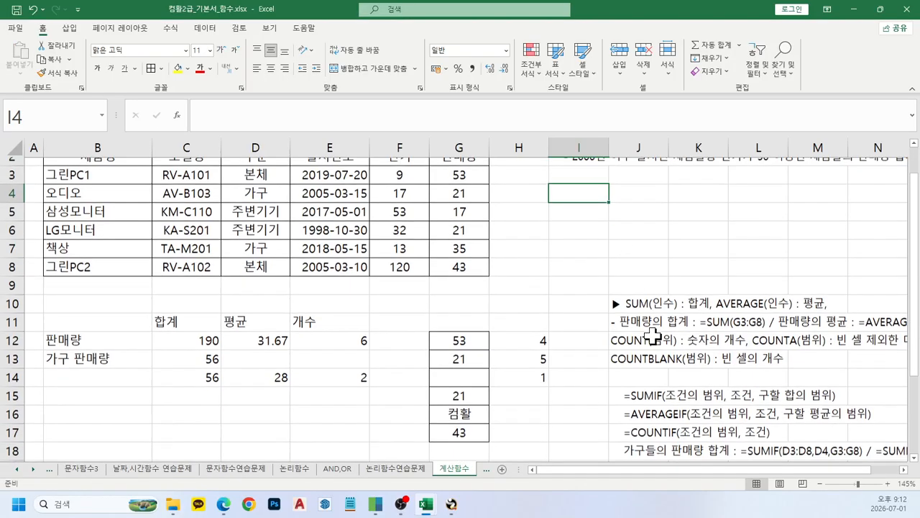
scroll(656, 420, "down", 1)
left_click(656, 404)
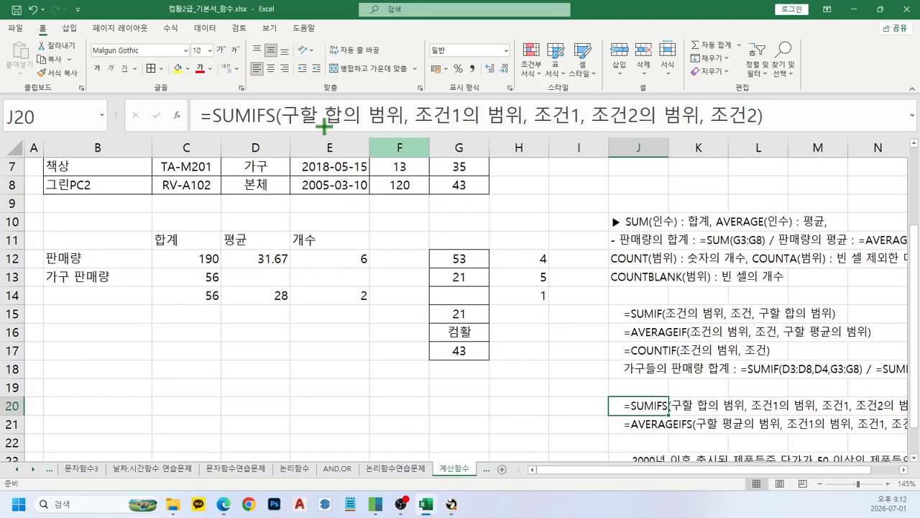
left_click_drag(283, 97, 406, 129)
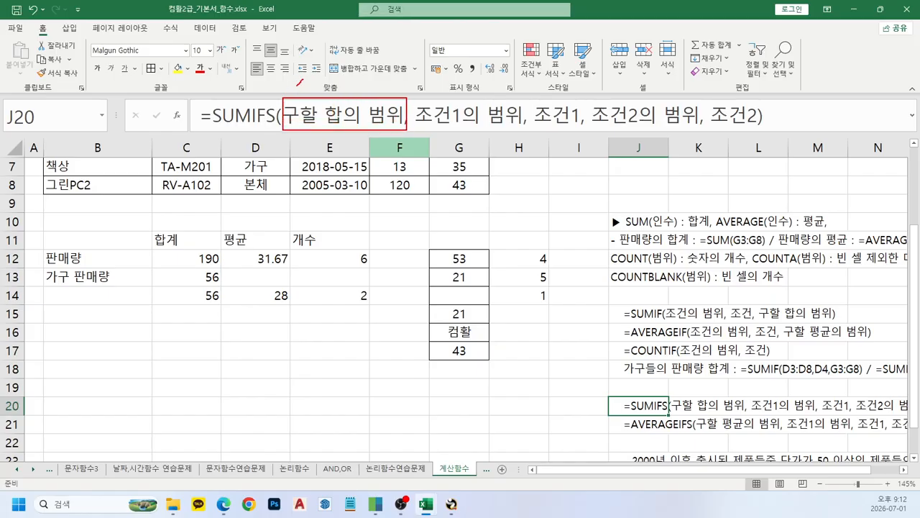
mouse_move(302, 84)
left_mouse_down()
mouse_move(312, 92)
mouse_move(300, 100)
mouse_move(303, 83)
left_mouse_up()
left_click_drag(464, 133, 547, 147)
mouse_move(642, 130)
left_mouse_down()
mouse_move(642, 139)
mouse_move(724, 138)
left_mouse_up()
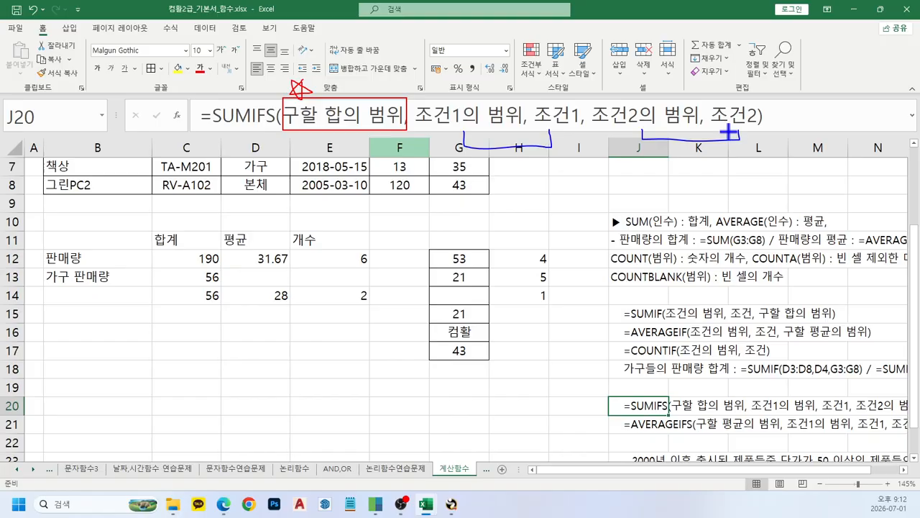
key("Escape")
scroll(618, 230, "up", 2)
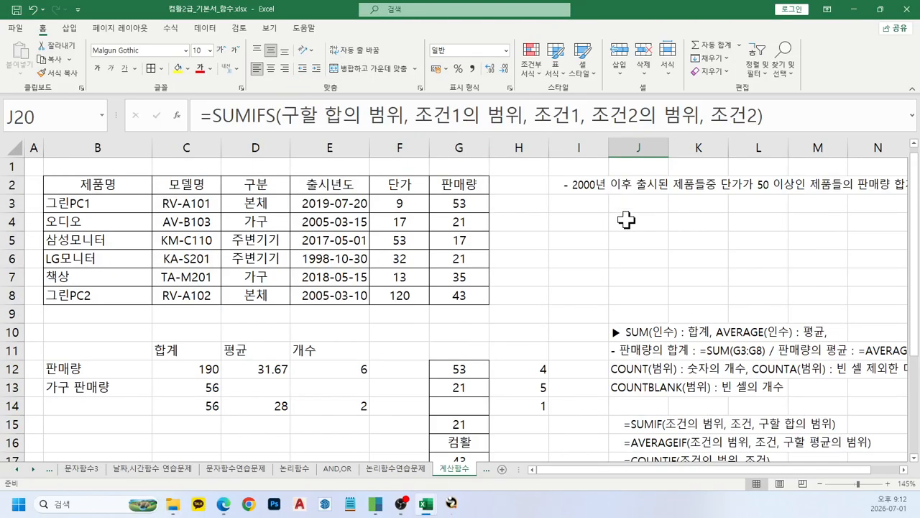
left_click(586, 216)
type("=jj")
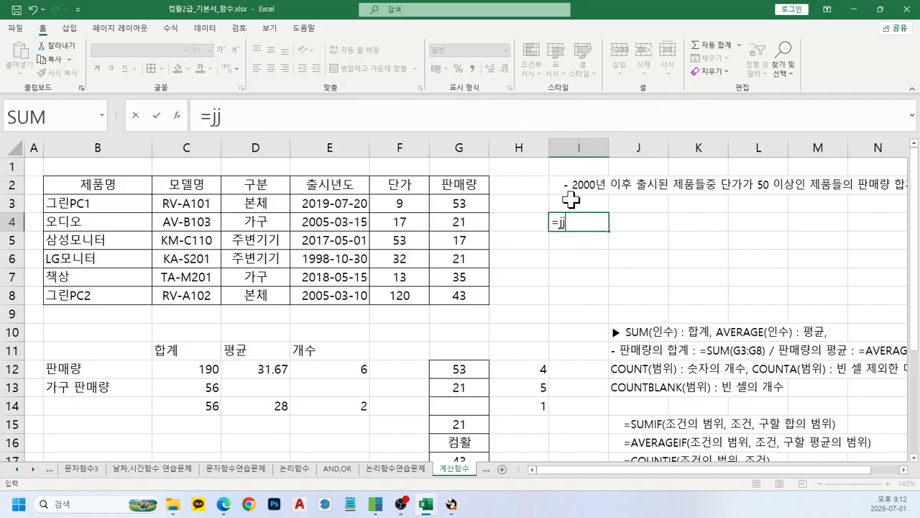
key("BackSpace")
key("BackSpace")
type("sumifs")
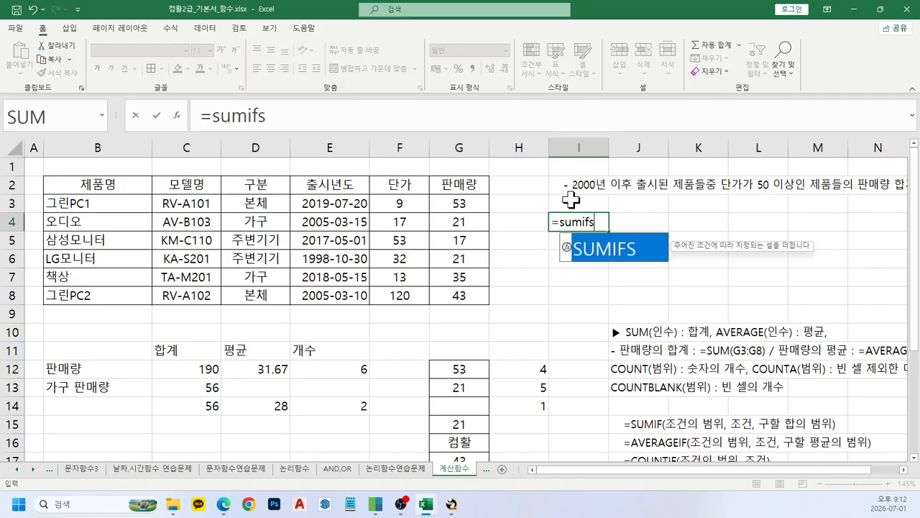
key("Tab")
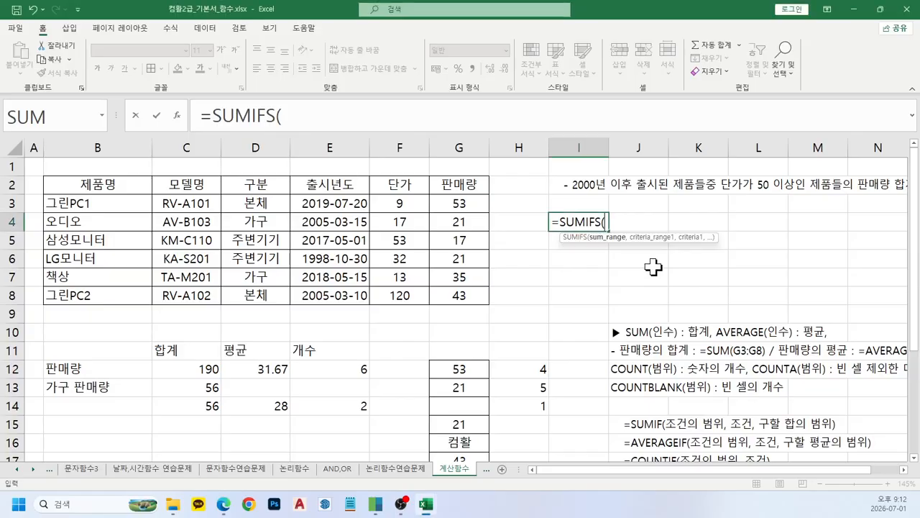
key("Escape")
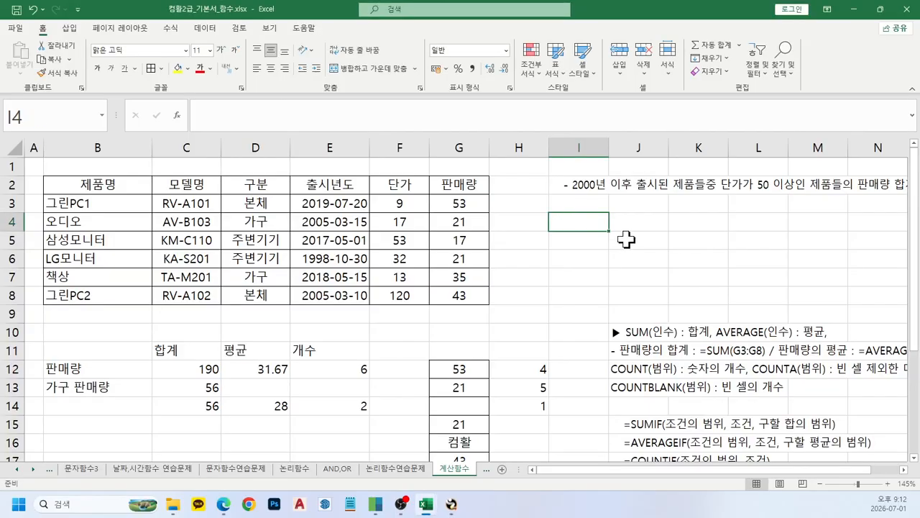
Start a SUM formula in cell I4 with the sales quantity range G3:G8 as the first argument
type("=sum")
key("Tab")
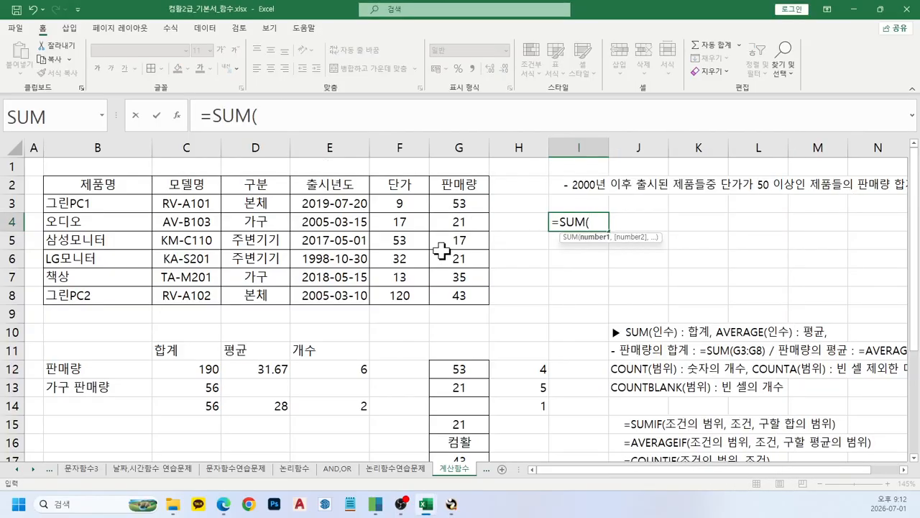
left_click_drag(458, 205, 456, 294)
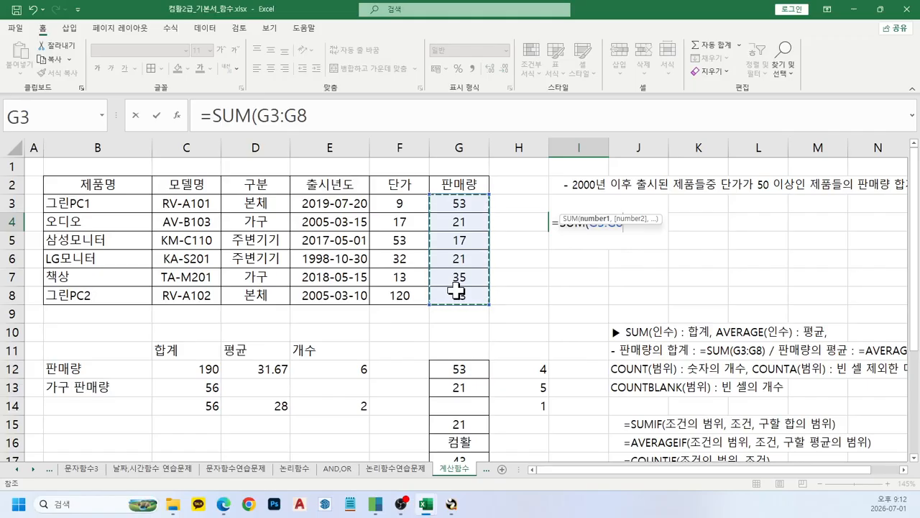
type(",")
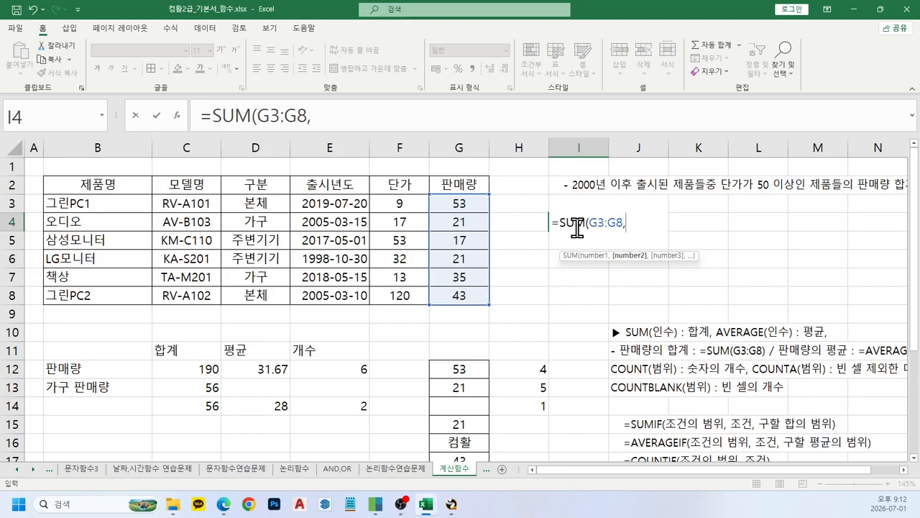
scroll(620, 243, "down", 3)
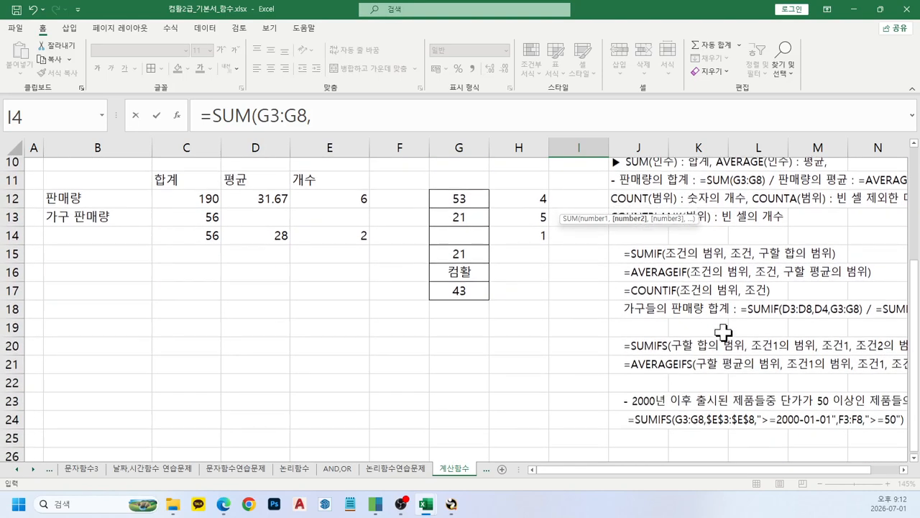
scroll(722, 332, "down", 1)
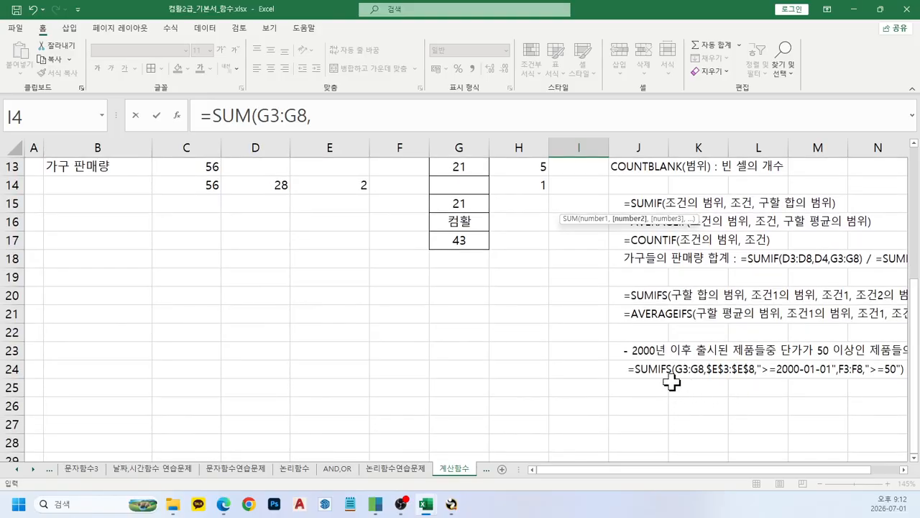
scroll(670, 382, "up", 4)
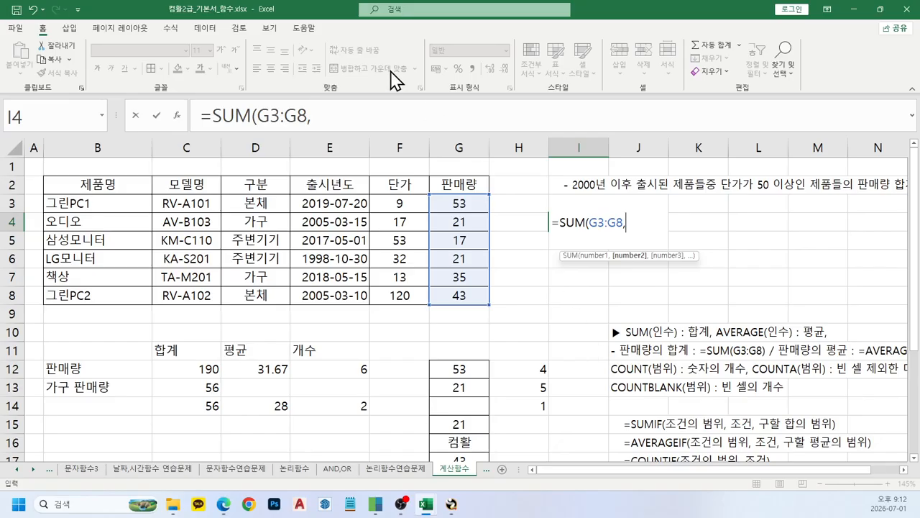
left_click(360, 120)
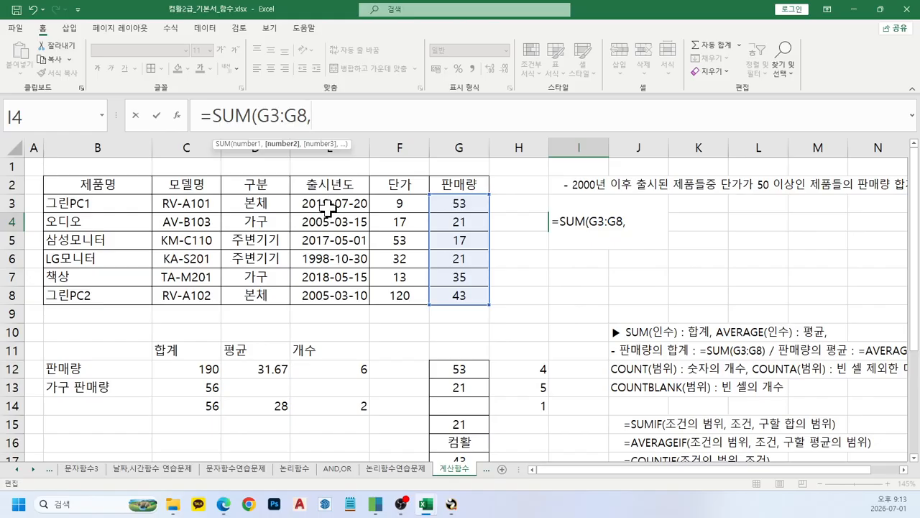
Add the release date range E3:E8 and the criterion ">=2000-01-01" to the formula in I4
left_click_drag(329, 208, 330, 288)
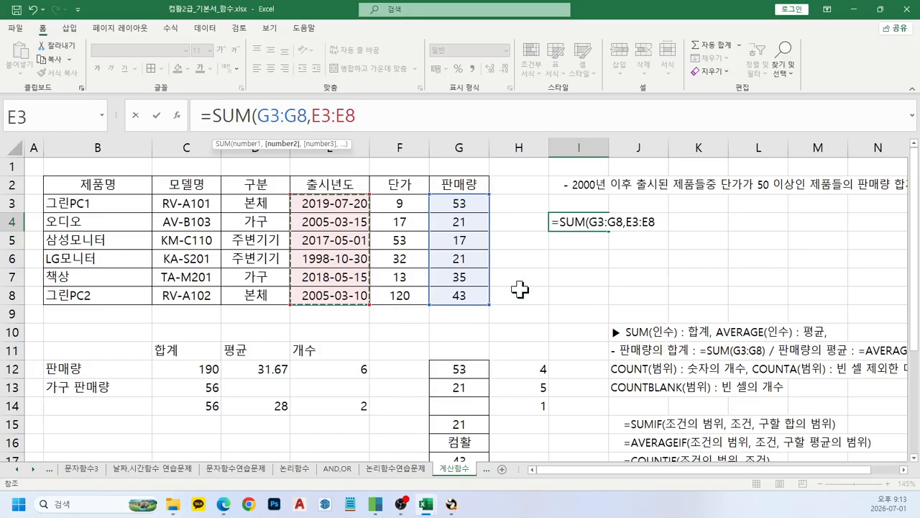
type(",")
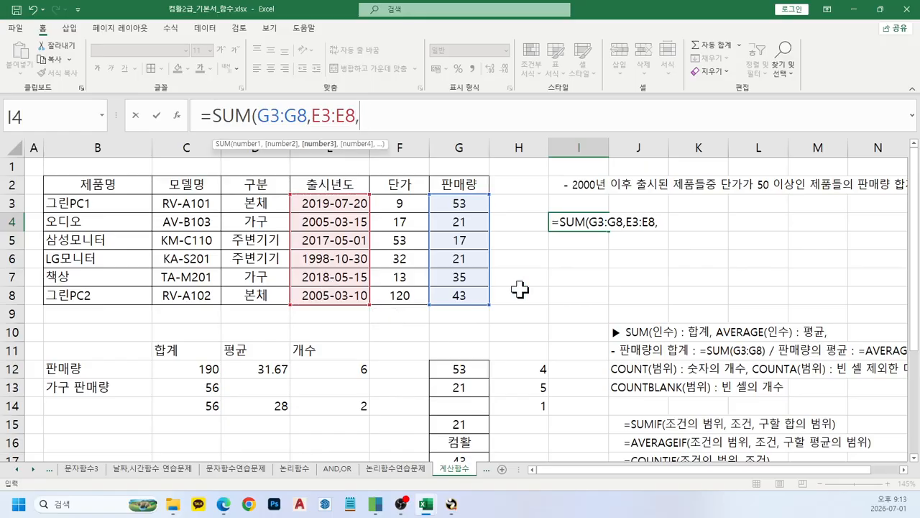
type("\">=2000-01-0")
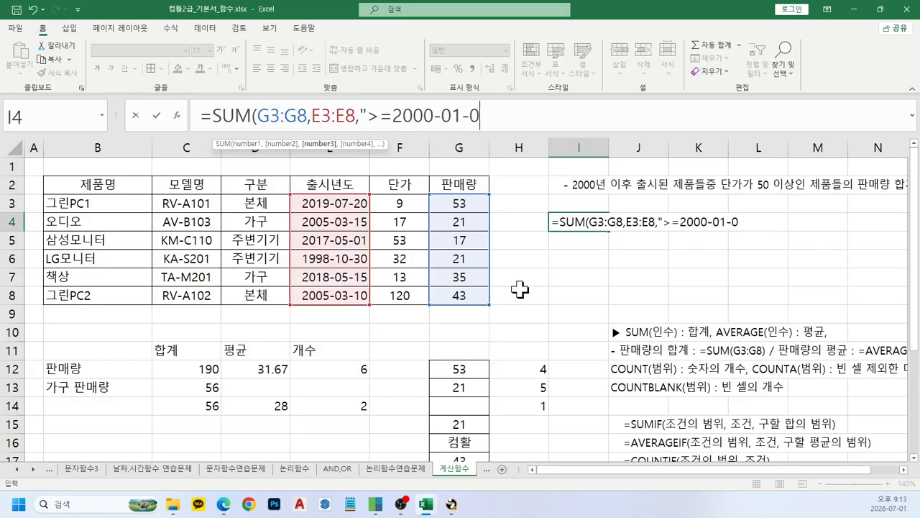
type("1\"")
type(",")
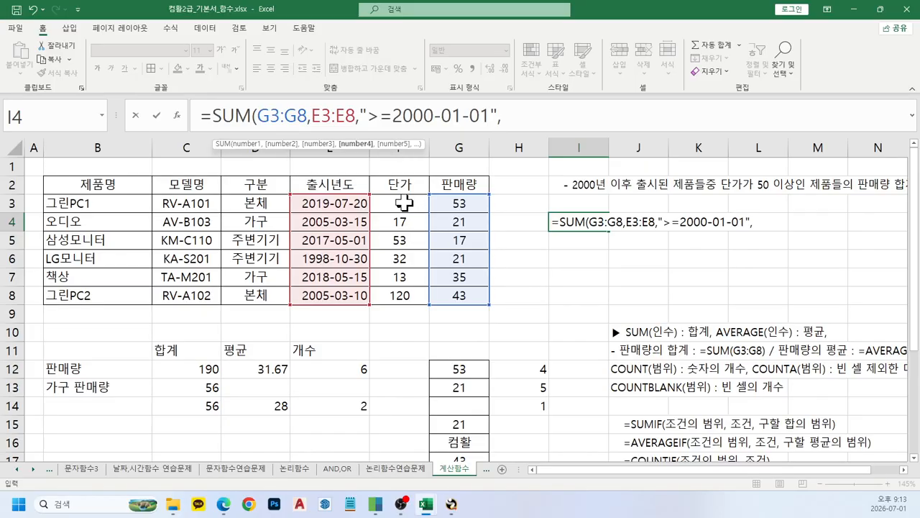
Complete the formula in I4 with the unit price range F3:F8 and the criterion ">=50"
left_click_drag(404, 204, 411, 294)
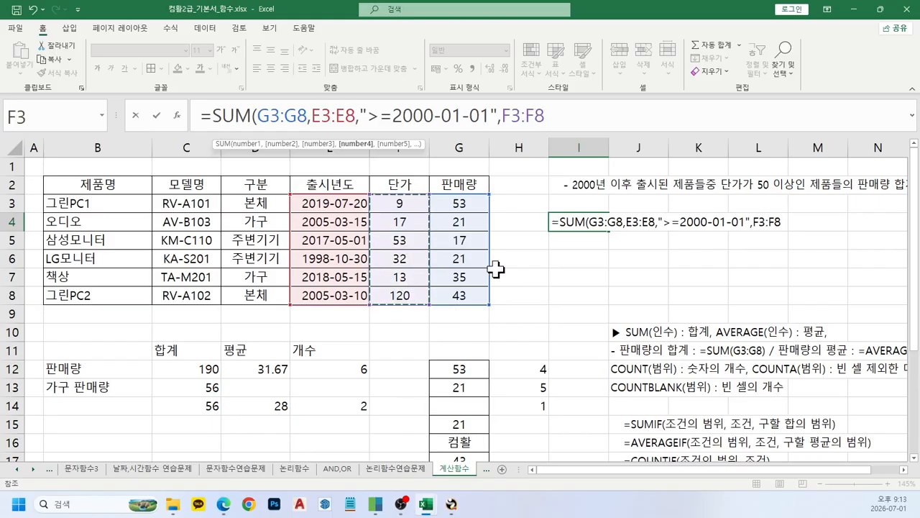
type(",")
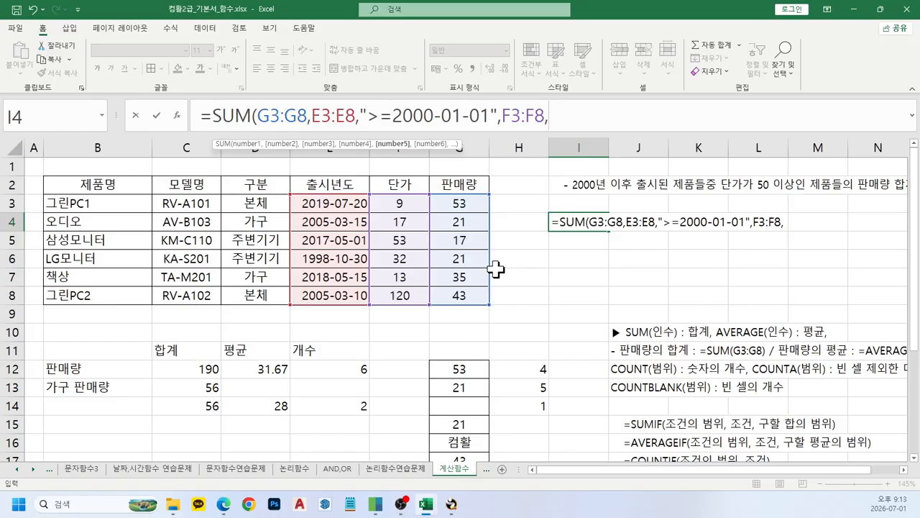
type("\">=50\")")
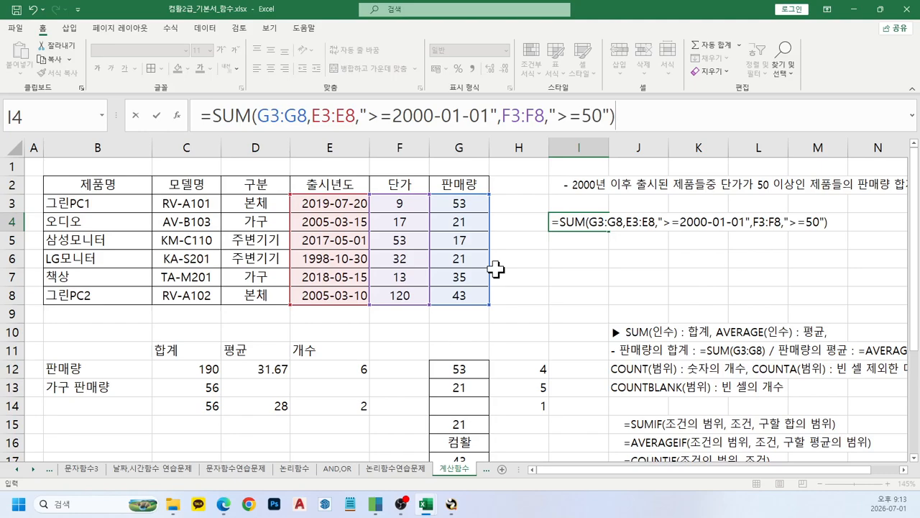
key("Return")
key("Up")
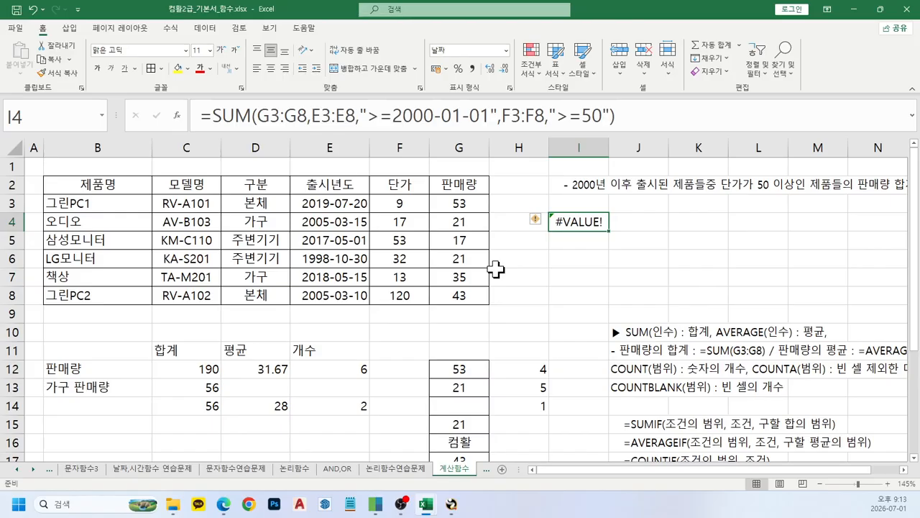
Replace the function name SUM with SUMIFS in the I4 formula, leaving its arguments as entered
left_click(251, 115)
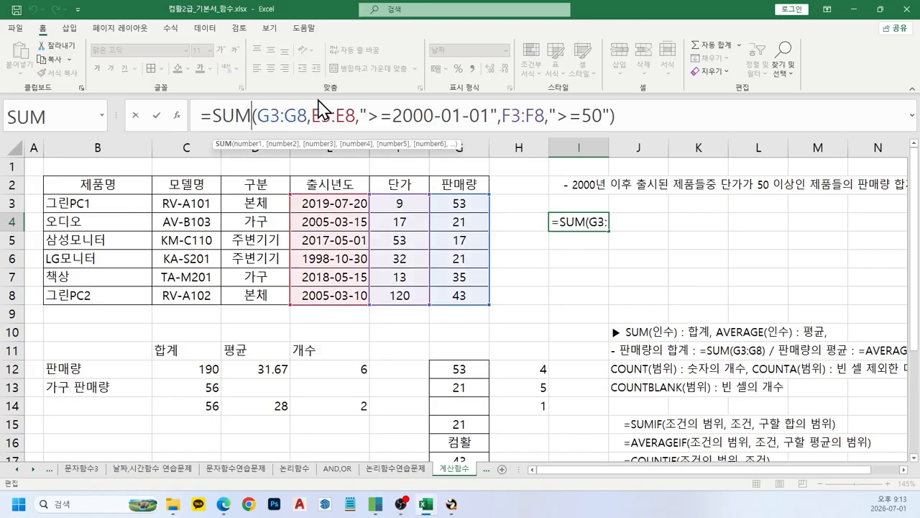
type("IFs")
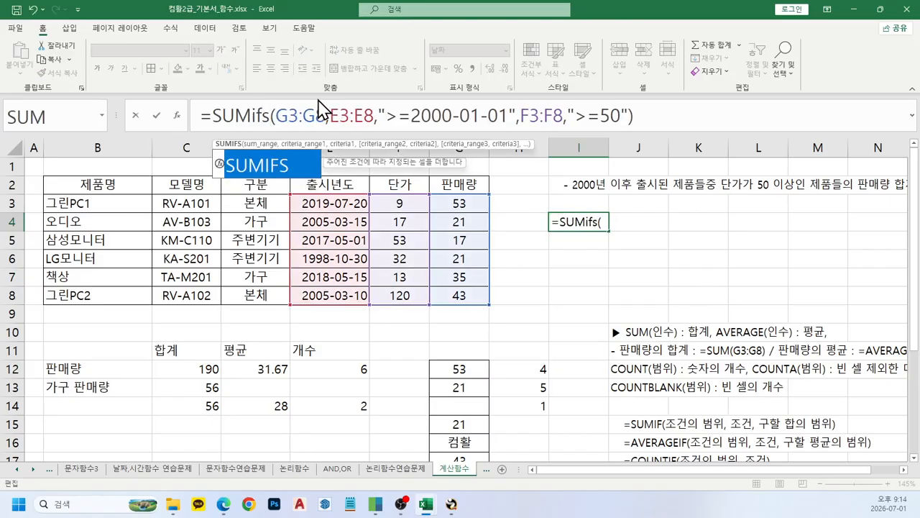
key("Return")
key("Up")
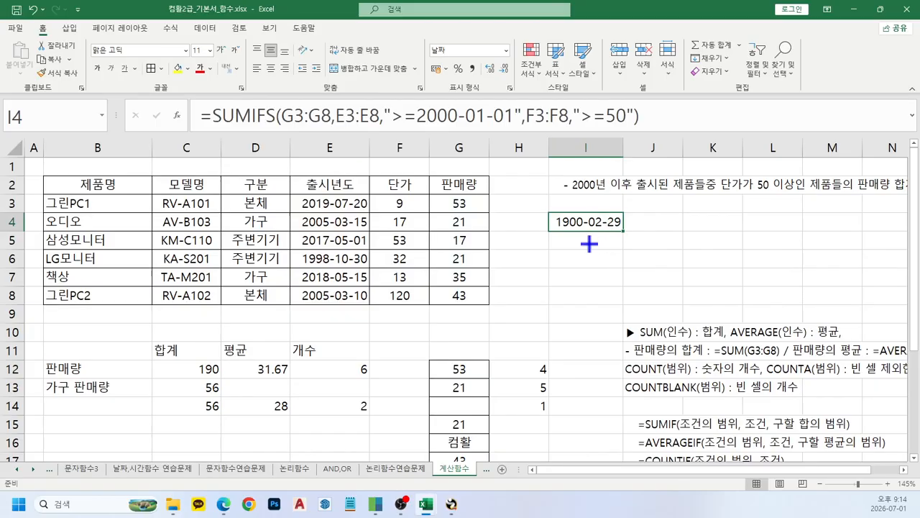
Set the number format of cell I4 to General (일반)
left_click_drag(589, 244, 592, 265)
left_click_drag(570, 216, 486, 62)
mouse_move(426, 40)
left_mouse_down()
mouse_move(493, 62)
mouse_move(481, 40)
left_mouse_up()
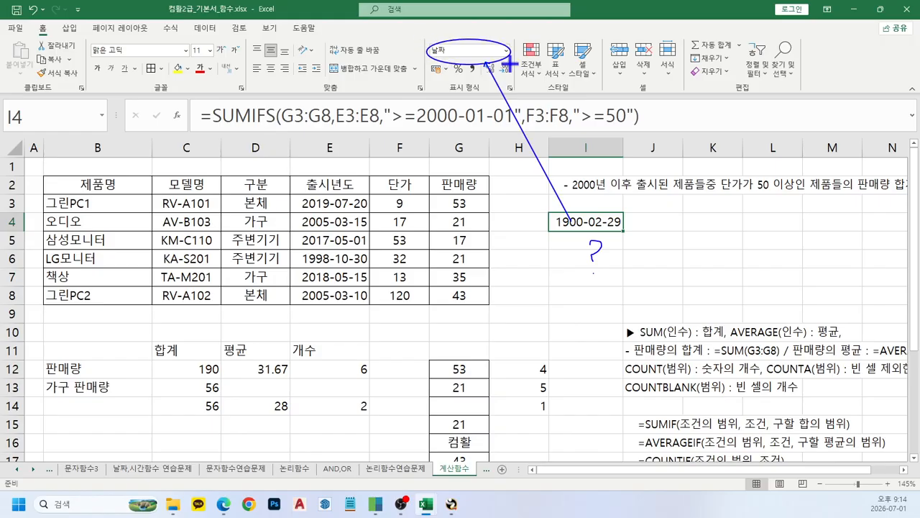
key("Escape")
left_click(505, 50)
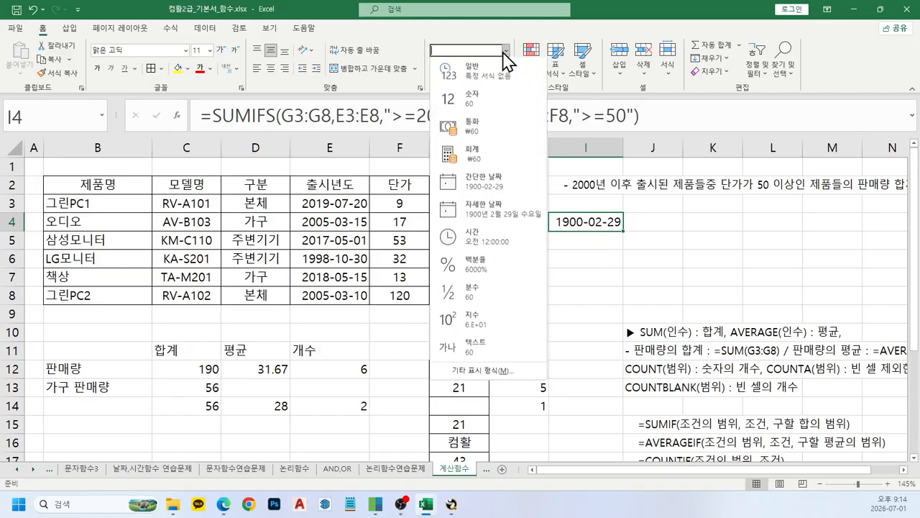
left_click(496, 62)
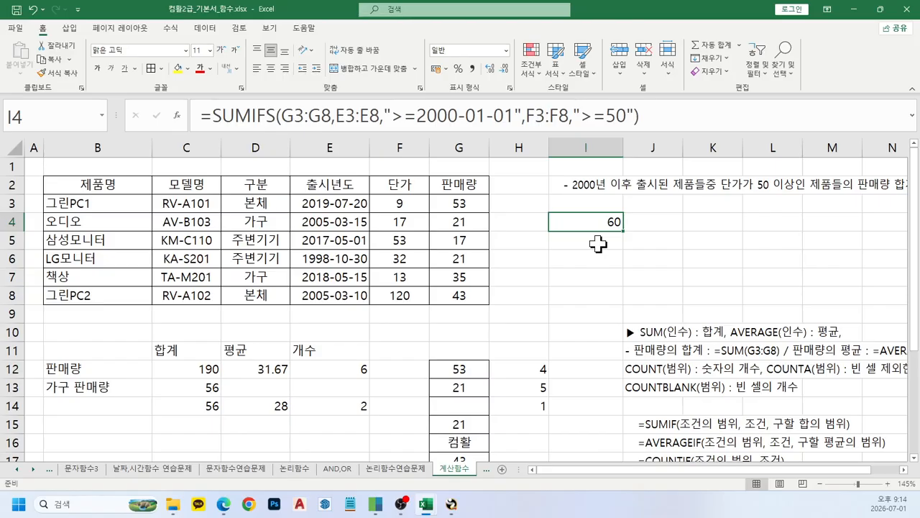
Clear cell I4 and start a new SUMIFS formula there with the sales range G3:G8 as the sum range
key("Delete")
type("=sumifs")
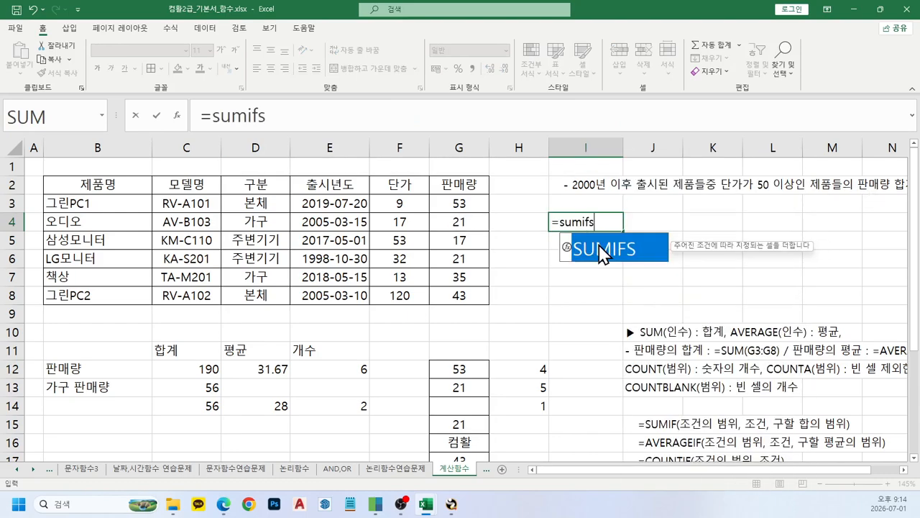
double_click(602, 252)
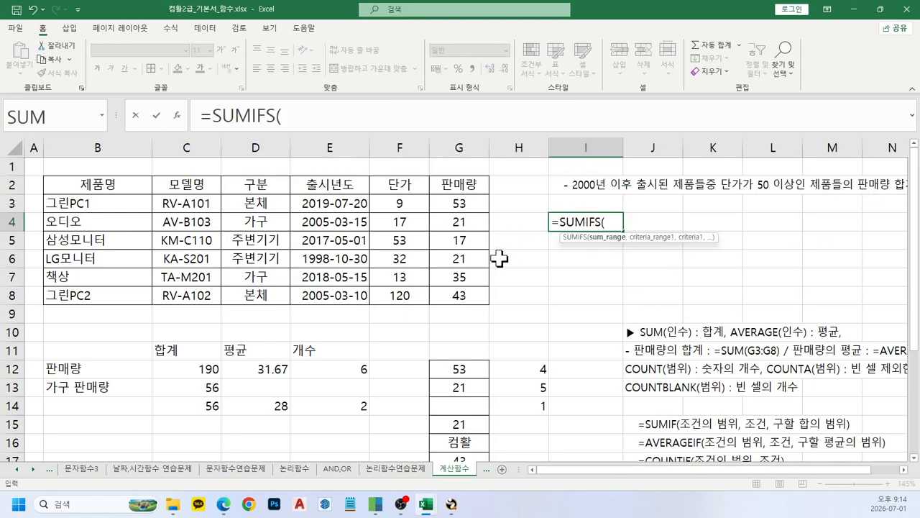
left_click_drag(474, 203, 470, 296)
type(",")
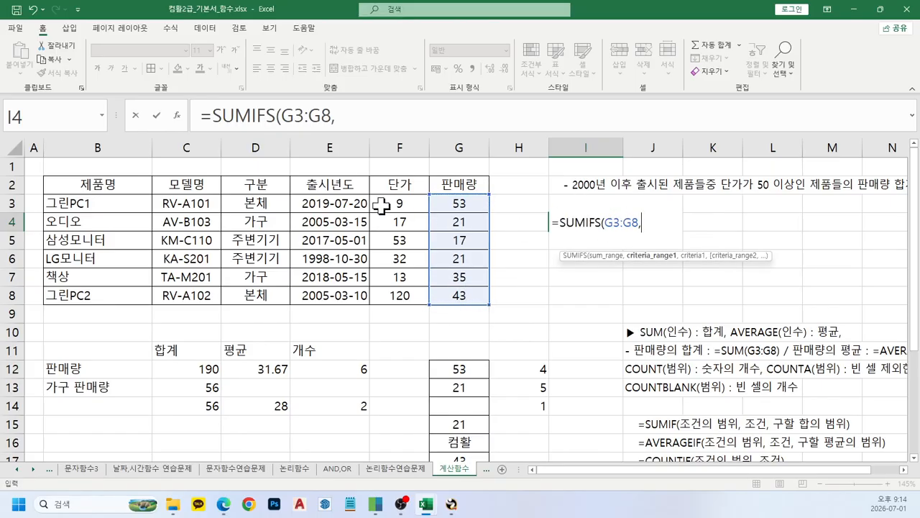
Enter E3:E8 as the first criteria range of the SUMIFS formula, with the criterion ">=2000-01-01"
left_click_drag(331, 204, 328, 294)
type(",")
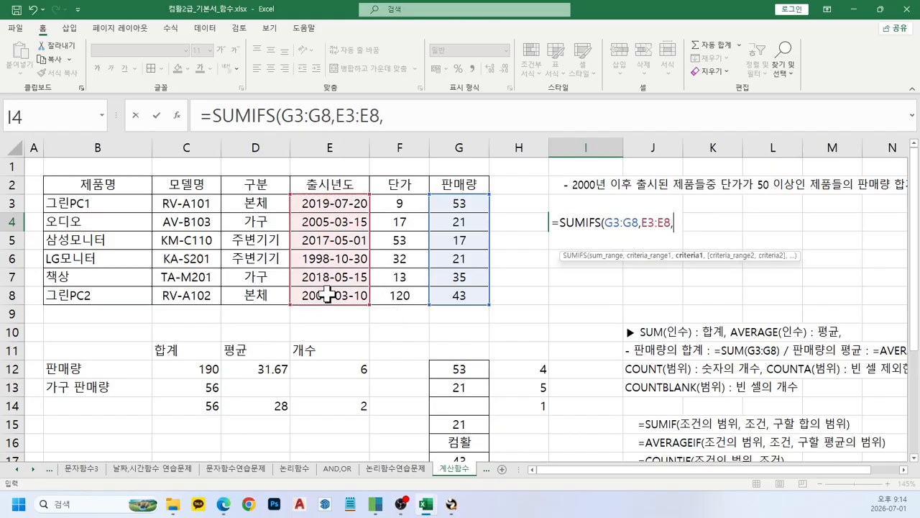
type("\">=")
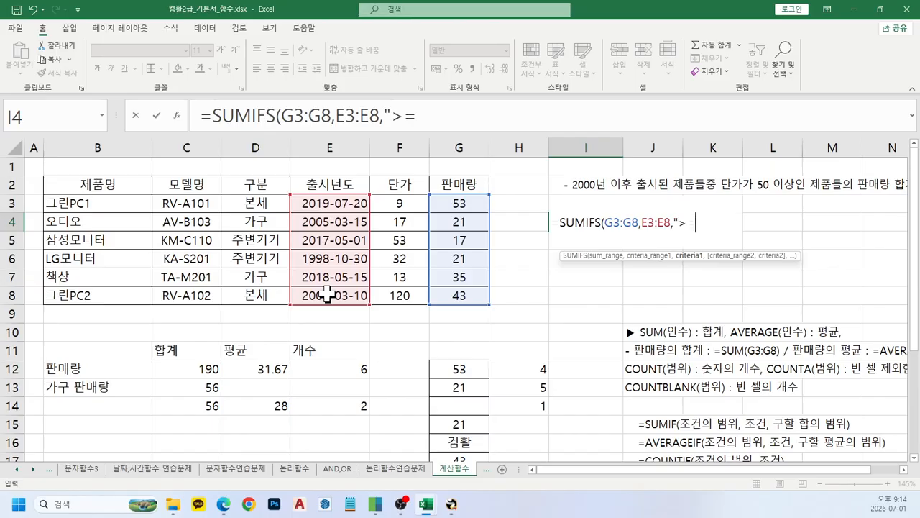
type("2000-01-01")
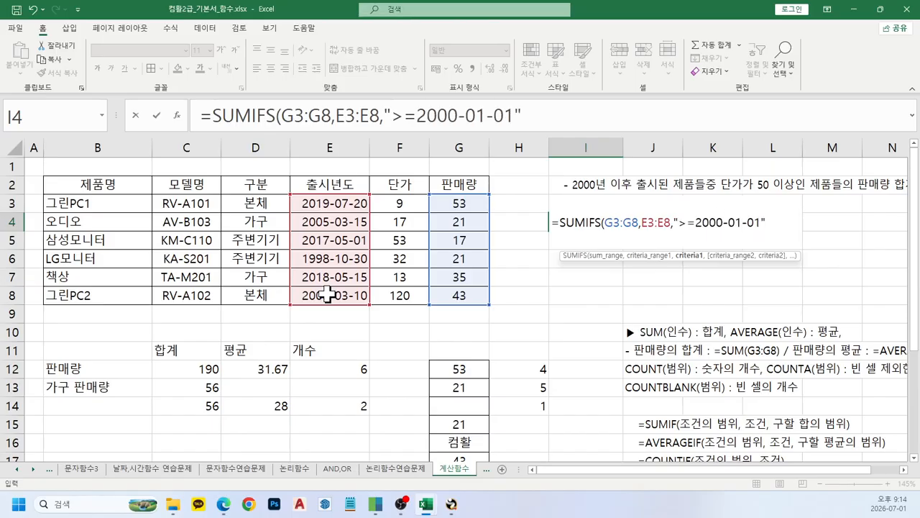
type("\",")
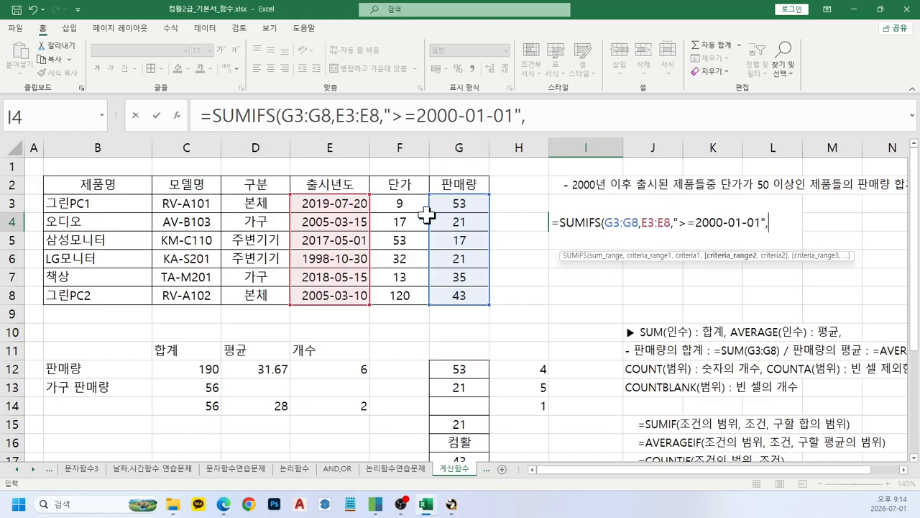
Finish the SUMIFS formula in I4 with the second criteria range F3:F8 and the criterion ">=50"
left_click_drag(415, 204, 407, 295)
type(",\">")
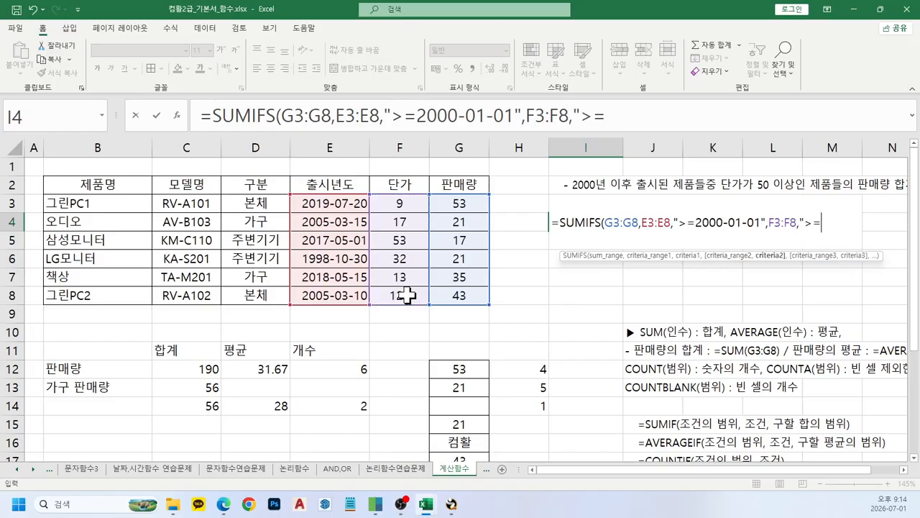
type("=50\")")
key("Return")
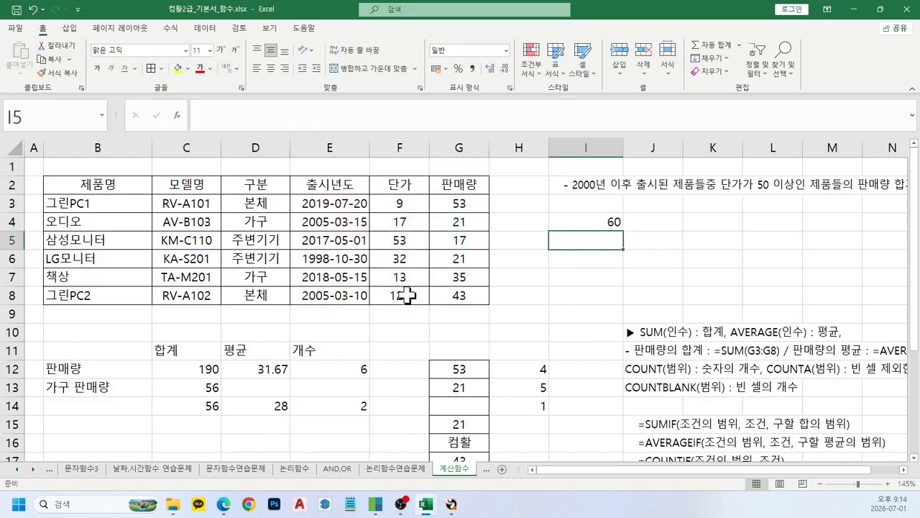
key("Up")
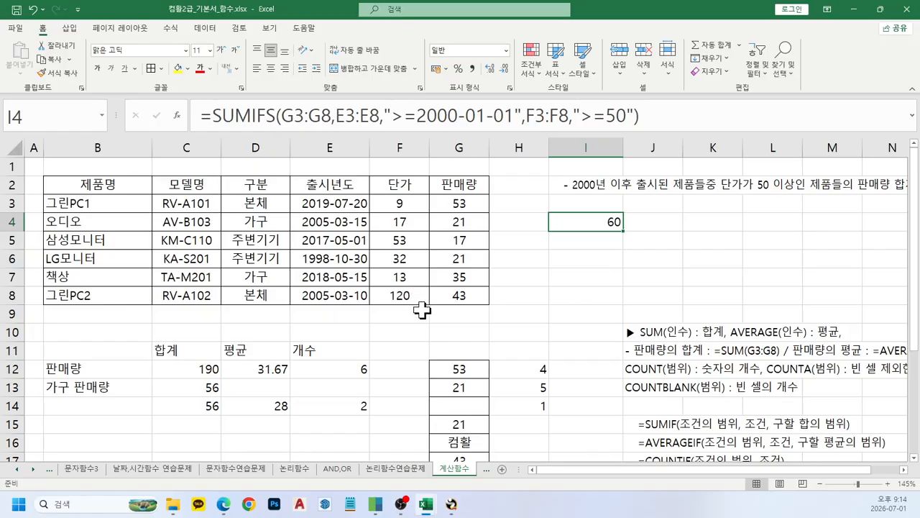
Open the 계산함수연습문제2 worksheet and select the textbook page reference in cell N1
scroll(464, 252, "down", 1)
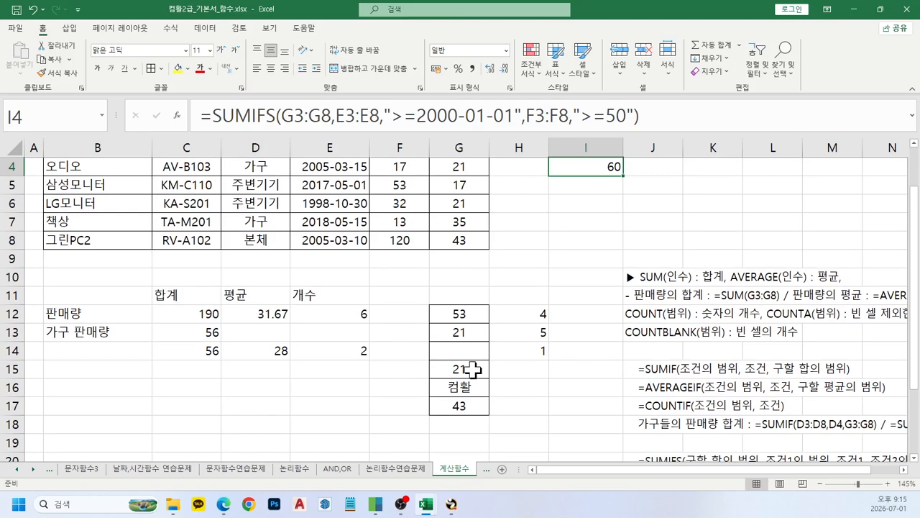
scroll(470, 371, "up", 1)
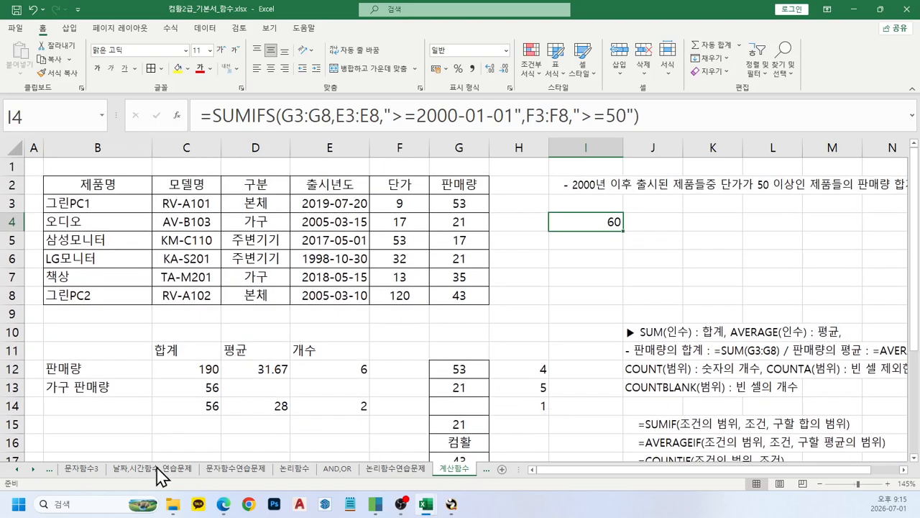
left_click(33, 469)
left_click(34, 469)
left_click(34, 469)
left_click(494, 353)
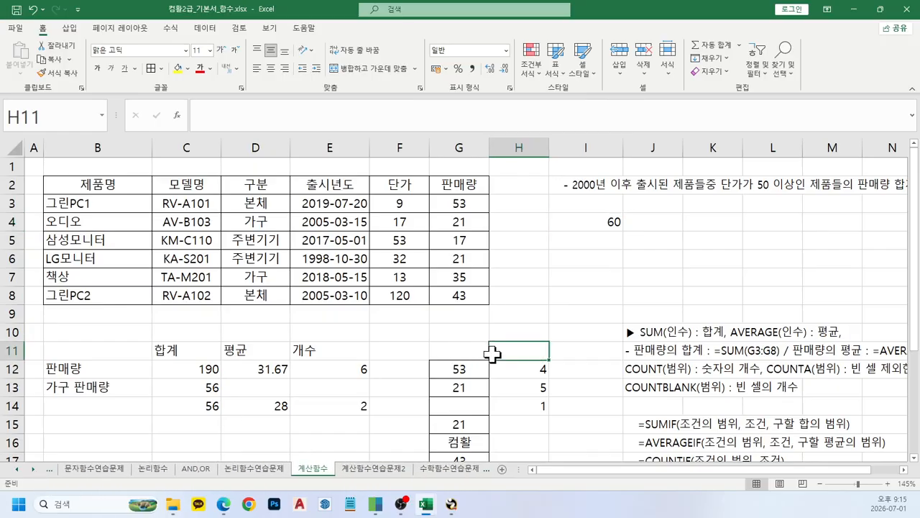
scroll(591, 417, "down", 4)
scroll(591, 416, "up", 2)
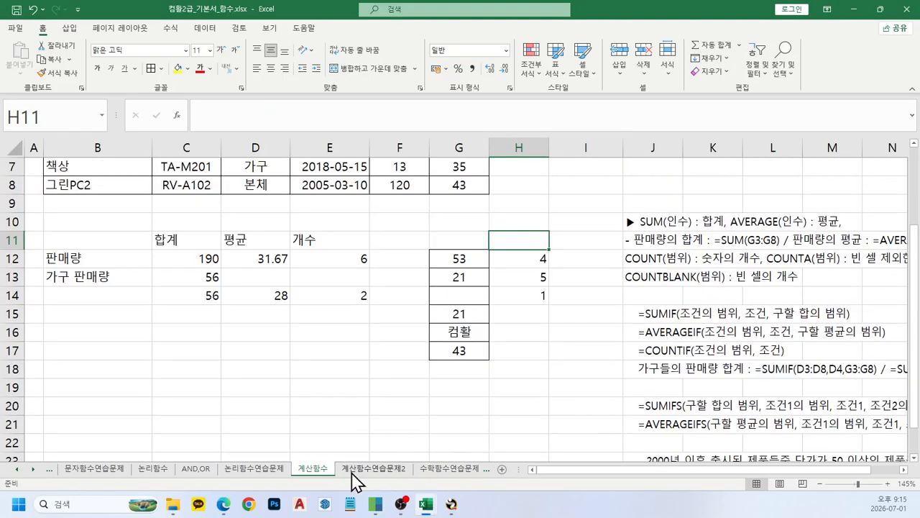
left_click(361, 466)
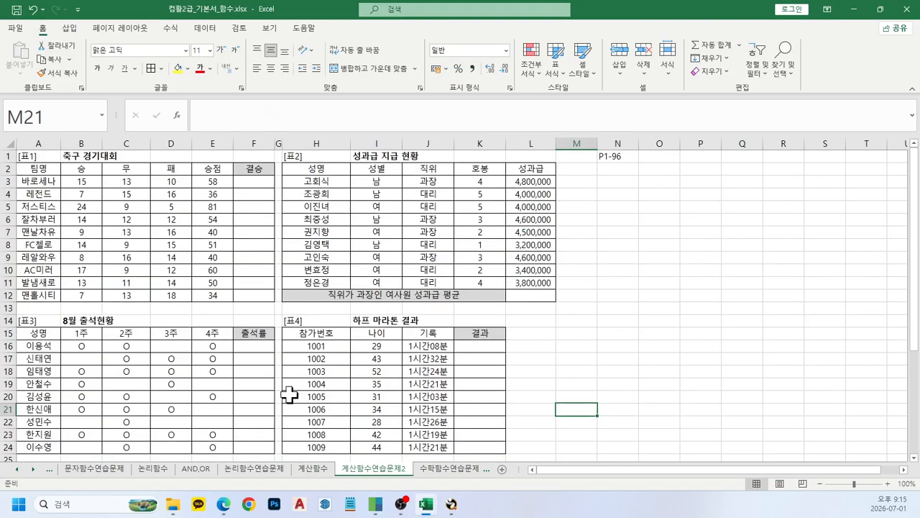
left_click(247, 181)
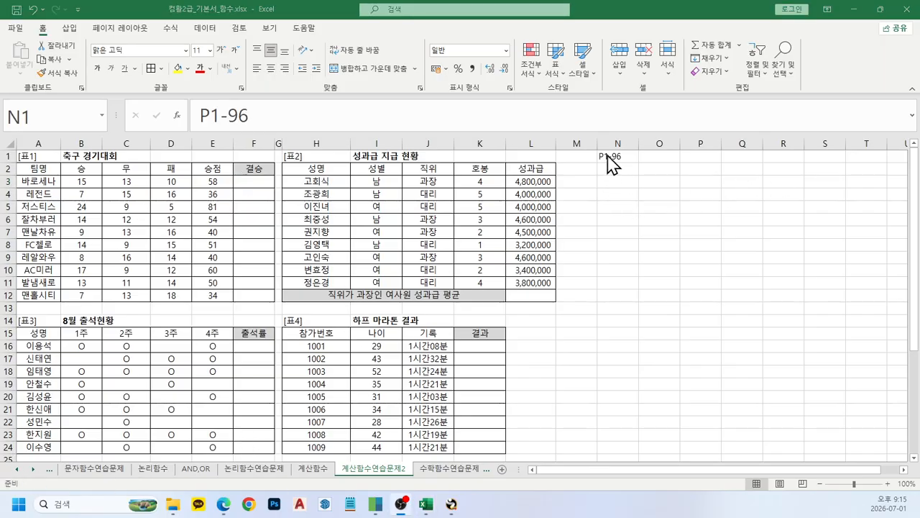
left_click(611, 160)
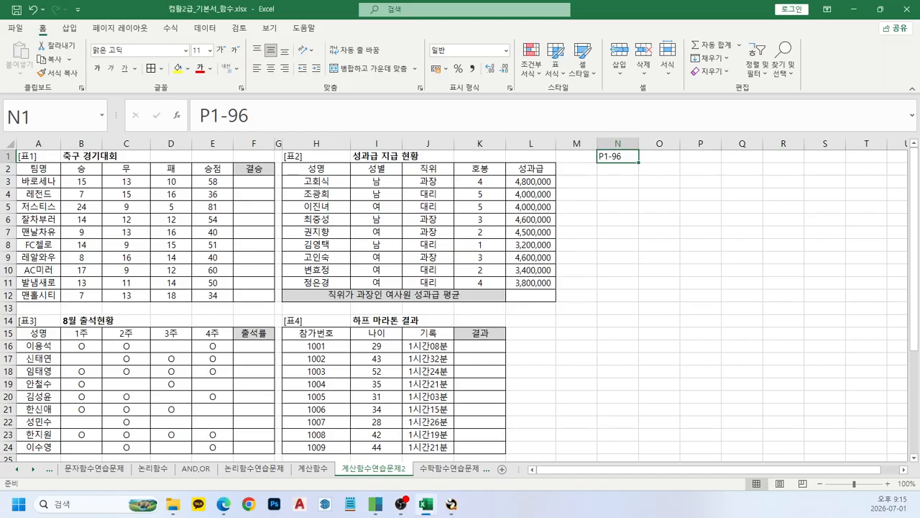
Switch to the textbook PDF in Edge, capture problem 2's two-line question text on page 96, and paste it into the Excel worksheet
key("alt+Tab")
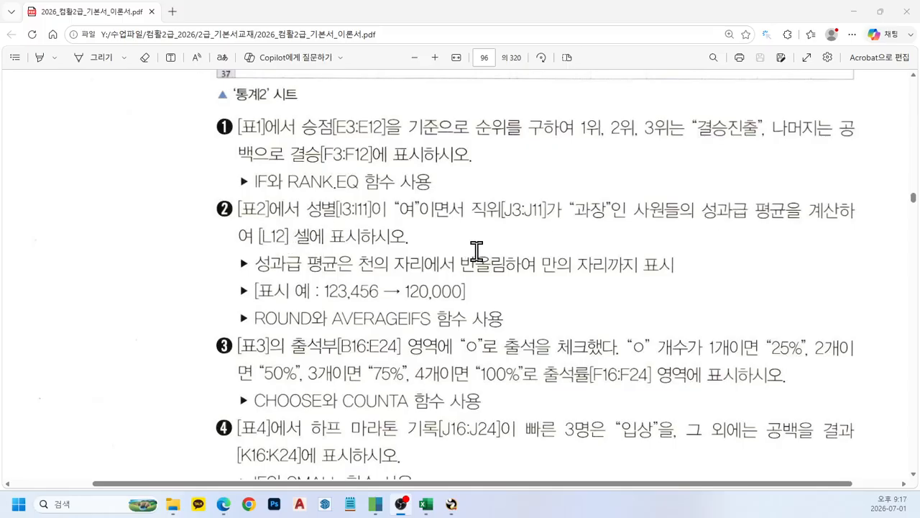
key("super+shift+s")
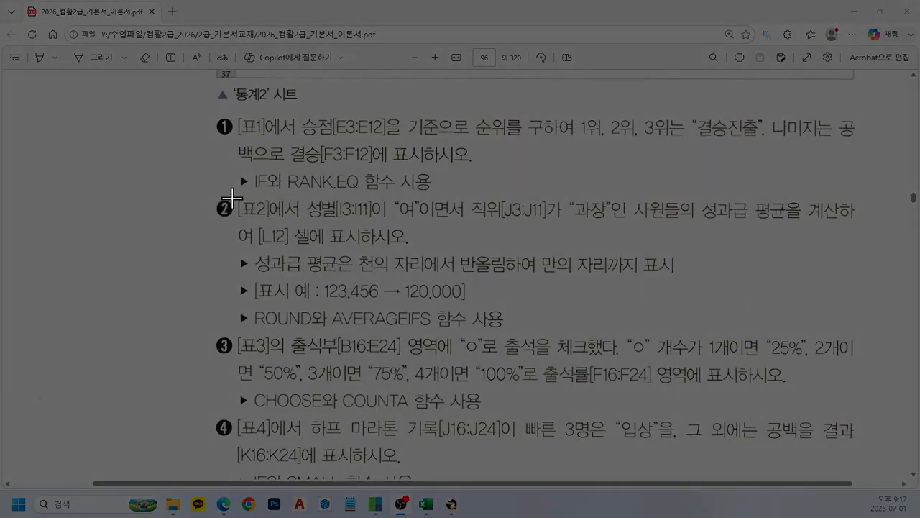
left_click_drag(231, 197, 871, 250)
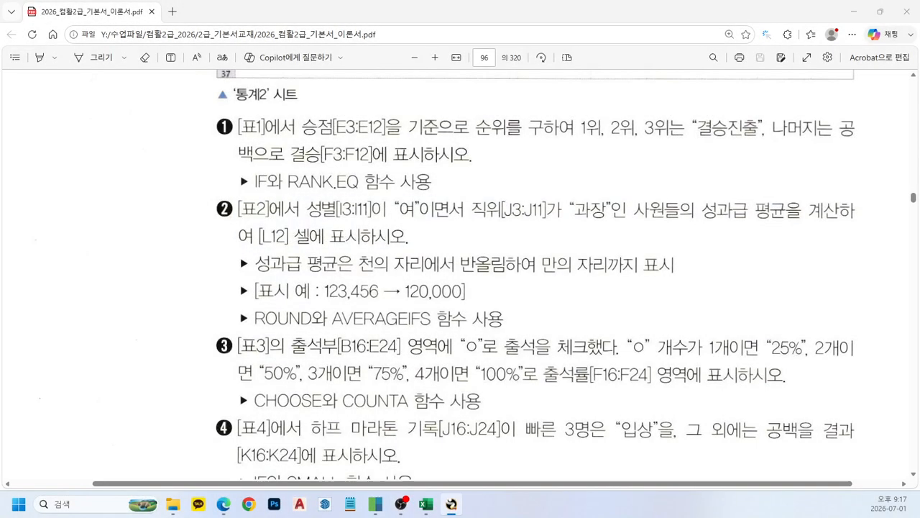
key("alt+Tab")
key("ctrl+v")
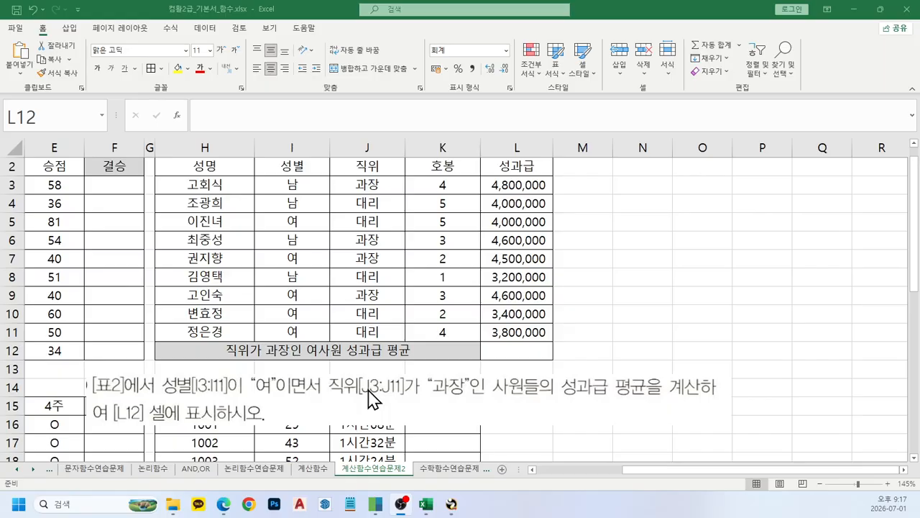
Start an AVERAGEIFS formula in L12 with the bonus amounts L3:L11 as the average range
left_click(500, 353)
left_click(320, 109)
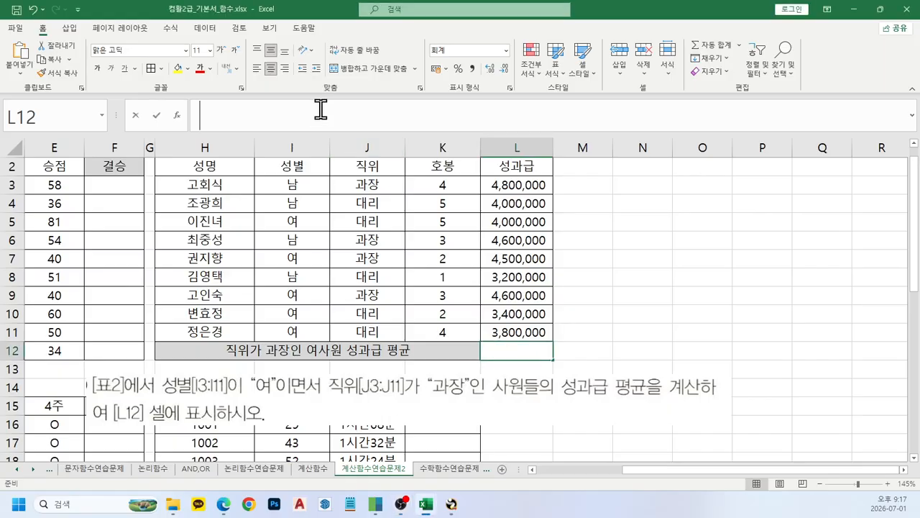
type("=aver")
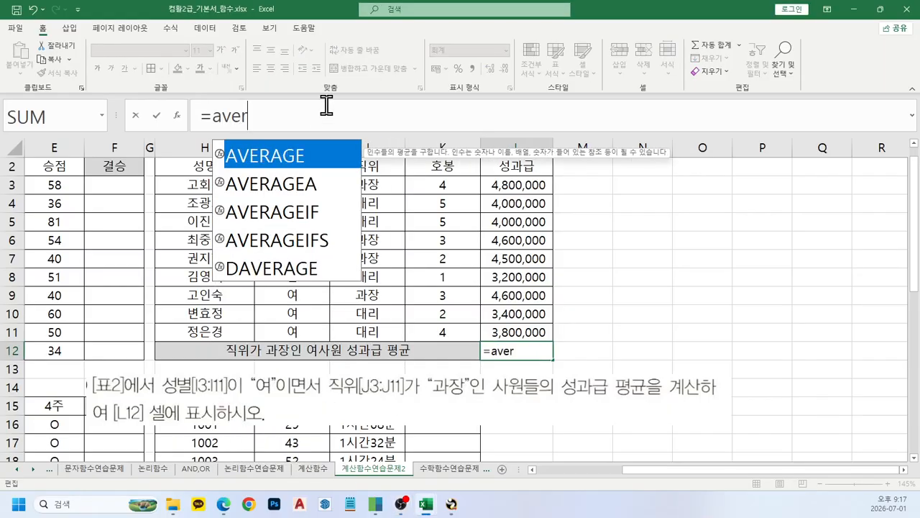
key("Down")
key("Down")
key("Down")
key("Tab")
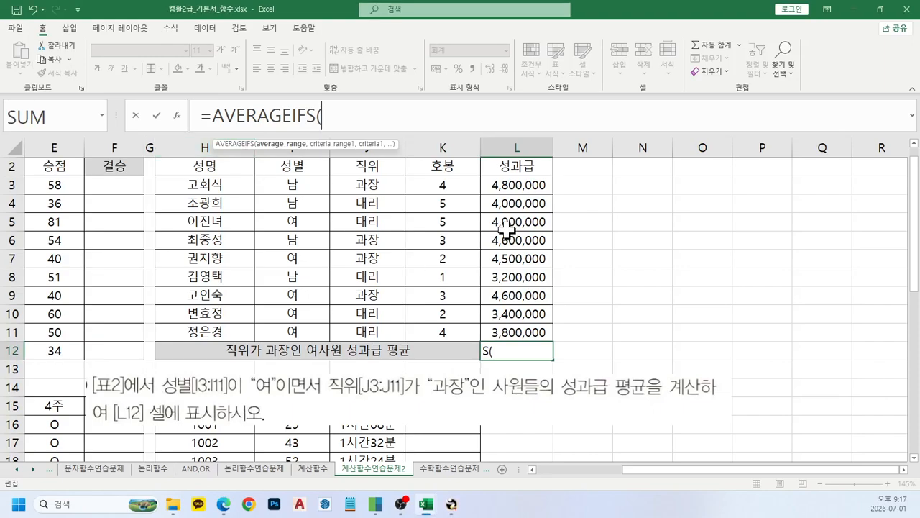
left_click_drag(516, 187, 519, 333)
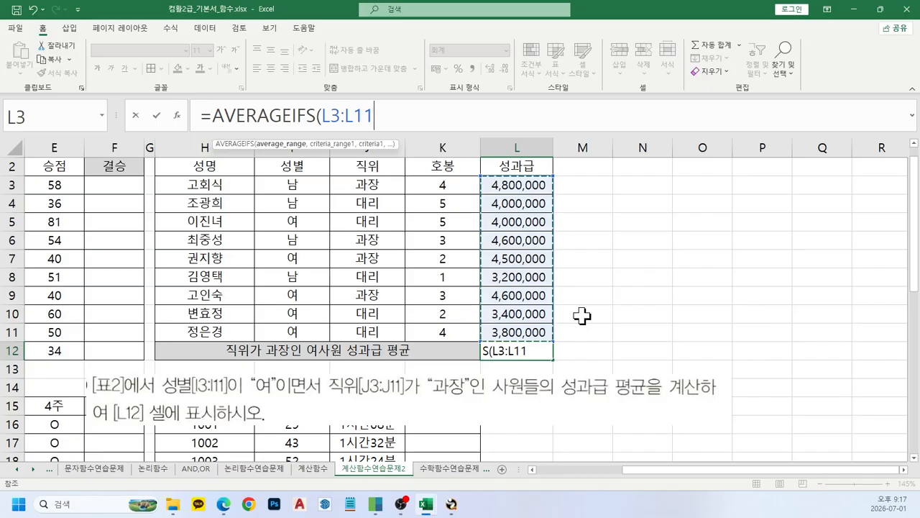
type(",")
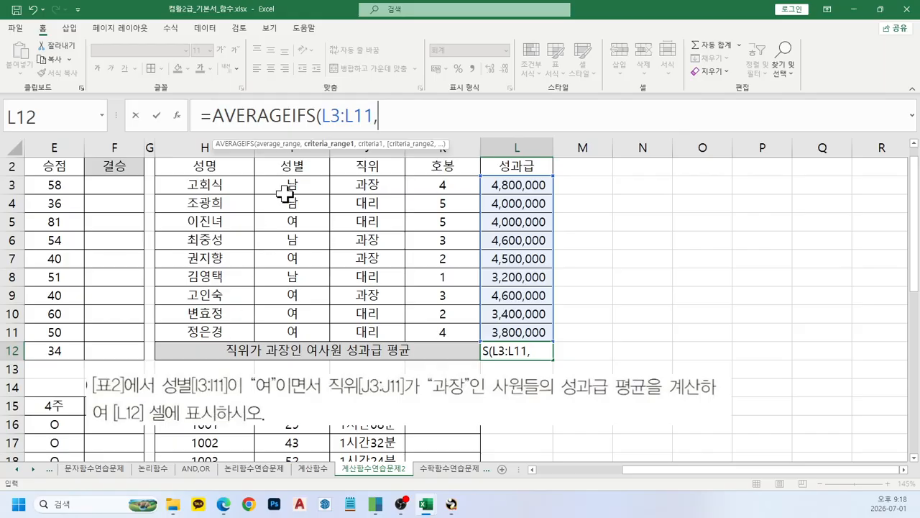
Add the gender range I3:I11 with cell I5 (여) as the first condition of the AVERAGEIFS formula
left_click_drag(286, 185, 288, 328)
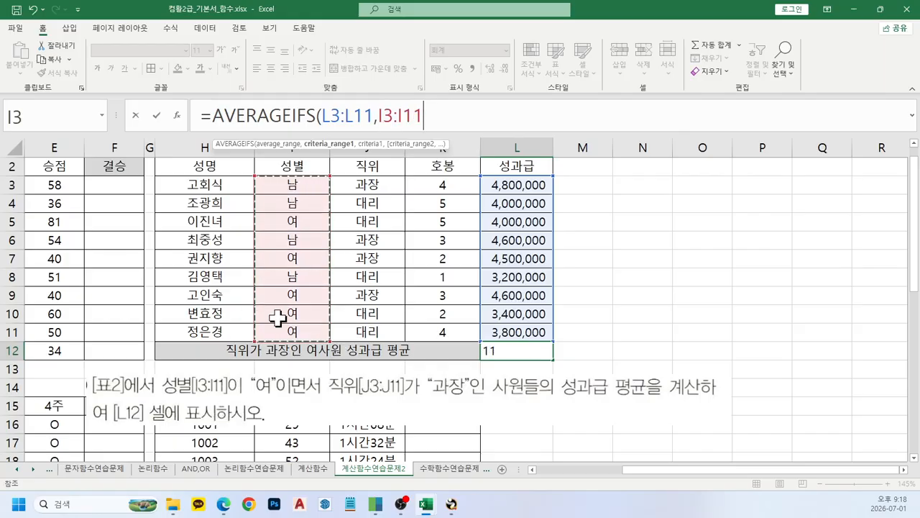
type(",")
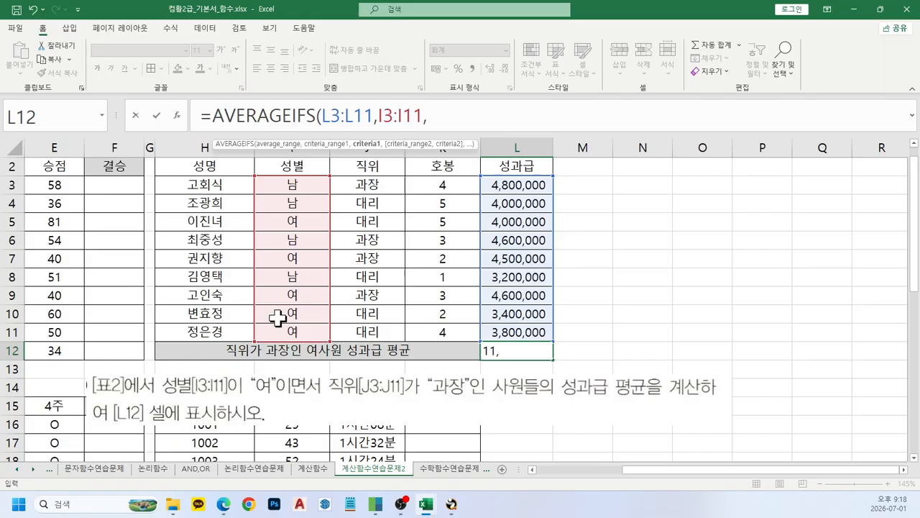
left_click(296, 223)
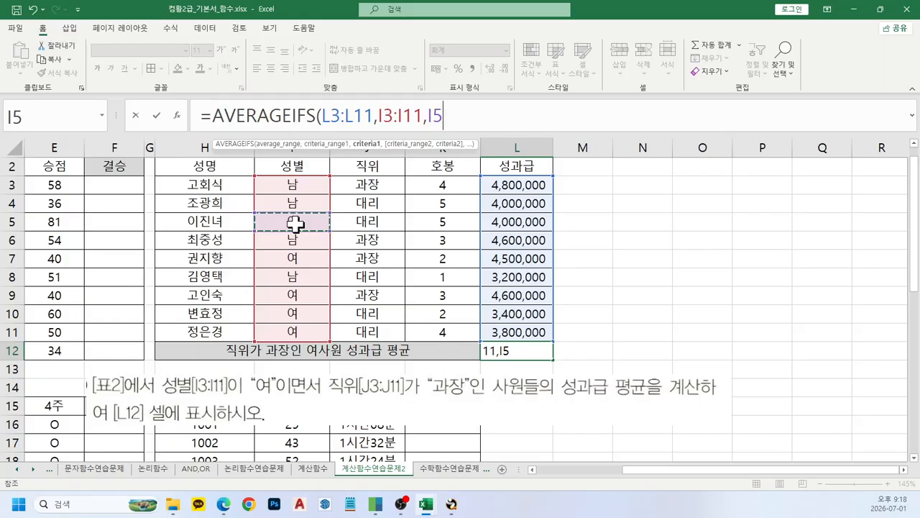
type(",")
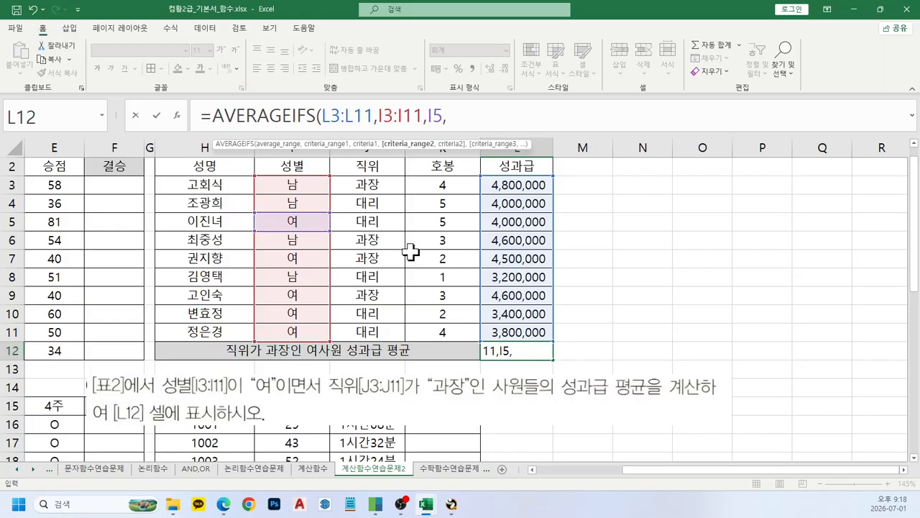
Complete the L12 formula with the position range J3:J11 and cell J3 (과장) as the second condition
left_click_drag(375, 185, 364, 323)
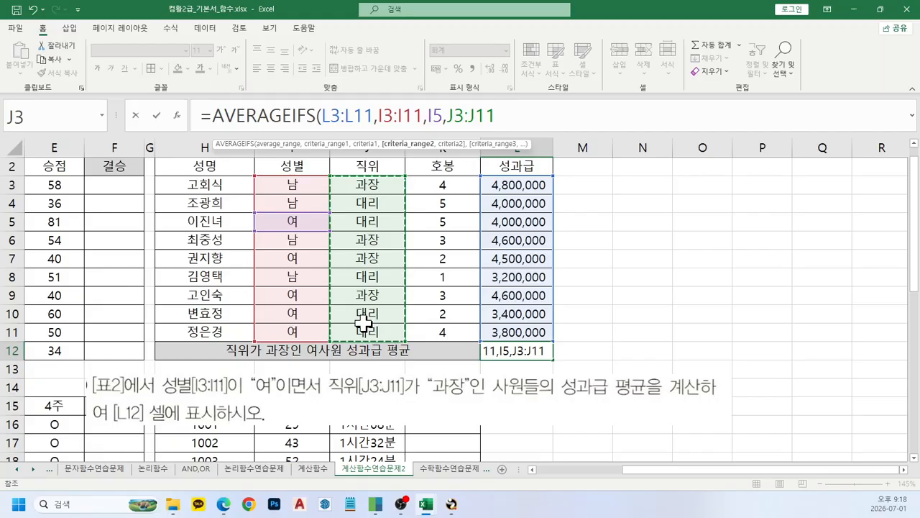
type(",")
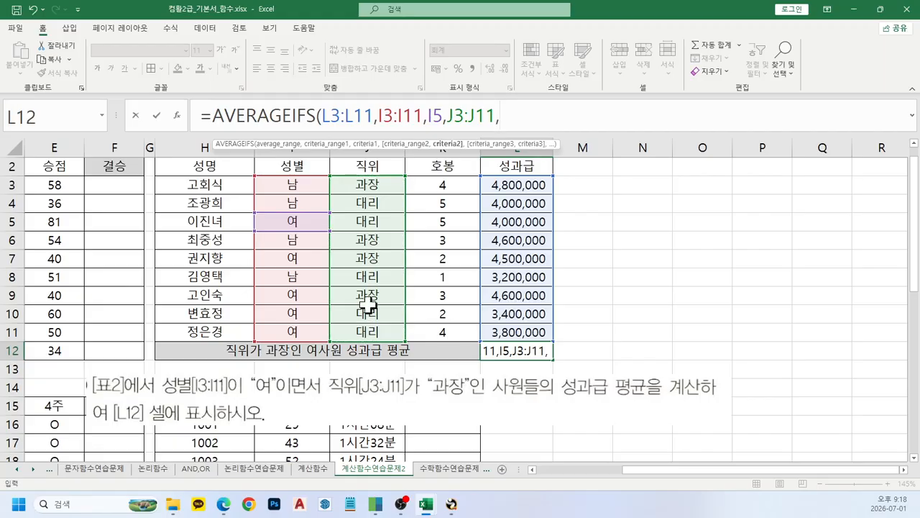
left_click(360, 184)
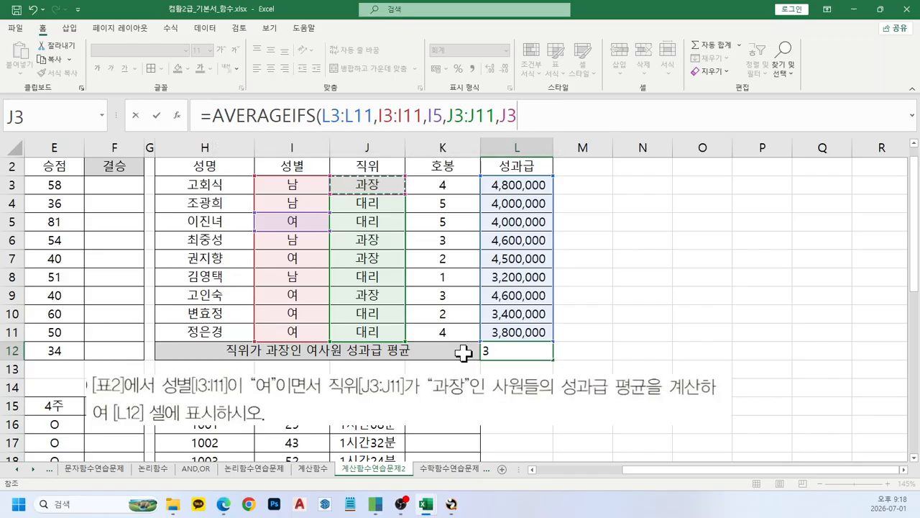
type(")")
key("Return")
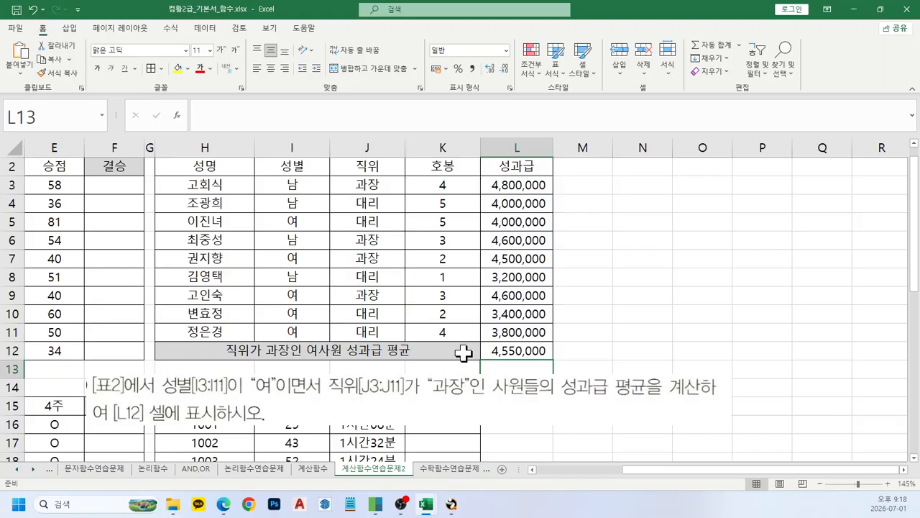
key("Up")
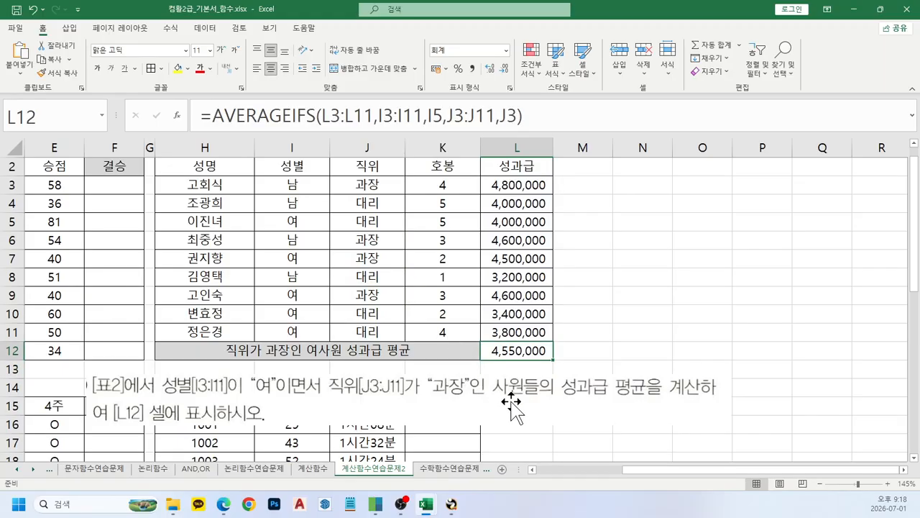
Replace the question picture below the bonus table with a pasted picture of problem 2's rounding and function conditions
left_click(512, 406)
key("Delete")
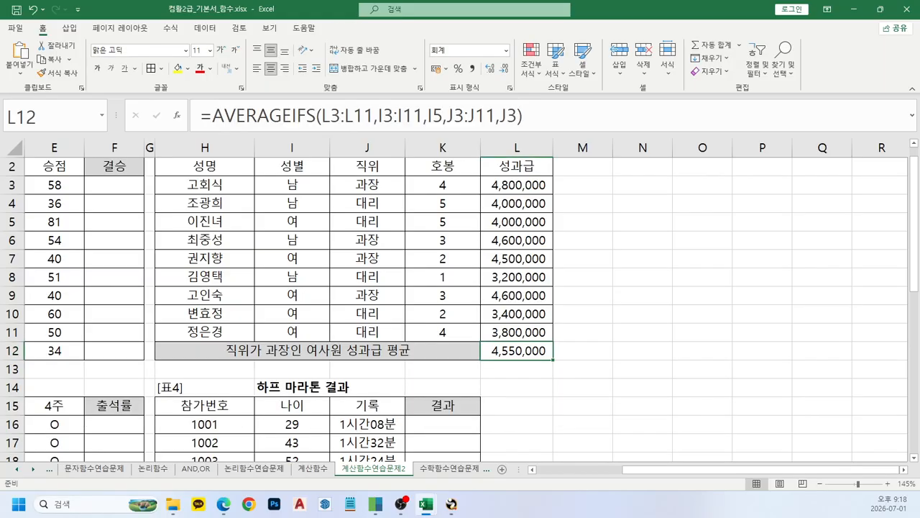
key("ctrl+v")
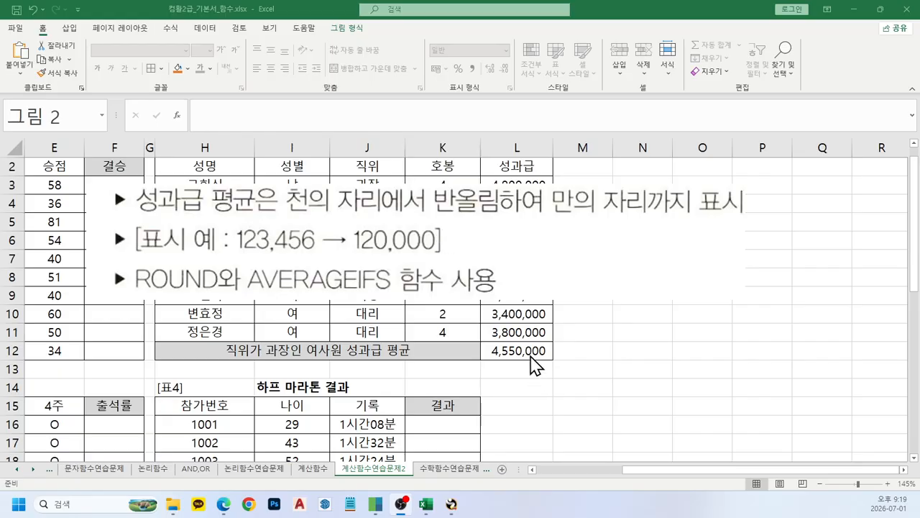
Wrap the AVERAGEIFS formula in L12 in a ROUND function
left_click(531, 357)
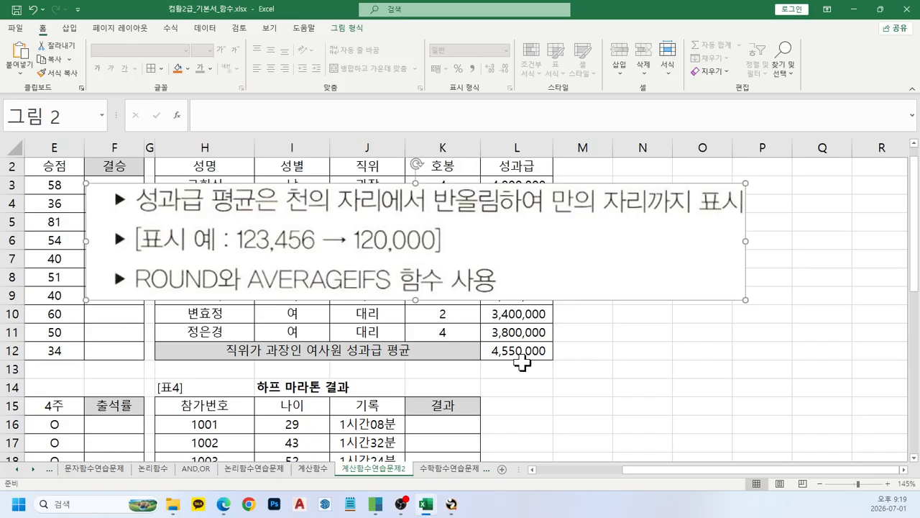
left_click(521, 352)
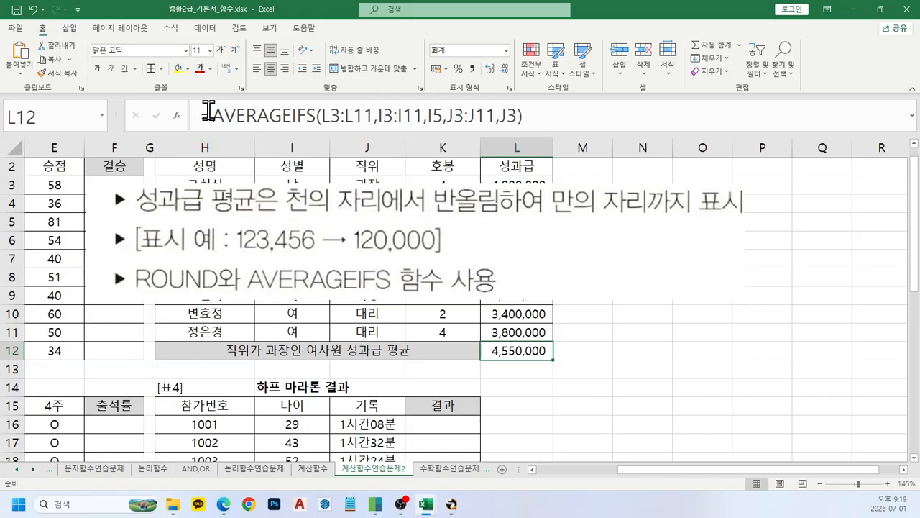
left_click(209, 116)
type("rou")
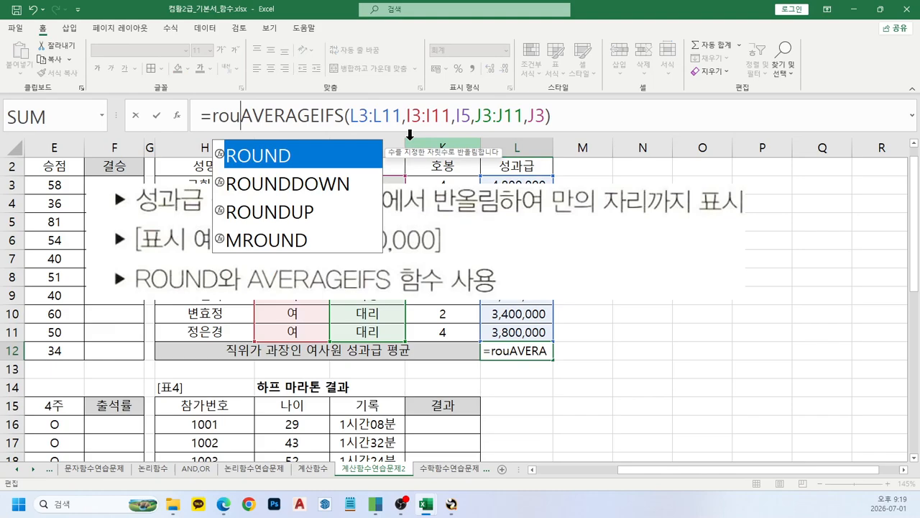
key("Tab")
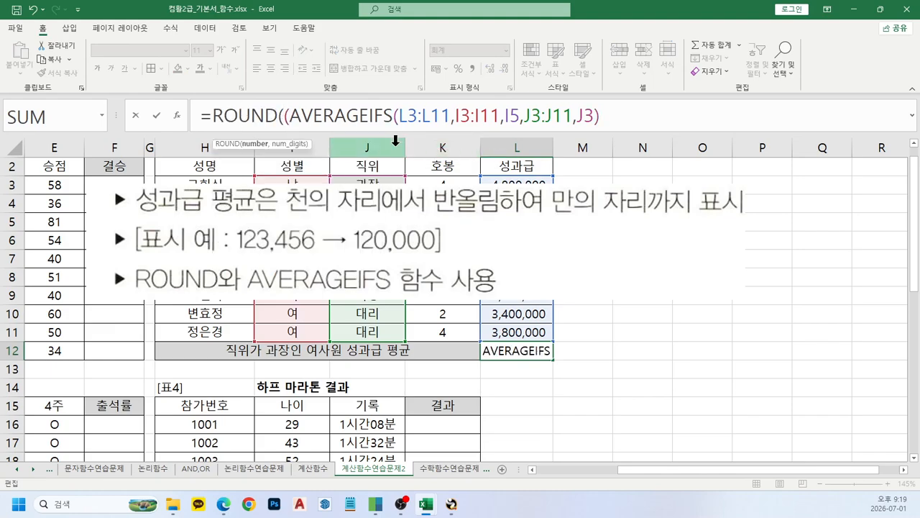
type("(")
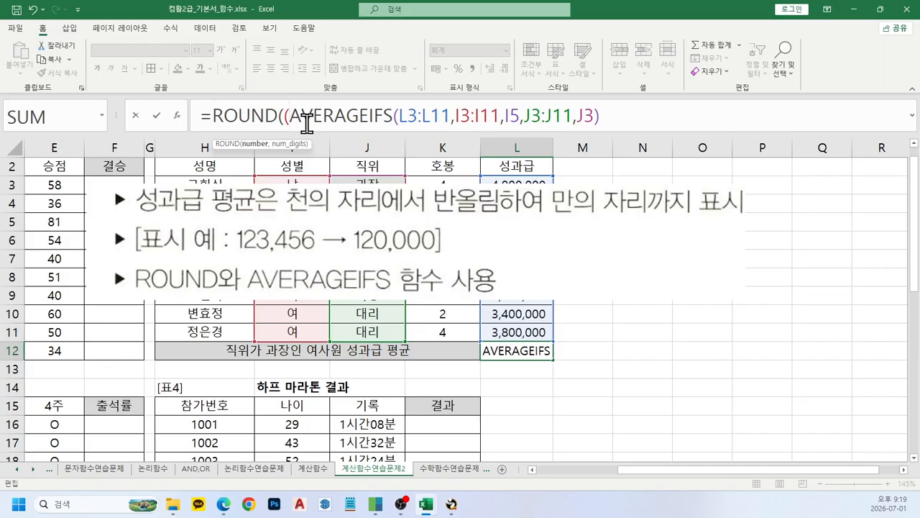
key("BackSpace")
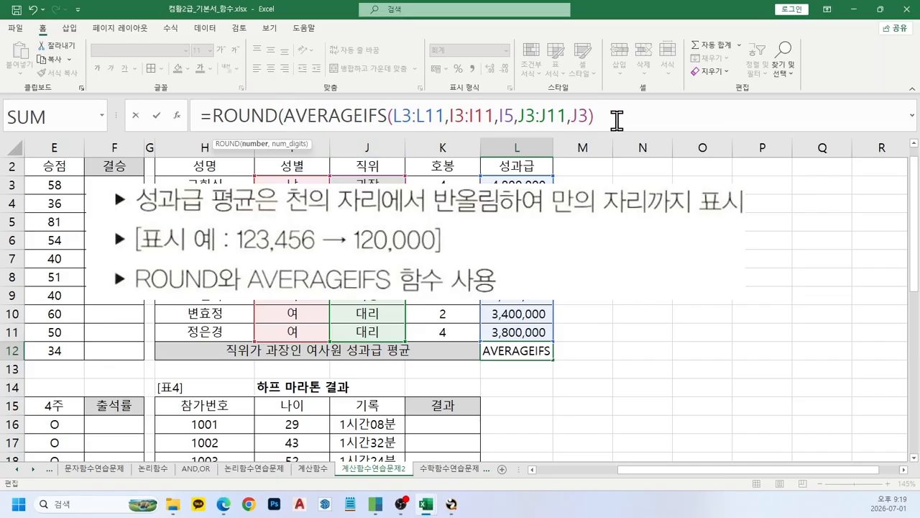
Complete the ROUND formula in L12 with -4 as the number of digits
left_click(616, 119)
type(",")
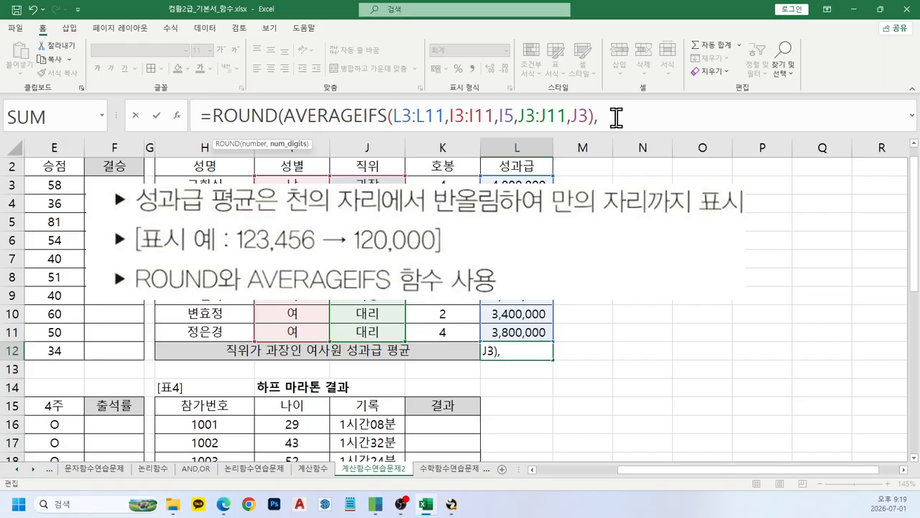
type("-4)")
key("Return")
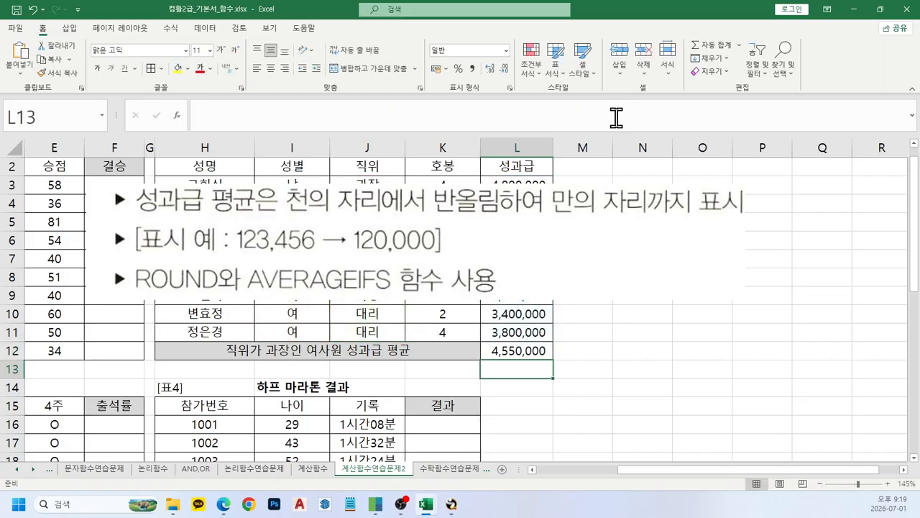
key("Up")
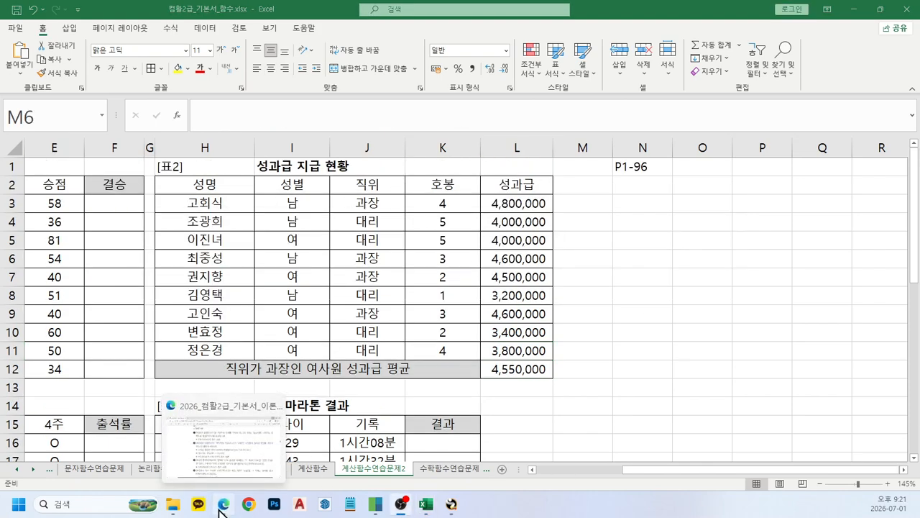
Switch to the textbook PDF in Edge, capture problem 1's question text on page 96, and return to the Excel worksheet
left_click(230, 464)
scroll(632, 395, "up", 3)
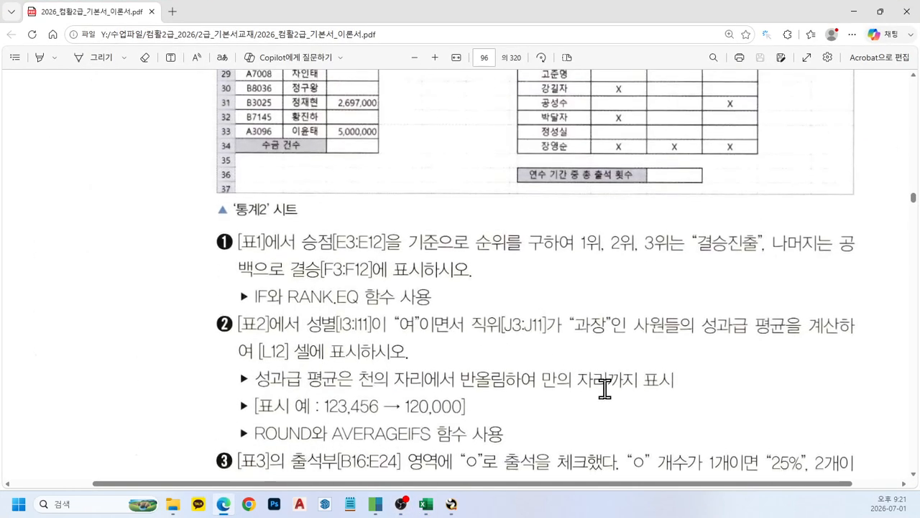
key("super+shift+s")
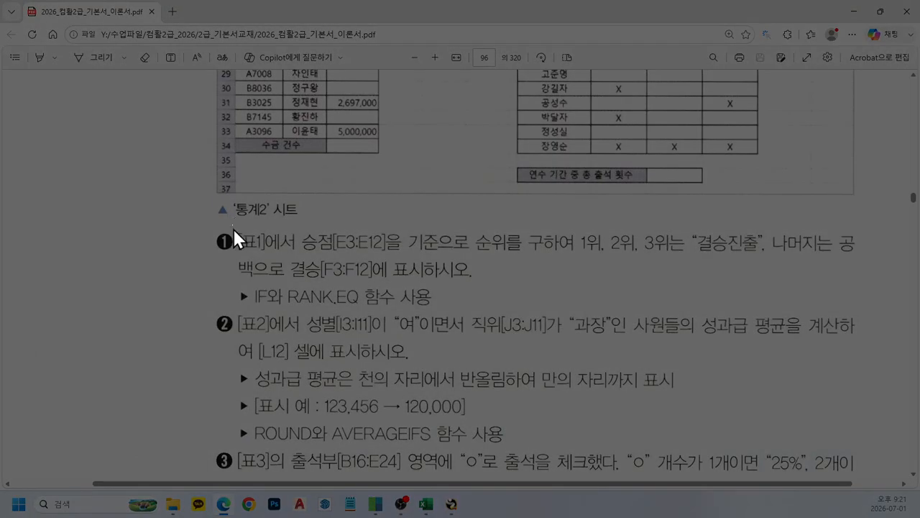
left_click_drag(232, 225, 861, 311)
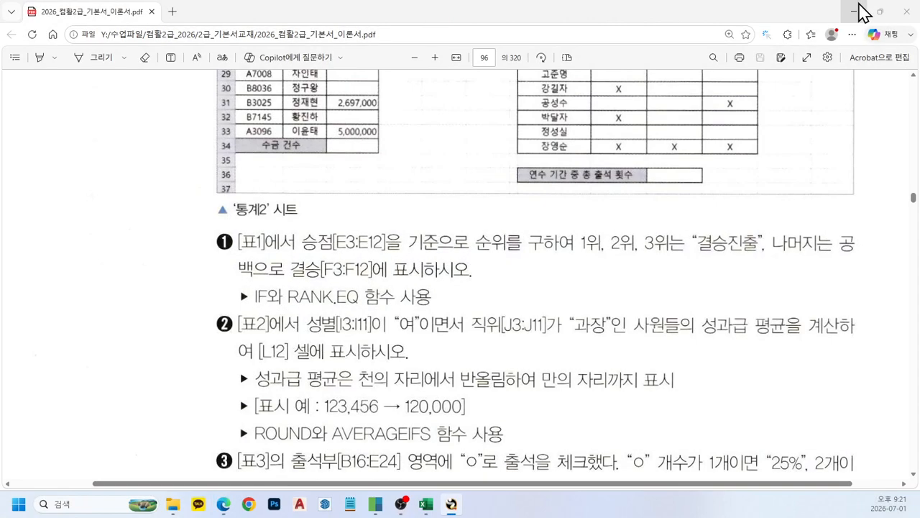
left_click(855, 12)
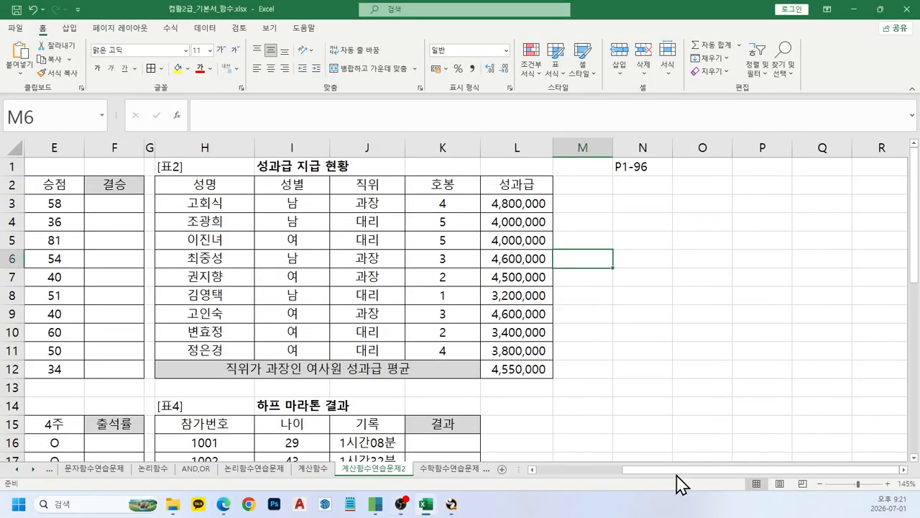
Paste the captured question into the worksheet, shrink it, and place it over the lower rows of [표1]
left_click_drag(647, 471, 530, 471)
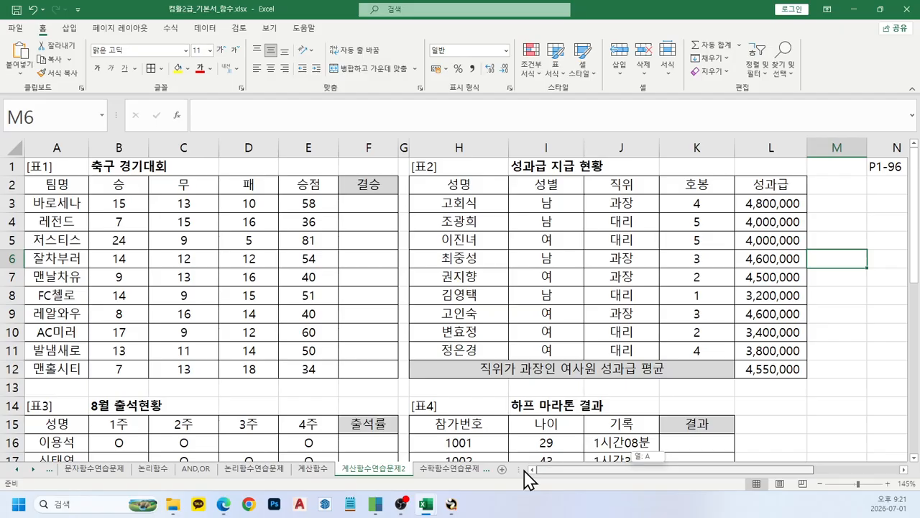
left_click(196, 354)
key("ctrl+v")
left_click_drag(422, 378, 396, 319)
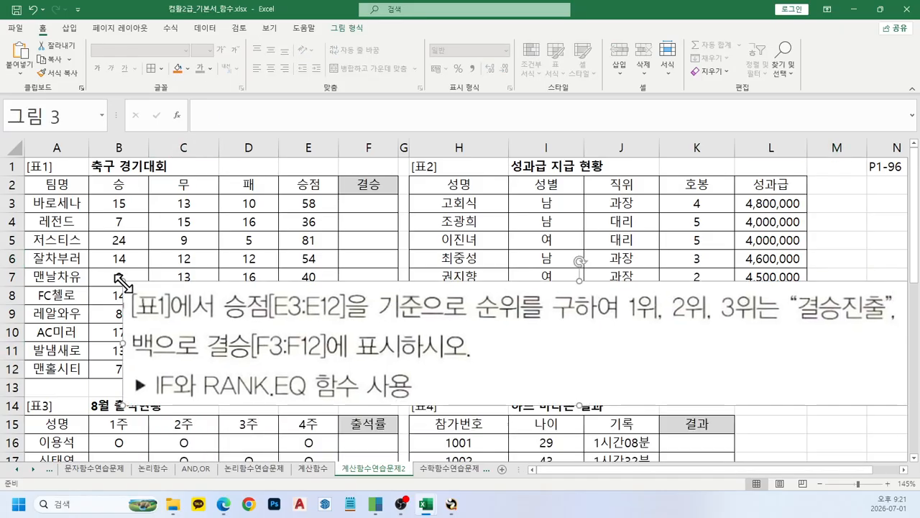
left_click_drag(124, 282, 407, 348)
left_click_drag(512, 369, 216, 365)
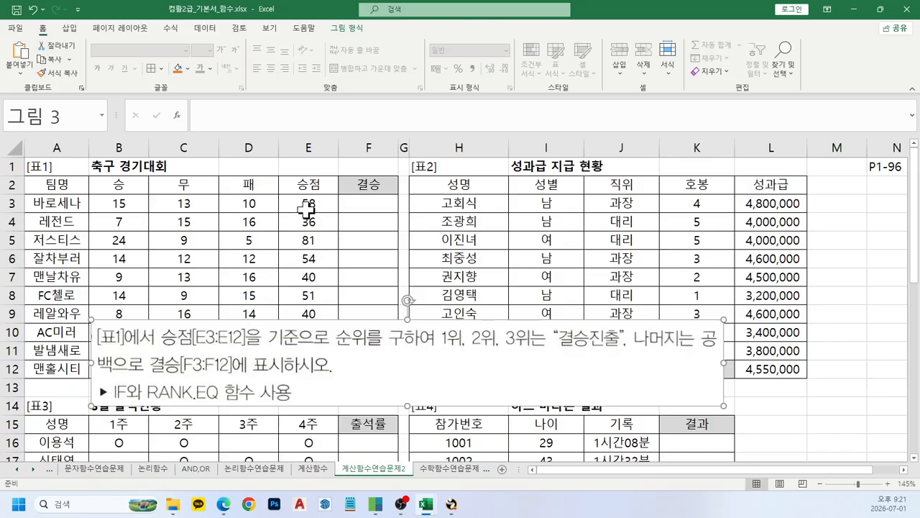
Examine problem 1's points range E3:E12, its rank condition, and the 결승진출 and blank outcomes for the IF function
left_click_drag(308, 206, 306, 363)
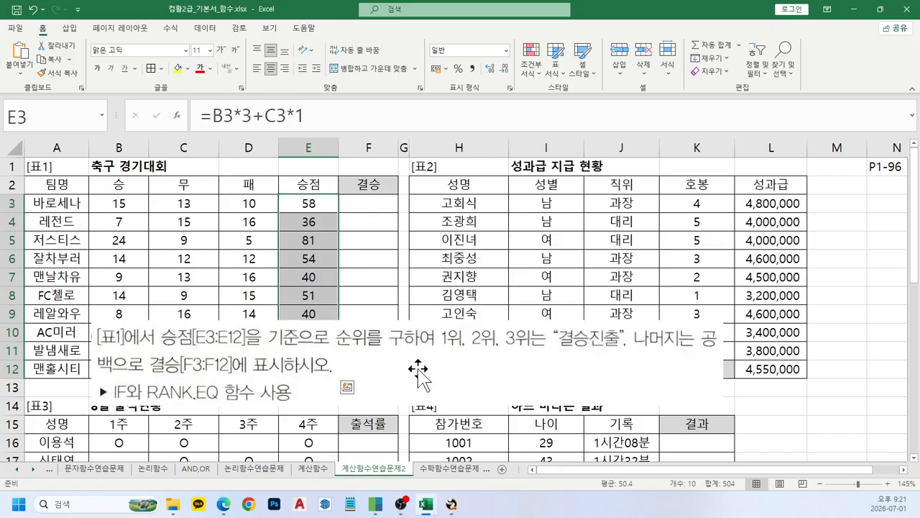
mouse_move(559, 349)
left_mouse_down()
mouse_move(639, 351)
mouse_move(612, 362)
mouse_move(611, 375)
left_mouse_up()
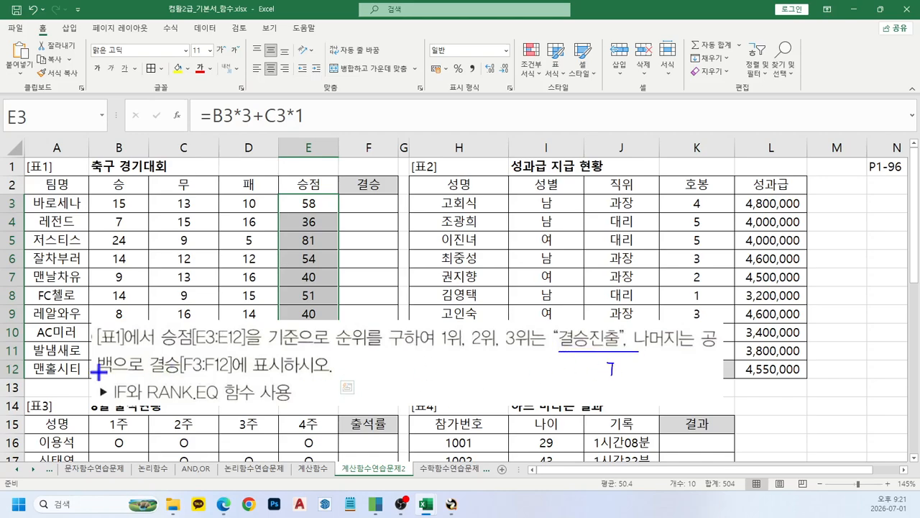
left_click_drag(98, 371, 142, 384)
mouse_move(607, 368)
left_mouse_down()
mouse_move(519, 359)
mouse_move(613, 372)
left_mouse_up()
left_click_drag(147, 392, 158, 358)
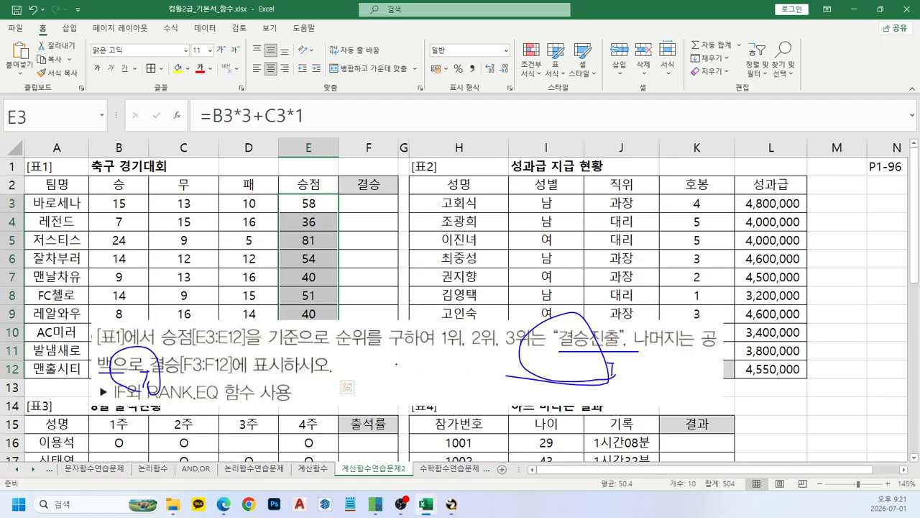
left_click_drag(396, 363, 438, 365)
left_click_drag(428, 364, 421, 402)
left_click_drag(407, 402, 439, 403)
mouse_move(461, 364)
left_mouse_down()
mouse_move(477, 364)
mouse_move(464, 397)
mouse_move(480, 384)
left_mouse_up()
left_click_drag(345, 353, 372, 347)
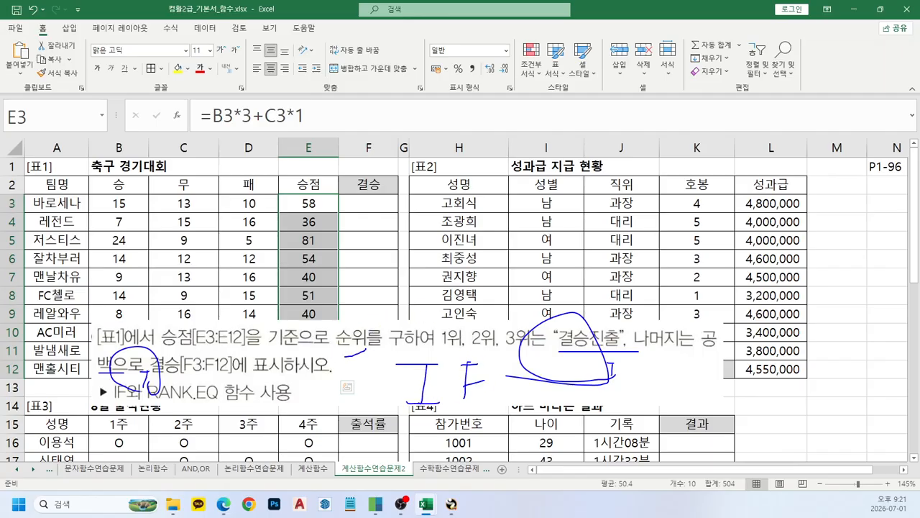
left_click_drag(379, 305, 385, 318)
mouse_move(168, 368)
left_mouse_down()
mouse_move(177, 381)
mouse_move(199, 358)
left_mouse_up()
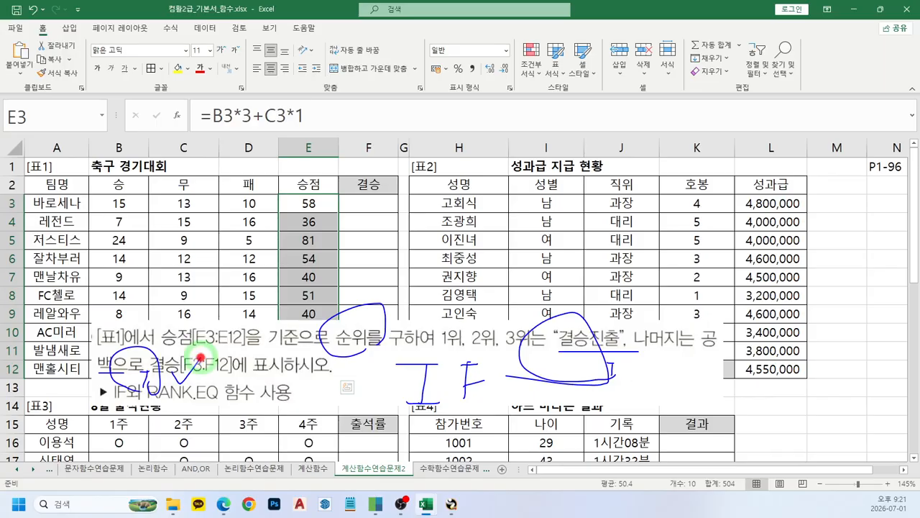
key("Escape")
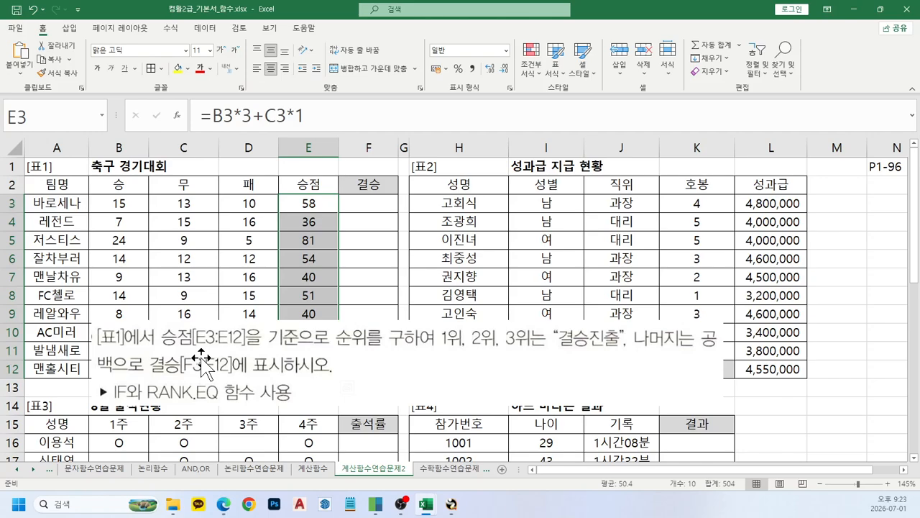
Move the question picture below the [표1] table and start a RANK.EQ formula in F3
left_click(371, 204)
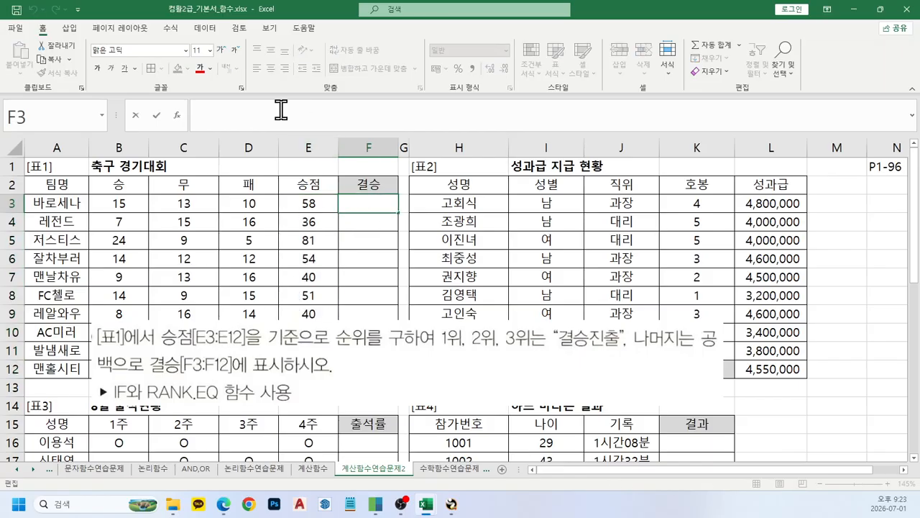
left_click_drag(291, 359, 294, 444)
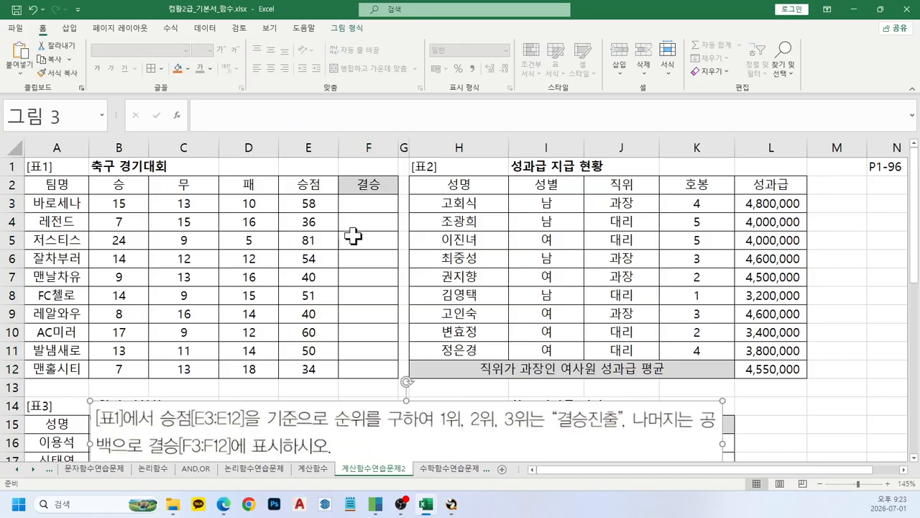
left_click(352, 204)
left_click(274, 115)
type("=")
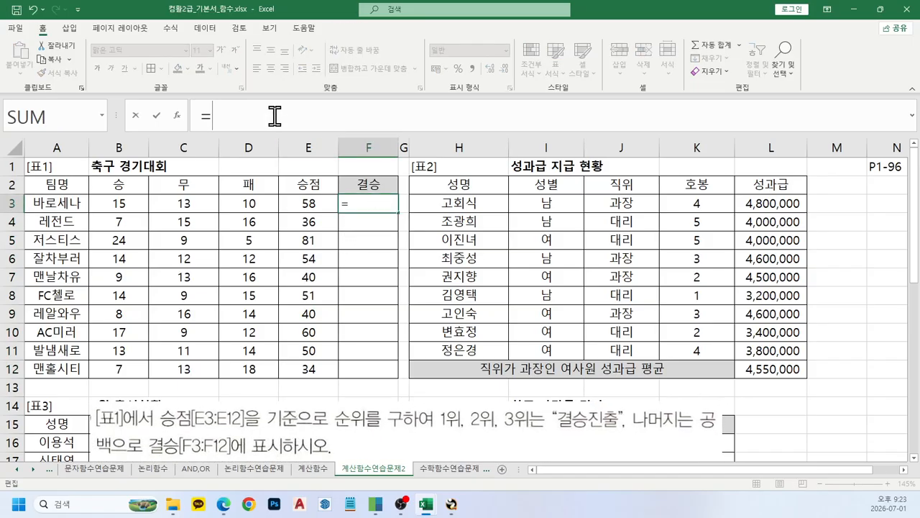
type("ㄱ")
key("BackSpace")
type("rank")
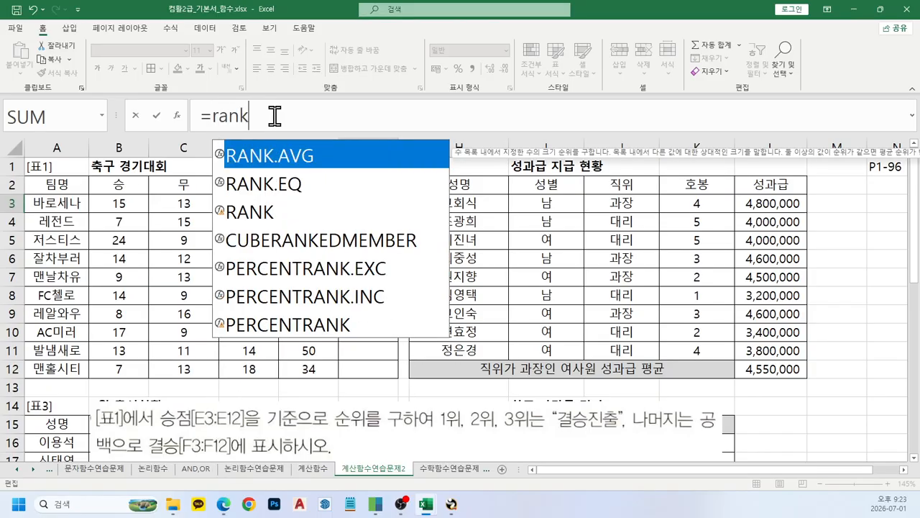
key("Down")
key("Tab")
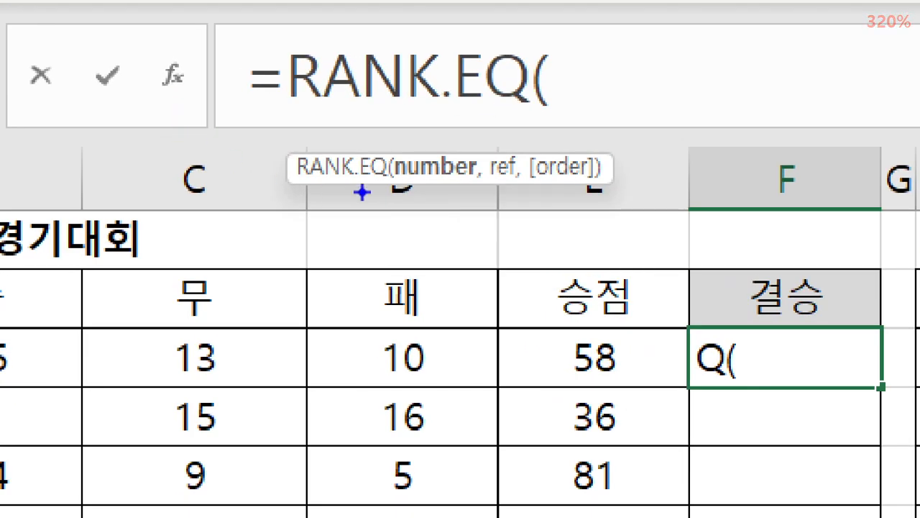
Review the RANK.EQ arguments and enter the points cell E3 as the number to rank in the F3 formula
left_click_drag(397, 184, 464, 189)
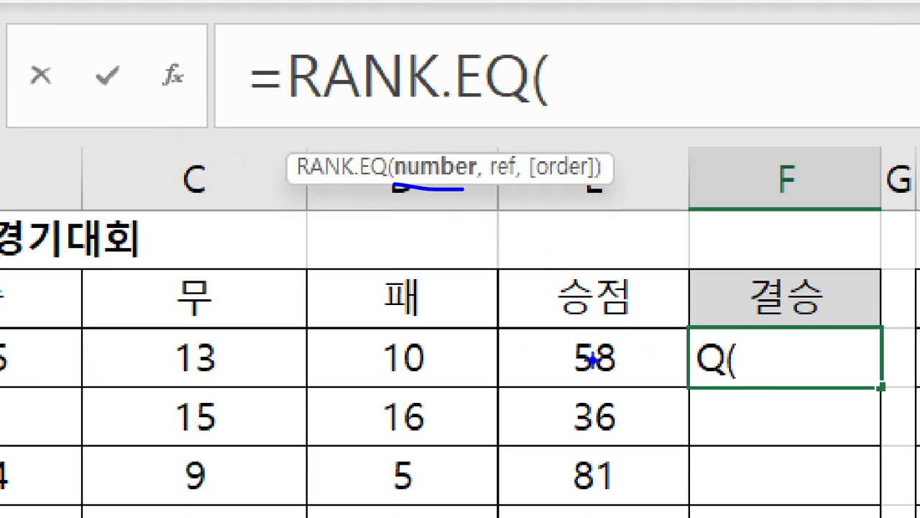
left_click_drag(532, 349, 610, 381)
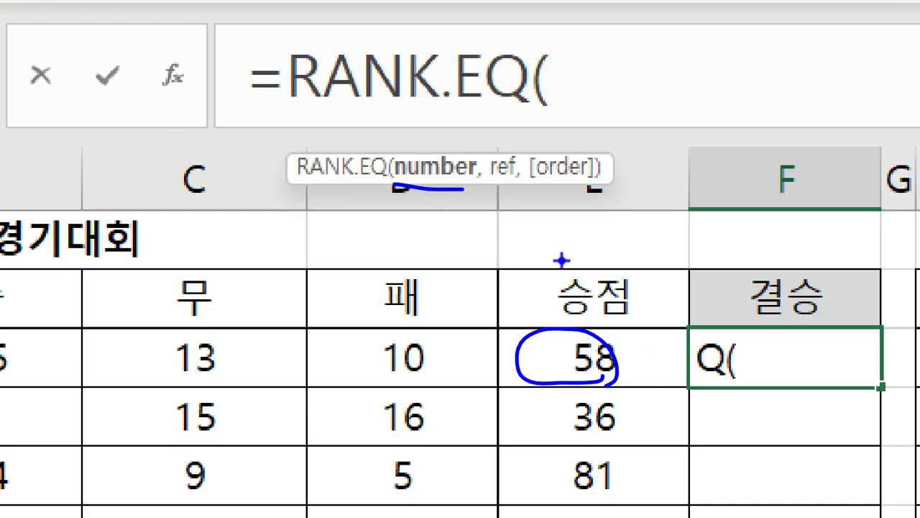
left_click_drag(489, 183, 519, 188)
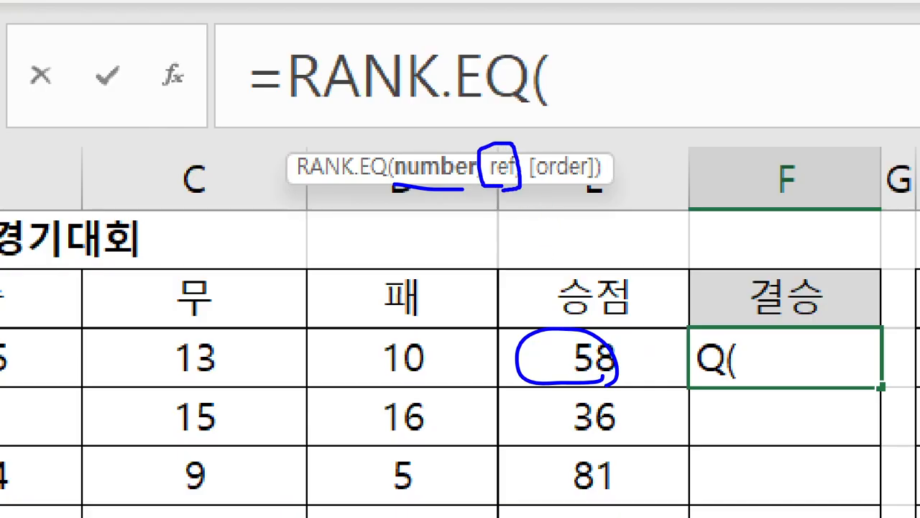
left_click_drag(510, 314, 500, 370)
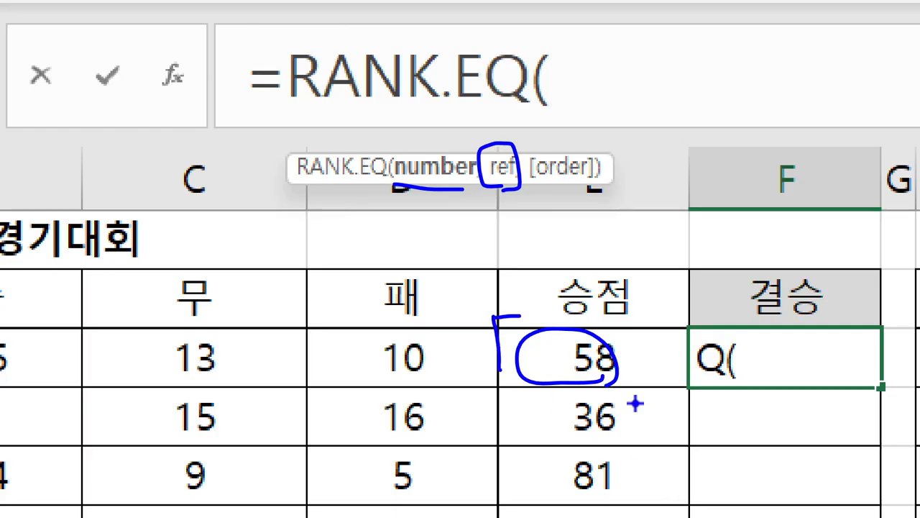
left_click_drag(532, 189, 601, 193)
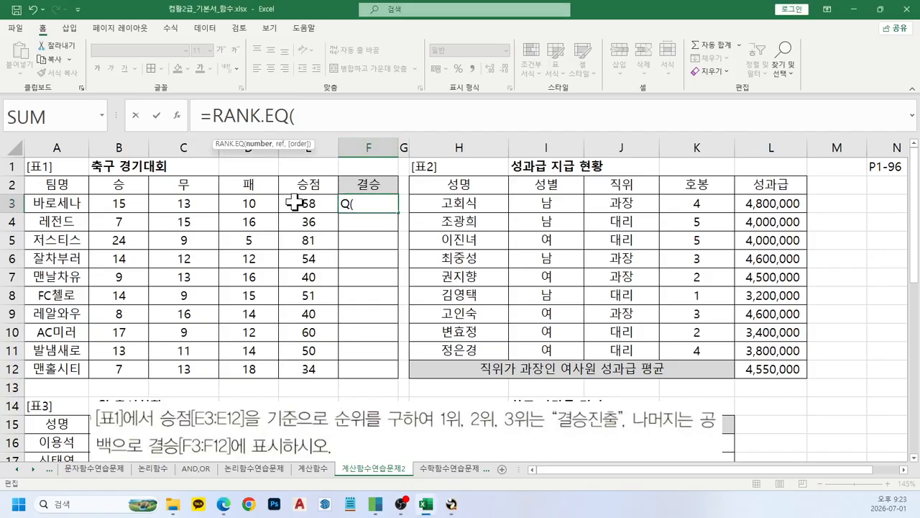
left_click(295, 203)
type(",")
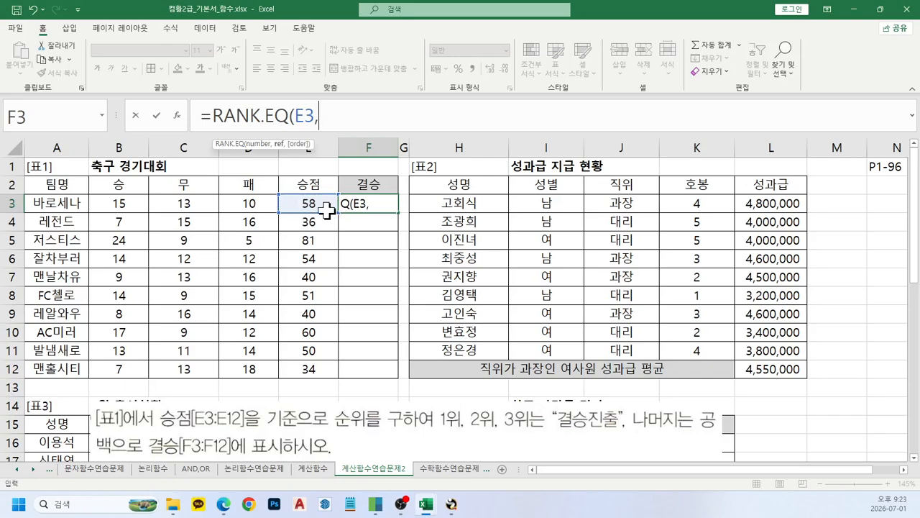
Complete F3's RANK.EQ formula with range E3:E12 and descending order 0, and check its rank against the points in E5, E10 and E3
left_click_drag(323, 206, 318, 367)
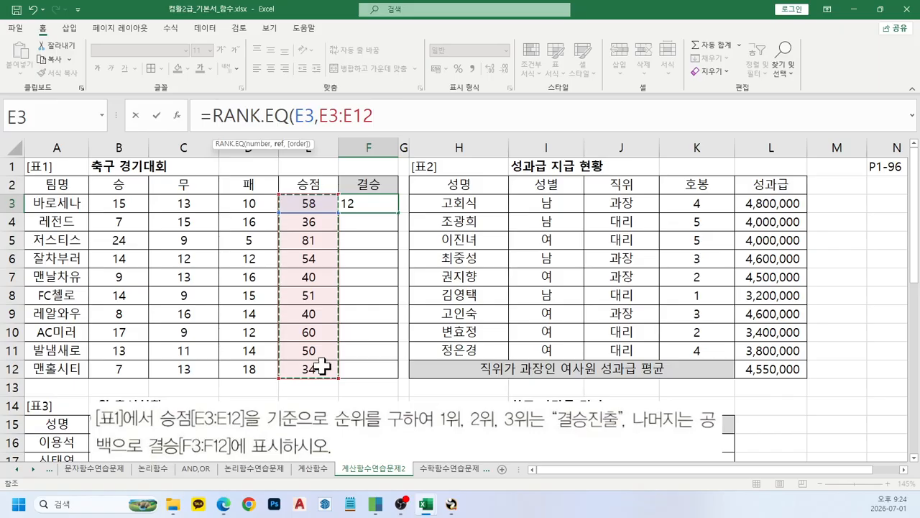
type(",")
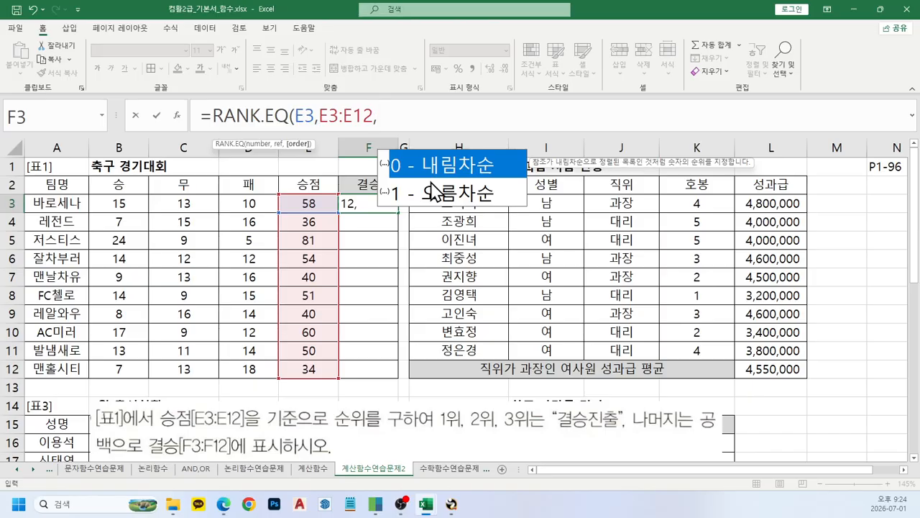
type("0)")
key("Return")
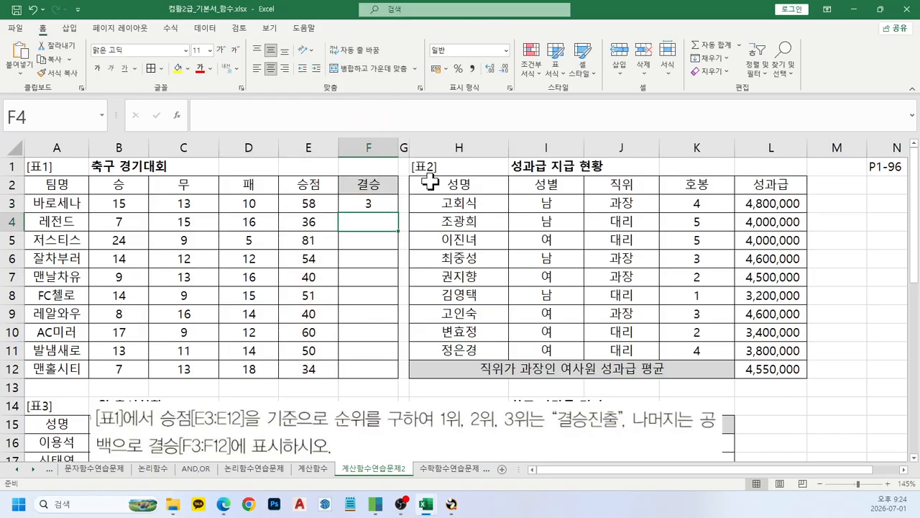
key("Up")
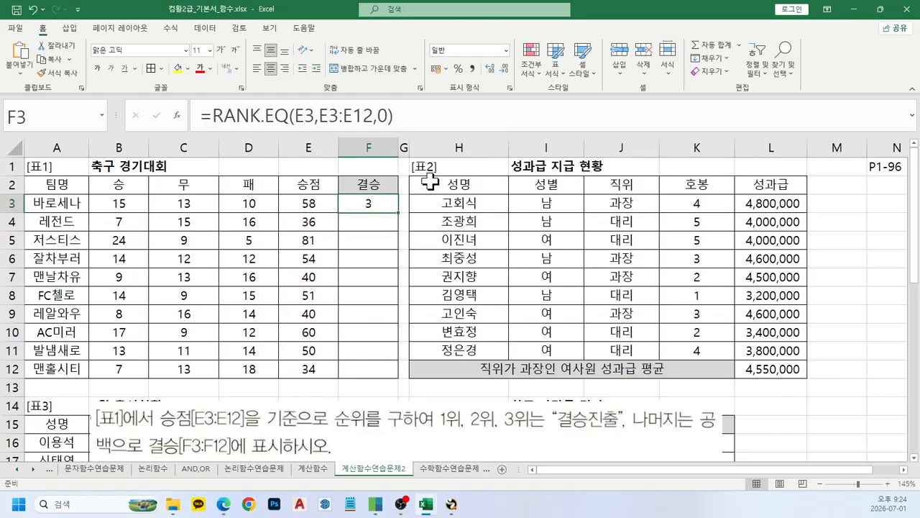
left_click(327, 237)
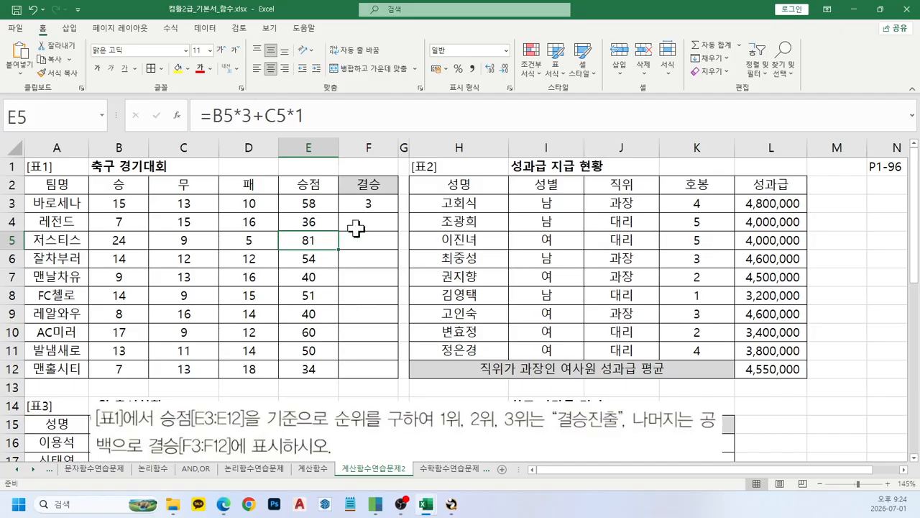
left_click(322, 335, "ctrl")
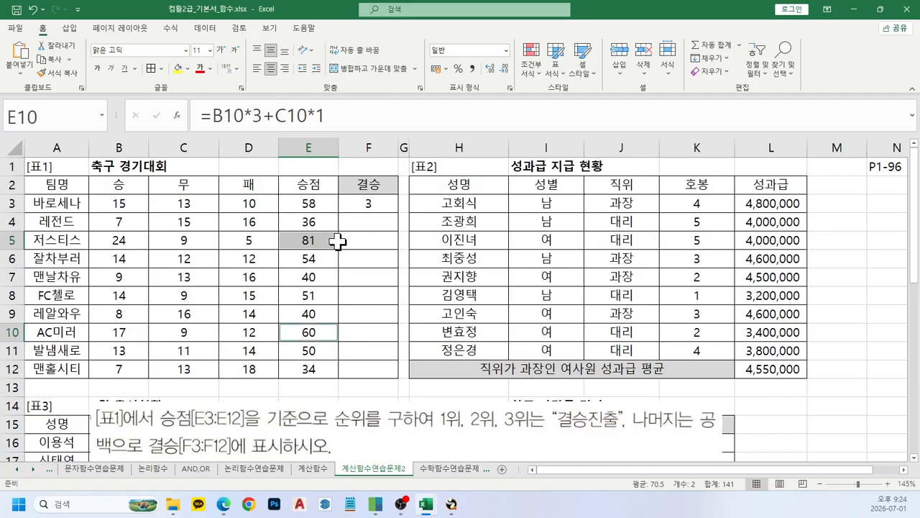
left_click(324, 203, "ctrl")
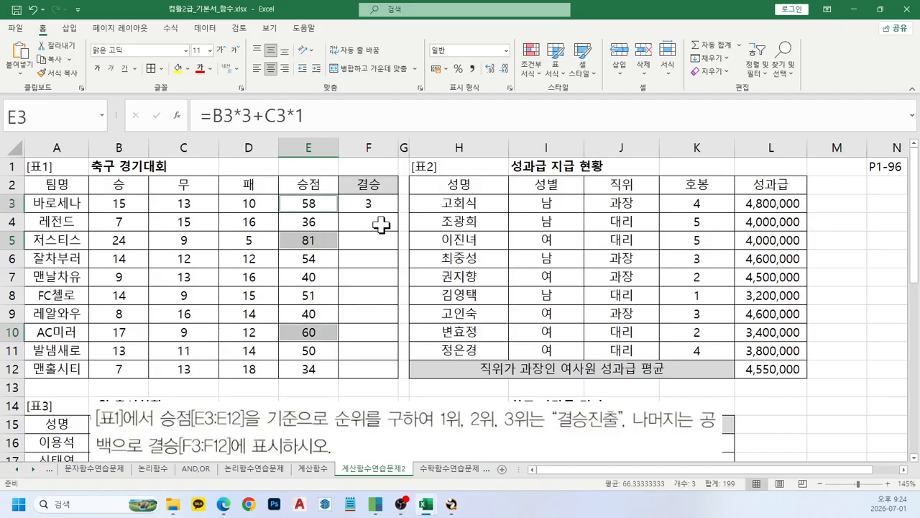
Fill the F3 rank formula down to F12 and inspect the range referenced by the formula in F10
left_click(383, 206)
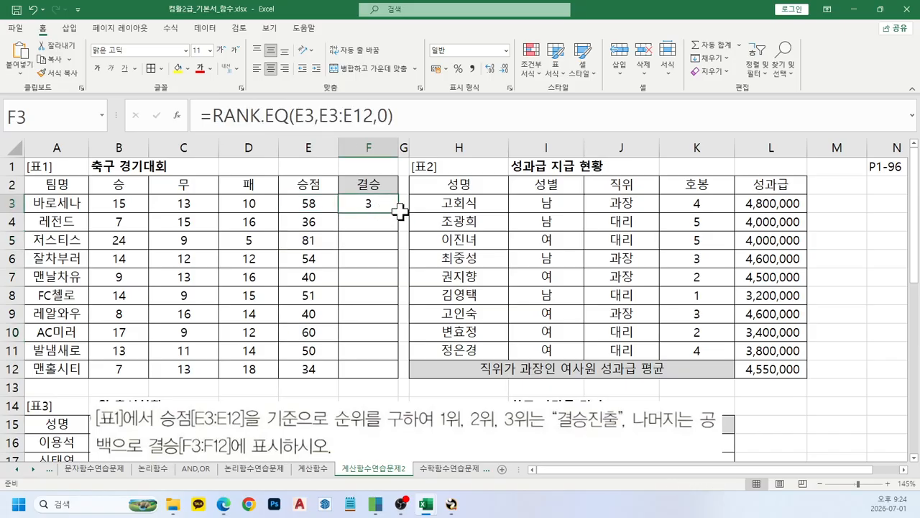
left_click_drag(399, 213, 405, 376)
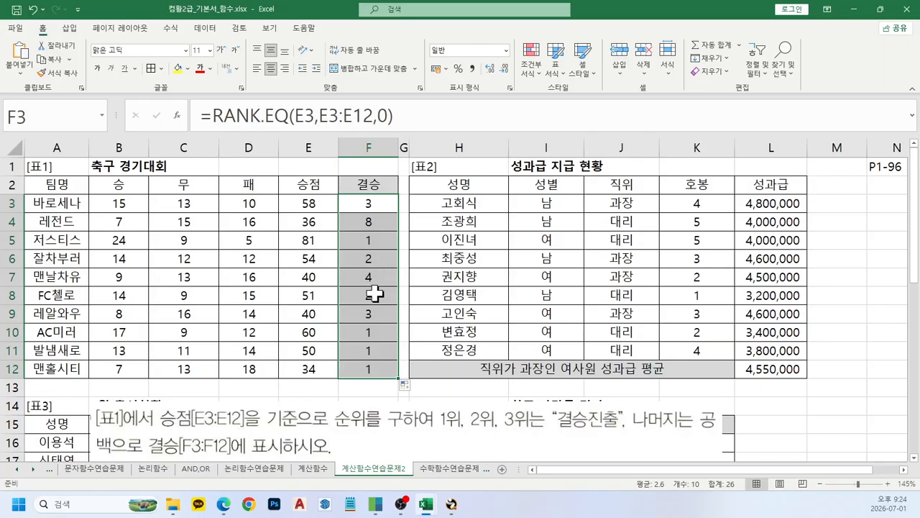
left_click(374, 327)
left_click(350, 116)
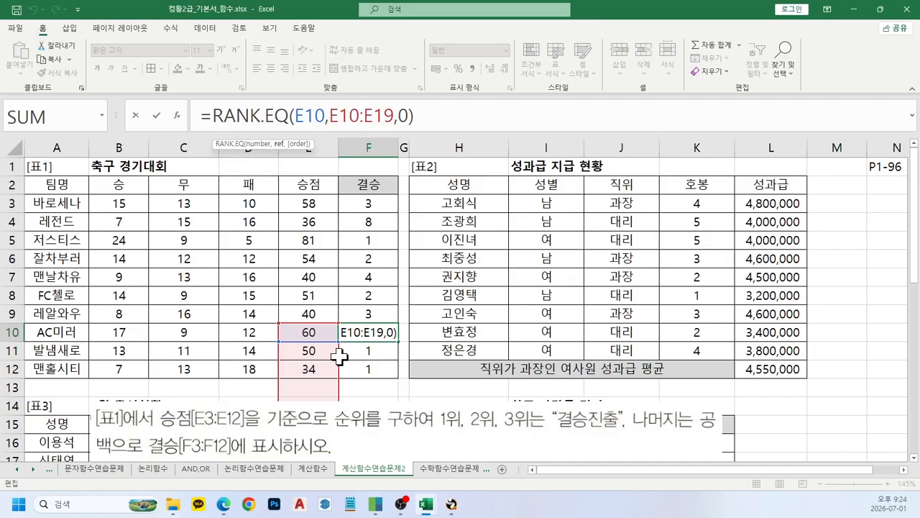
key("ctrl+Return")
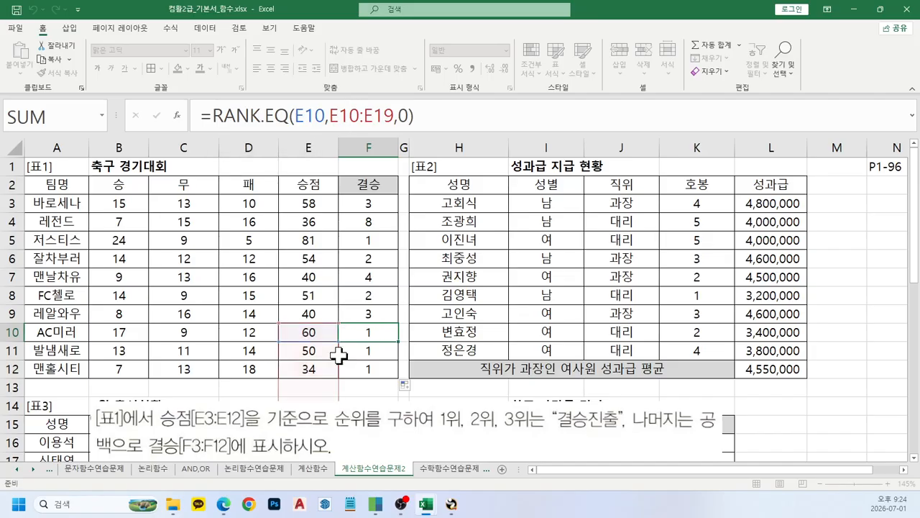
Make the ranking range in F3 absolute as $E$3:$E$12 and fill the formula down to F12
left_click(370, 202)
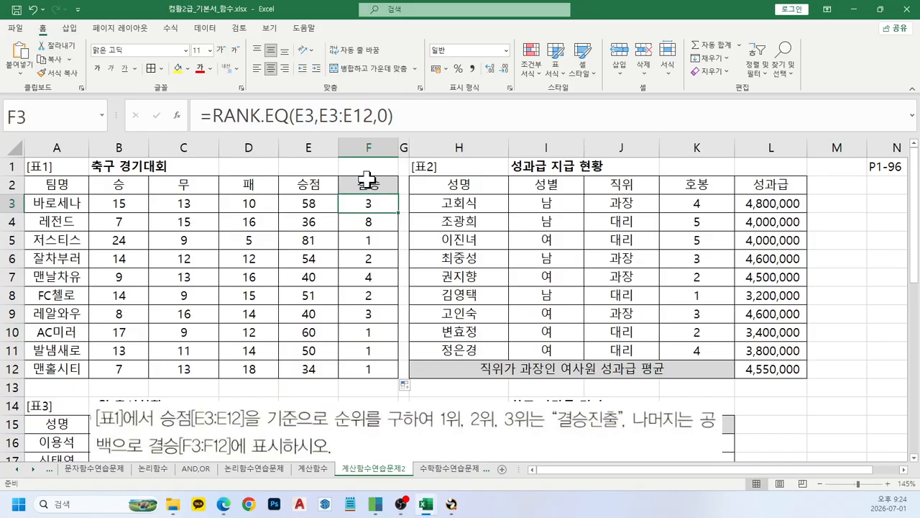
left_click(321, 113)
left_click_drag(319, 113, 373, 113)
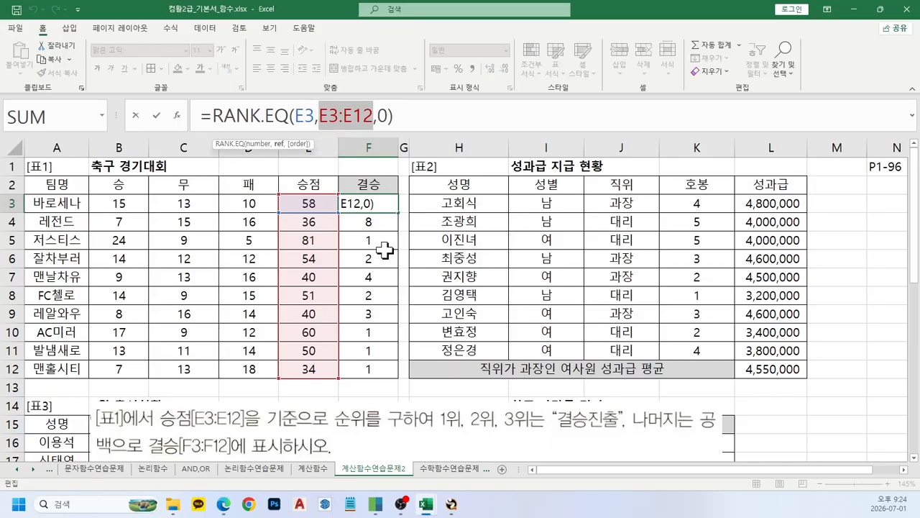
key("F4")
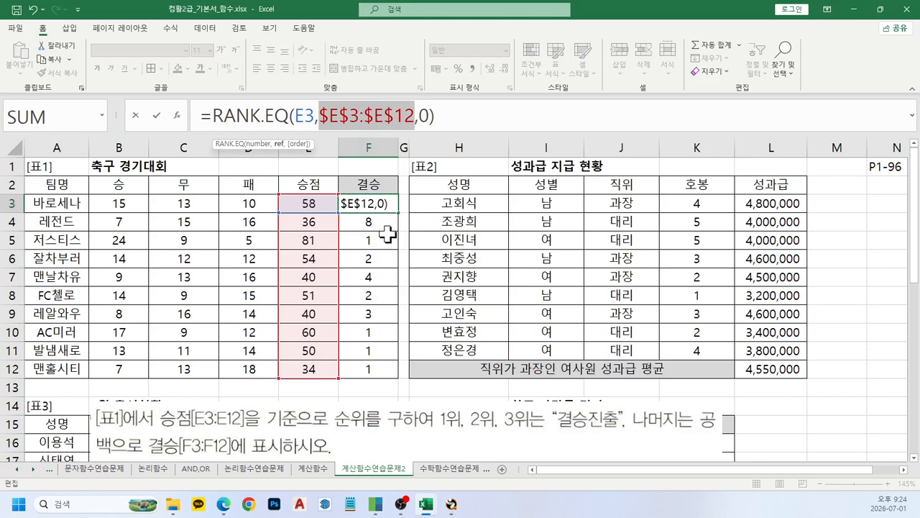
key("Return")
key("Up")
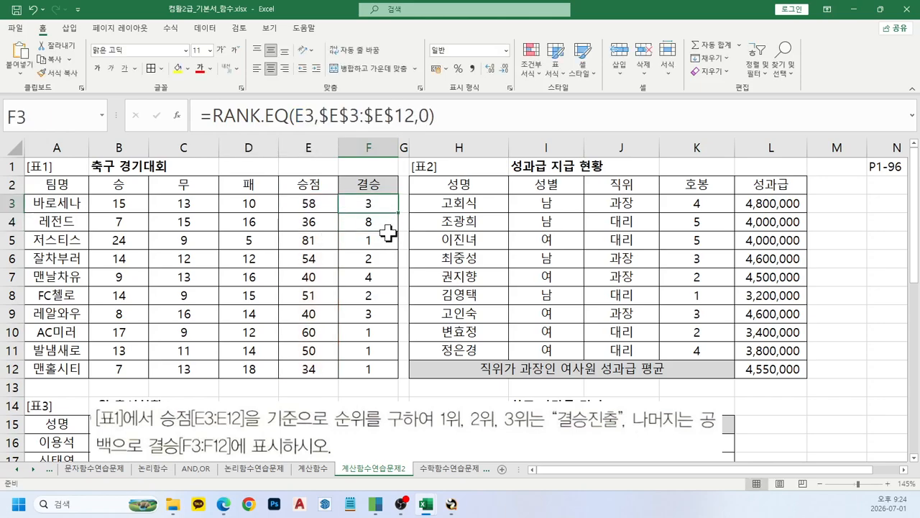
left_click_drag(397, 211, 398, 375)
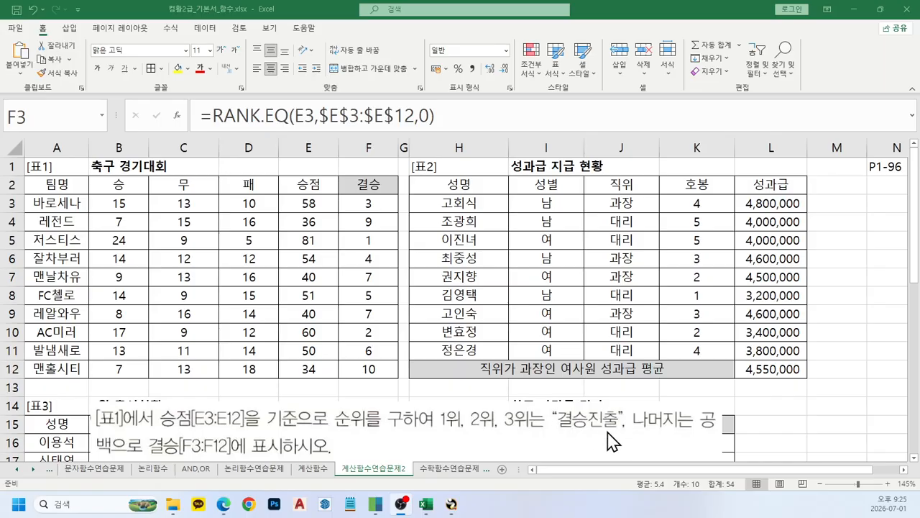
Add the condition <=3 to the end of F3's rank formula and fill it down to F12
left_click(368, 202)
left_click(369, 205)
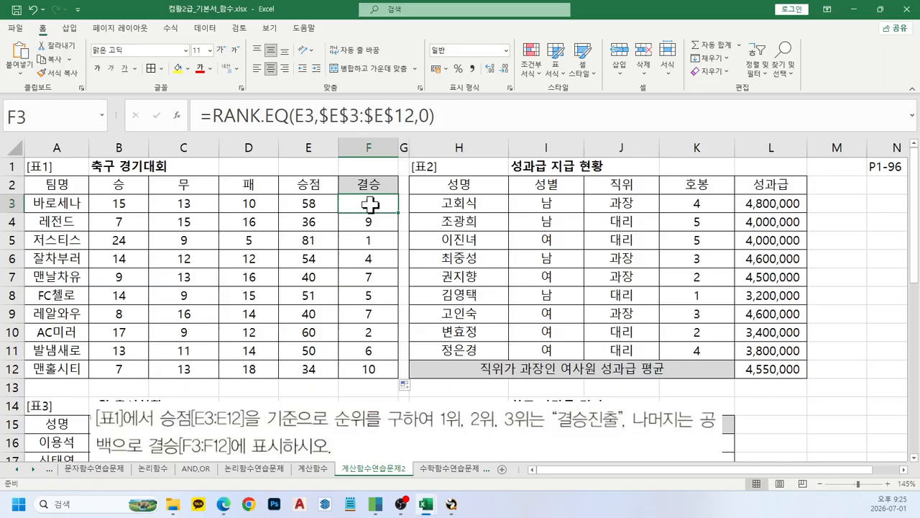
left_click(479, 117)
type("<=3")
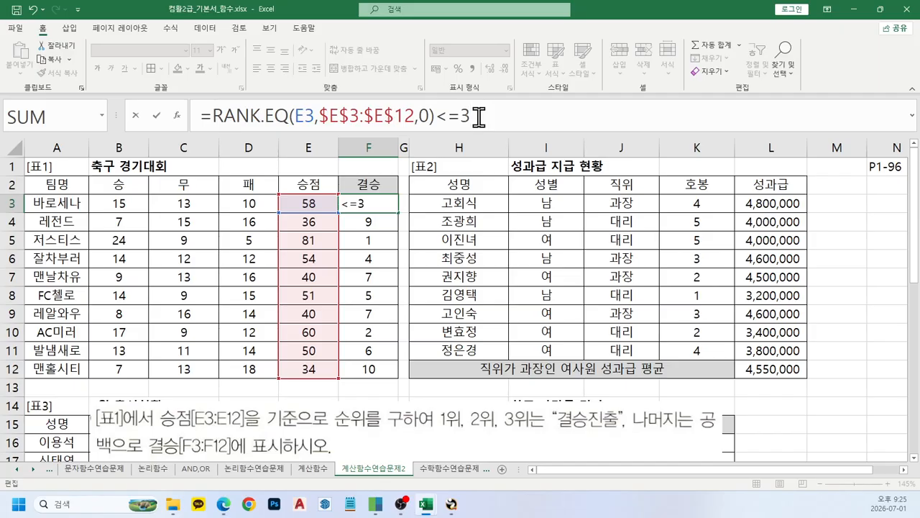
key("ctrl+Return")
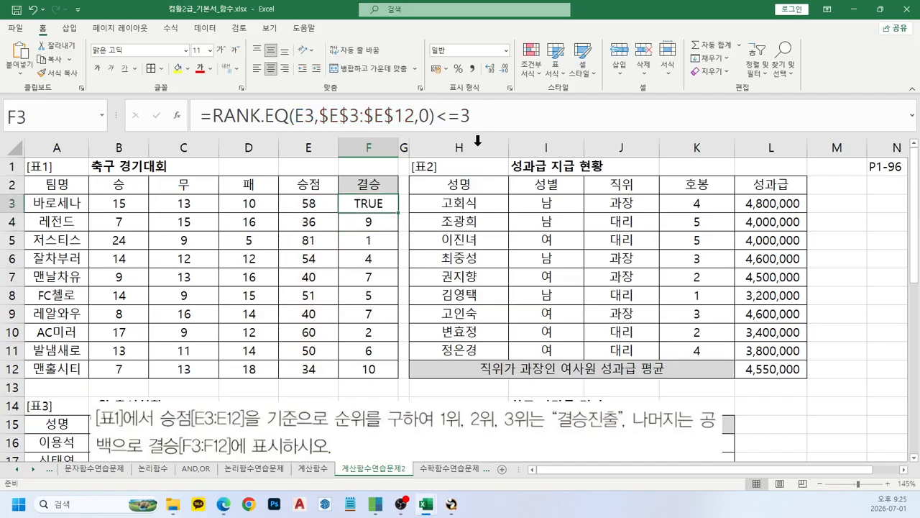
left_click_drag(397, 213, 385, 374)
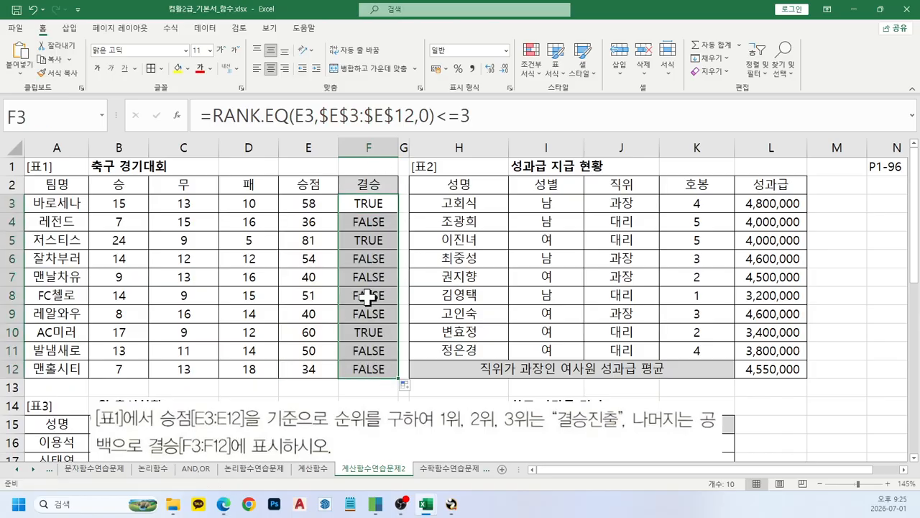
Wrap F3's rank test in an IF function that returns "결승진출" when the condition is true
left_click(363, 202)
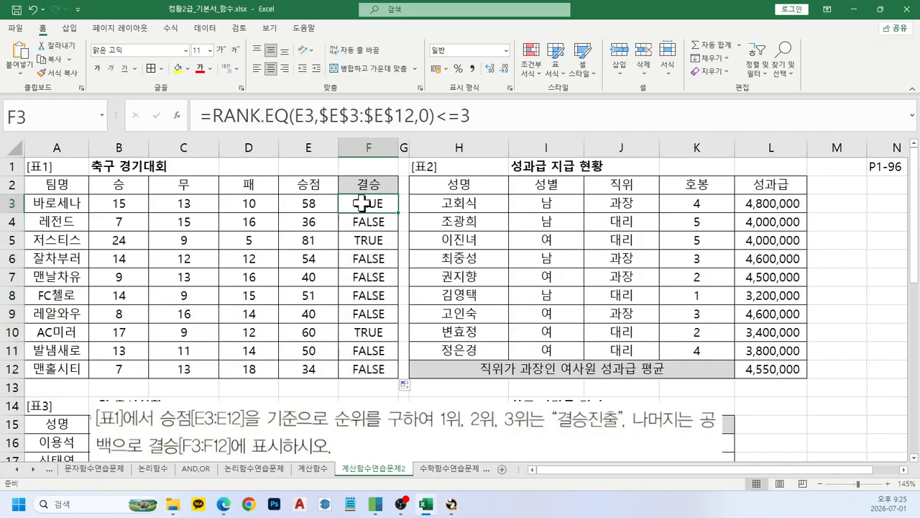
left_click(217, 104)
type("if(")
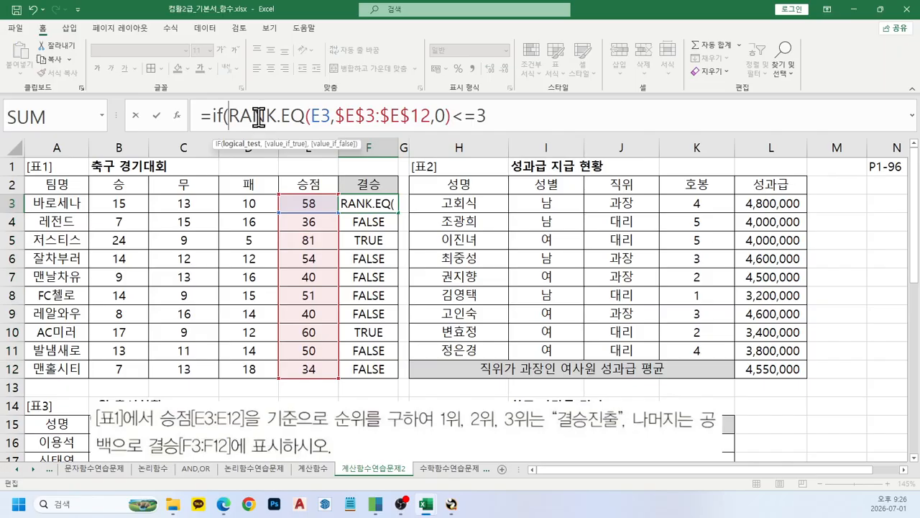
left_click(545, 117)
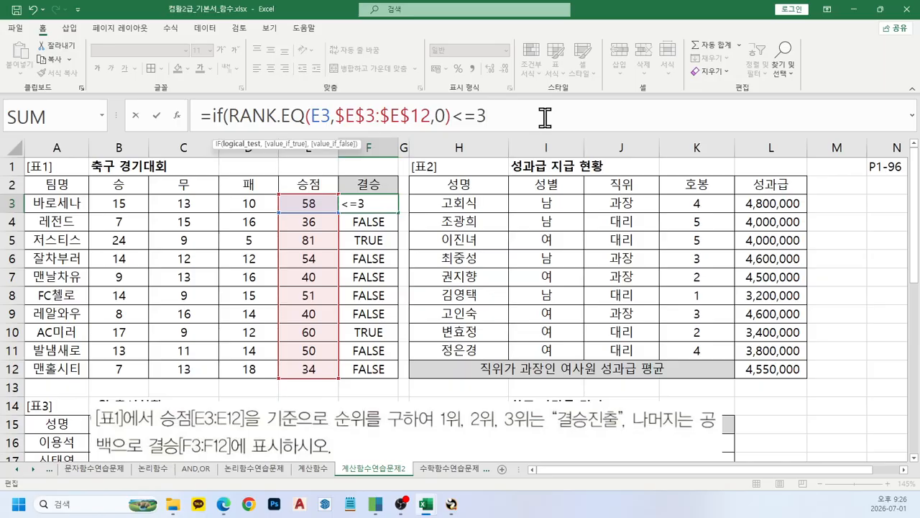
type(",\"")
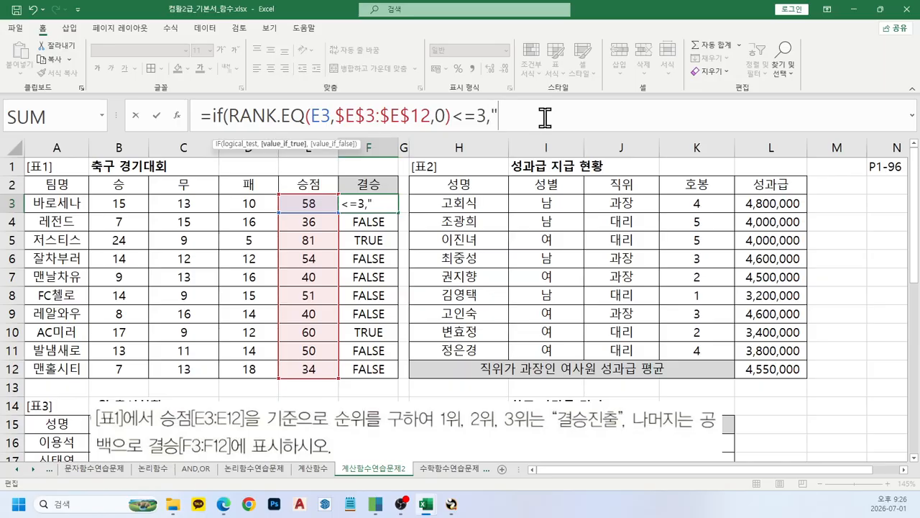
type("ruf")
key("BackSpace")
key("BackSpace")
key("BackSpace")
type("결")
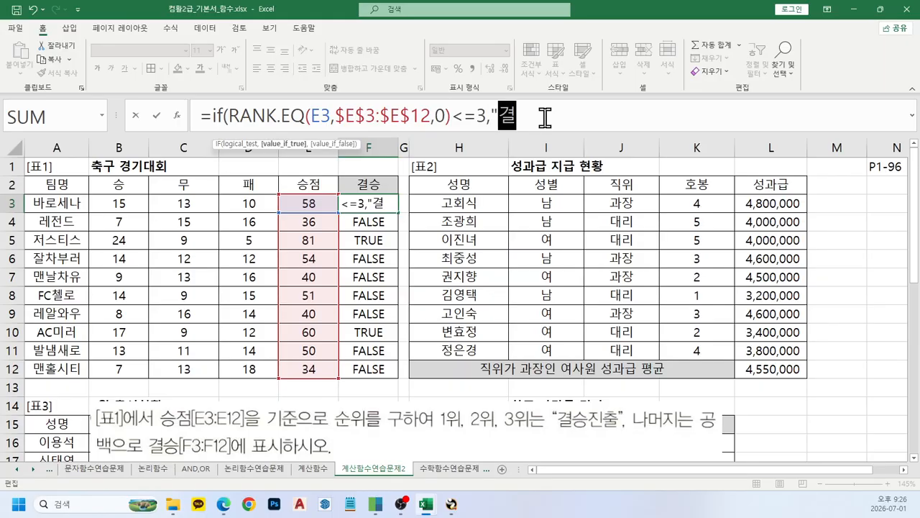
type("승진추ㄹ\"")
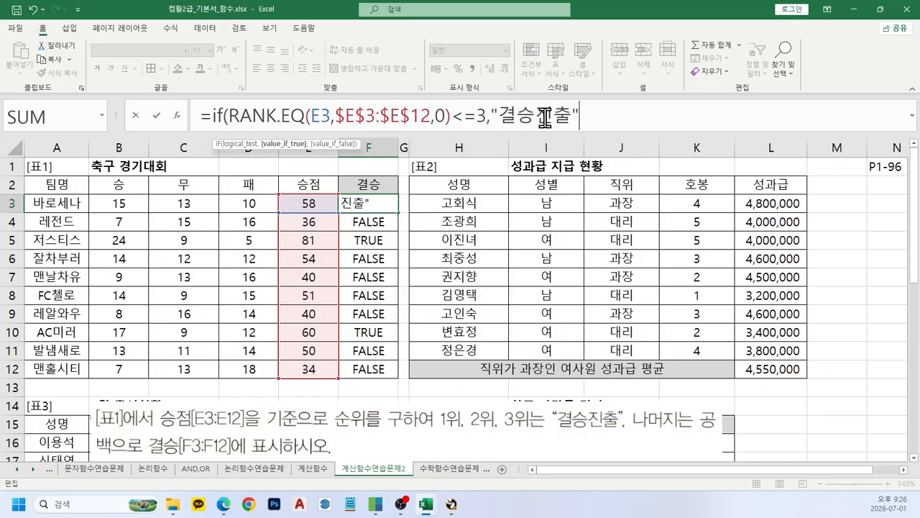
Set the IF function's false result to an empty string "" and fill the finished F3 formula down to F12
type(",")
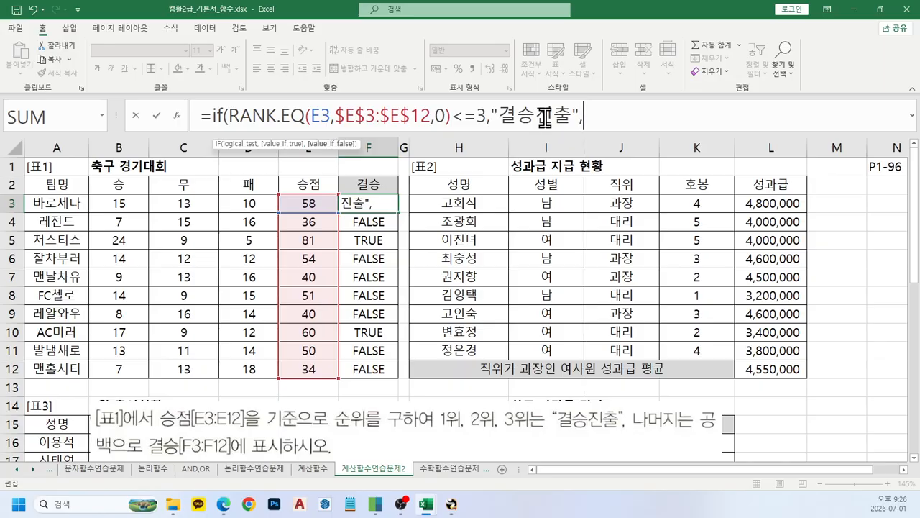
type("\"\")")
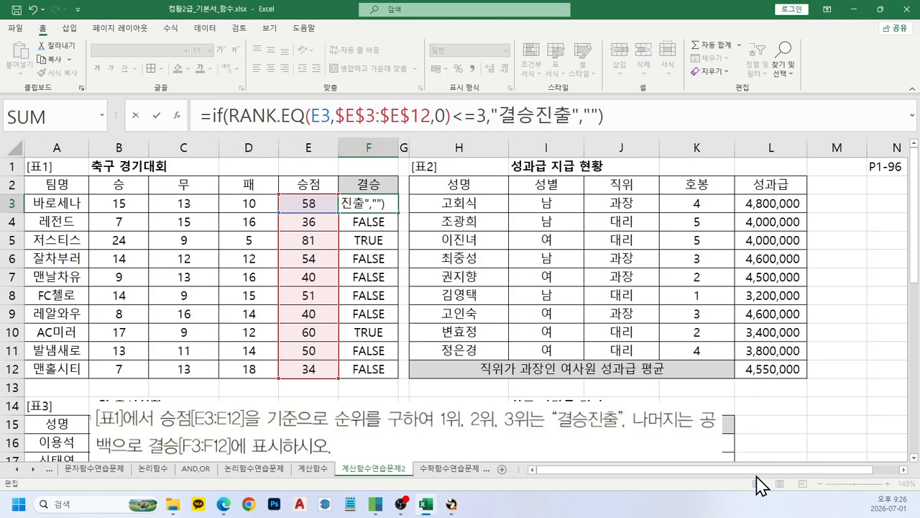
key("Return")
key("Up")
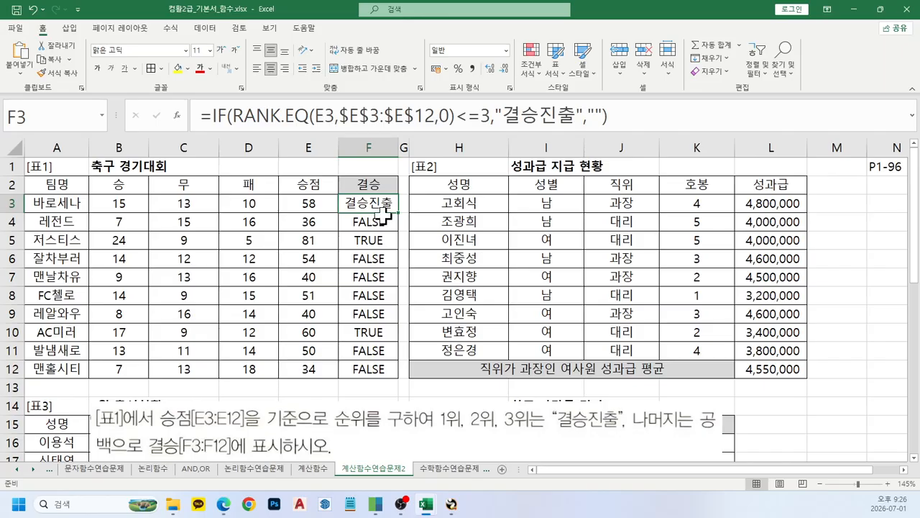
left_click_drag(397, 212, 401, 372)
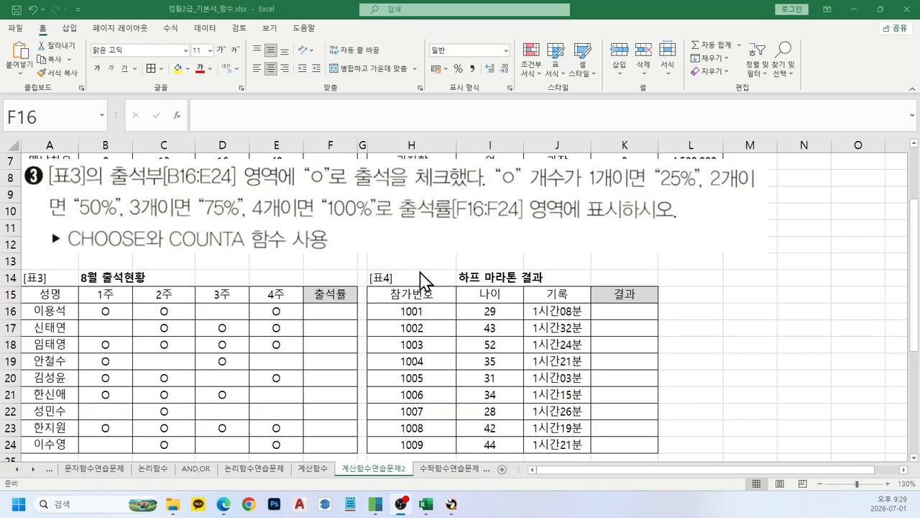
Count the first student's attendance marks in F16 with =COUNTA(B16:E16) and fill the formula down to F24
left_click(335, 316)
type("=")
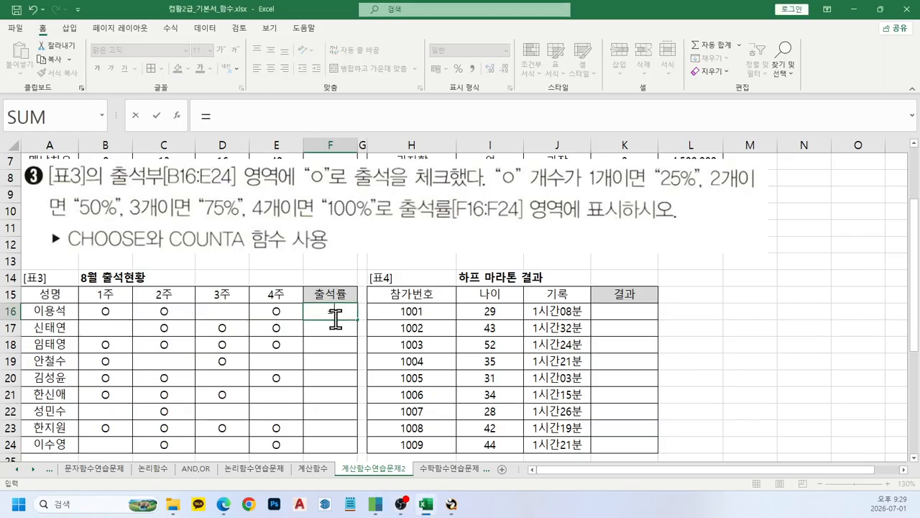
type("coun")
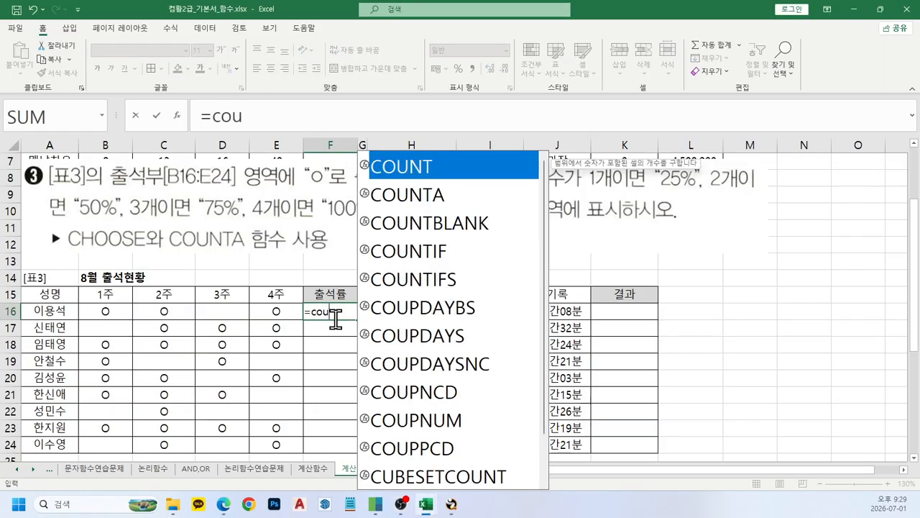
key("Down")
key("Down")
key("Up")
key("Tab")
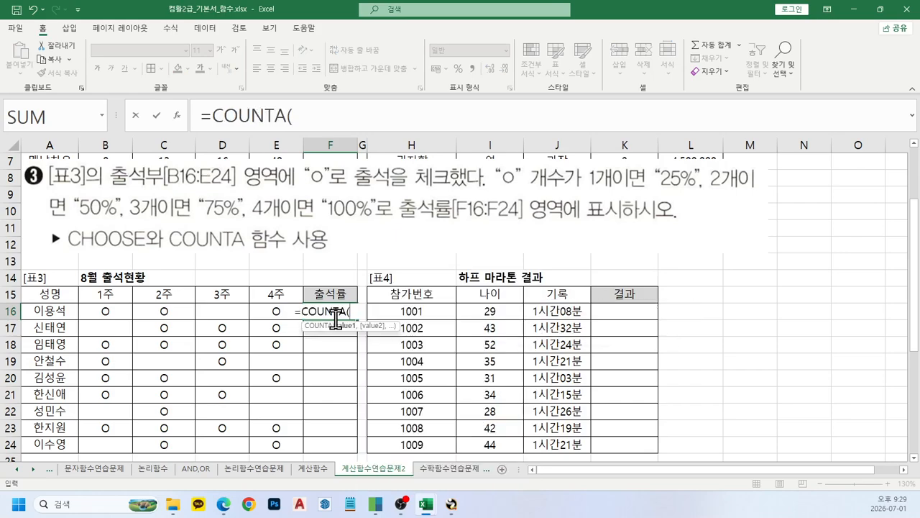
left_click_drag(112, 309, 276, 316)
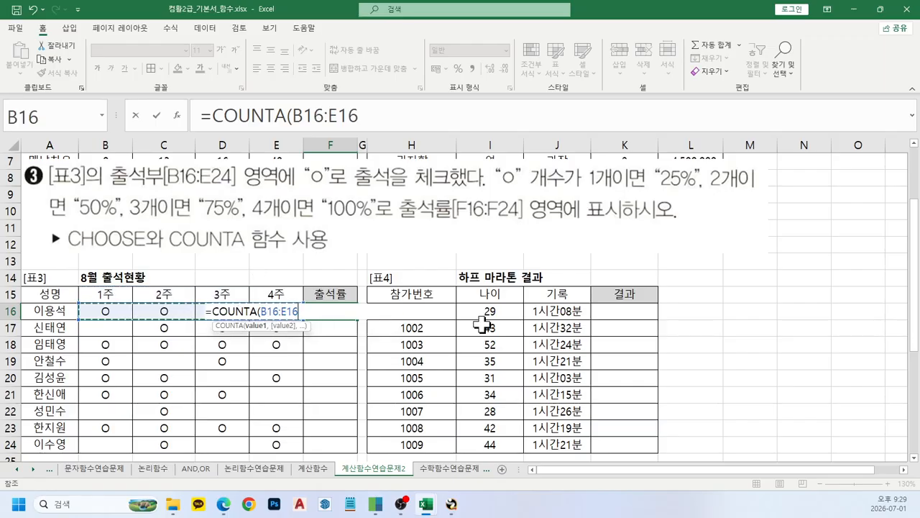
type(")")
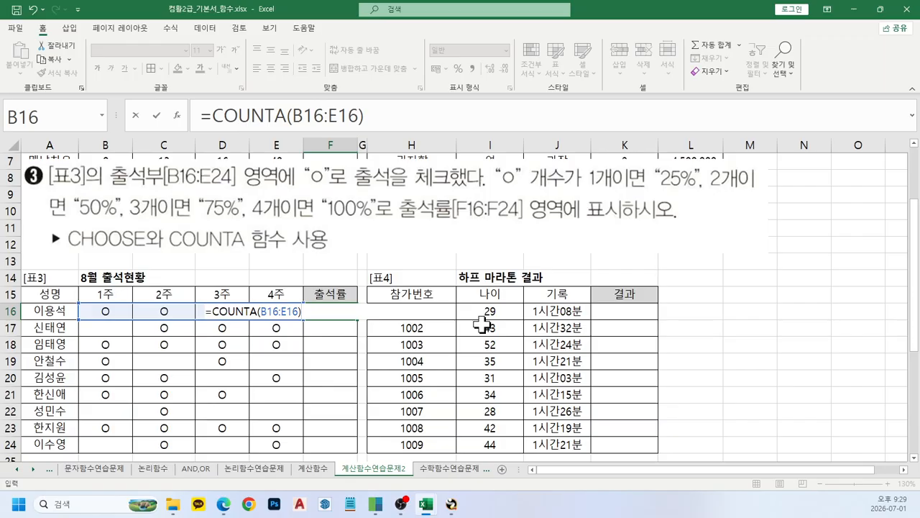
key("Return")
key("Up")
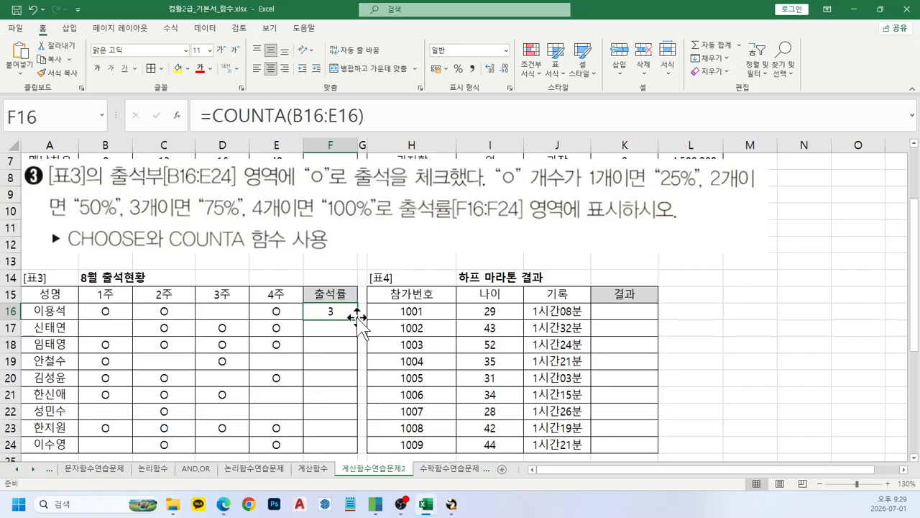
left_click_drag(358, 320, 348, 453)
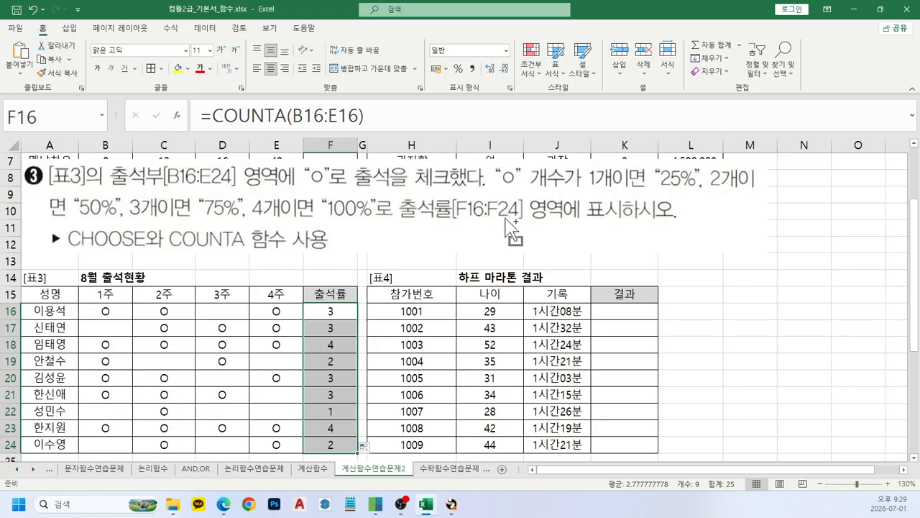
Circle the counts 1개, 2개, 3개 and 4개 in the exercise text and underline CHOOSE with the screen pen
left_click_drag(604, 166, 600, 167)
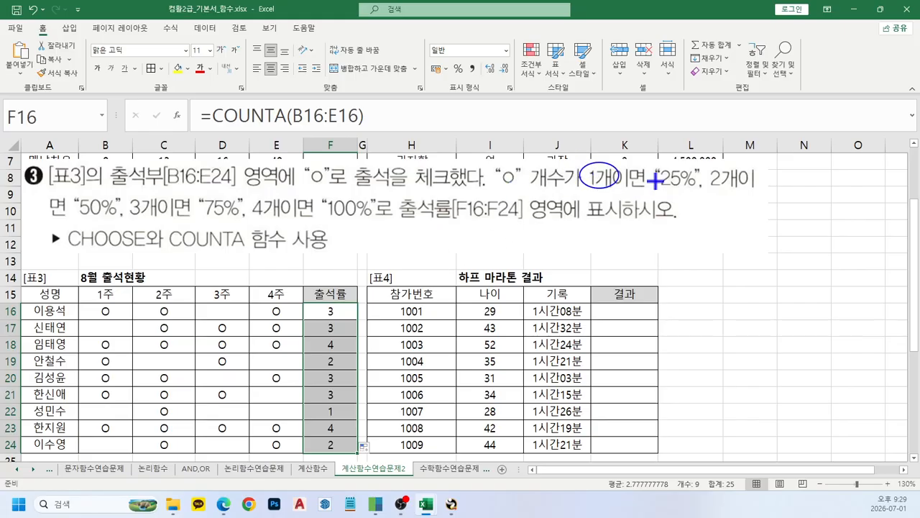
left_click_drag(726, 165, 721, 168)
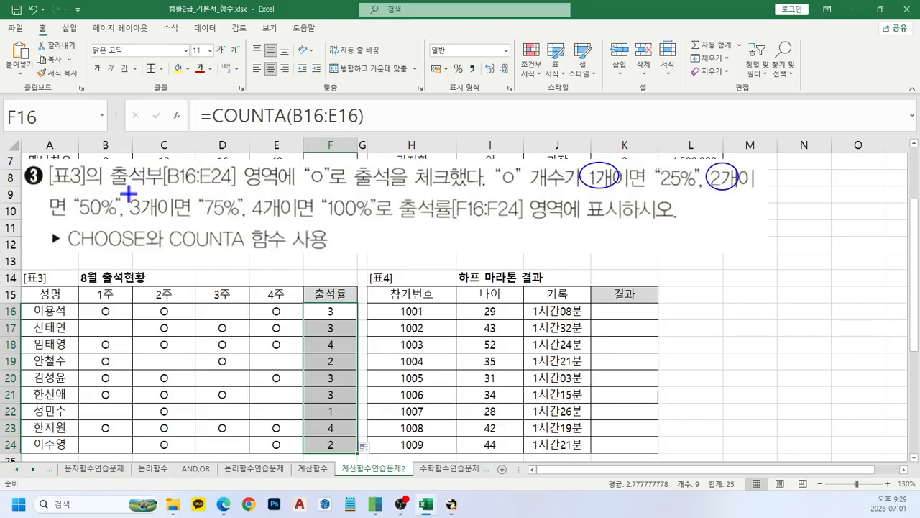
left_click_drag(129, 191, 153, 209)
left_click_drag(255, 188, 286, 217)
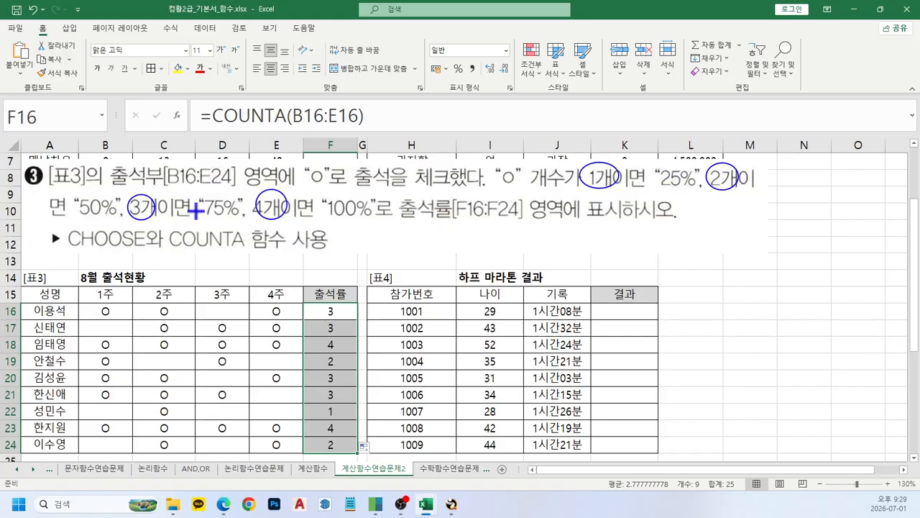
left_click_drag(50, 253, 166, 252)
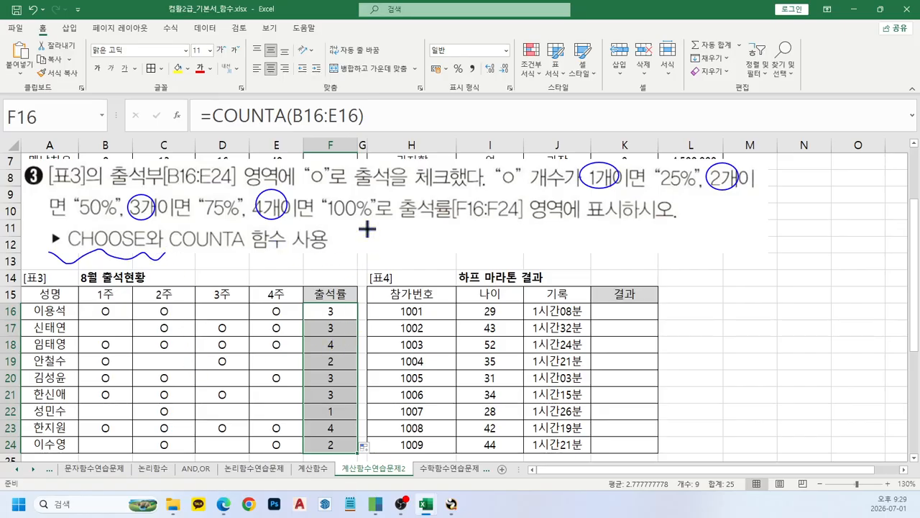
Write the on-screen note "=choose(index, 값1, 값2, 값3, 값4)" beside the function hint of the exercise
left_click(341, 230)
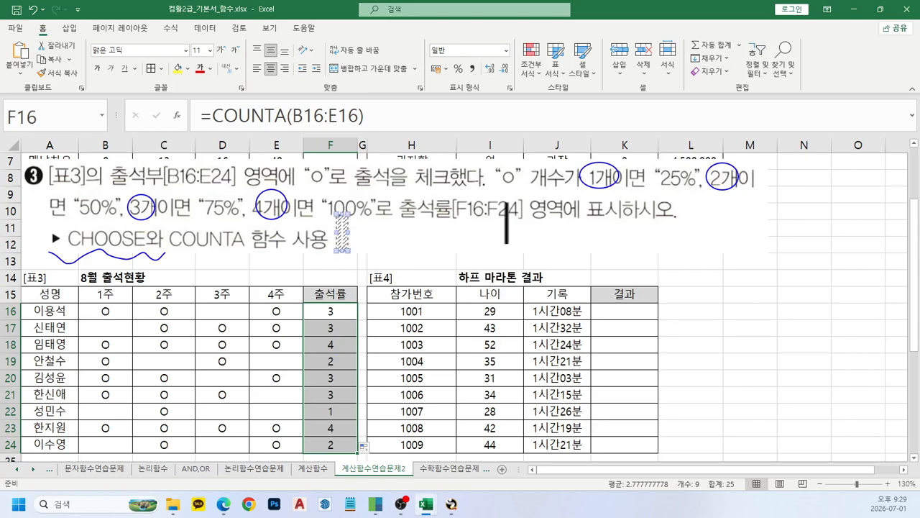
type("=choose(")
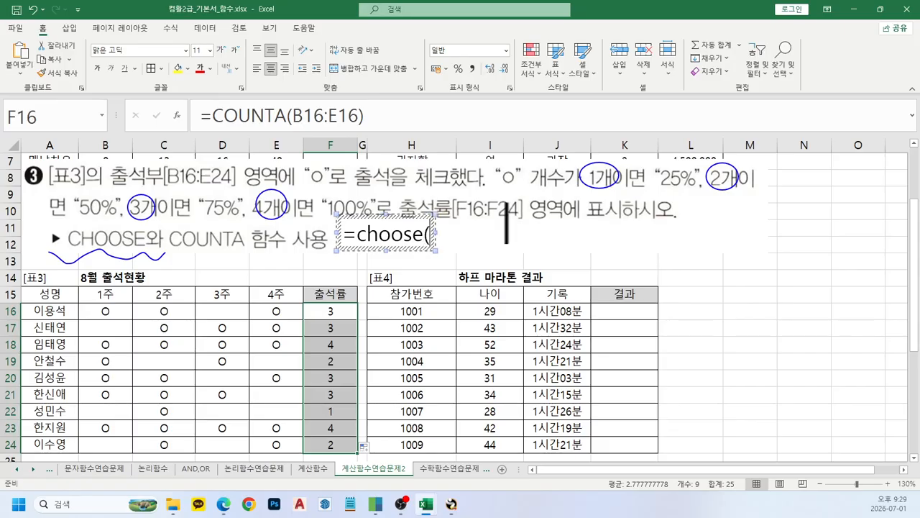
type("ㅑㅜㅇ")
key("BackSpace")
key("BackSpace")
key("BackSpace")
key("Hangul")
type("ind")
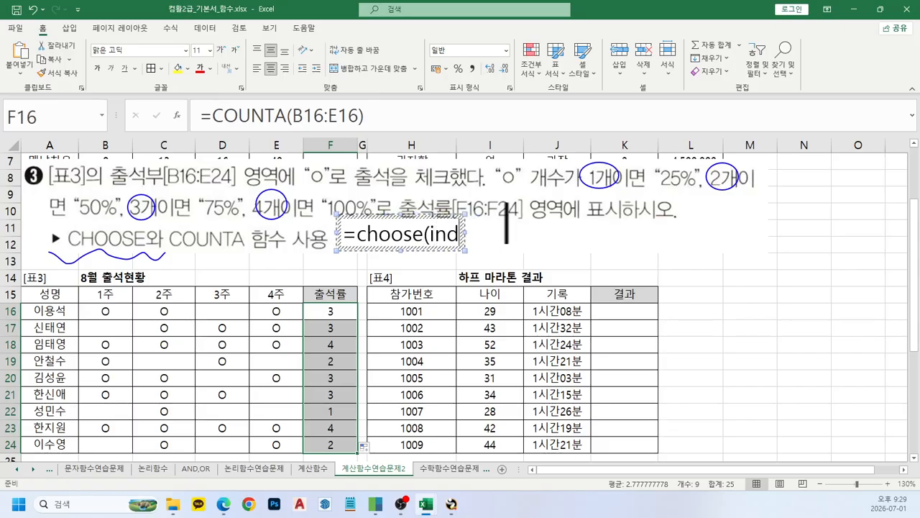
type("ex, rkqt")
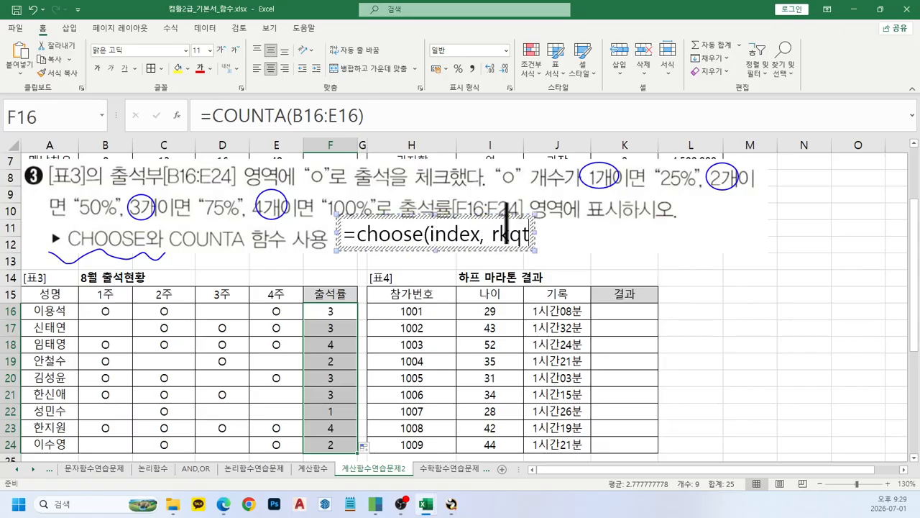
key("BackSpace")
key("BackSpace")
key("BackSpace")
key("BackSpace")
key("Hangul")
type("ㄱ값1, 값2, 값")
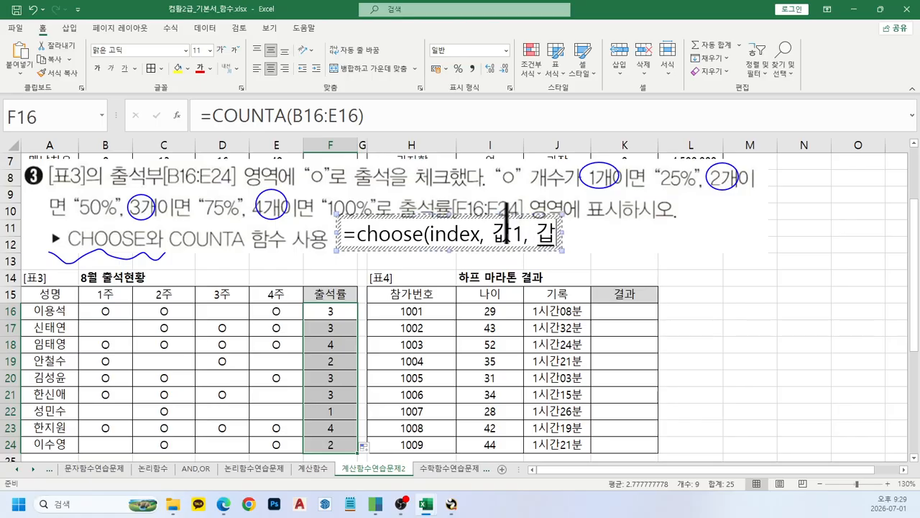
type("3, 값4")
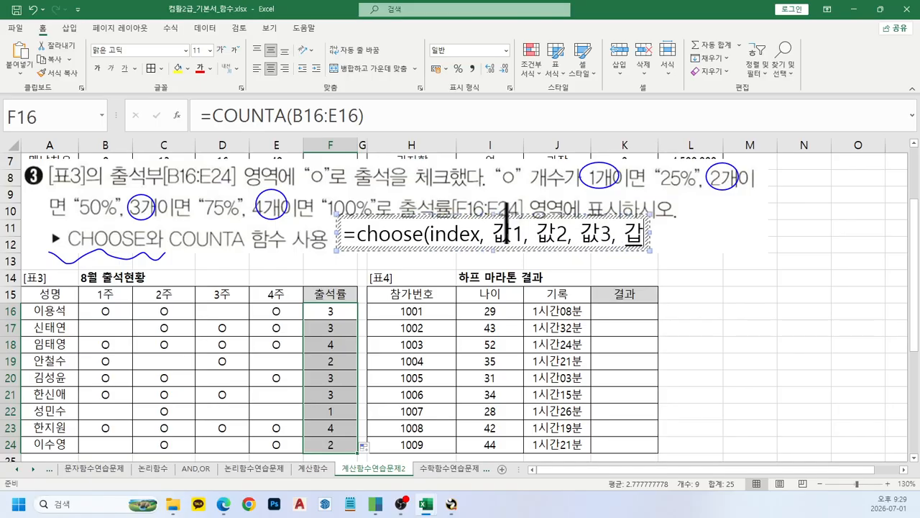
type(")")
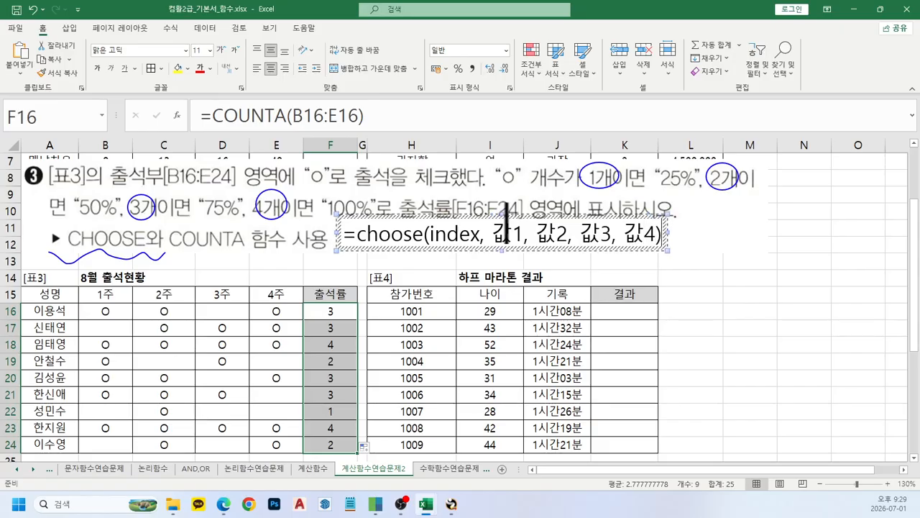
key("Escape")
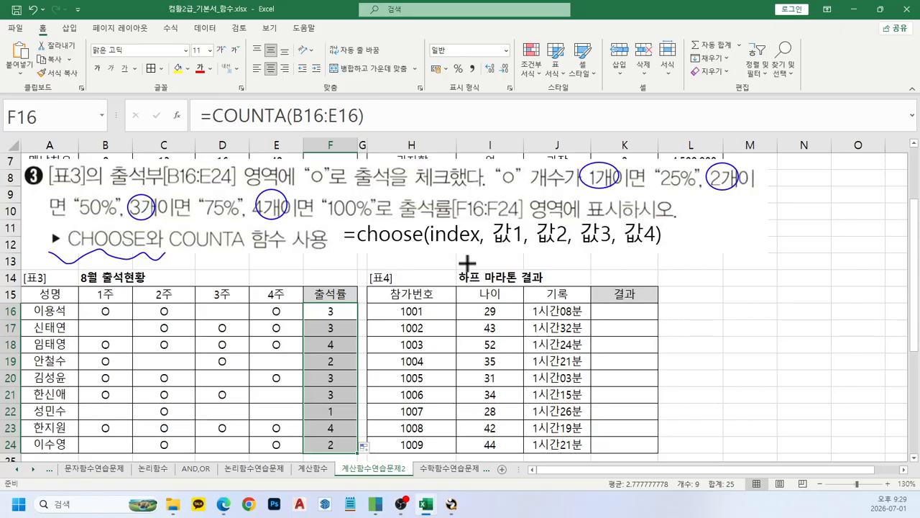
Circle index in the note, link it to the F16 count, underline the values, and clear all annotations
mouse_move(451, 228)
left_mouse_down()
mouse_move(432, 224)
mouse_move(453, 230)
mouse_move(473, 254)
left_mouse_up()
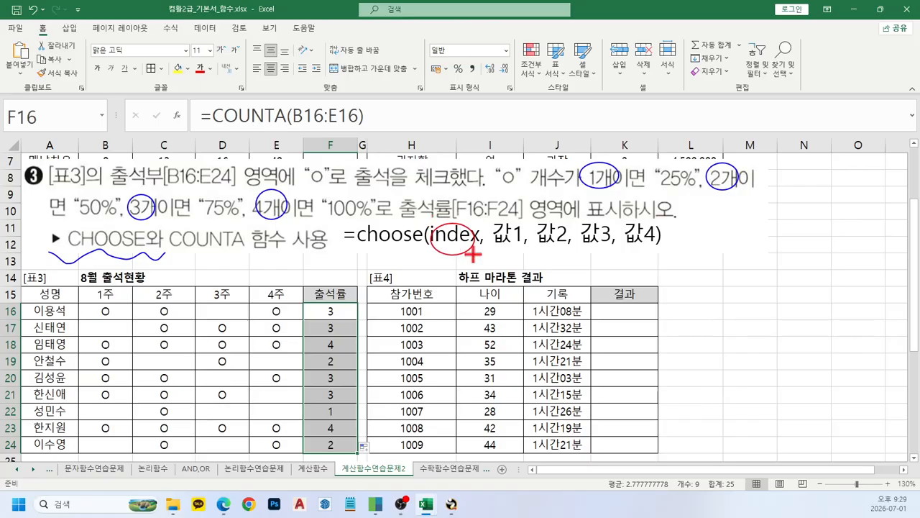
mouse_move(338, 303)
left_mouse_down()
mouse_move(455, 252)
mouse_move(620, 250)
left_mouse_up()
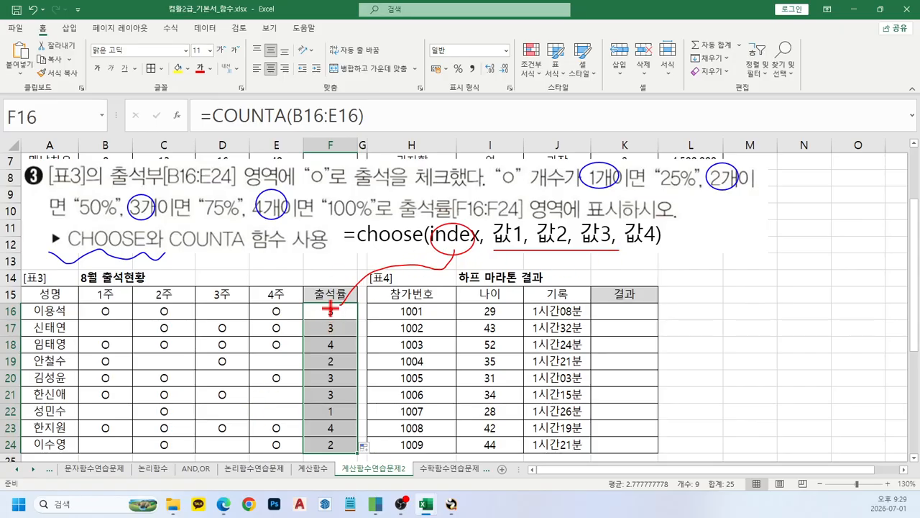
key("Escape")
Wrap F16's COUNTA formula in a CHOOSE function so that the count serves as its index number
left_click(208, 116)
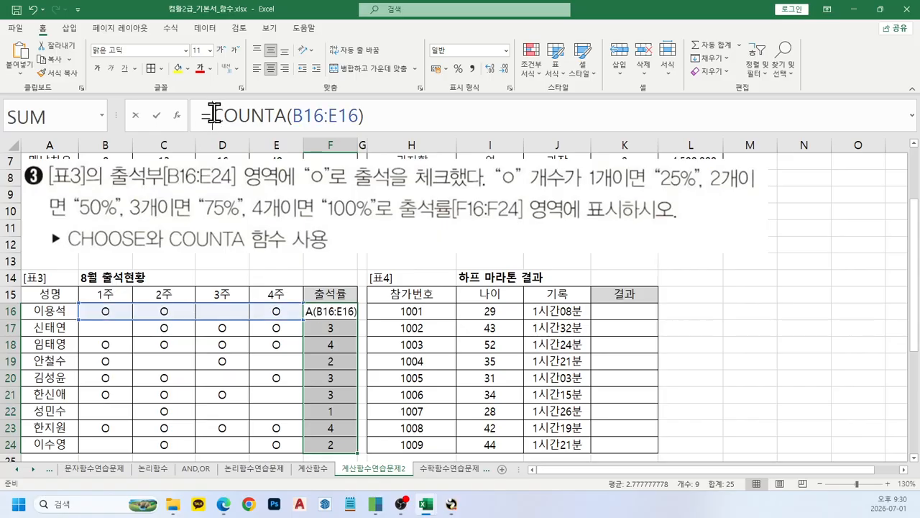
key("Escape")
left_click(346, 317)
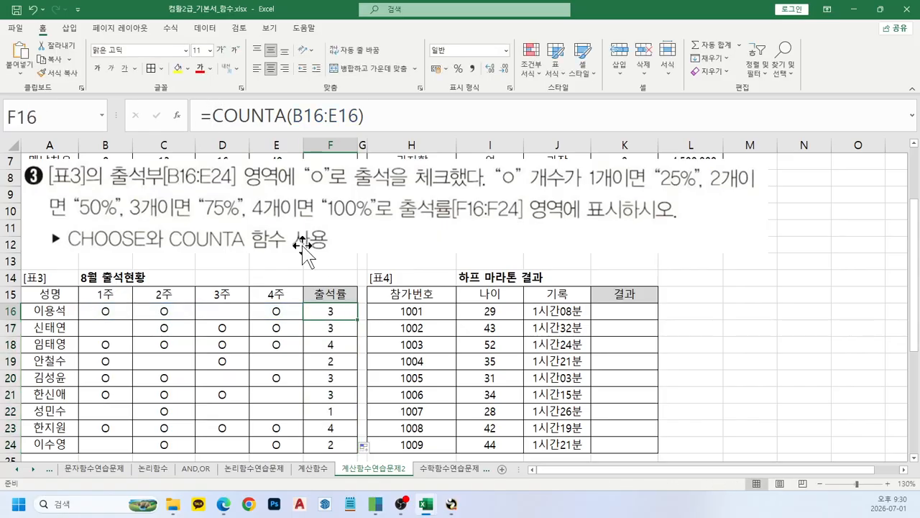
left_click(215, 113)
type("choo")
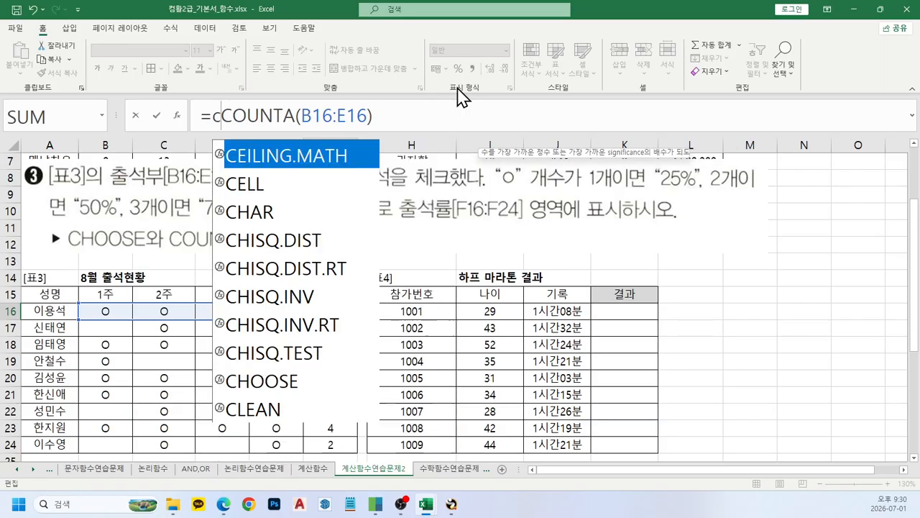
key("Tab")
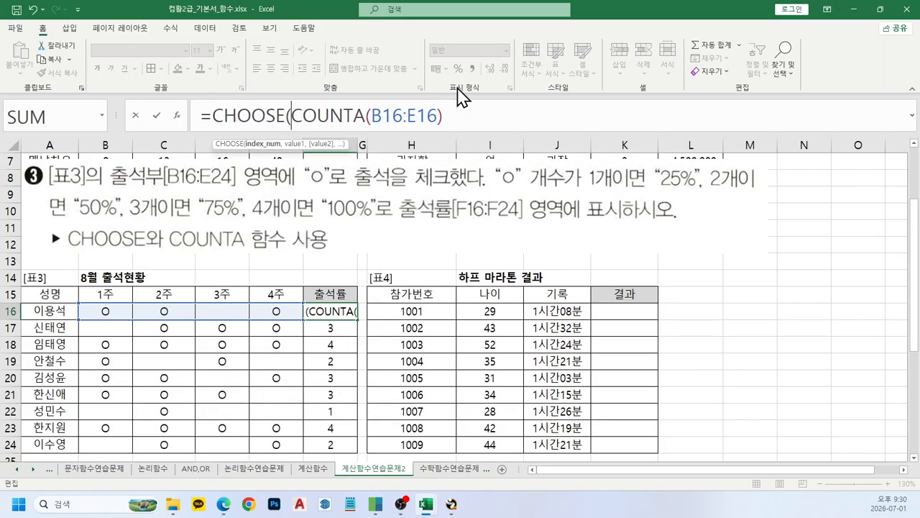
left_click(463, 116)
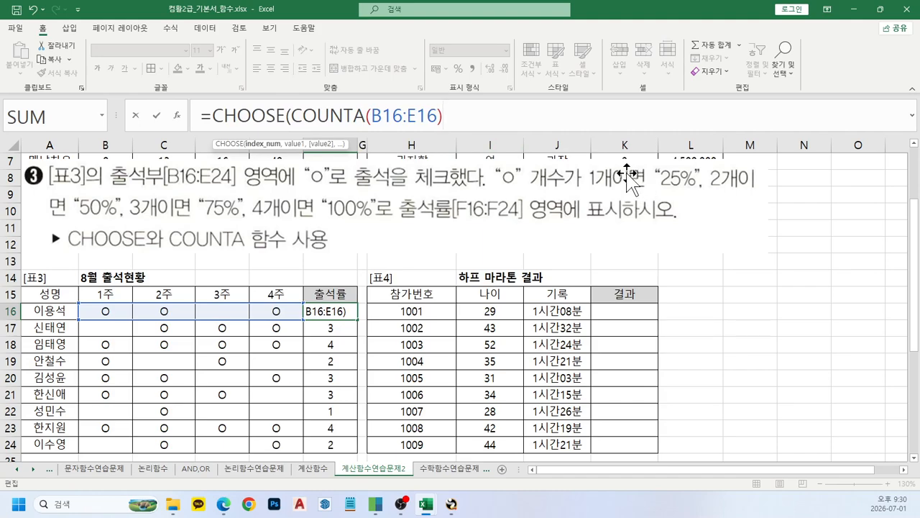
Add 25%, 50%, 75% and 100% as the CHOOSE values in F16 and fill the finished formula down to F24
type(",25%")
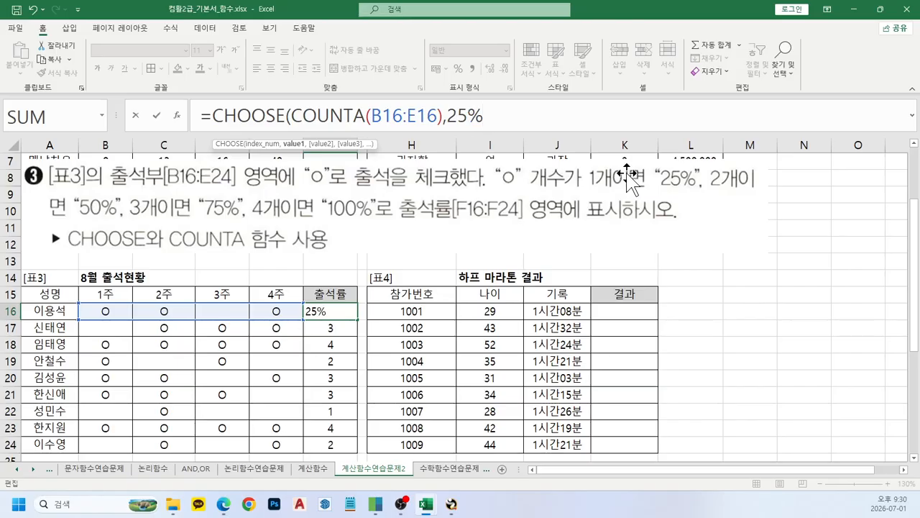
type(",")
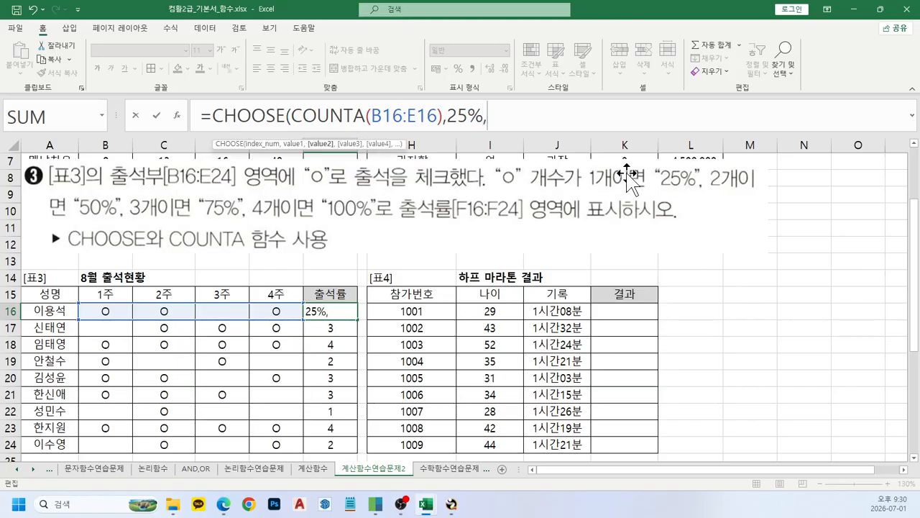
type("50%,")
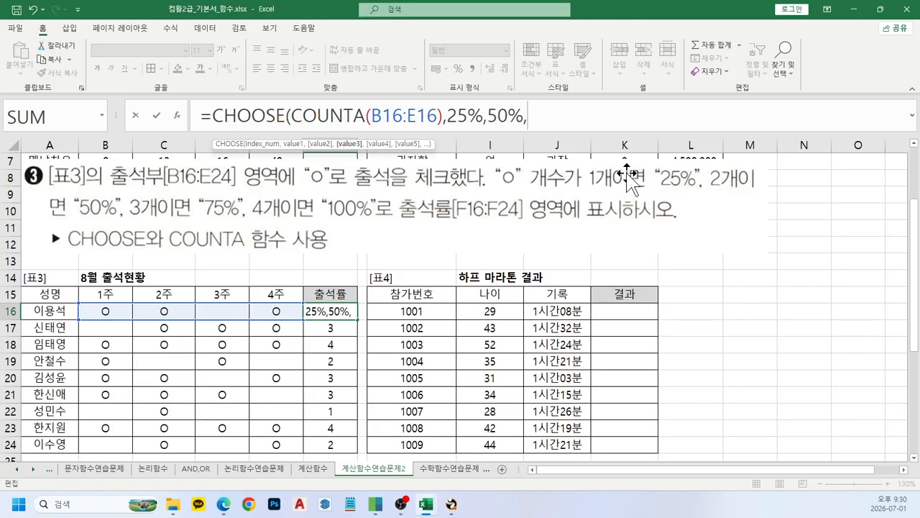
type("75")
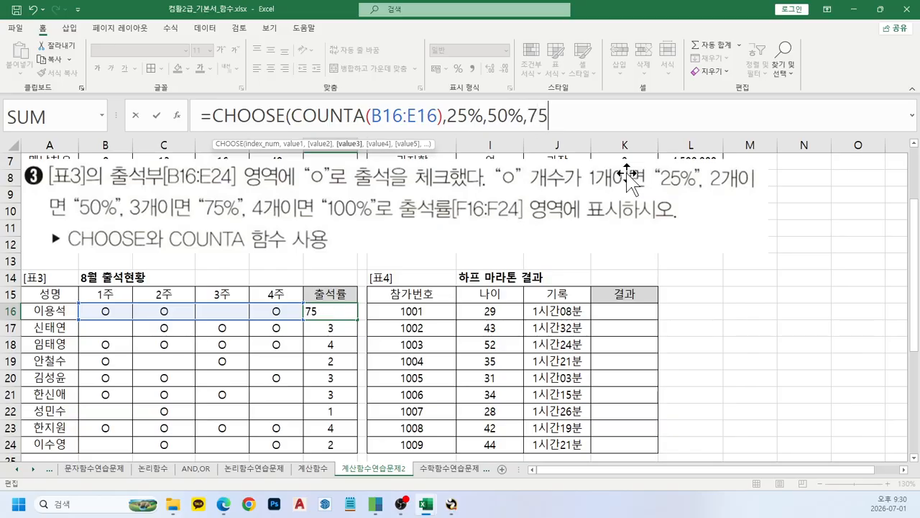
type("%,100%")
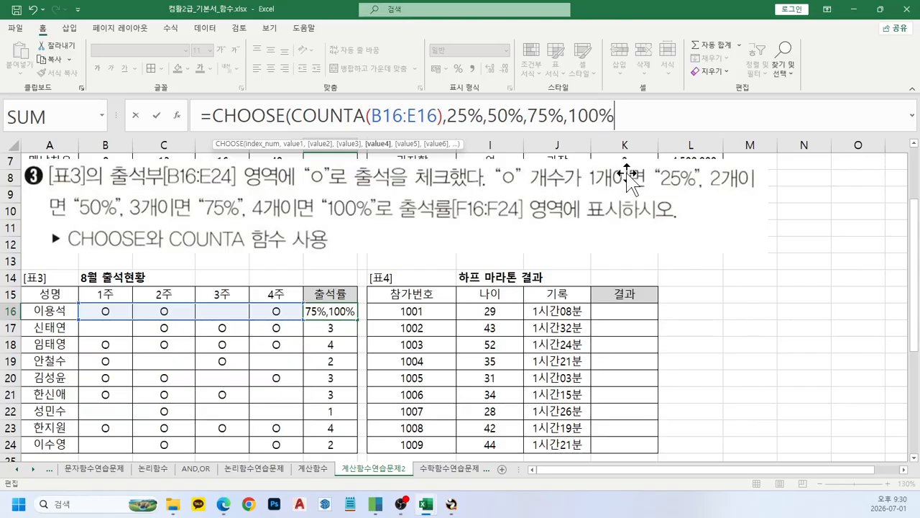
type(")")
key("Return")
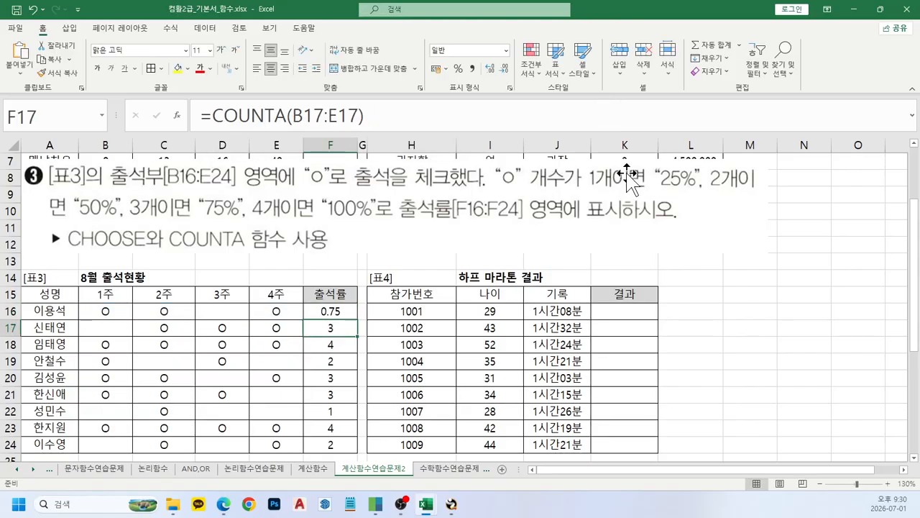
key("Up")
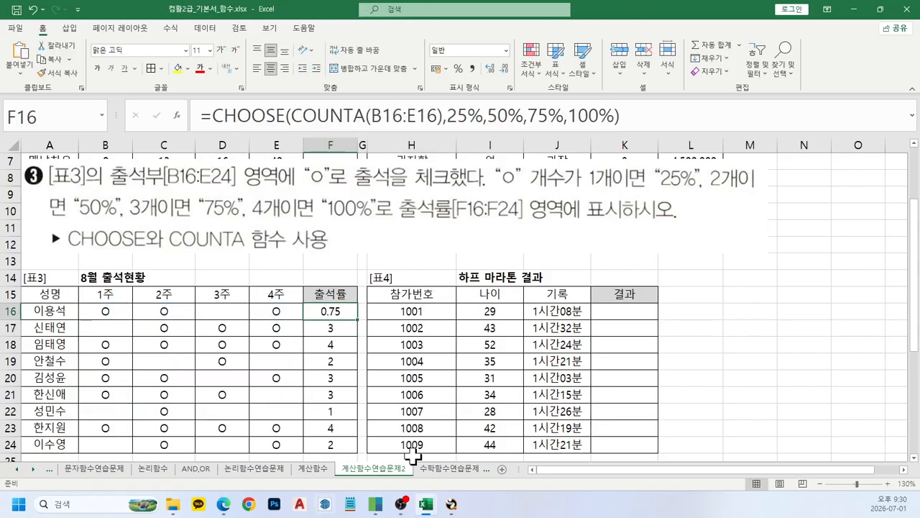
double_click(357, 319)
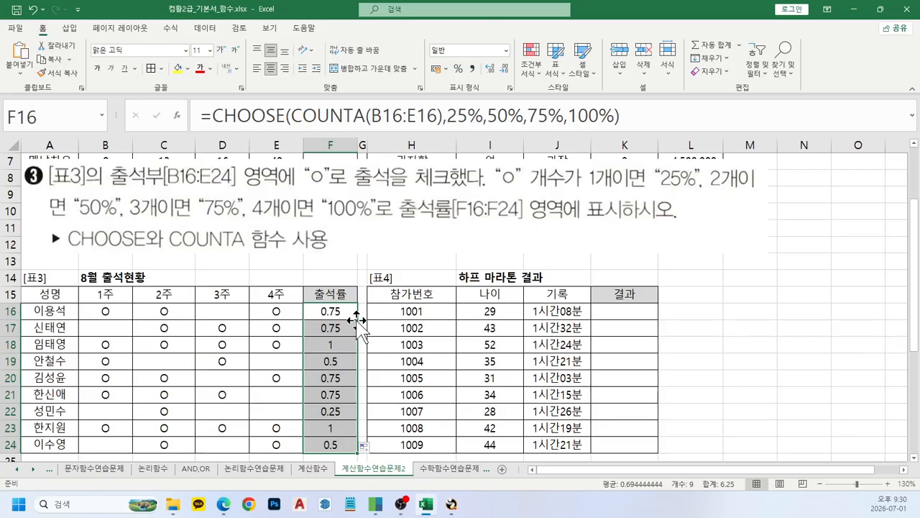
Try the percent number format on F16:F24 and undo it
left_click(460, 69)
key("ctrl+z")
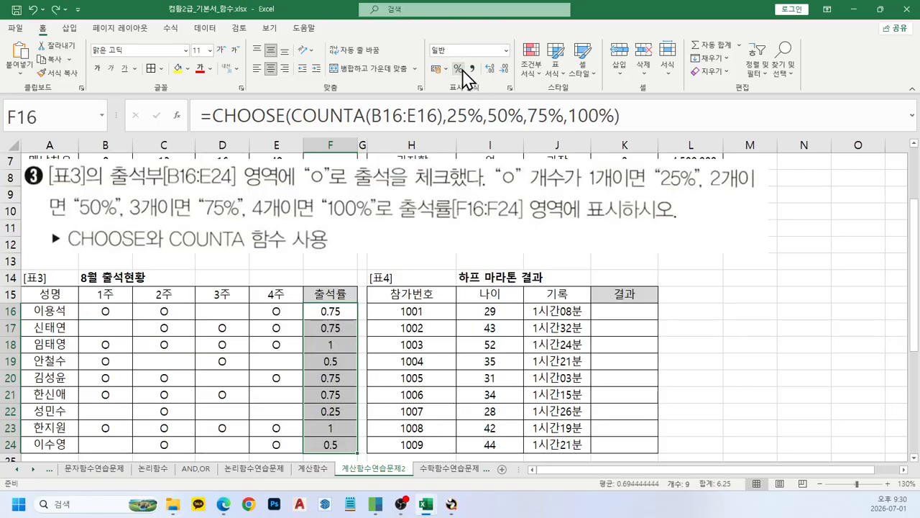
Undo the last fill-down and enclose the 25% and 50% values in quotation marks in F16's CHOOSE formula
key("ctrl+z")
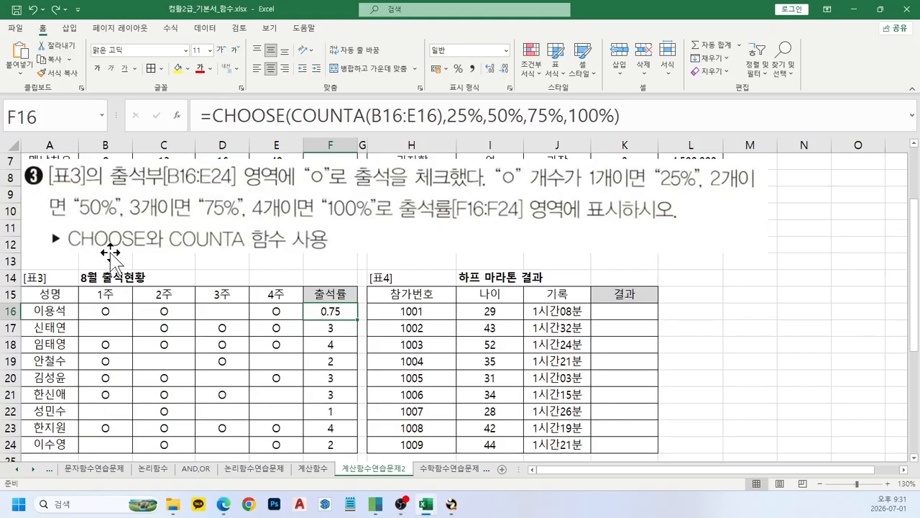
left_click(452, 117)
type("\"")
left_click(490, 113)
type("\"")
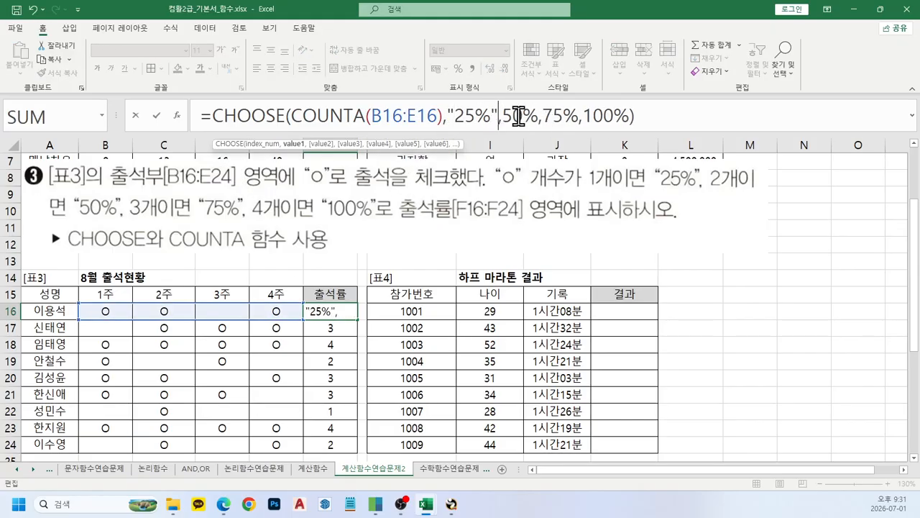
left_click(505, 112)
type("\"")
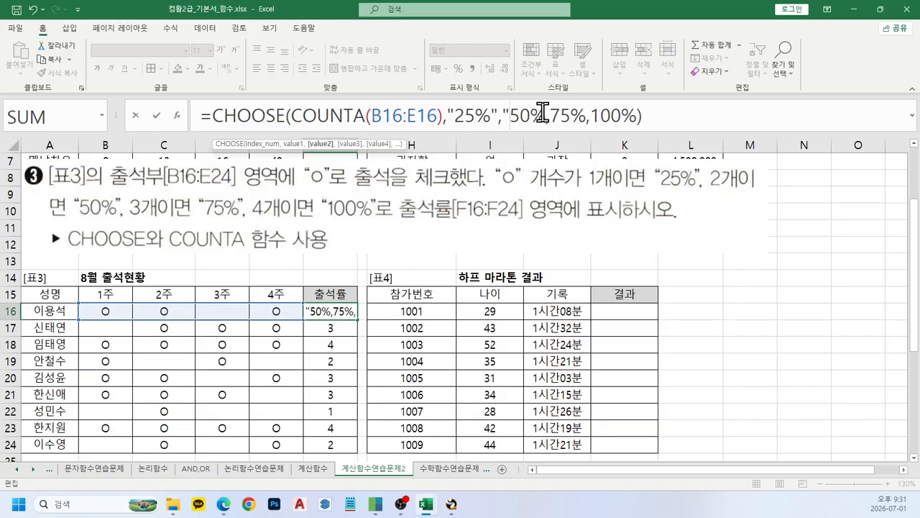
left_click(550, 115)
type("\"")
Enclose the 75% and 100% values in quotation marks in F16's CHOOSE formula and commit it
left_click(559, 116)
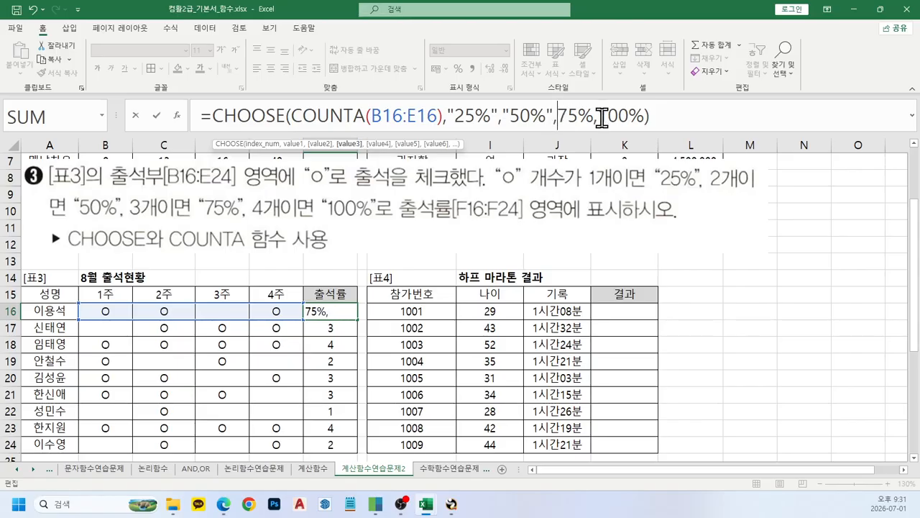
type("\"")
left_click(601, 118)
type("\"")
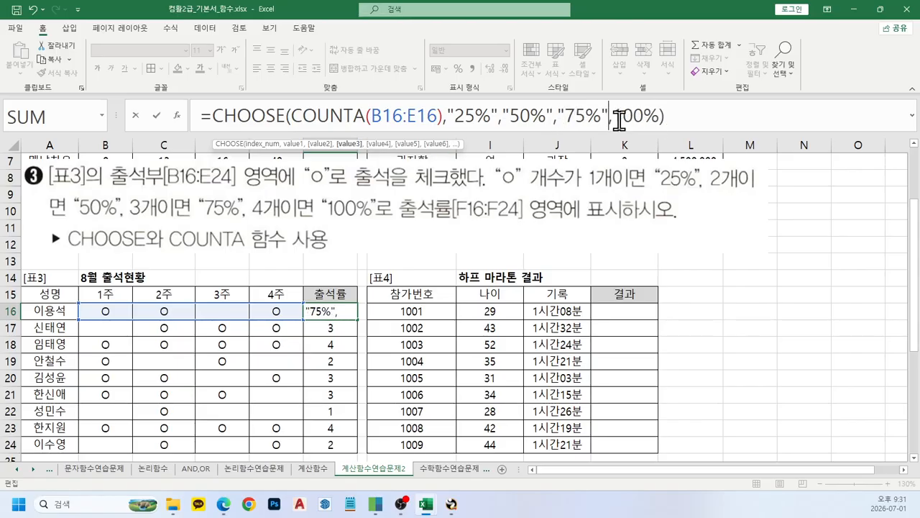
left_click(613, 118)
type("\"")
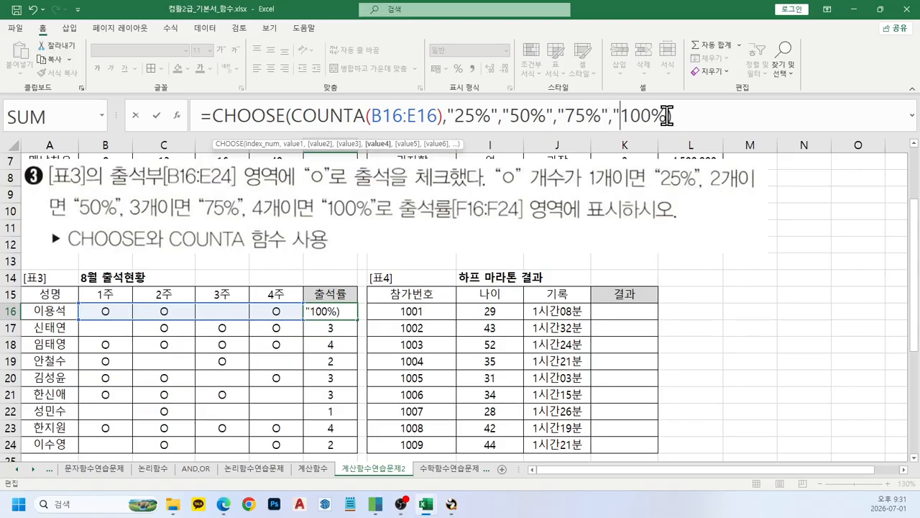
left_click(663, 117)
type("\"")
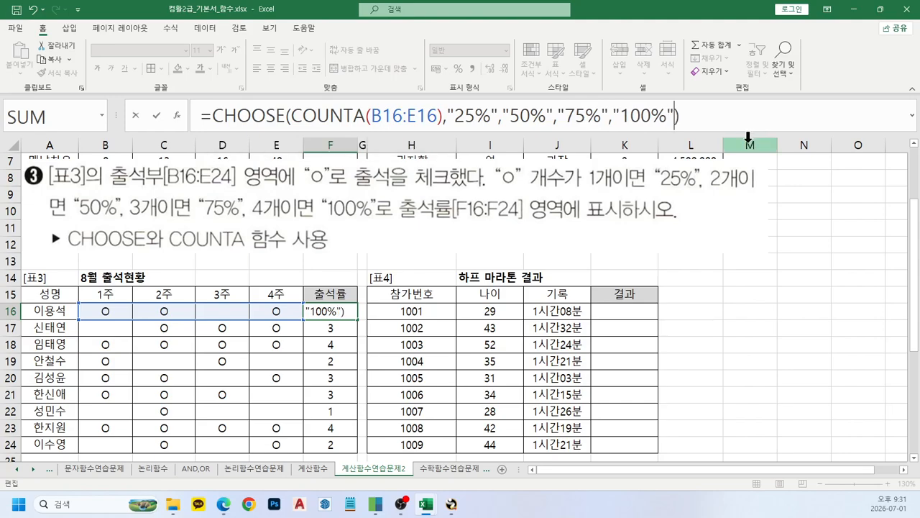
key("Return")
Fill F16's CHOOSE formula with the quoted percentages down to F24 and check the 출석률 column
left_click(345, 313)
double_click(358, 322)
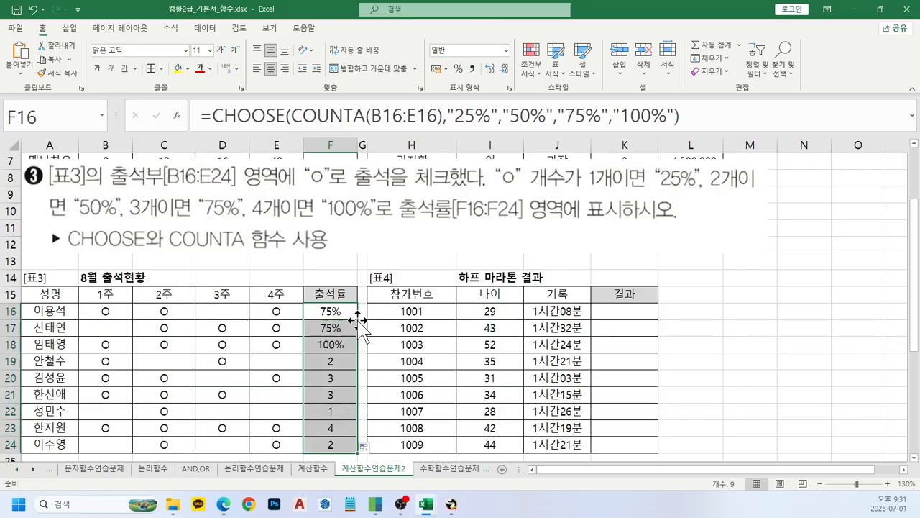
scroll(363, 313, "down", 1)
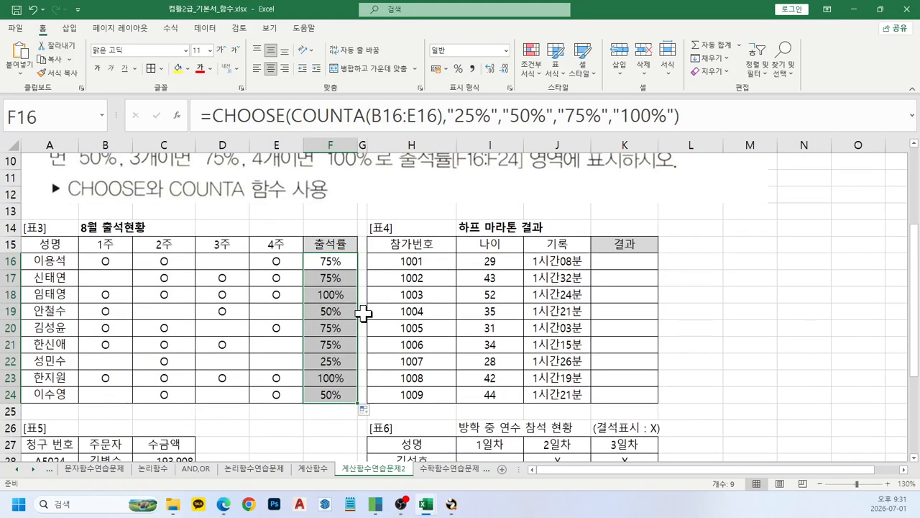
scroll(363, 313, "up", 1)
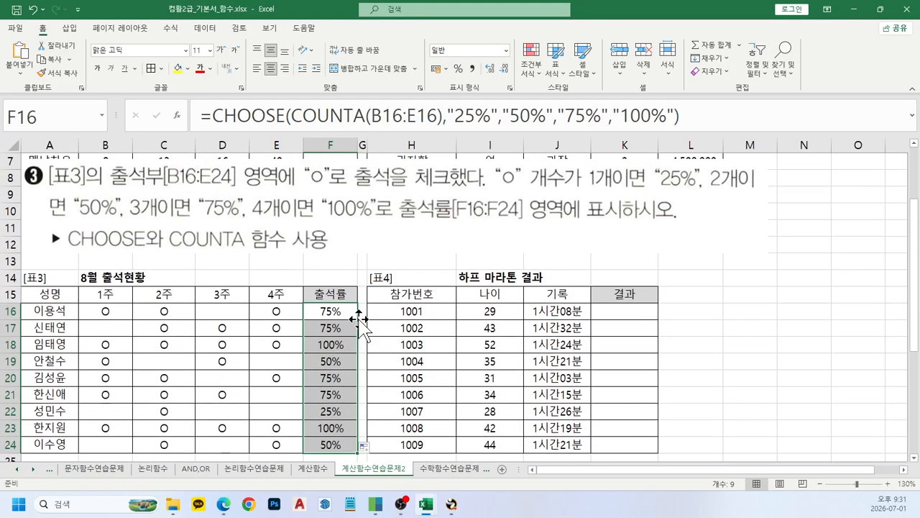
left_click(336, 312)
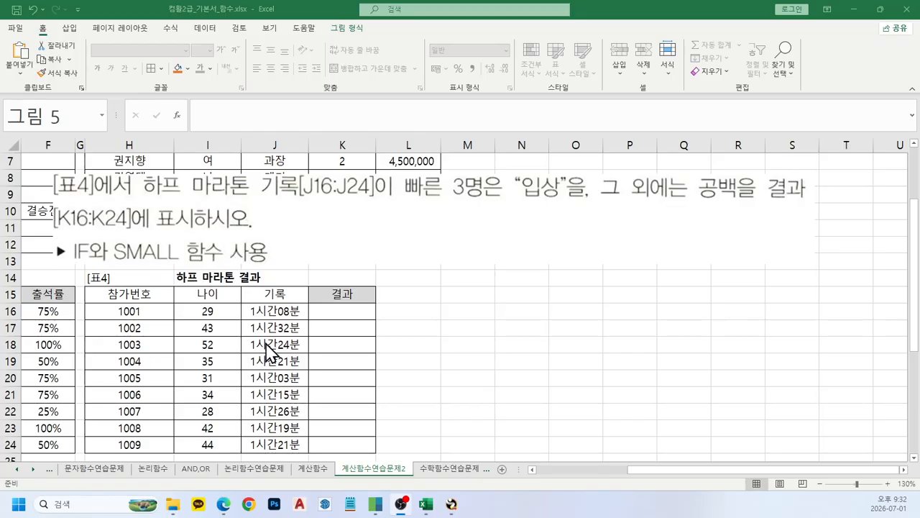
Examine the 기록 values in J16:J24 and enter 1시간08분 as plain text in N16 for comparison
left_click_drag(274, 314, 280, 444)
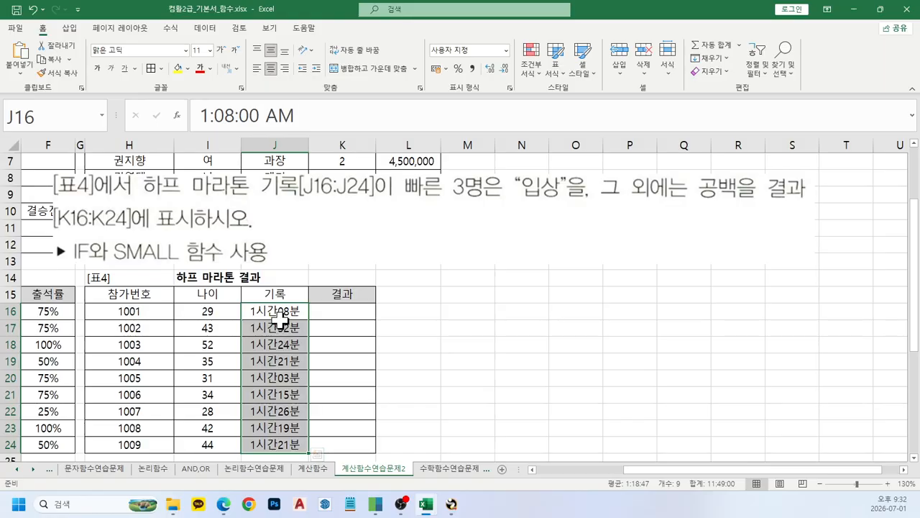
left_click(275, 310)
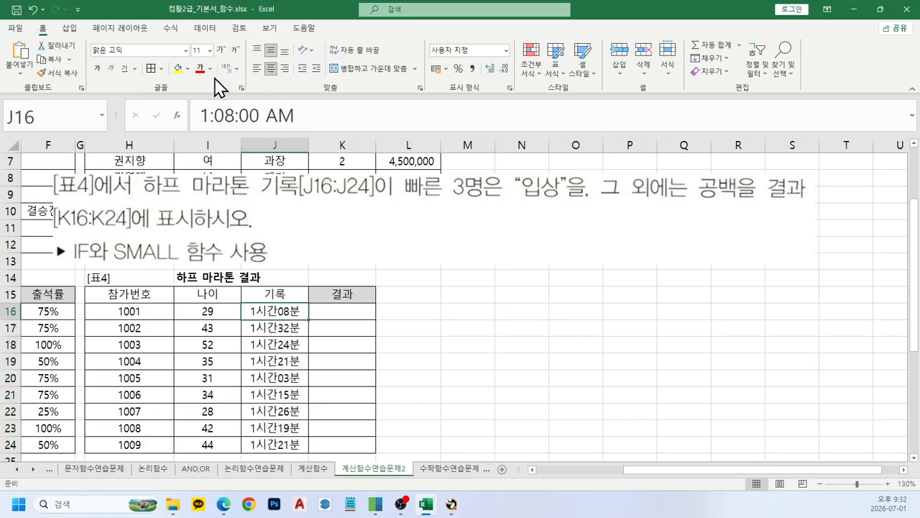
left_click(516, 307)
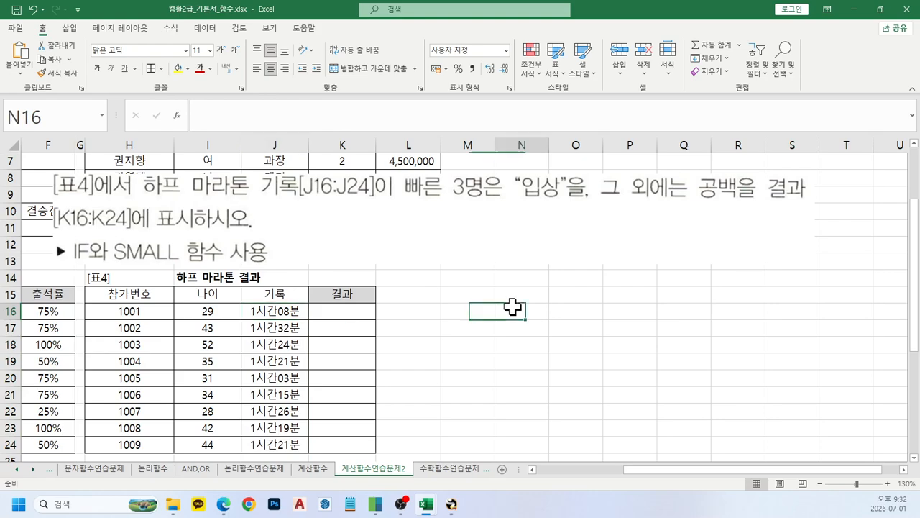
type("1tl")
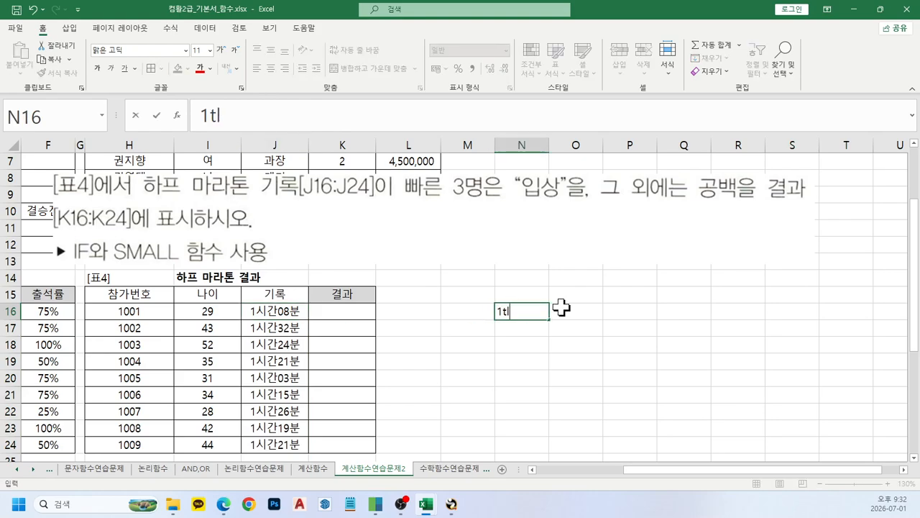
key("BackSpace")
key("BackSpace")
key("Hangul")
type("시간0")
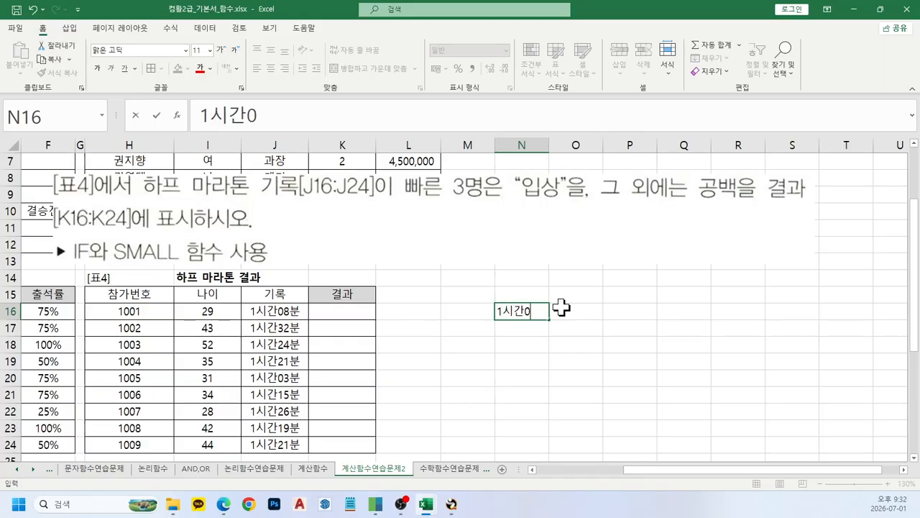
type("8분")
key("Return")
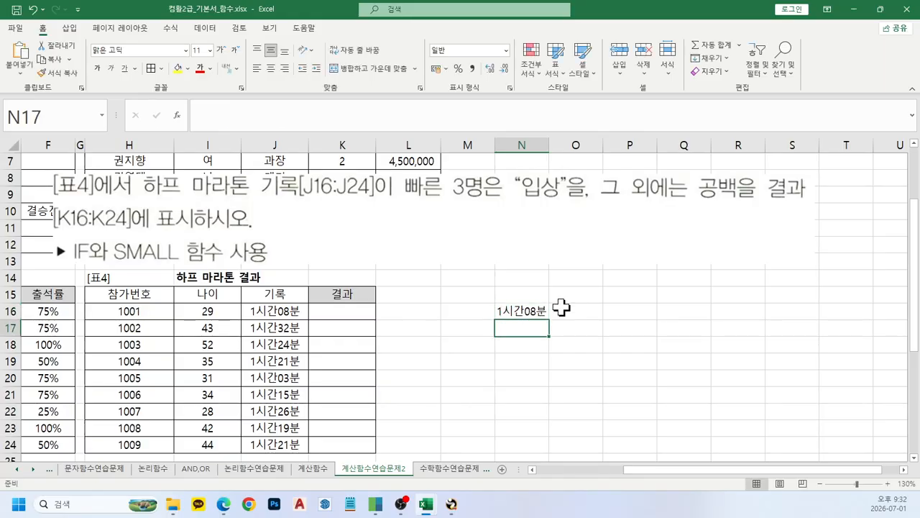
Compare the text in N16 with the stored time in J16 and clear N16
key("Up")
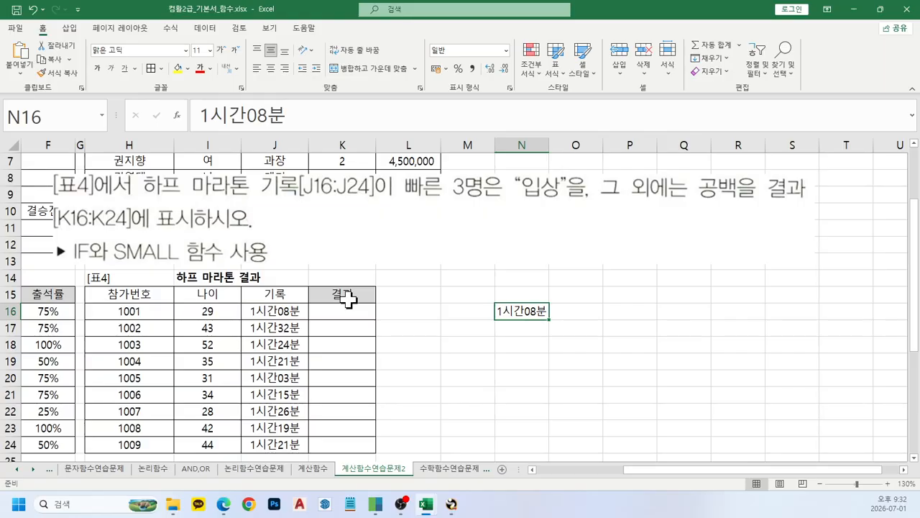
key("Delete")
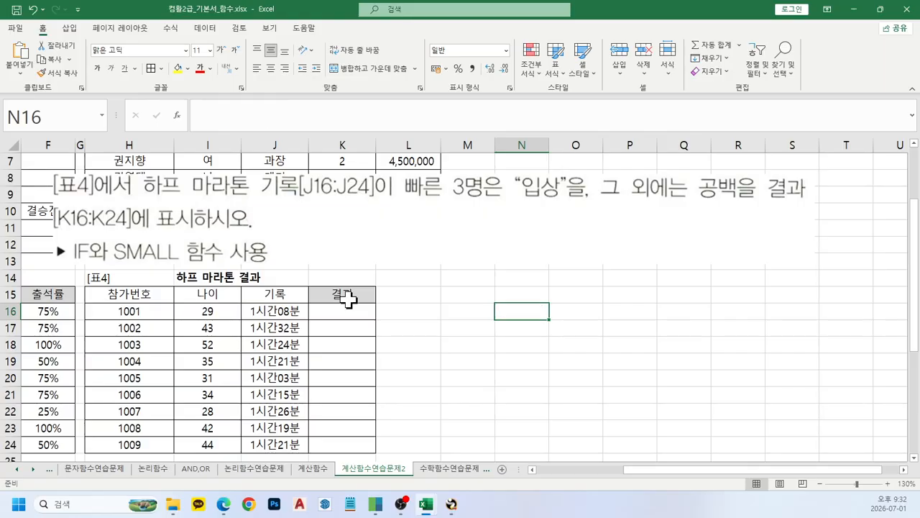
left_click(279, 312)
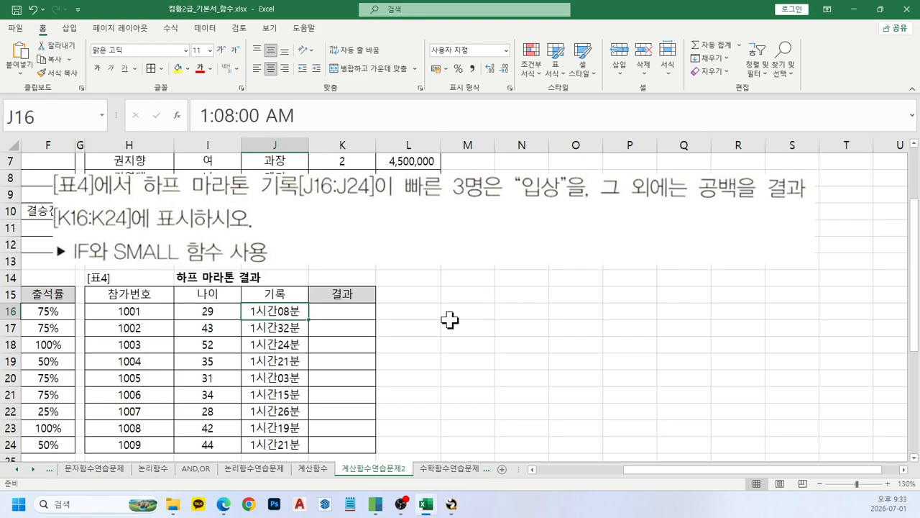
Enter =SMALL(J16:J24,1) in M16 to get the fastest marathon record
left_click(450, 315)
type("=")
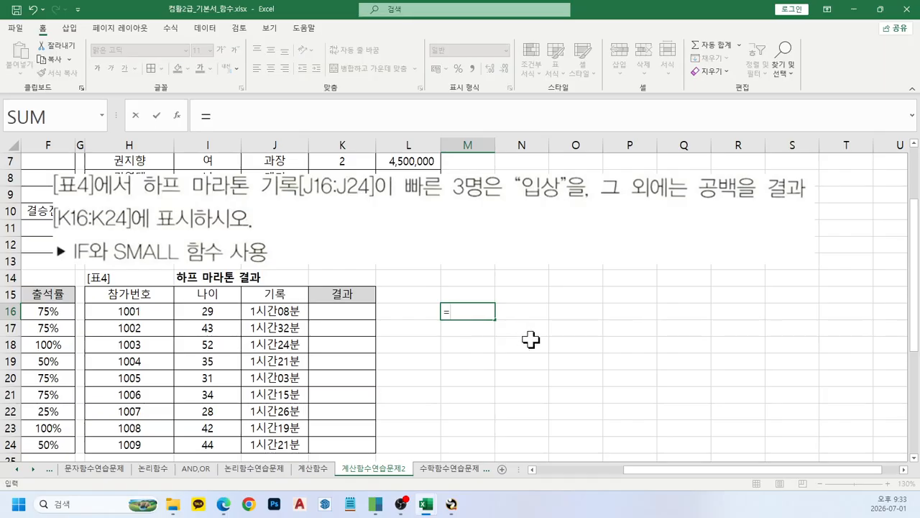
type("ㄴ")
key("BackSpace")
type("sm")
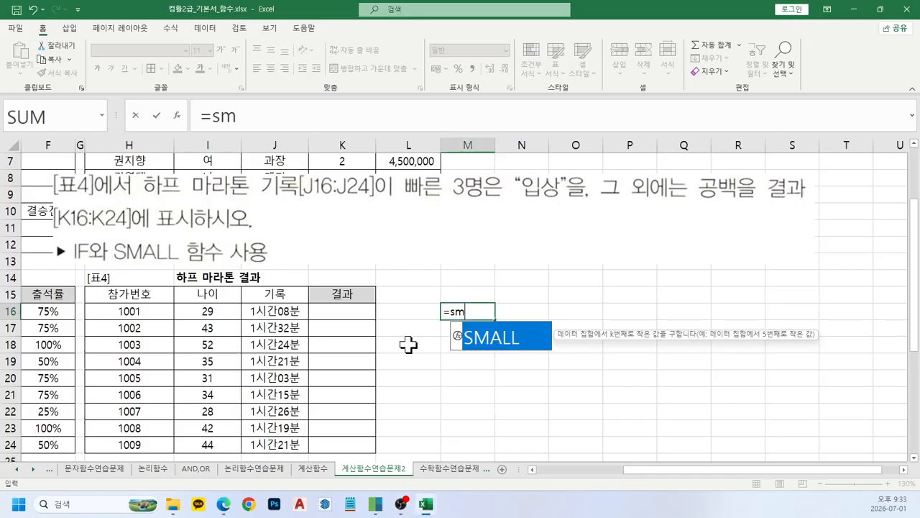
key("Tab")
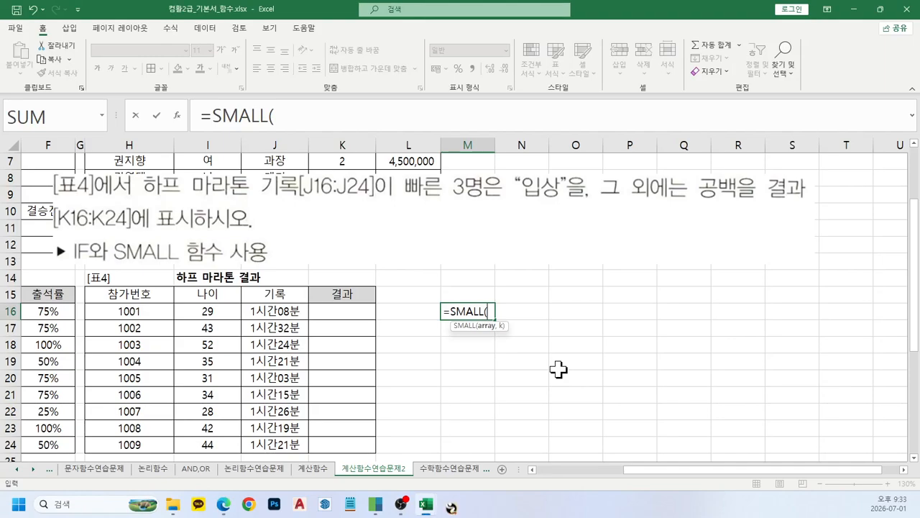
left_click_drag(278, 310, 308, 378)
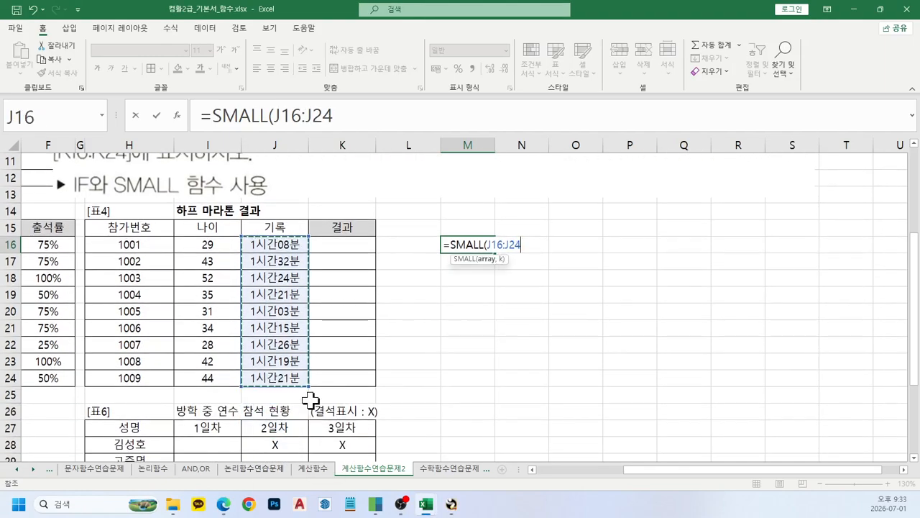
type(",")
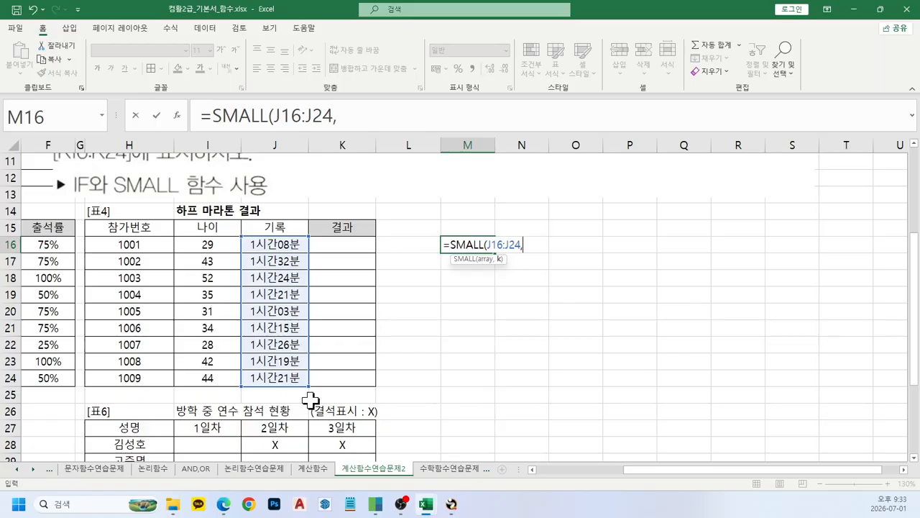
type("1)")
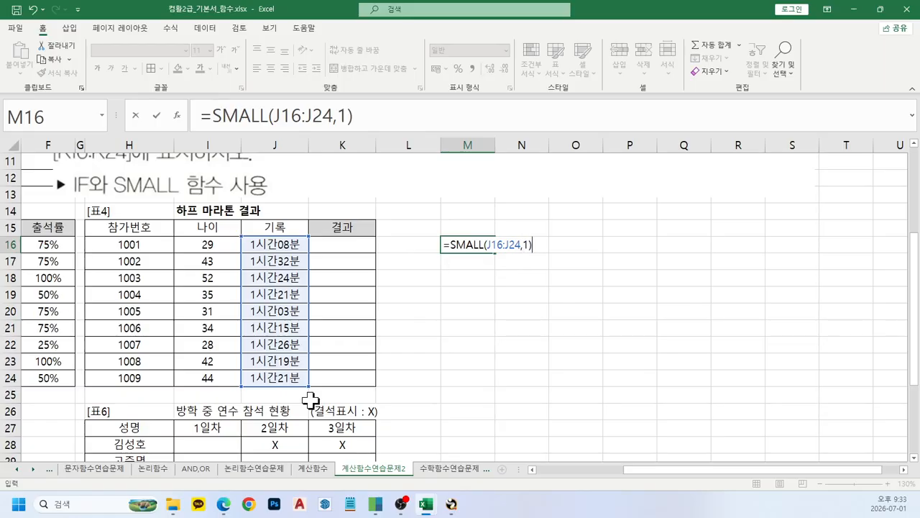
key("Return")
key("Up")
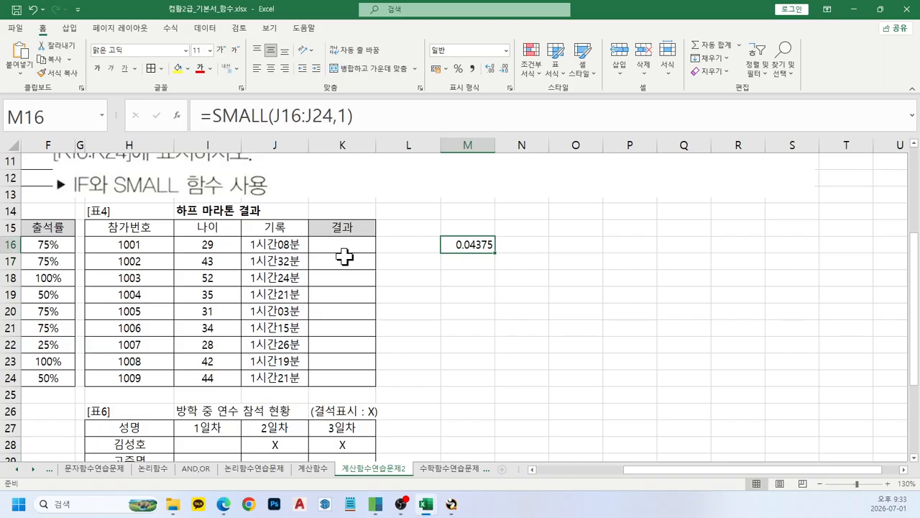
Check the time values in the 기록 column and apply the 시간 number format to M16
left_click(275, 246)
left_click(274, 289)
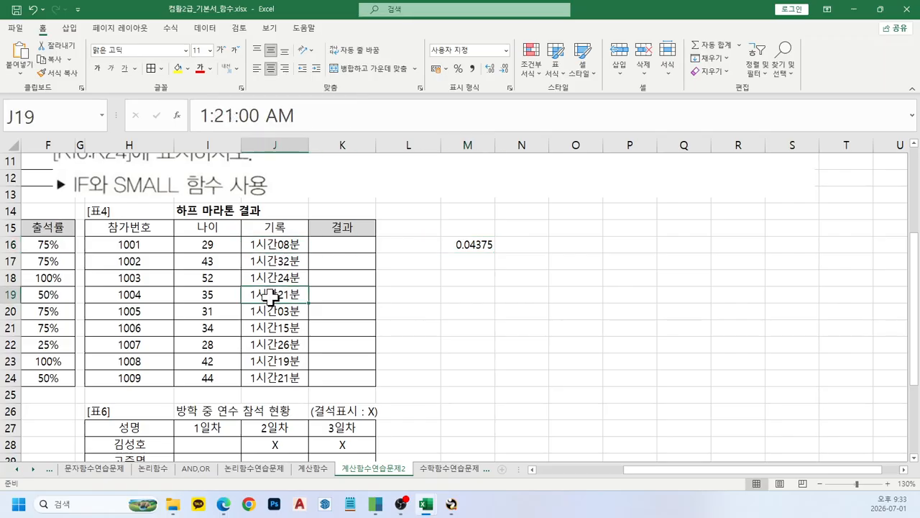
left_click(471, 245)
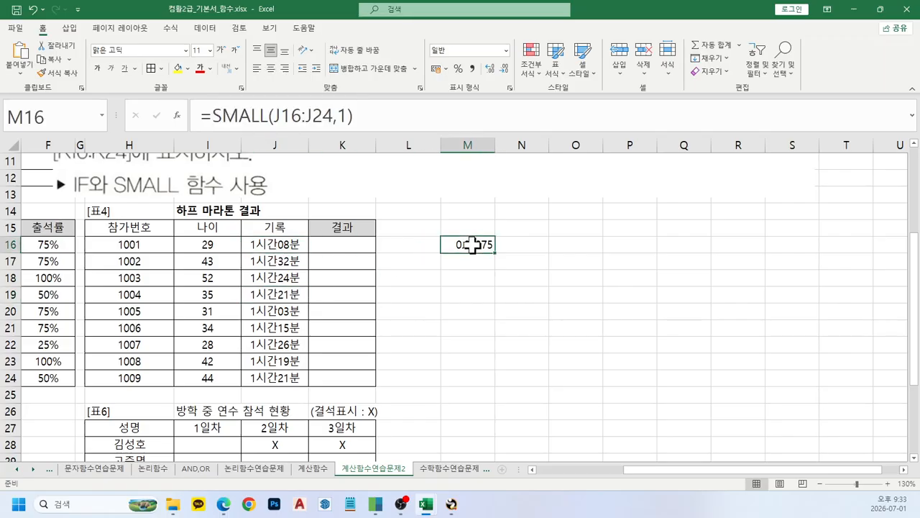
left_click(506, 51)
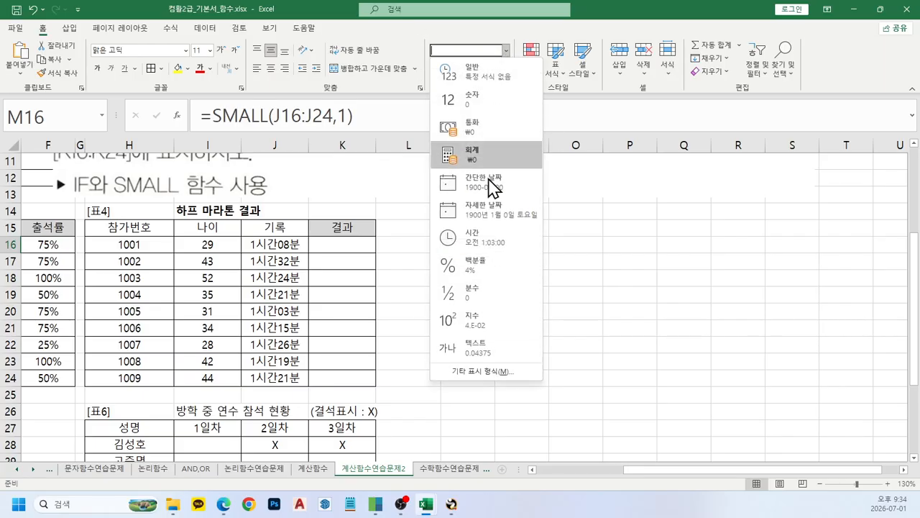
left_click(501, 242)
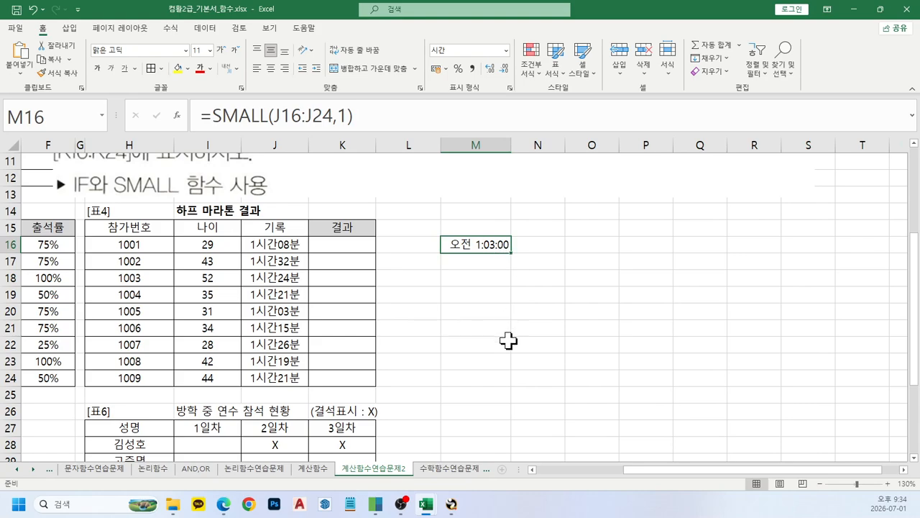
Draw an arrow from J20's record to M16, circle the SMALL result, and clear the annotations
left_click(264, 310)
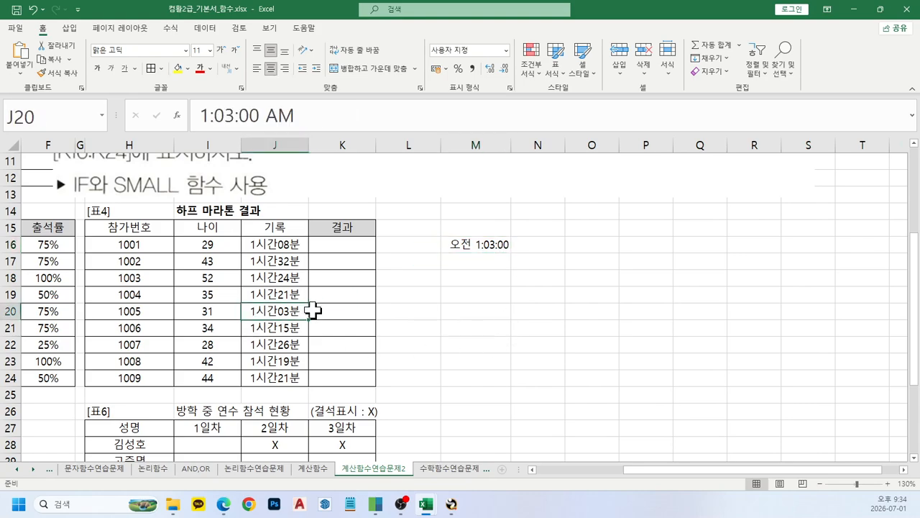
mouse_move(303, 311)
left_mouse_down()
mouse_move(352, 279)
mouse_move(460, 259)
mouse_move(523, 234)
mouse_move(486, 259)
left_mouse_up()
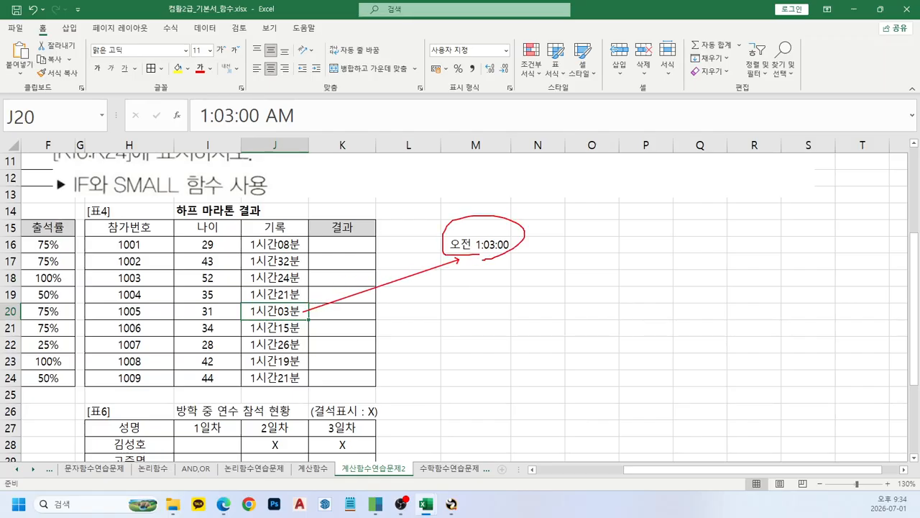
key("Escape")
left_click(478, 248)
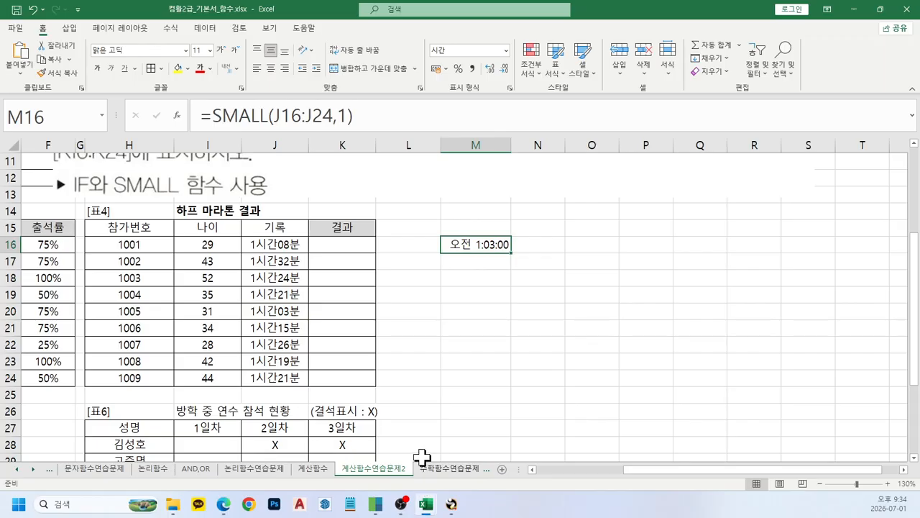
scroll(374, 257, "up", 2)
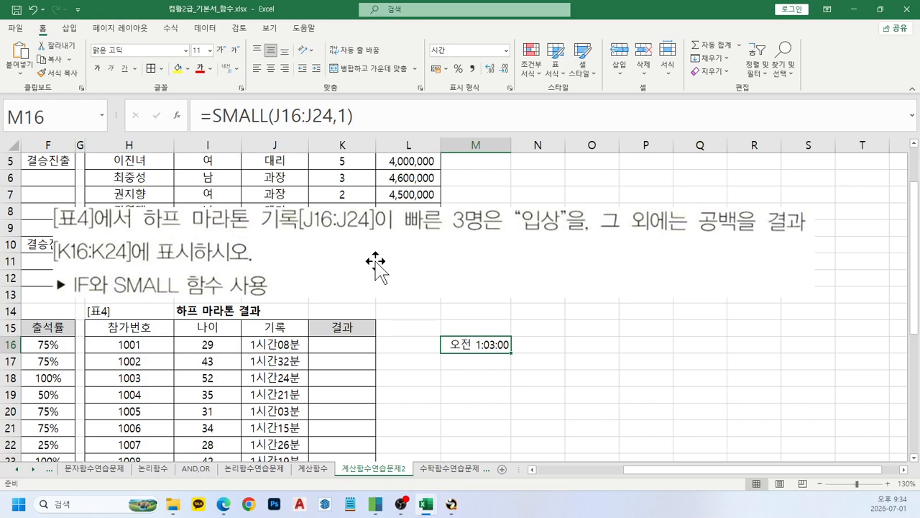
Enter =J16<=SMALL($J$16:$J$24,3) in K16 to test whether the record is among the three fastest
left_click(353, 345)
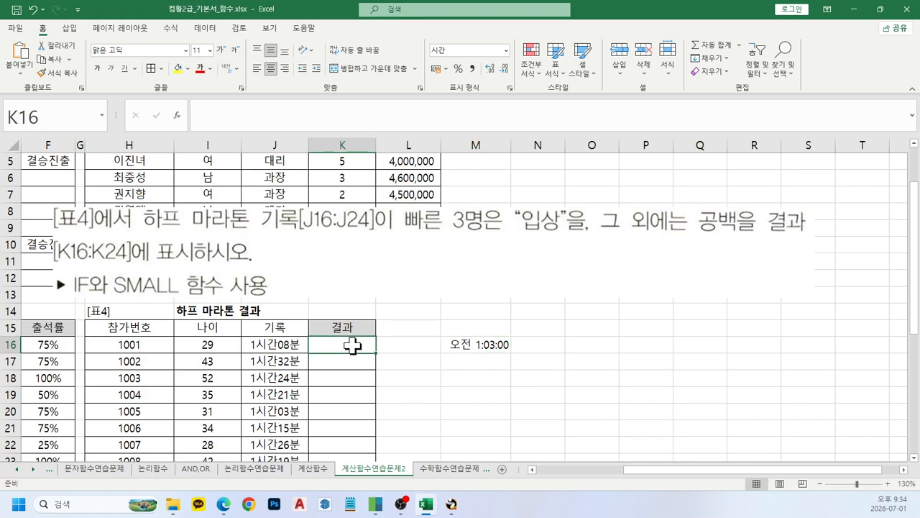
type("=")
left_click(280, 345)
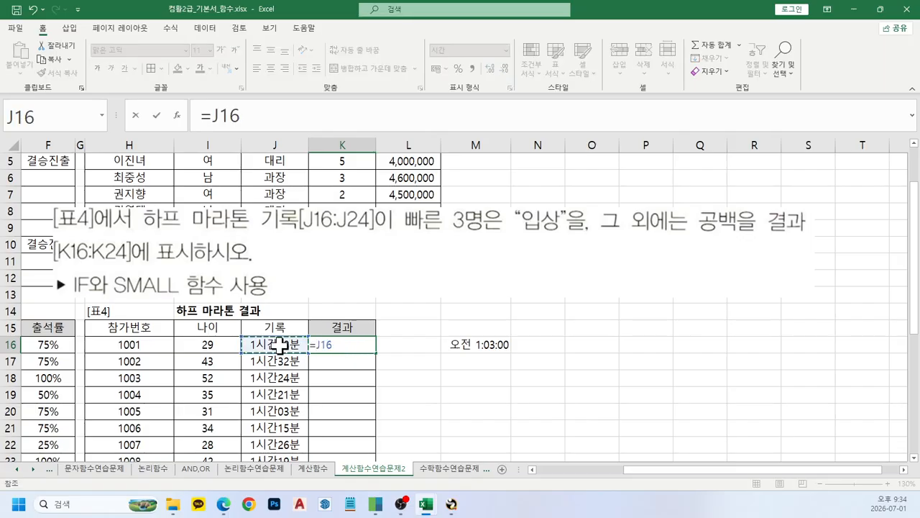
type("<")
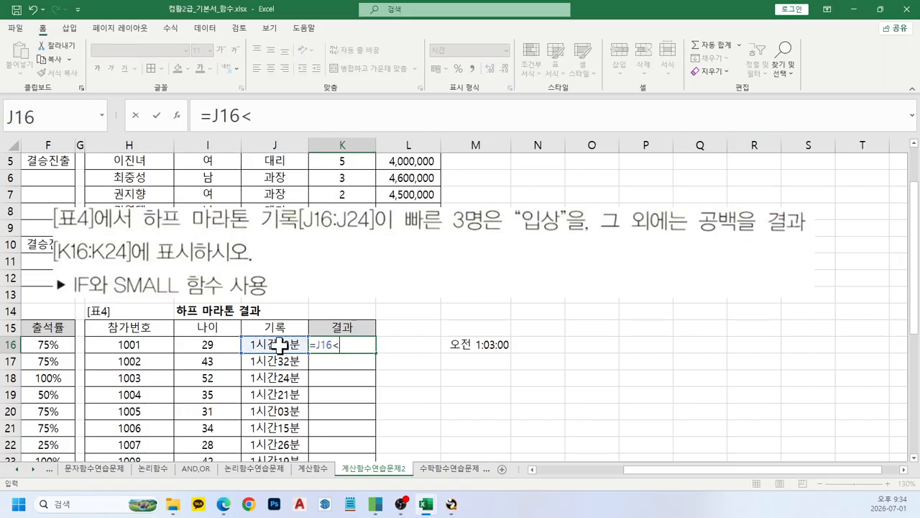
type("=sm")
key("Tab")
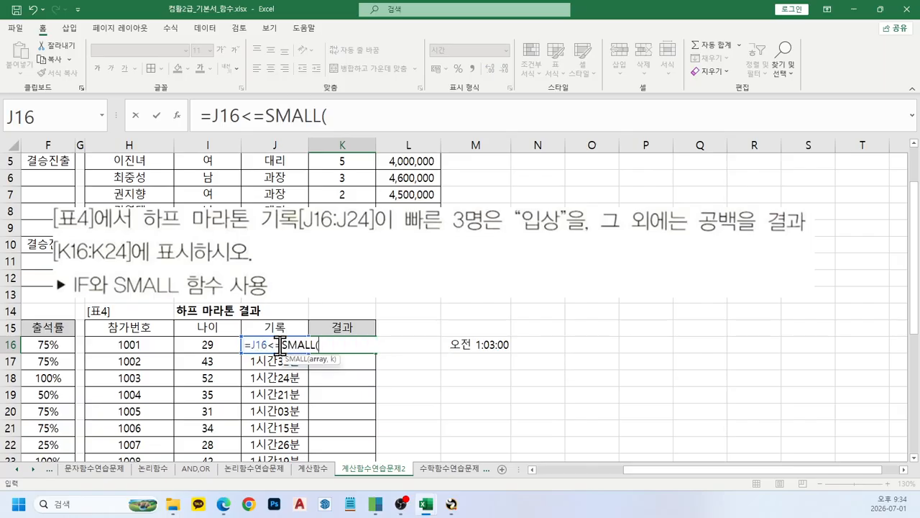
scroll(279, 345, "down", 2)
left_click_drag(277, 377, 293, 244)
key("F4")
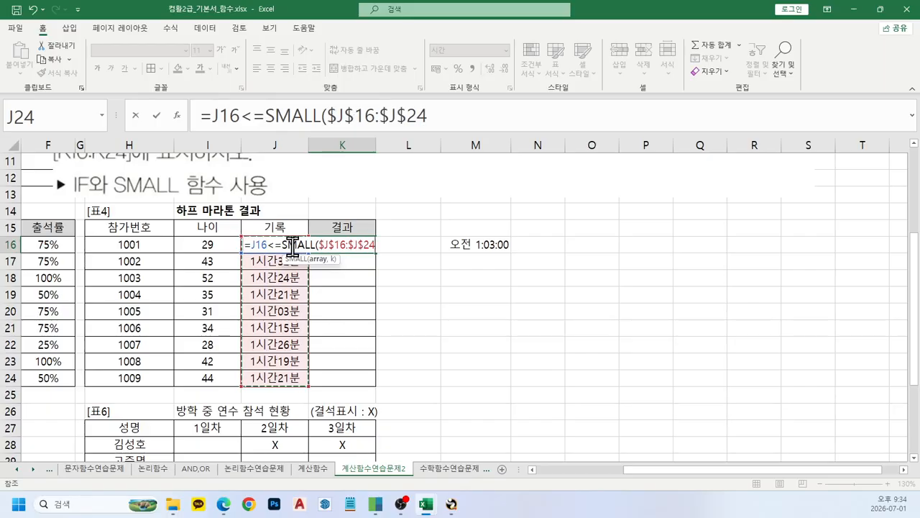
type(",3)")
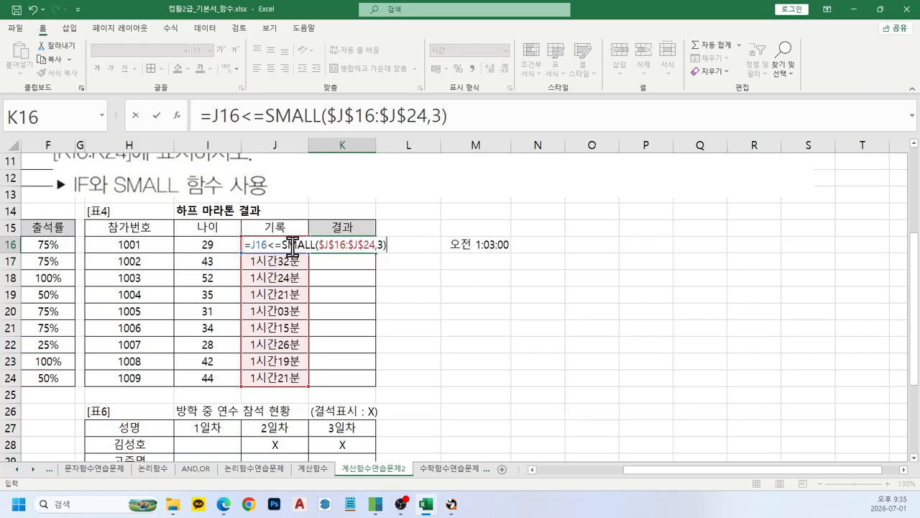
key("Return")
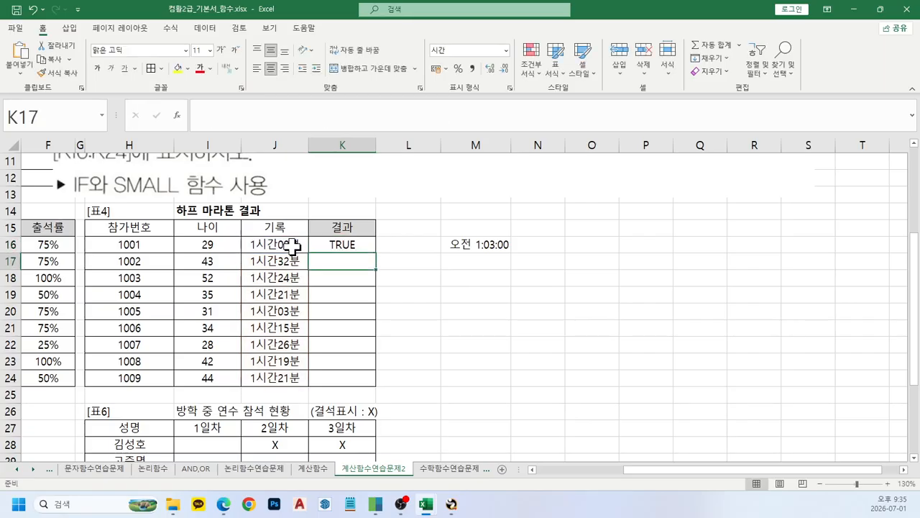
key("Up")
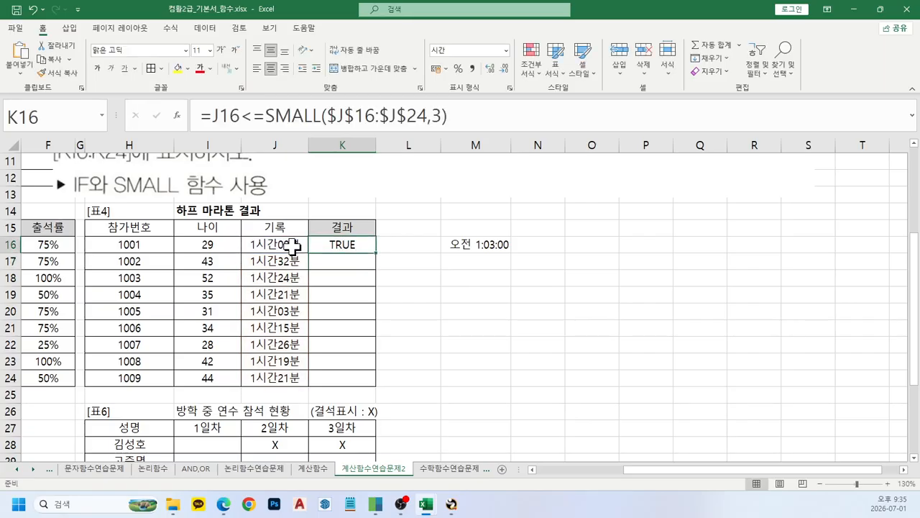
Fill the K16 comparison formula down through K24 and check the copied formula in K20
left_click(287, 311)
left_click(364, 241)
left_click_drag(375, 252, 362, 368)
left_click(358, 244)
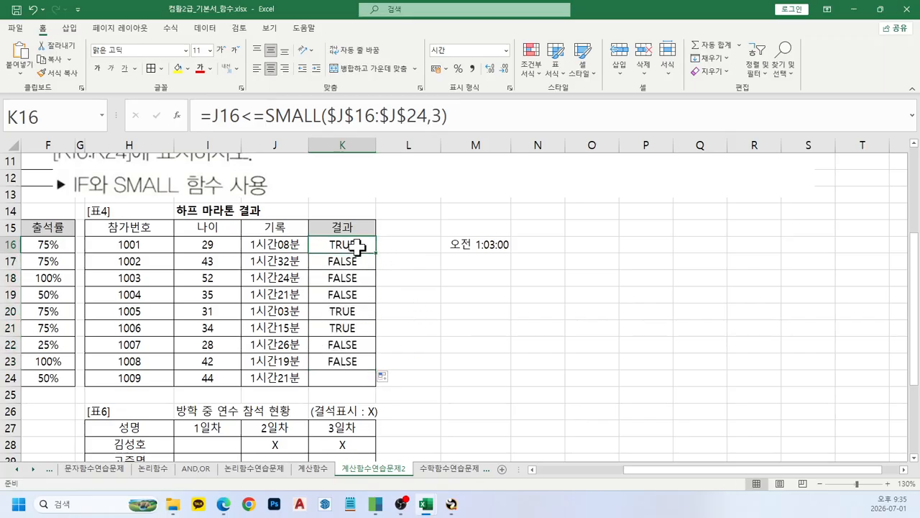
left_click_drag(377, 253, 360, 392)
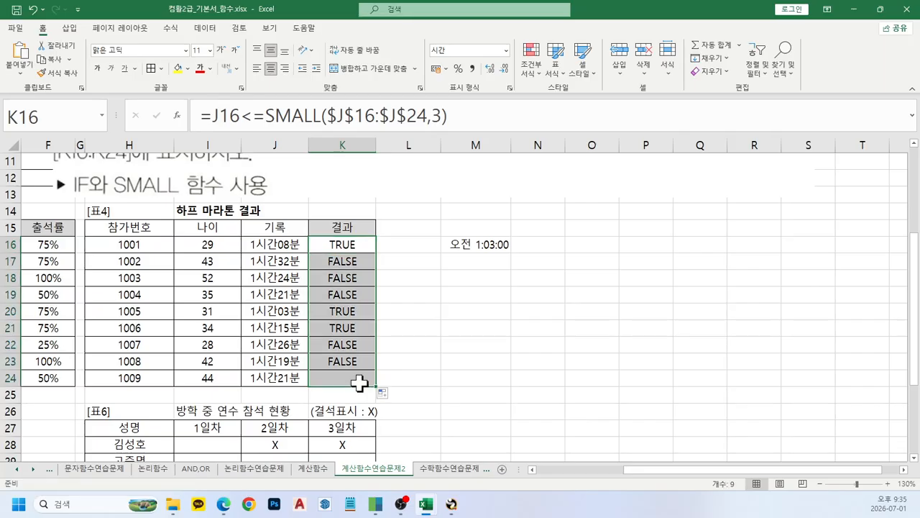
left_click(340, 311)
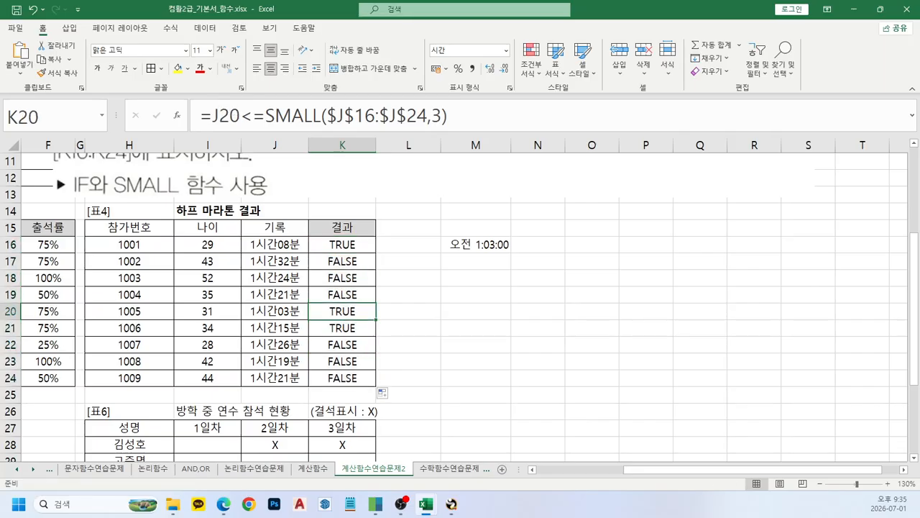
Change the rank argument of M16's SMALL formula to 3 to get the third-fastest record
left_click(475, 244)
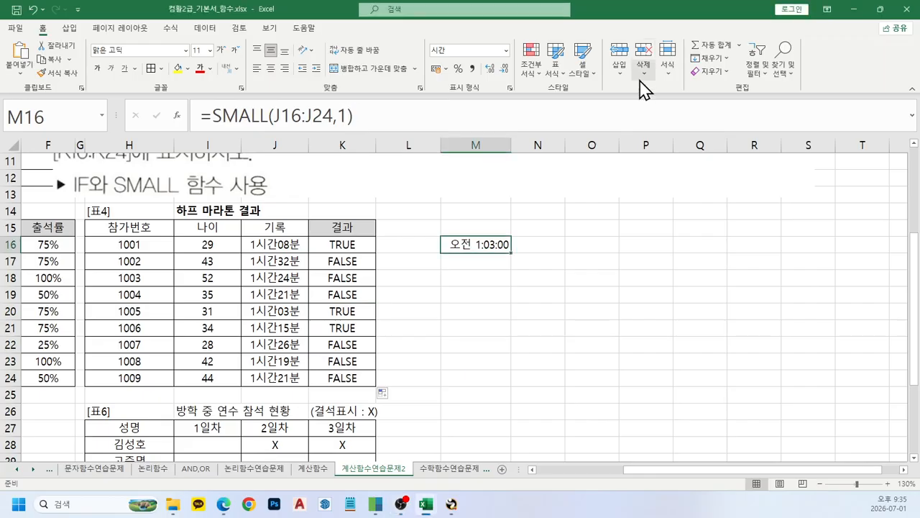
left_click(349, 116)
key("BackSpace")
type("3")
key("Return")
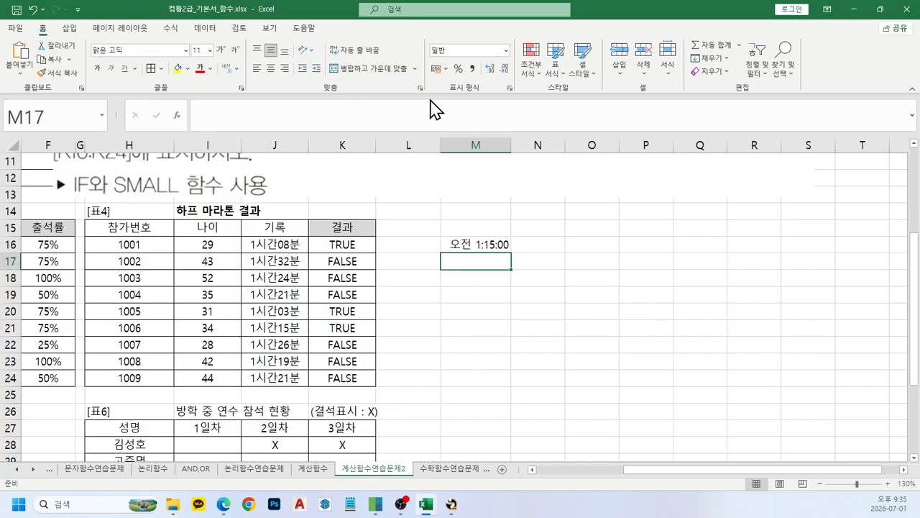
key("Up")
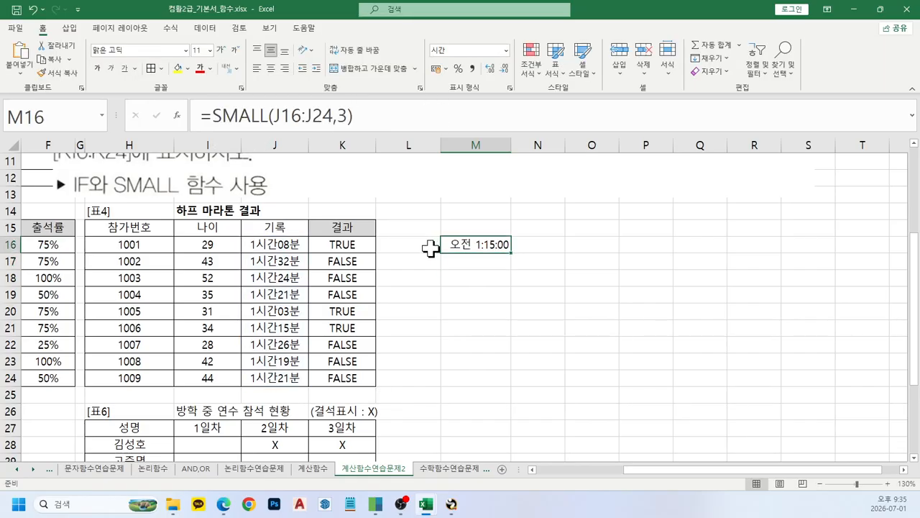
Compare the 기록 and 결과 cells of participants 1001, 1005 and 1006 with the third-fastest record in M16
left_click_drag(247, 328, 360, 327)
left_click_drag(255, 248, 342, 245)
left_click_drag(266, 307, 344, 308)
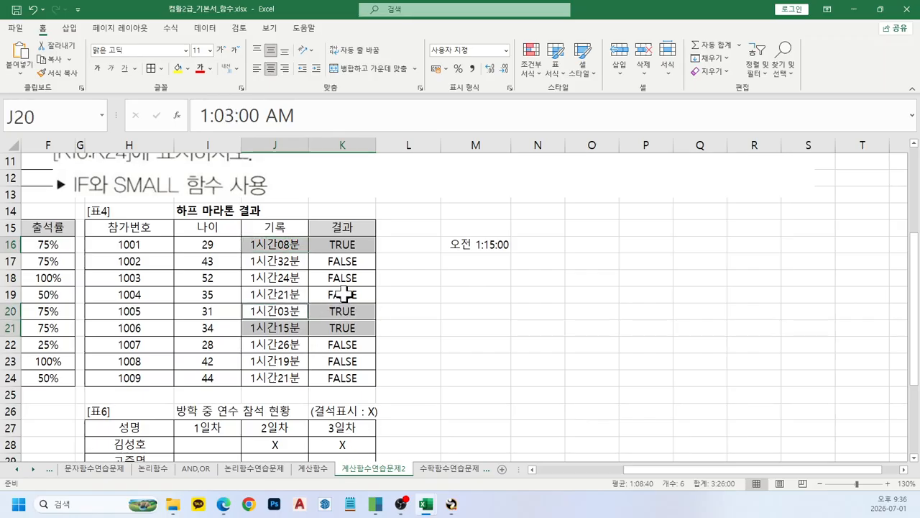
Wrap the K16 comparison in IF so the formula reads =IF(J16<=SMALL($J$16:$J$24,3),"입상","")
left_click(343, 250)
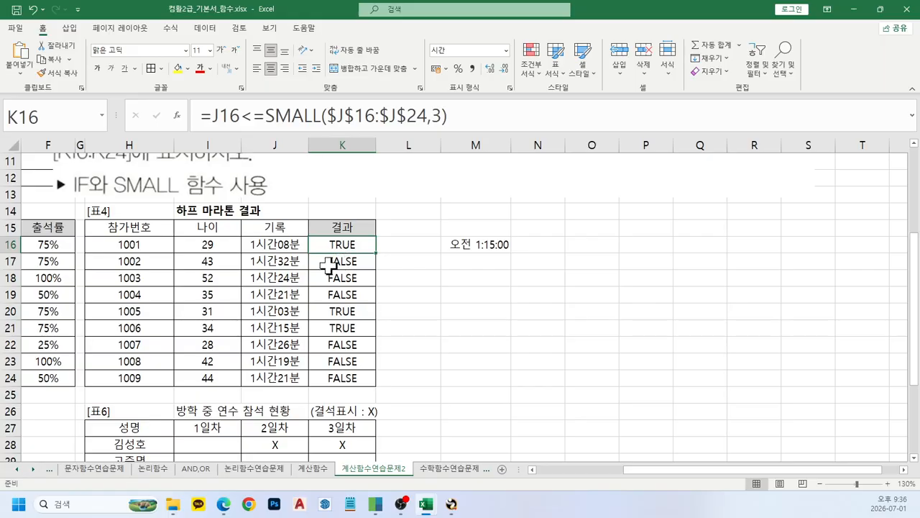
scroll(378, 317, "up", 3)
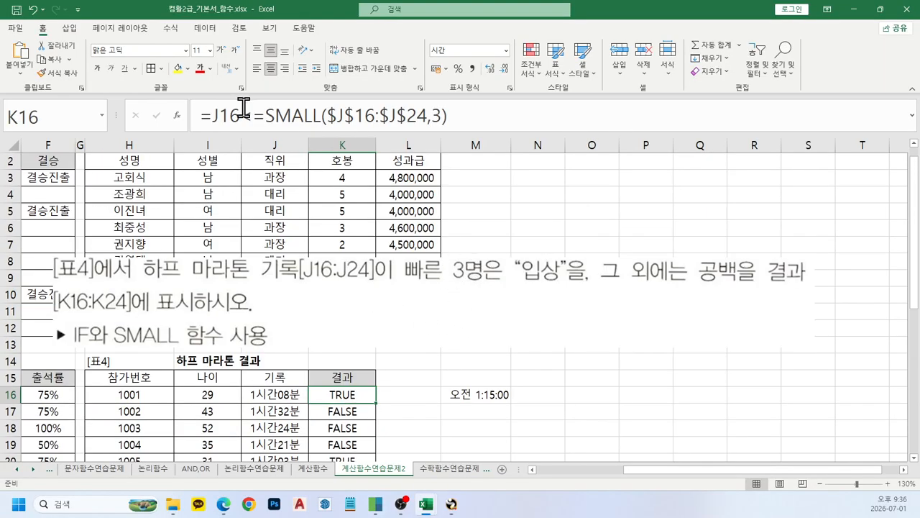
left_click(211, 115)
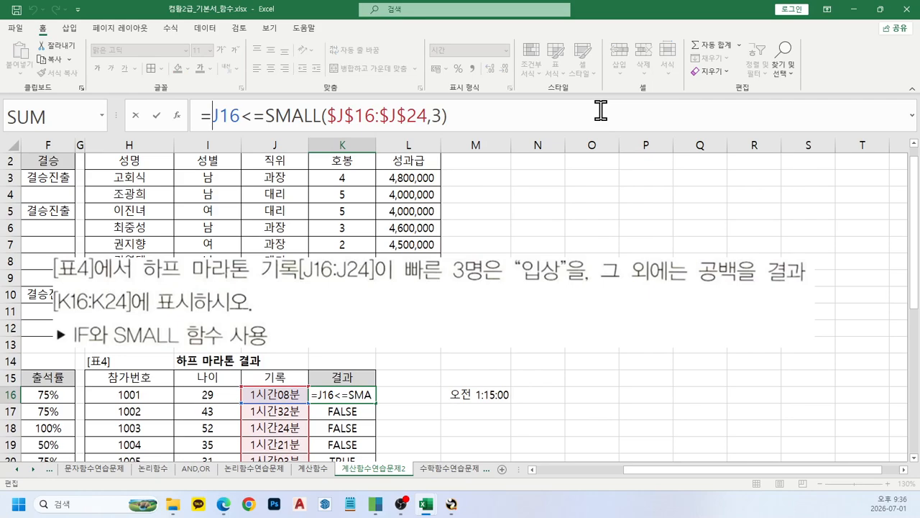
type("IF(")
left_click(600, 110)
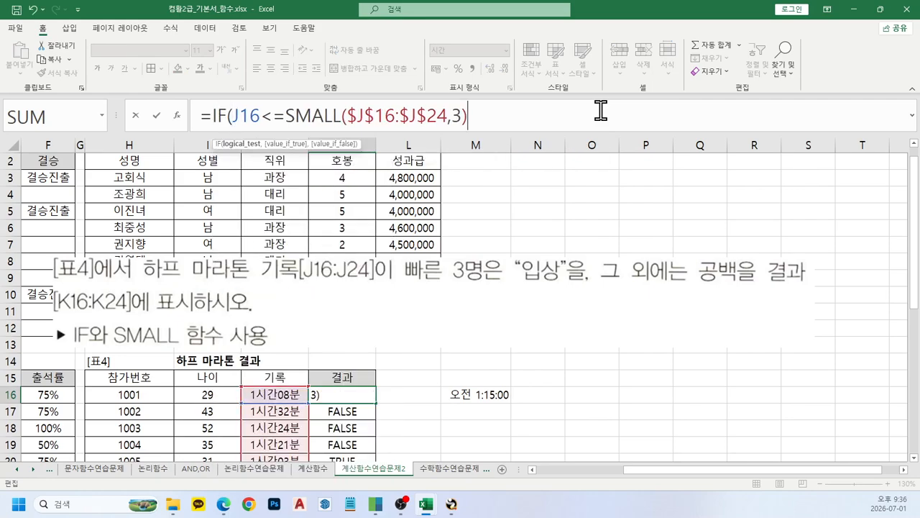
type(",\"")
key("Return")
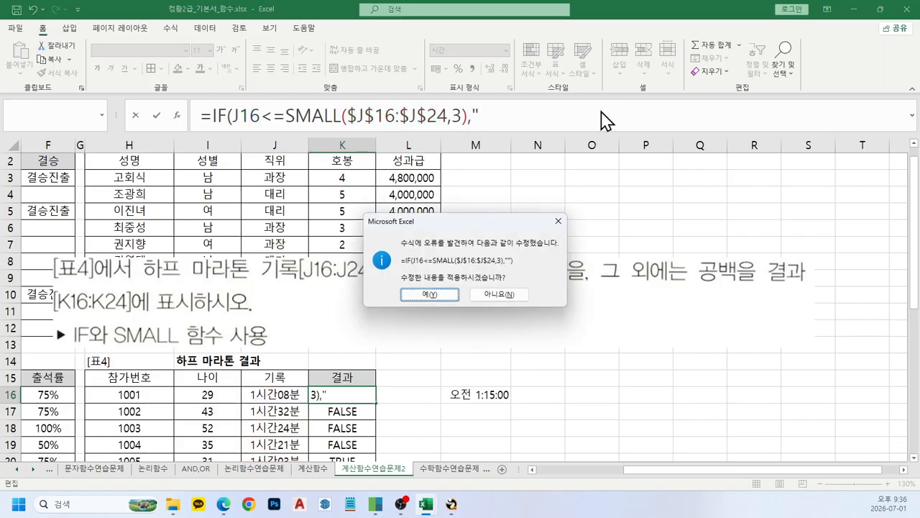
key("Return")
type("d")
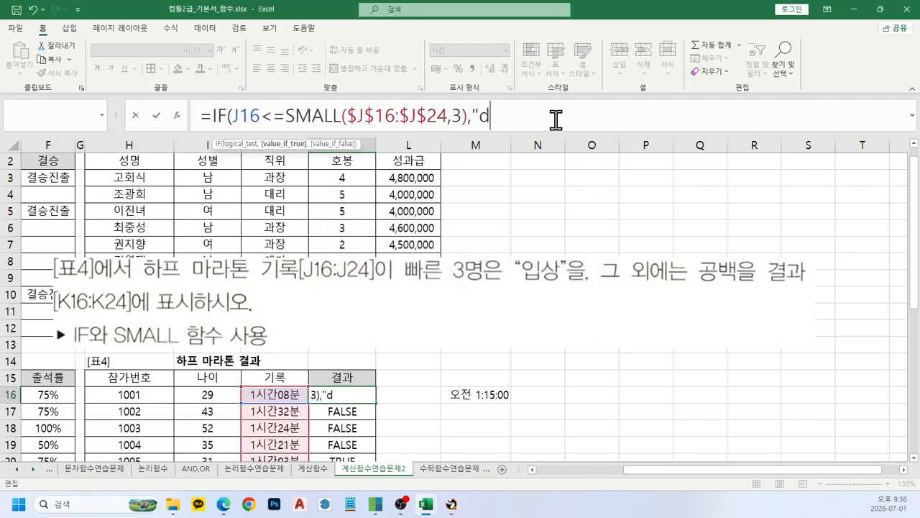
key("BackSpace")
type("입상\"")
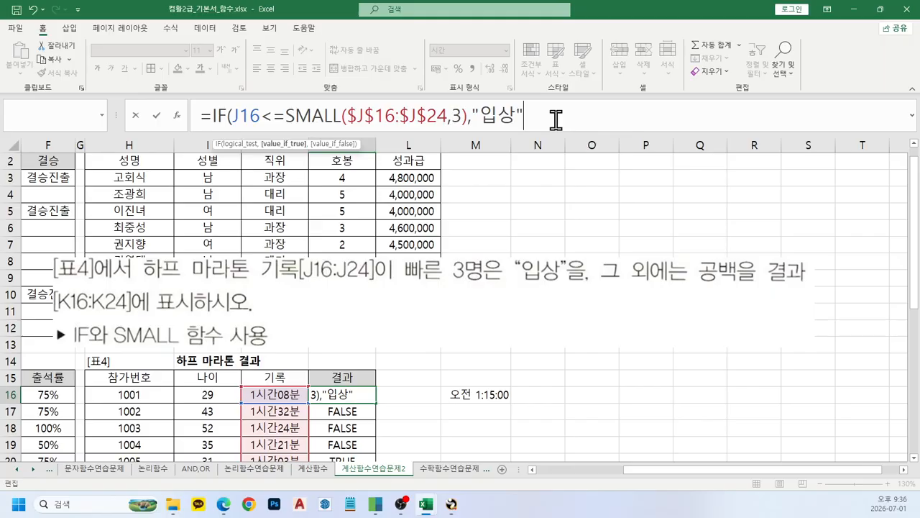
type(",\"\"")
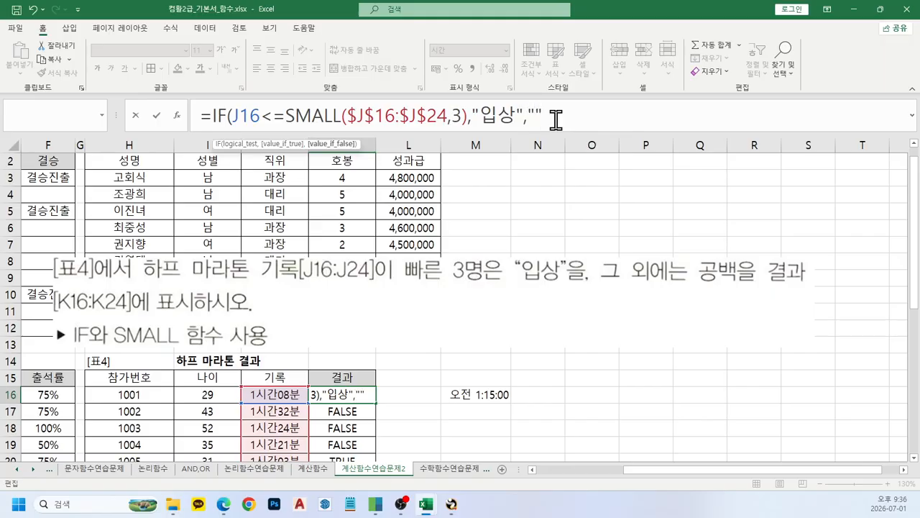
type(")")
key("Return")
Fill the K16 IF formula down through K24 to complete the 결과 column
scroll(417, 331, "down", 1)
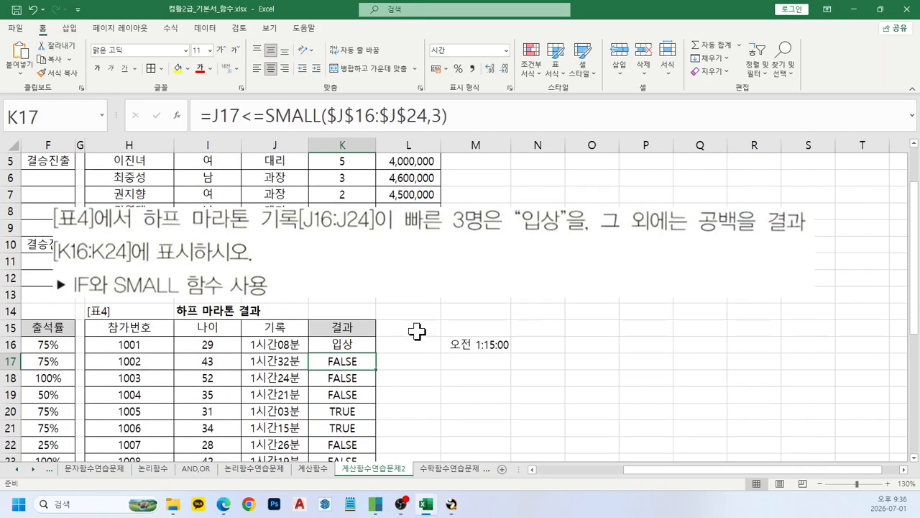
left_click(370, 345)
left_click_drag(376, 353, 365, 434)
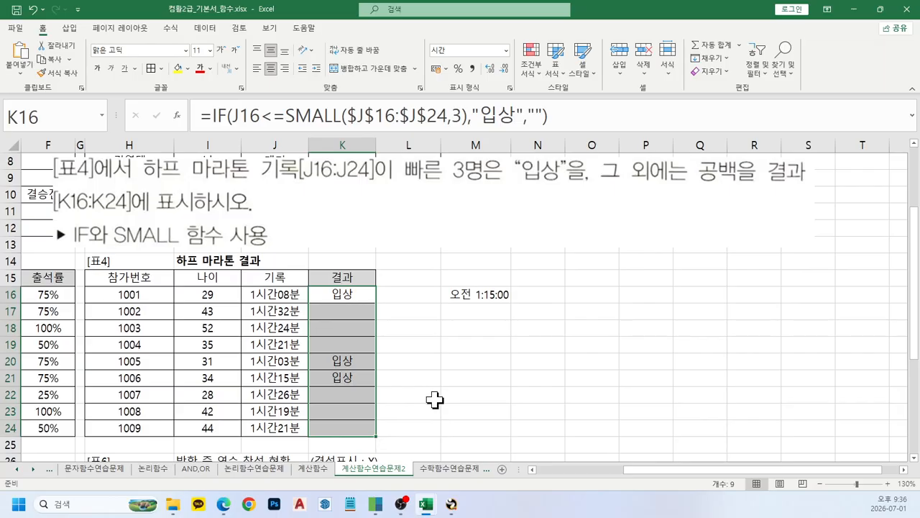
Clear the helper SMALL formula from M16
scroll(435, 396, "up", 1)
left_click(462, 355)
left_click(468, 347)
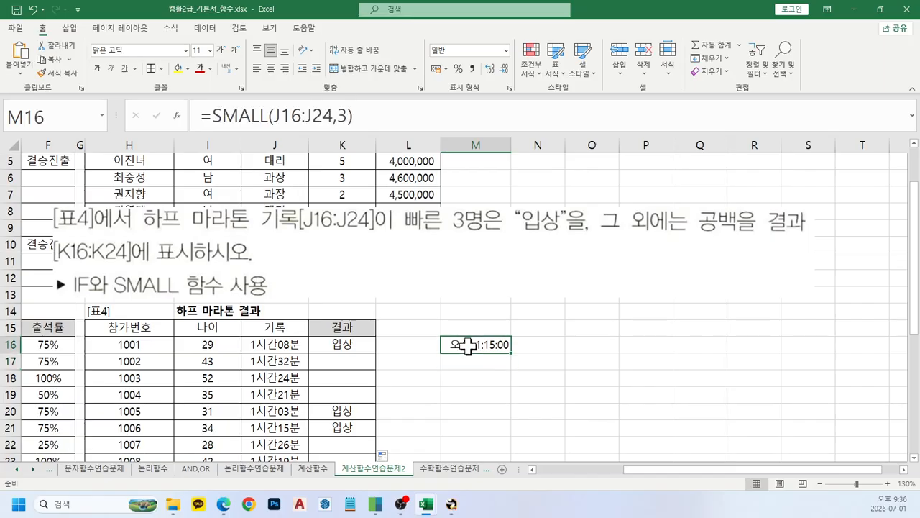
key("Delete")
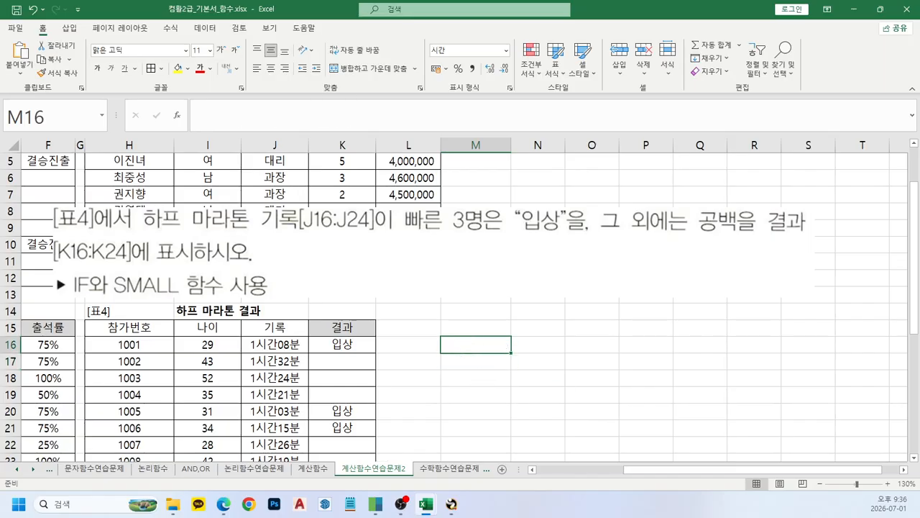
Enter the note "IF, Rank.EQ" in M16 as the alternative function combination
scroll(482, 357, "down", 1)
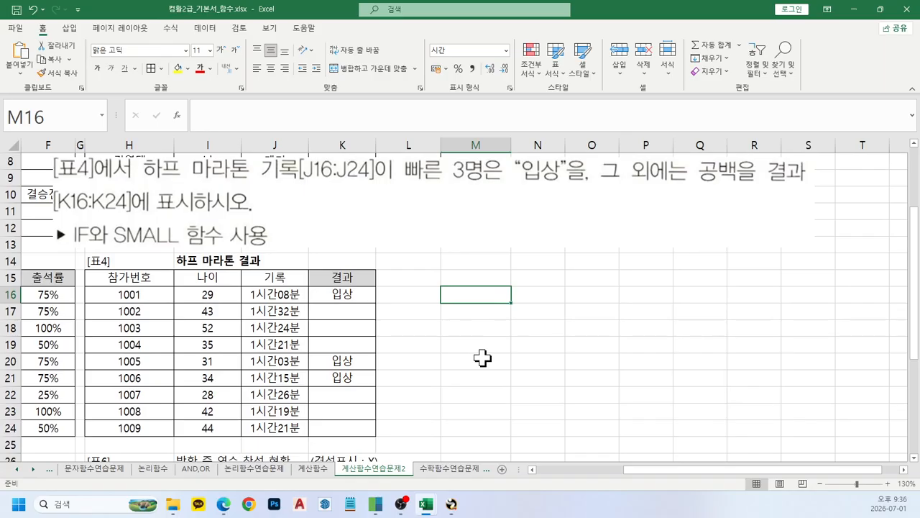
type("ㅑ")
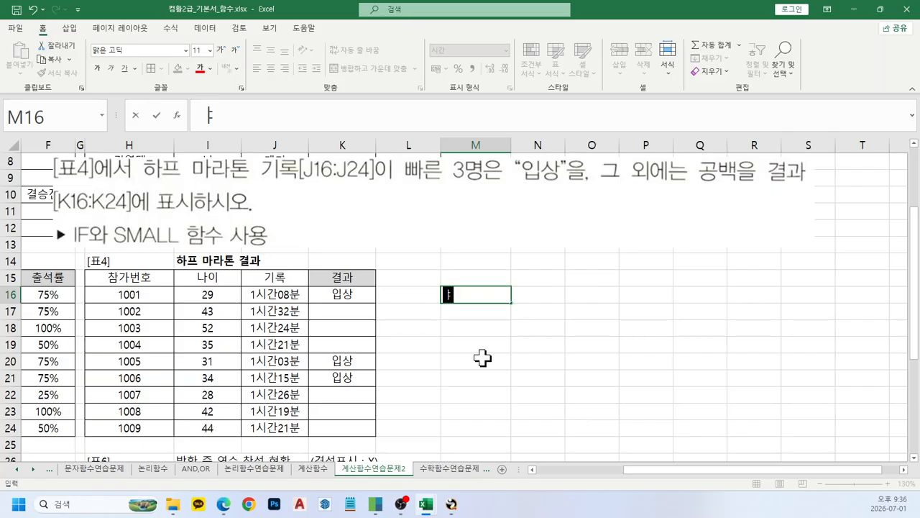
key("Hangul")
key("BackSpace")
type("IF, Ran")
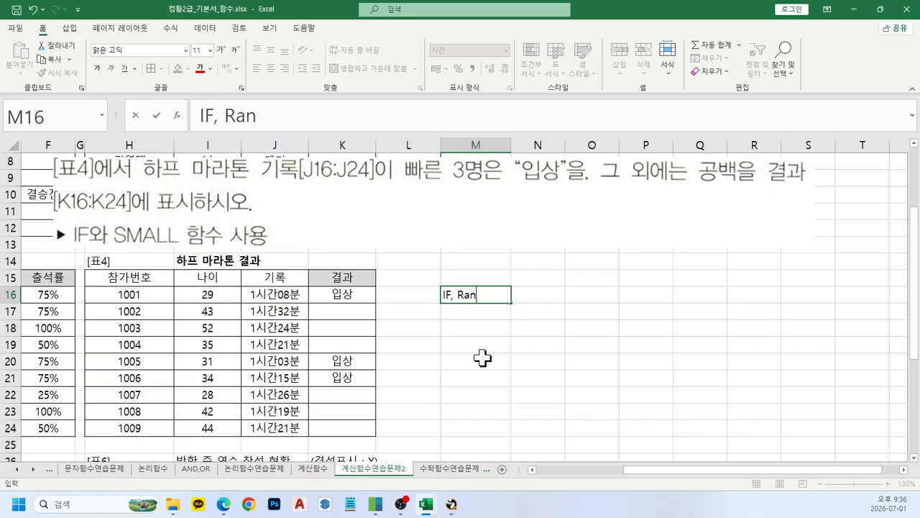
type("k.EQ")
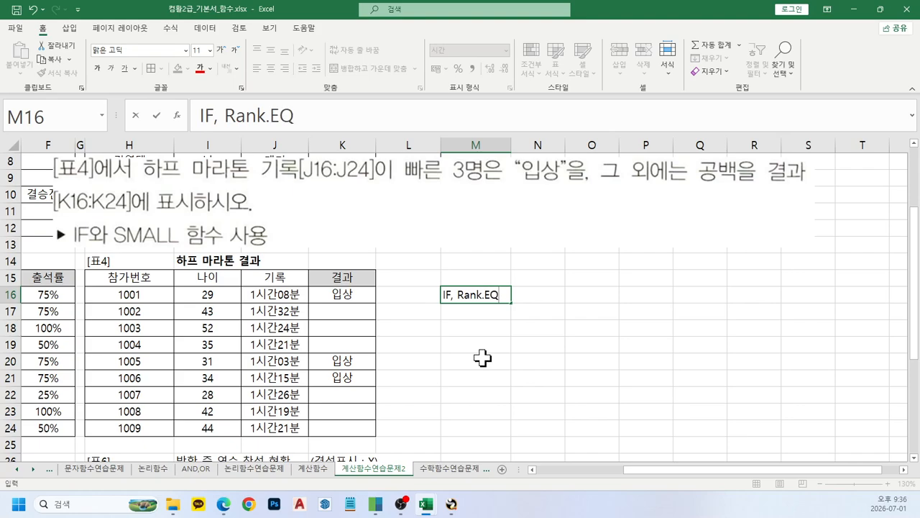
key("Return")
key("Up")
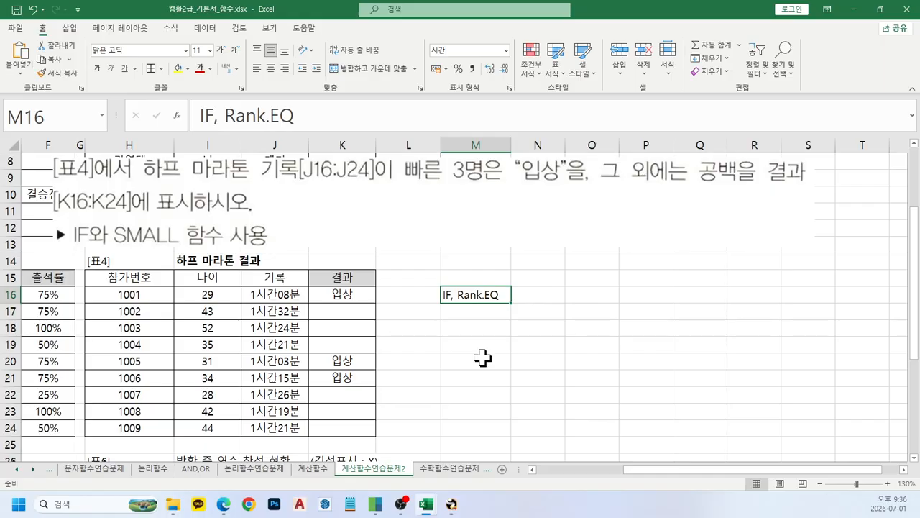
Rank the J16 record in ascending order in L16 with =RANK.EQ(J16,$J$16:$J$24,1)
key("Left")
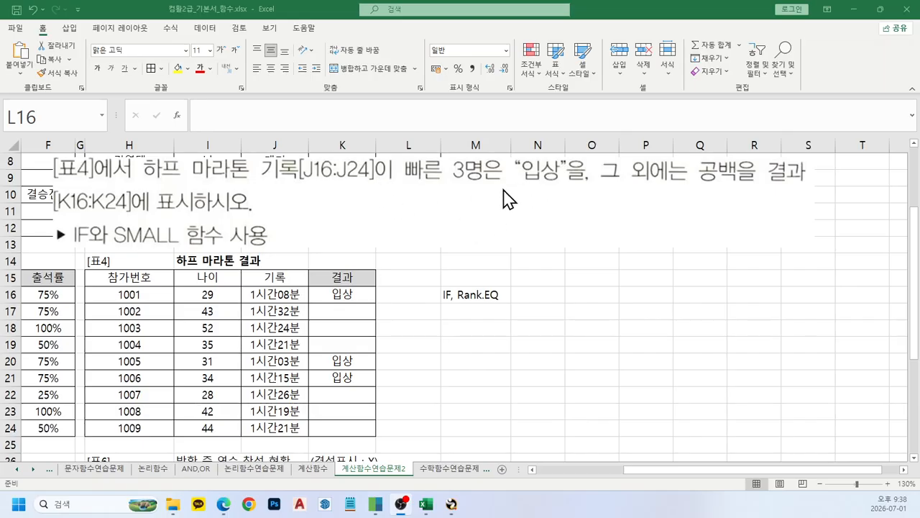
left_click(476, 300)
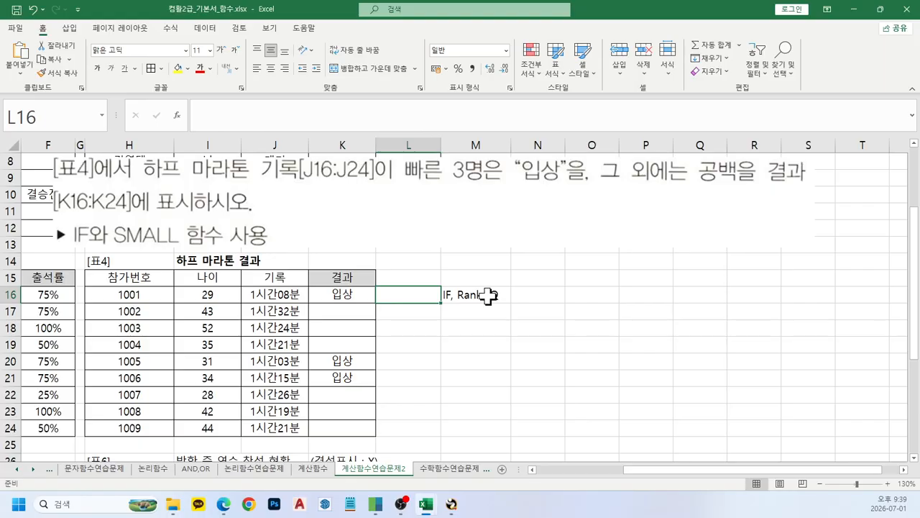
type("=rank")
key("Down")
key("Tab")
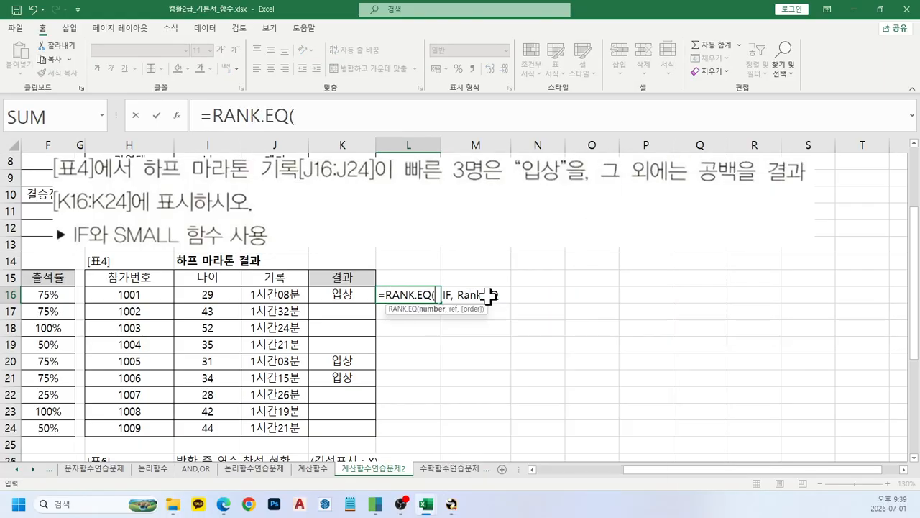
left_click(284, 294)
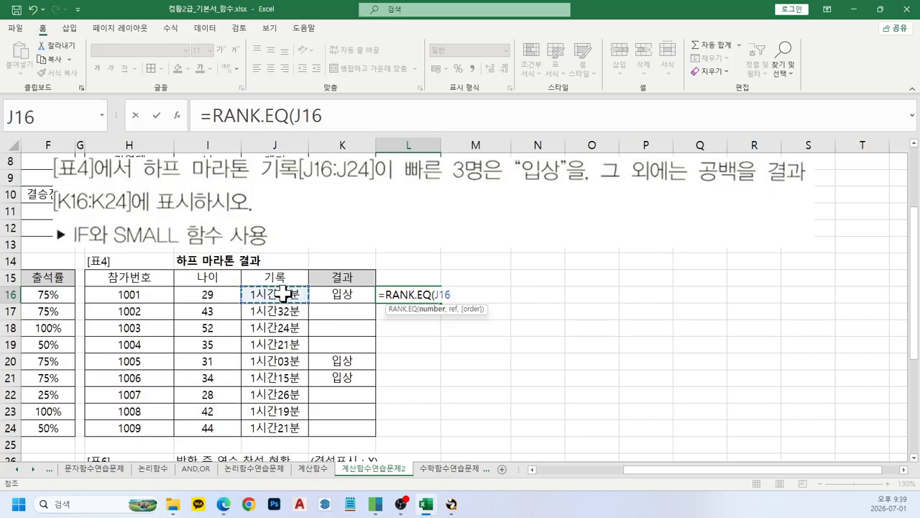
type(",")
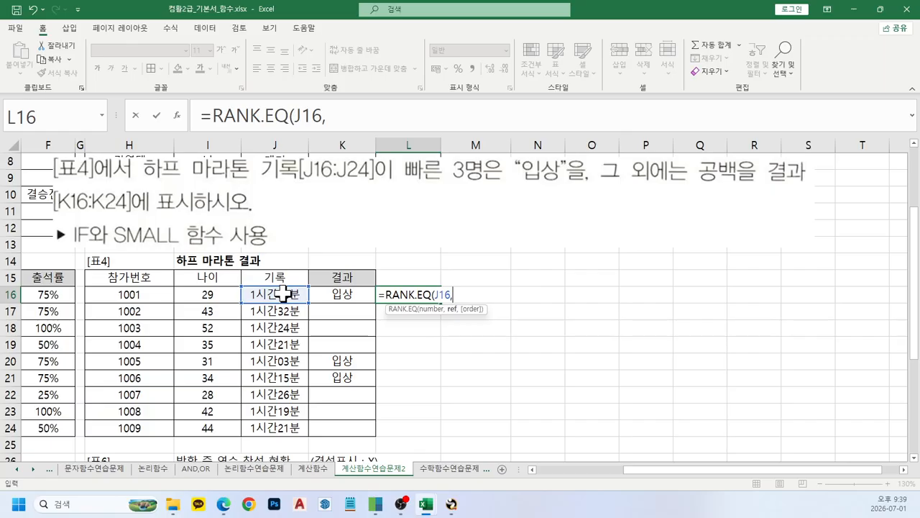
left_click_drag(284, 293, 284, 427)
key("F4")
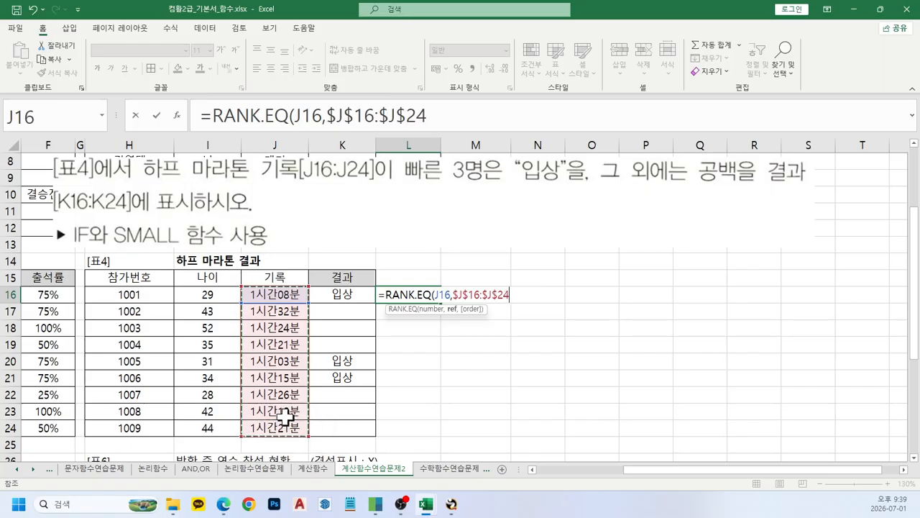
type(",")
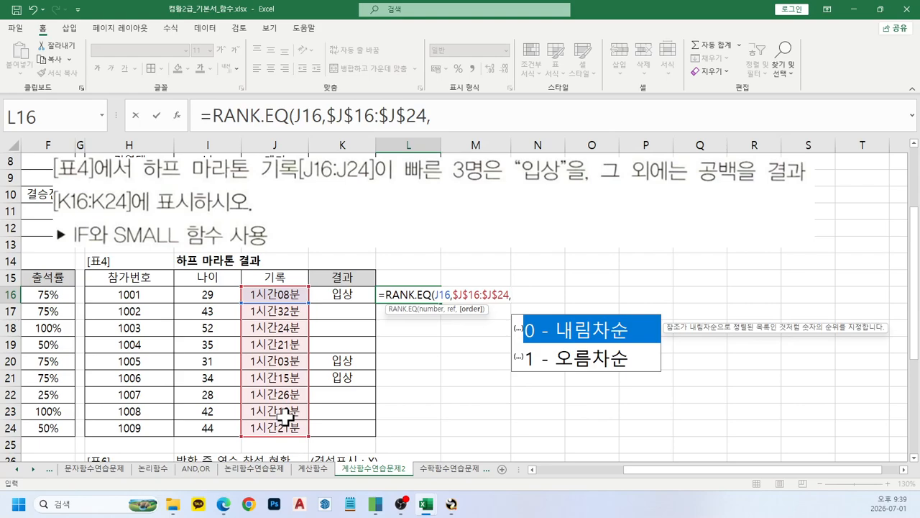
key("Down")
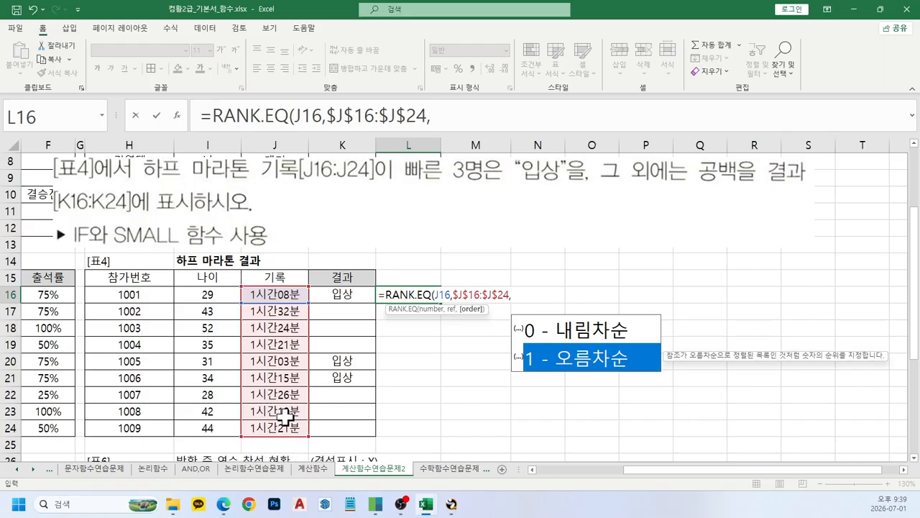
type("1)")
key("ctrl+Return")
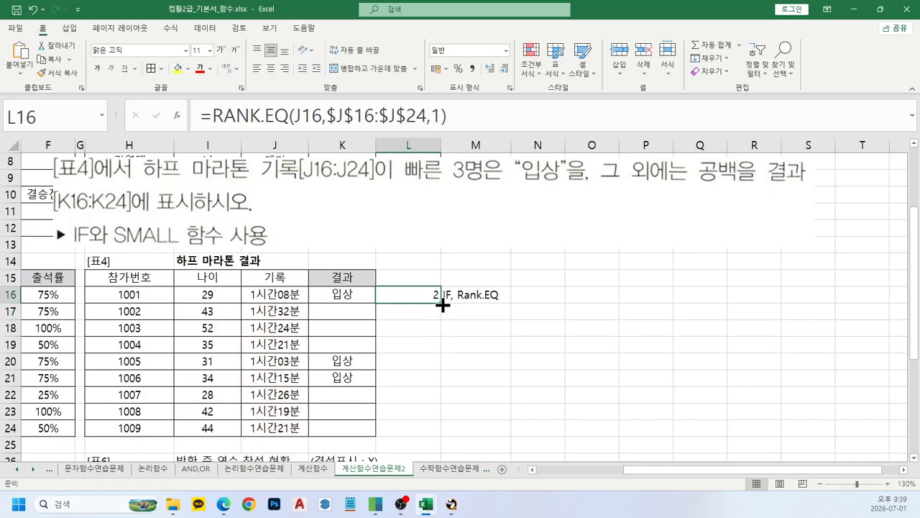
Fill the L16 rank formula down through L24 and highlight the K:L pairs in rows 16, 20 and 21 for comparison
left_click_drag(441, 302, 425, 445)
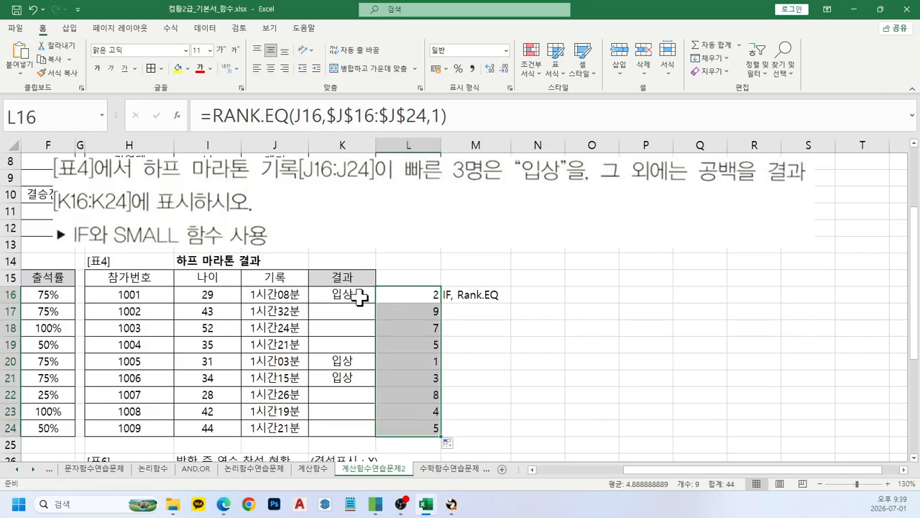
left_click_drag(359, 296, 394, 296)
left_click_drag(341, 362, 411, 361, "ctrl")
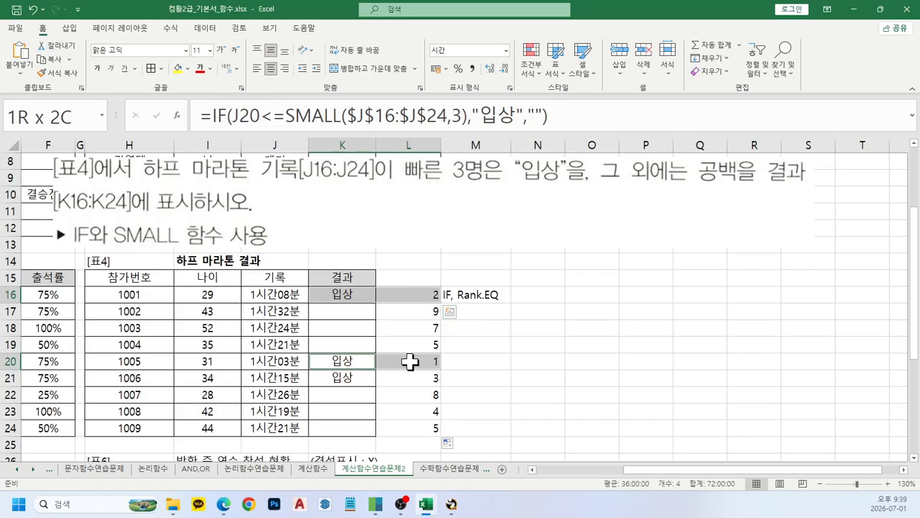
left_click_drag(359, 377, 400, 374, "ctrl")
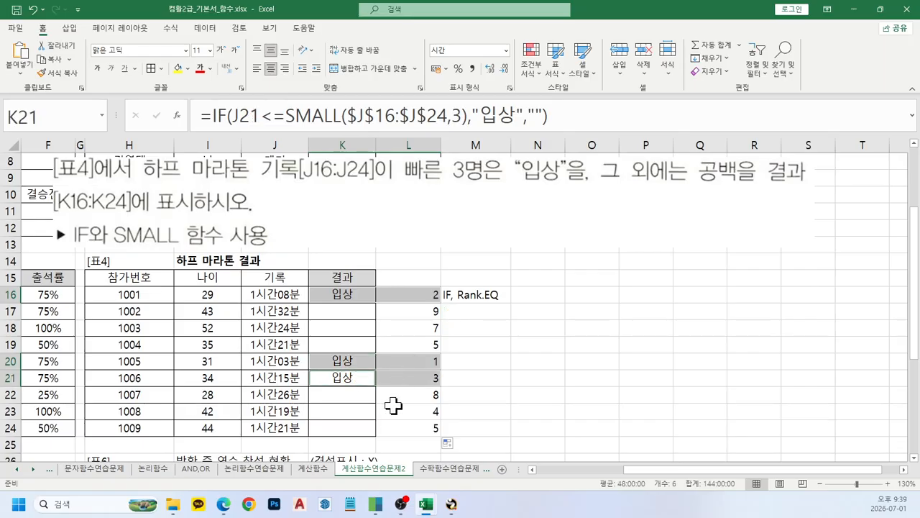
Append the condition <=3 to the RANK.EQ formula in L16 and fill it down through L24
left_click(409, 294)
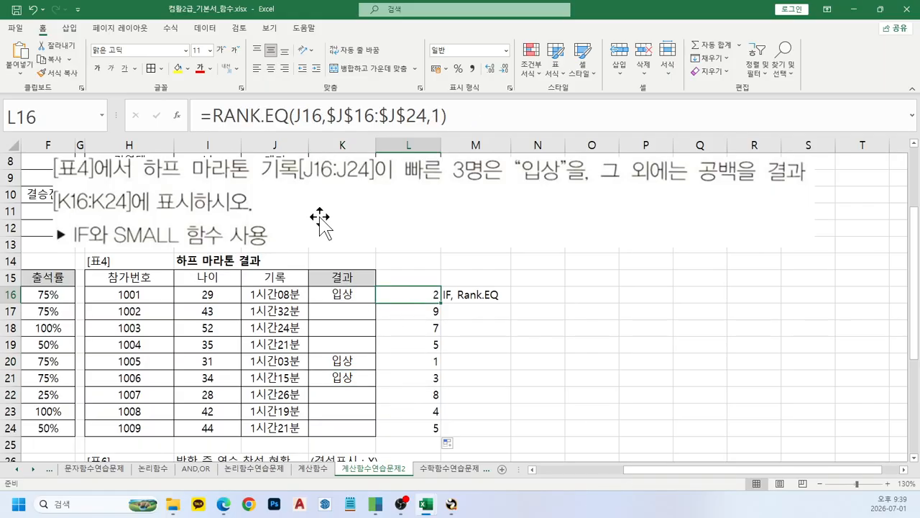
left_click(495, 109)
type("<=3")
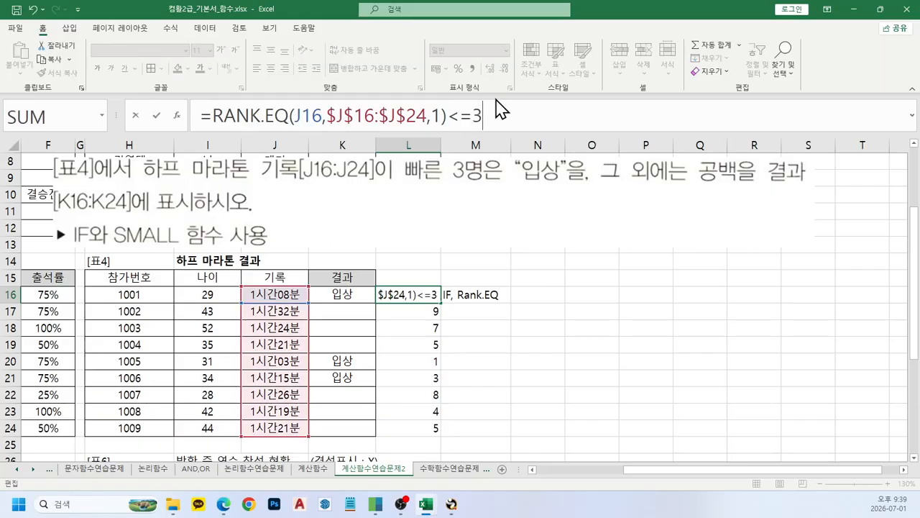
key("ctrl+Return")
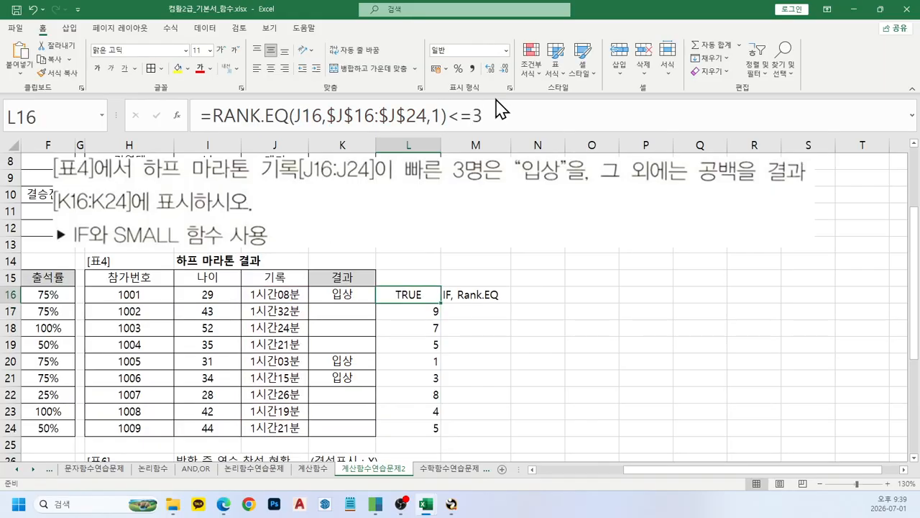
double_click(440, 303)
left_click(436, 298)
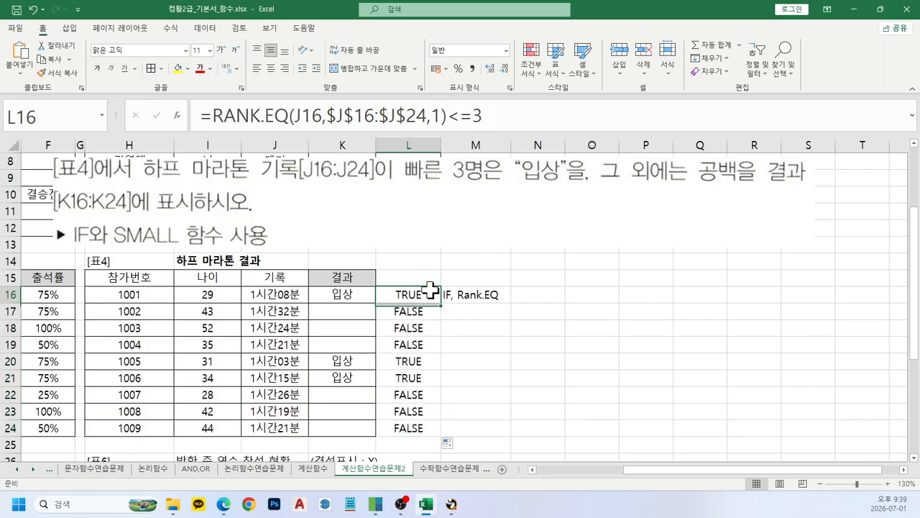
Wrap the L16 comparison as =IF(RANK.EQ(J16,$J$16:$J$24,1)<=3,"입상","") and fill it down through L24
left_click(216, 115)
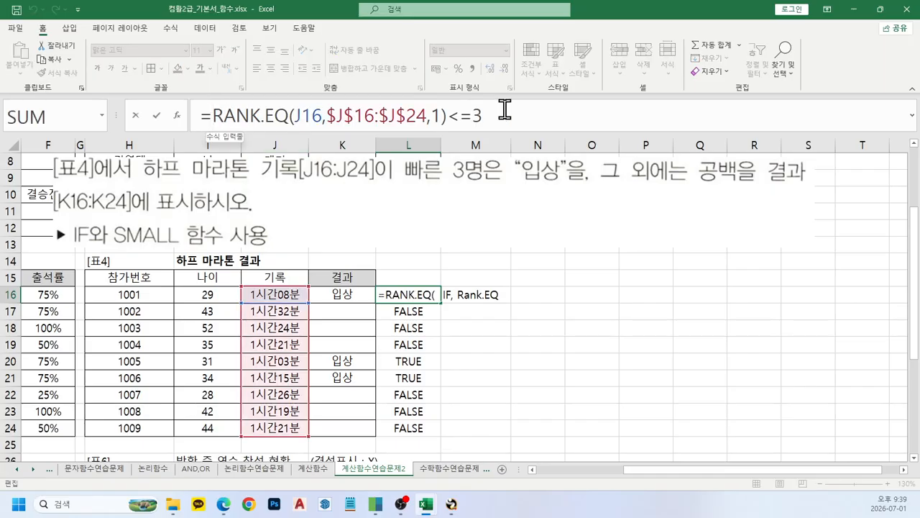
type("IF(")
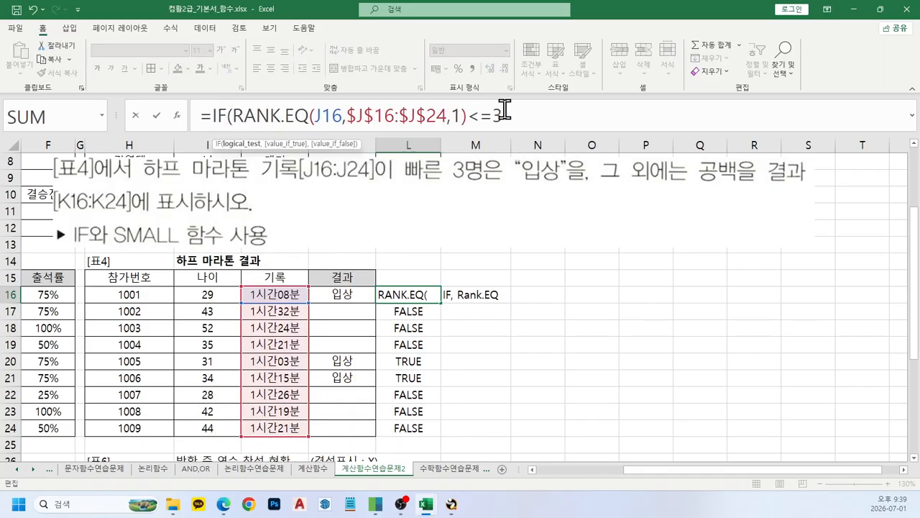
left_click(528, 109)
type(",")
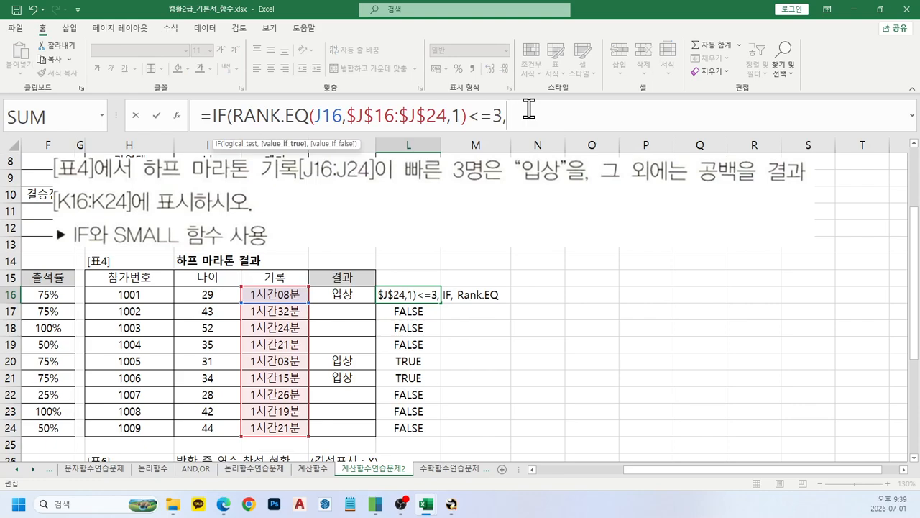
type("\"입상\"")
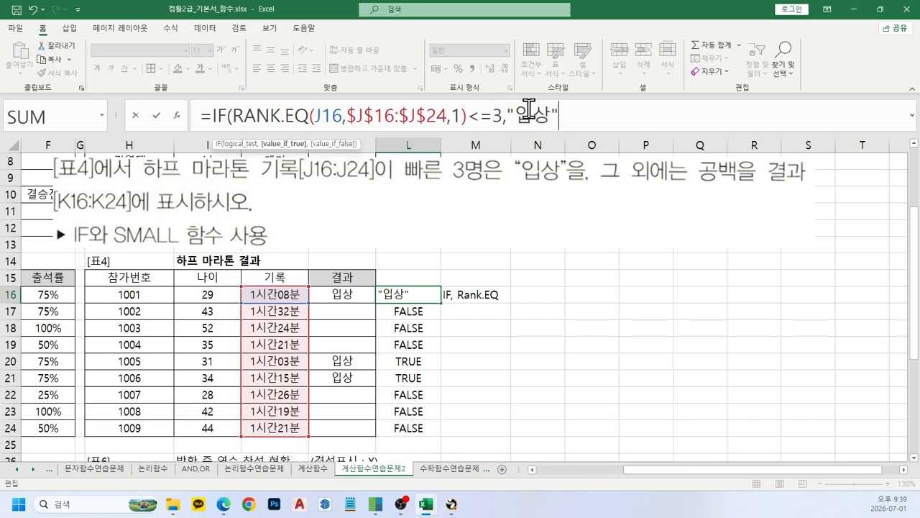
type(",\"\")")
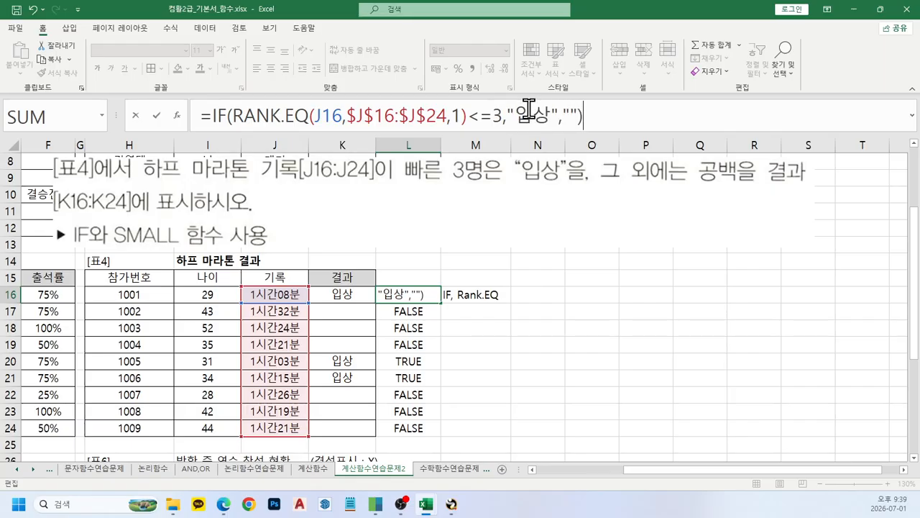
key("Return")
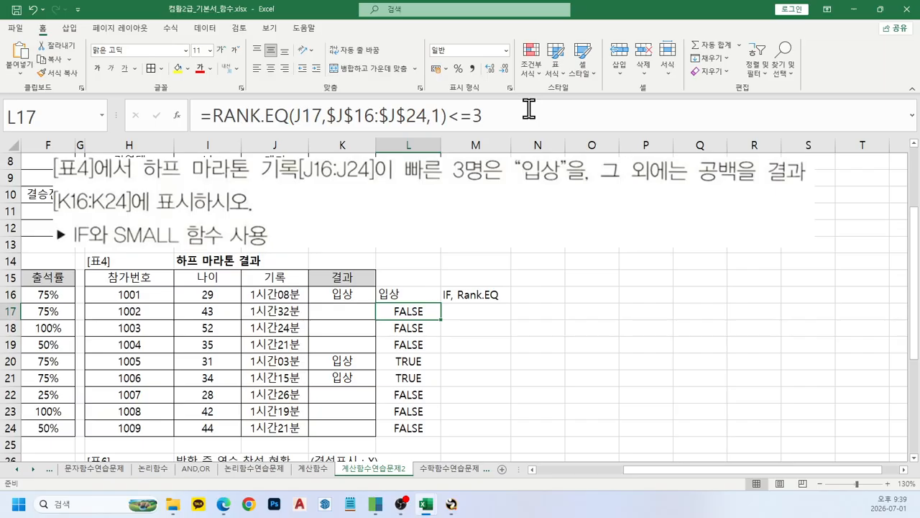
key("Up")
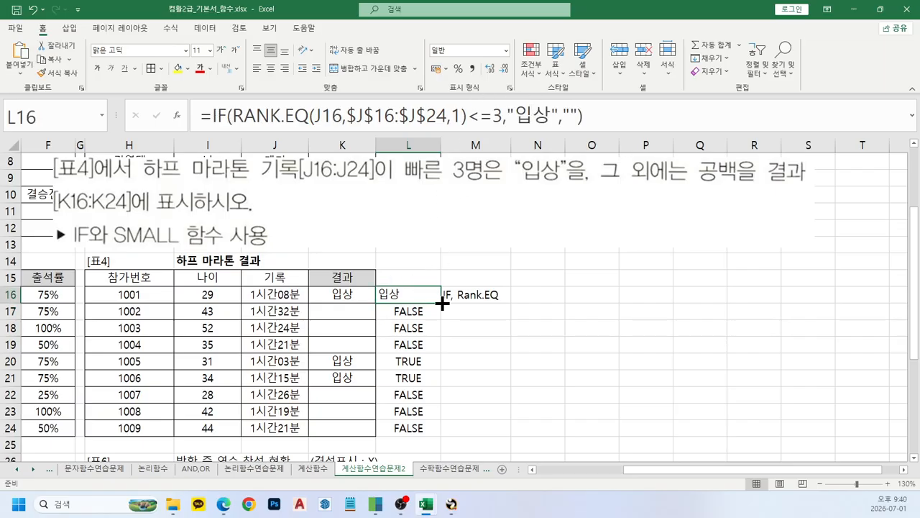
left_click_drag(440, 302, 433, 429)
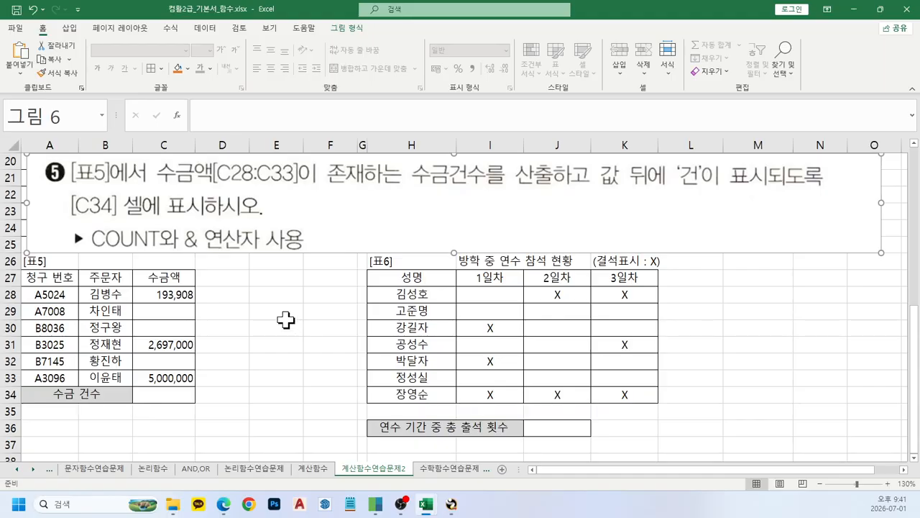
Count the existing 수금액 entries of 표5 in C34 with =COUNT(C28:C33)
left_click(288, 313)
left_click(287, 344)
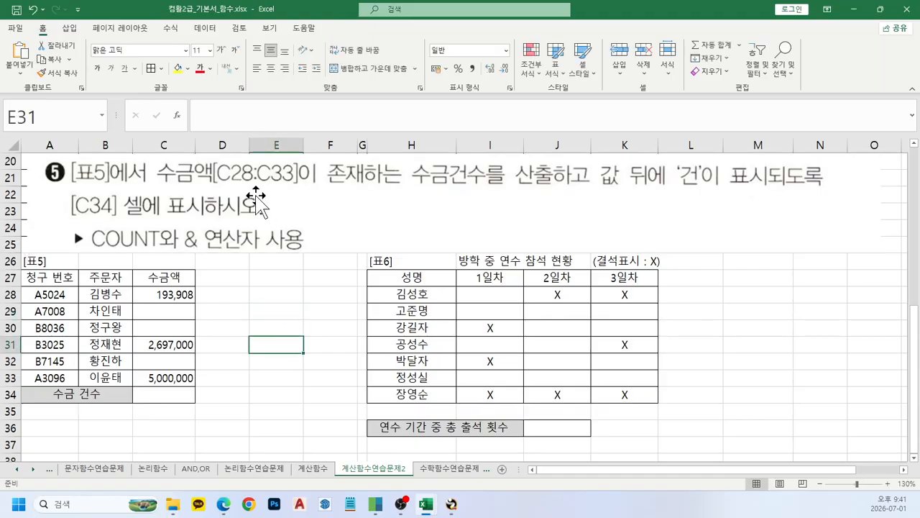
left_click_drag(164, 295, 166, 377)
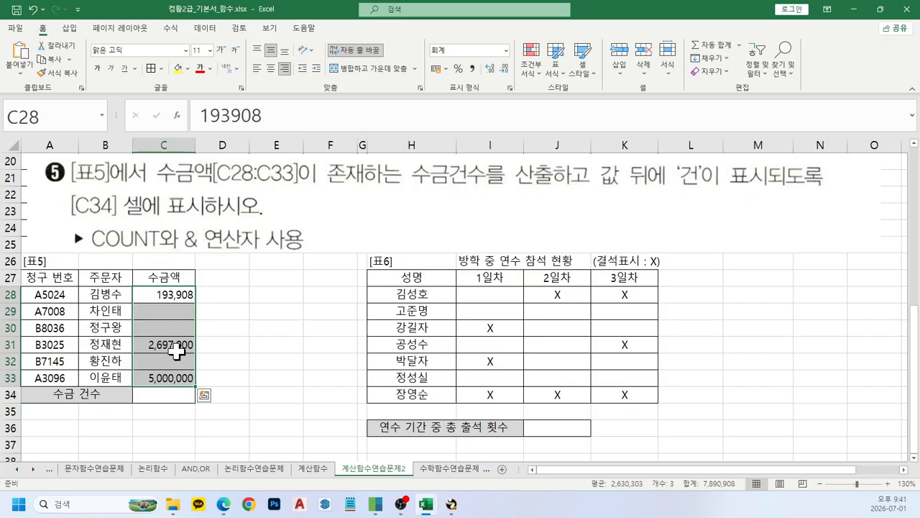
left_click(174, 389)
type("=")
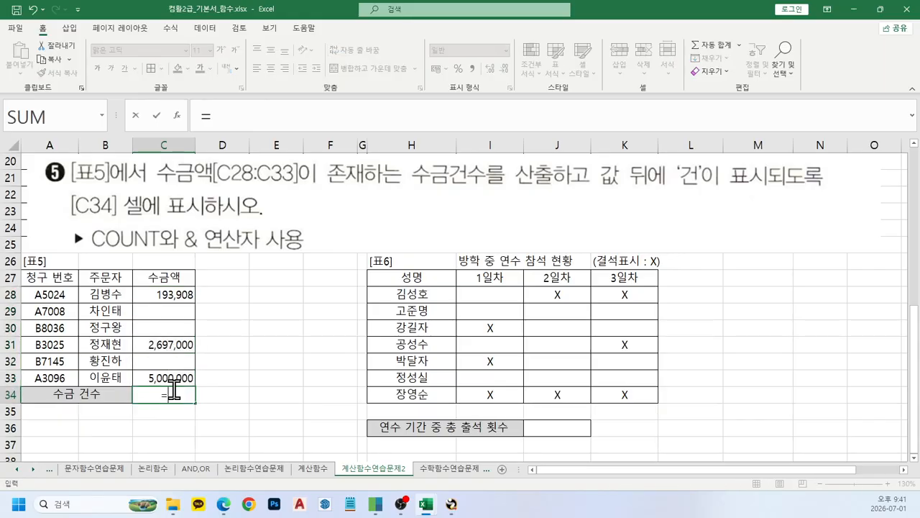
type("채")
key("BackSpace")
key("BackSpace")
type("cou")
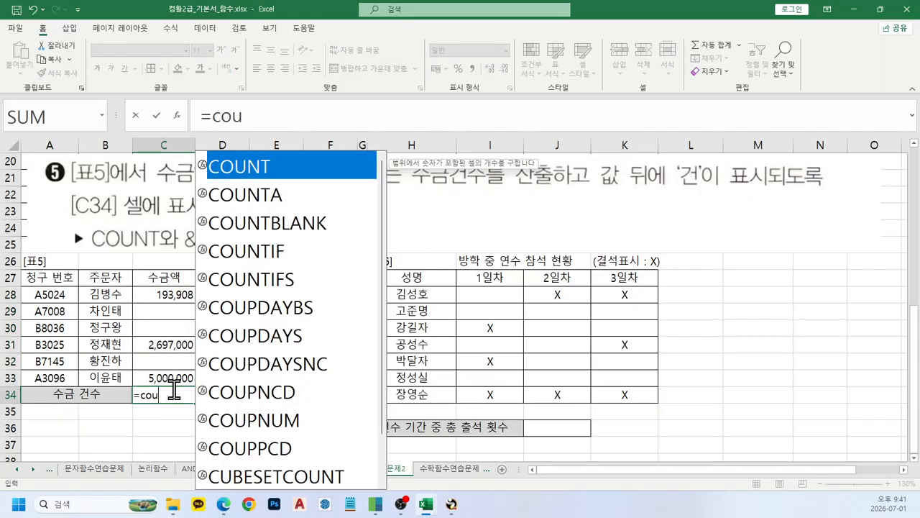
key("Tab")
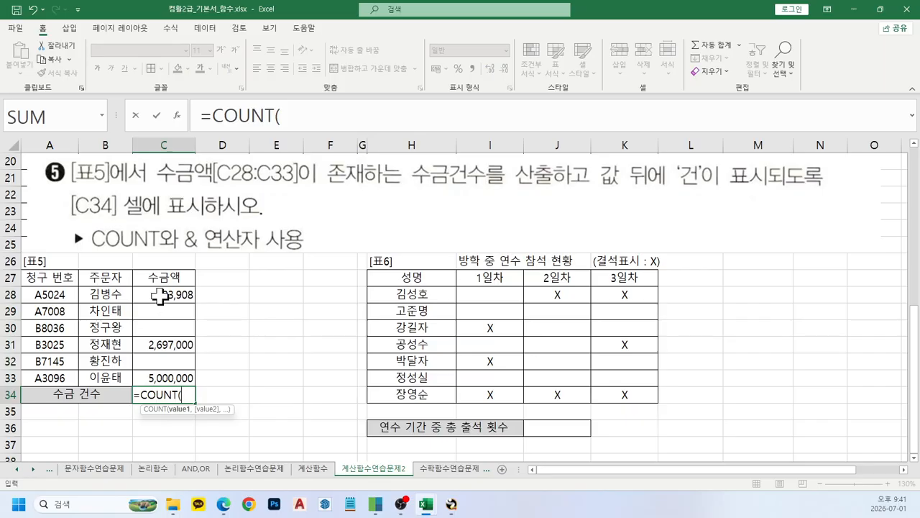
left_click_drag(159, 295, 189, 376)
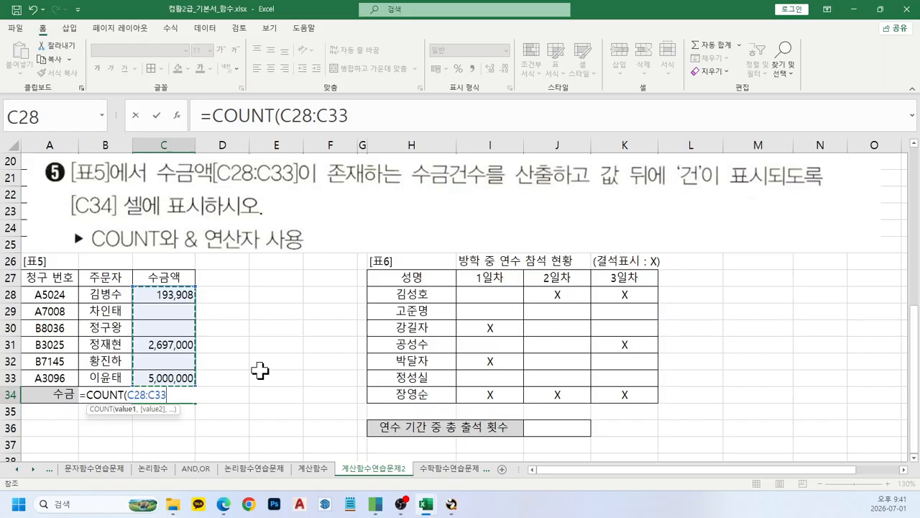
type(")")
key("Return")
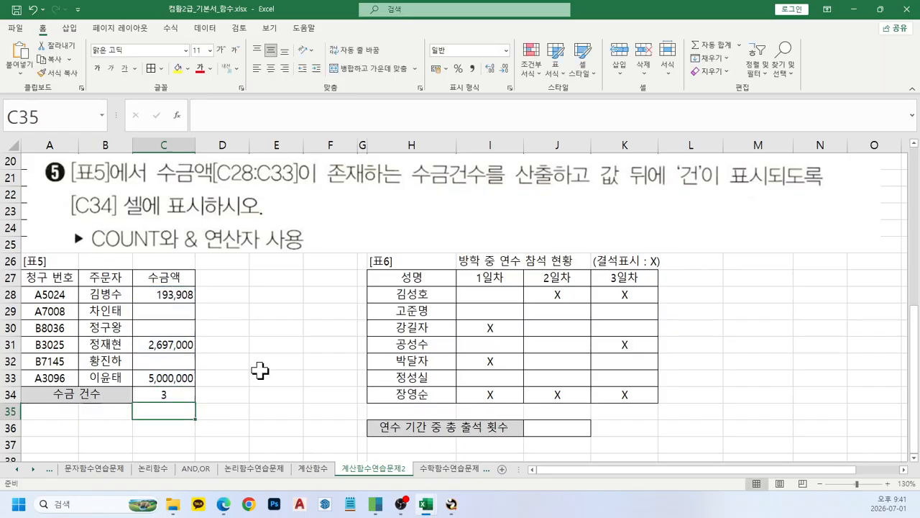
Append &"건" to the C34 formula so it reads =COUNT(C28:C33)&"건"
key("Up")
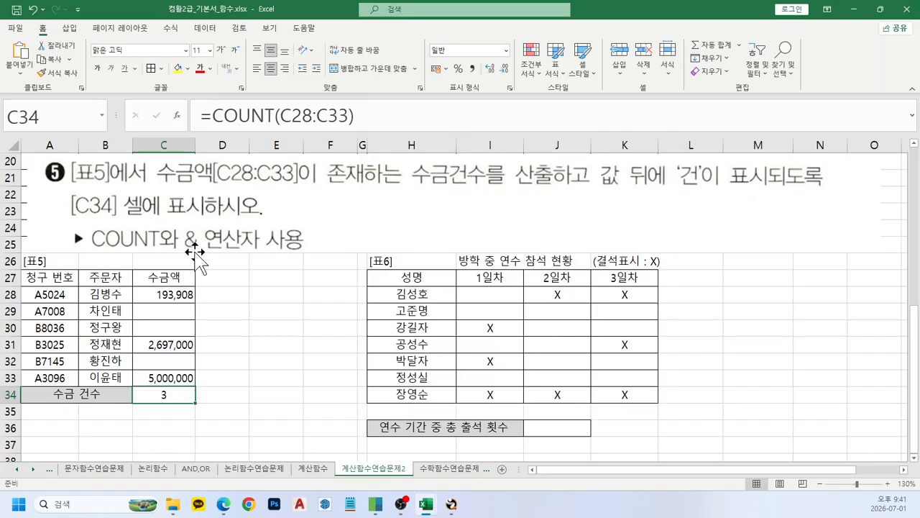
left_click(390, 112)
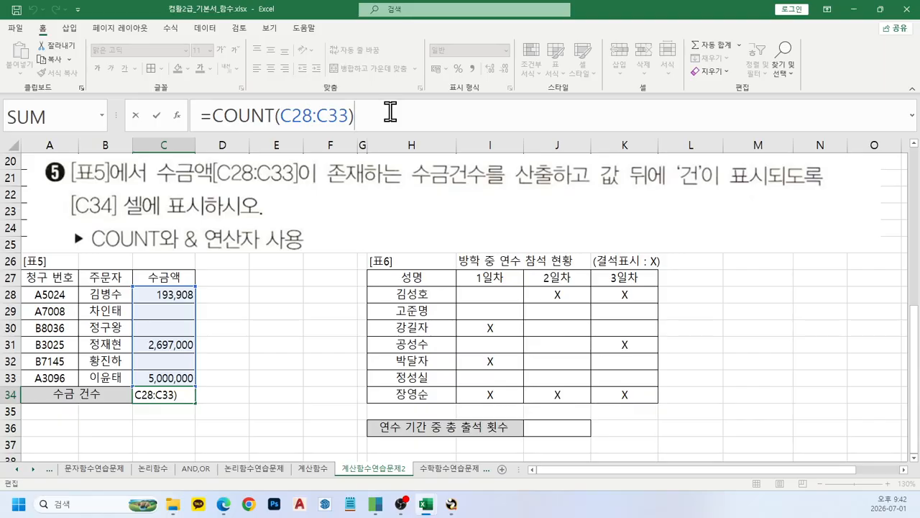
type("&\"건\"")
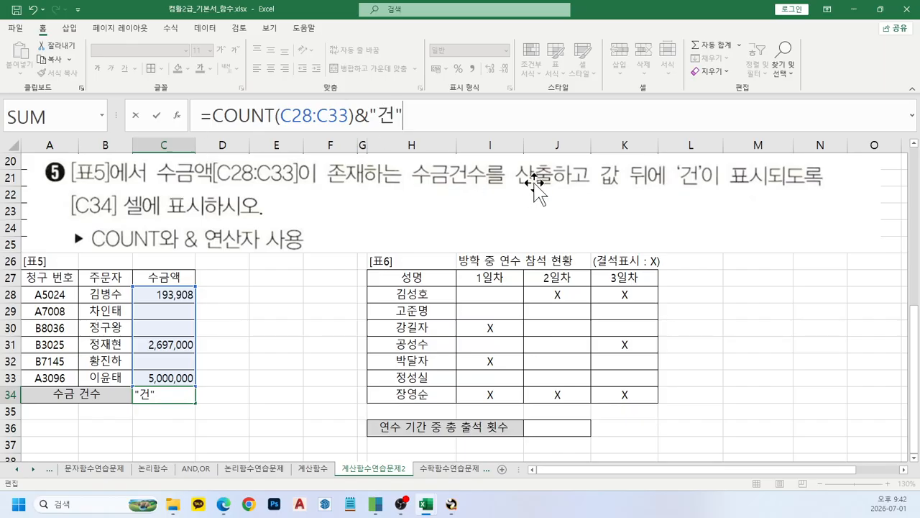
key("Return")
key("Up")
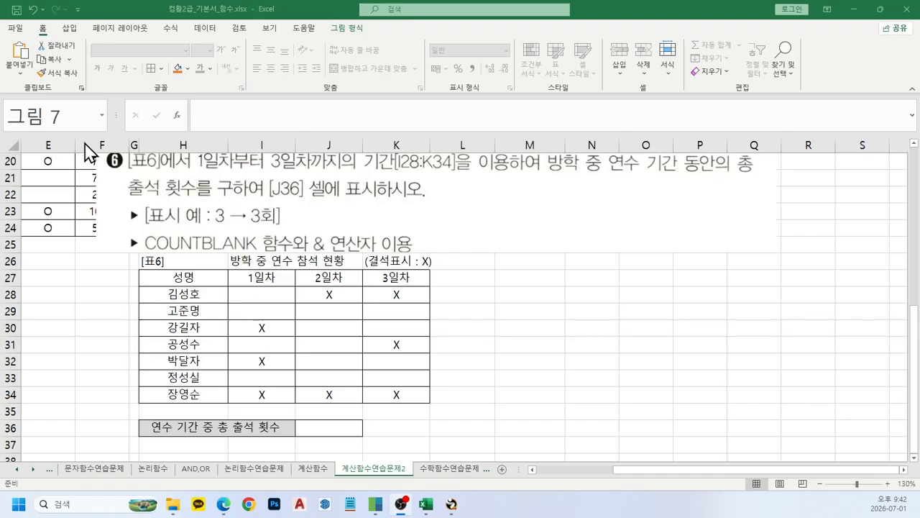
Select the attendance range I28:K34 of 표6 by its cell reference
left_click(68, 108)
left_click(79, 110)
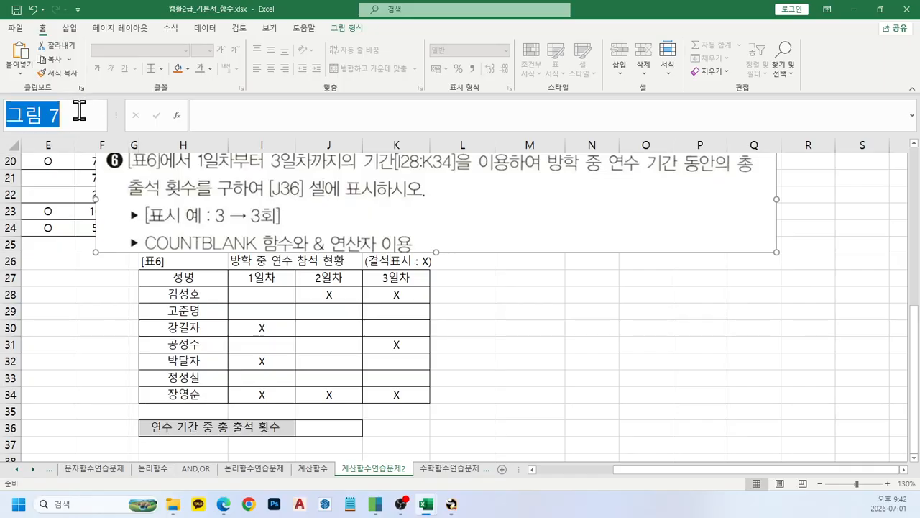
type("i23")
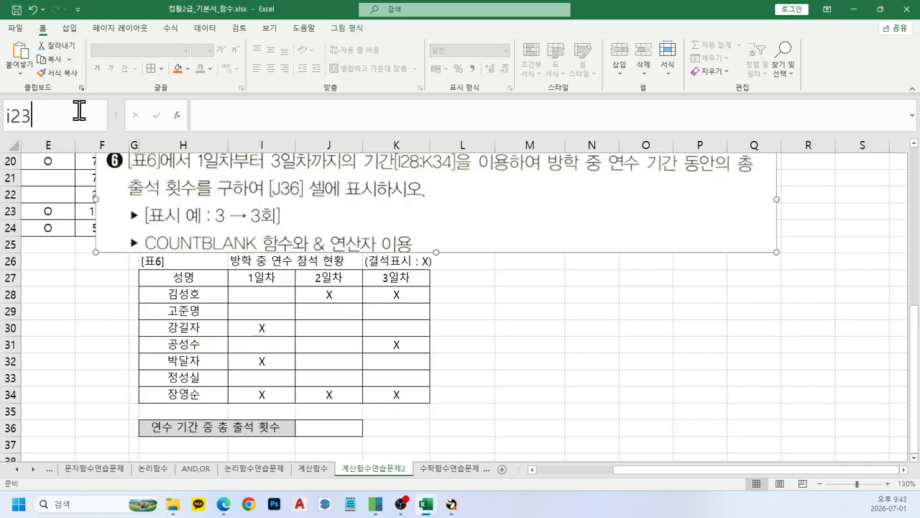
key("BackSpace")
type("8:k34")
key("Return")
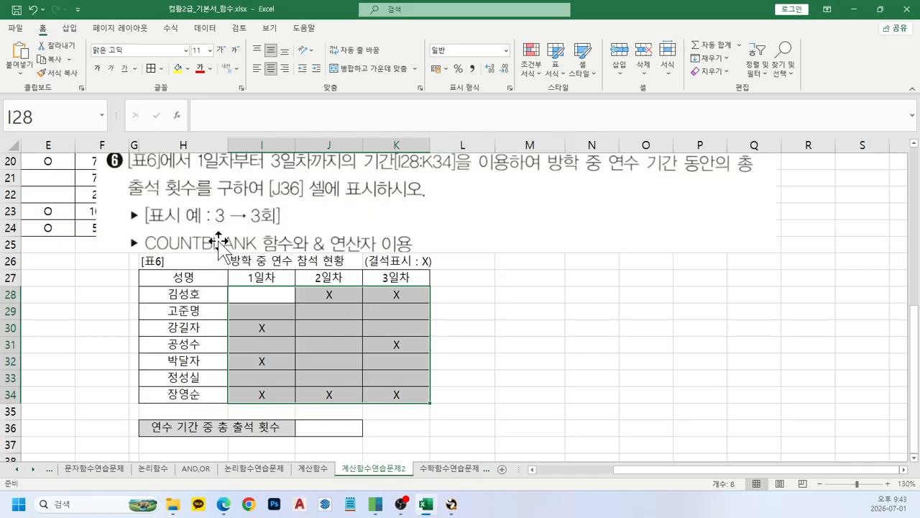
Count the blank attendance cells of 표6 in J36 with =COUNTBLANK(I28:K34)
left_click(327, 430)
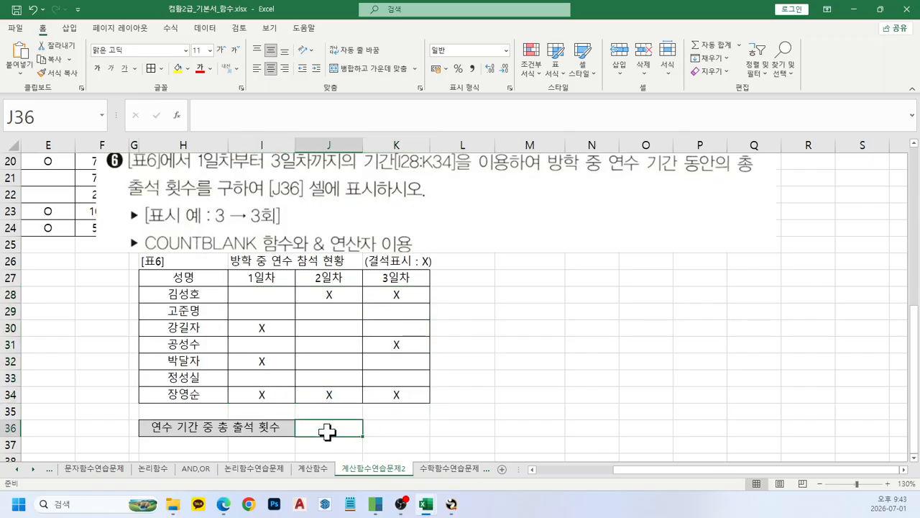
type("=cou")
key("Down")
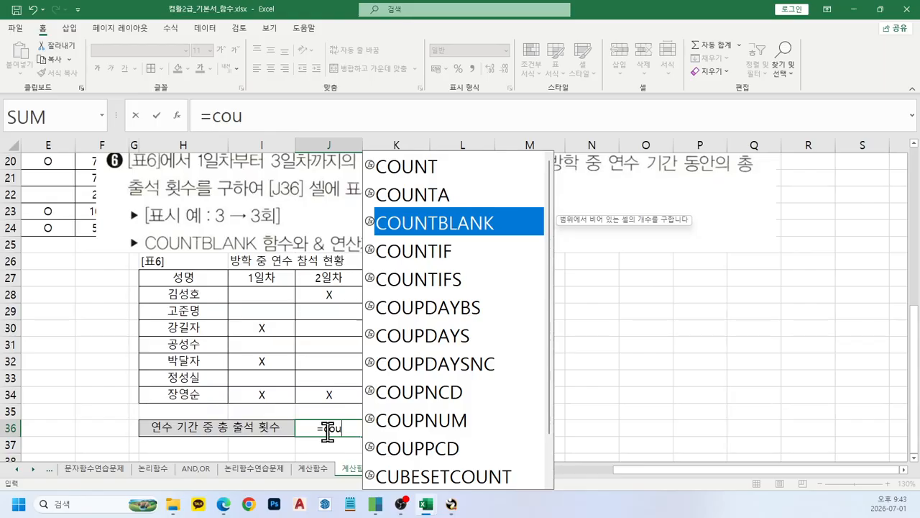
key("Tab")
left_click_drag(253, 291, 390, 391)
type(")")
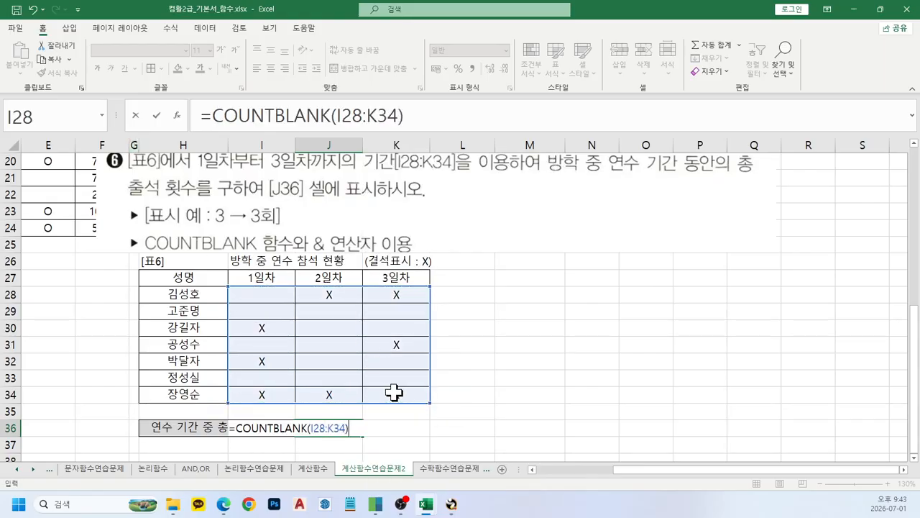
key("Return")
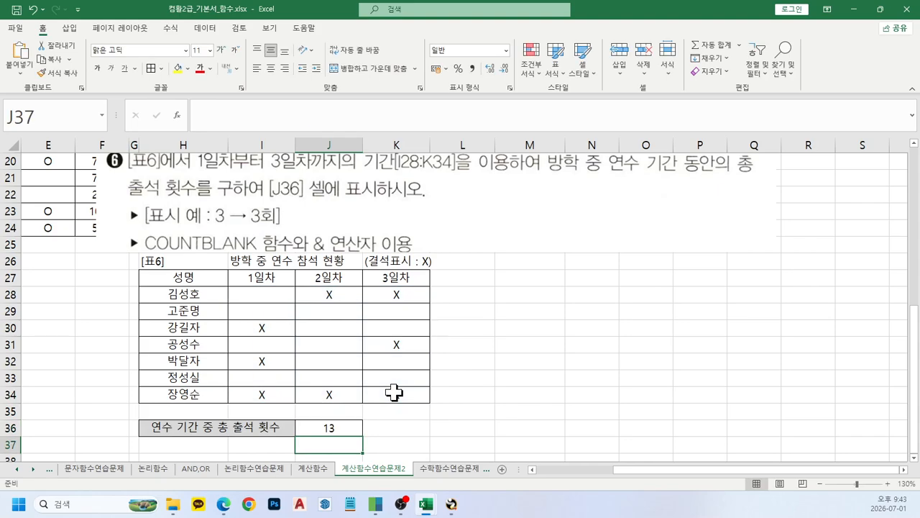
Append &"회" to the J36 formula so it reads =COUNTBLANK(I28:K34)&"회"
key("Up")
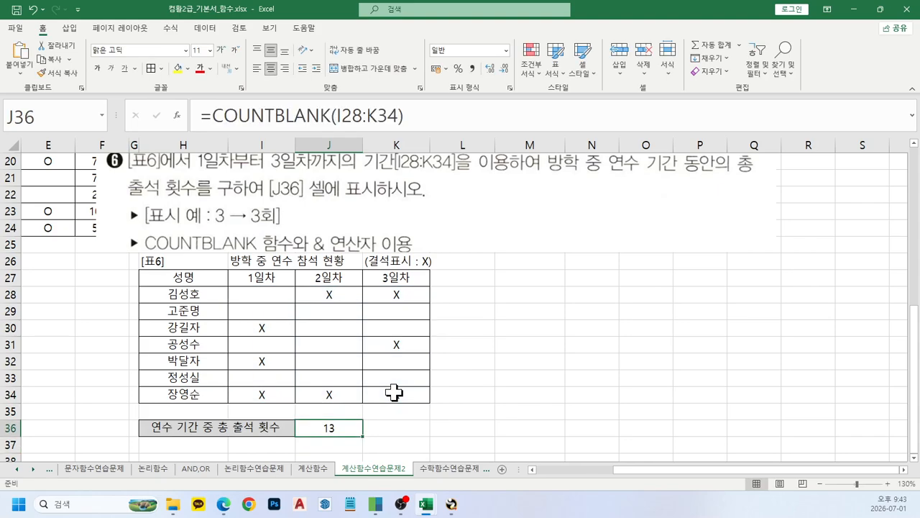
left_click(467, 123)
type("&\"")
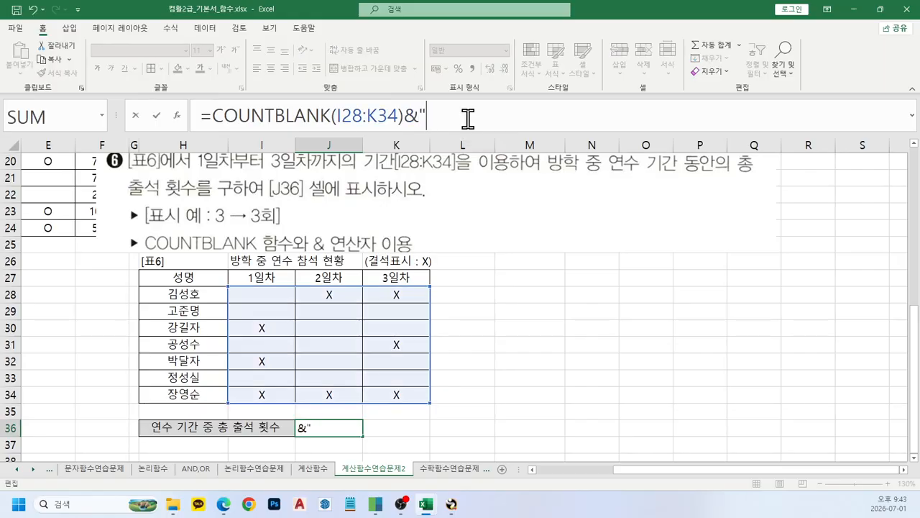
type("gh")
key("BackSpace")
key("BackSpace")
key("Hangul")
type("회")
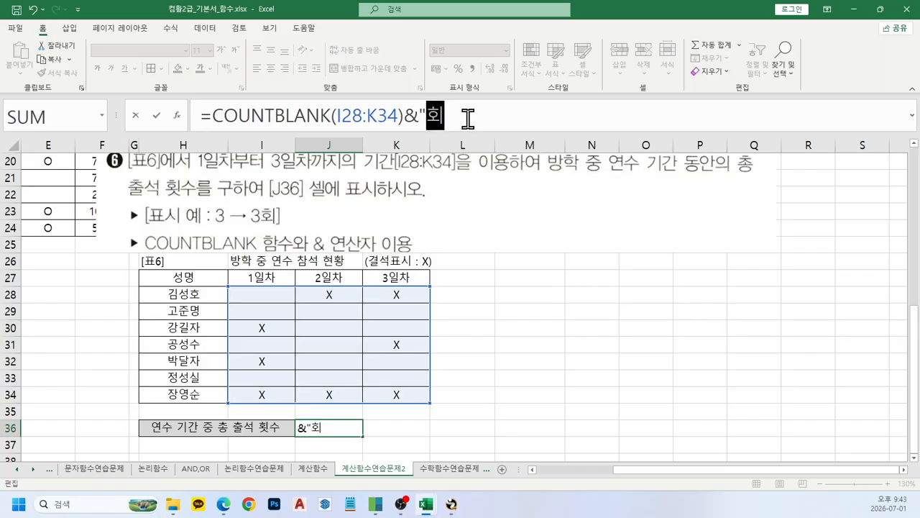
type("\"")
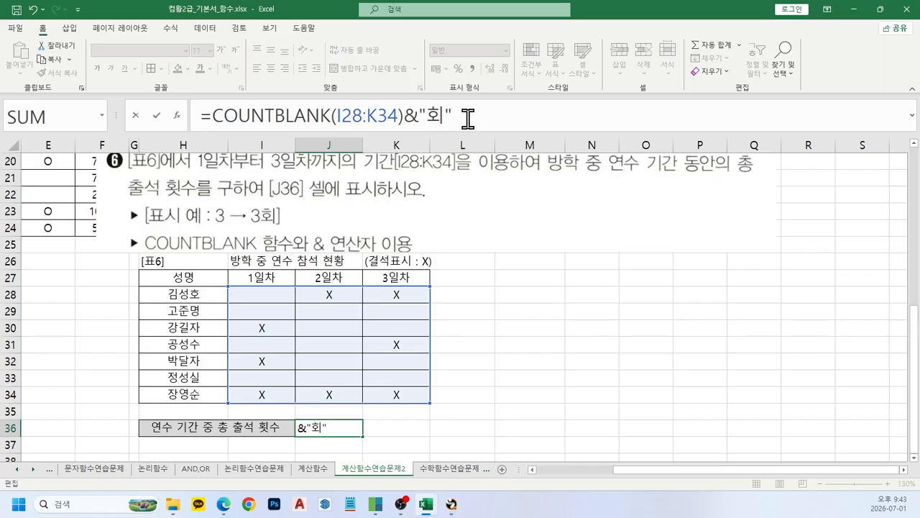
key("Return")
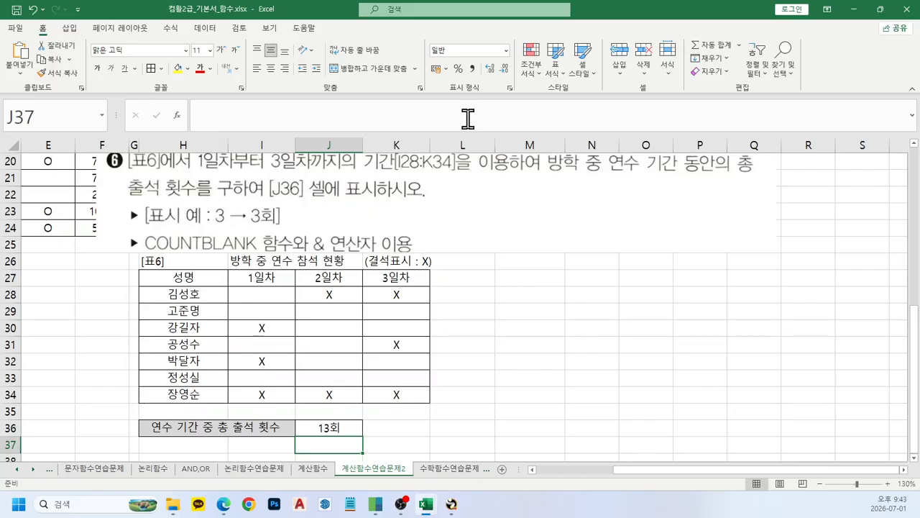
Delete the exercise 6 instruction picture covering the rows above 표6
key("Up")
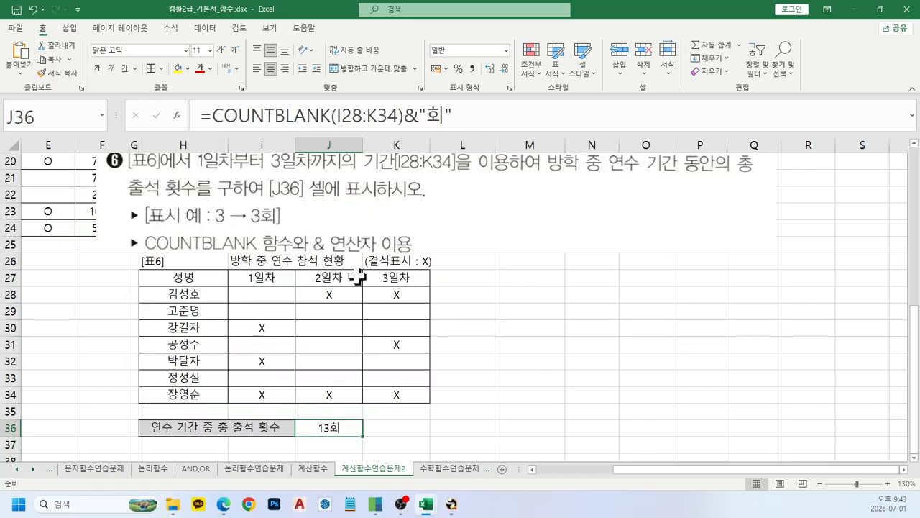
scroll(271, 310, "up", 1)
scroll(272, 309, "up", 1)
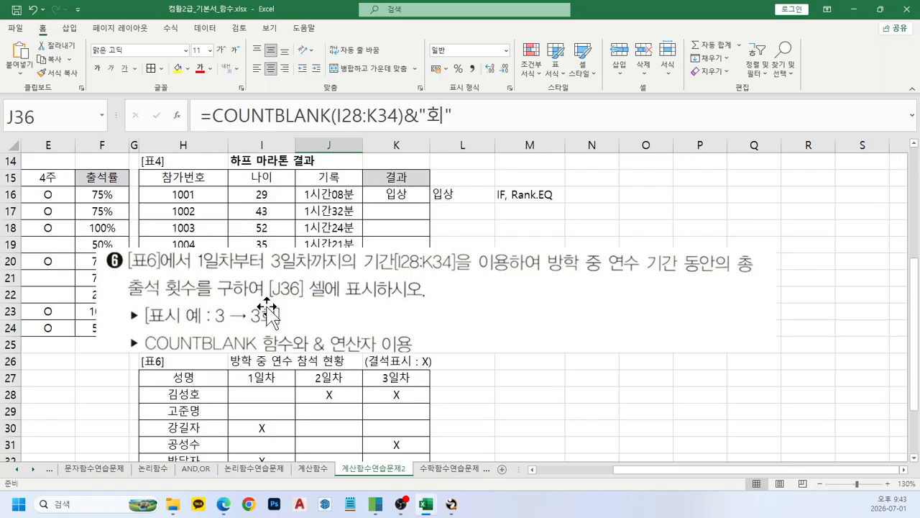
scroll(268, 311, "down", 1)
left_click(289, 269)
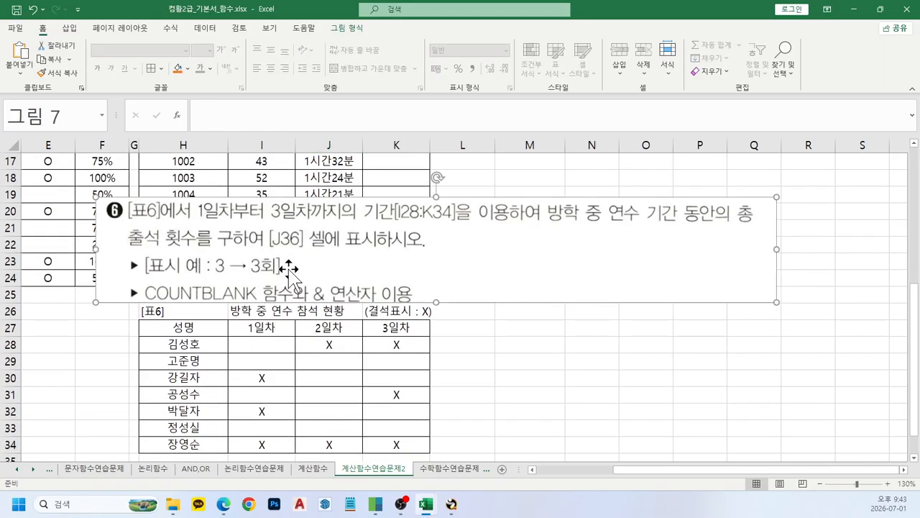
key("Delete")
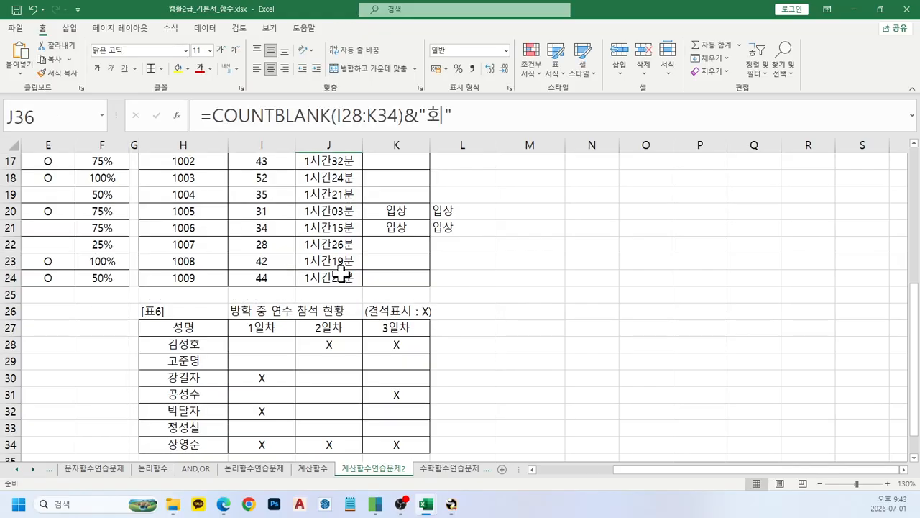
Switch to the 수학함수연습문제1 sheet and select the page reference cell P1
left_click(341, 275)
left_click_drag(737, 470, 649, 477)
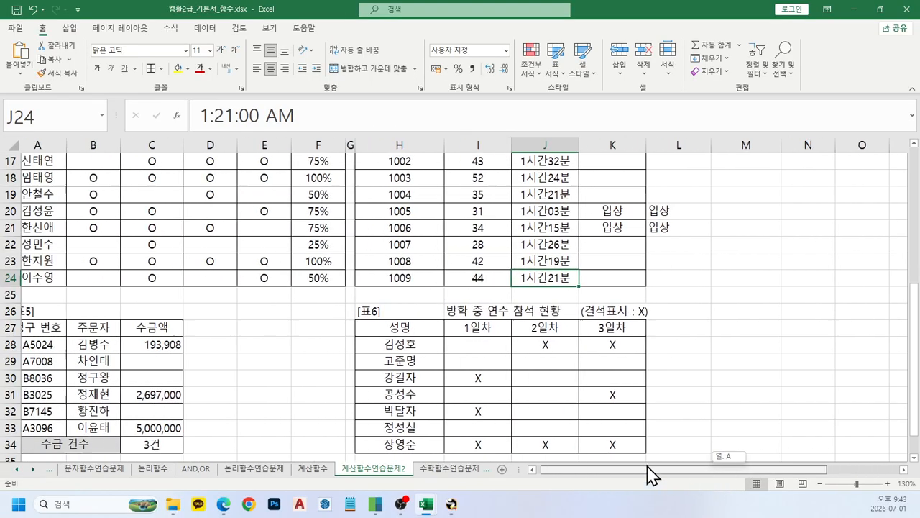
left_click(478, 468)
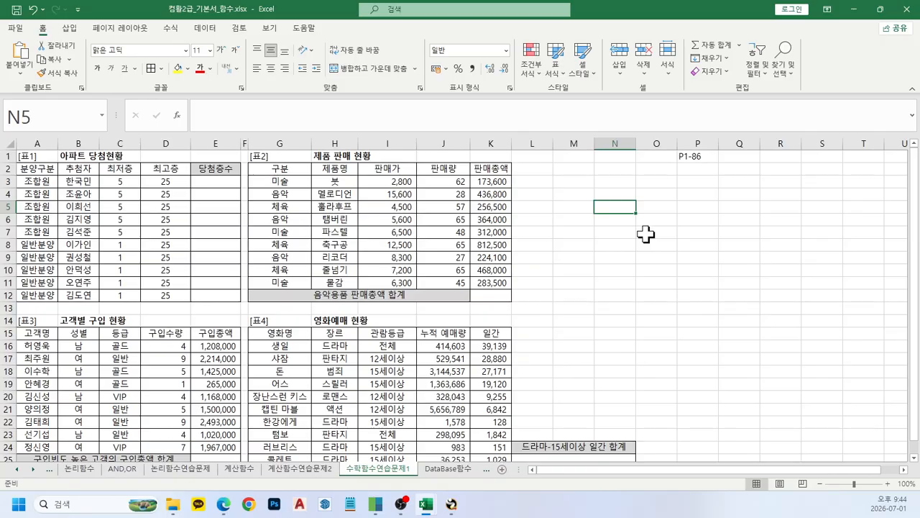
left_click(674, 171)
left_click(691, 158)
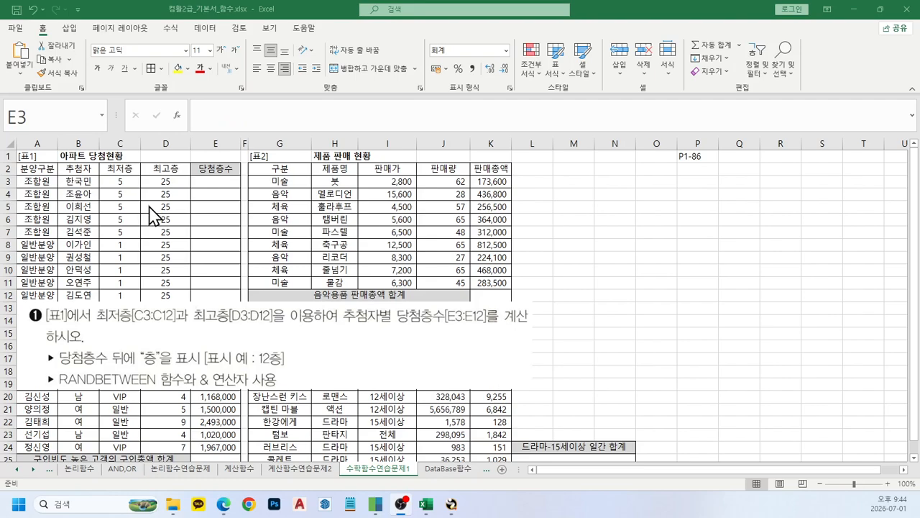
Examine the 최저층, 최고층 and 당첨층수 columns of 표1 against the exercise 1 instructions
left_click(125, 179)
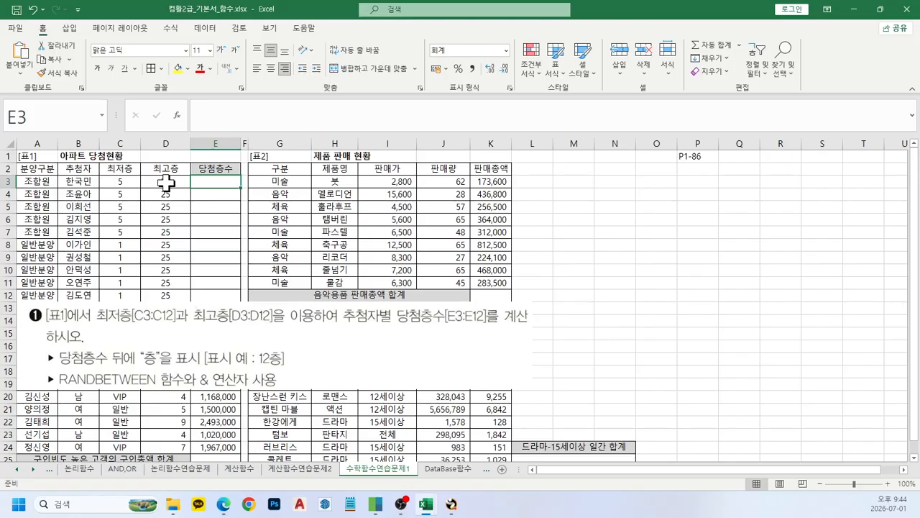
left_click(166, 183)
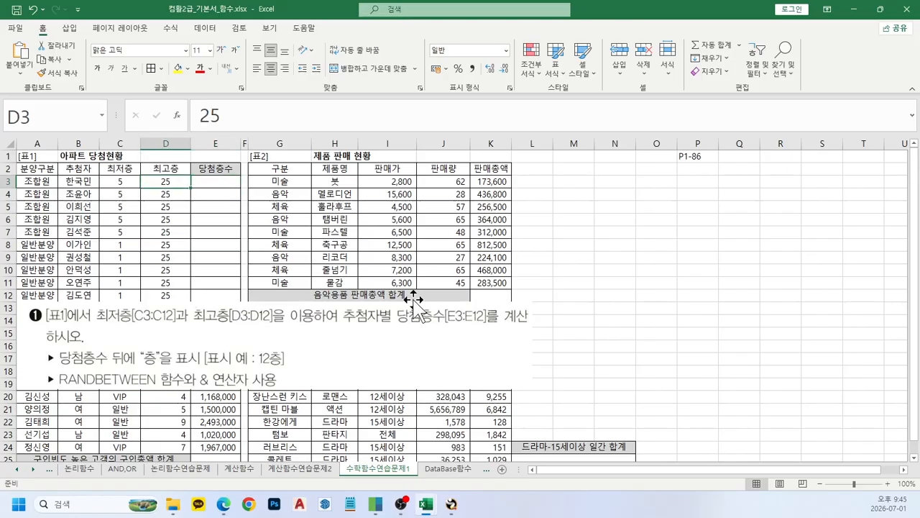
left_click(204, 184)
left_click_drag(204, 183, 214, 277)
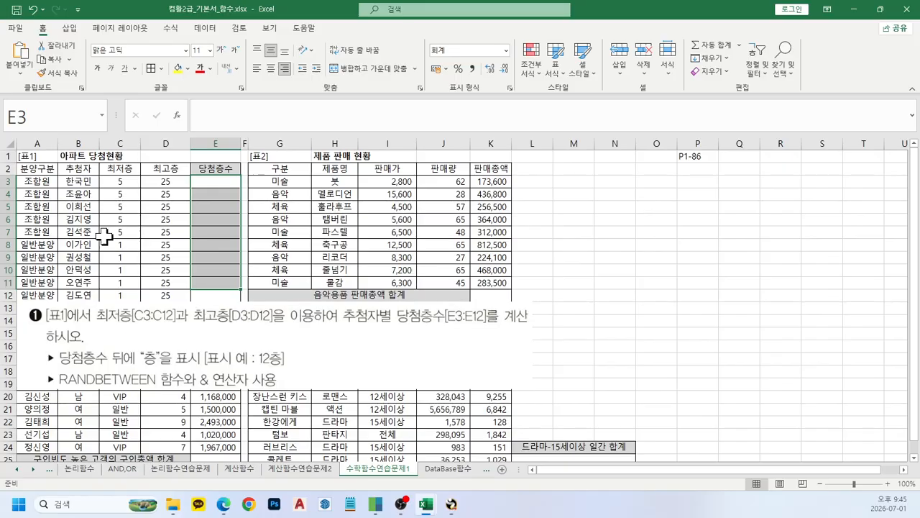
scroll(137, 242, "up", 2)
scroll(136, 241, "up", 1)
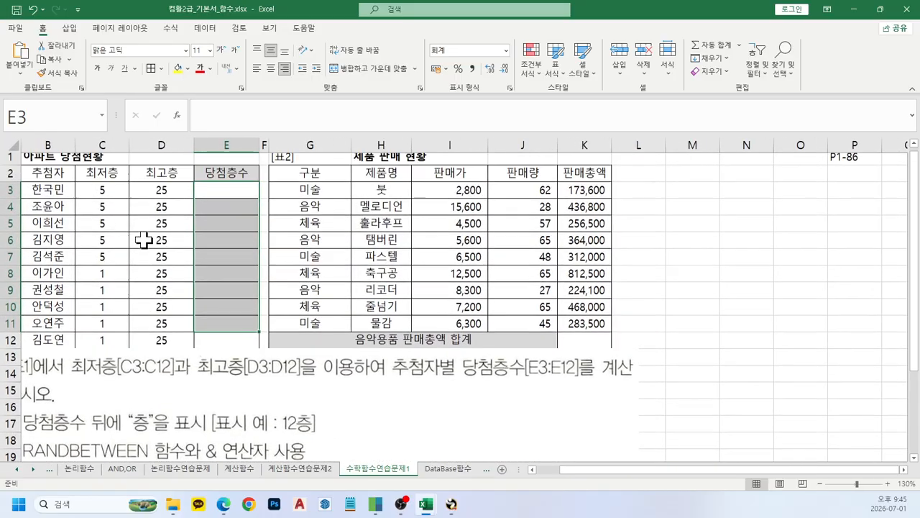
left_click(110, 194)
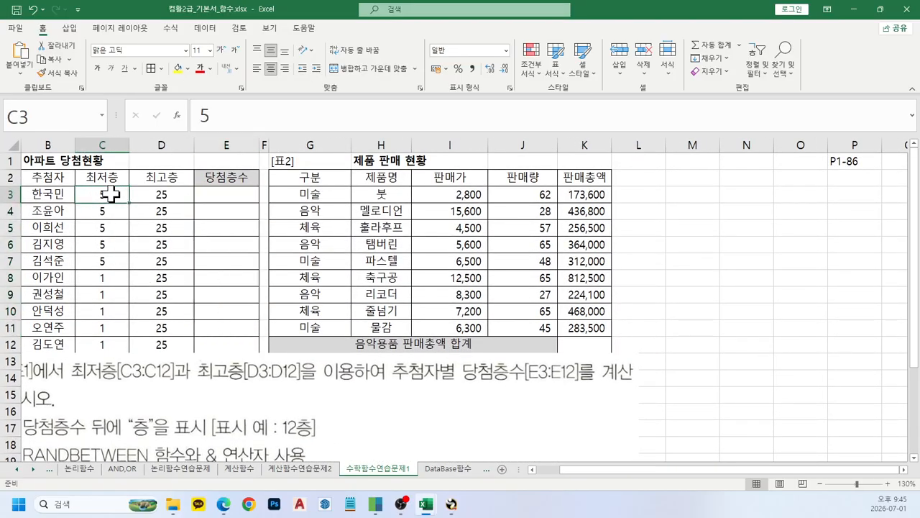
left_click(143, 194)
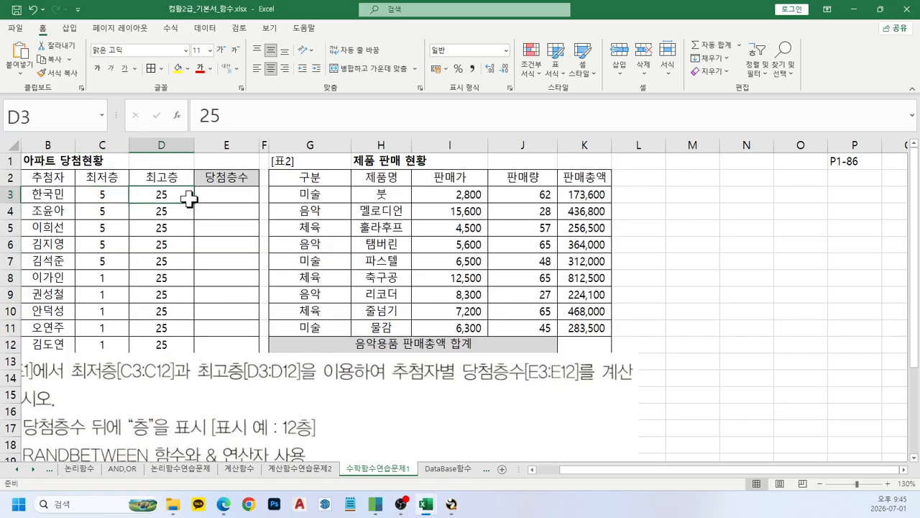
left_click(110, 201)
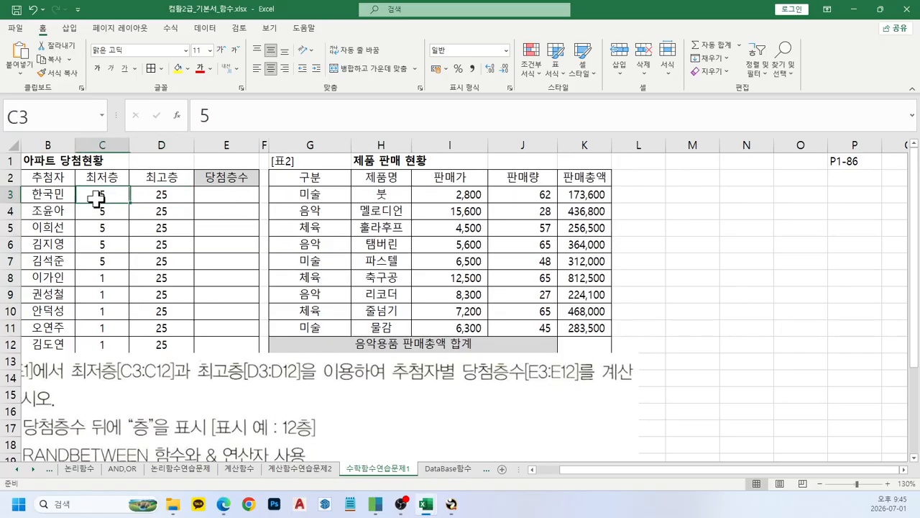
left_click(146, 200)
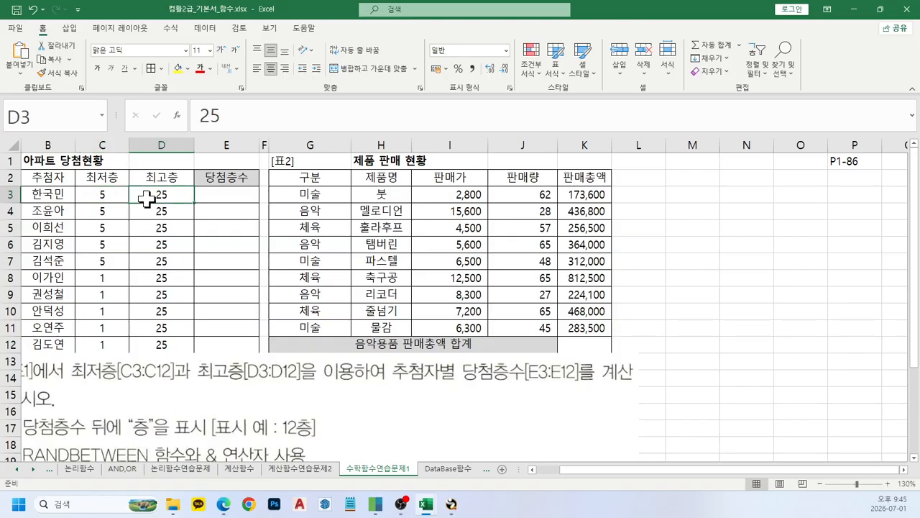
Start a RANDBETWEEN formula in the first 당첨층수 cell of 표1, E3
left_click(221, 200)
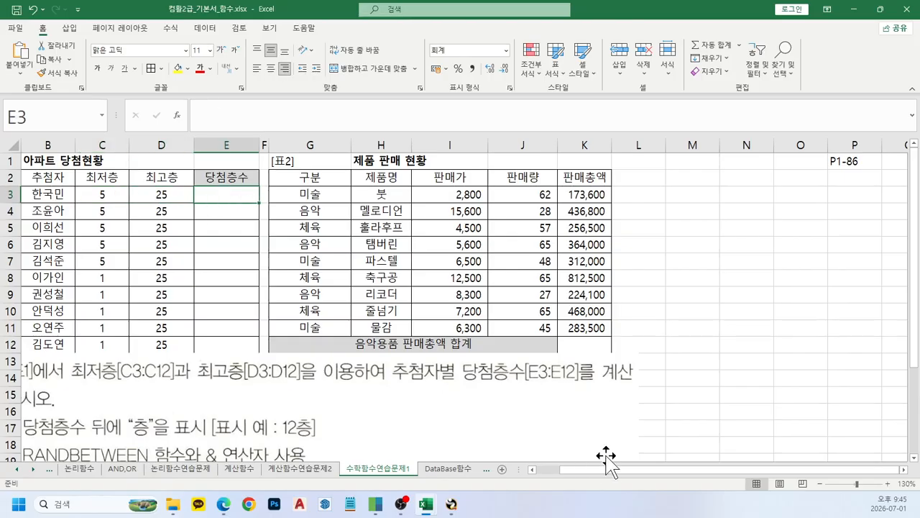
left_click_drag(608, 469, 583, 468)
scroll(185, 400, "down", 1)
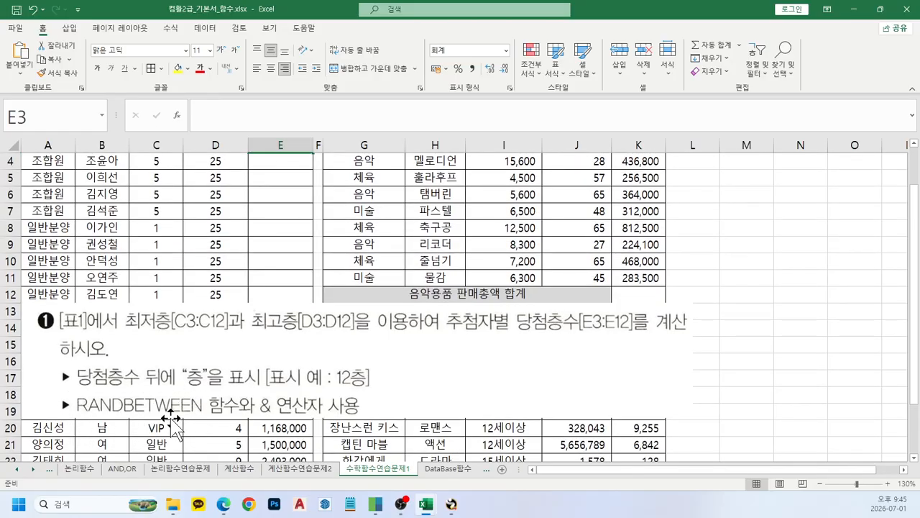
scroll(160, 424, "up", 1)
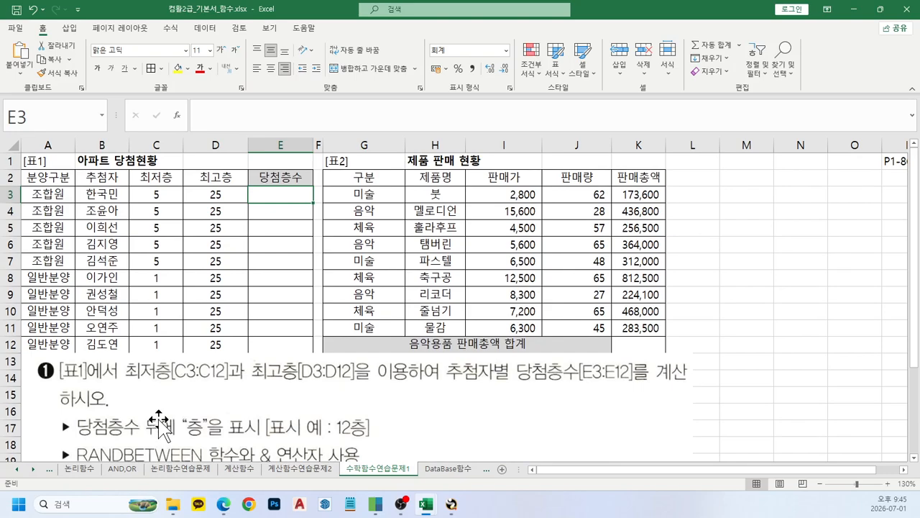
type("=ㄱ")
key("BackSpace")
key("Hangul")
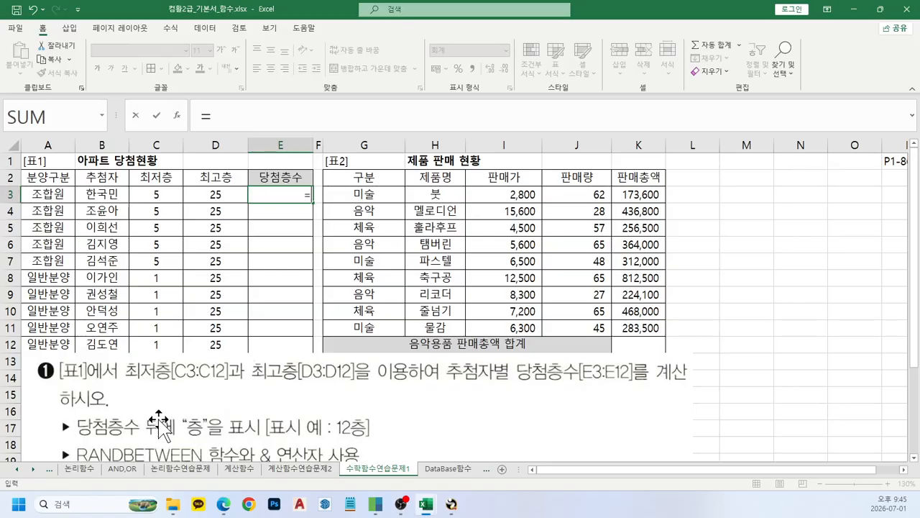
type("ran")
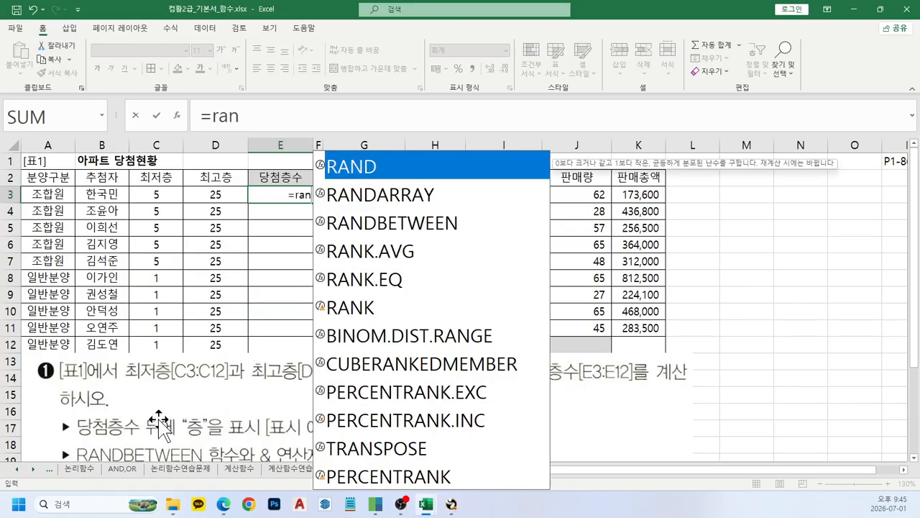
key("Down")
key("Down")
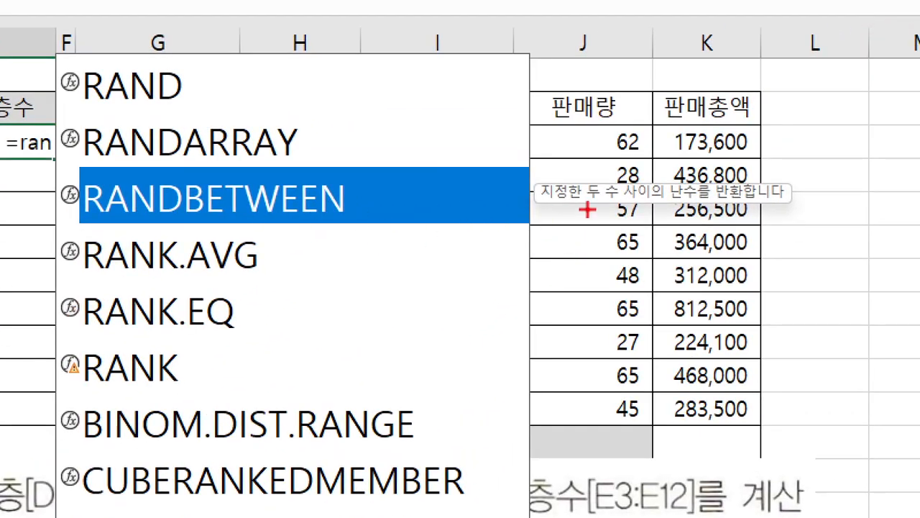
mouse_move(543, 203)
left_mouse_down()
mouse_move(683, 203)
mouse_move(675, 208)
mouse_move(687, 184)
left_mouse_up()
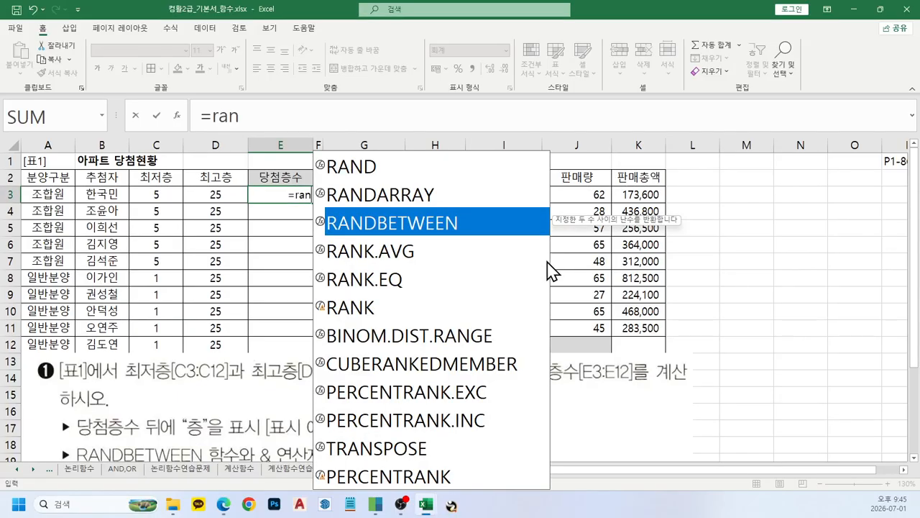
key("Tab")
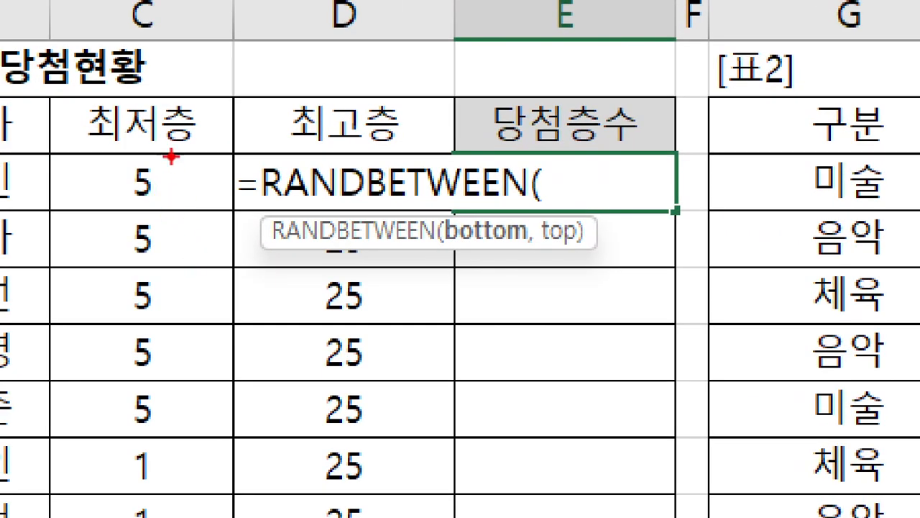
Complete the E3 formula as =RANDBETWEEN(C3,D3), using the 최저층 and 최고층 cells of the same row
left_click_drag(173, 154, 206, 135)
left_click_drag(292, 146, 329, 125)
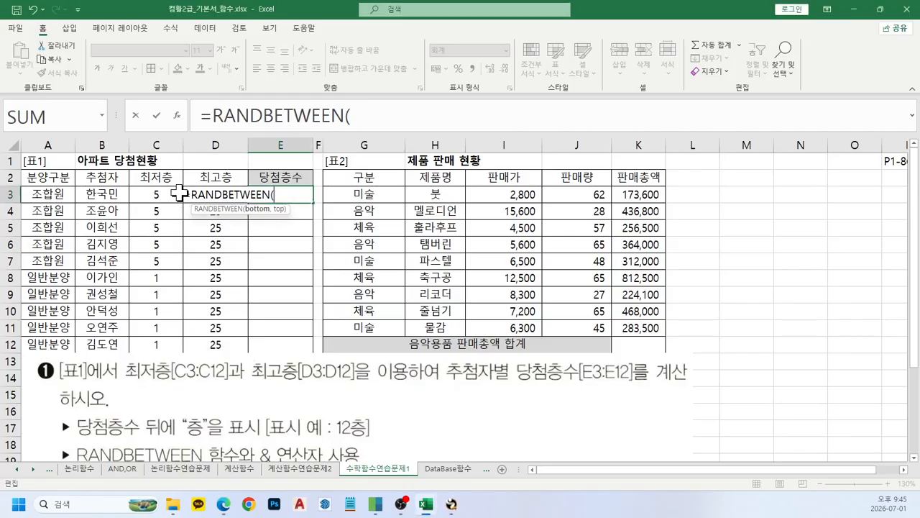
left_click(162, 194)
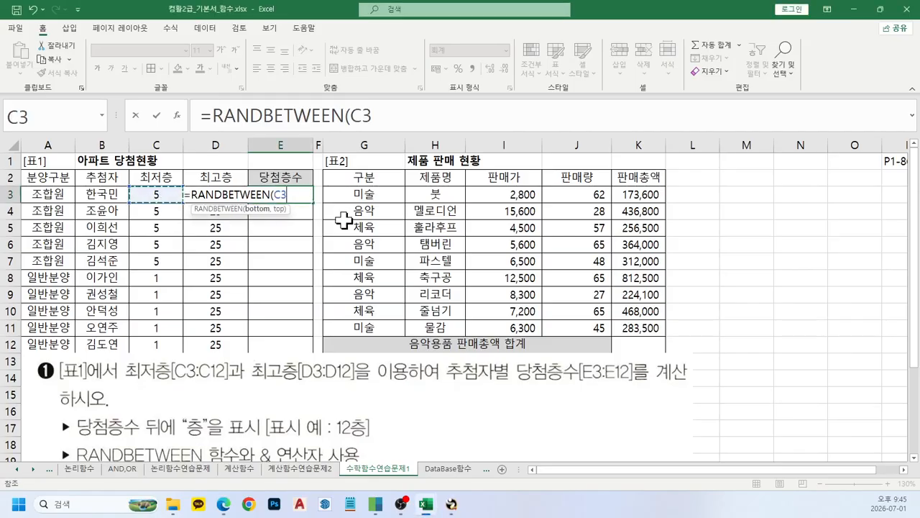
type(",")
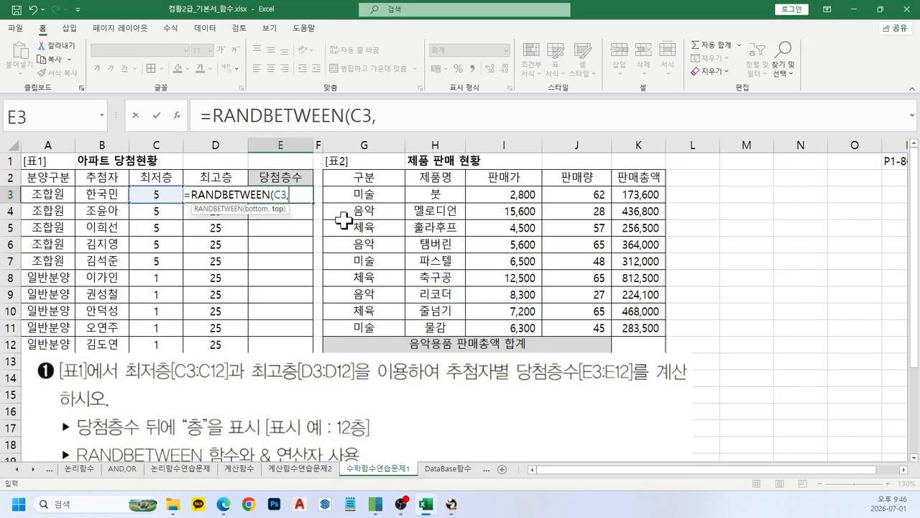
key("Left")
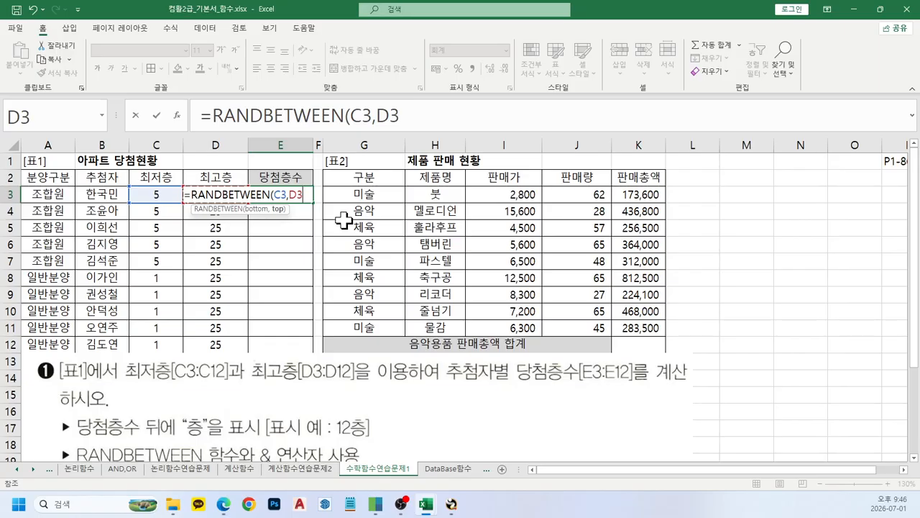
type(")")
key("ctrl+Return")
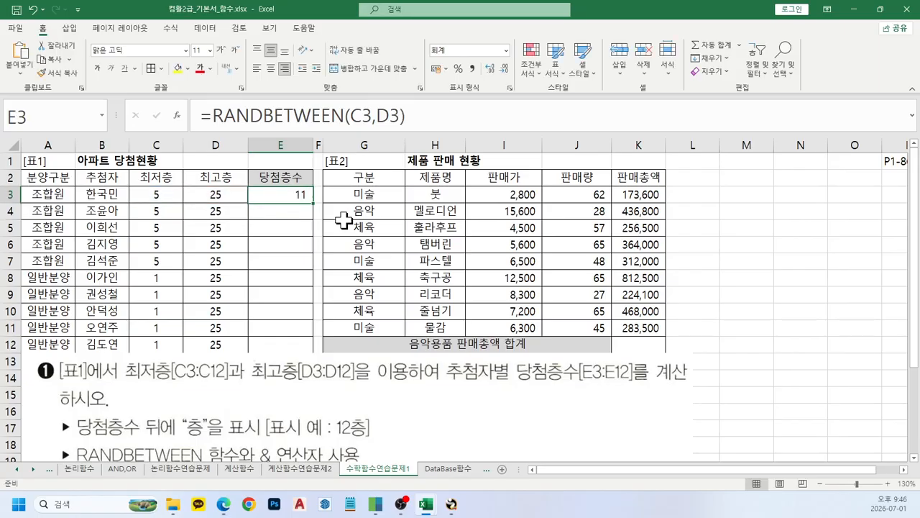
Move the exercise 1 instruction picture down to just below the 표3 and 표4 header rows
scroll(281, 304, "down", 1)
left_click_drag(258, 352, 256, 404)
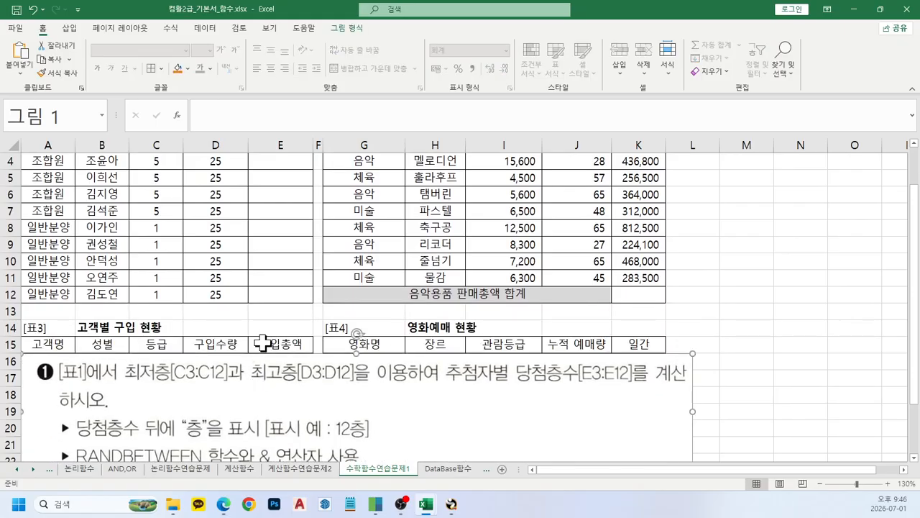
Fill the RANDBETWEEN formula from E3 down to E12, and refill it from E3 to E11
scroll(270, 327, "up", 1)
left_click(305, 201)
left_click_drag(313, 203, 296, 345)
left_click(305, 196)
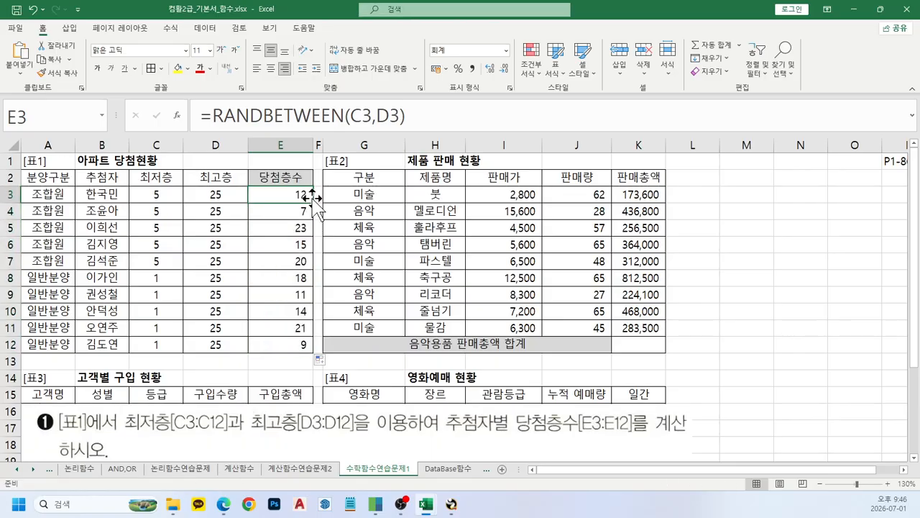
left_click_drag(314, 204, 306, 331)
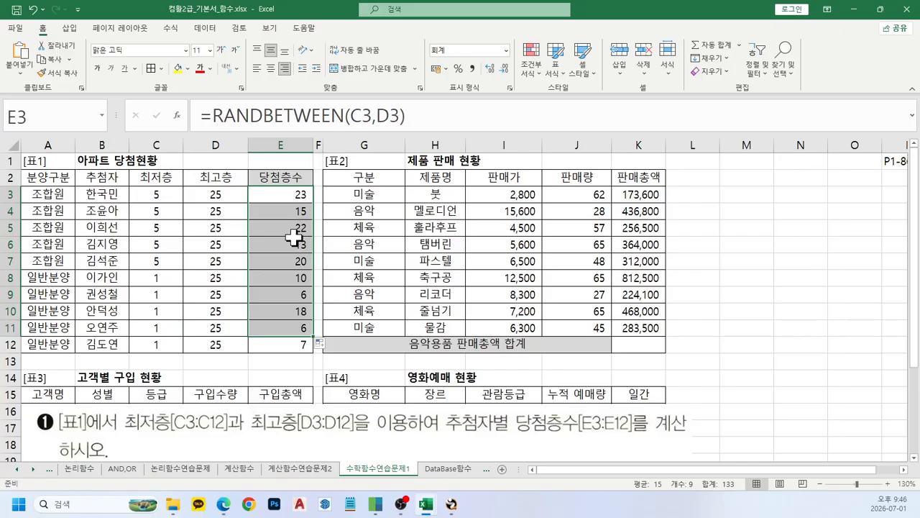
Append &"층" to the E3 formula so it reads =RANDBETWEEN(C3,D3)&"층", and fill it down to E12
scroll(294, 223, "down", 2)
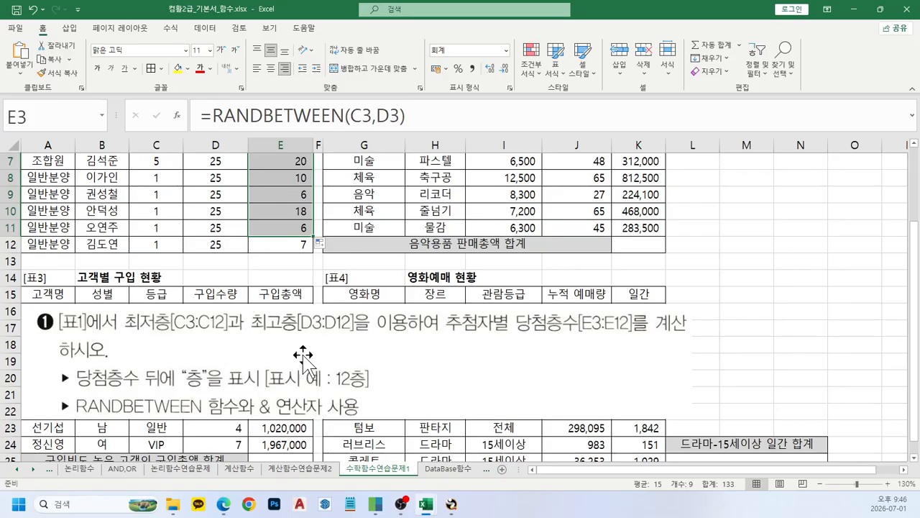
scroll(303, 354, "up", 2)
left_click(280, 195)
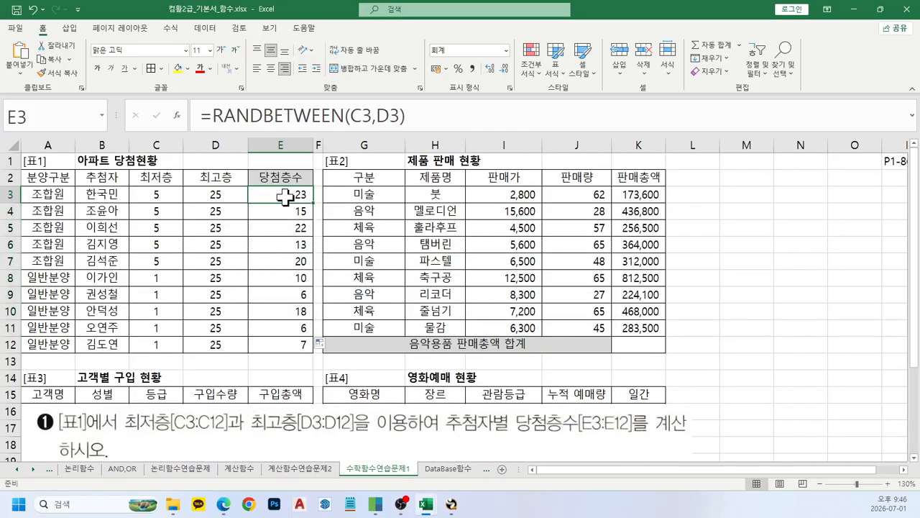
left_click(456, 118)
type("&")
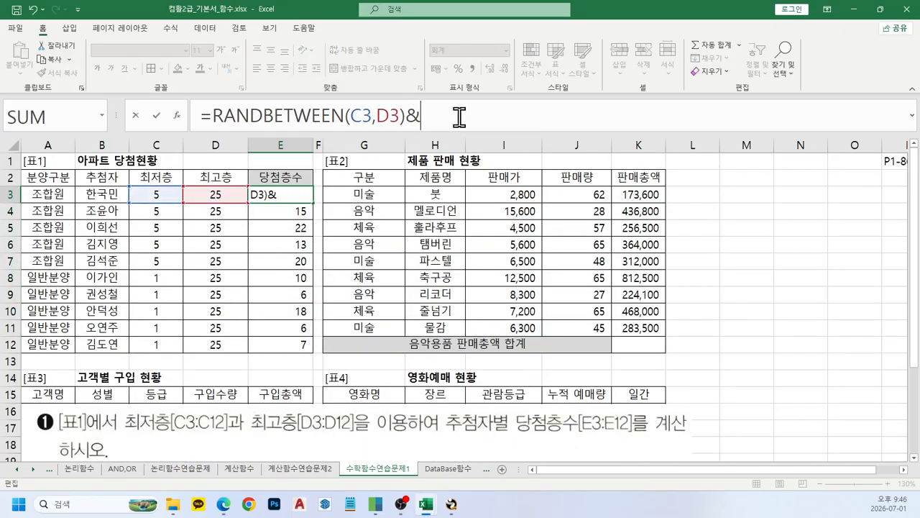
type("\"층\"")
key("ctrl+Return")
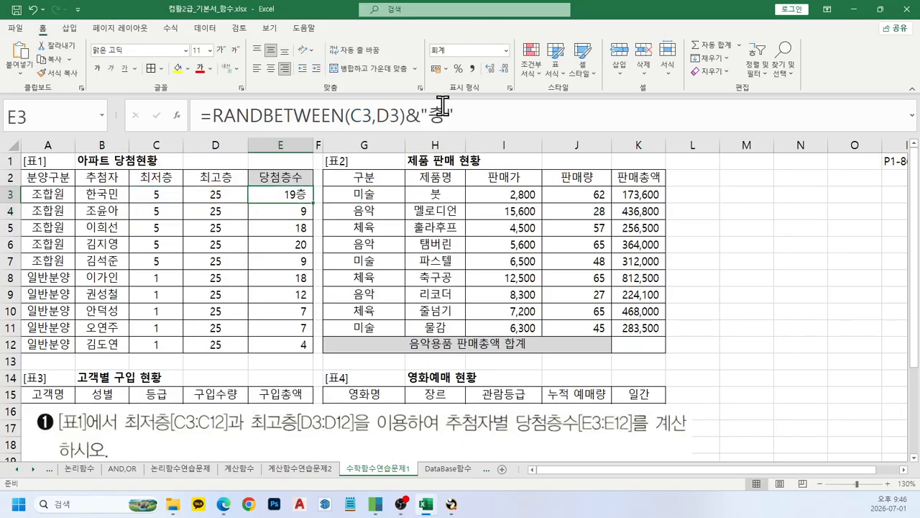
left_click_drag(310, 203, 317, 350)
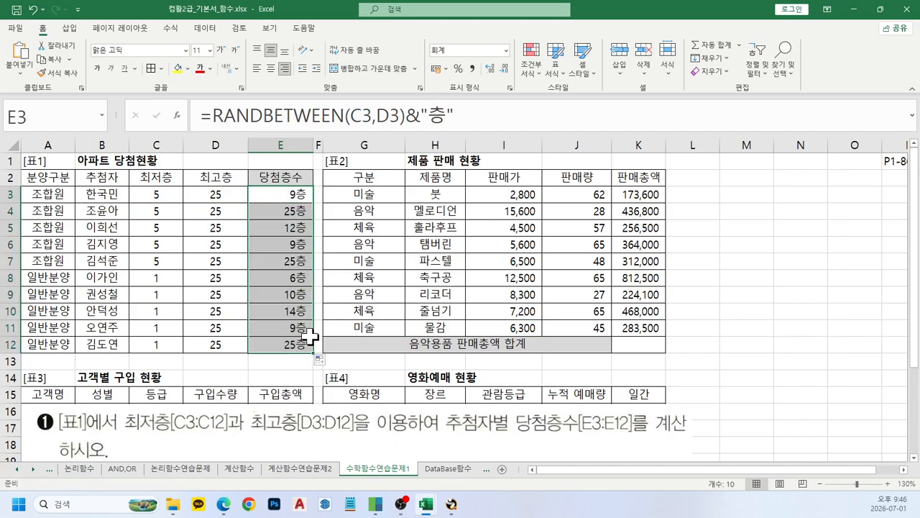